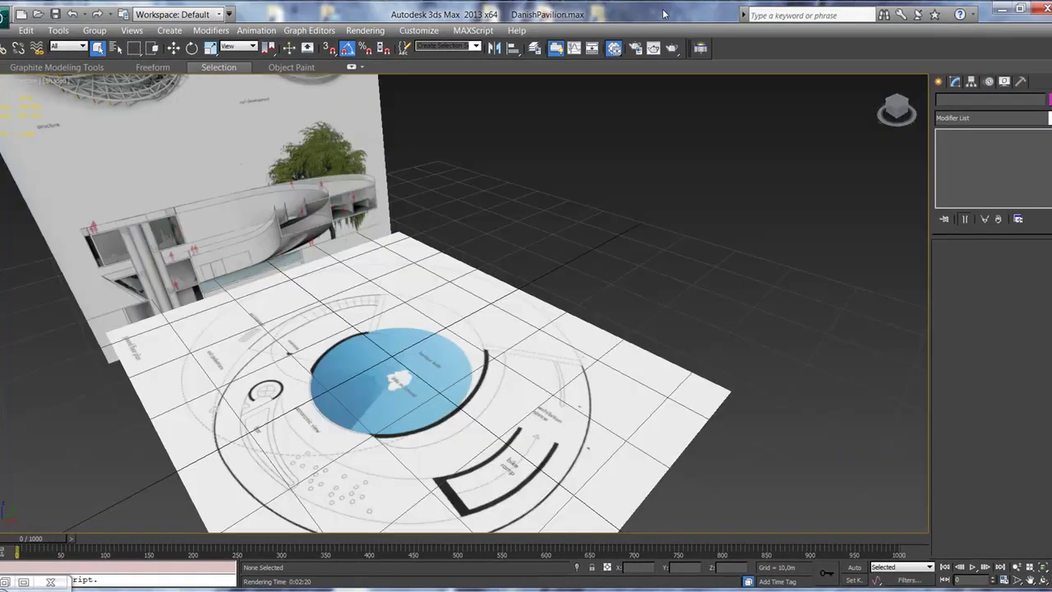
Orbit and pan the Perspective view around the pavilion floor plan and display wall.
mouse_move(389, 316)
middle_mouse_down()
mouse_move(502, 298)
mouse_move(583, 404)
middle_mouse_up()
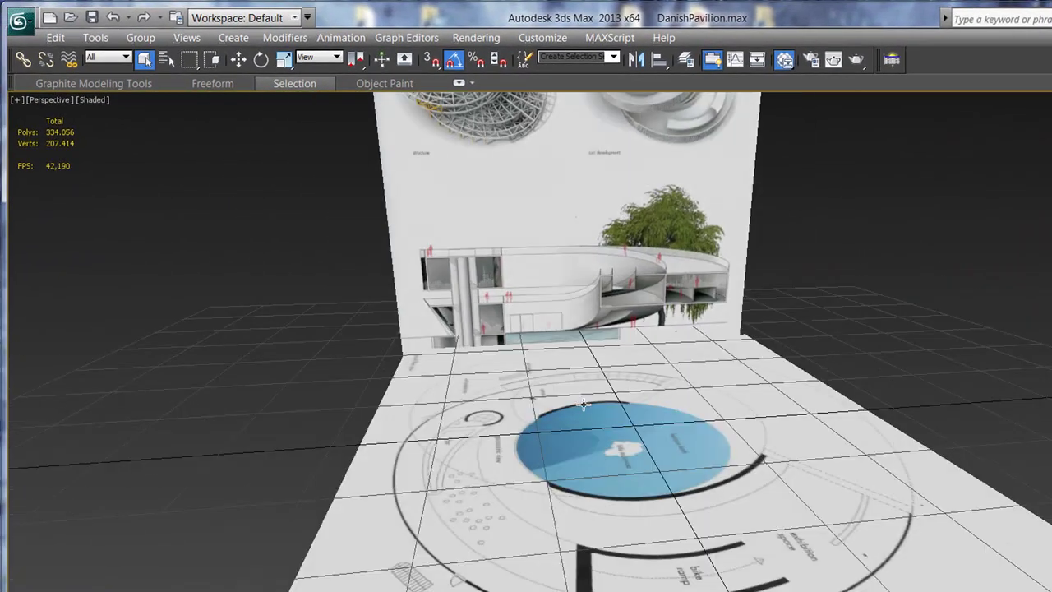
mouse_move(583, 392)
middle_mouse_down("alt")
mouse_move(715, 429)
mouse_move(596, 385)
middle_mouse_up("alt")
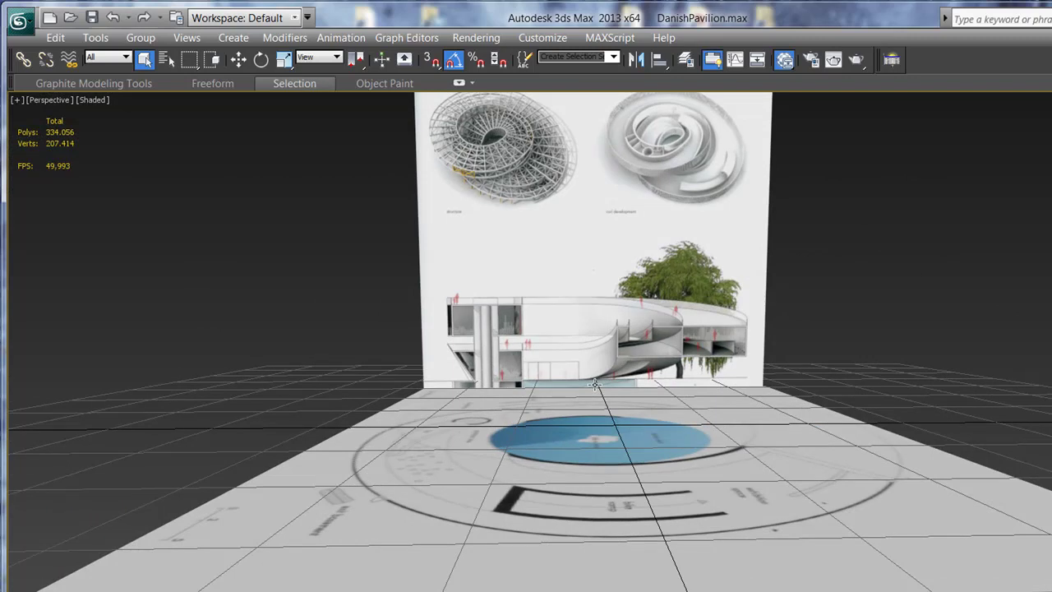
mouse_move(623, 363)
middle_mouse_down("alt")
mouse_move(739, 435)
mouse_move(696, 363)
mouse_move(614, 364)
mouse_move(786, 478)
mouse_move(718, 491)
middle_mouse_up("alt")
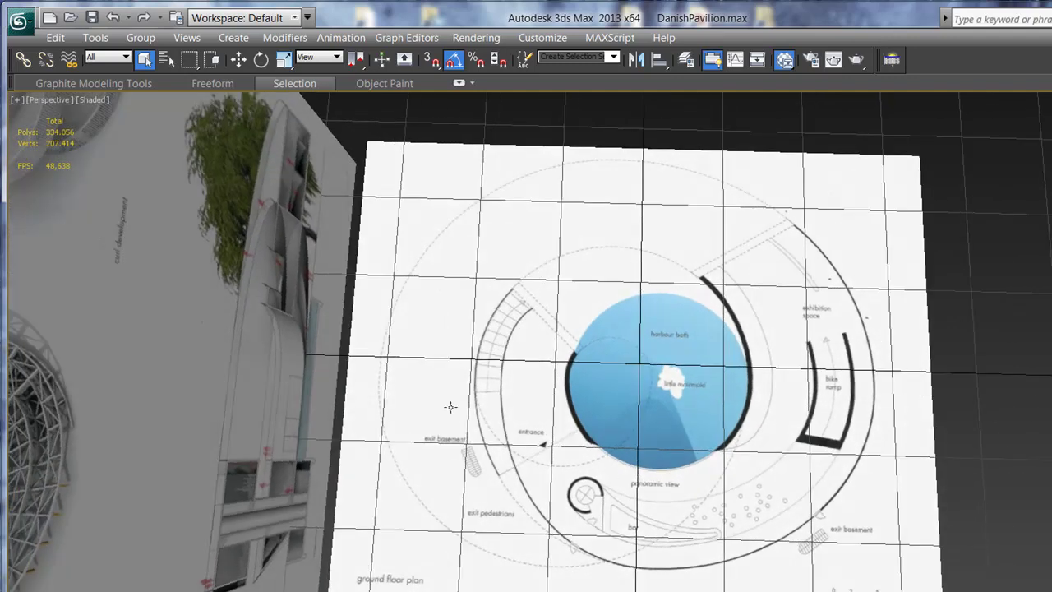
mouse_move(618, 491)
middle_mouse_down("alt")
mouse_move(547, 450)
mouse_move(567, 337)
middle_mouse_up("alt")
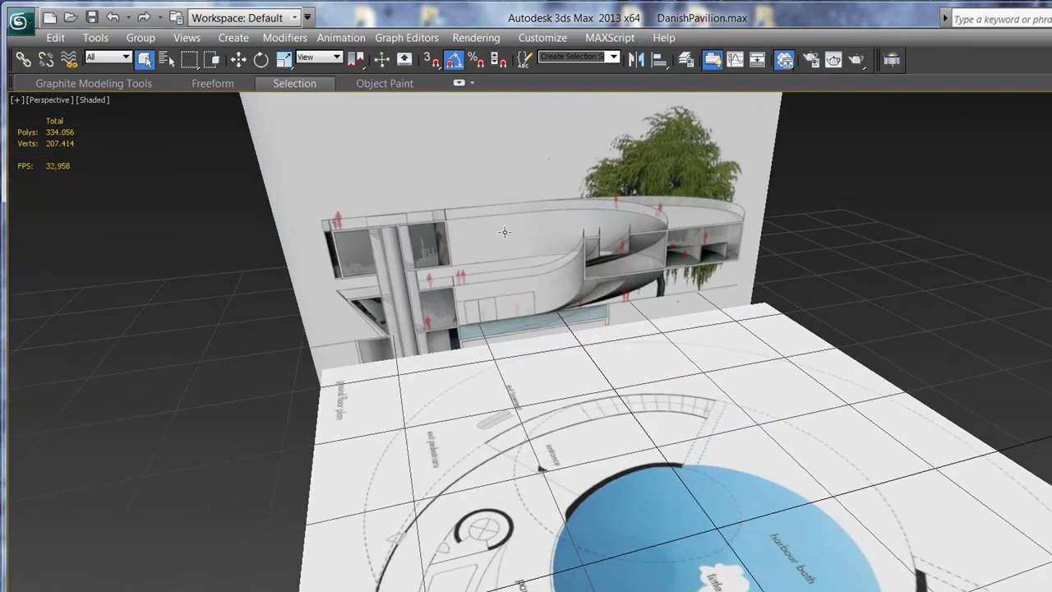
middle_click_drag(506, 235, 606, 187)
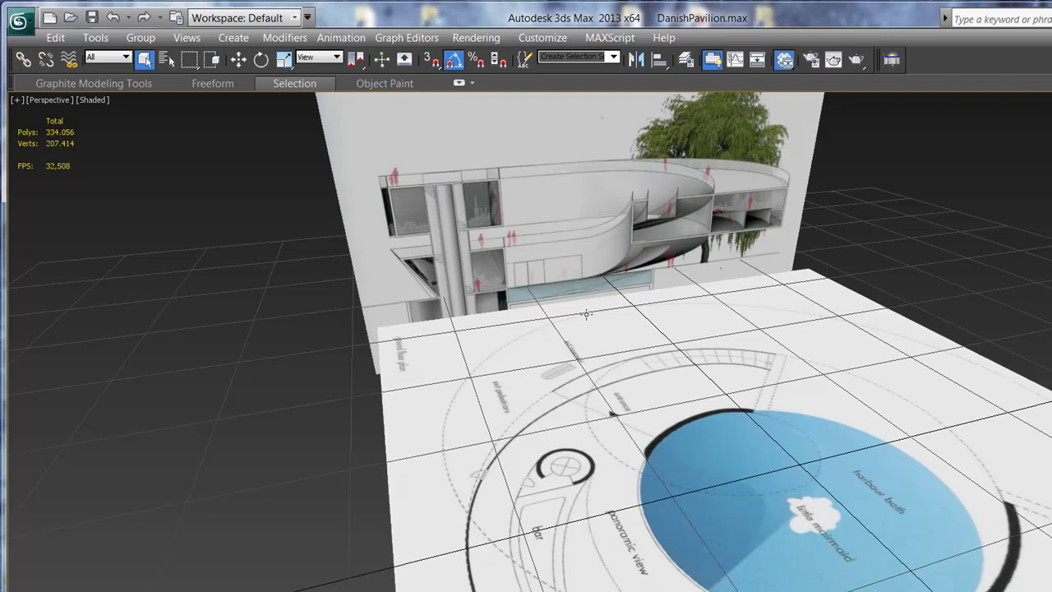
middle_click_drag(662, 302, 544, 248, "alt")
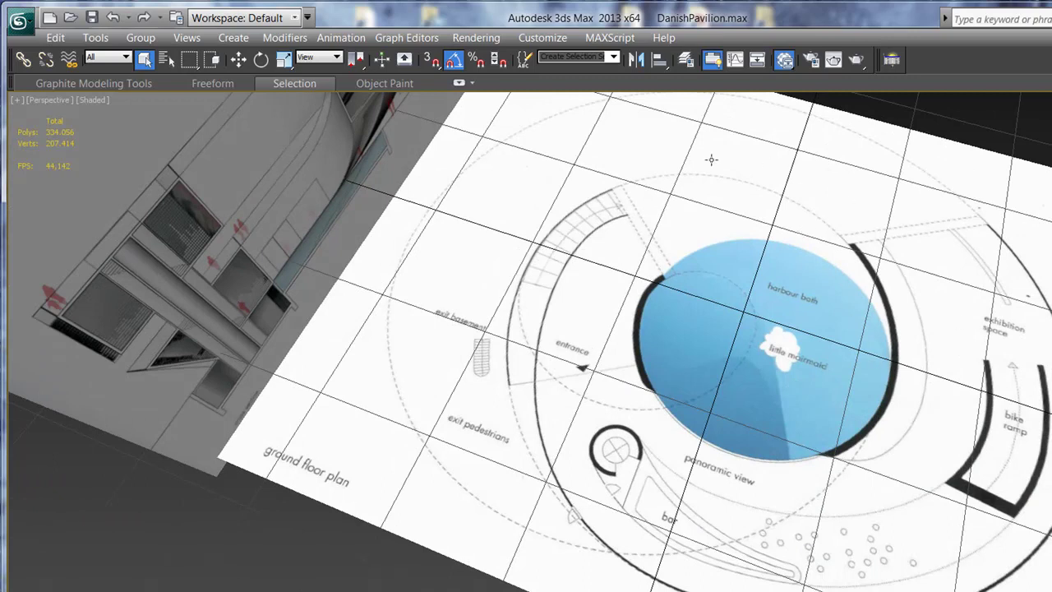
middle_click_drag(825, 302, 828, 316, "alt")
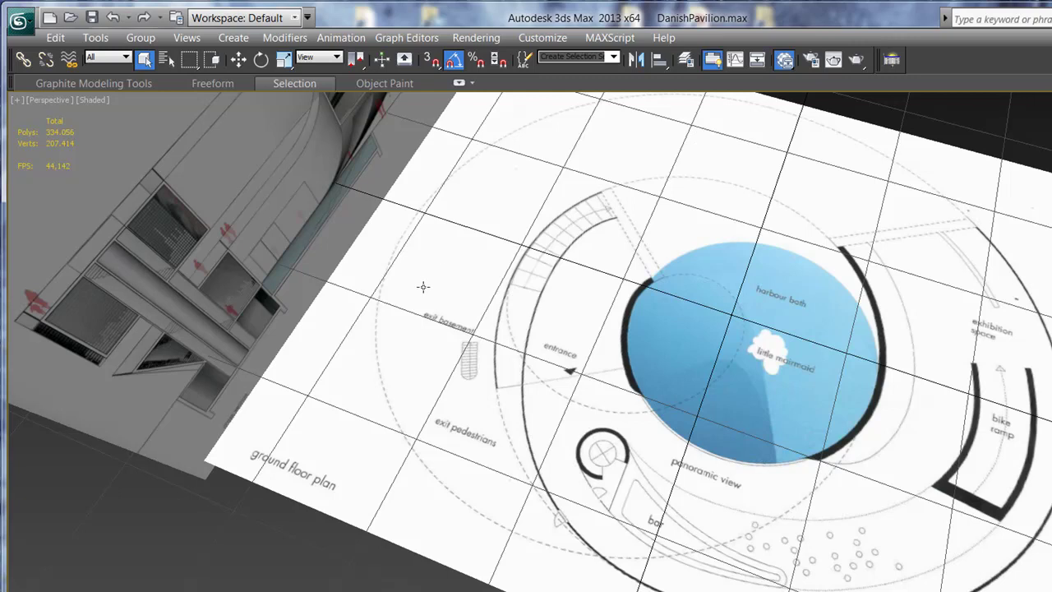
middle_click_drag(506, 352, 494, 339, "alt")
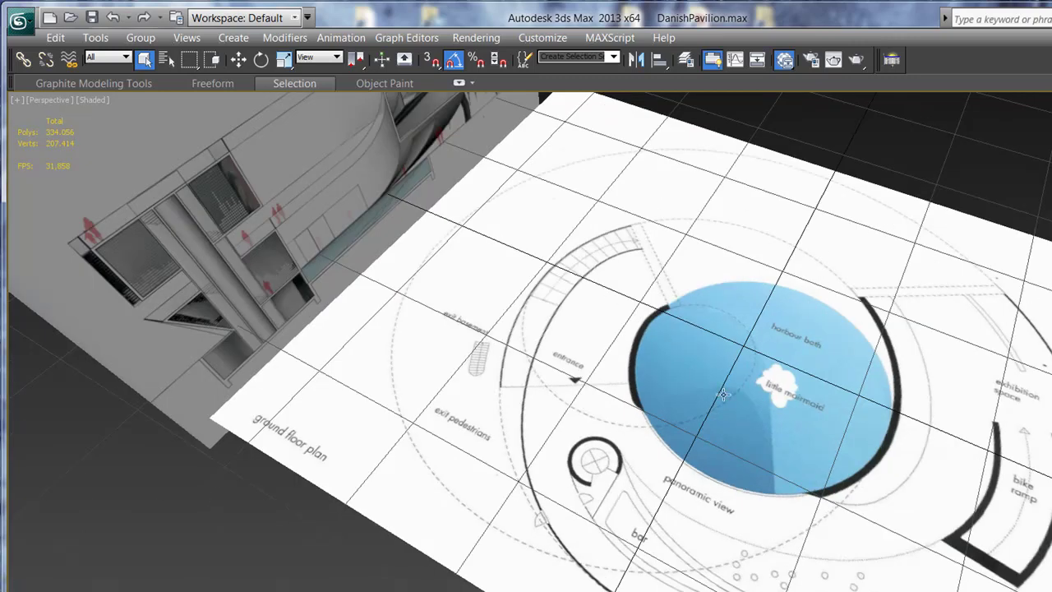
mouse_move(734, 265)
middle_mouse_down("alt")
mouse_move(690, 413)
mouse_move(791, 485)
mouse_move(752, 453)
middle_mouse_up("alt")
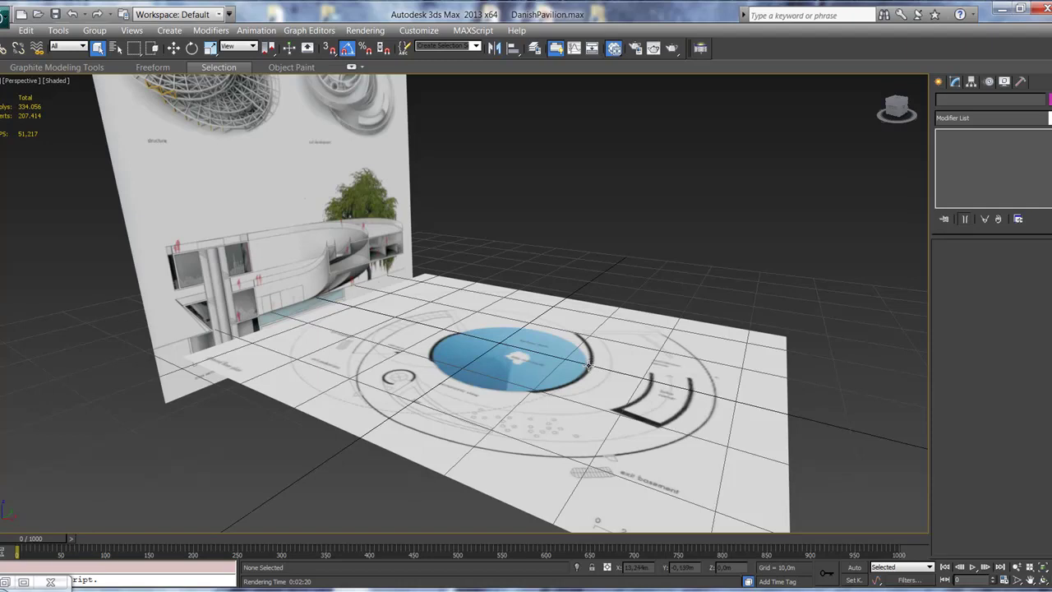
Check the finished pavilion render, then orbit back to a near top-down view of the plan.
left_click(651, 50)
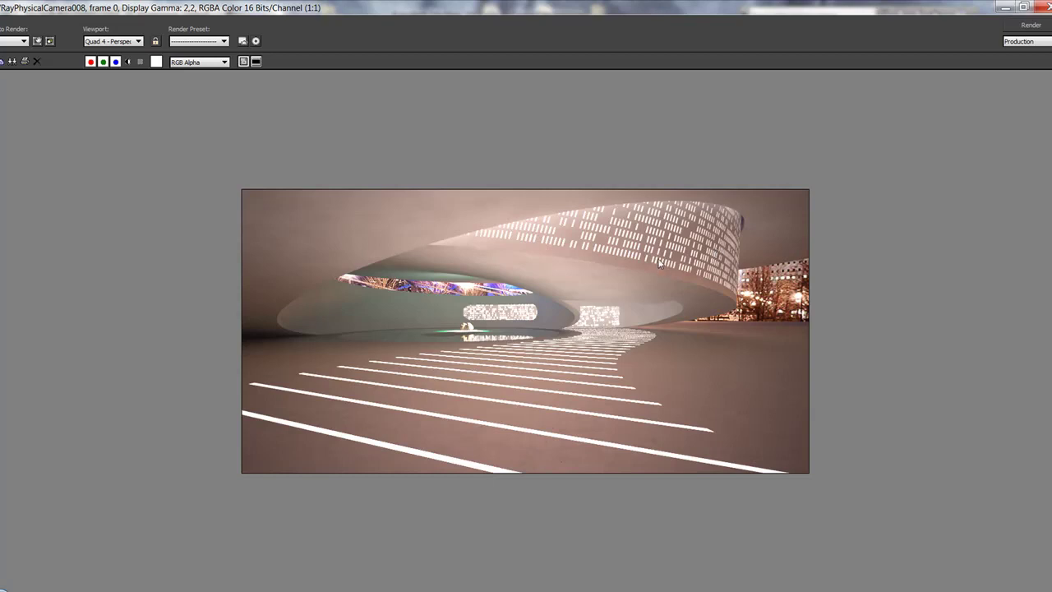
left_click(1004, 7)
mouse_move(580, 233)
middle_mouse_down("alt")
mouse_move(575, 376)
mouse_move(567, 282)
mouse_move(509, 267)
mouse_move(544, 287)
mouse_move(524, 318)
middle_mouse_up("alt")
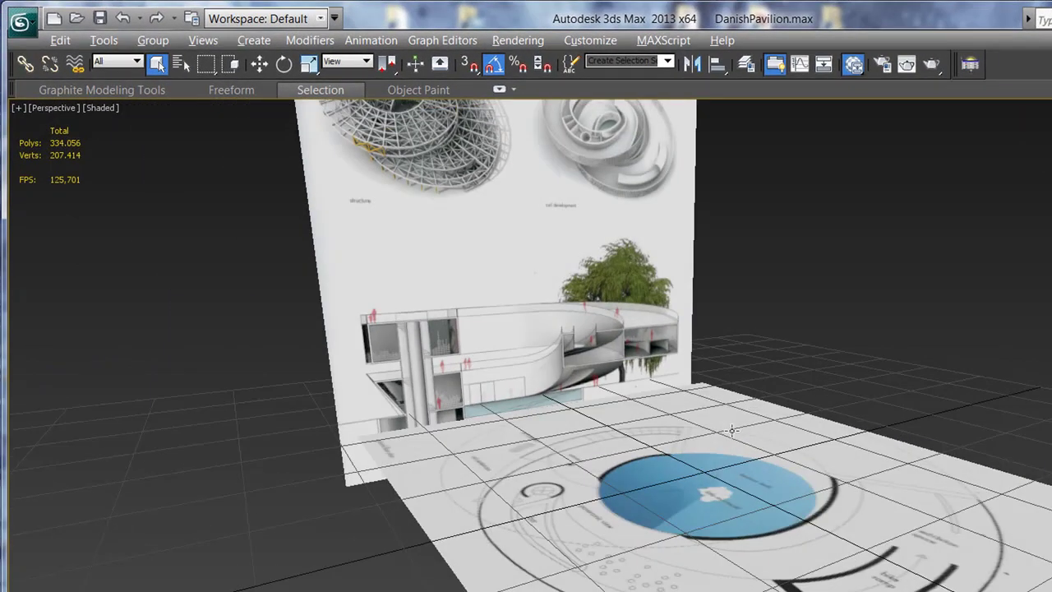
middle_click_drag(731, 429, 683, 459, "alt")
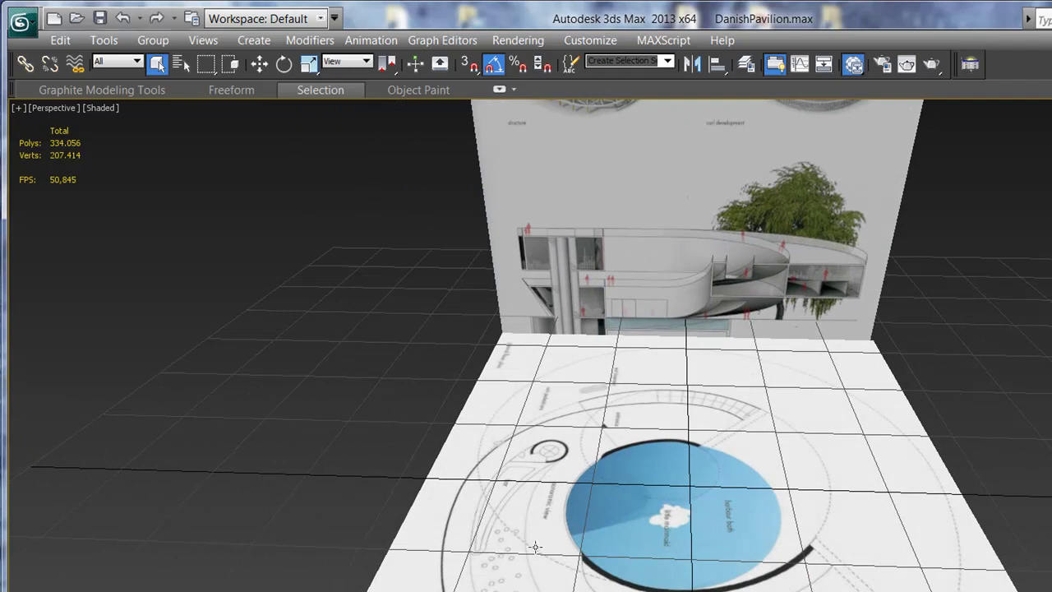
middle_click_drag(714, 413, 712, 349, "alt")
Switch to the Top view and zoom in on the harbour bath circle.
scroll(722, 326, "up", 1)
scroll(781, 228, "up", 1)
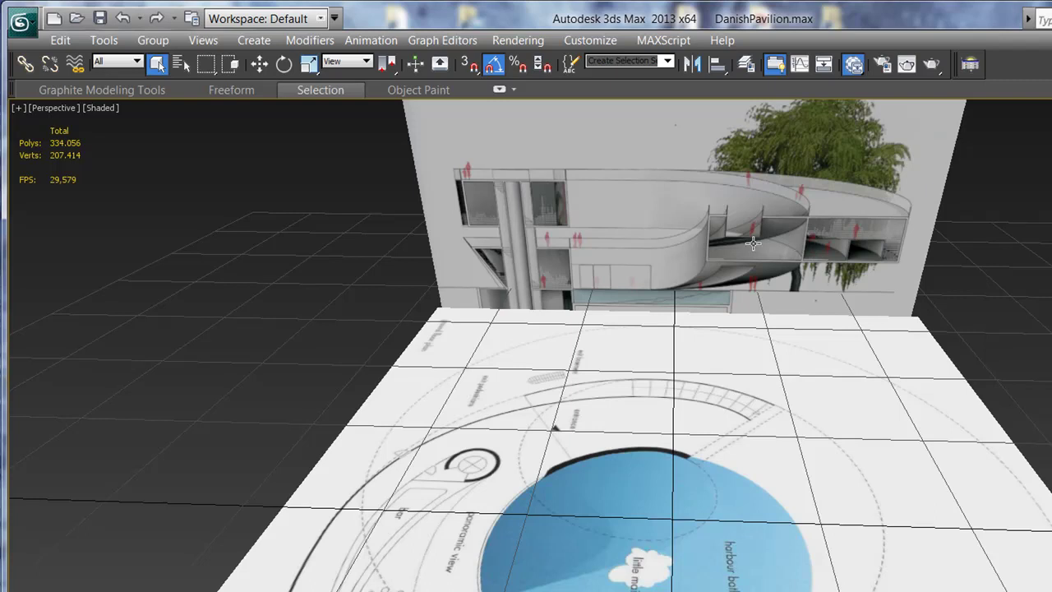
mouse_move(738, 298)
middle_mouse_down("alt")
mouse_move(882, 300)
mouse_move(919, 338)
mouse_move(905, 323)
middle_mouse_up("alt")
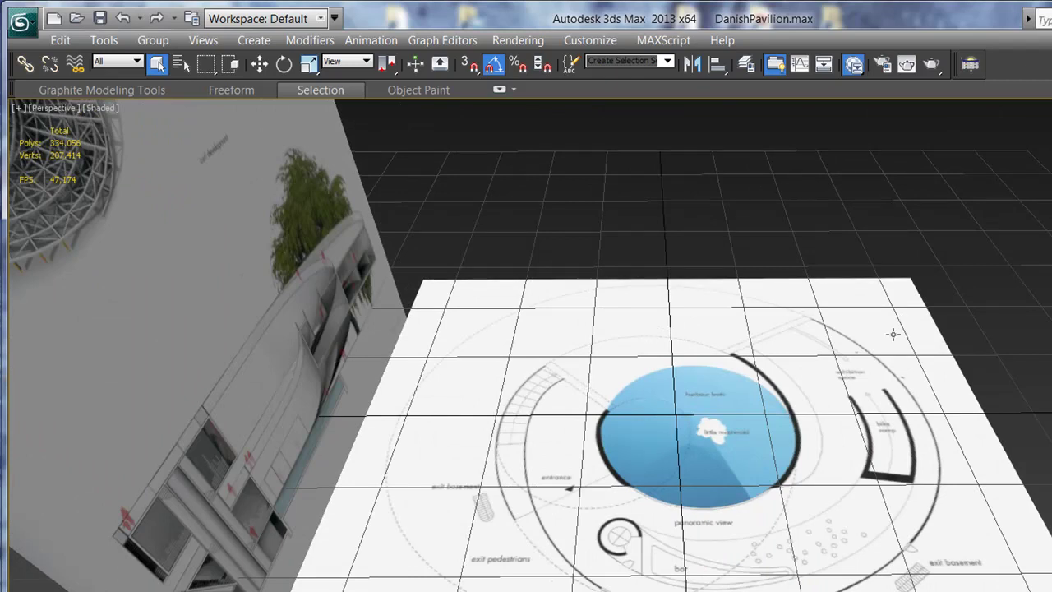
middle_click_drag(641, 490, 698, 514, "alt")
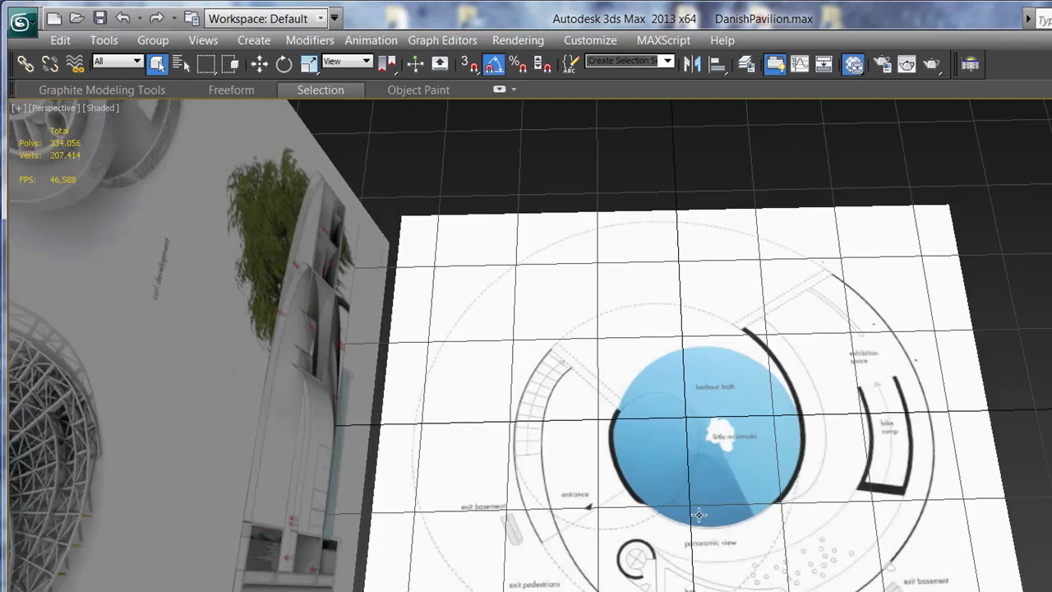
key("t")
scroll(699, 502, "up", 2)
scroll(747, 427, "up", 2)
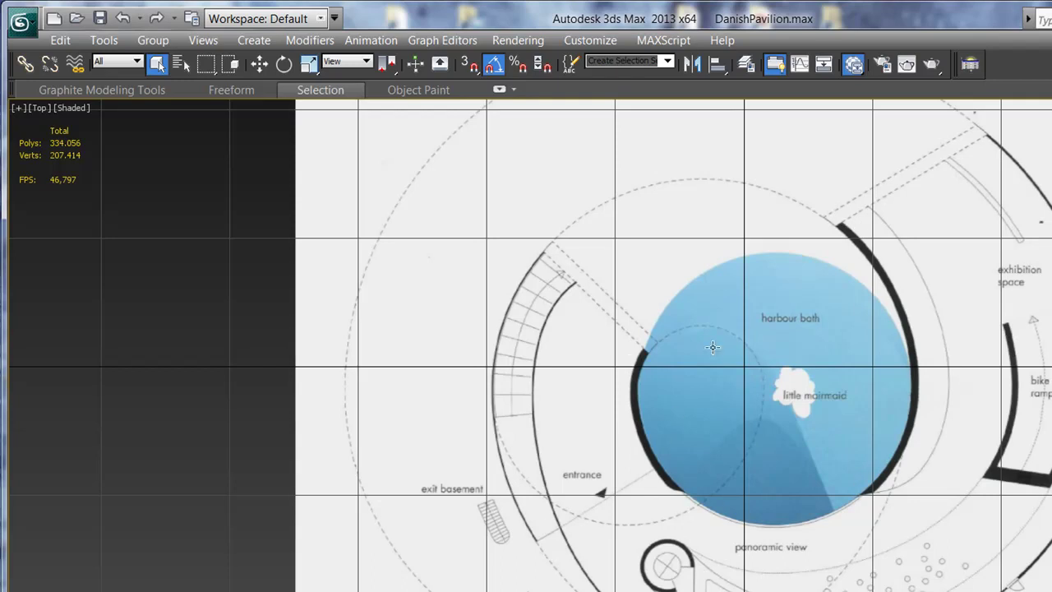
Reframe the top-down plan, turn off the home grid with G, and zoom back in.
scroll(616, 350, "down", 1)
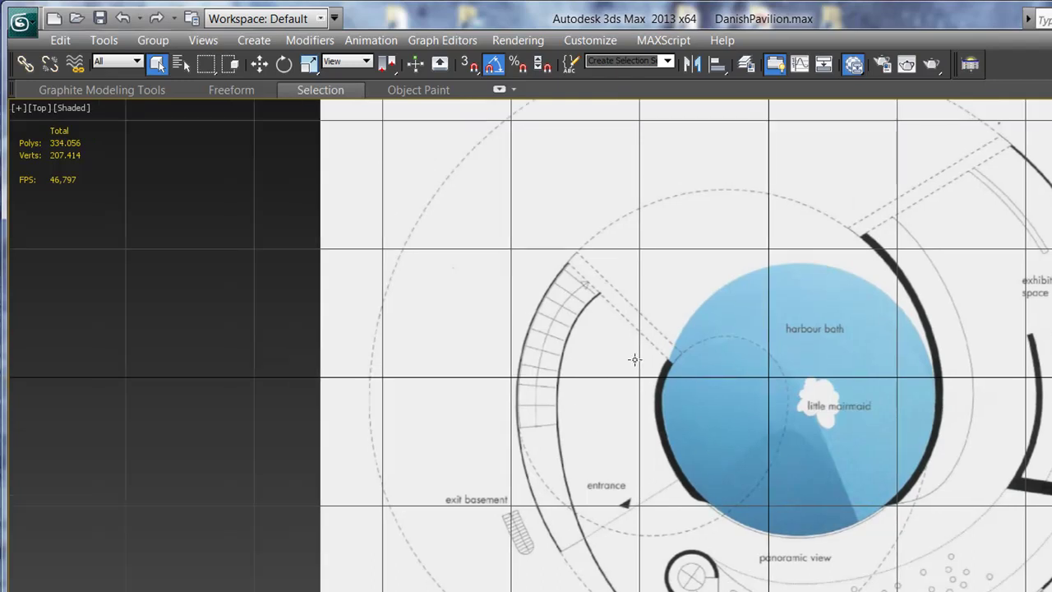
scroll(633, 359, "down", 2)
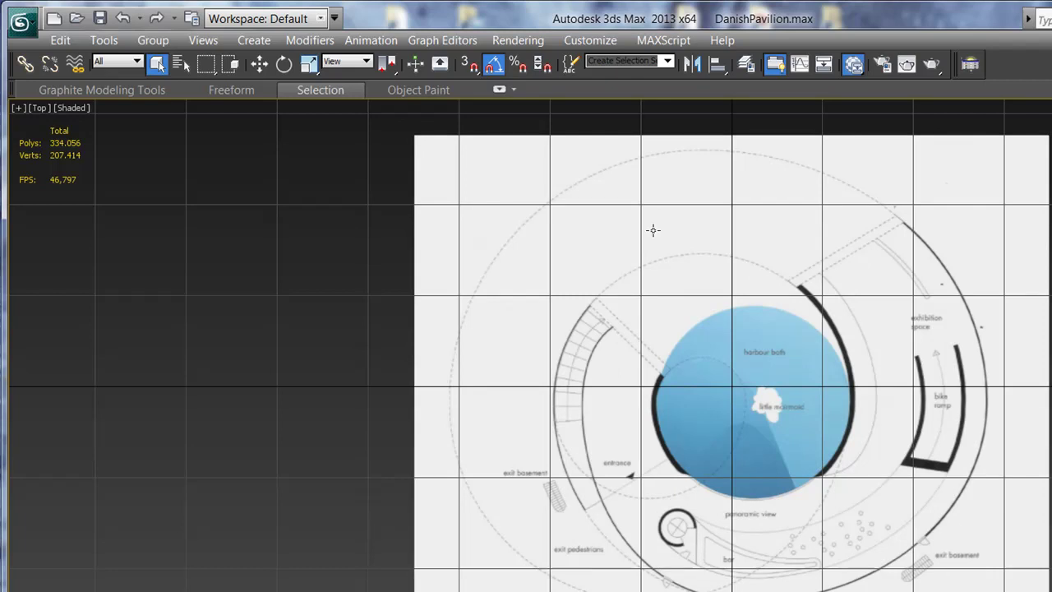
middle_click_drag(747, 336, 744, 336)
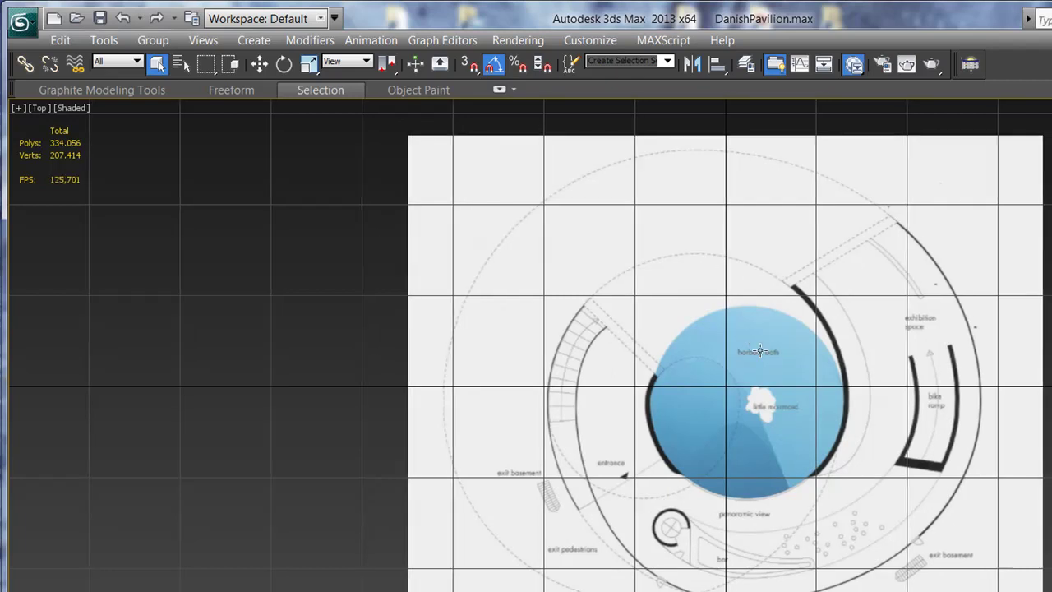
middle_click_drag(807, 335, 816, 339)
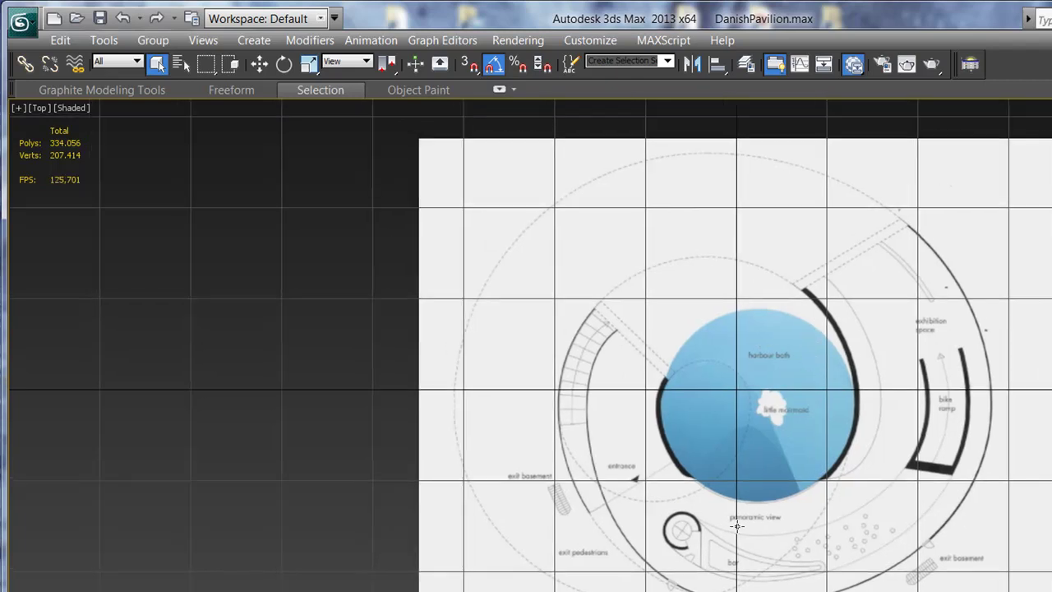
middle_click_drag(749, 536, 751, 524)
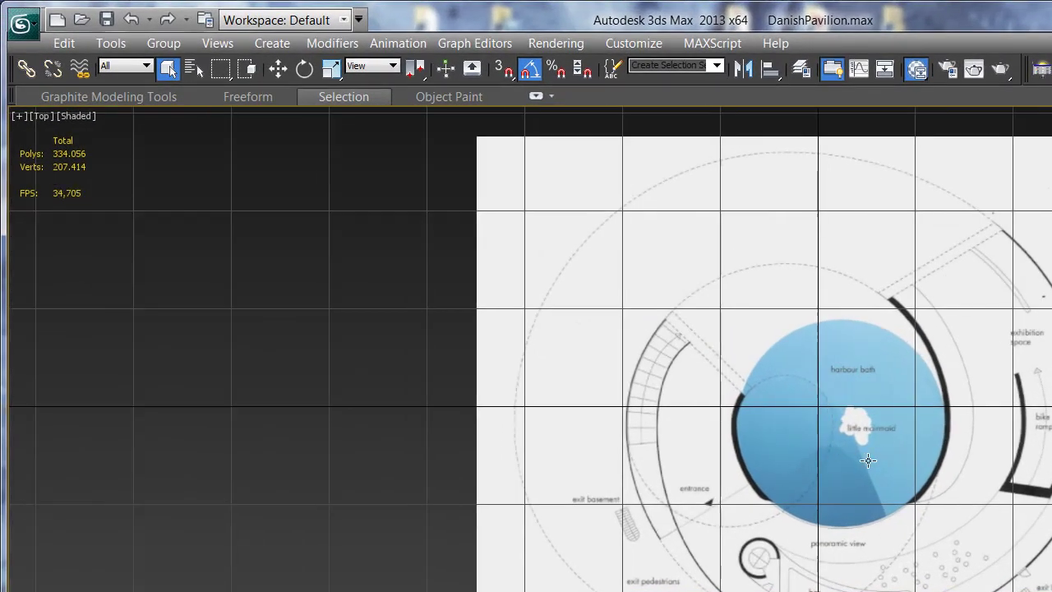
scroll(605, 470, "down", 4)
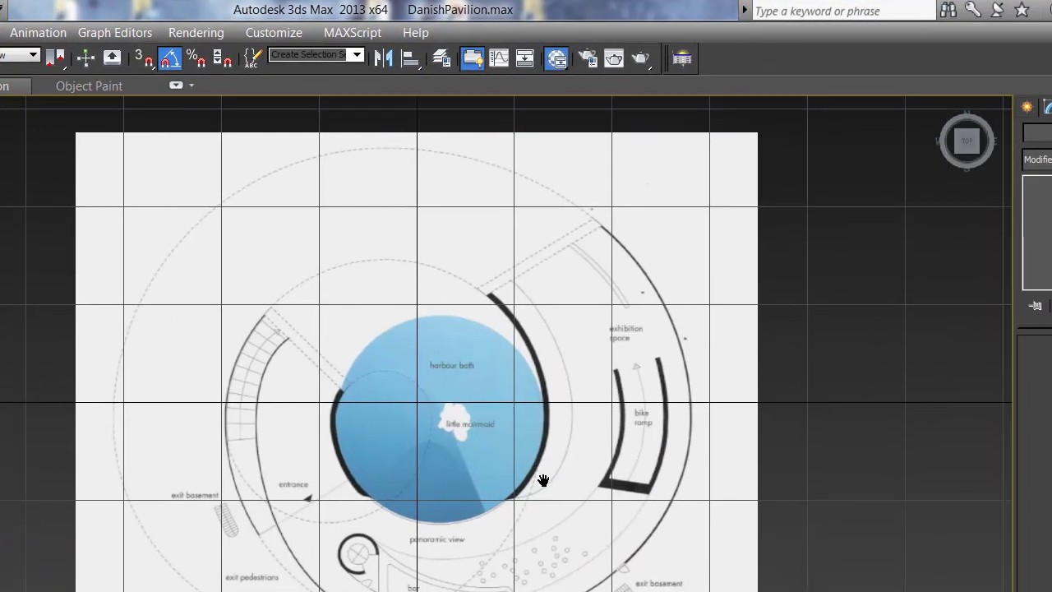
scroll(327, 496, "up", 3)
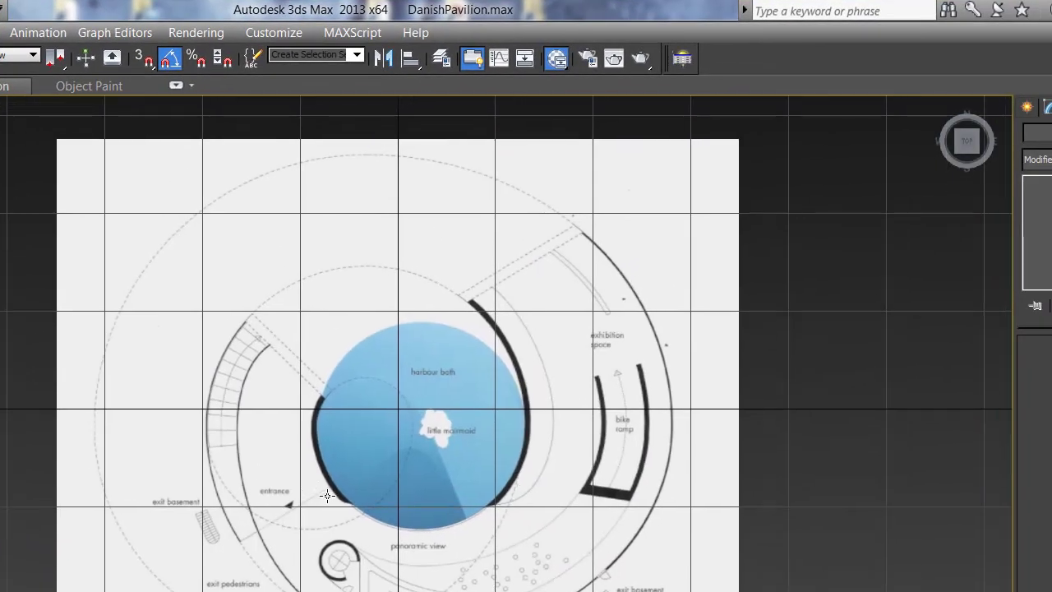
mouse_move(327, 496)
middle_mouse_down()
mouse_move(349, 509)
mouse_move(364, 563)
middle_mouse_up()
key("g")
scroll(364, 563, "up", 3)
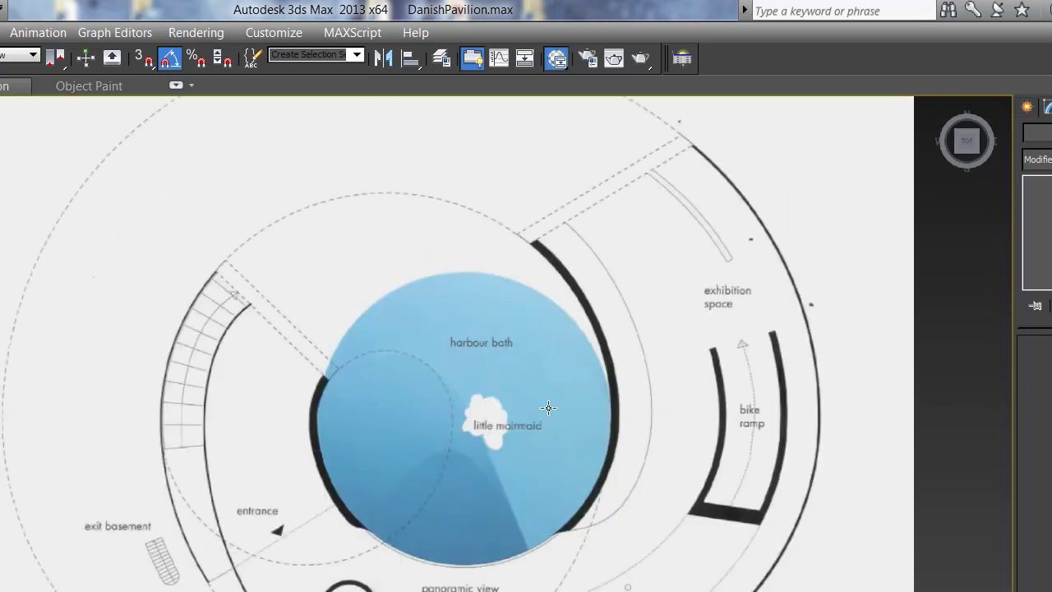
mouse_move(966, 141)
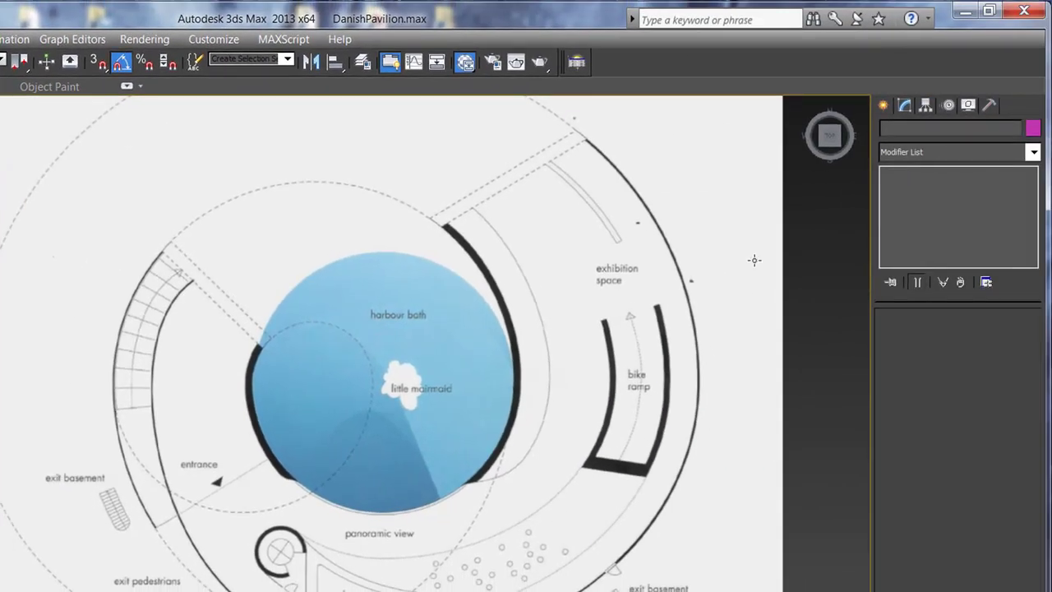
Choose the Line spline tool from the Create panel's Shapes category.
left_click(884, 104)
left_click(906, 132)
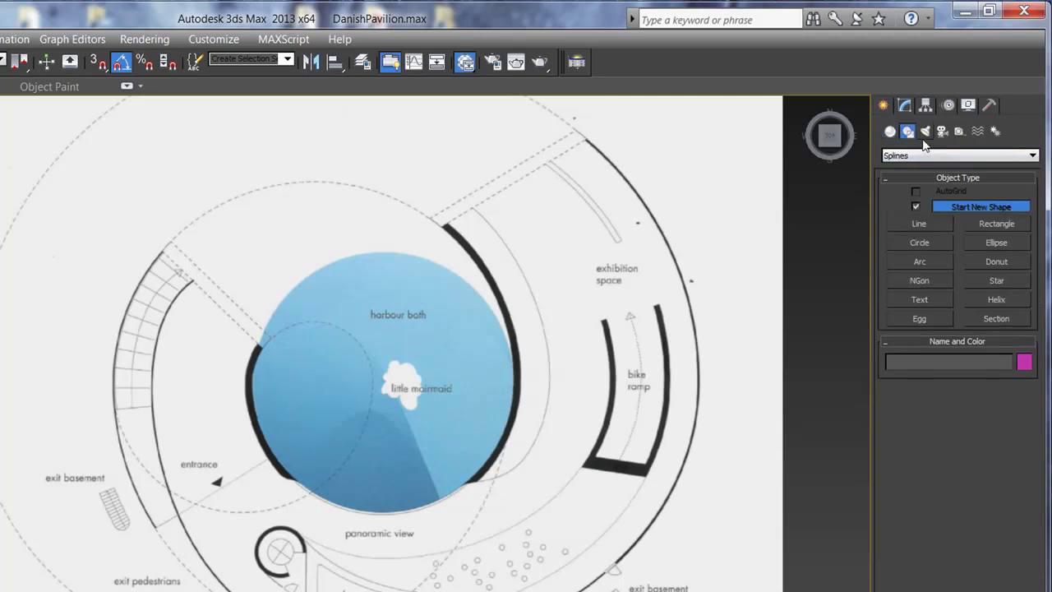
left_click(934, 224)
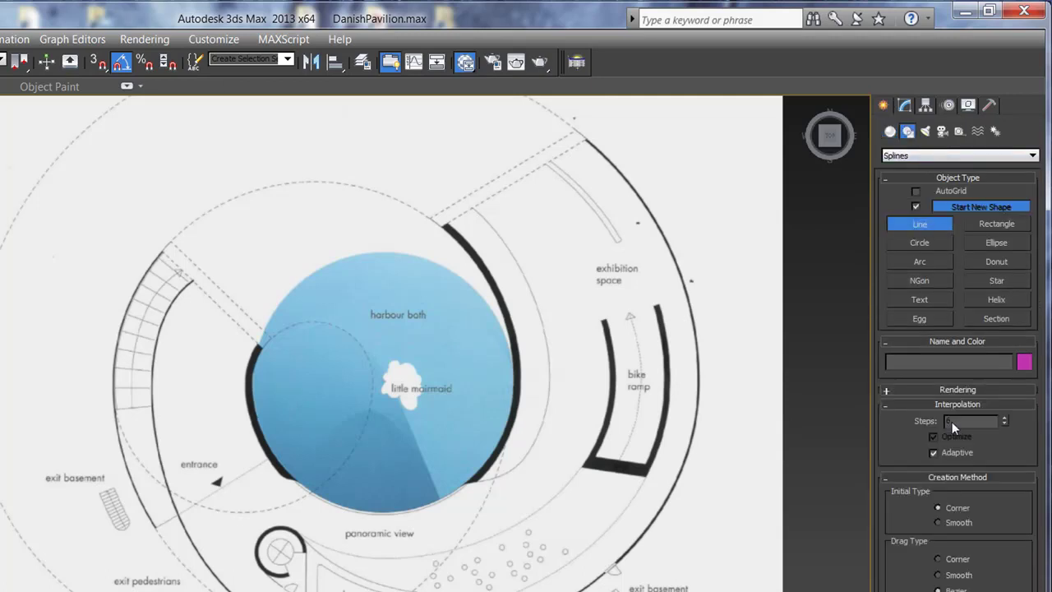
left_click(918, 391)
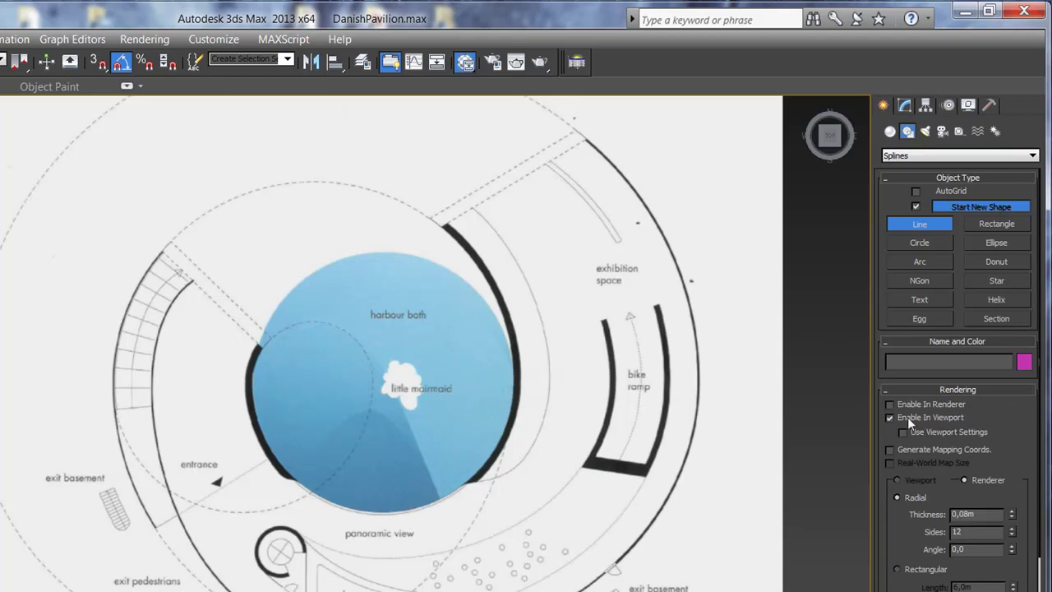
left_click_drag(1010, 414, 1012, 297)
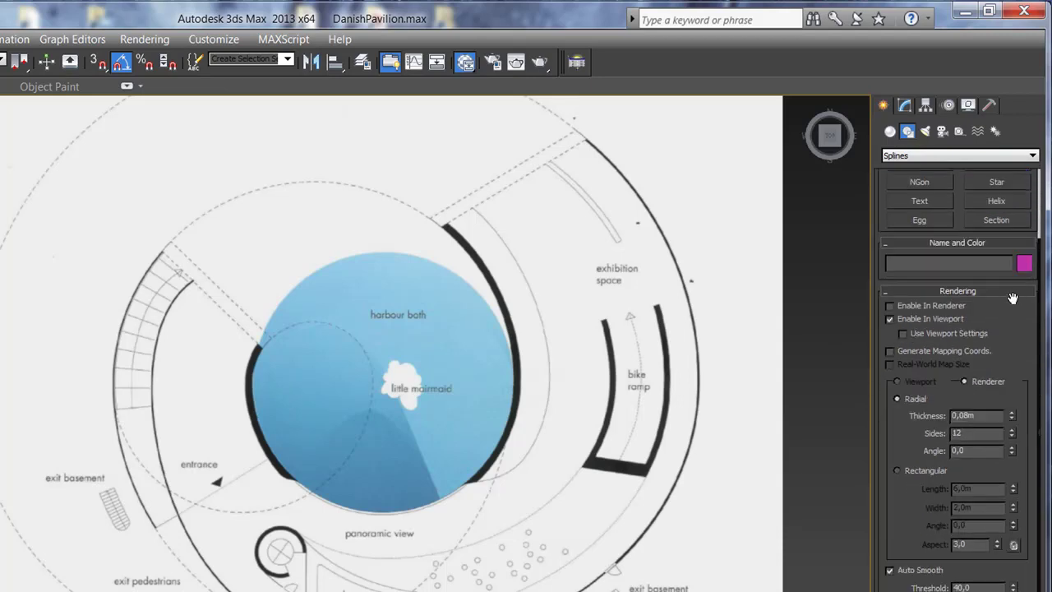
left_click(991, 291)
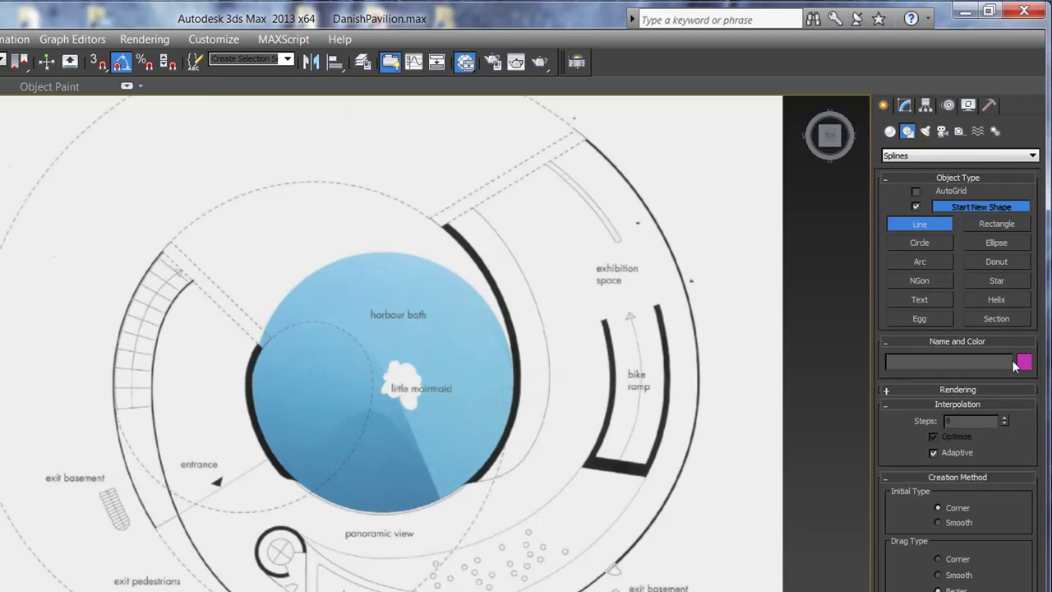
Set the new line's object colour to dark red.
left_click(1022, 362)
left_click(292, 268)
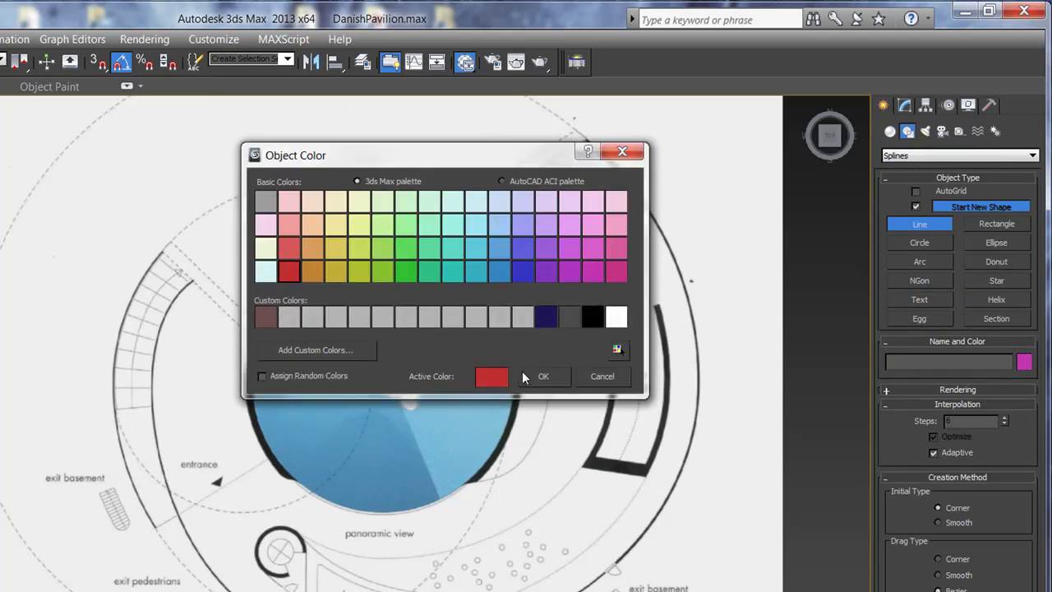
left_click(526, 376)
scroll(364, 348, "up", 2)
scroll(349, 361, "up", 3)
scroll(345, 353, "up", 2)
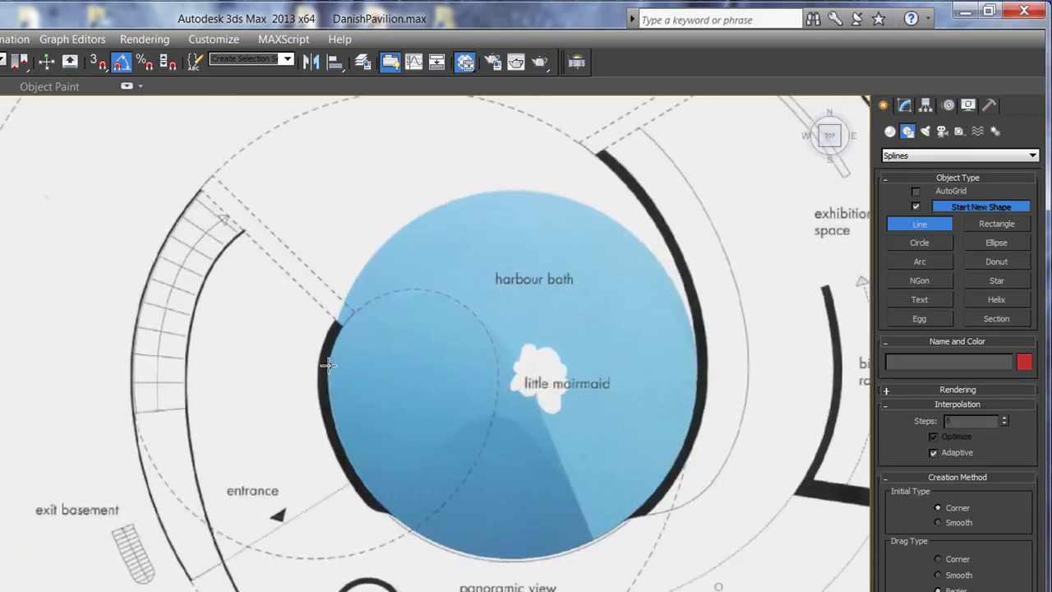
scroll(328, 364, "down", 1)
scroll(318, 394, "down", 2)
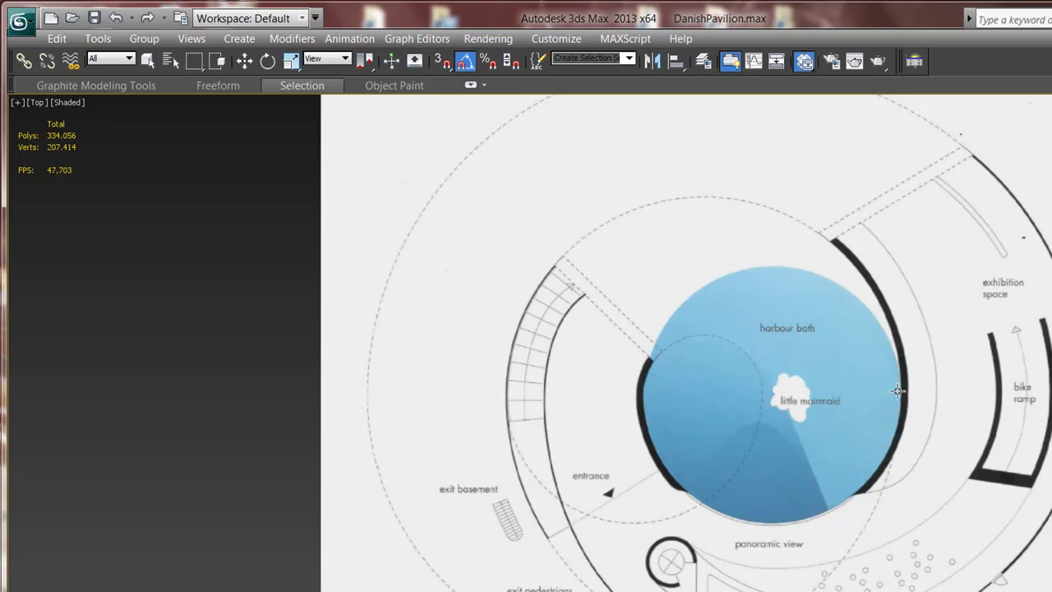
Orbit the Perspective view over both plan sheets, then go to Top view centred on the harbour bath.
key("p")
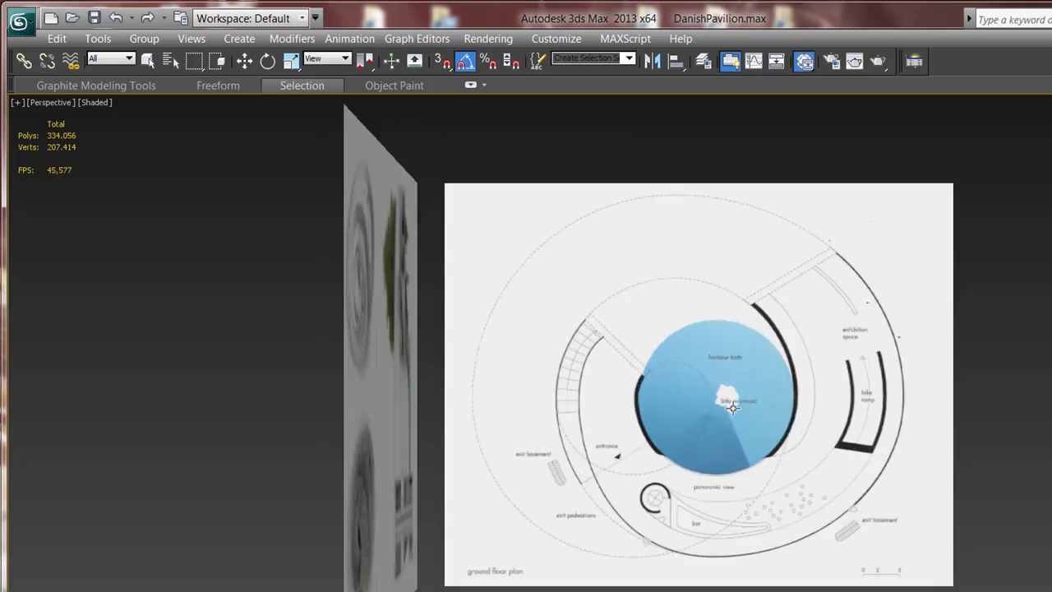
middle_click_drag(749, 483, 621, 352, "alt")
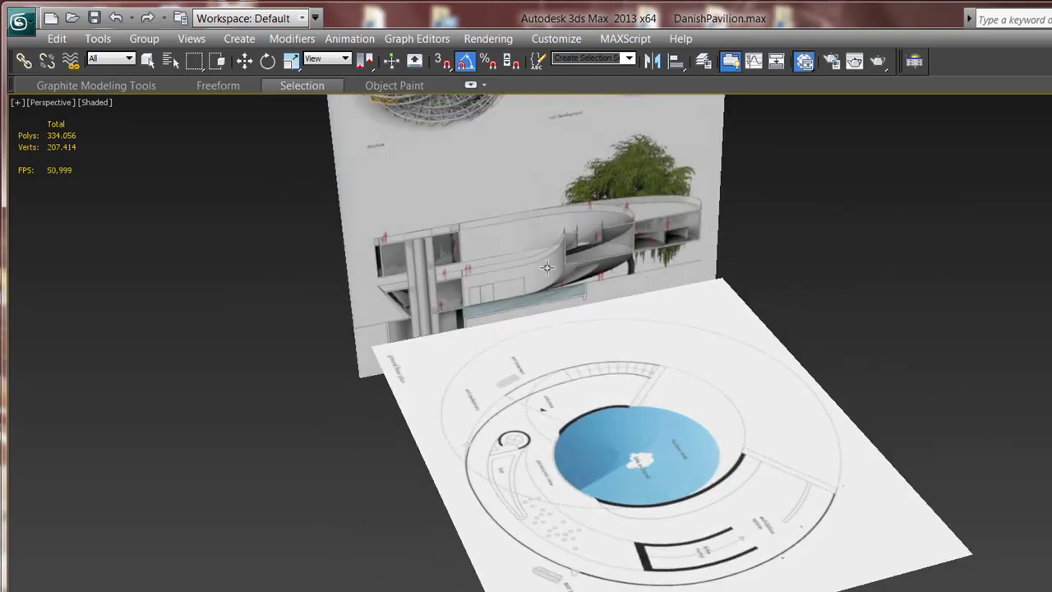
scroll(549, 265, "up", 3)
scroll(504, 258, "up", 3)
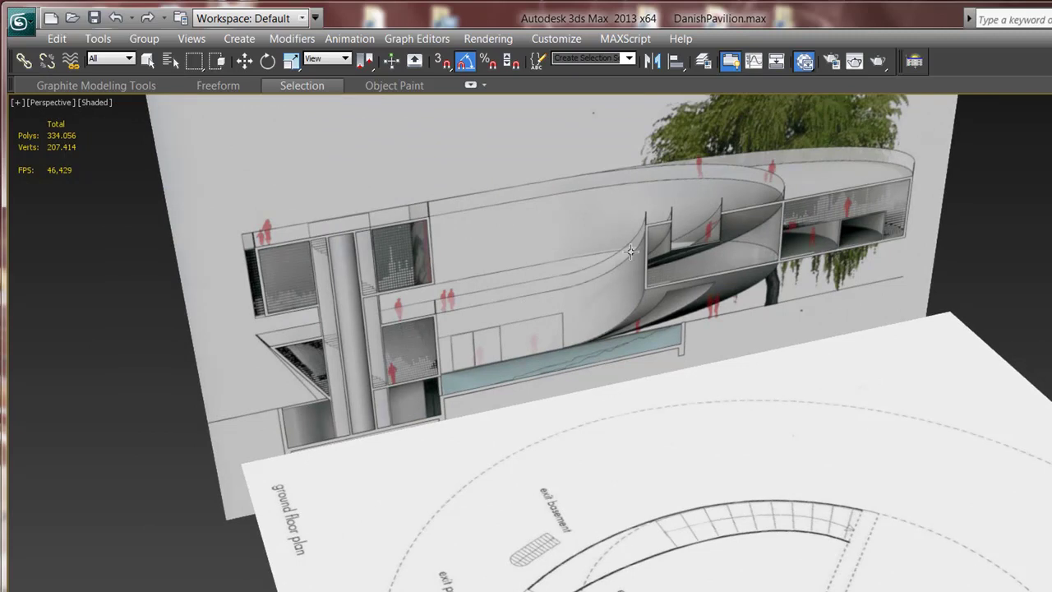
middle_click_drag(483, 298, 511, 309, "alt")
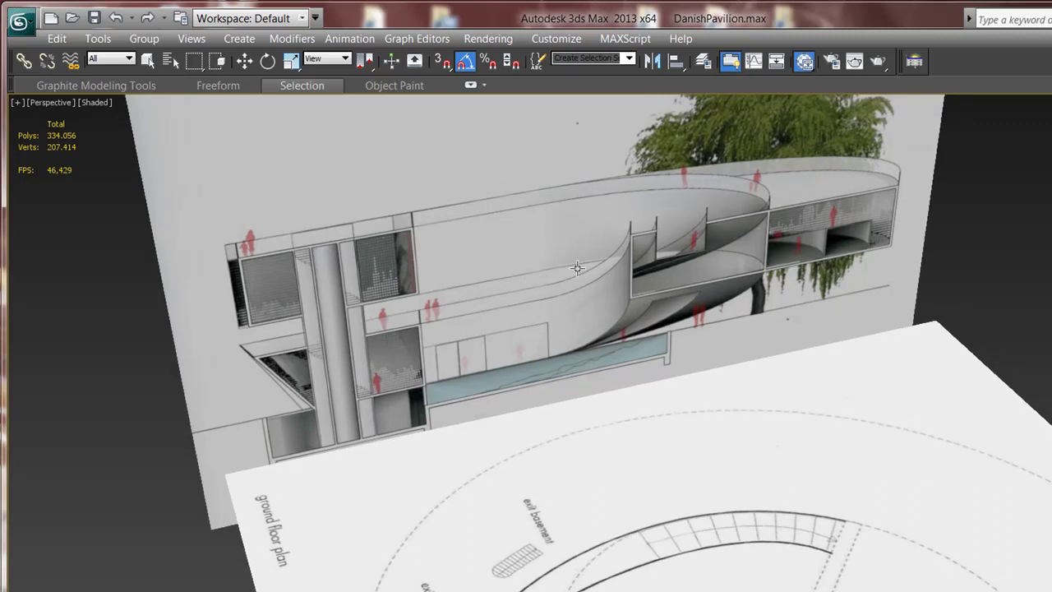
middle_click_drag(574, 298, 635, 263)
key("t")
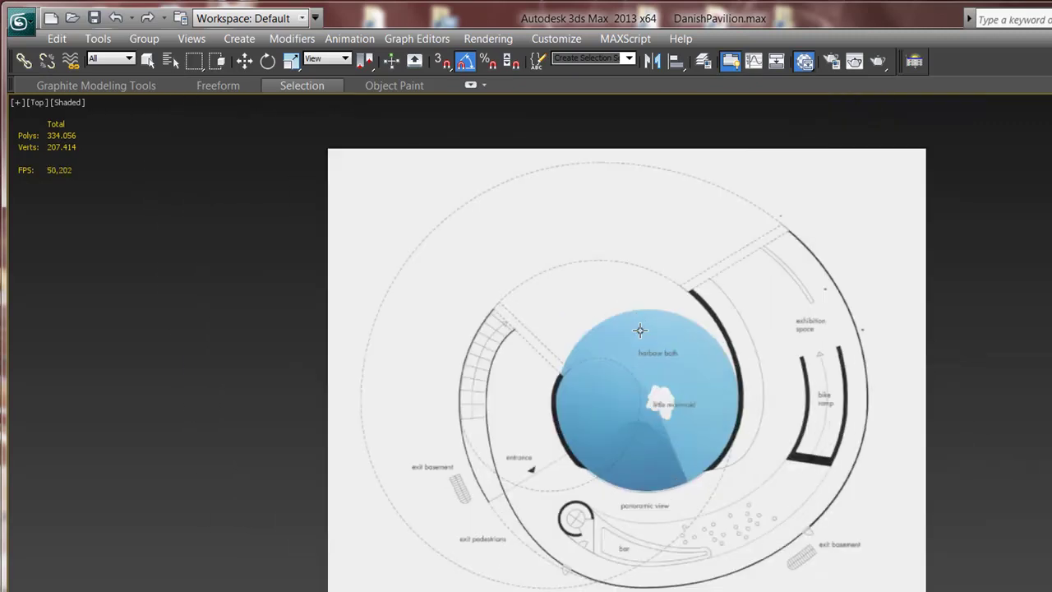
scroll(668, 348, "up", 5)
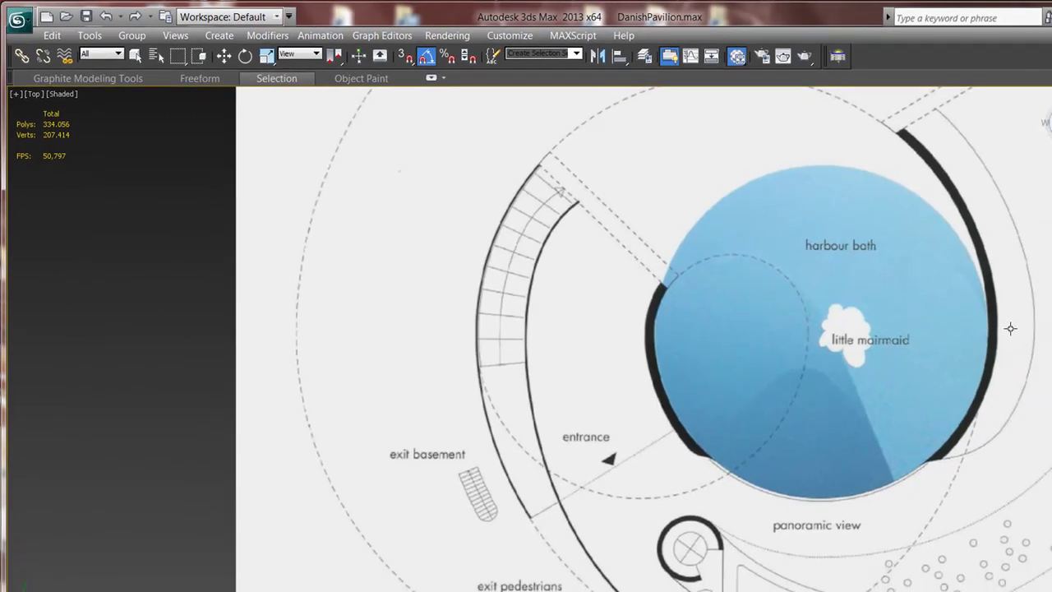
scroll(1010, 329, "down", 3)
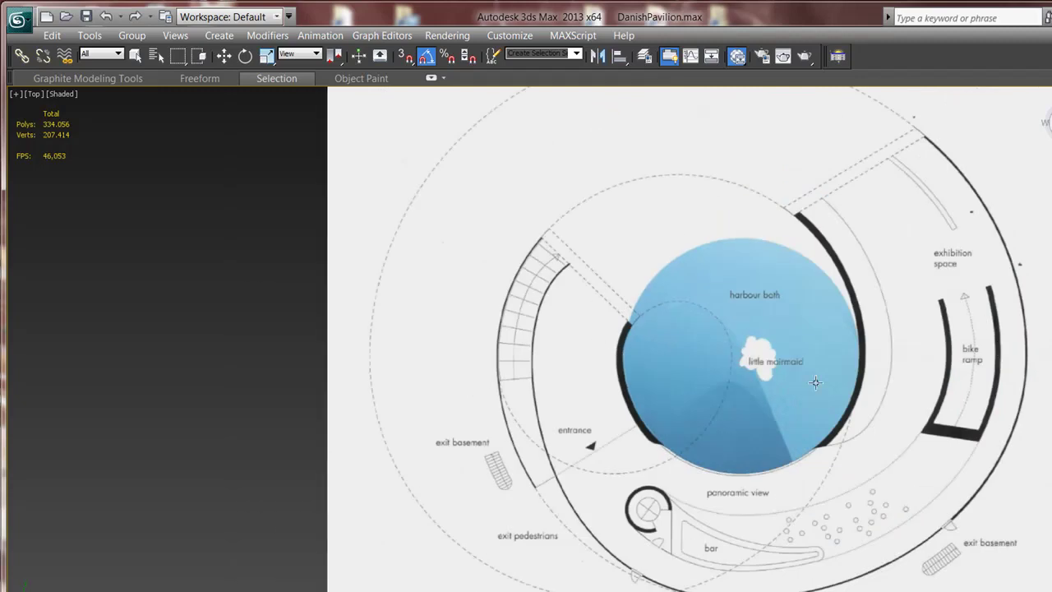
middle_click_drag(607, 356, 615, 330)
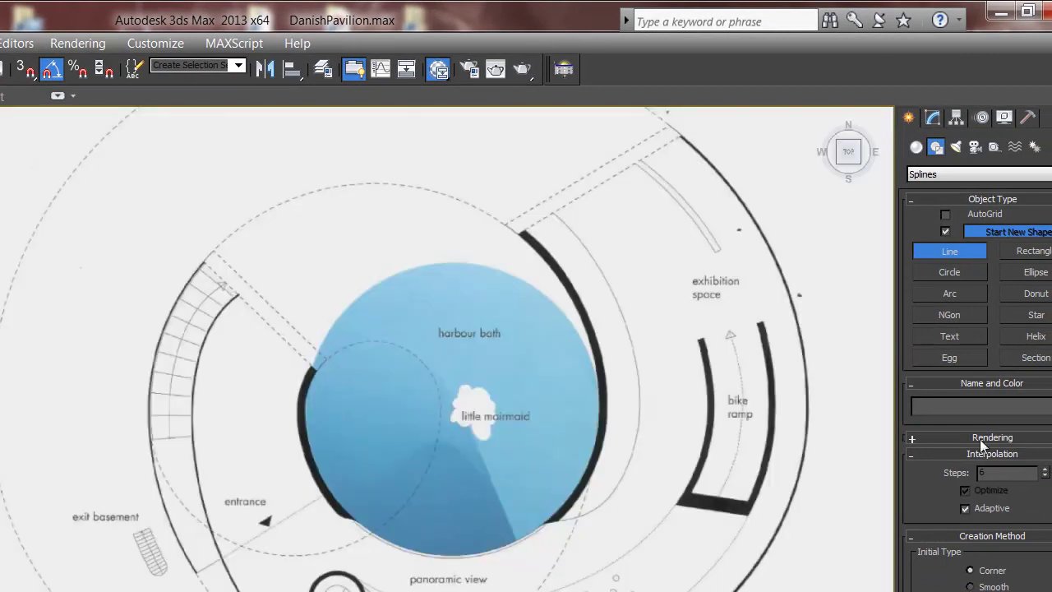
Draw a closed Bezier line with smooth points looping around the harbour bath.
left_click(304, 408)
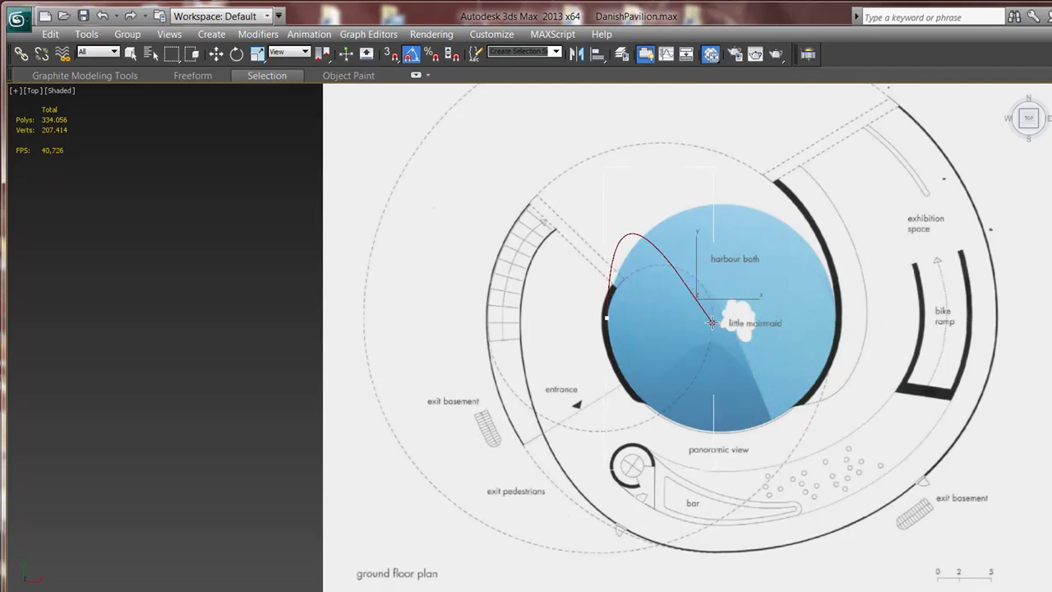
left_click(609, 222)
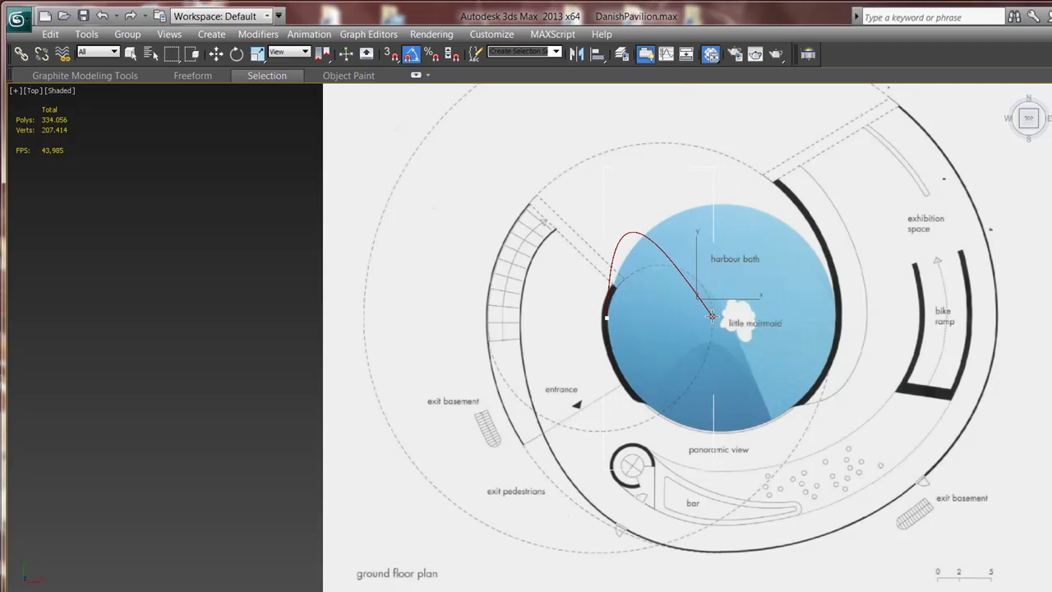
left_click_drag(712, 317, 708, 378)
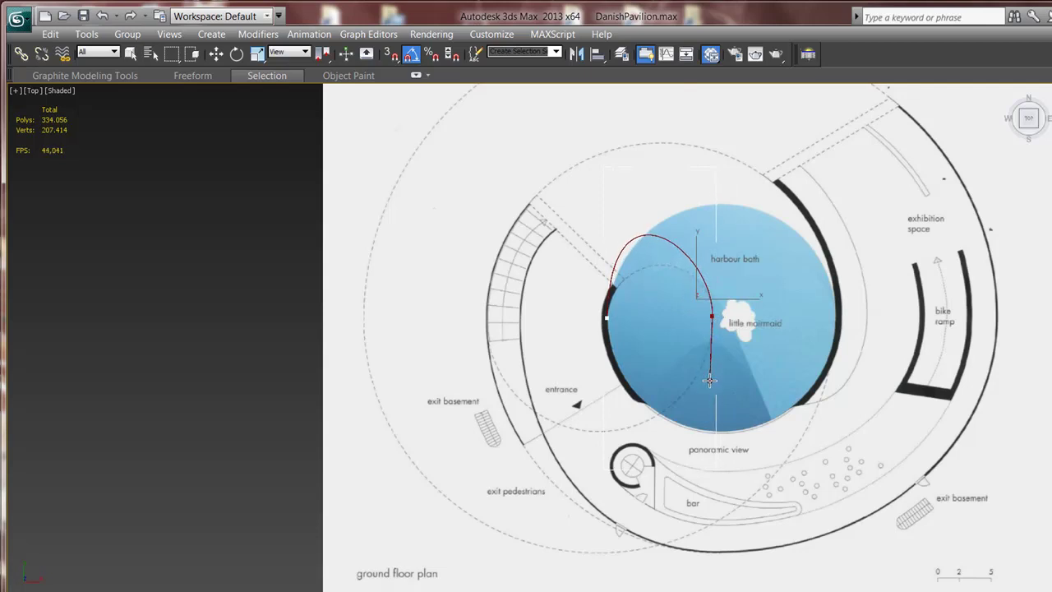
left_click_drag(485, 310, 493, 140)
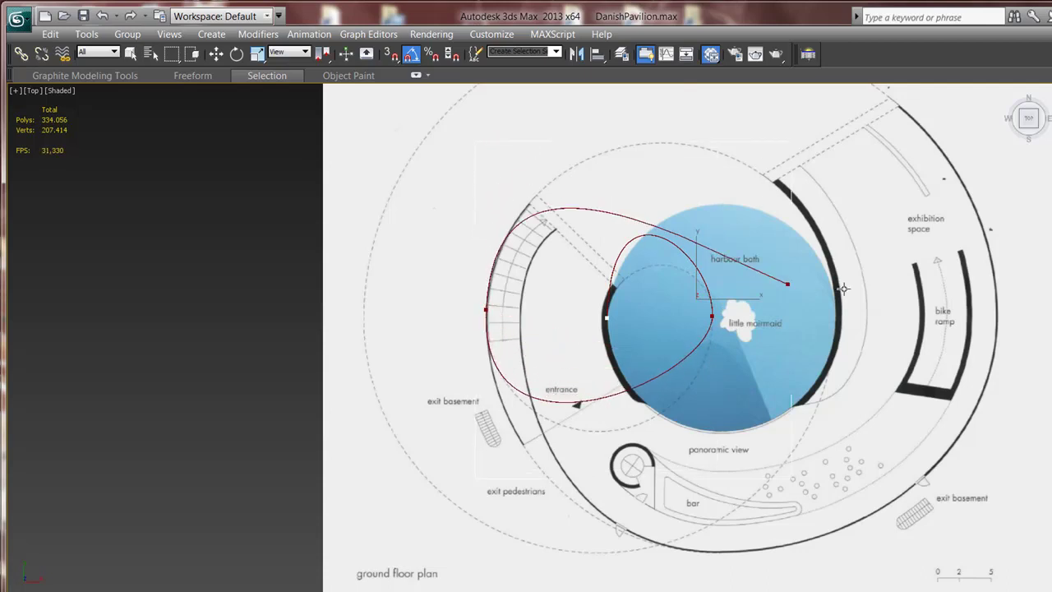
left_click_drag(837, 310, 833, 575)
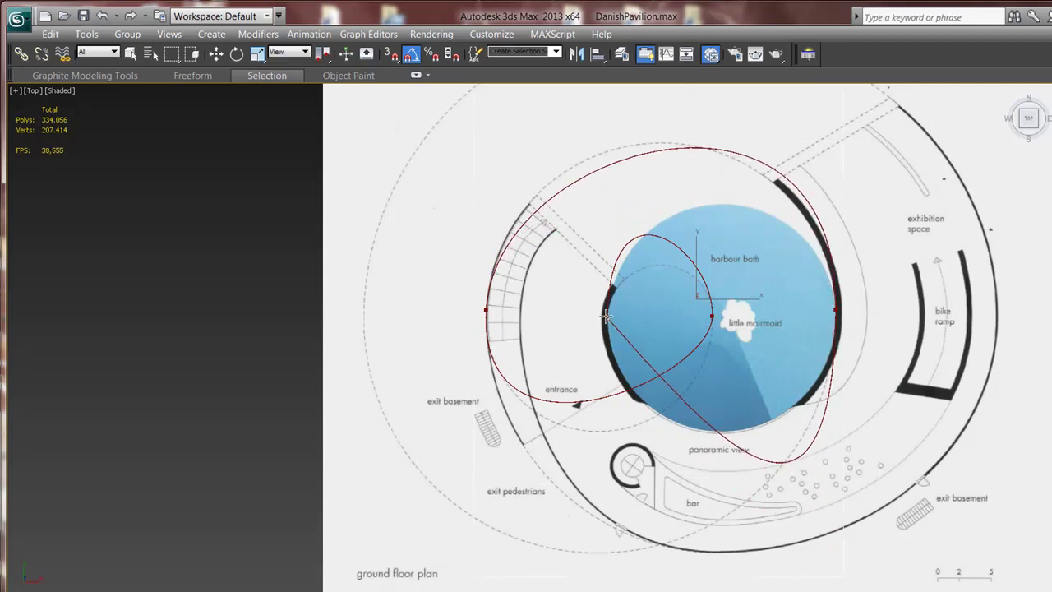
left_click(606, 315)
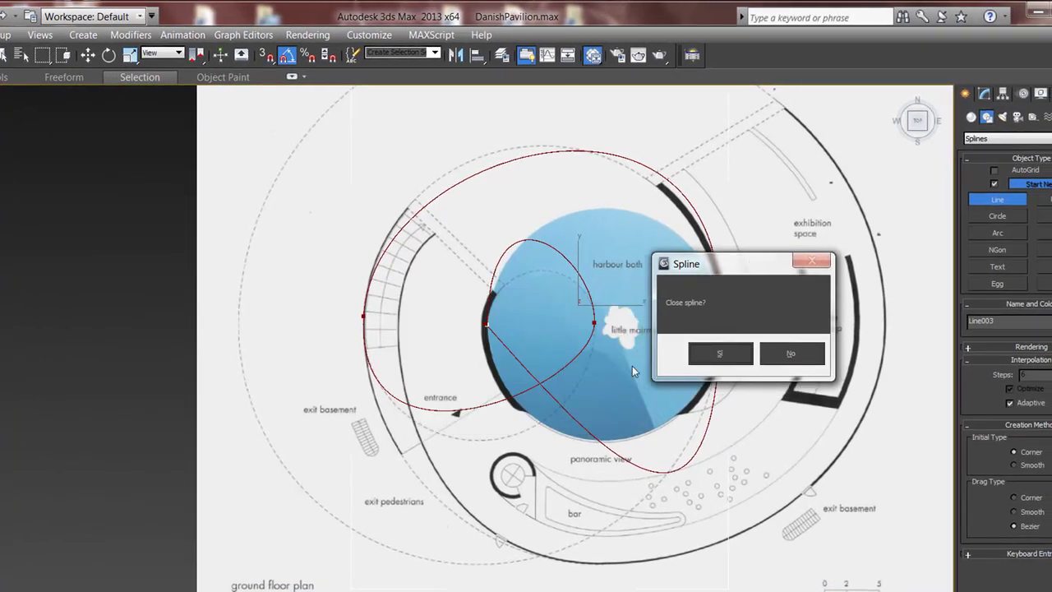
left_click(719, 355)
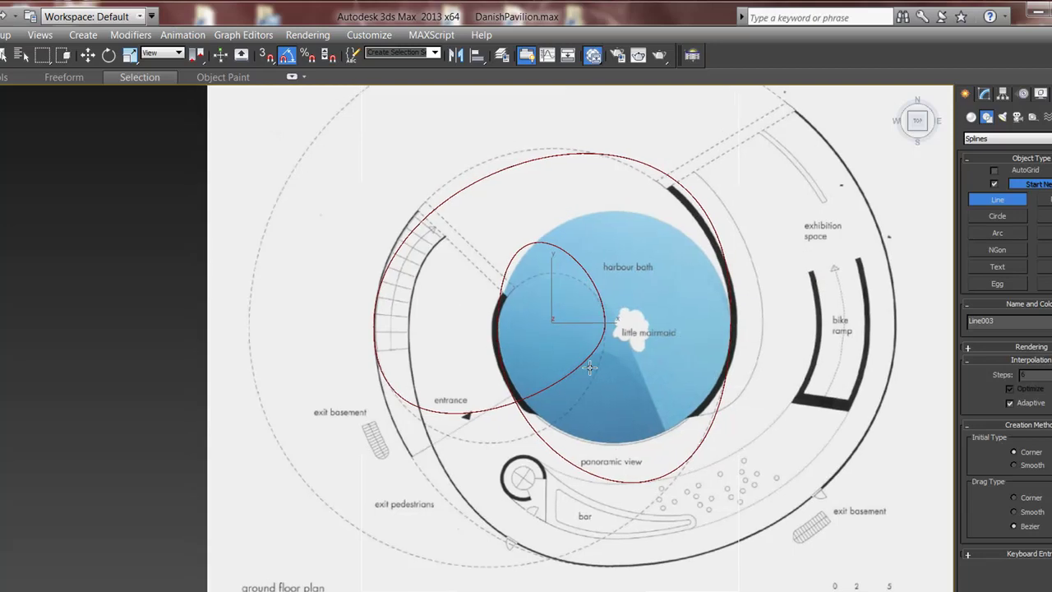
Pan the plan left and bring up Line003's settings in the Modify panel.
middle_click_drag(697, 171, 683, 169)
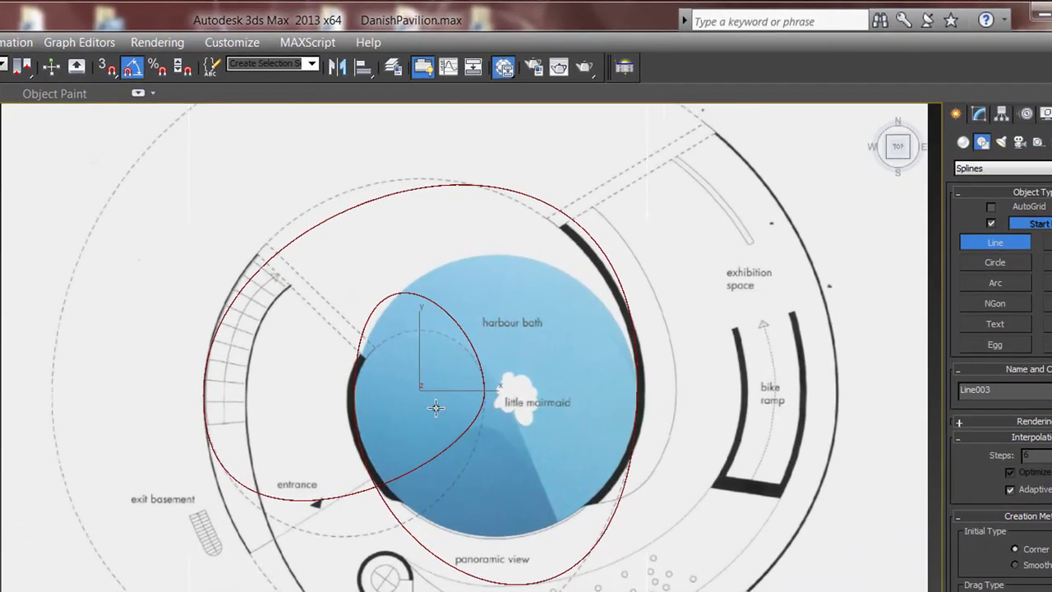
middle_click_drag(661, 353, 626, 352)
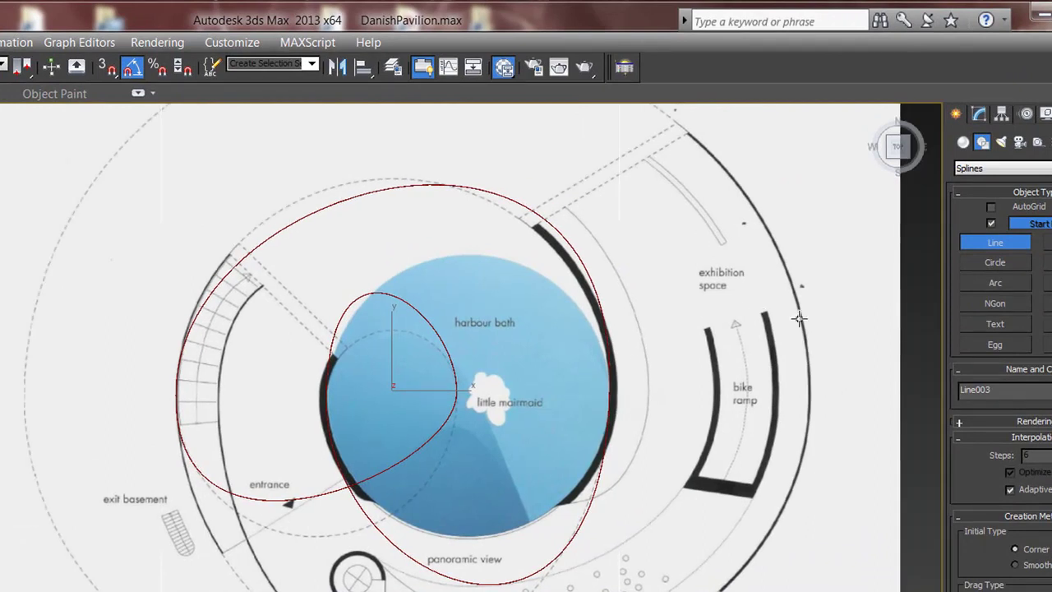
left_click(982, 119)
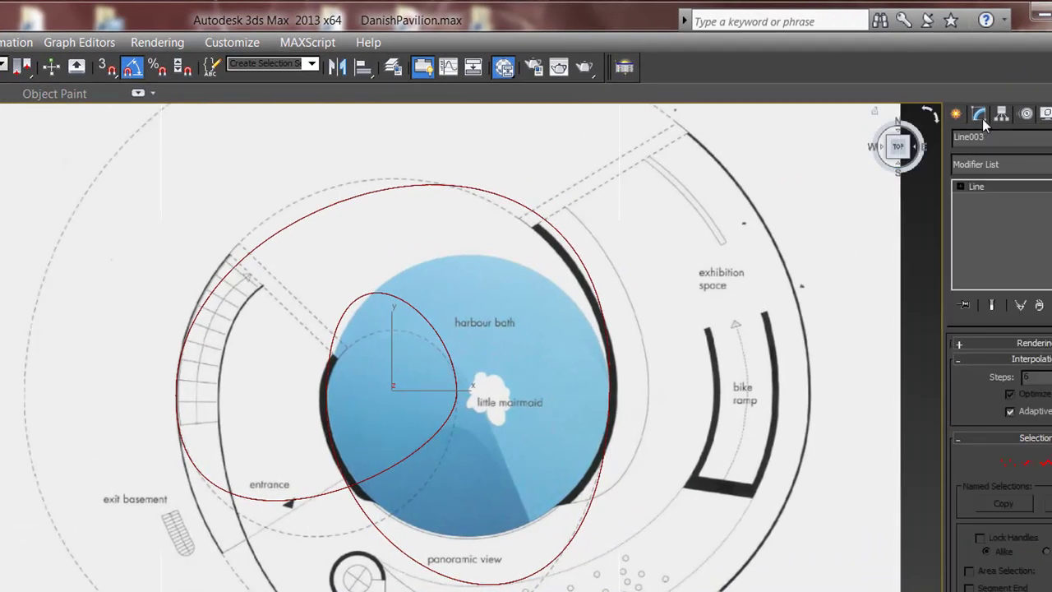
Enter Line003's Vertex sub-object level and window-select all its vertices.
left_click(959, 188)
left_click(991, 200)
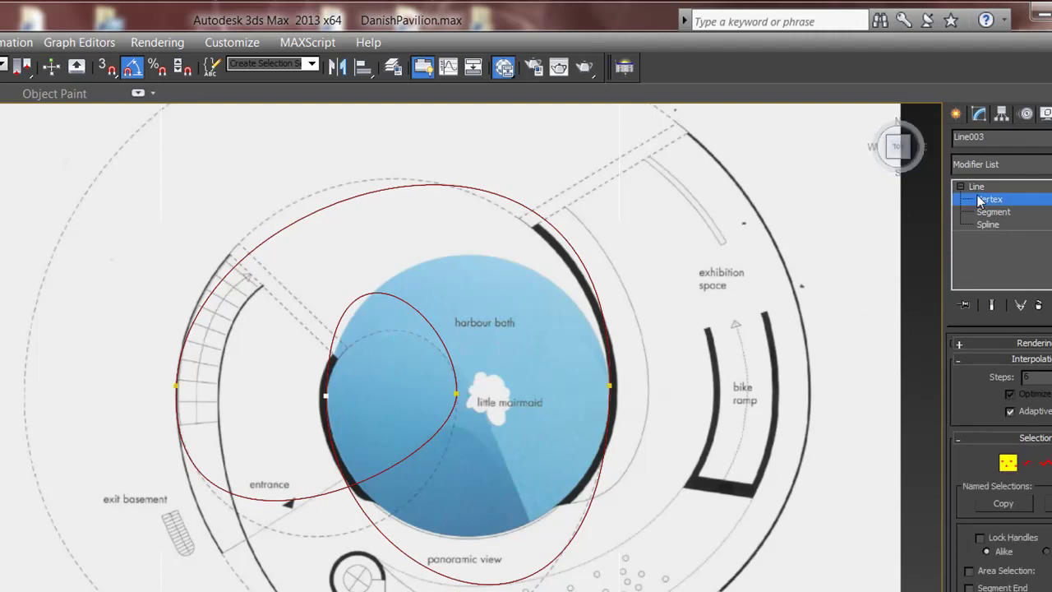
middle_click_drag(660, 380, 681, 379)
left_click_drag(681, 367, 66, 436)
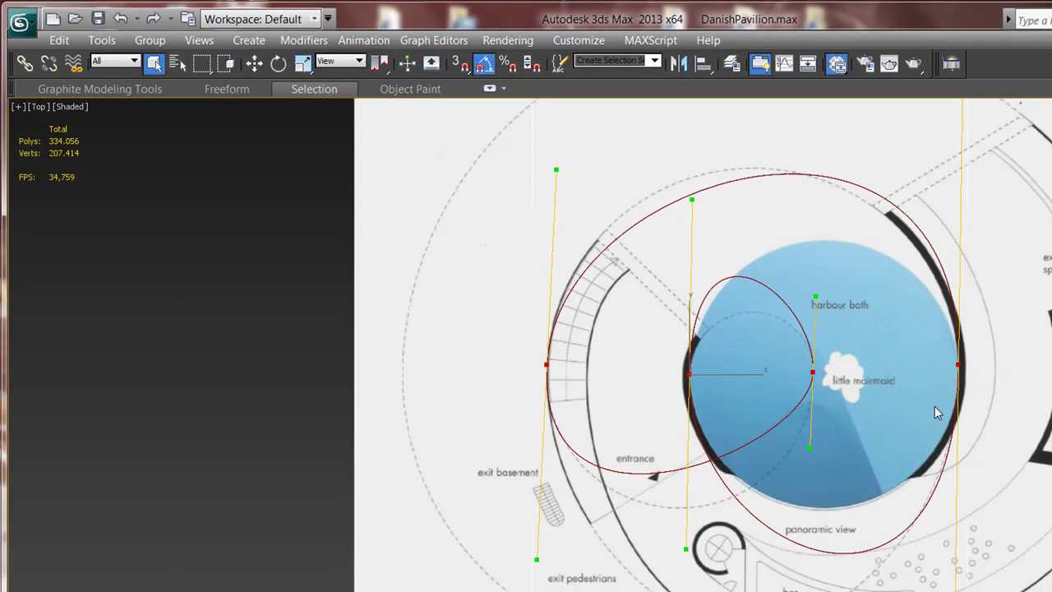
scroll(935, 374, "down", 2)
mouse_move(760, 376)
middle_mouse_down()
mouse_move(793, 376)
mouse_move(800, 363)
middle_mouse_up()
Toggle wireframe with F3 to inspect the tangent handles, then return to shaded view.
key("F3")
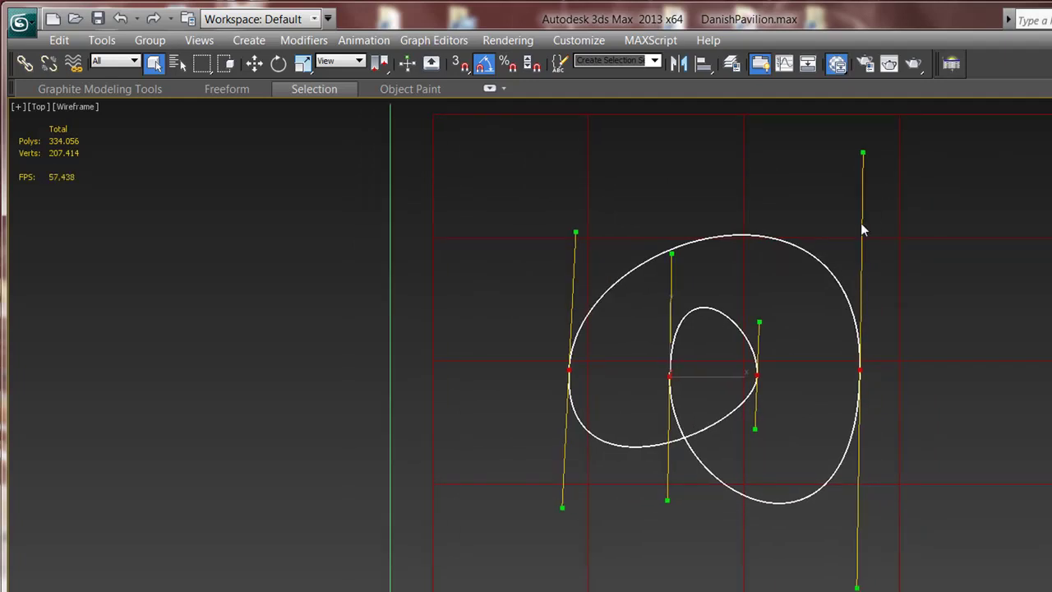
scroll(895, 308, "up", 2)
scroll(920, 324, "up", 2)
scroll(868, 341, "up", 1)
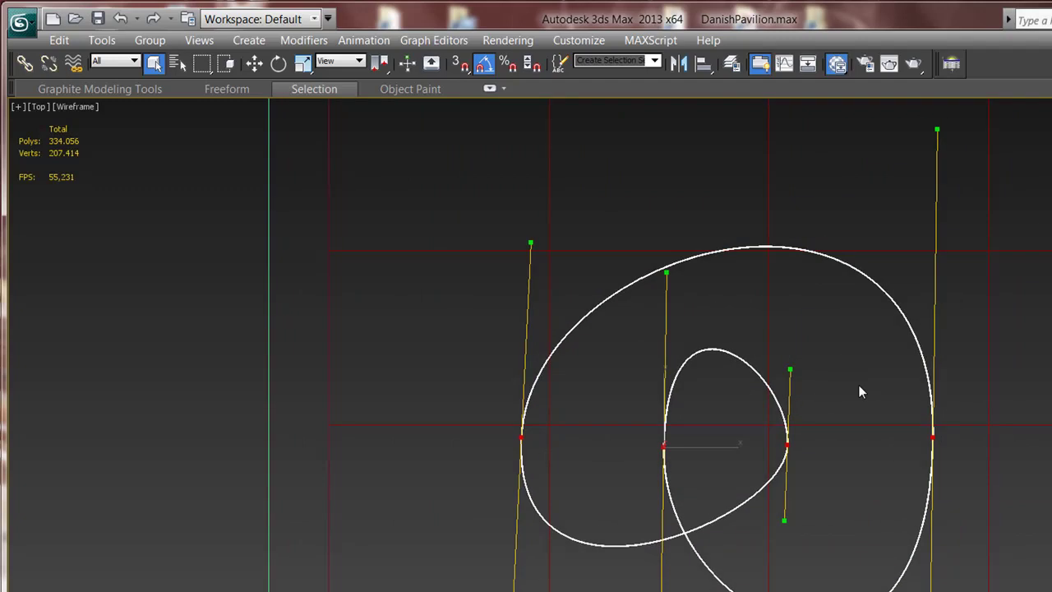
scroll(951, 345, "down", 2)
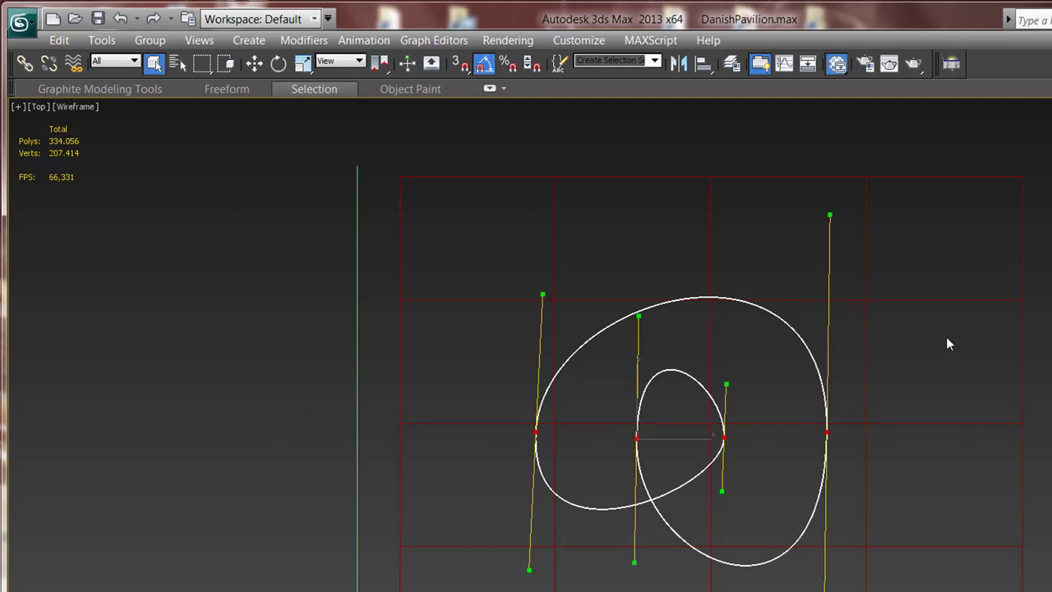
middle_click_drag(939, 347, 937, 327)
key("F3")
key("F3")
key("F3")
key("F3")
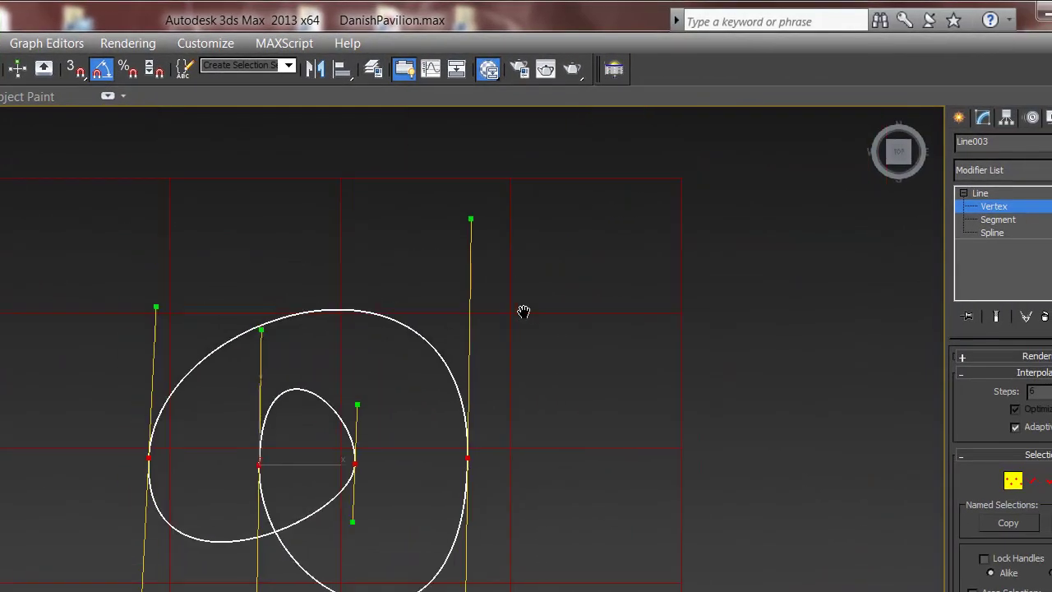
middle_click_drag(524, 311, 519, 316)
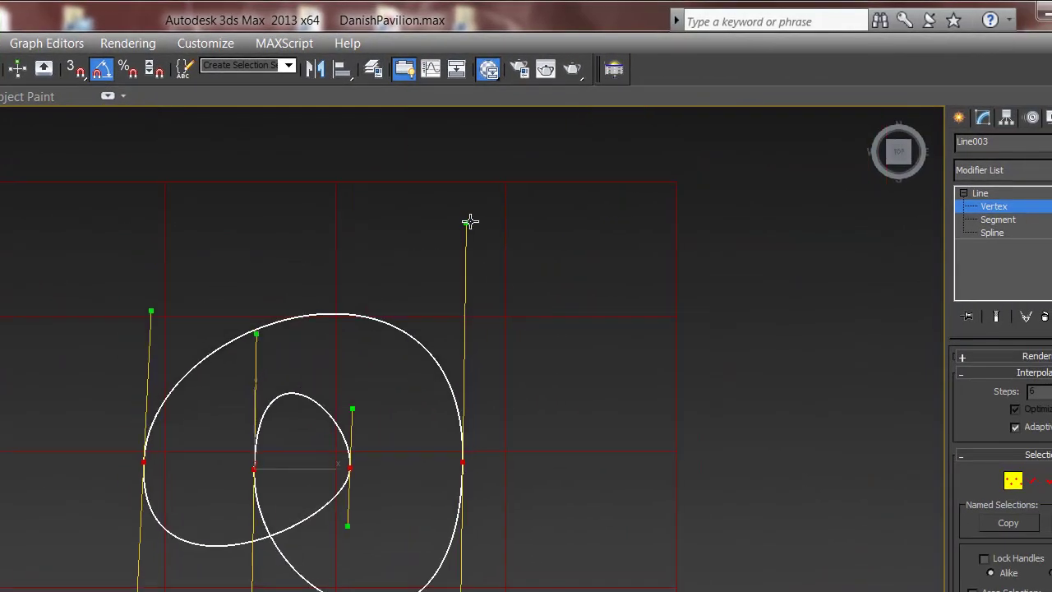
key("F3")
mouse_move(564, 406)
middle_mouse_down()
mouse_move(576, 395)
mouse_move(547, 419)
middle_mouse_up()
scroll(576, 395, "up", 2)
scroll(571, 401, "up", 1)
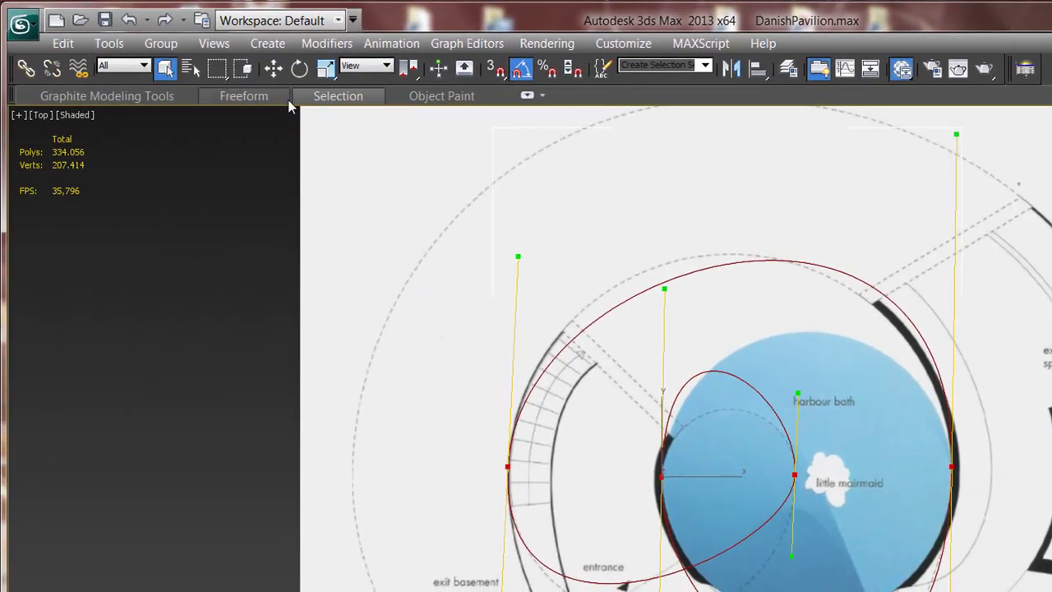
Restrict Move to the plan's flat plane and drag the top tangent handles to widen the loop.
left_click(274, 69)
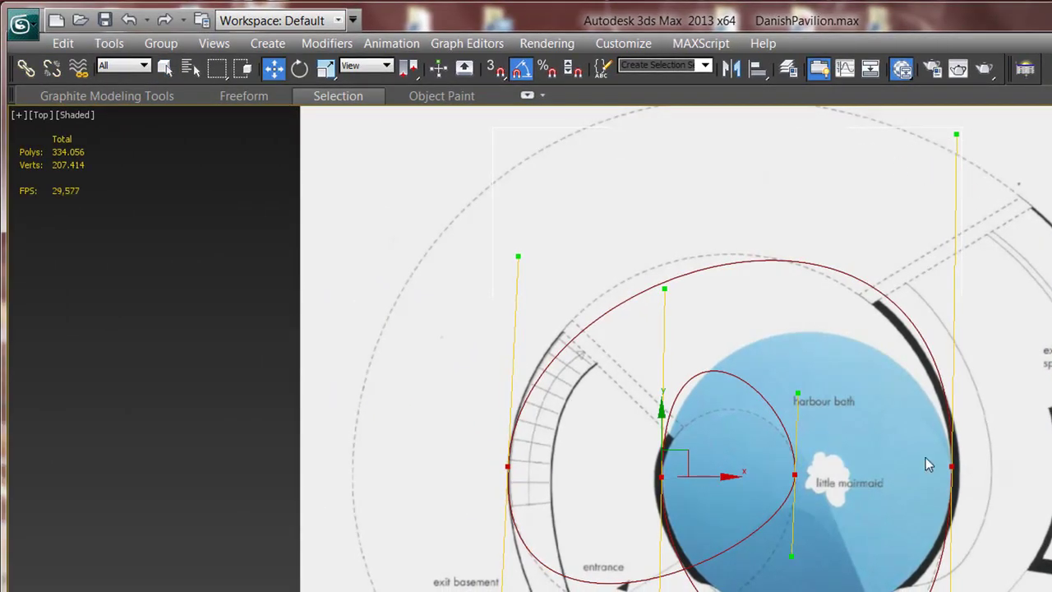
left_click(680, 463)
mouse_move(956, 135)
left_mouse_down()
mouse_move(981, 194)
mouse_move(966, 242)
left_mouse_up()
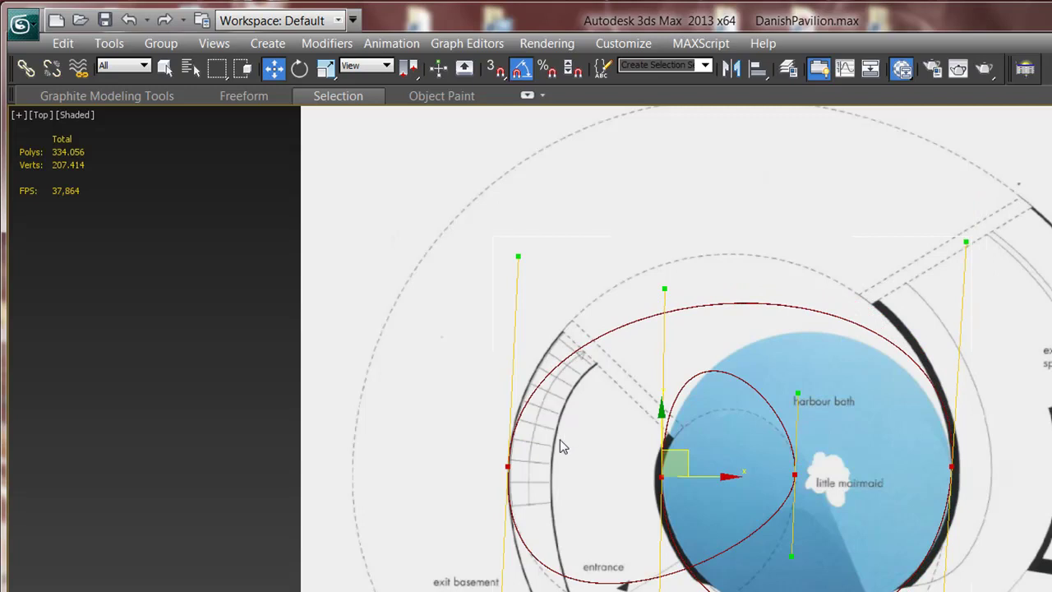
mouse_move(518, 256)
left_mouse_down()
mouse_move(537, 183)
mouse_move(504, 172)
mouse_move(491, 188)
mouse_move(506, 183)
mouse_move(509, 253)
mouse_move(513, 215)
left_mouse_up()
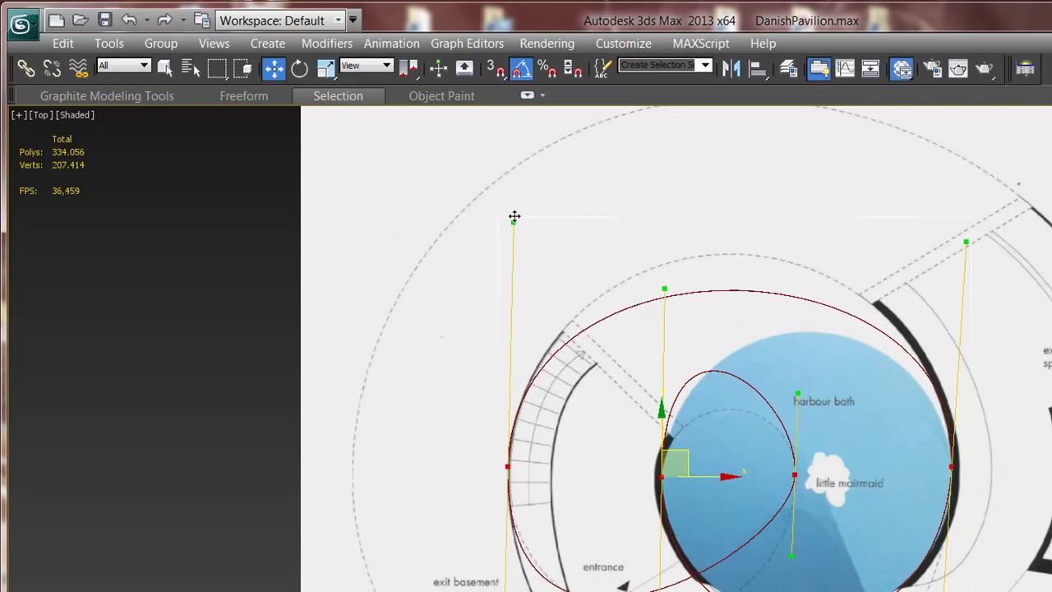
left_click_drag(963, 242, 945, 204)
Raise the right vertex along the bath's edge and tilt its lower tangent handle.
left_click(955, 468)
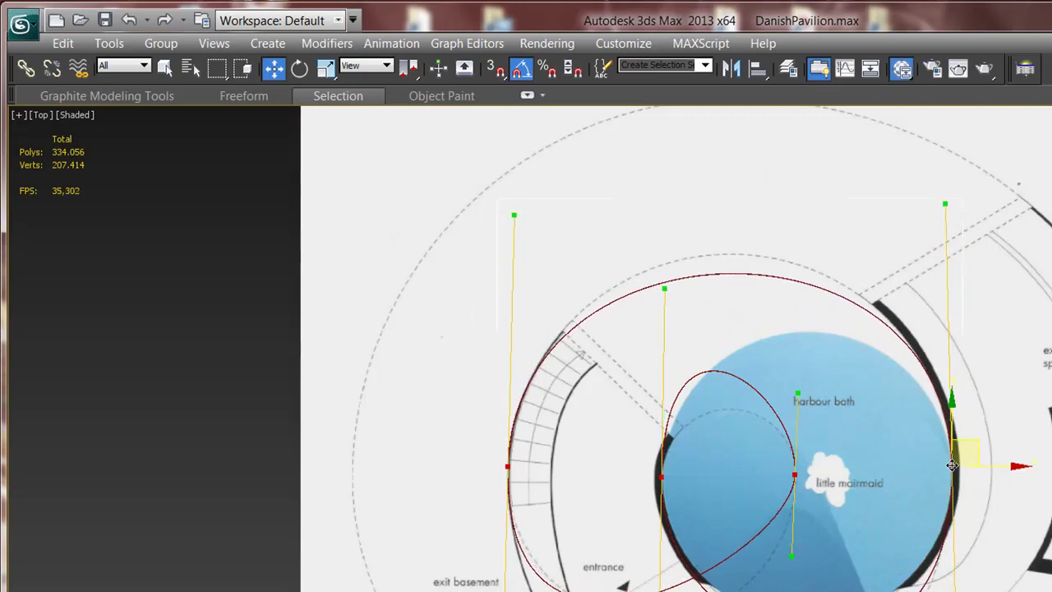
left_click_drag(959, 470, 951, 448)
key("ctrl+z")
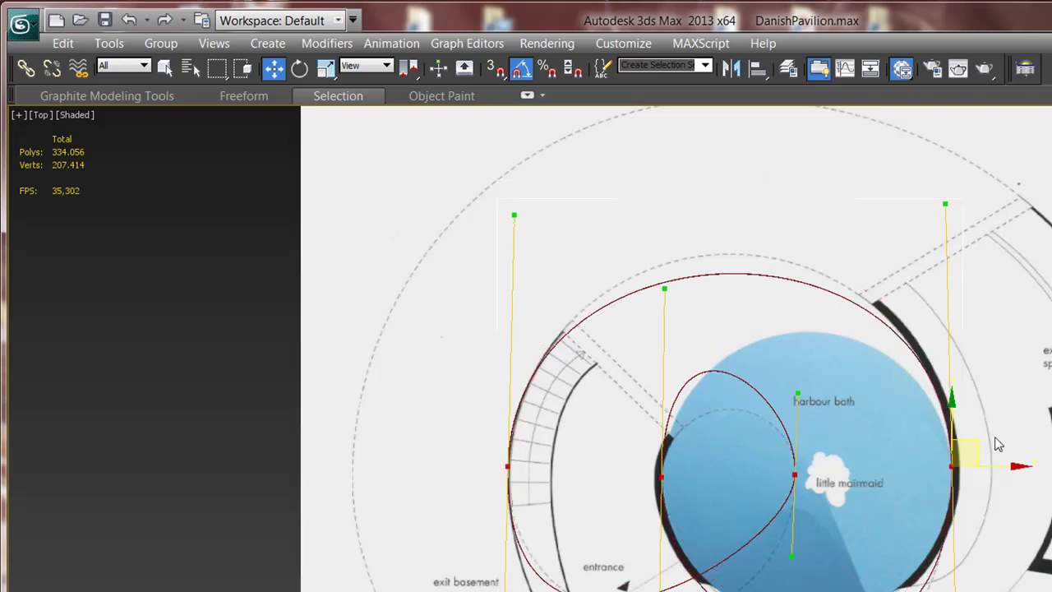
left_click_drag(967, 442, 963, 423)
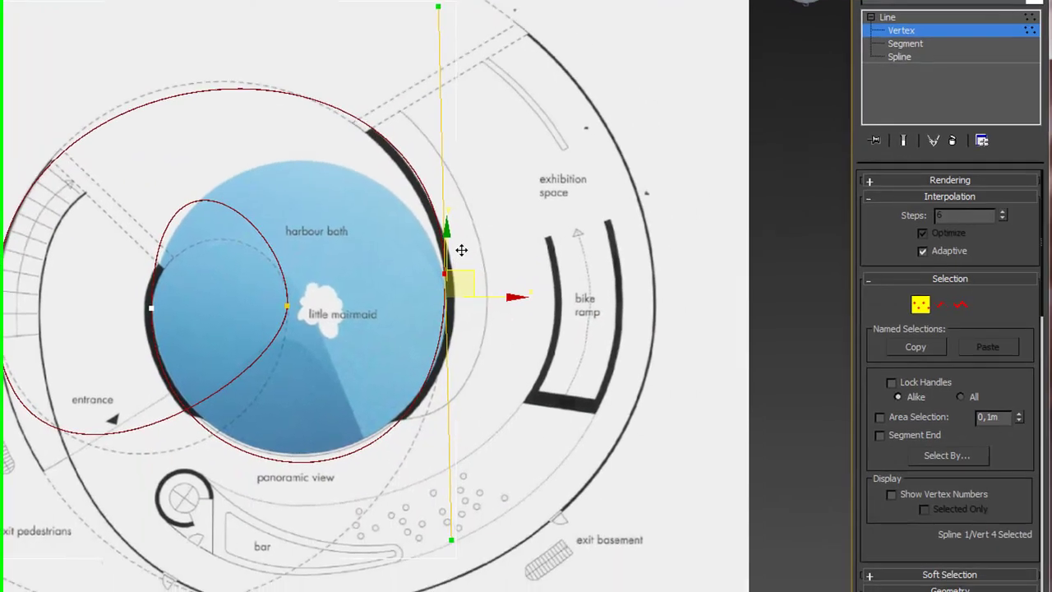
left_click_drag(442, 539, 473, 517)
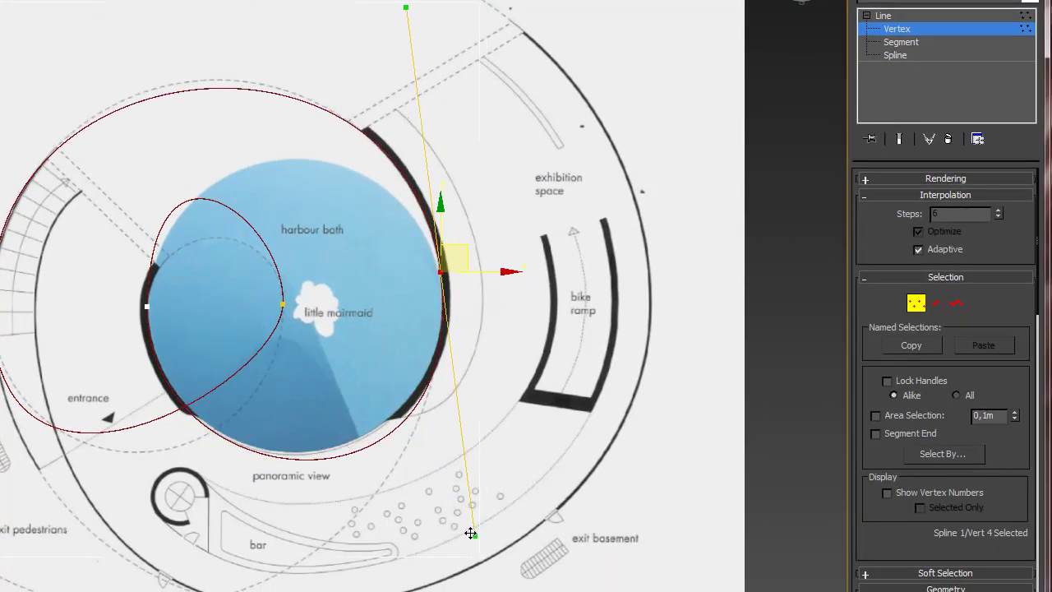
left_click_drag(451, 239, 453, 235)
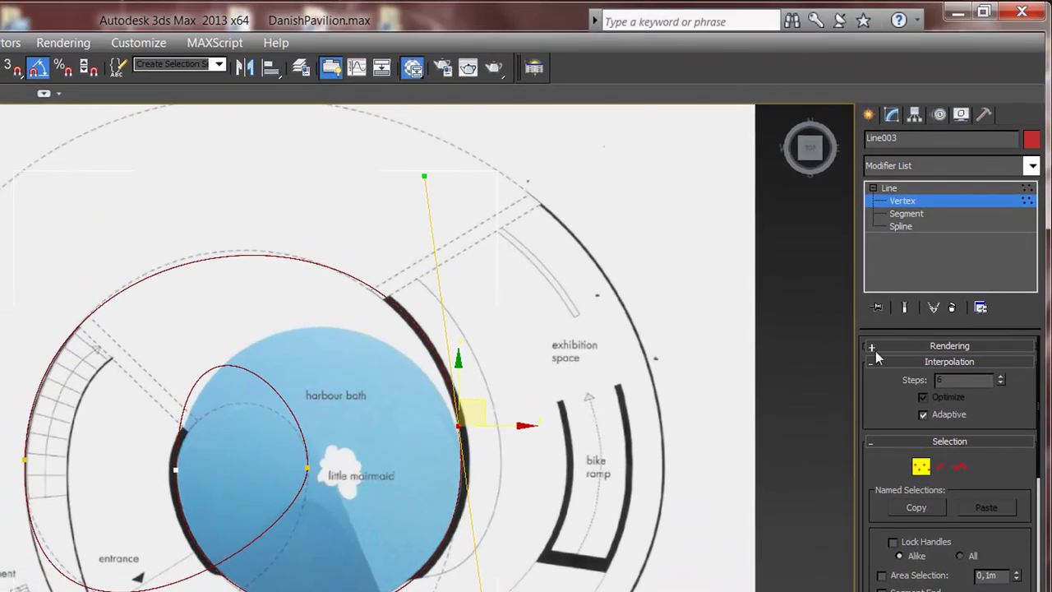
Give Line003 a 0,15m radial rendering thickness and move the inner loop vertex down.
left_click(890, 346)
type("0,15")
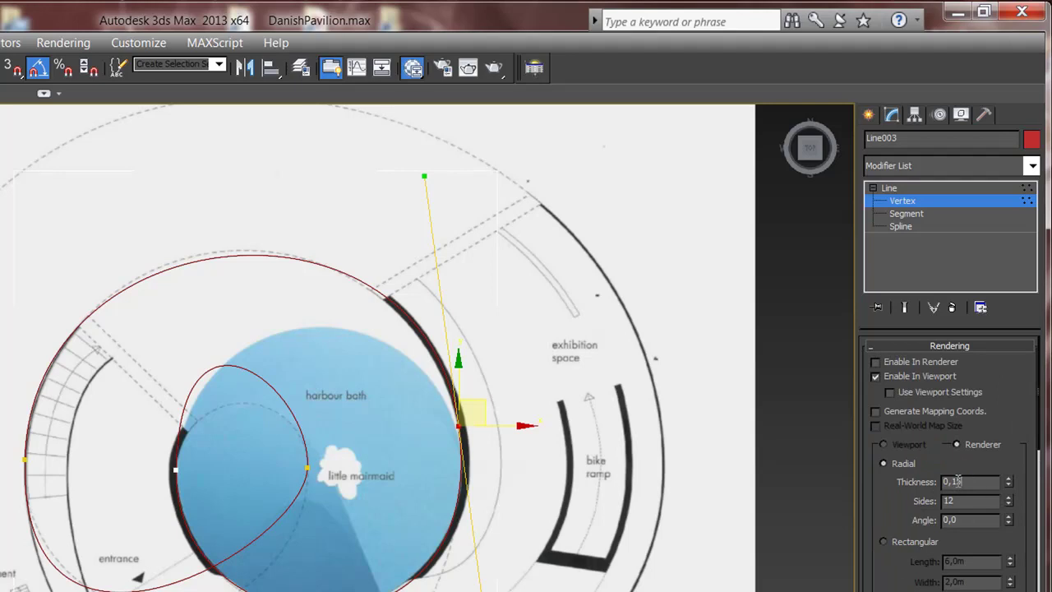
double_click(958, 481)
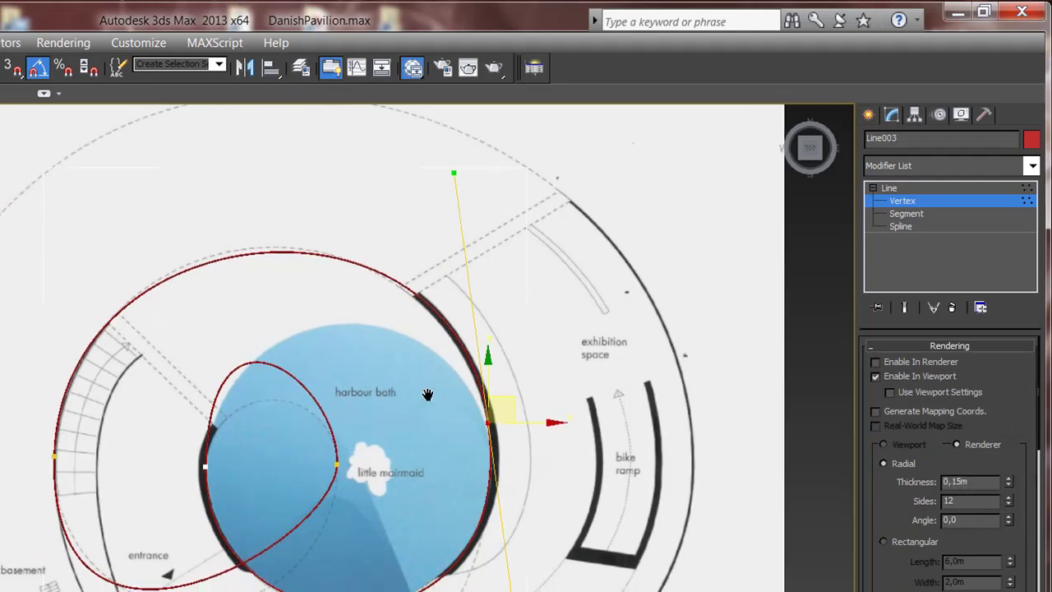
left_click(347, 419)
left_click_drag(372, 401, 372, 434)
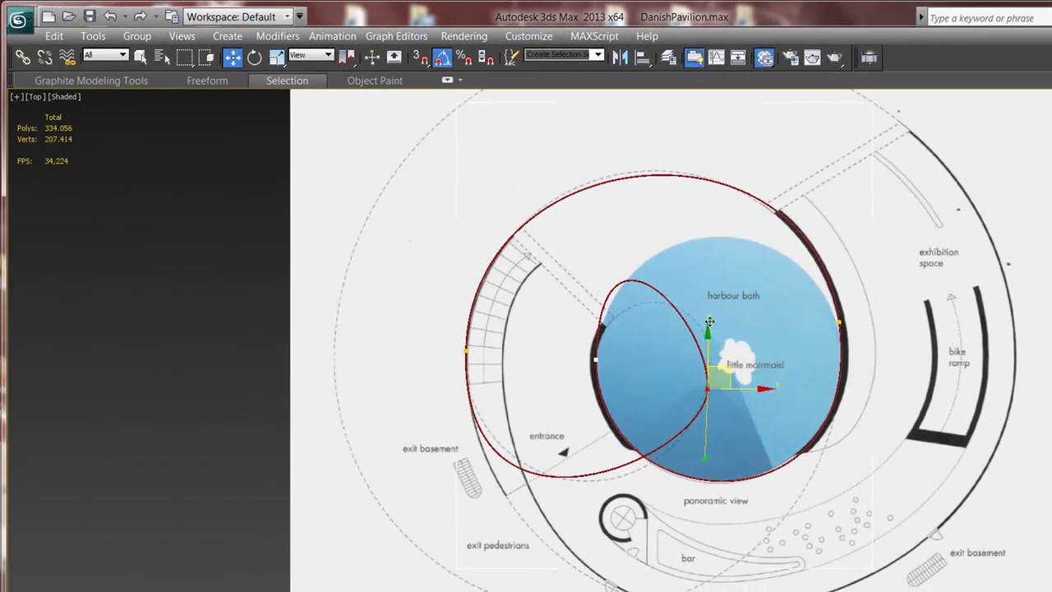
Reshape the inner loop by tilting and shifting its vertex tangent handles.
left_click_drag(708, 320, 740, 283)
left_click_drag(518, 403, 513, 402)
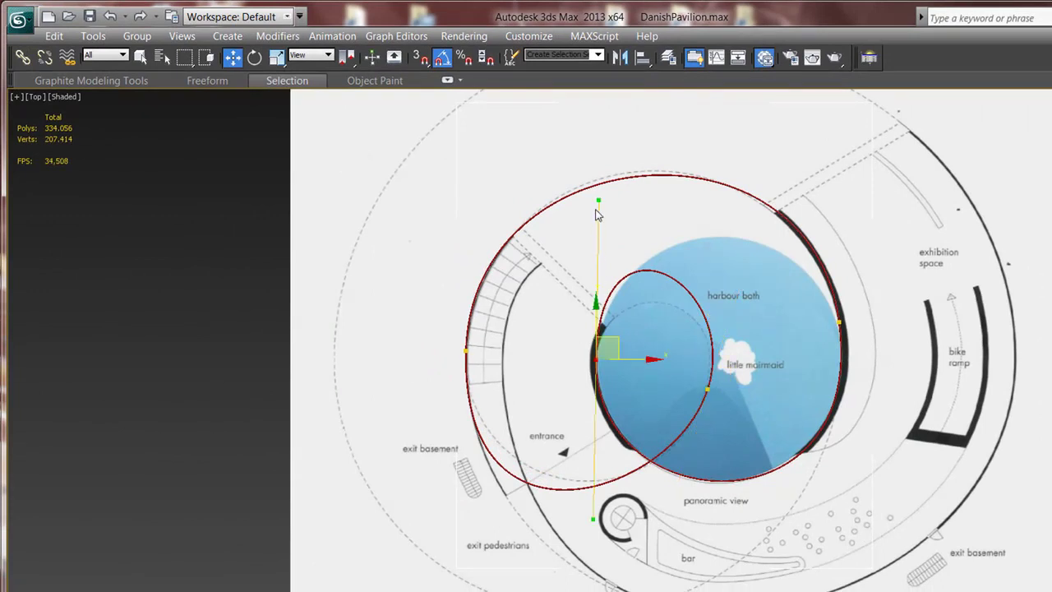
left_click_drag(598, 200, 606, 250)
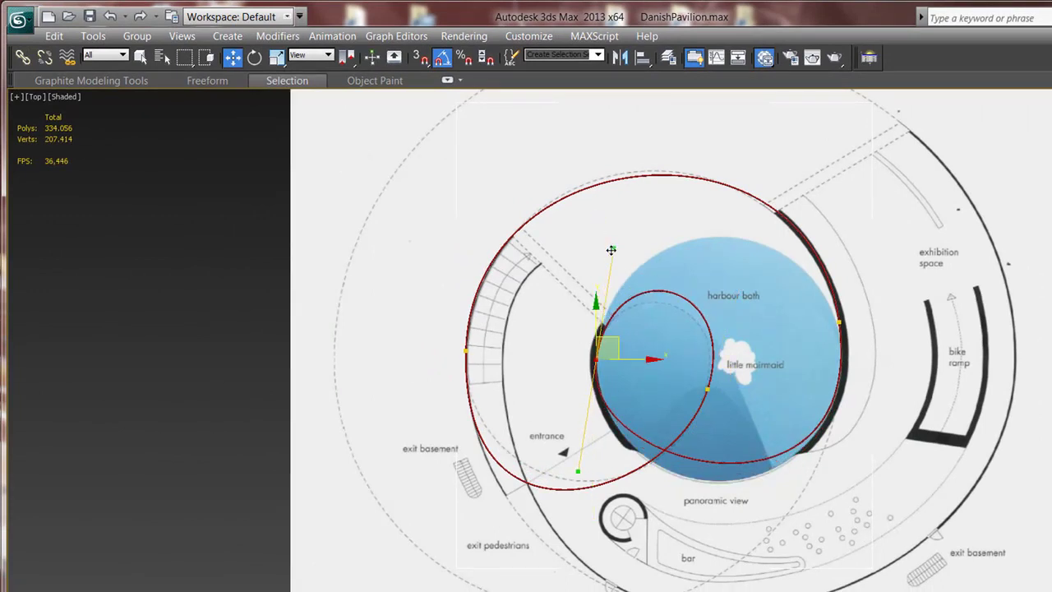
left_click_drag(617, 338, 621, 359)
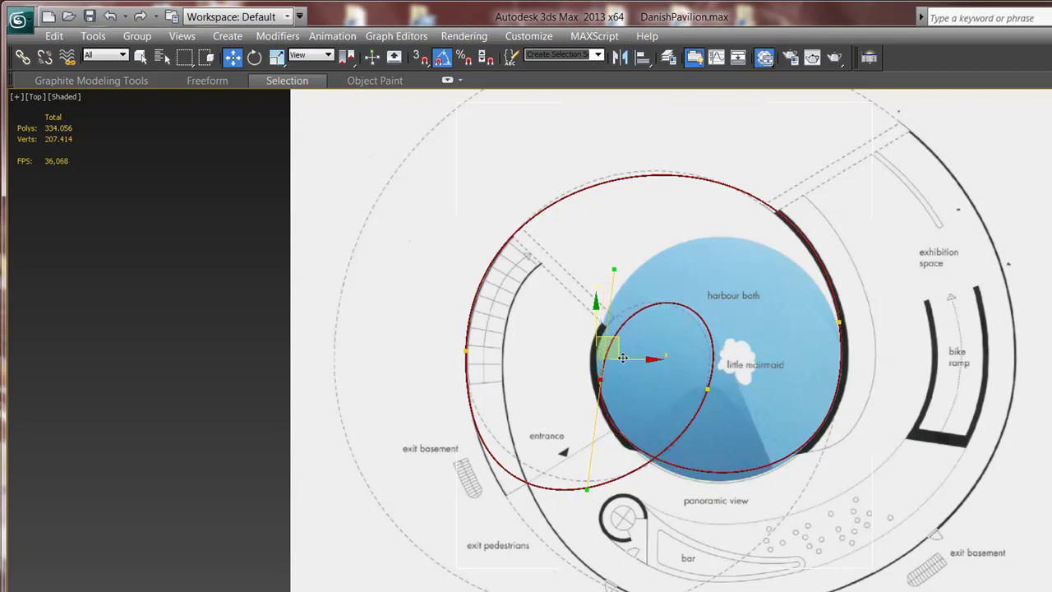
left_click_drag(583, 491, 605, 507)
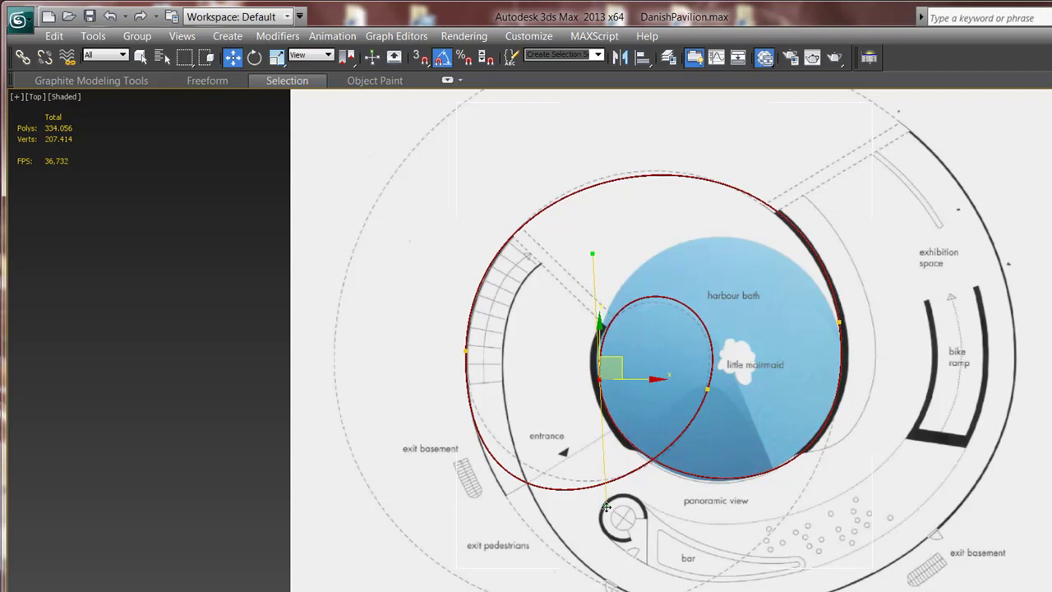
left_click_drag(620, 359, 616, 365)
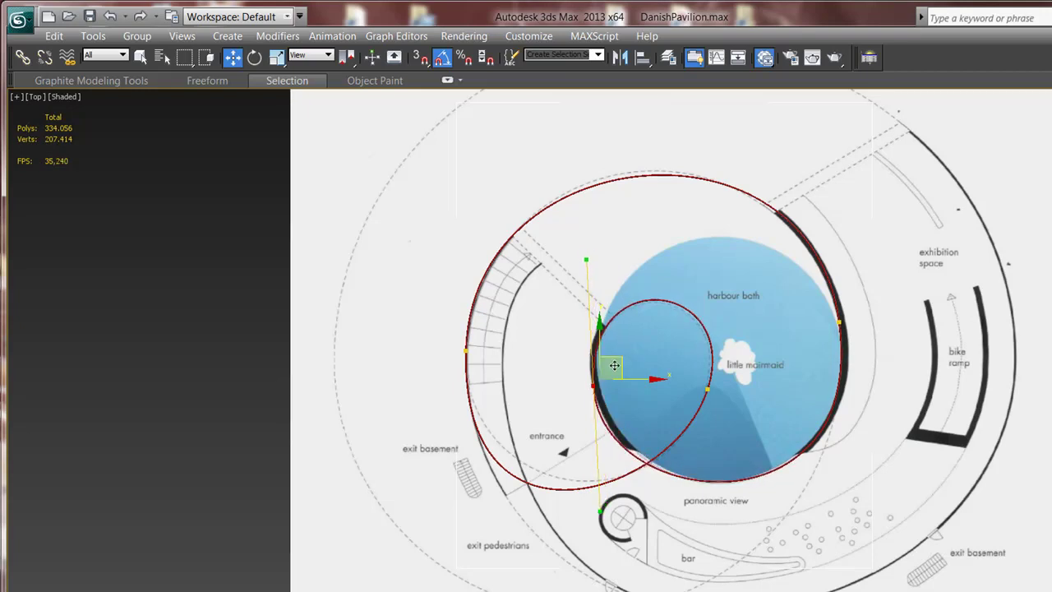
Adjust the outer loop's left and right vertices and tangents to fit the ramp.
left_click(466, 349)
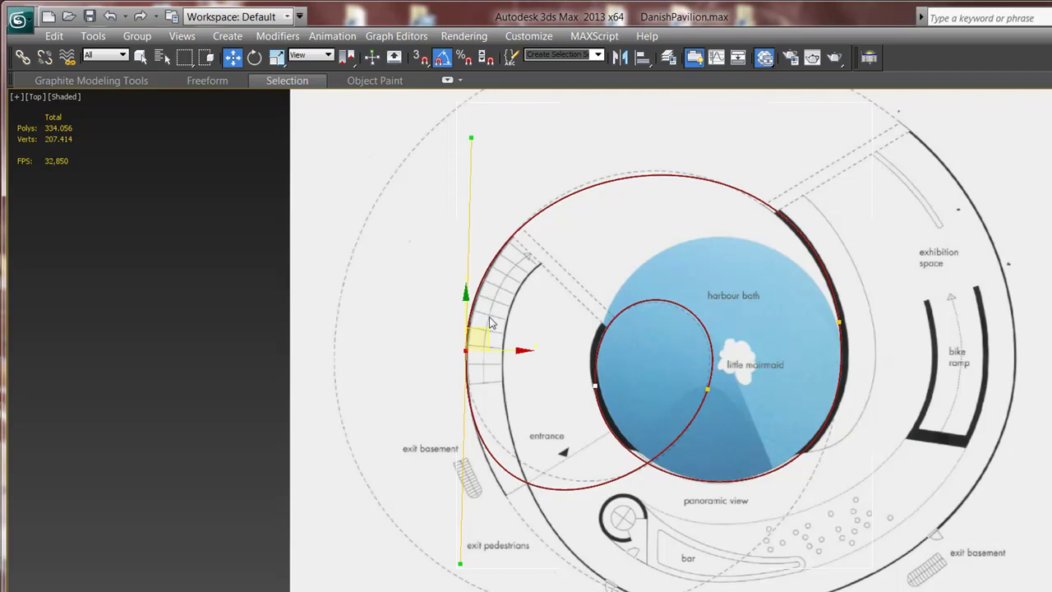
left_click_drag(485, 332, 485, 315)
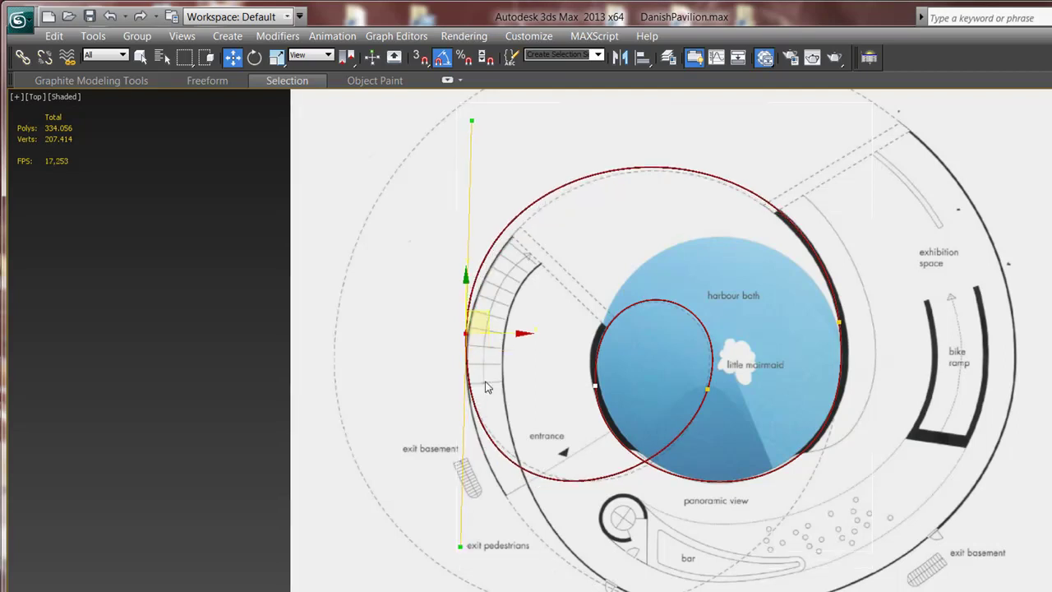
left_click_drag(459, 548, 453, 536)
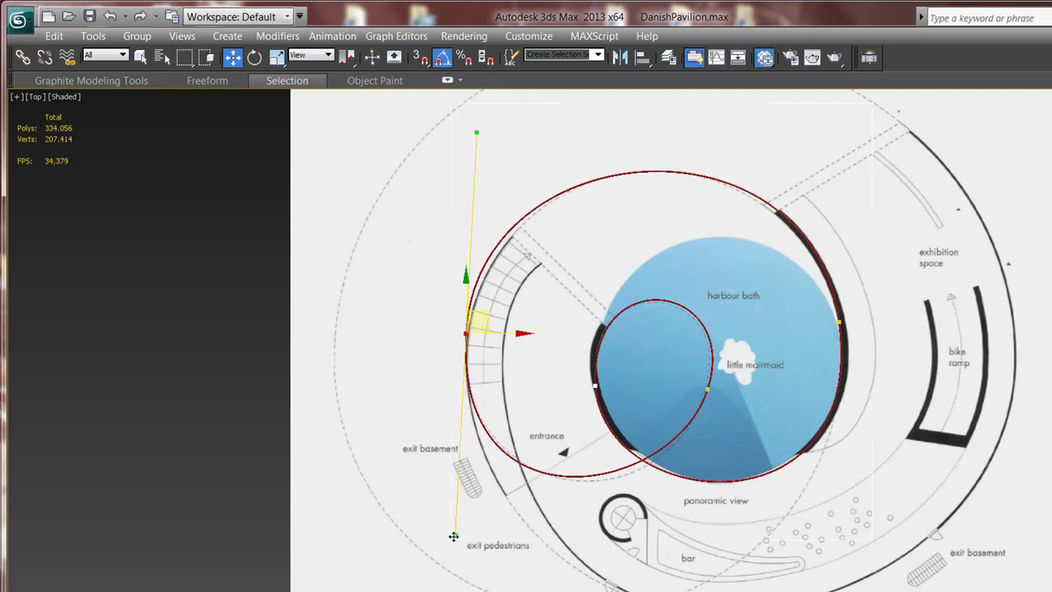
left_click_drag(487, 322, 490, 330)
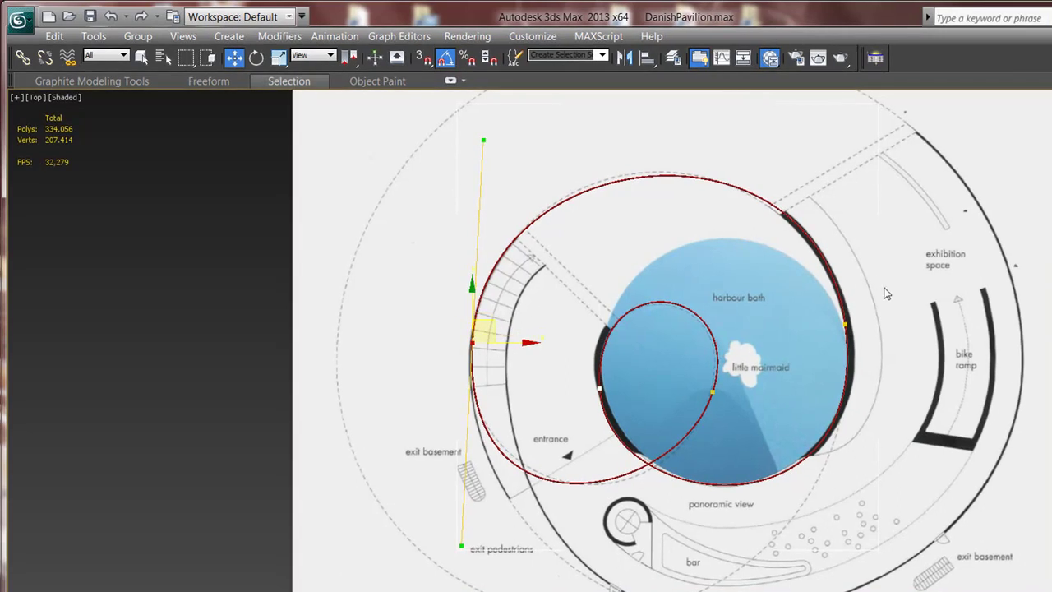
left_click(842, 323)
left_click_drag(876, 543, 884, 529)
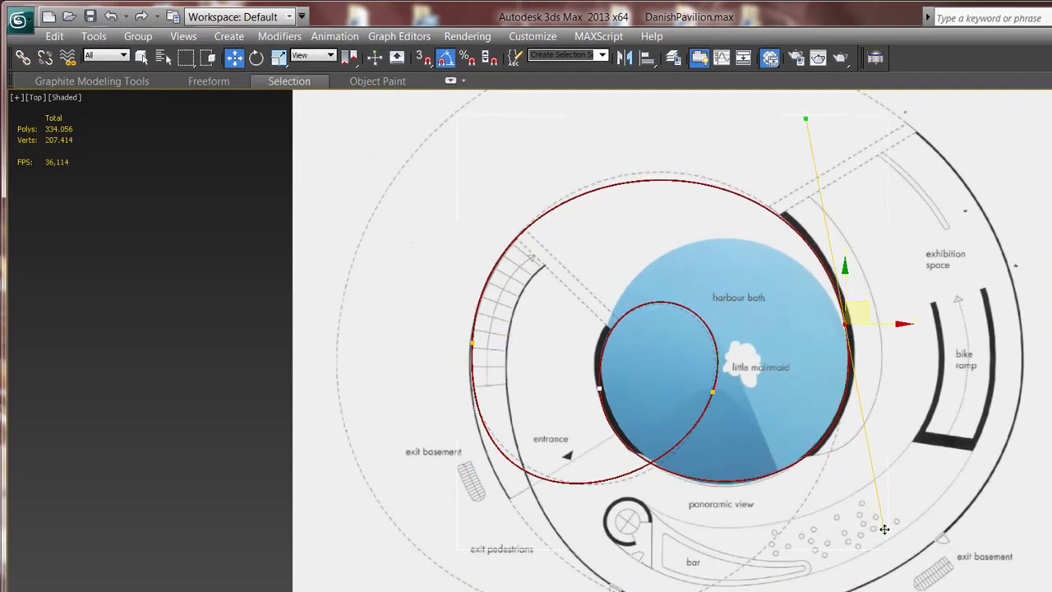
left_click(475, 338)
left_click_drag(489, 321, 489, 291)
mouse_move(463, 529)
left_mouse_down()
mouse_move(448, 535)
mouse_move(446, 516)
mouse_move(450, 530)
left_mouse_up()
Lower the inner loop's right vertex and fine-tune the outer loop's left vertex.
left_click(712, 392)
left_click_drag(730, 371, 727, 394)
left_click_drag(740, 298, 740, 295)
left_click(471, 327)
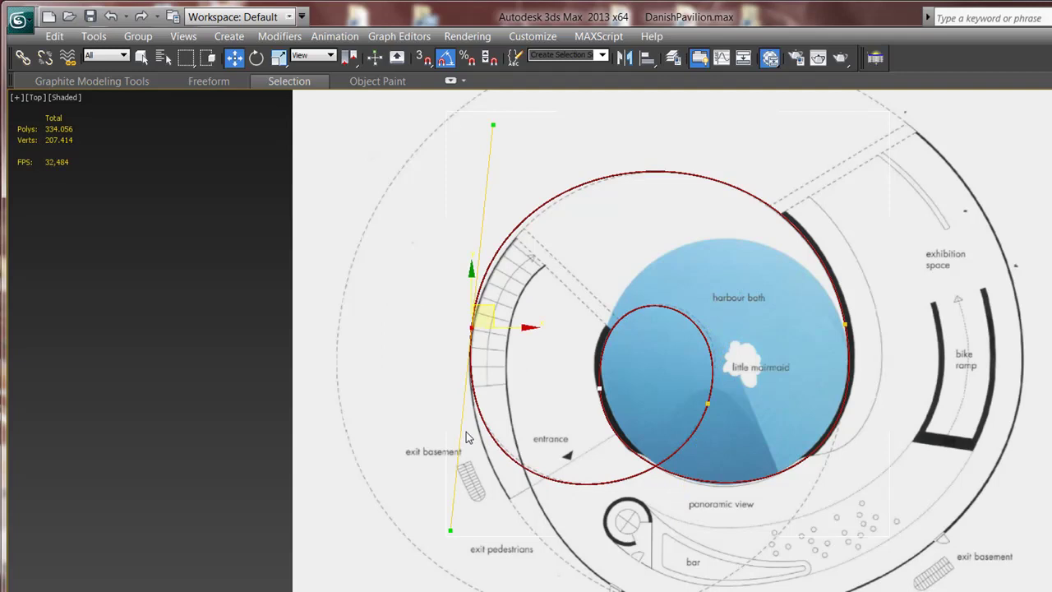
left_click(451, 535)
left_click_drag(510, 317, 445, 526)
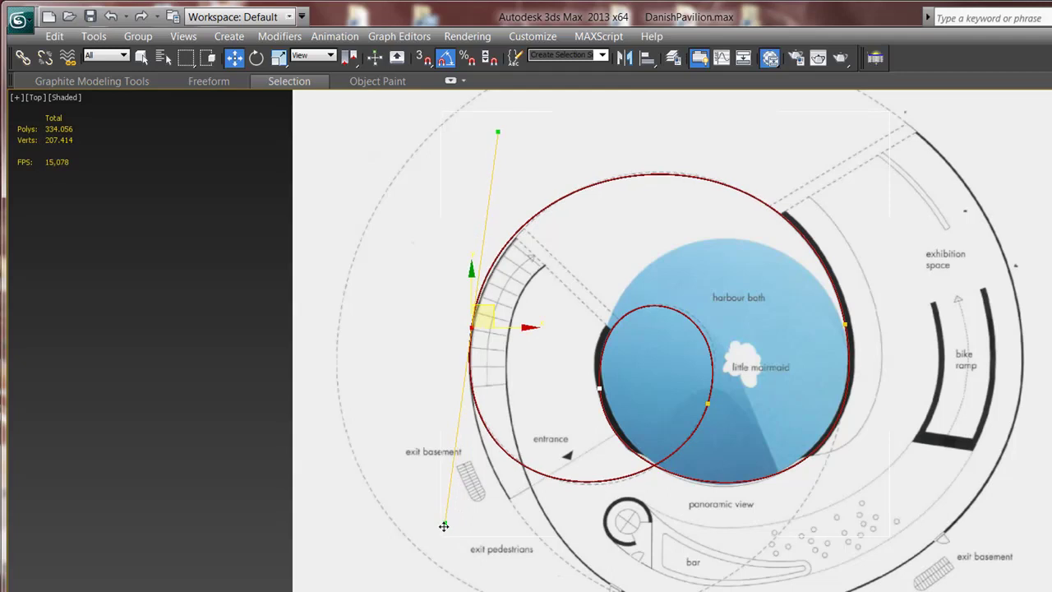
left_click_drag(495, 319, 497, 323)
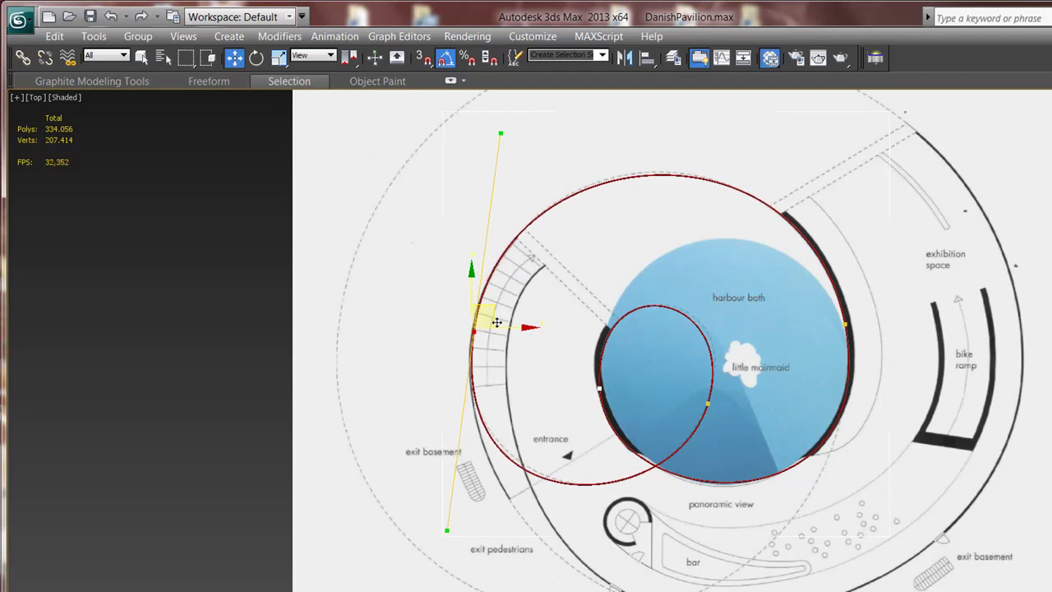
Switch to Perspective and orbit down to check the flat spline against the building behind.
scroll(601, 406, "down", 3)
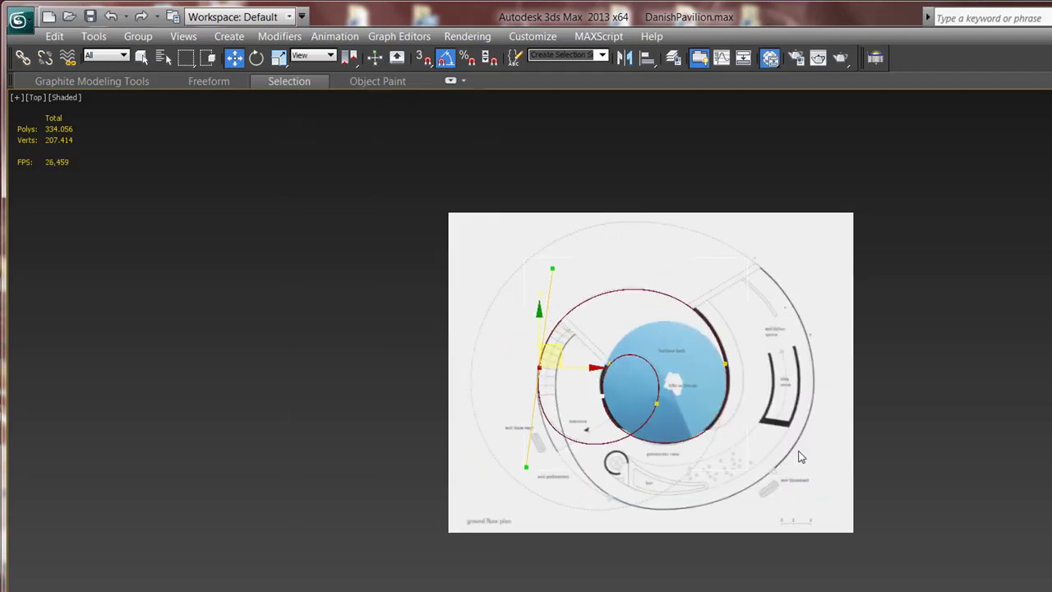
scroll(798, 450, "up", 4)
middle_click_drag(796, 441, 748, 426)
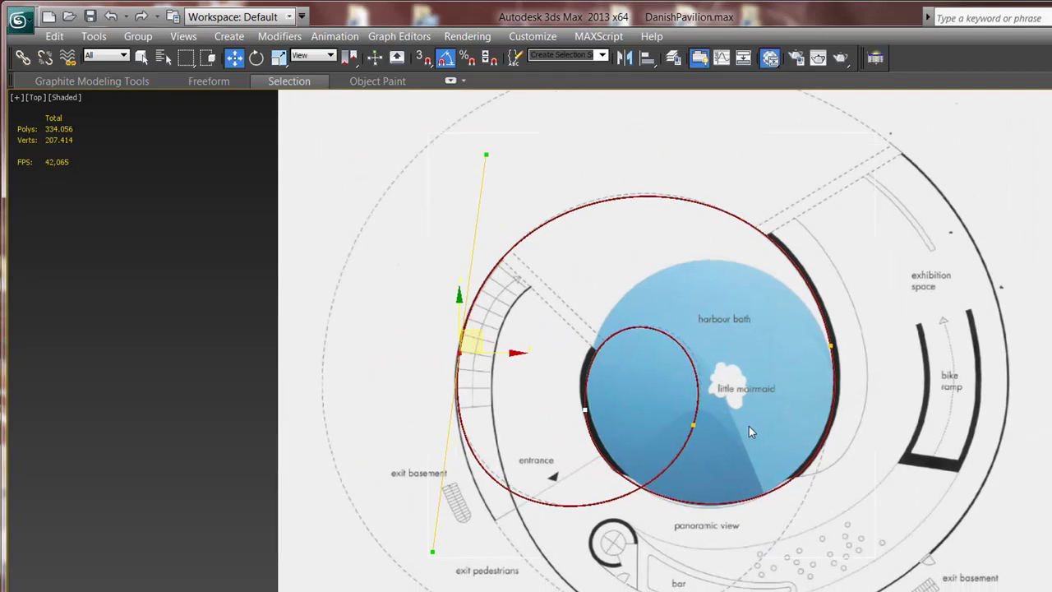
key("p")
mouse_move(748, 513)
middle_mouse_down("alt")
mouse_move(679, 452)
mouse_move(746, 411)
middle_mouse_up("alt")
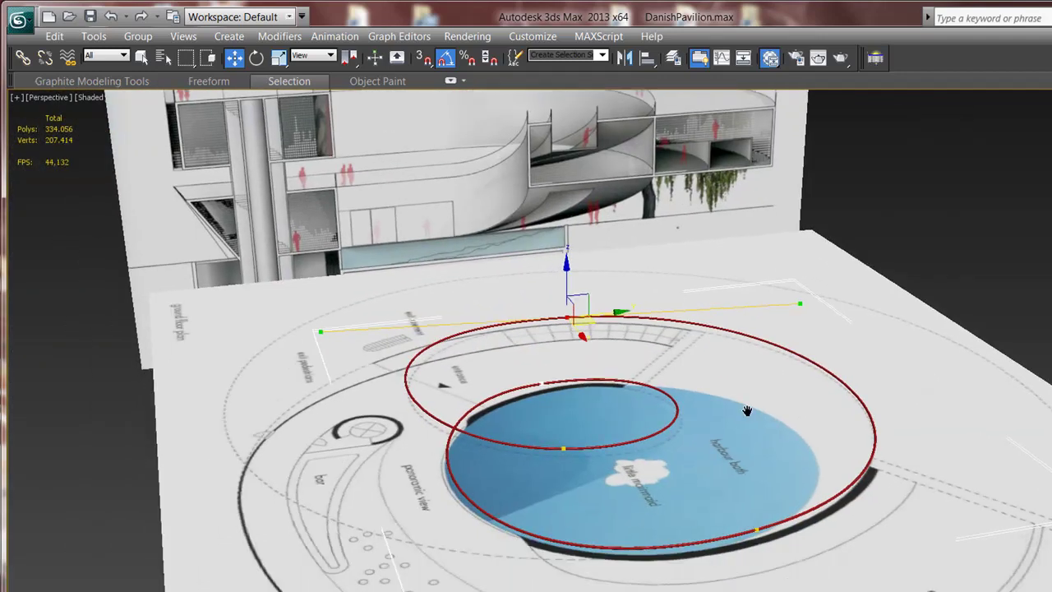
scroll(696, 454, "down", 2)
scroll(723, 462, "down", 3)
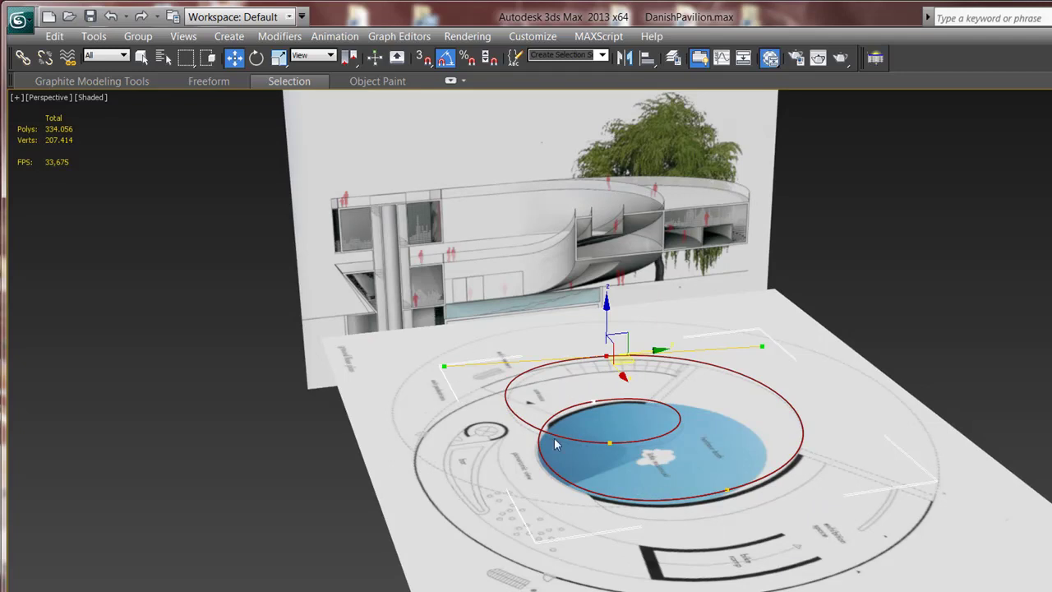
middle_click_drag(638, 472, 643, 492)
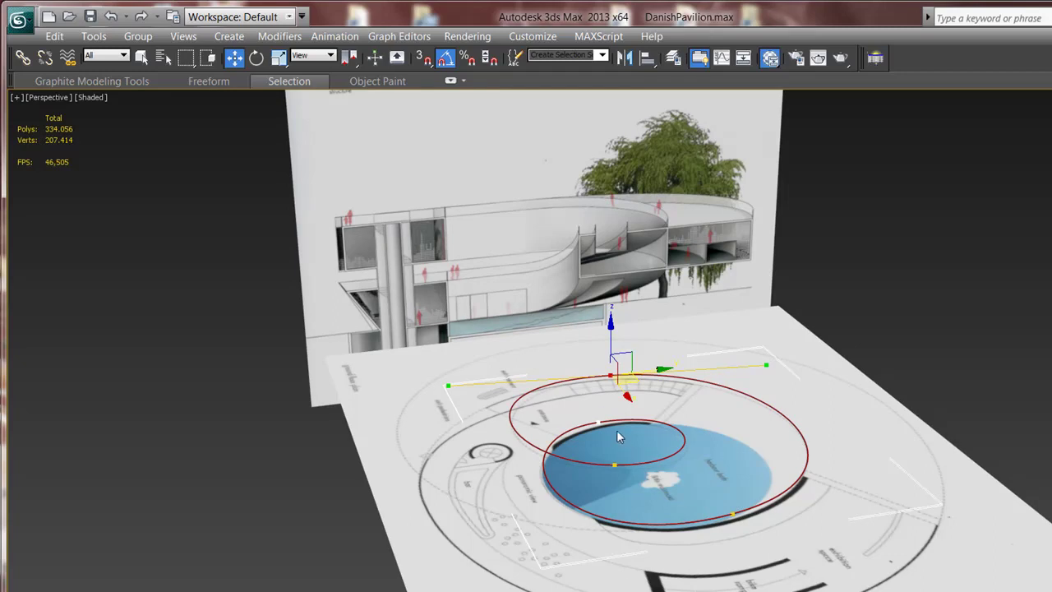
Select the spiral curves and restore the four-viewport layout.
left_click(626, 456)
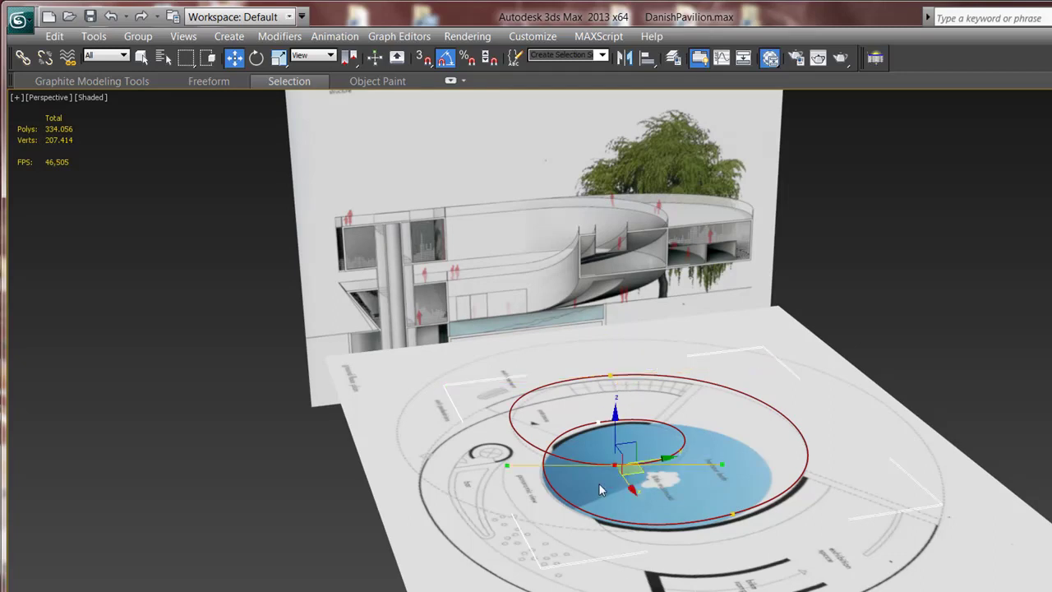
left_click(629, 375)
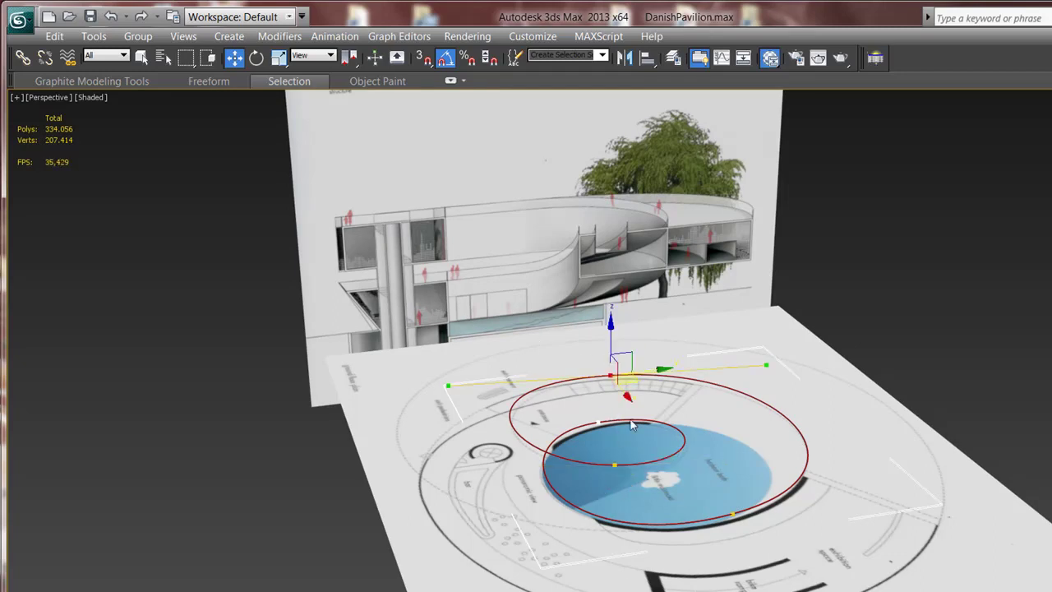
left_click(631, 457)
mouse_move(627, 505)
middle_mouse_down("alt")
mouse_move(669, 493)
mouse_move(461, 351)
middle_mouse_up("alt")
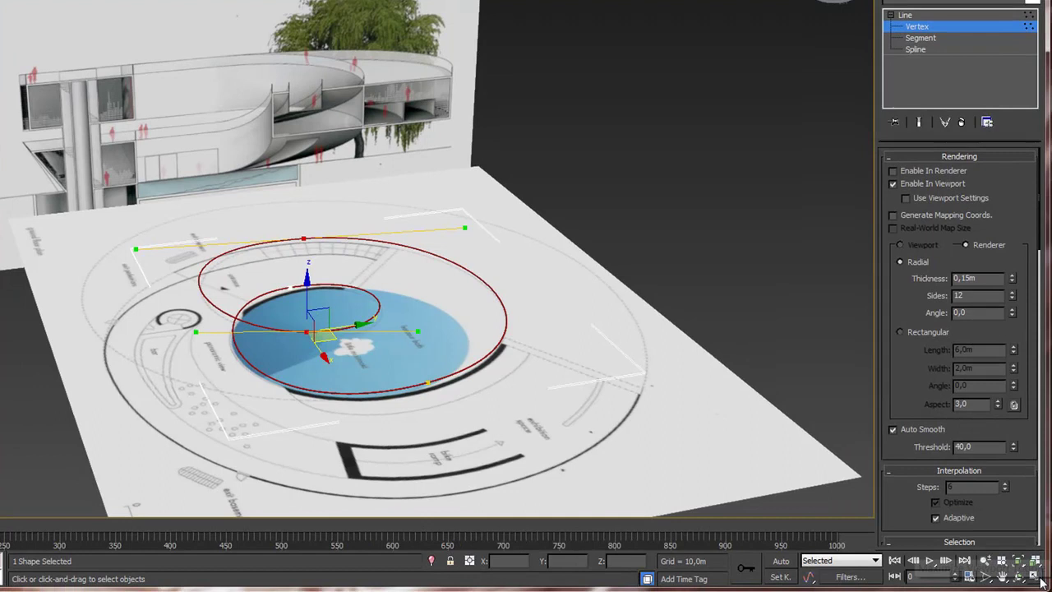
left_click(1035, 576)
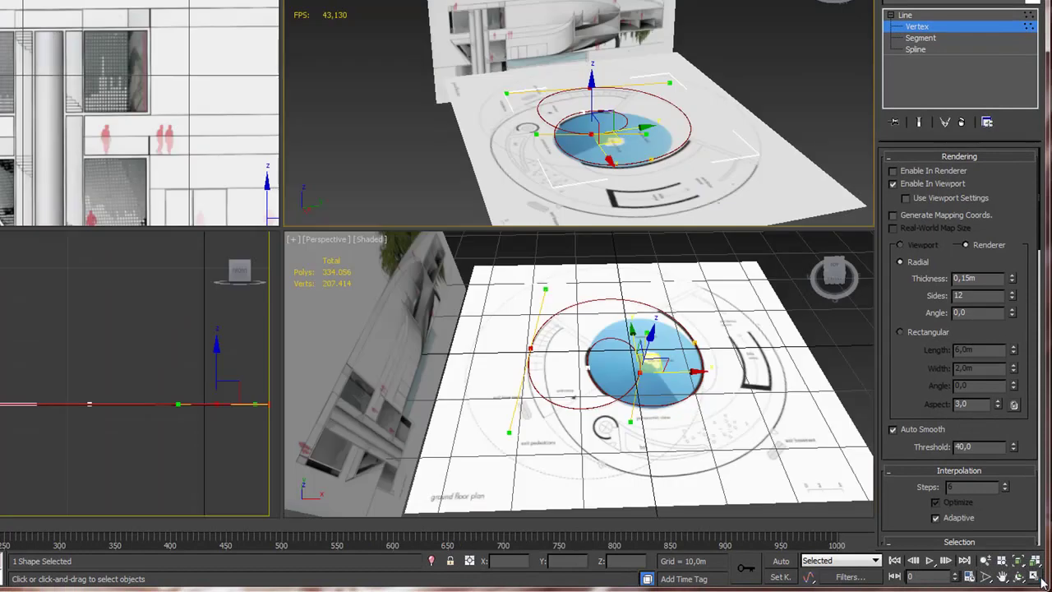
Select a vertex on the outer loop and raise it in the side view.
left_click(594, 88)
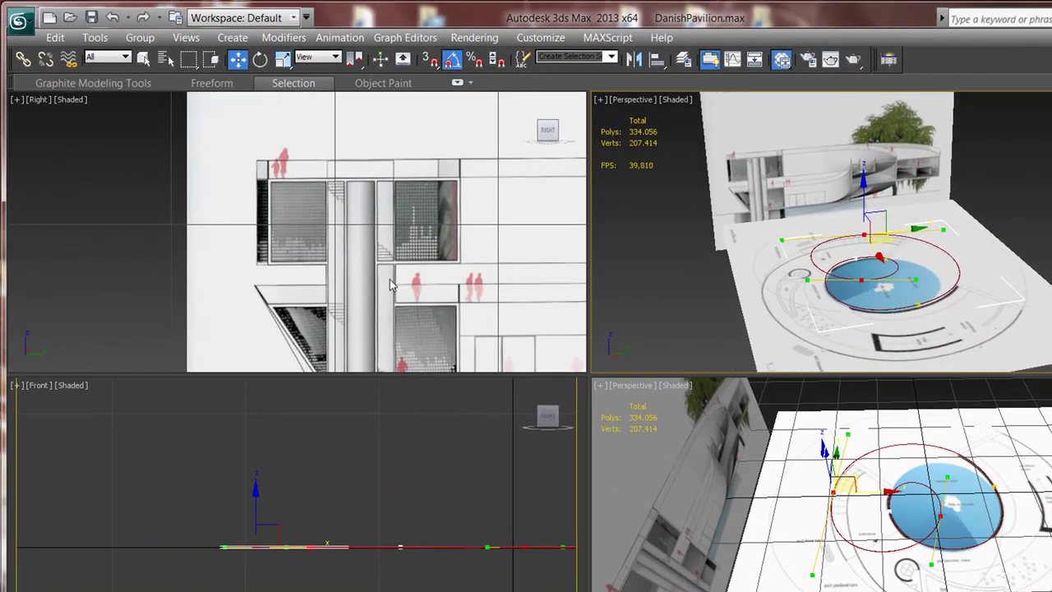
middle_click_drag(391, 284, 518, 244)
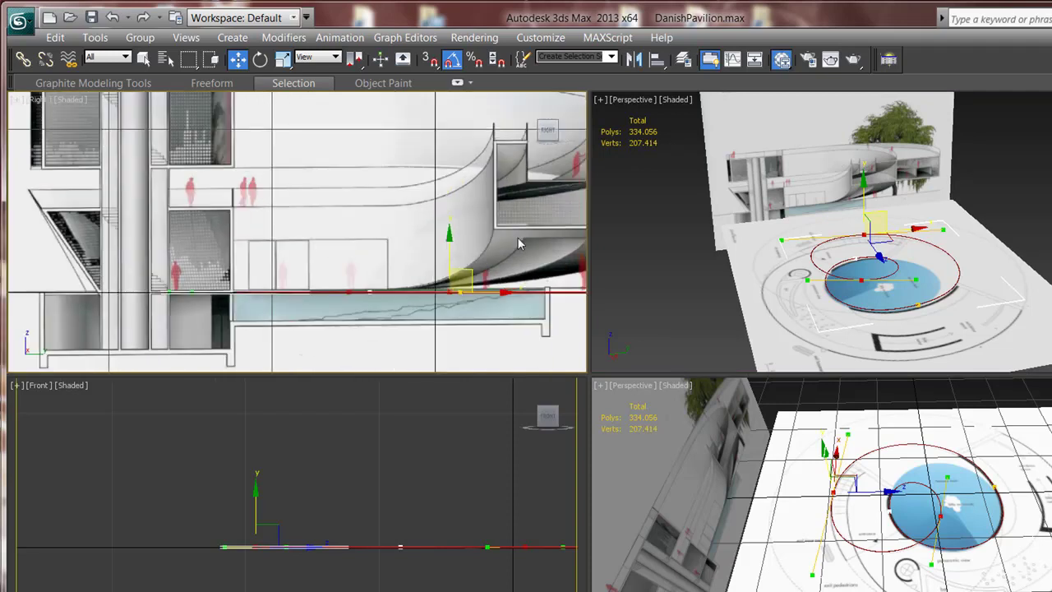
middle_click_drag(502, 215, 435, 269)
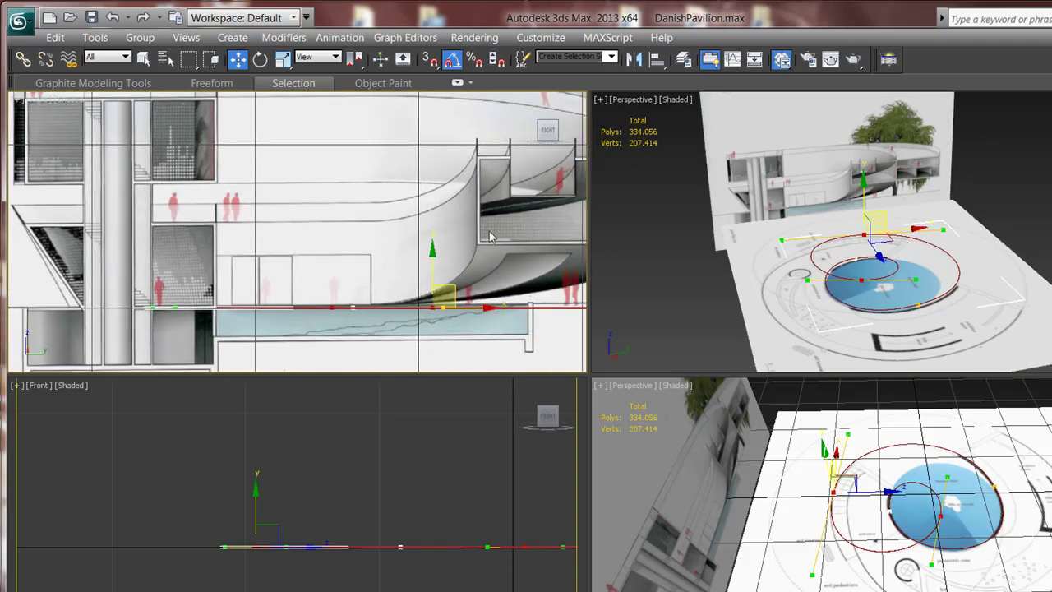
left_click_drag(428, 274, 422, 140)
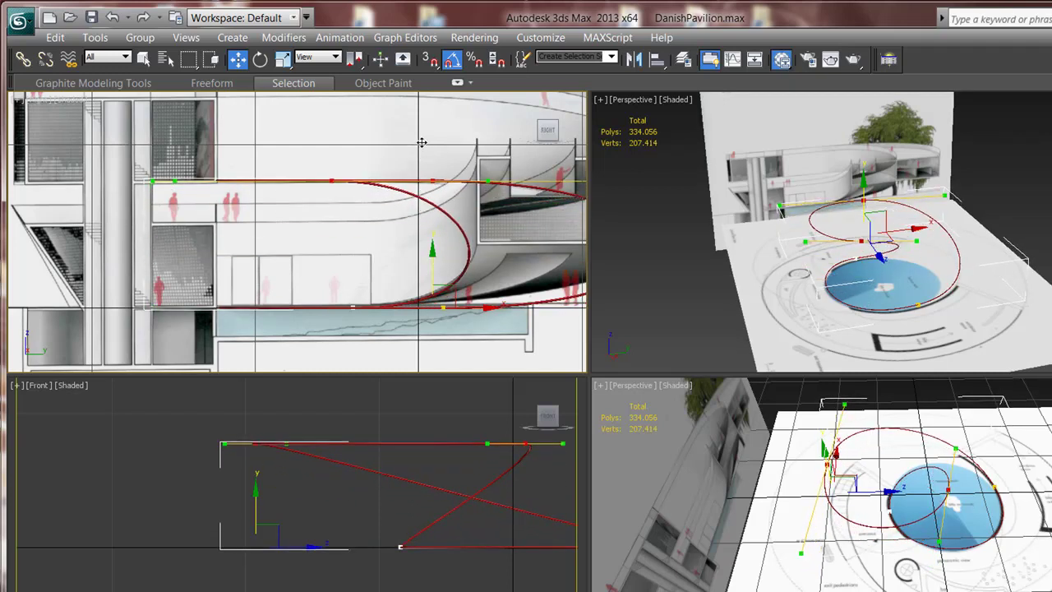
Follow the path along the side elevation and select another spiral vertex.
middle_click_drag(479, 243, 474, 282, "alt")
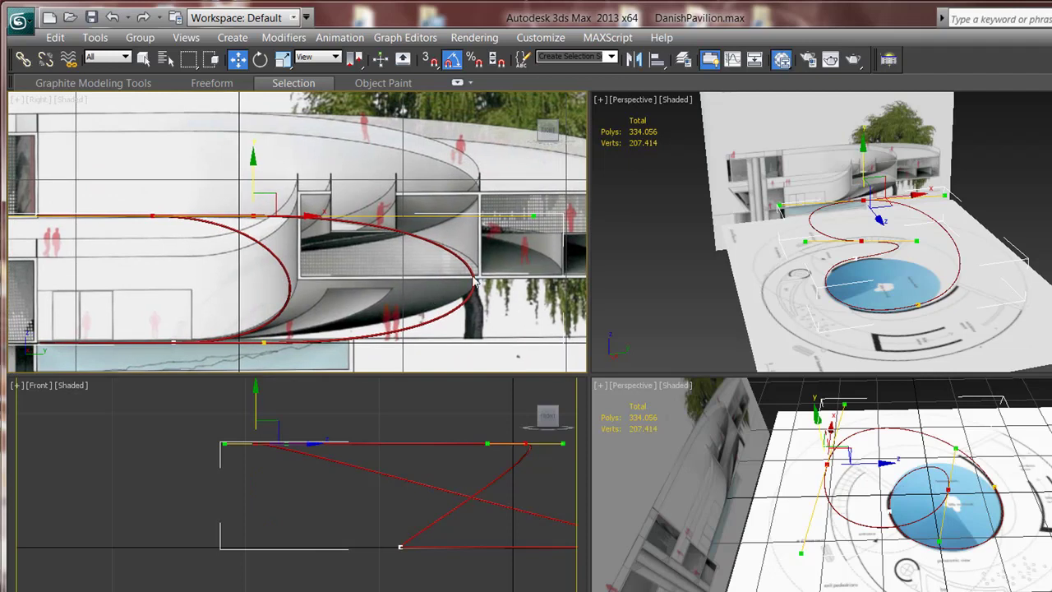
middle_click_drag(371, 238, 437, 228)
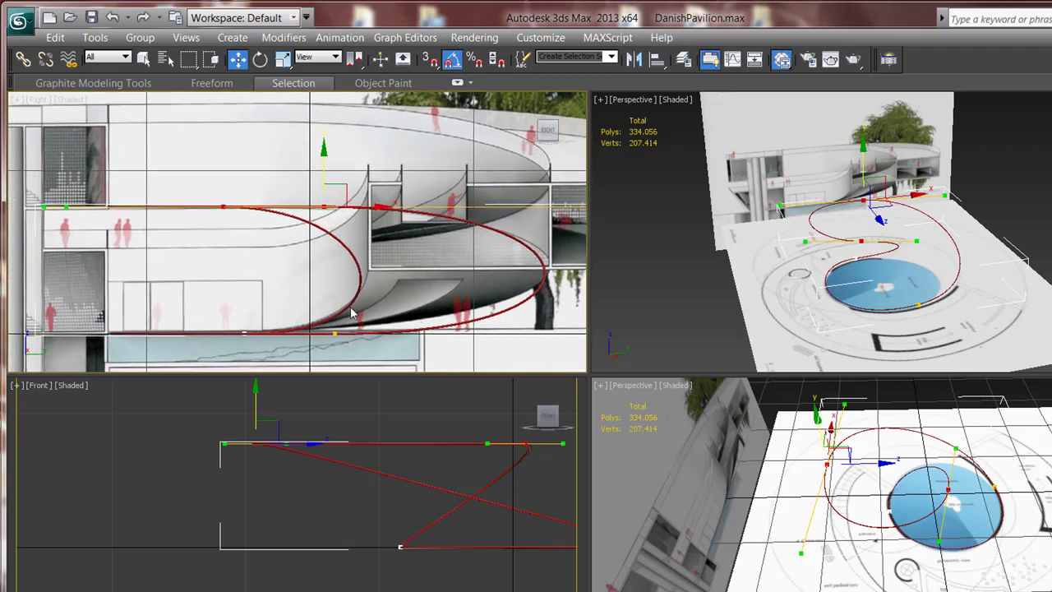
middle_click_drag(534, 267, 508, 267)
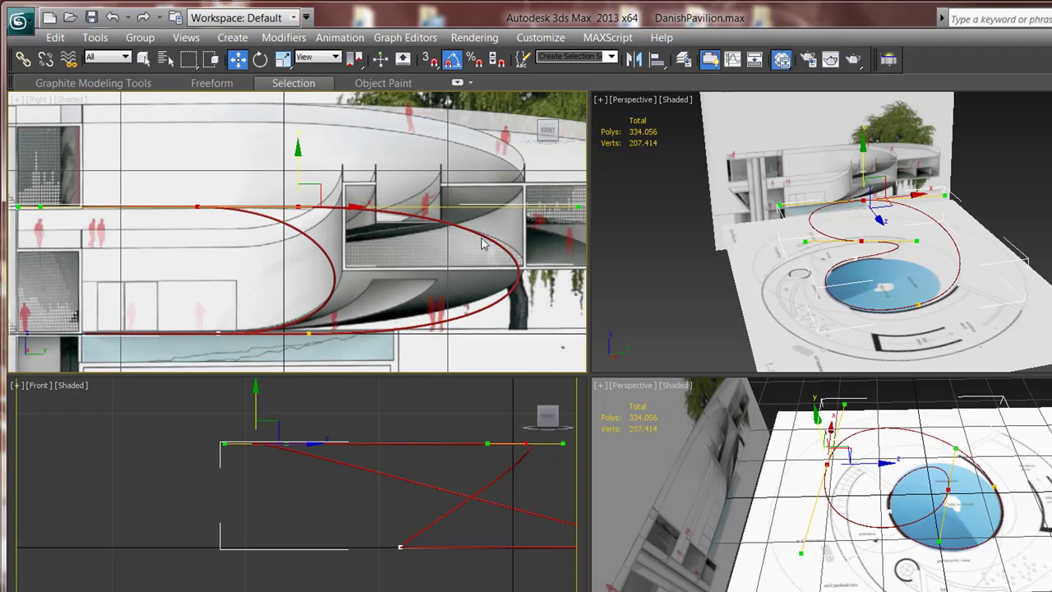
middle_click_drag(366, 346, 438, 326)
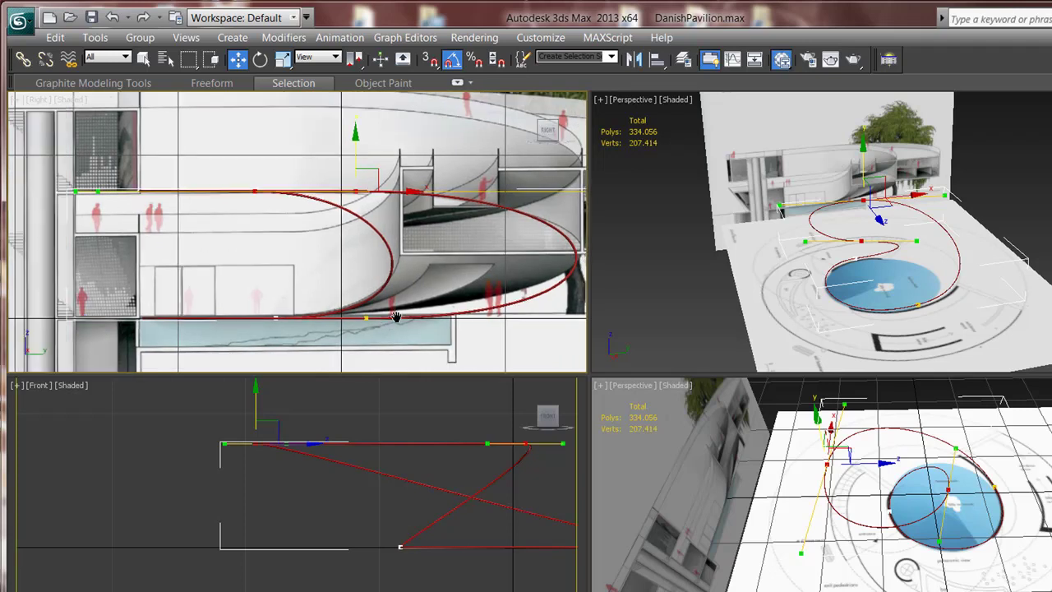
left_click(395, 312)
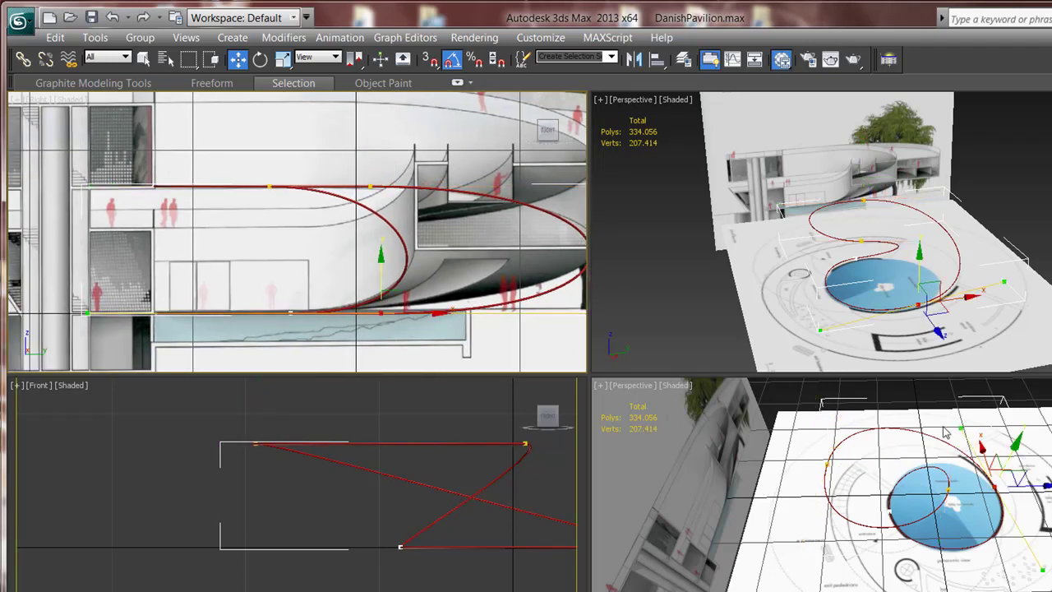
Switch the bottom-right viewport to Top view and frame the spiral path around the pool.
middle_click_drag(923, 507, 918, 516)
key("t")
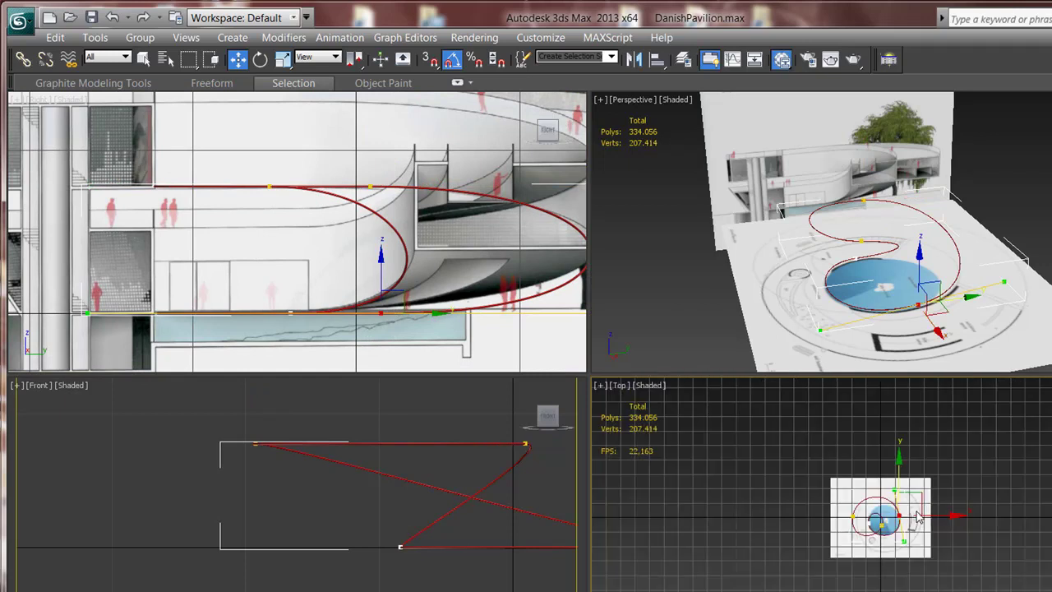
scroll(918, 516, "up", 2)
scroll(929, 509, "up", 3)
scroll(983, 482, "up", 3)
middle_click_drag(984, 483, 1008, 476)
scroll(794, 488, "down", 2)
scroll(794, 488, "down", 2)
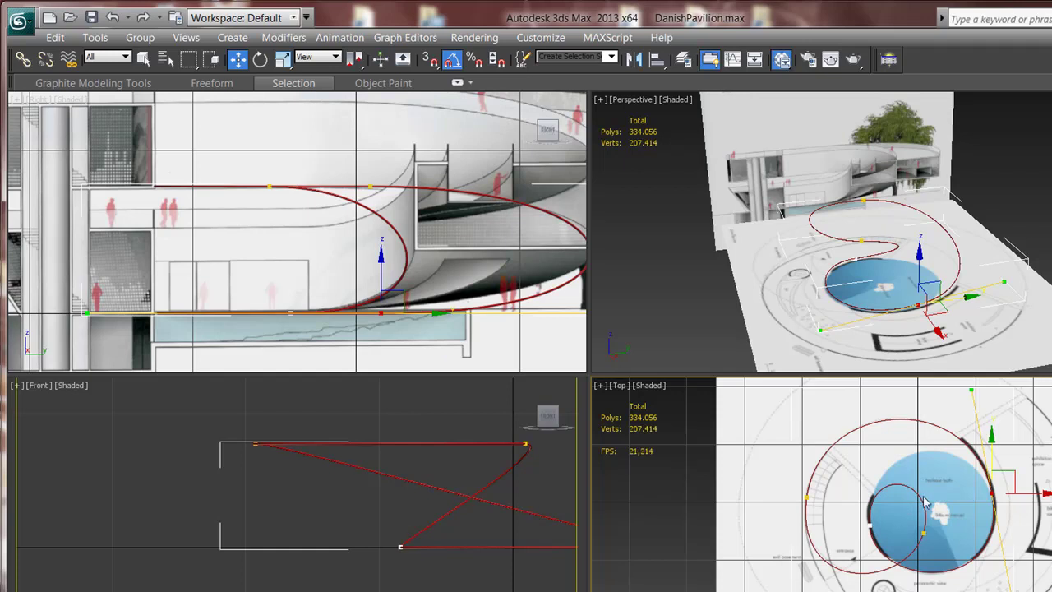
middle_click_drag(925, 503, 936, 507)
middle_click_drag(281, 212, 378, 258)
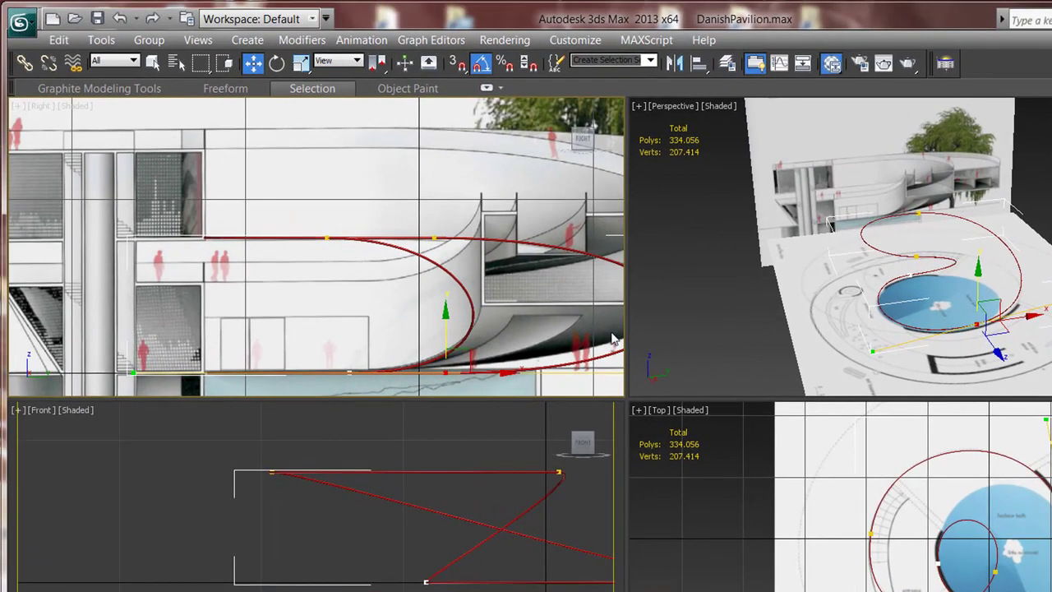
mouse_move(482, 343)
middle_mouse_down()
mouse_move(472, 301)
mouse_move(435, 307)
middle_mouse_up()
key("F3")
middle_click_drag(512, 304, 407, 315)
scroll(476, 296, "down", 2)
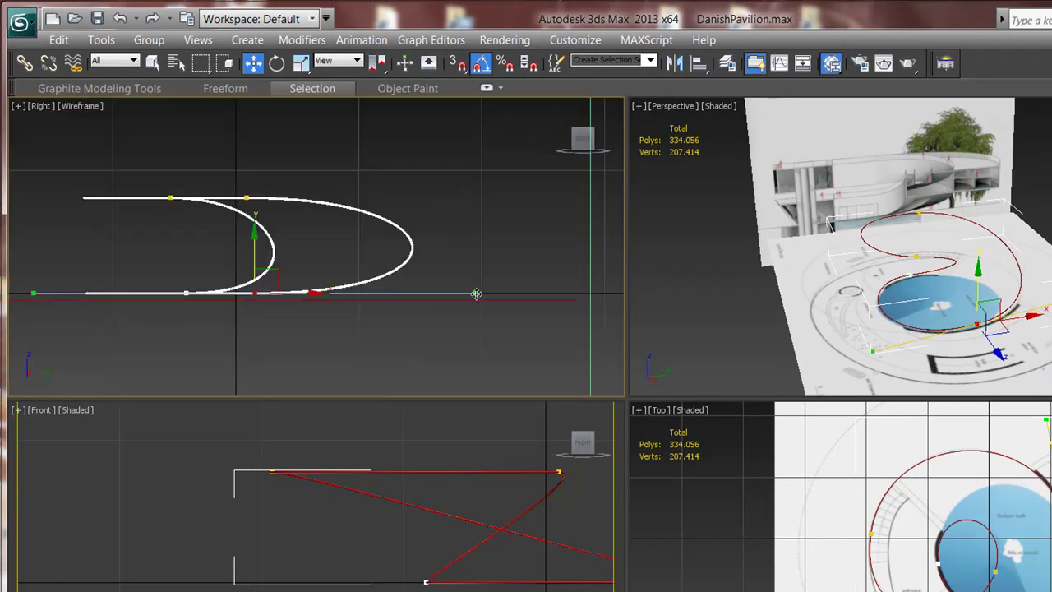
left_click_drag(476, 293, 475, 288)
mouse_move(495, 218)
left_mouse_down()
mouse_move(493, 124)
mouse_move(540, 317)
mouse_move(493, 110)
mouse_move(539, 219)
mouse_move(557, 336)
mouse_move(537, 323)
mouse_move(523, 194)
left_mouse_up()
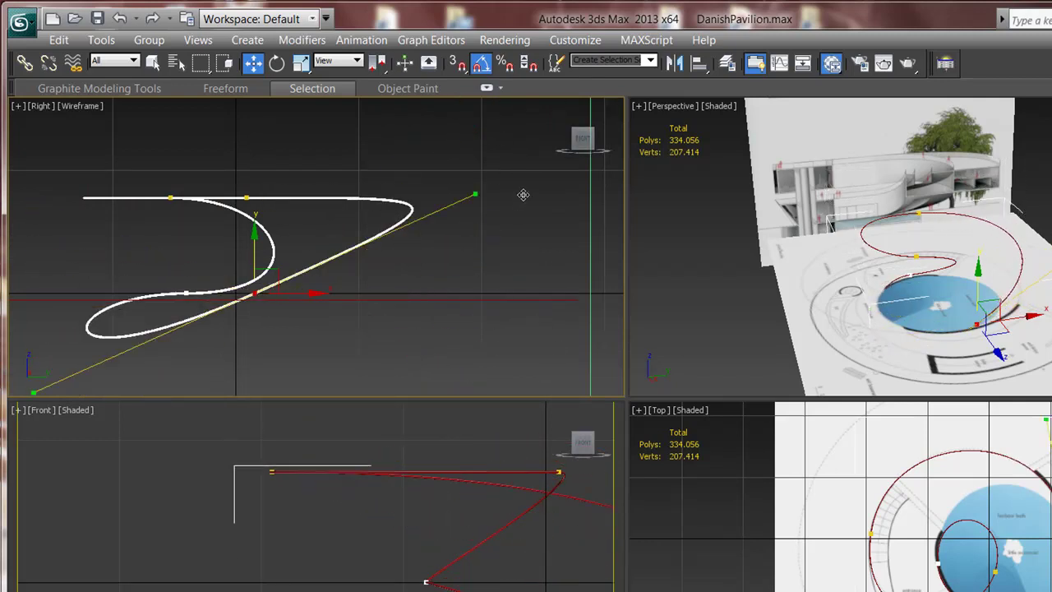
right_click(524, 195)
middle_click_drag(485, 265, 530, 264)
mouse_move(510, 469)
middle_mouse_down()
mouse_move(358, 525)
mouse_move(397, 511)
middle_mouse_up()
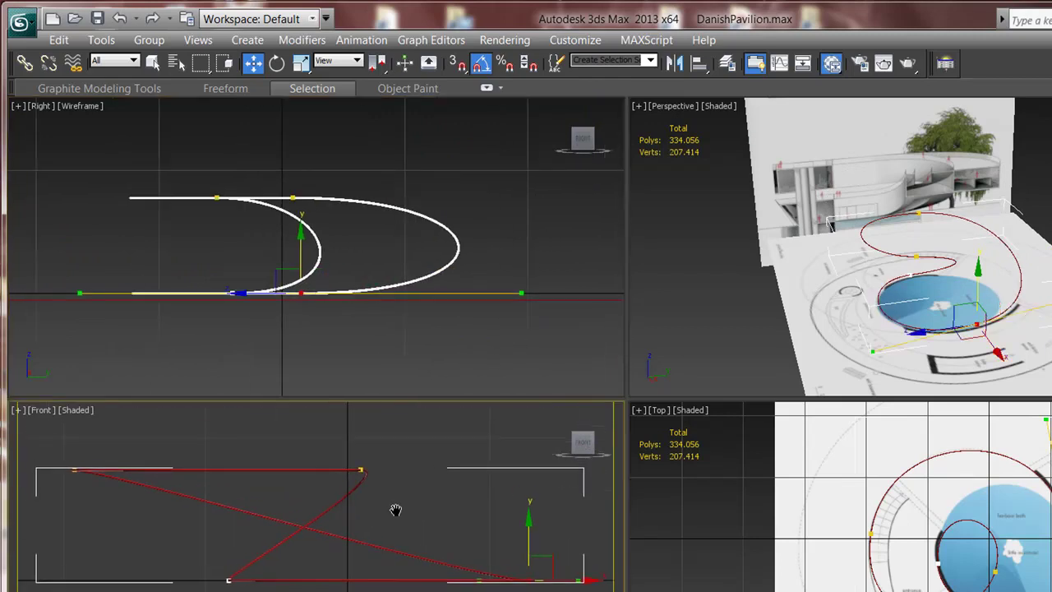
left_click(431, 509)
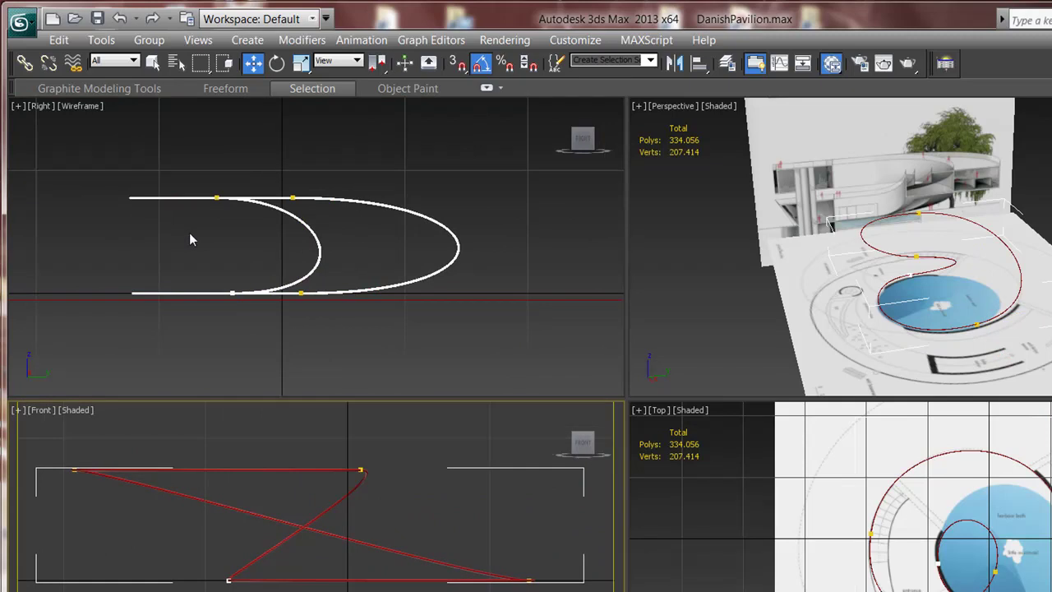
scroll(432, 251, "up", 2)
key("F3")
middle_click_drag(444, 268, 449, 275)
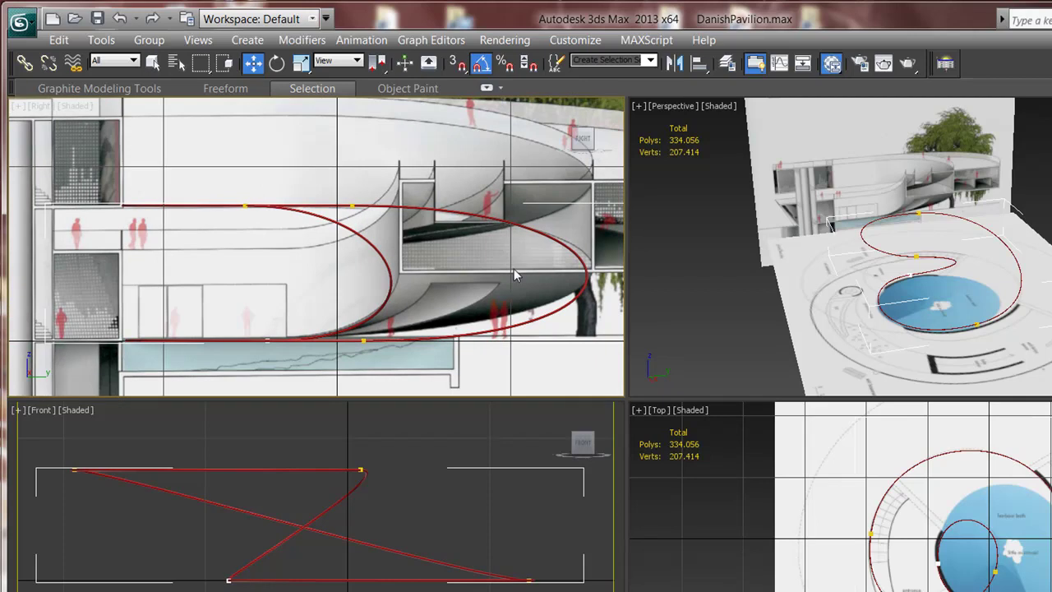
middle_click_drag(515, 275, 549, 312)
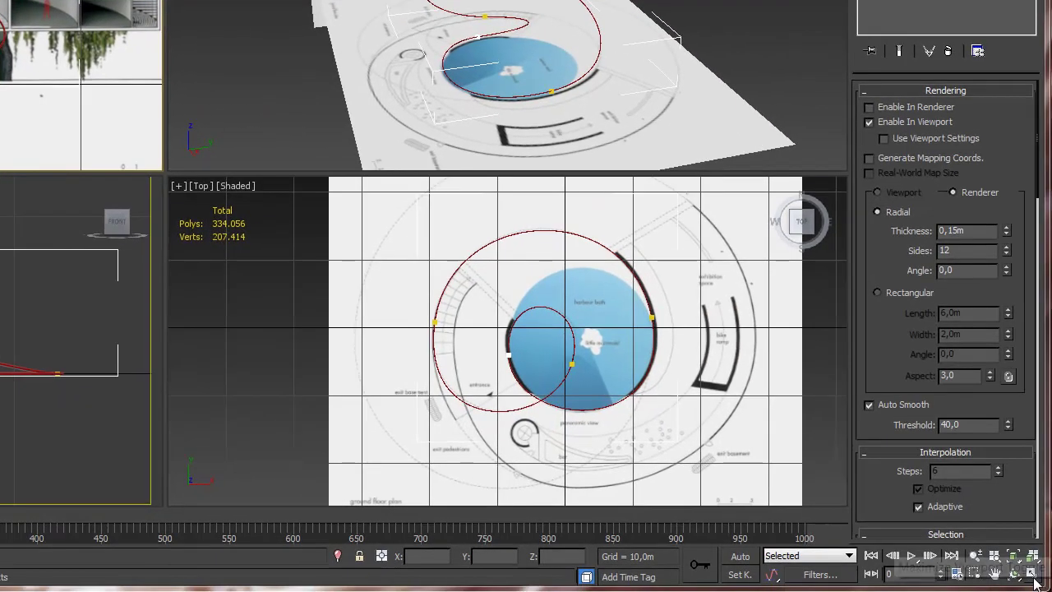
Maximize the active viewport to fill the workspace.
left_click(1032, 574)
scroll(341, 127, "up", 3)
scroll(341, 126, "down", 3)
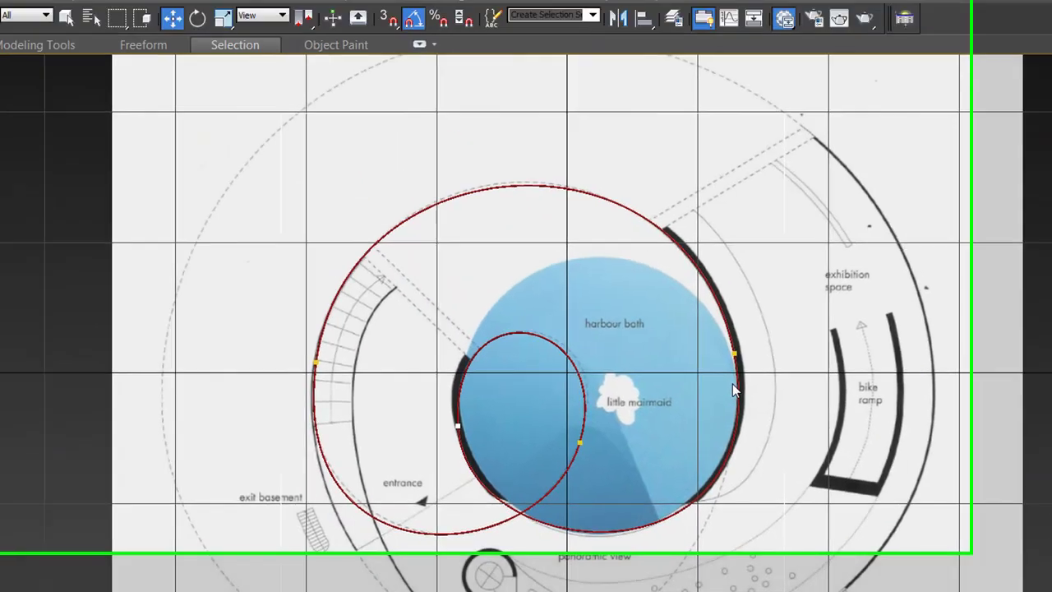
scroll(878, 410, "down", 3)
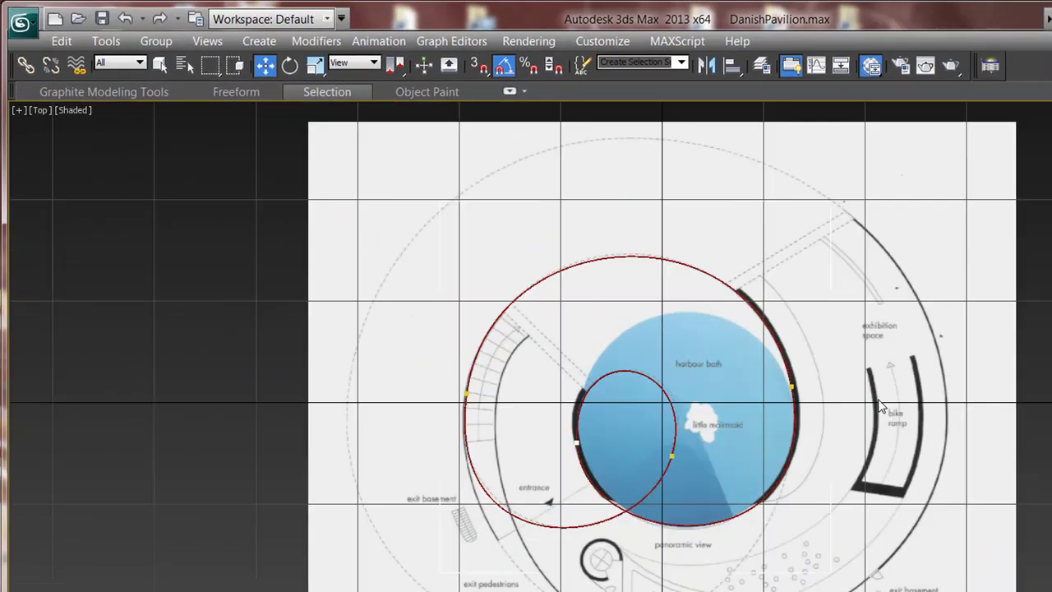
Switch to Perspective and orbit around the red path to face the building elevation.
key("p")
mouse_move(879, 406)
middle_mouse_down("alt")
mouse_move(678, 427)
mouse_move(688, 400)
mouse_move(610, 301)
mouse_move(561, 293)
mouse_move(307, 330)
middle_mouse_up("alt")
scroll(306, 304, "up", 3)
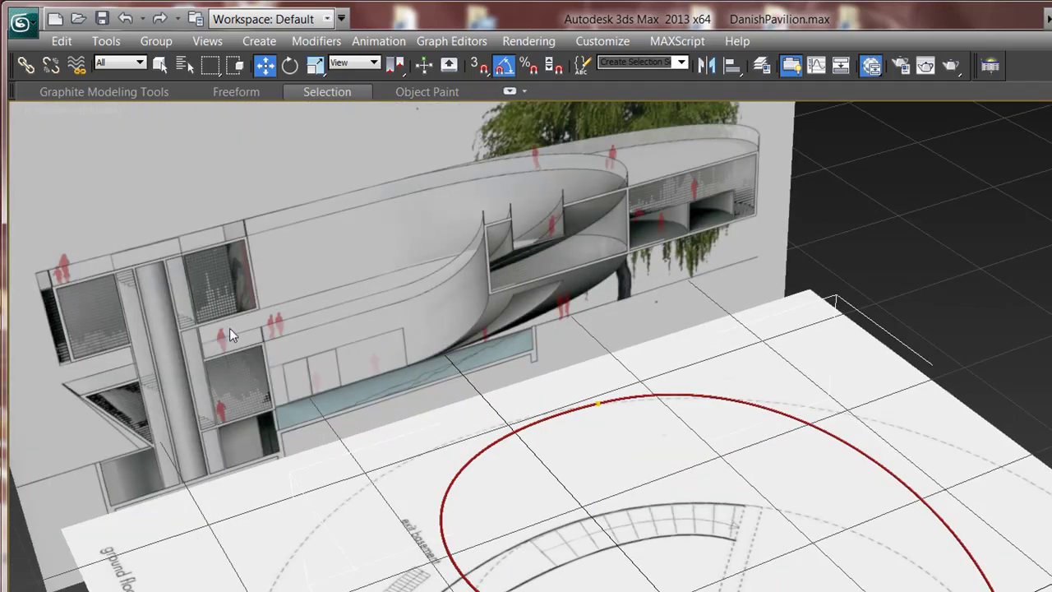
middle_click_drag(239, 332, 509, 296, "alt")
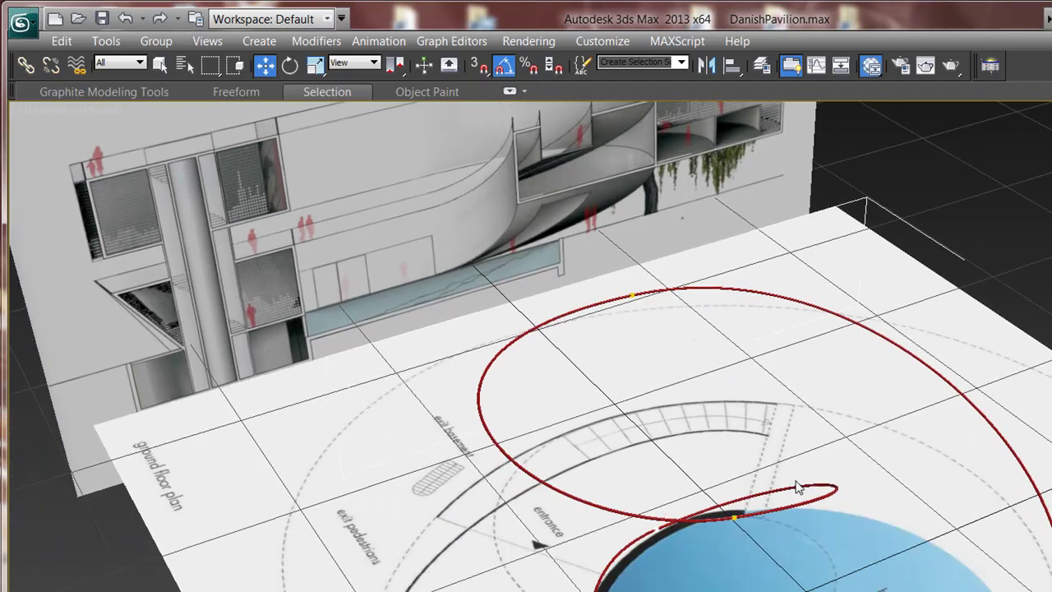
mouse_move(617, 496)
middle_mouse_down("alt")
mouse_move(737, 481)
mouse_move(577, 414)
mouse_move(500, 242)
middle_mouse_up("alt")
scroll(583, 296, "down", 3)
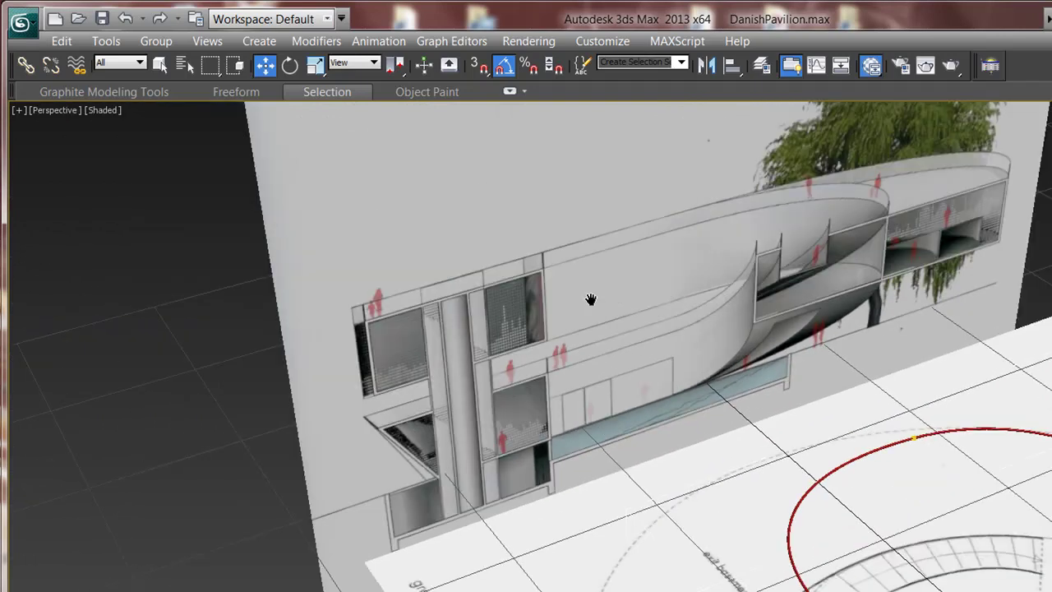
Return to Top view and zoom in on the area right of the pool.
key("t")
scroll(551, 470, "up", 1)
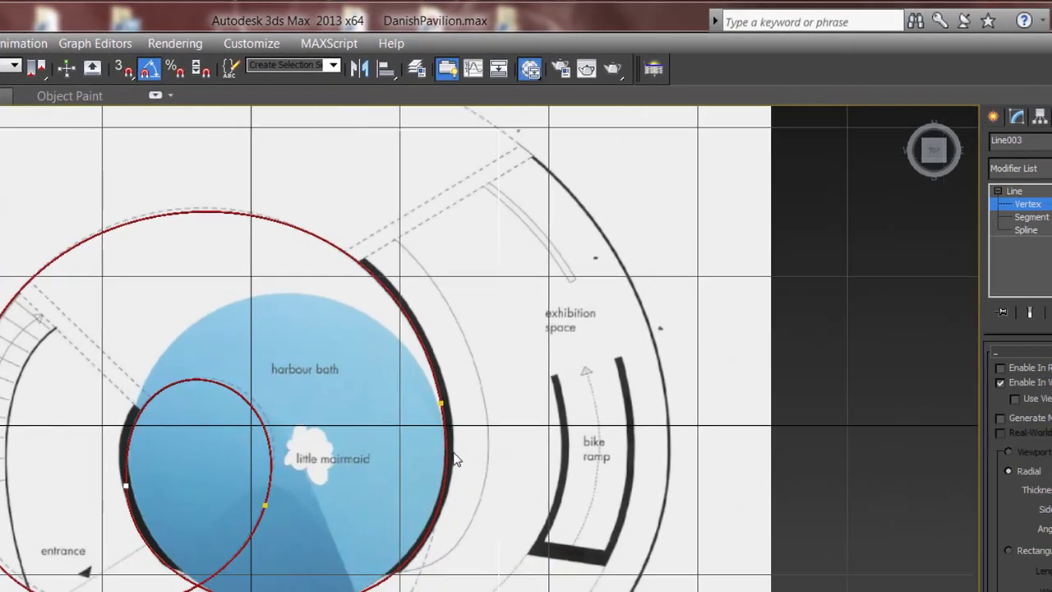
scroll(657, 460, "up", 2)
middle_click_drag(734, 436, 578, 407)
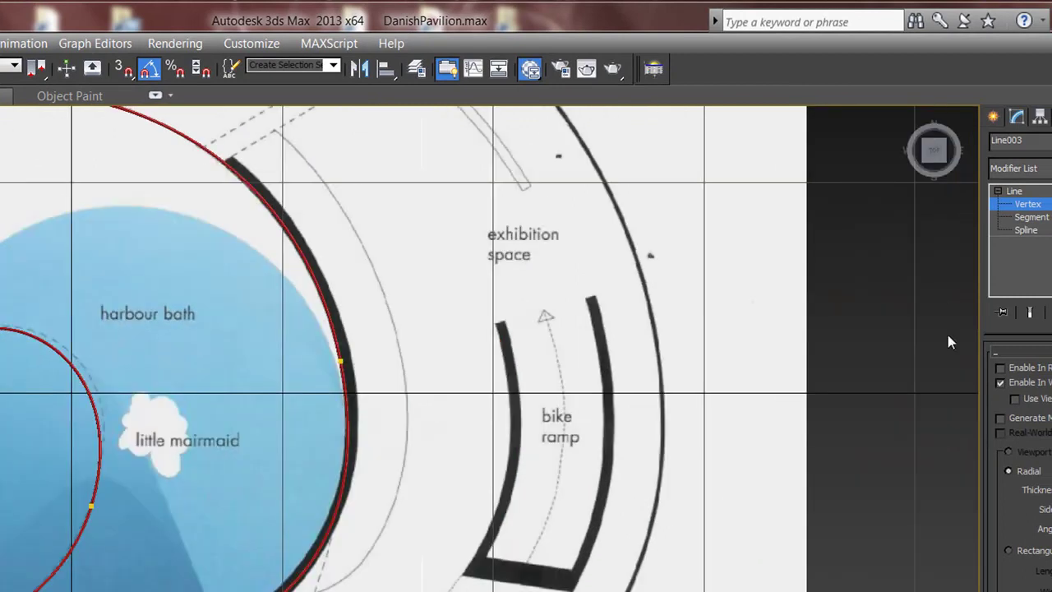
Show the Splines creation options and center the pavilion plan in the Top view.
left_click(996, 117)
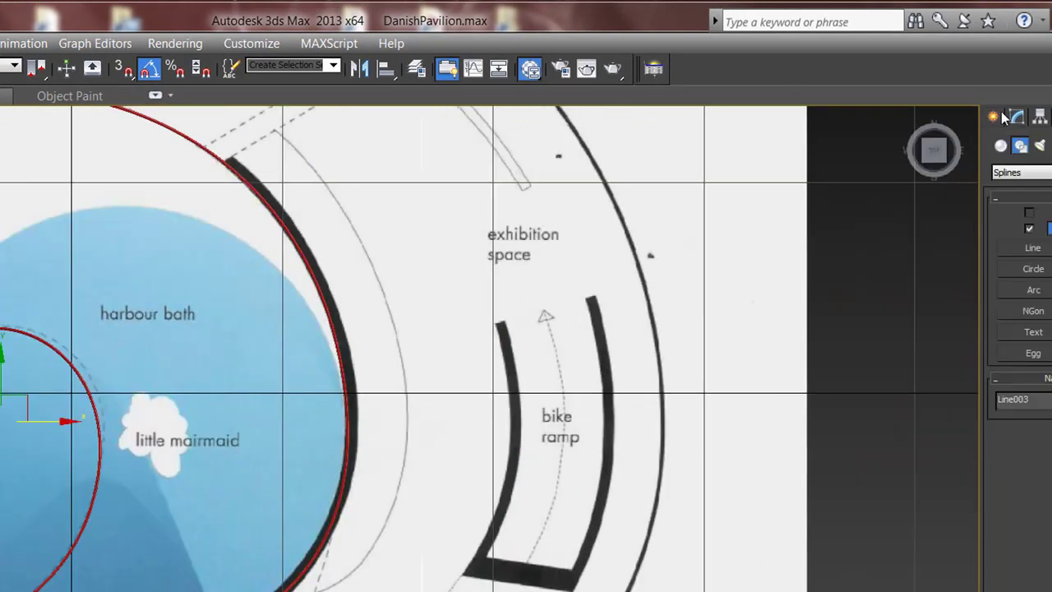
scroll(728, 458, "down", 1)
scroll(728, 458, "down", 1)
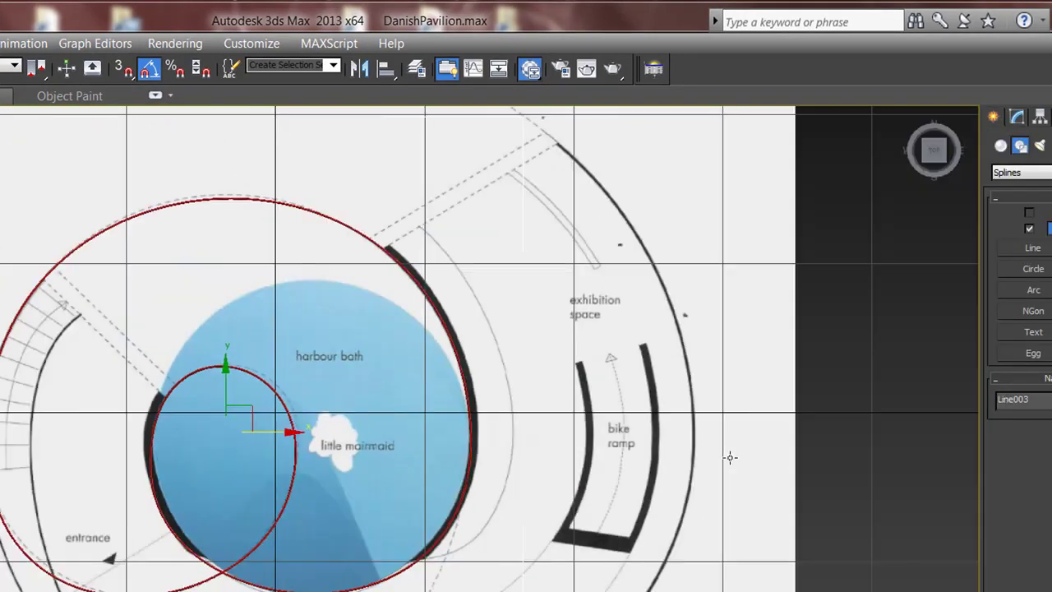
scroll(728, 457, "down", 1)
scroll(946, 344, "up", 2)
mouse_move(814, 386)
middle_mouse_down()
mouse_move(921, 382)
mouse_move(919, 396)
middle_mouse_up()
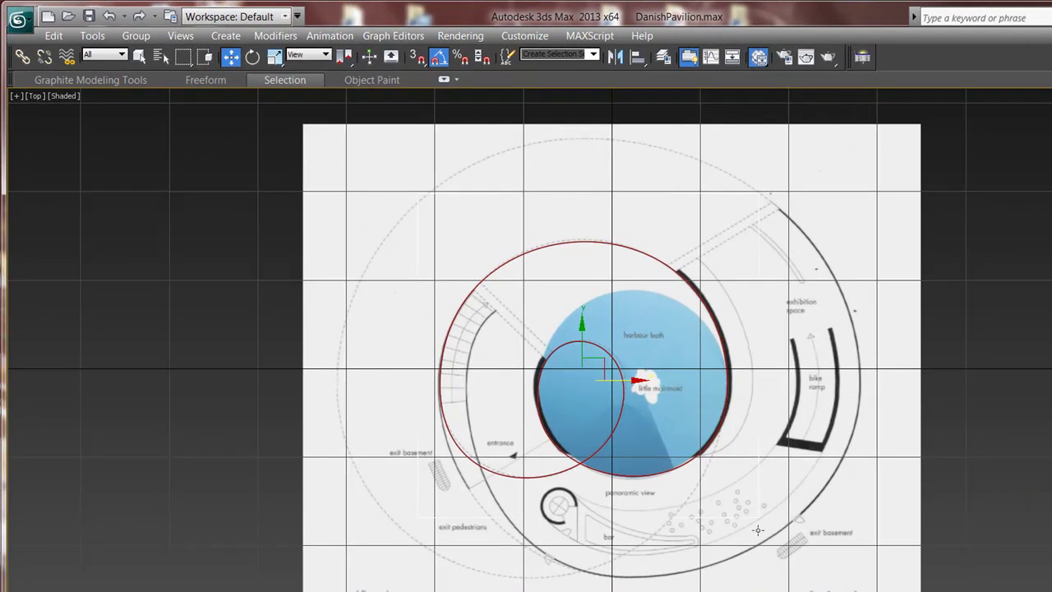
middle_click_drag(672, 509, 723, 501)
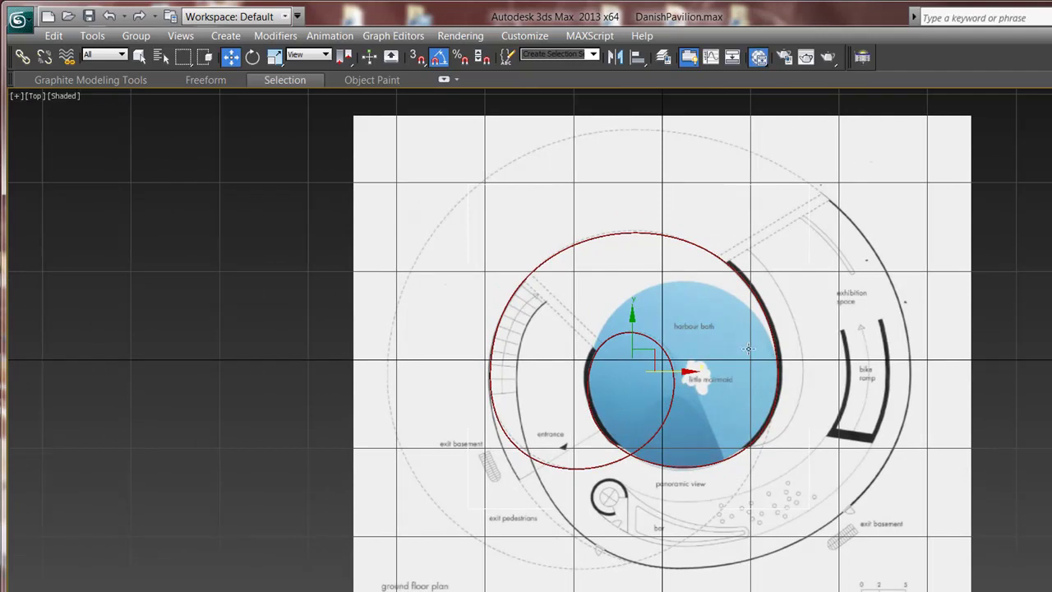
scroll(748, 349, "up", 1)
scroll(748, 348, "up", 1)
scroll(746, 362, "up", 2)
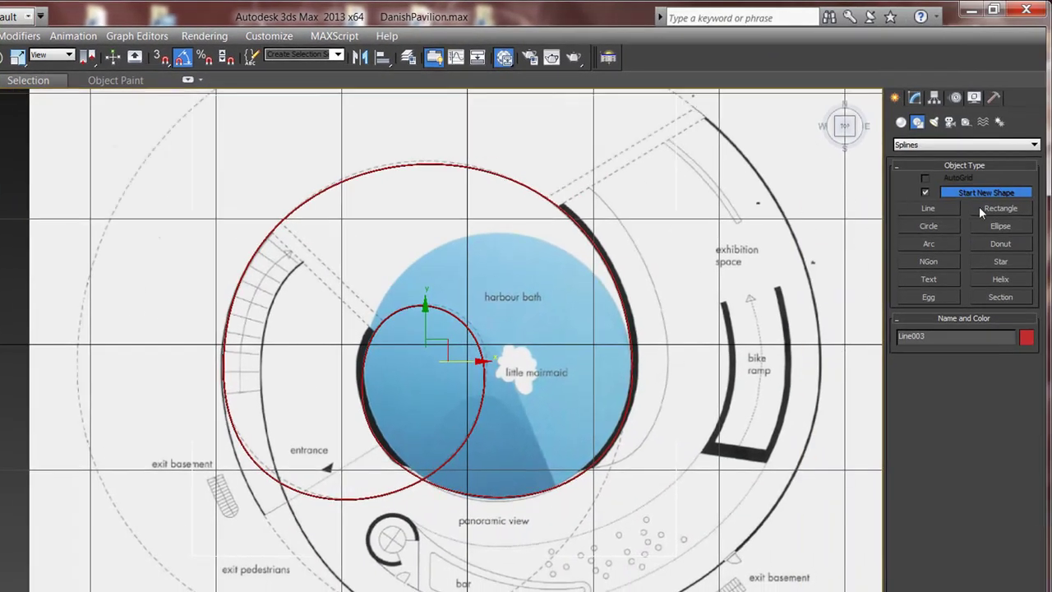
Draw a rectangle from the pool edge across the bike ramp in Top view.
left_click(978, 206)
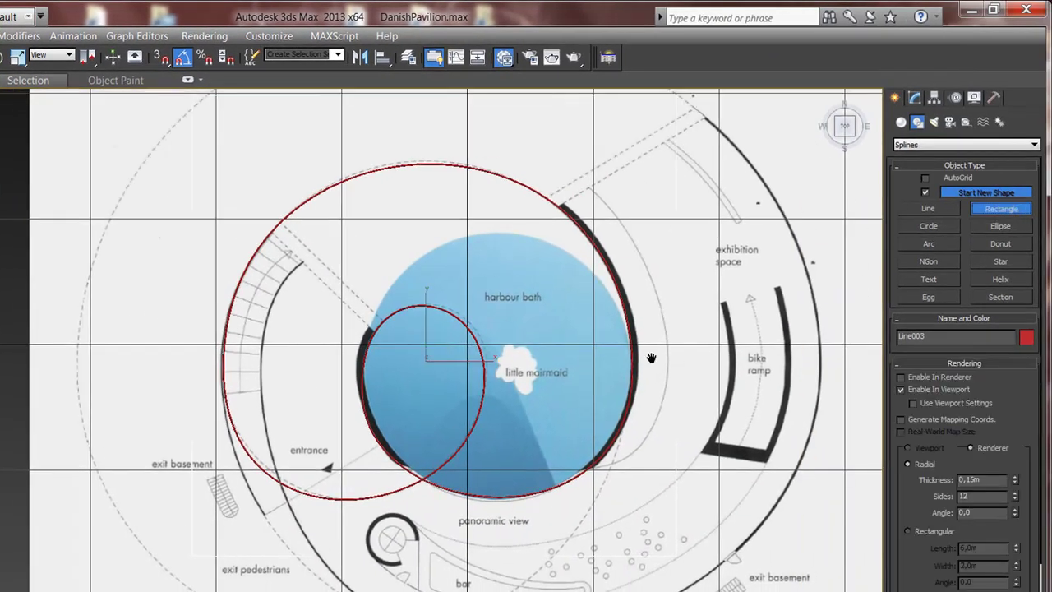
middle_click_drag(652, 357, 455, 354)
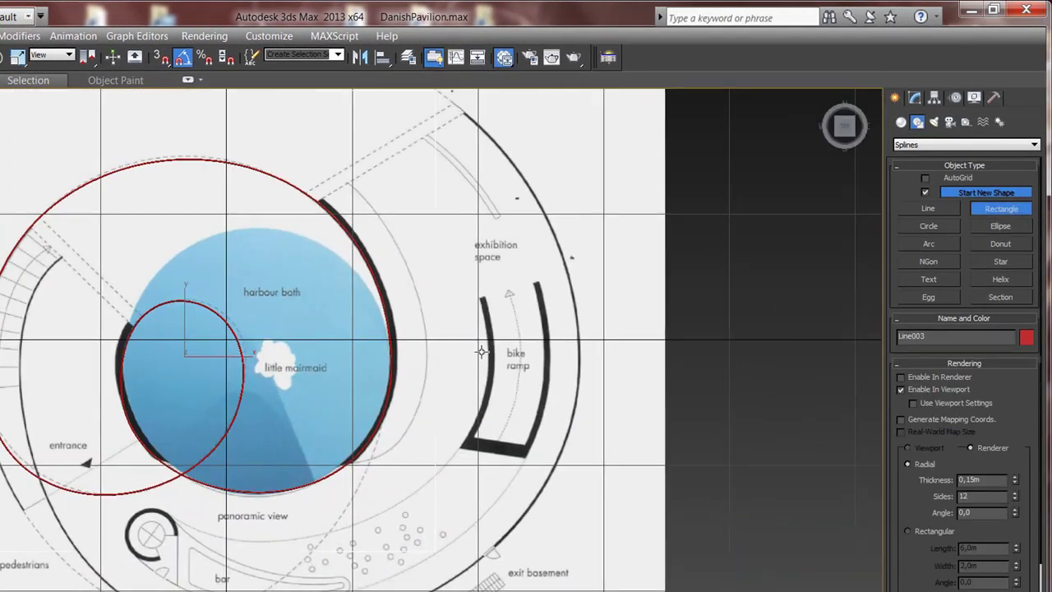
scroll(569, 289, "up", 3)
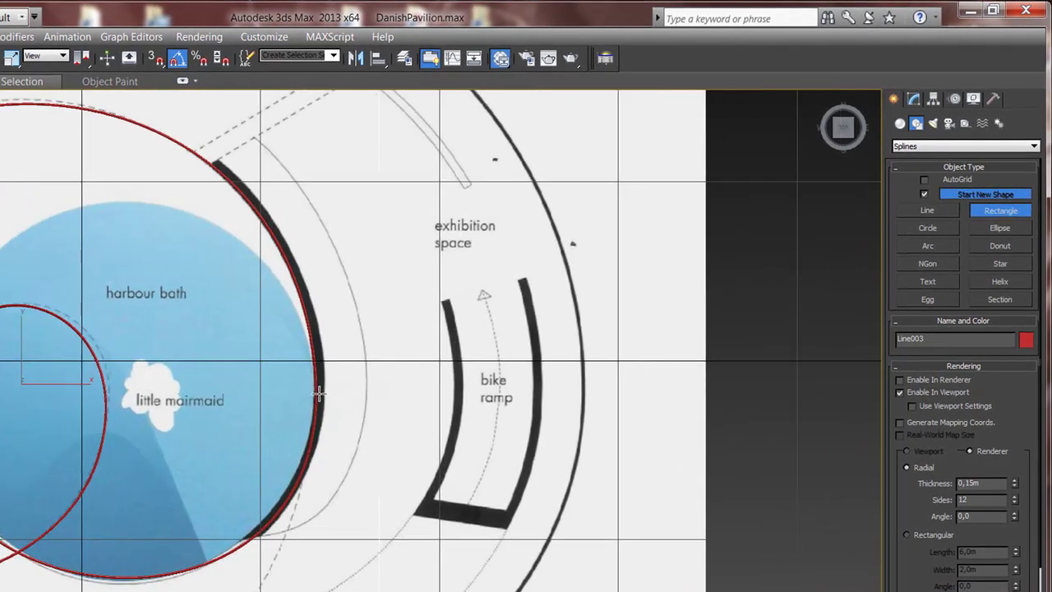
left_click_drag(316, 393, 584, 267)
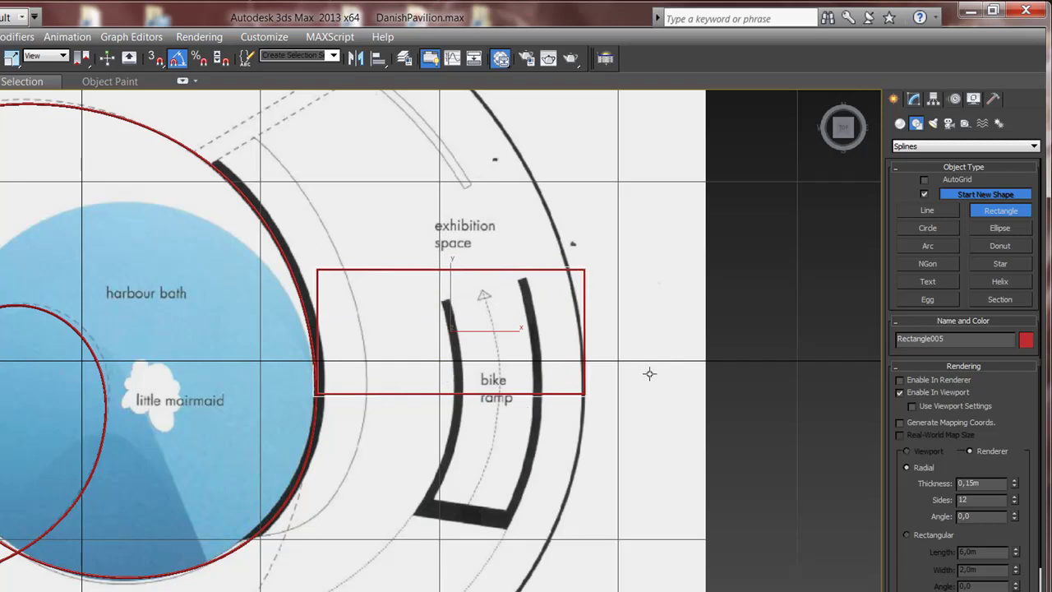
middle_click_drag(648, 371, 602, 366)
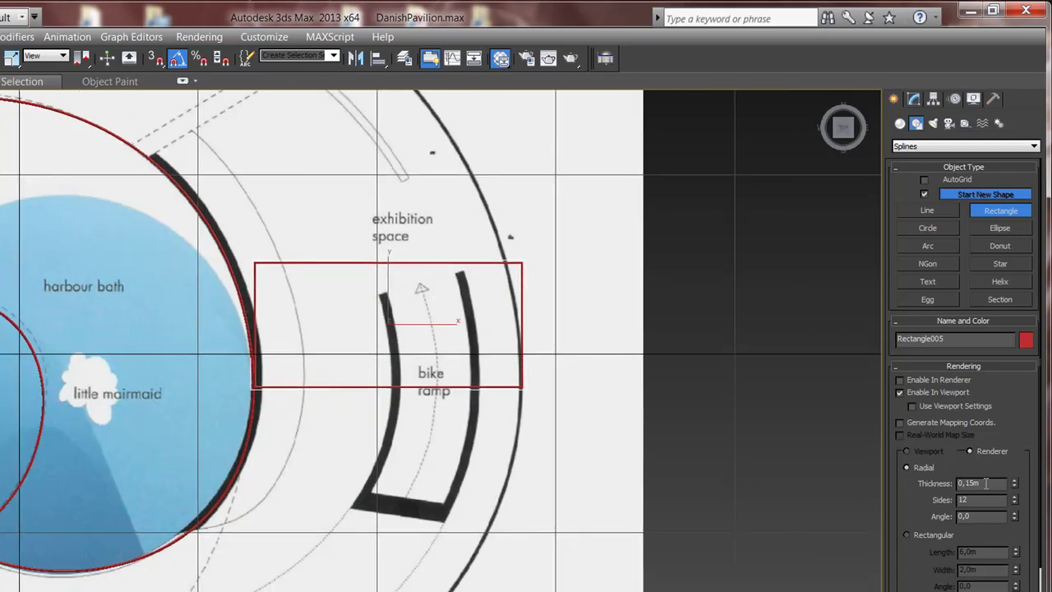
Set the rectangle's Length to 5 m in the Modify panel.
left_click(915, 99)
left_click_drag(995, 344, 886, 341)
type("5")
key("Return")
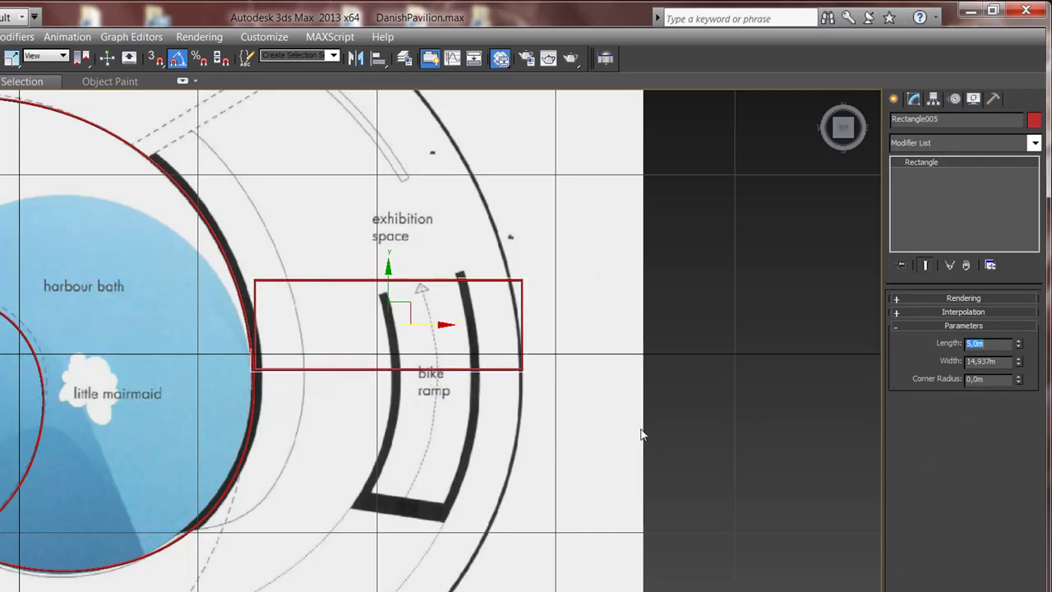
Center the rectangle over the bike ramp and Shift-drag a copy to the far left.
left_click_drag(386, 289, 386, 317)
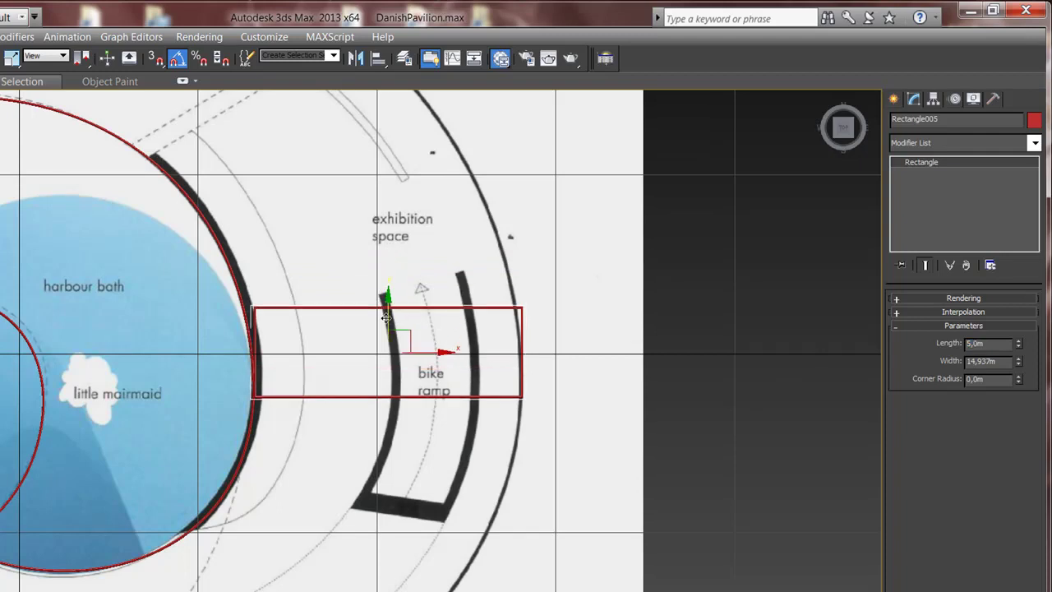
middle_click_drag(386, 316, 530, 317)
scroll(599, 361, "down", 3)
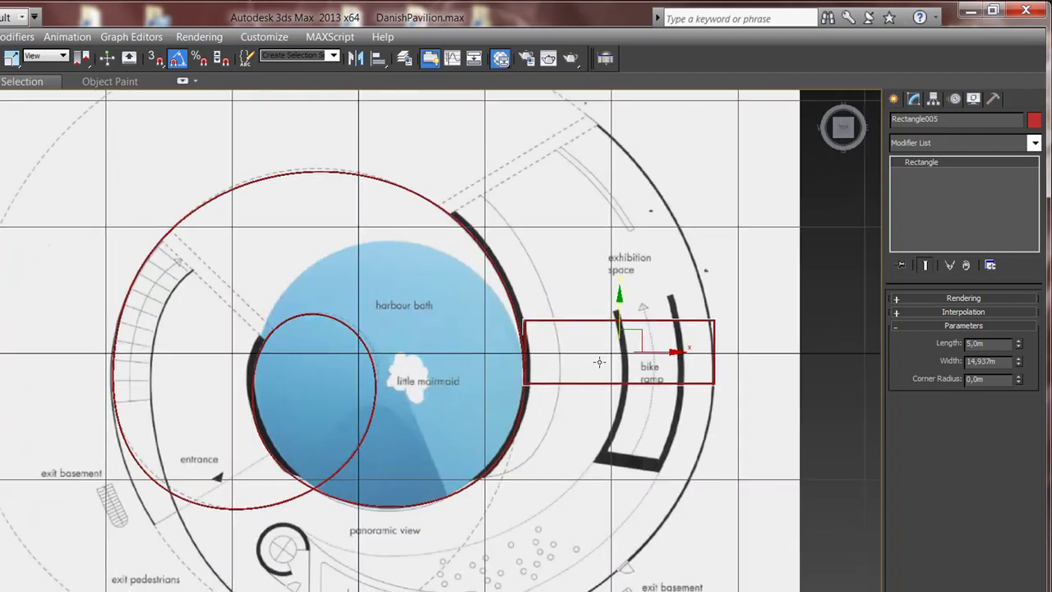
mouse_move(651, 353)
left_mouse_down("shift")
mouse_move(61, 370)
mouse_move(79, 388)
left_mouse_up("shift")
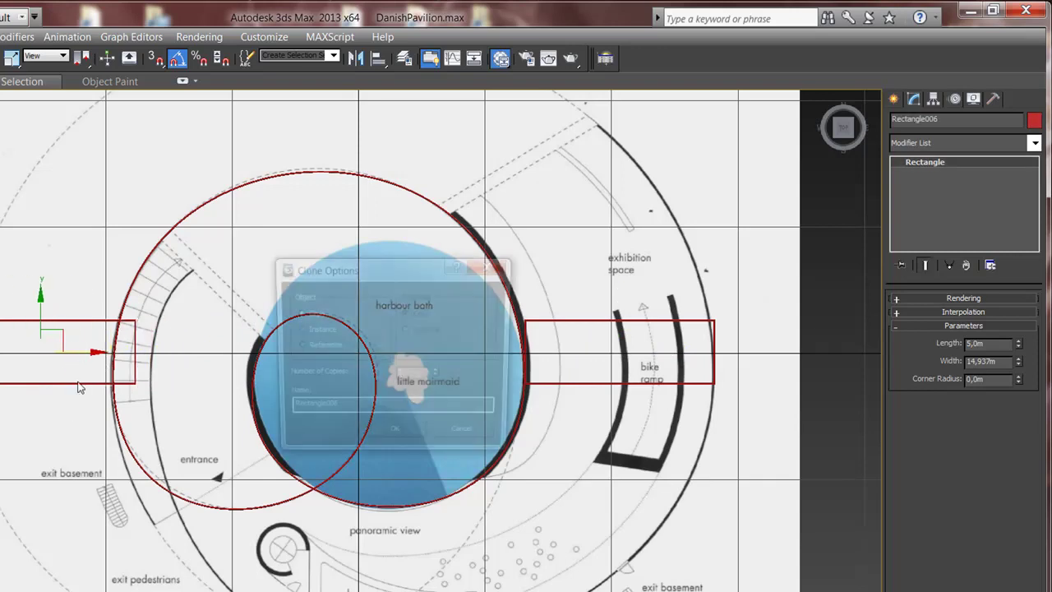
Confirm the copy and narrow the copied rectangle's Width to 11.565 m.
left_click(395, 438)
scroll(432, 387, "up", 3)
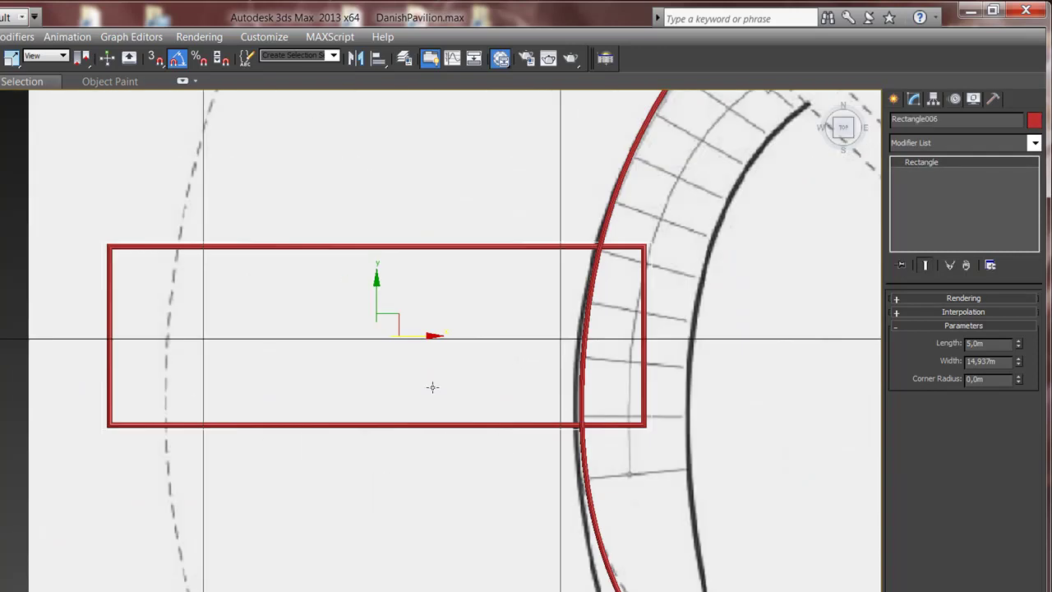
mouse_move(1018, 362)
left_mouse_down()
mouse_move(1023, 378)
mouse_move(1019, 367)
left_mouse_up()
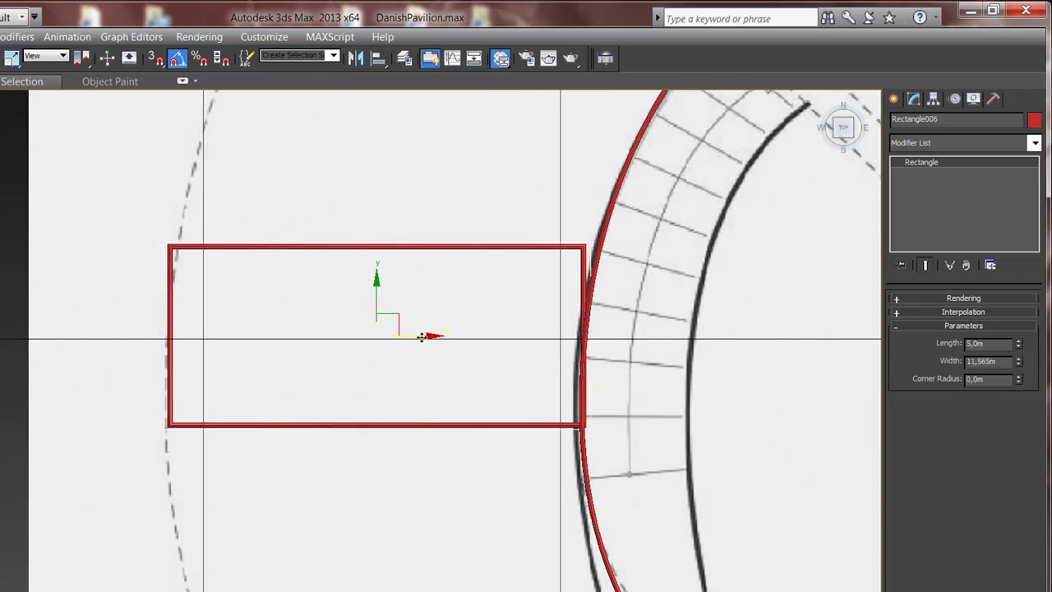
scroll(432, 402, "down", 3)
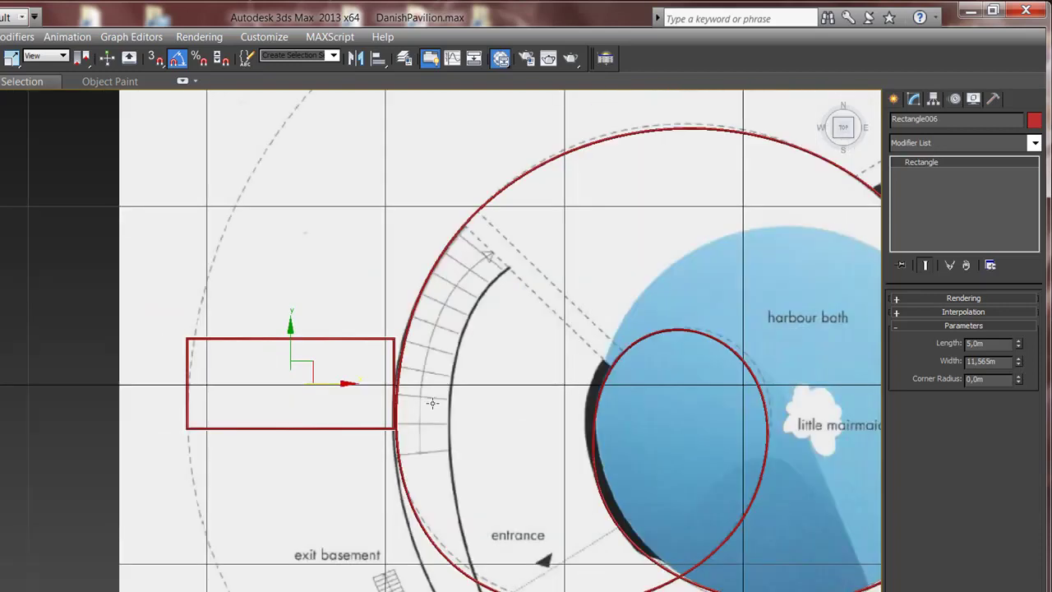
scroll(432, 403, "down", 3)
scroll(493, 405, "up", 1)
scroll(544, 406, "up", 1)
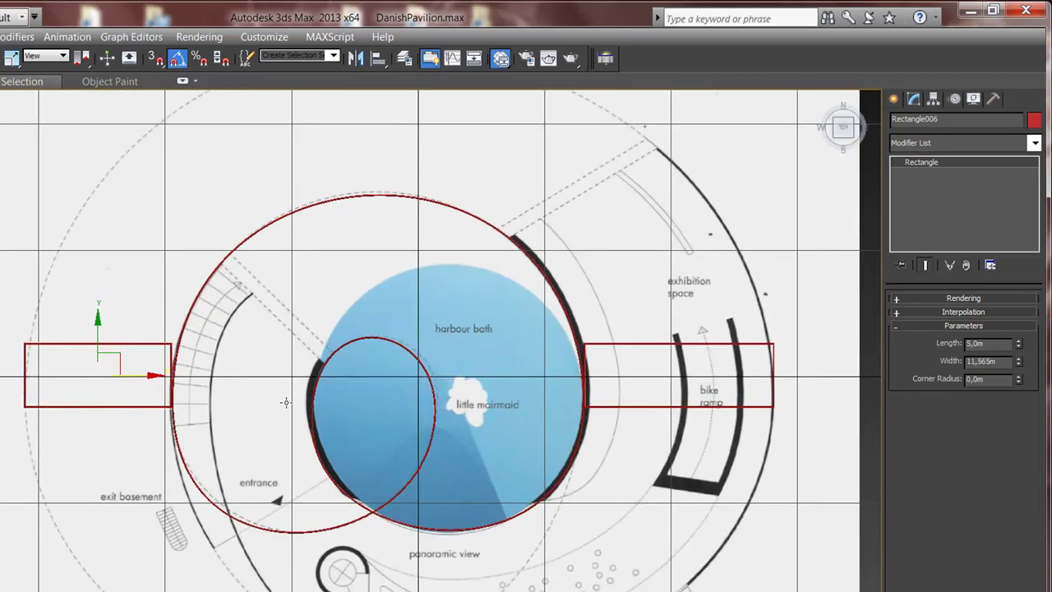
Move the rectangles off the plan into the empty area to the right.
left_click_drag(120, 359, 849, 481)
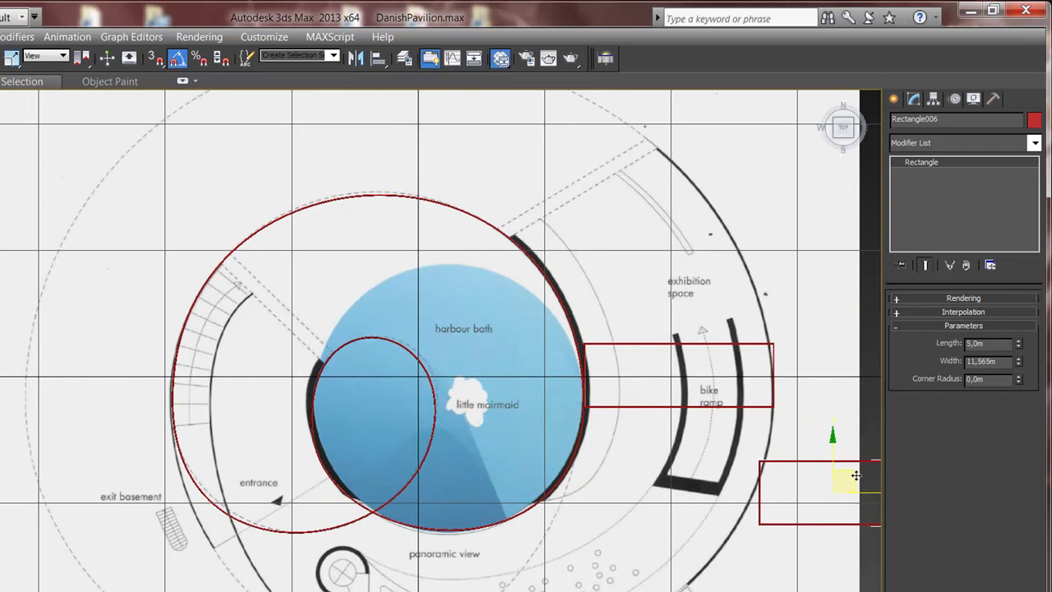
middle_click_drag(759, 449, 512, 436)
left_click(526, 353)
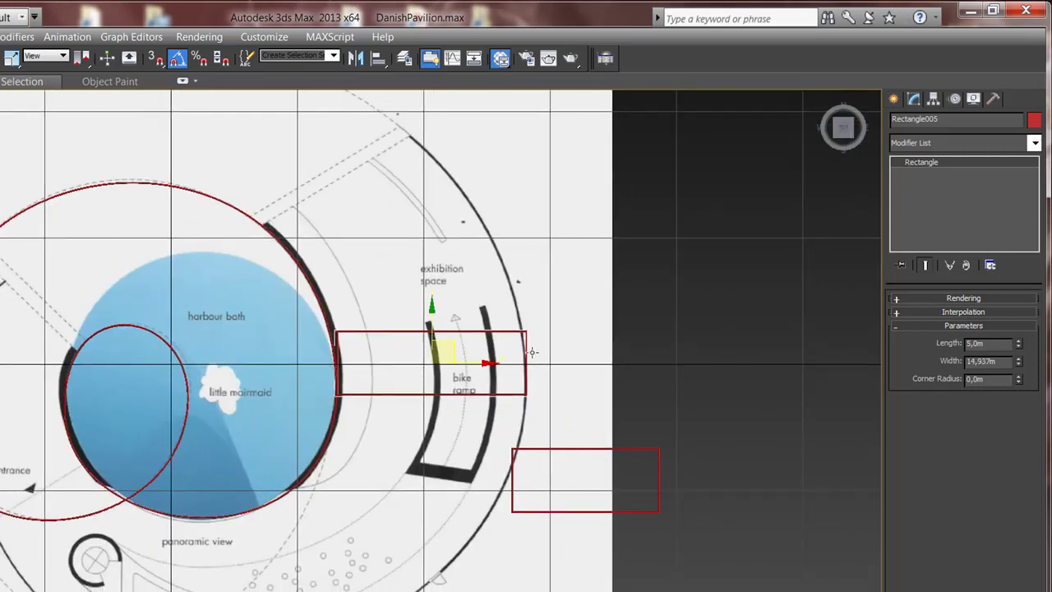
left_click_drag(466, 351, 721, 417)
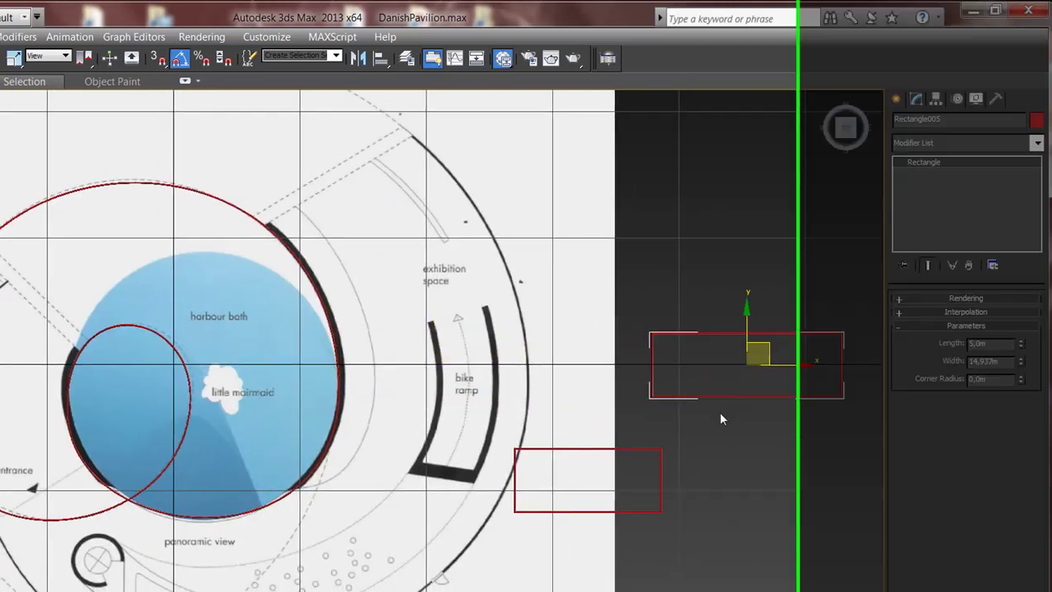
Stack the lower rectangle beneath the upper one and frame both in view.
left_click(657, 477)
middle_click_drag(657, 477, 827, 476)
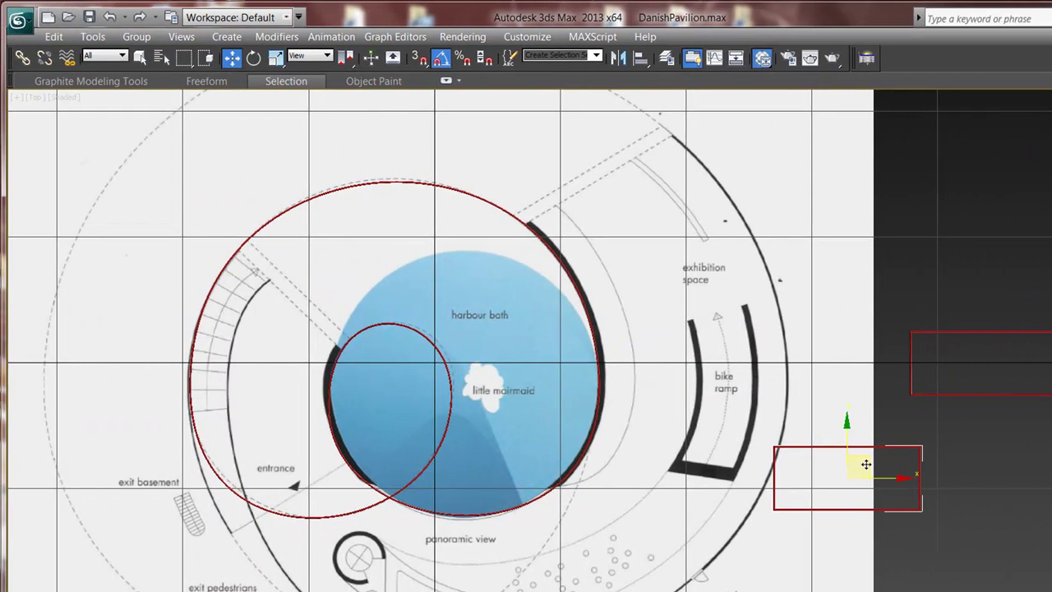
left_click_drag(866, 464, 1005, 430)
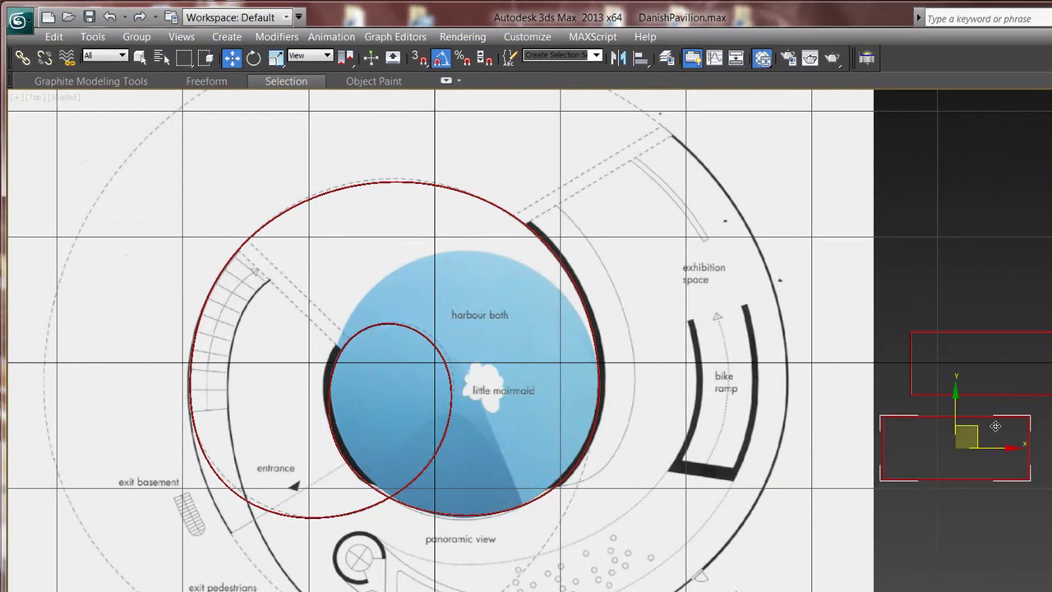
mouse_move(1008, 427)
middle_mouse_down()
mouse_move(802, 369)
mouse_move(728, 382)
mouse_move(784, 376)
middle_mouse_up()
scroll(802, 369, "up", 5)
scroll(754, 399, "down", 3)
left_click(755, 355)
left_click(763, 326)
scroll(780, 275, "down", 1)
scroll(802, 299, "down", 2)
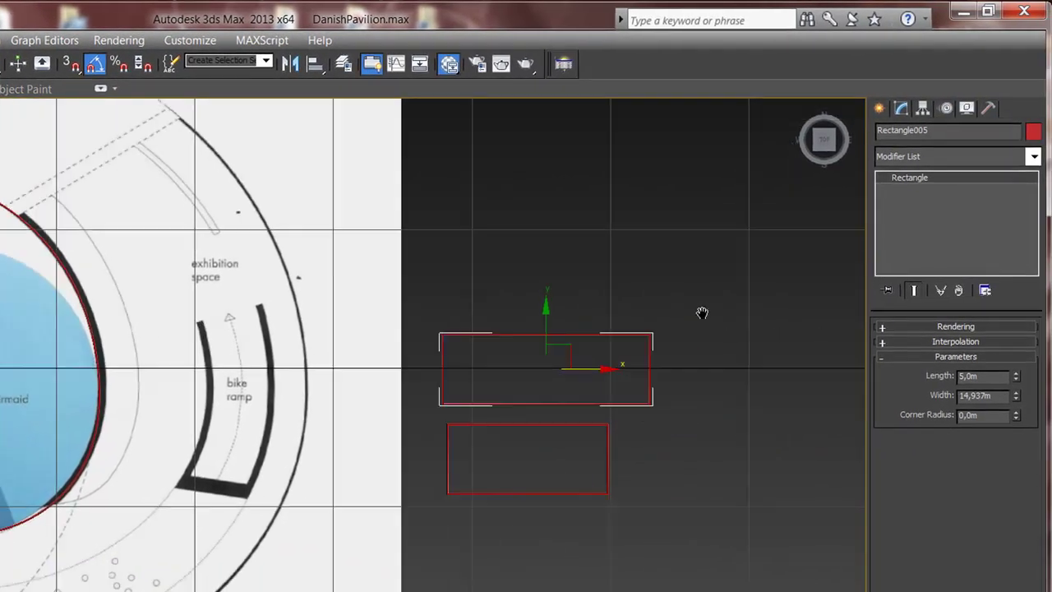
Frame the rectangles and turn on Affect Pivot Only in the Hierarchy panel.
scroll(701, 312, "up", 3)
middle_click_drag(682, 306, 540, 349)
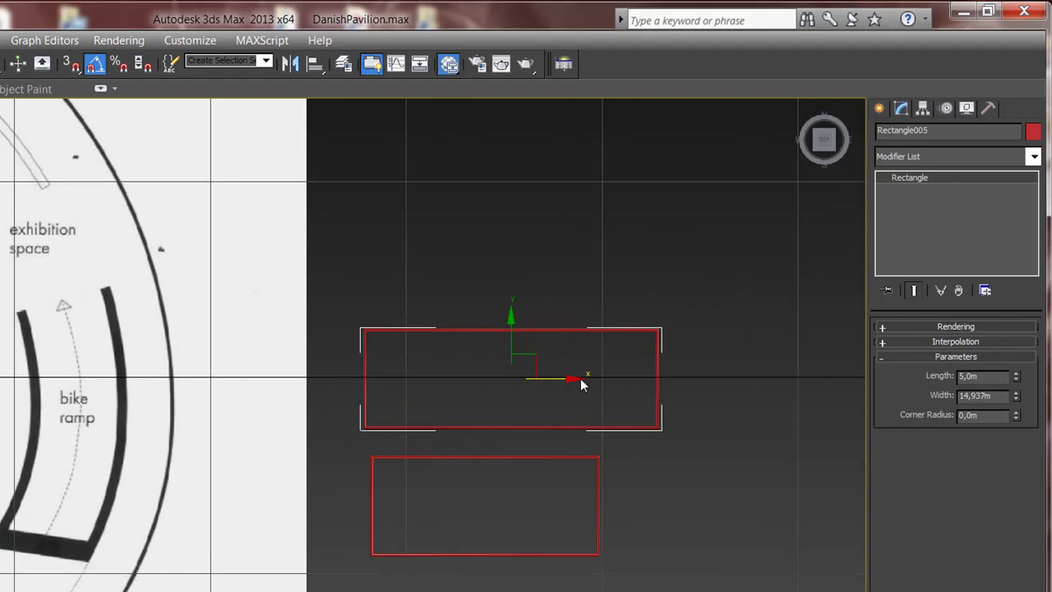
scroll(580, 378, "up", 2)
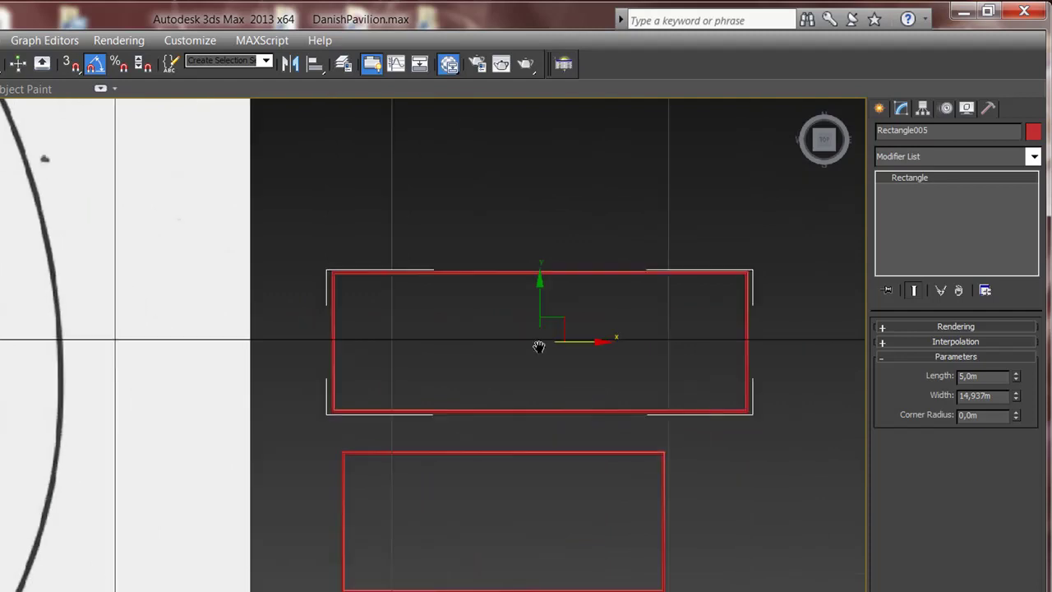
left_click(922, 110)
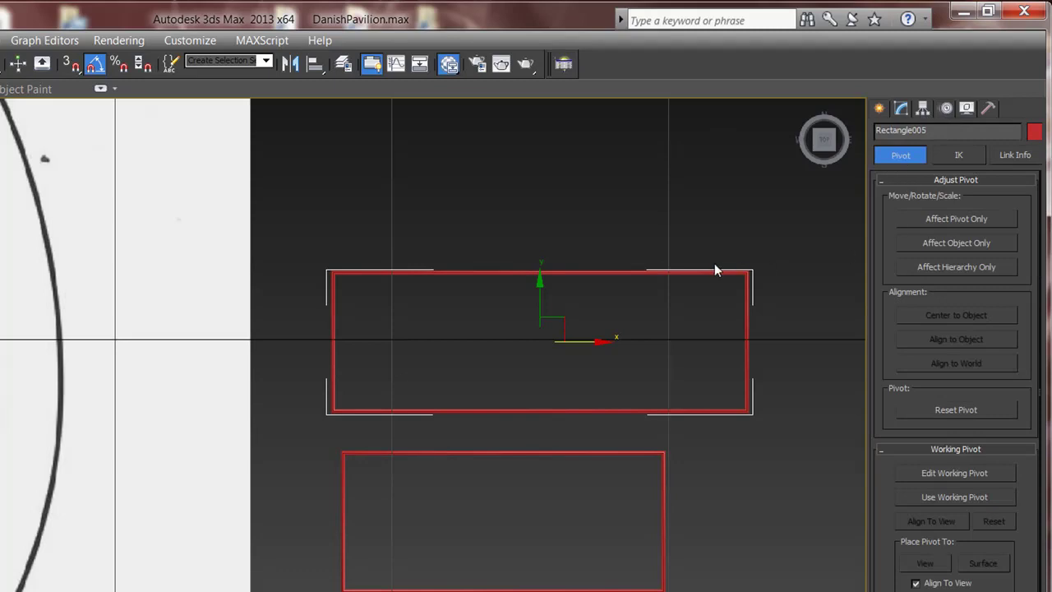
middle_click_drag(714, 263, 734, 260)
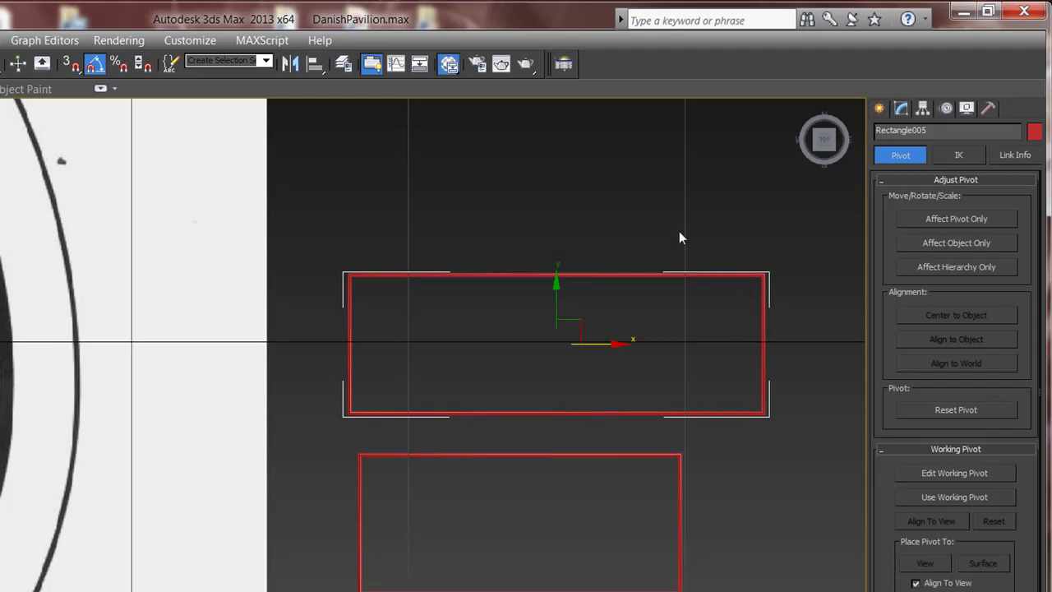
left_click(966, 222)
With vertex snapping on, snap the upper rectangle's pivot to its lower-left corner.
middle_click_drag(575, 377, 630, 361)
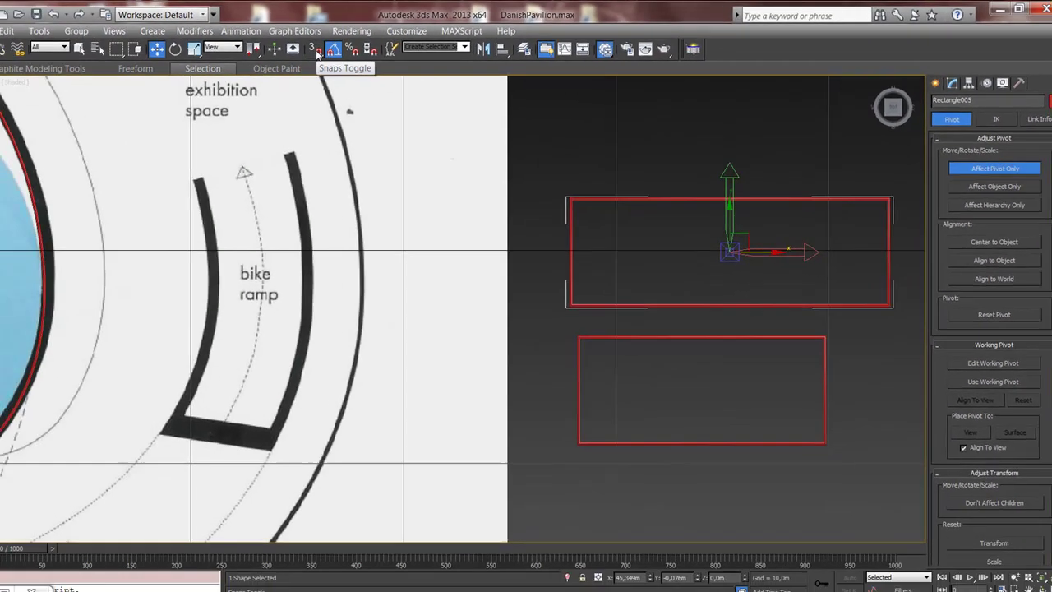
right_click(96, 68)
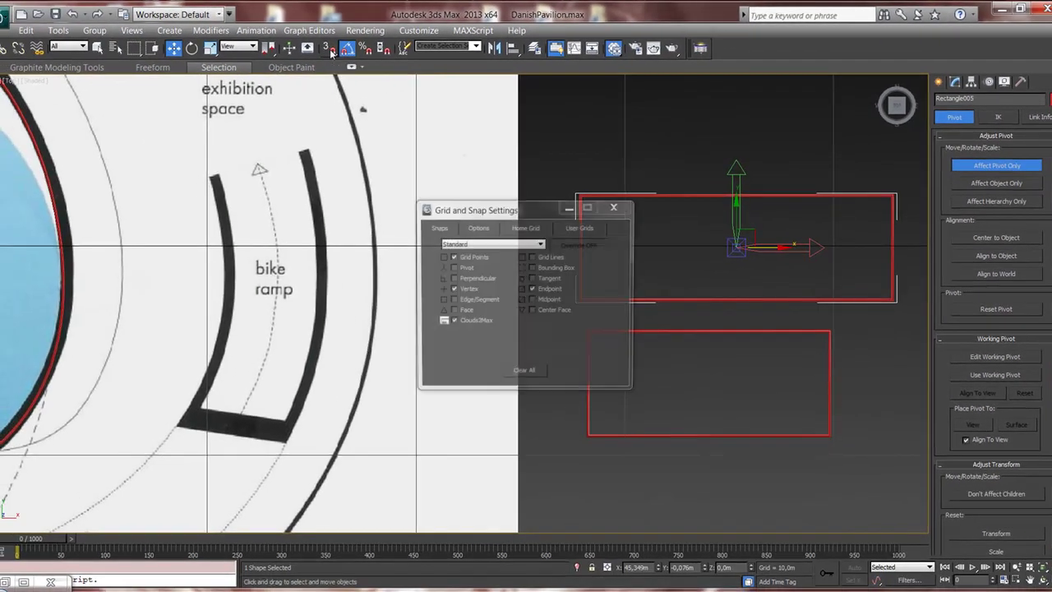
left_click(615, 206)
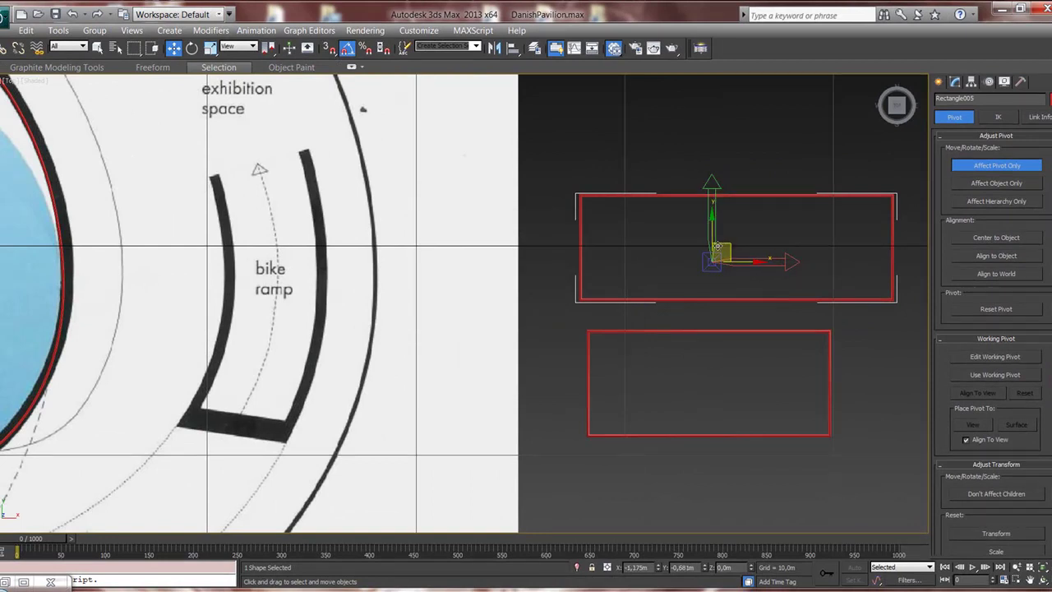
left_click_drag(750, 231, 666, 256)
left_click(414, 70)
left_click_drag(903, 362, 779, 433)
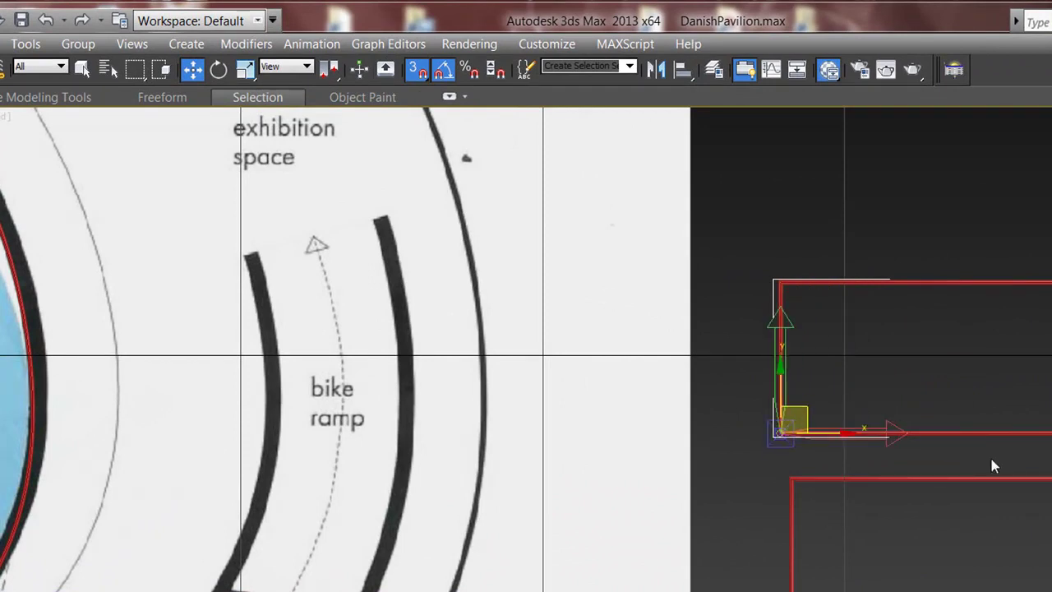
Snap the lower rectangle's pivot to its lower-left corner, exit pivot mode, and select both.
left_click_drag(805, 400, 752, 384)
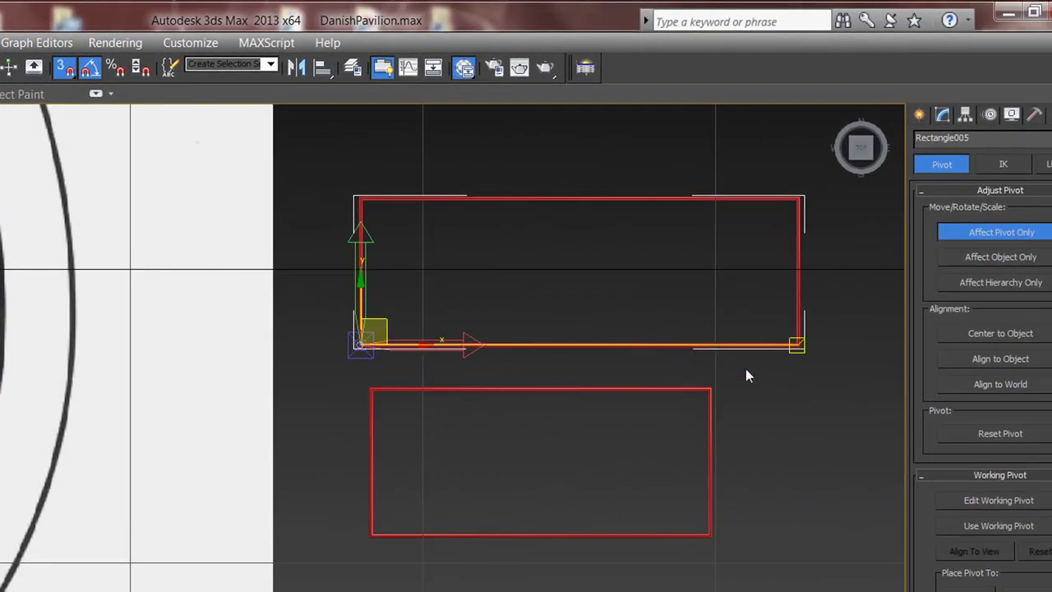
left_click(692, 388)
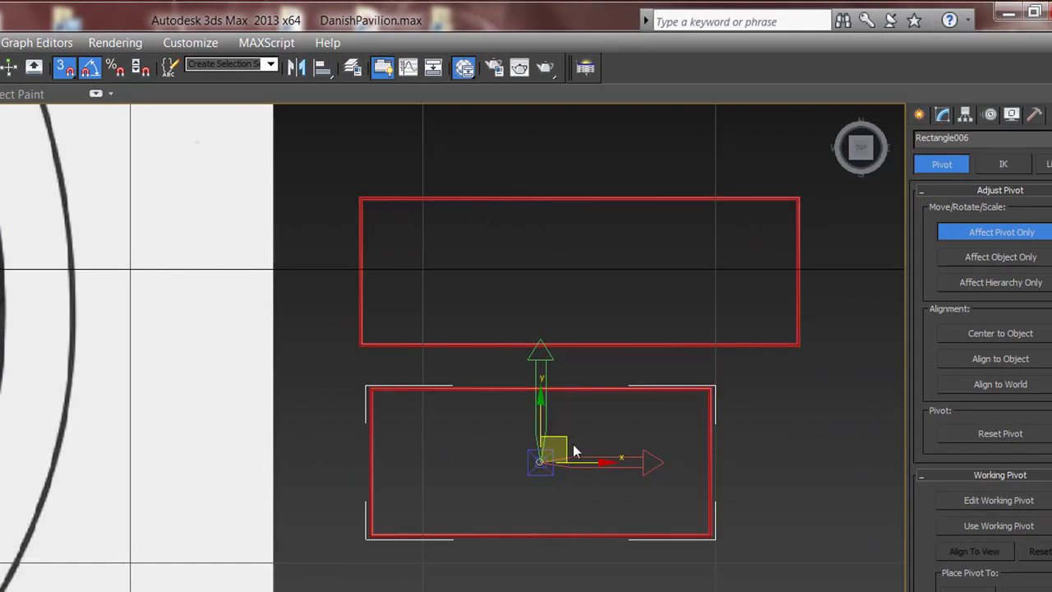
left_click_drag(542, 460, 370, 534)
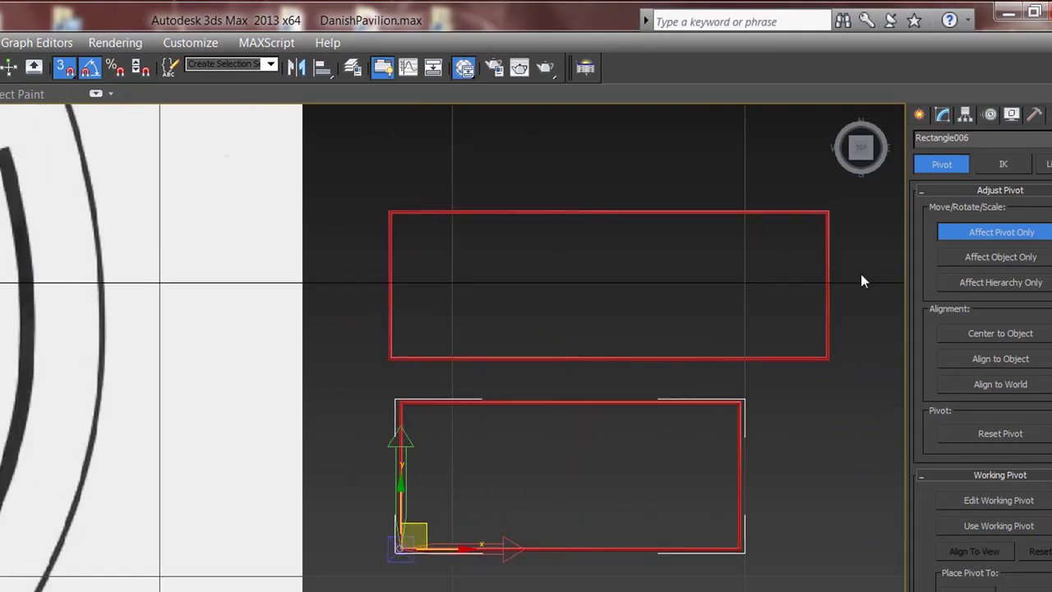
left_click(967, 235)
left_click(655, 384)
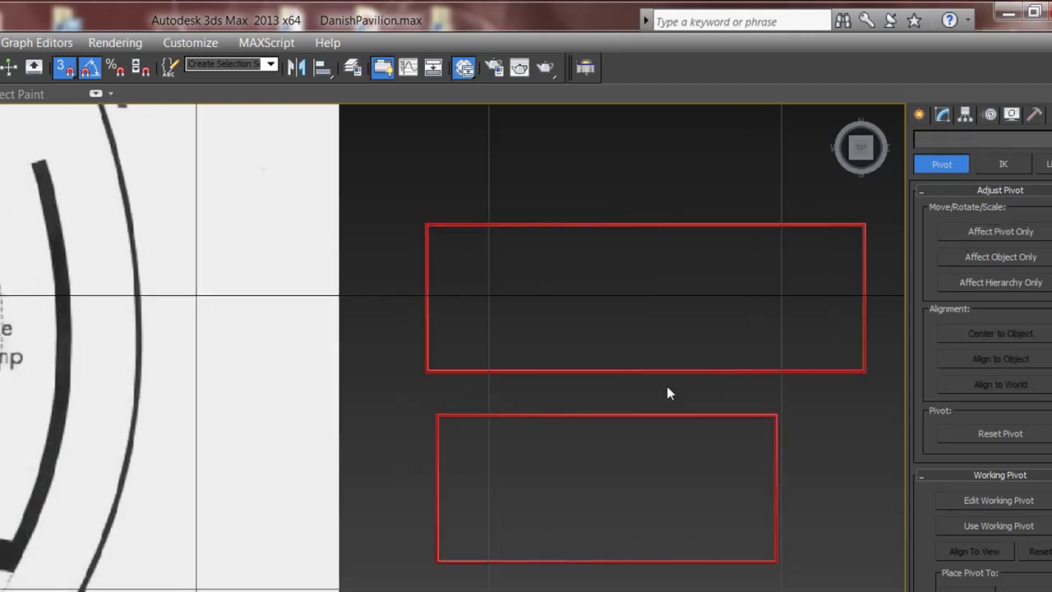
left_click_drag(544, 477, 549, 457)
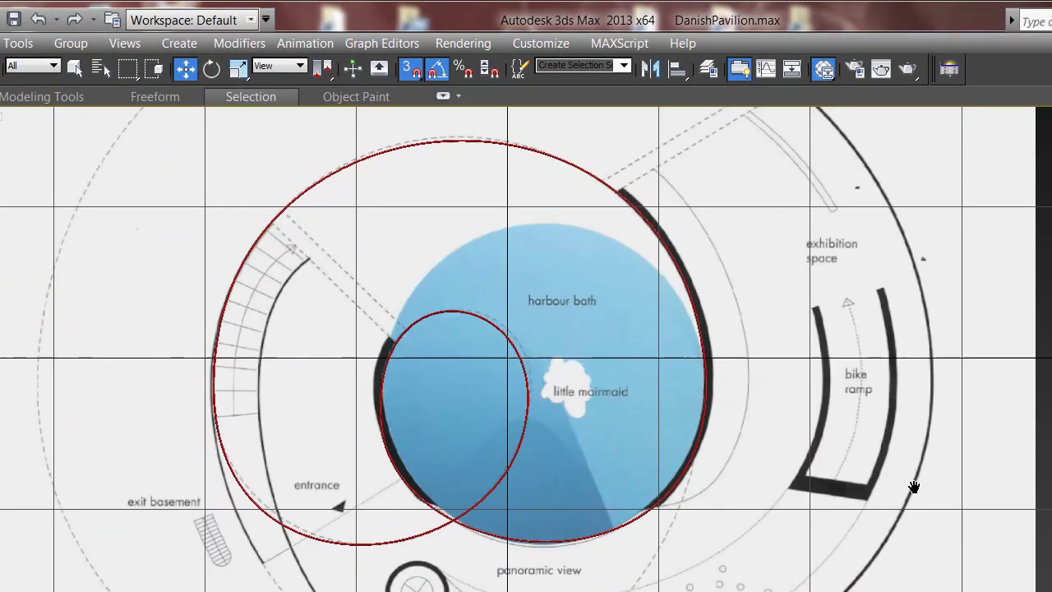
Select the spiral path, switch to Perspective, and orbit down toward the two rectangles.
scroll(746, 477, "up", 1)
scroll(752, 460, "up", 1)
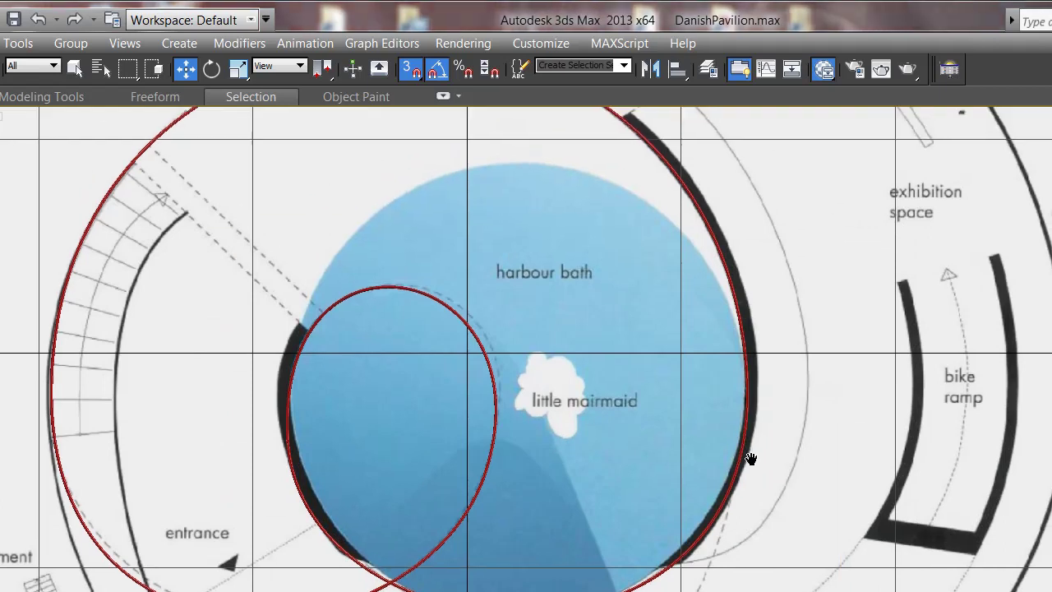
scroll(741, 428, "up", 1)
middle_click_drag(855, 474, 798, 474)
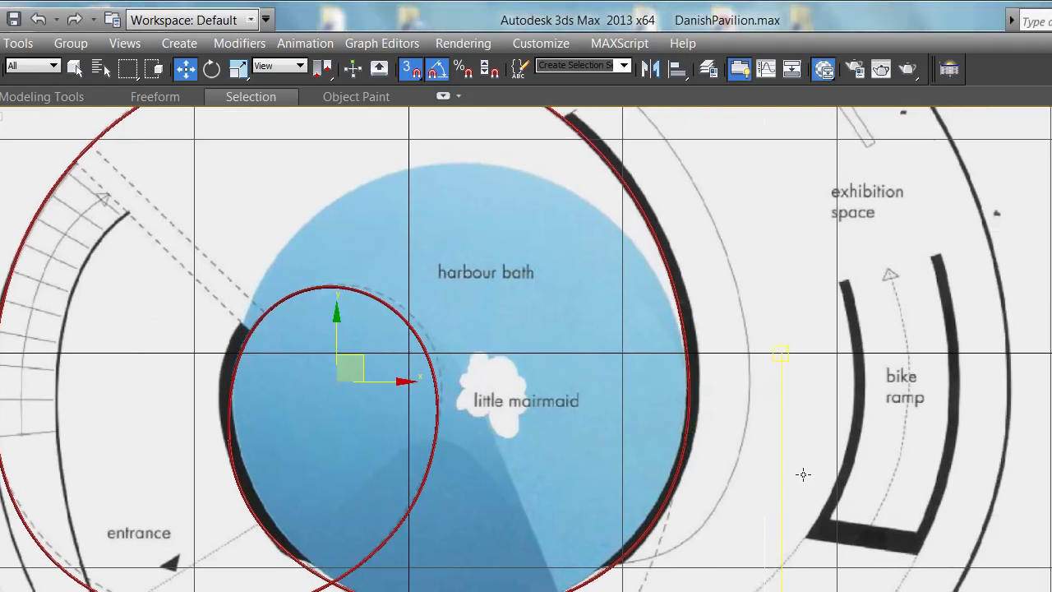
scroll(801, 474, "up", 1)
scroll(806, 473, "down", 3)
key("p")
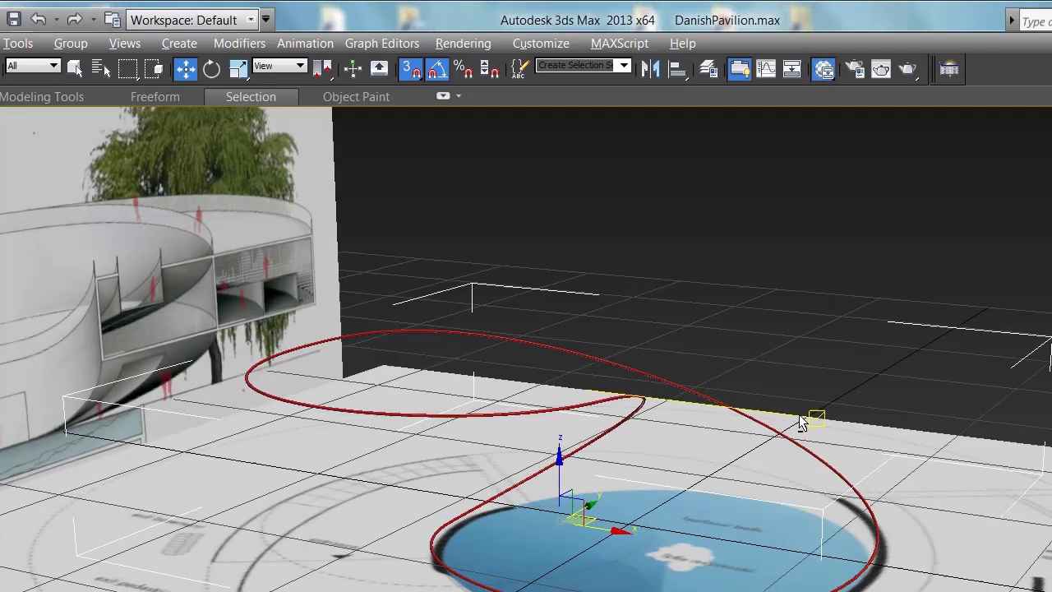
middle_click_drag(963, 499, 968, 511, "alt")
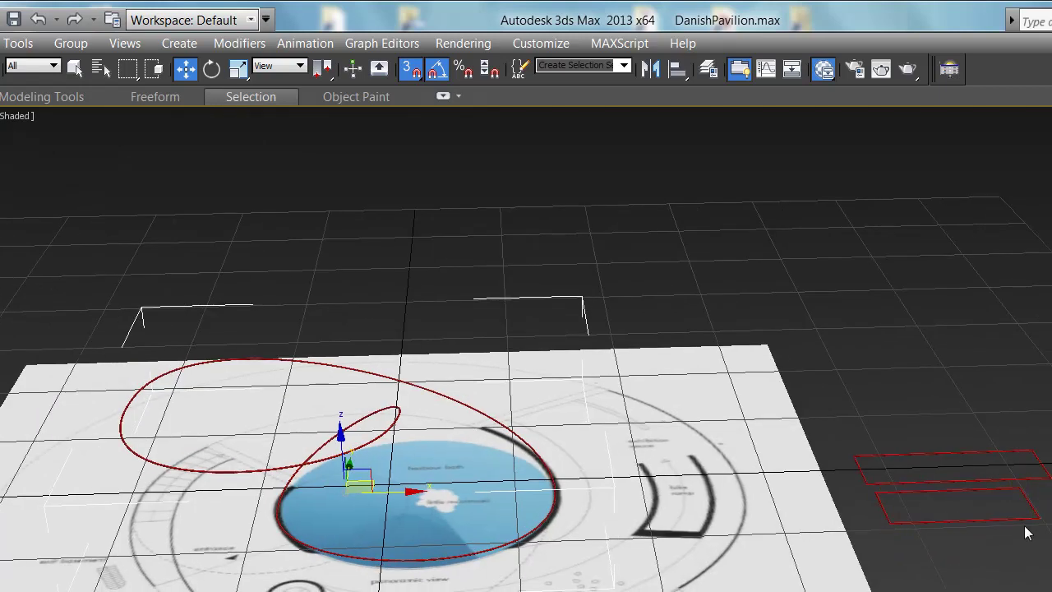
scroll(982, 518, "up", 2)
scroll(756, 521, "up", 1)
scroll(822, 524, "up", 1)
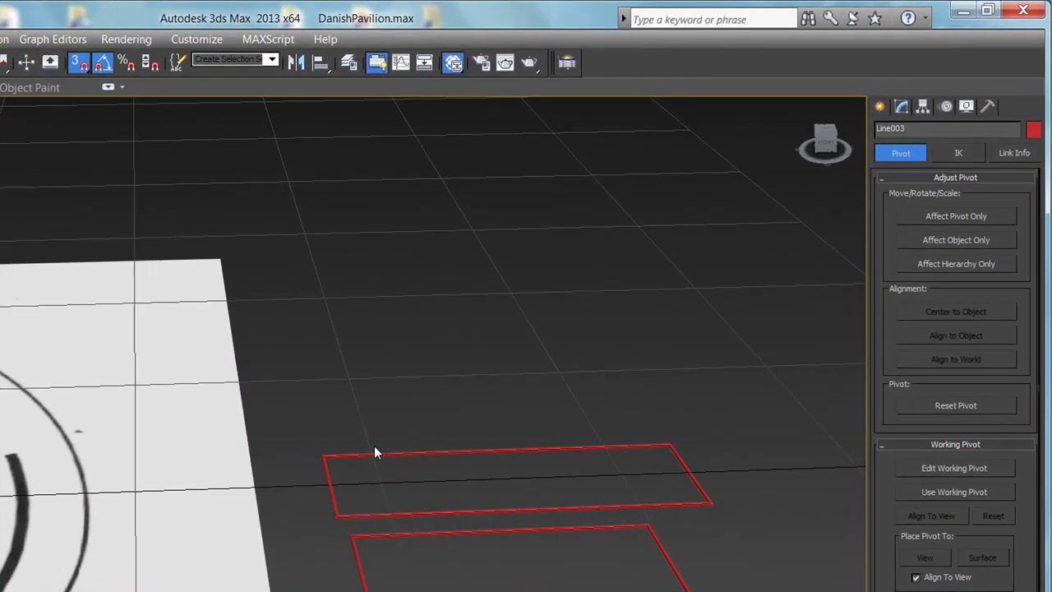
Rotate the upper rectangle to stand upright, with snapping turned off.
left_click(567, 349)
key("e")
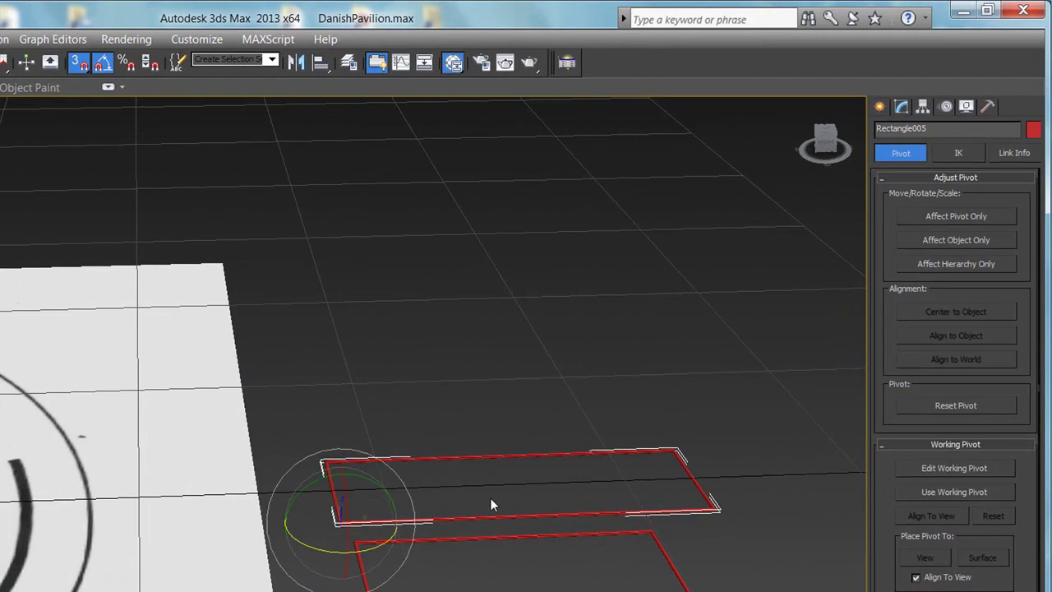
key("s")
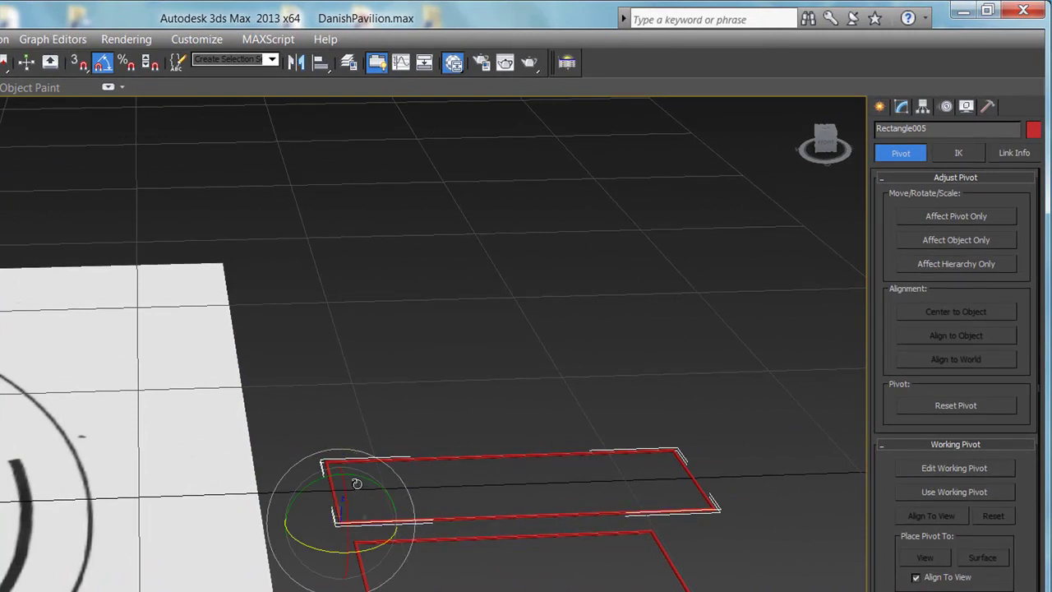
mouse_move(360, 479)
left_mouse_down()
mouse_move(392, 565)
mouse_move(430, 564)
left_mouse_up()
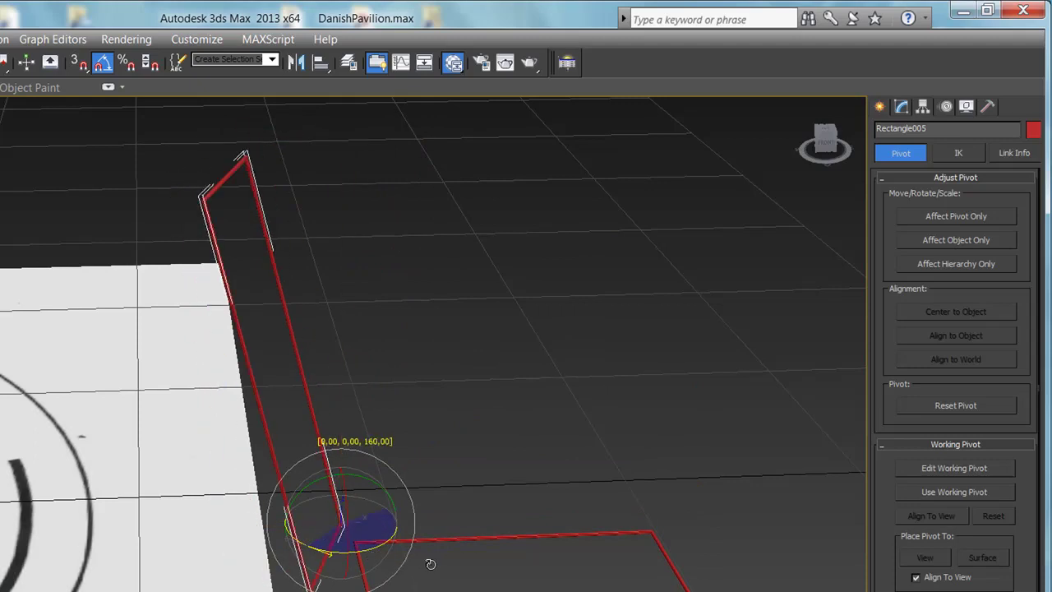
Apply an Extrude modifier to the rectangle, then undo it and orbit the view.
left_click(908, 106)
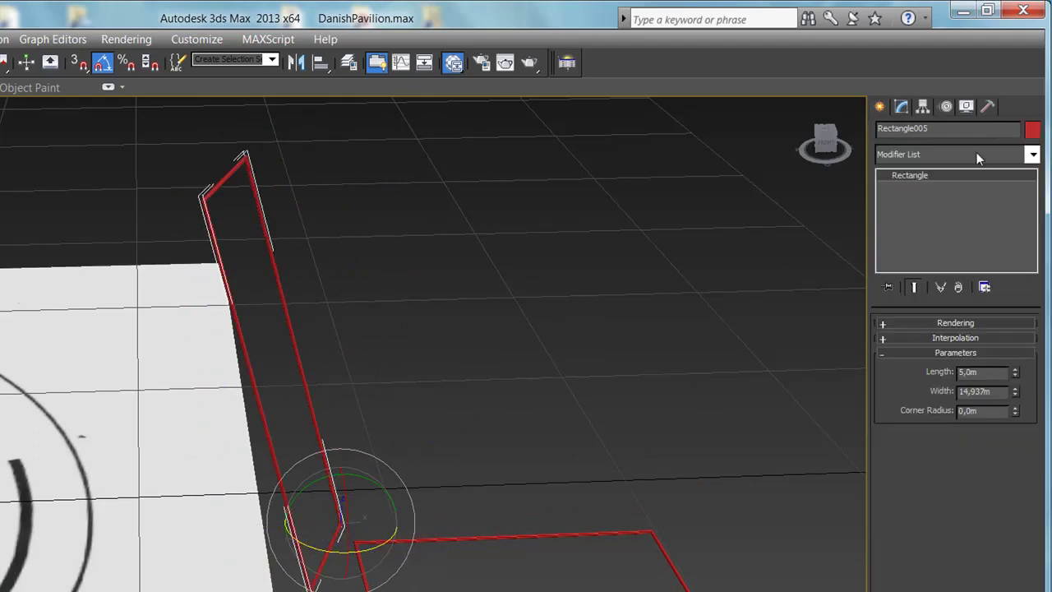
left_click(976, 153)
key("e")
key("x")
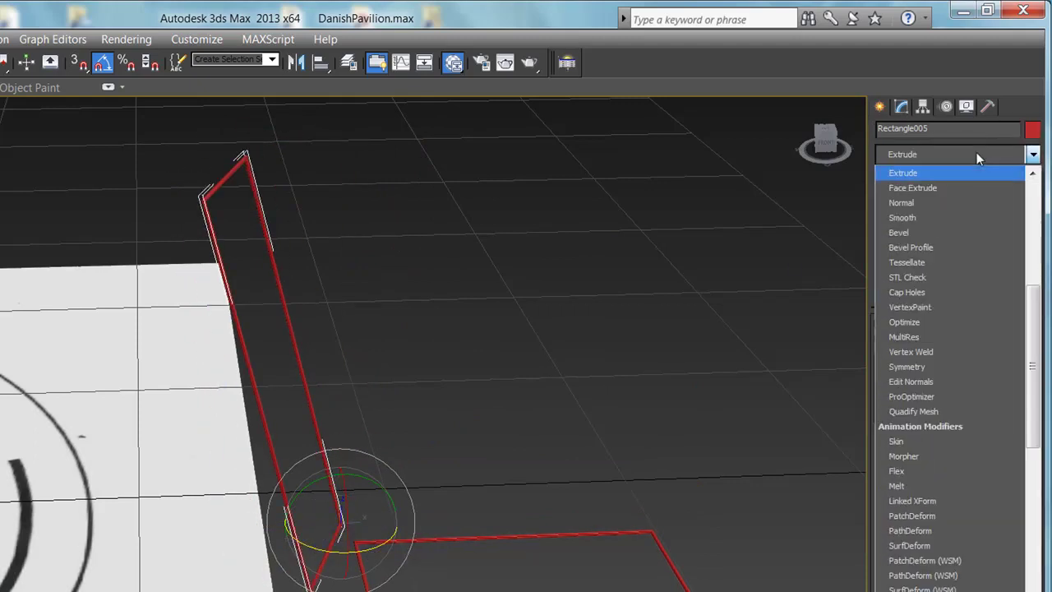
key("Return")
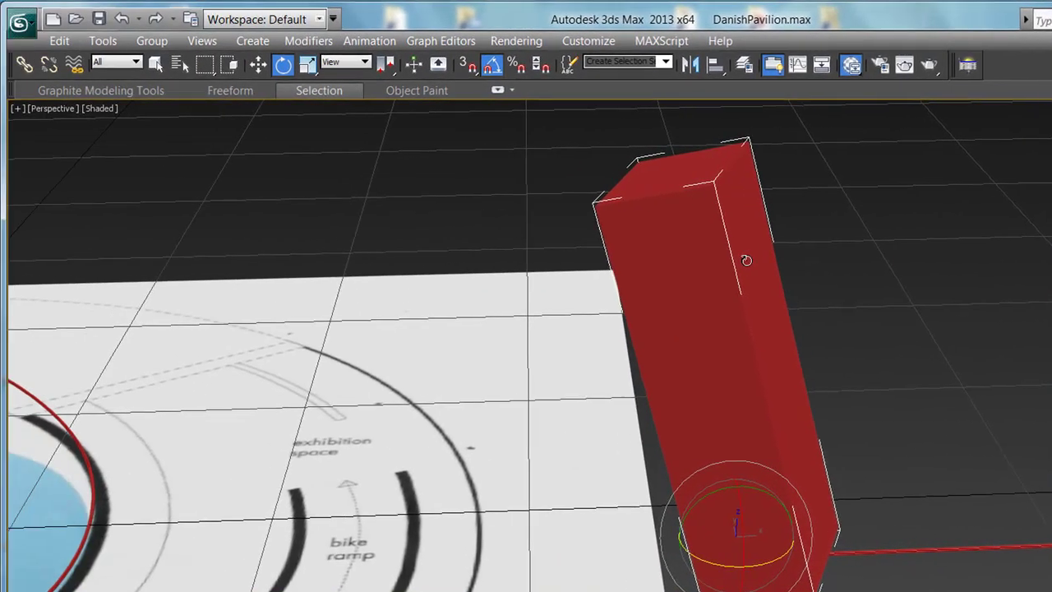
key("ctrl+z")
key("ctrl+z")
key("ctrl+z")
mouse_move(959, 370)
middle_mouse_down("alt")
mouse_move(927, 409)
mouse_move(992, 413)
mouse_move(893, 327)
mouse_move(888, 382)
mouse_move(864, 424)
mouse_move(788, 432)
mouse_move(875, 392)
middle_mouse_up("alt")
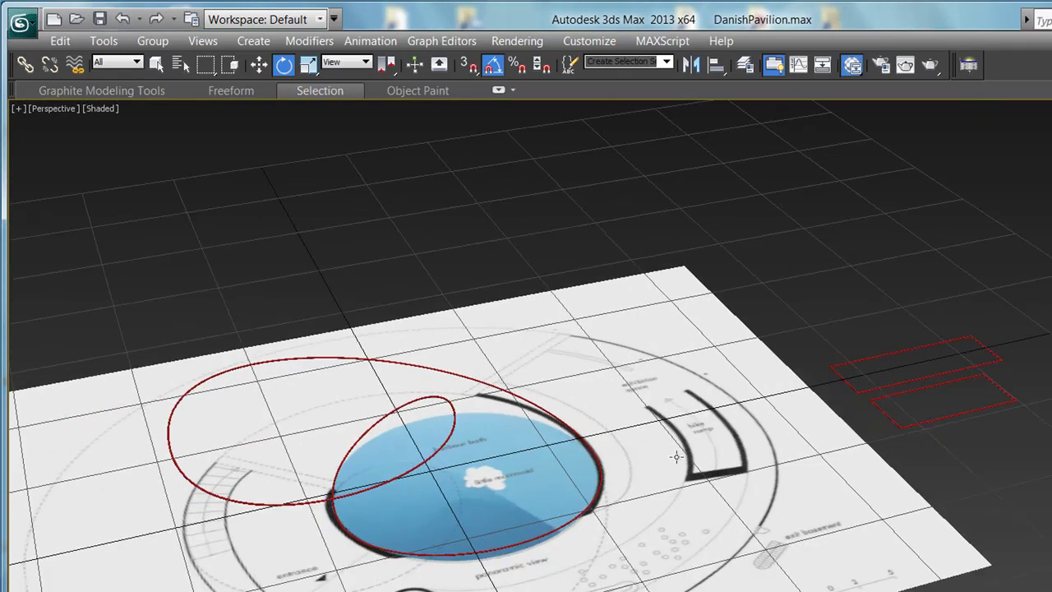
Select the red spiral Line003 and choose Loft under Create > Geometry > Compound Objects.
middle_click_drag(679, 454, 612, 427, "alt")
scroll(395, 271, "up", 3)
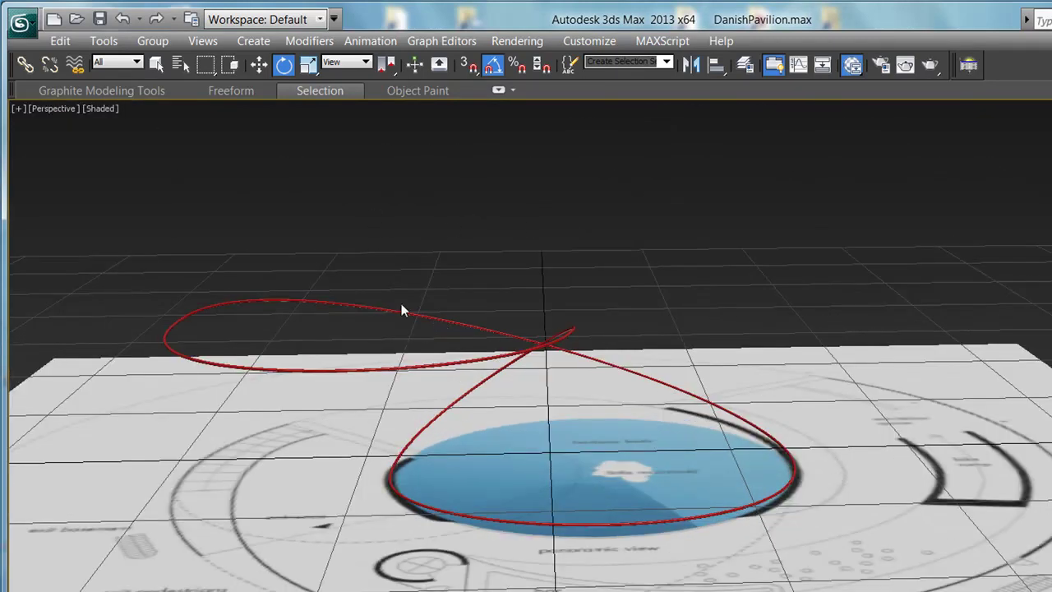
left_click(404, 312)
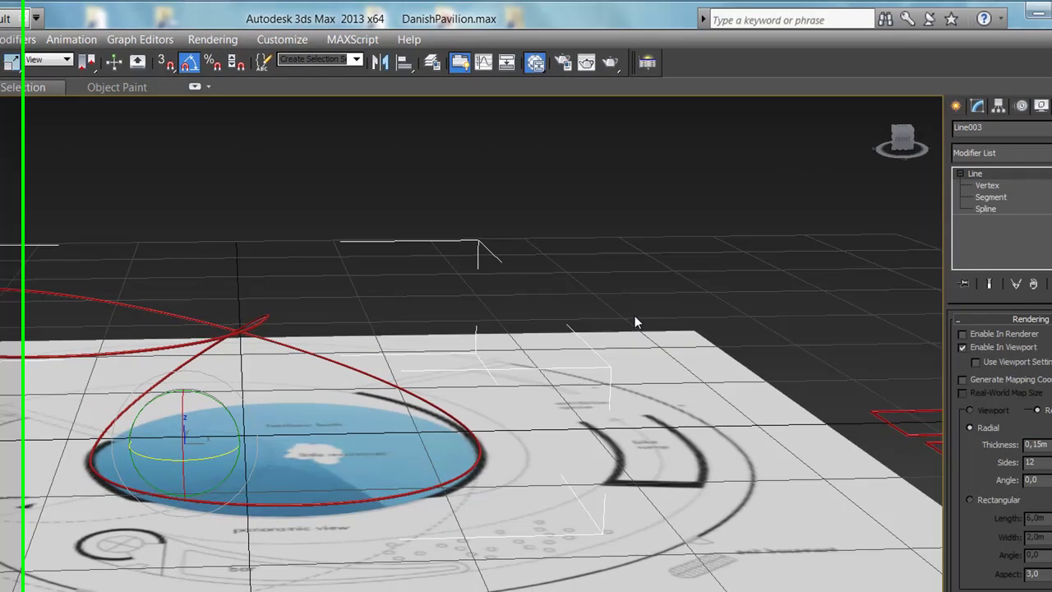
left_click(927, 105)
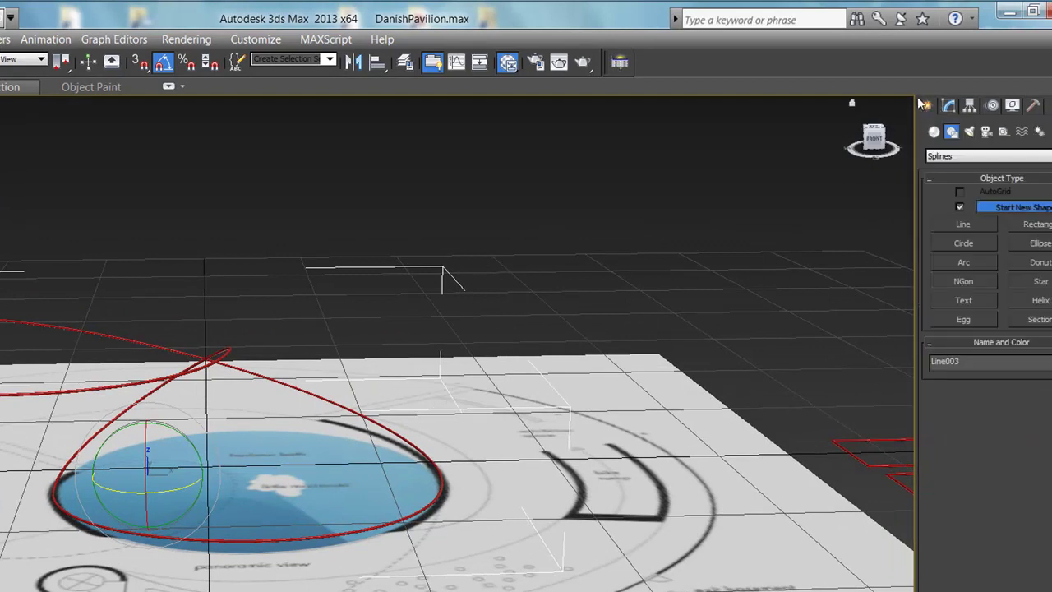
left_click(935, 130)
left_click(970, 156)
left_click(966, 187)
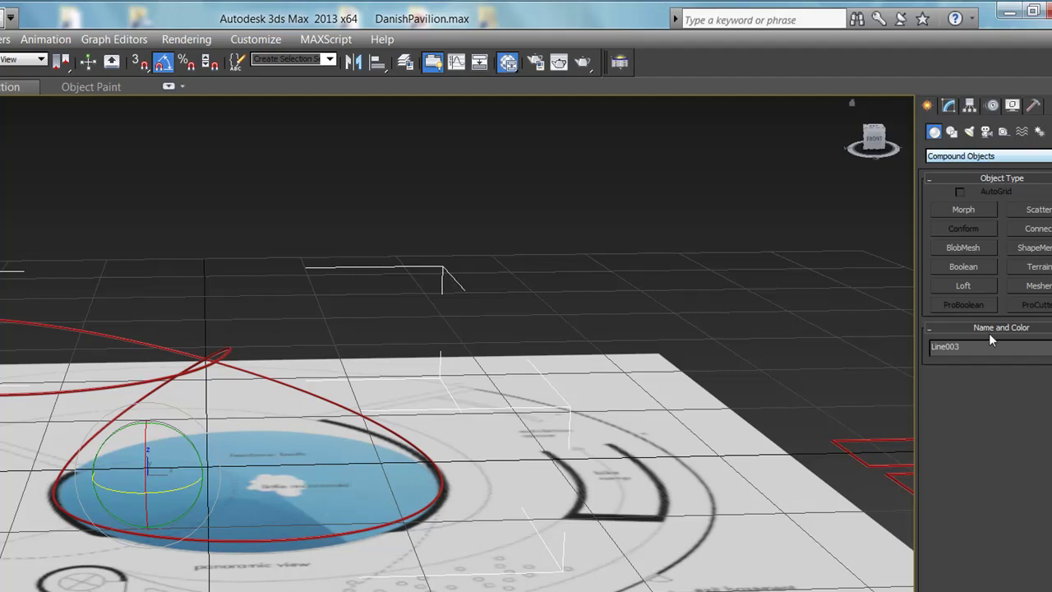
left_click(977, 292)
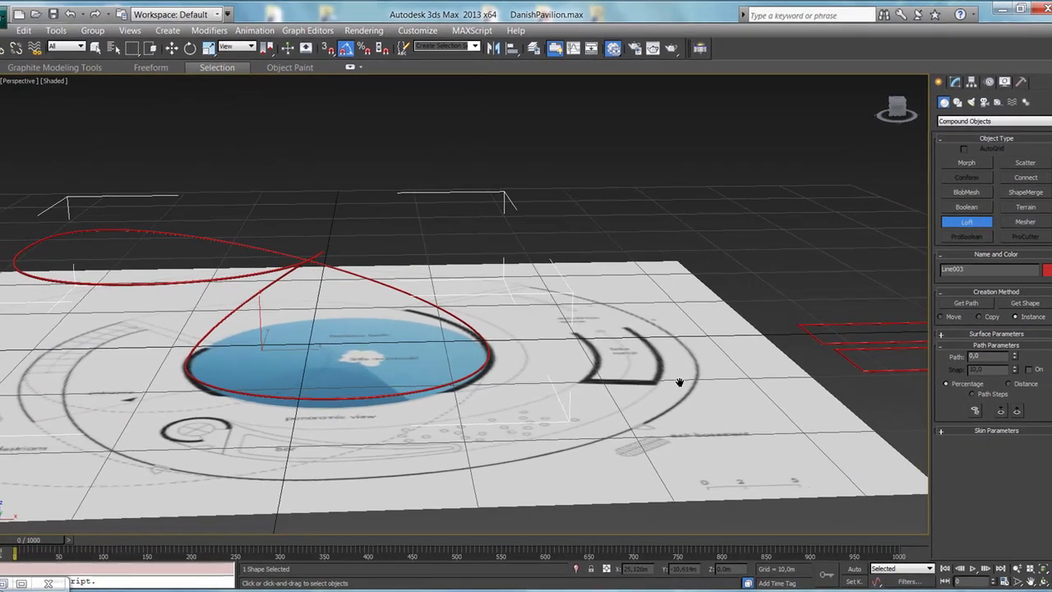
middle_click_drag(681, 383, 688, 402)
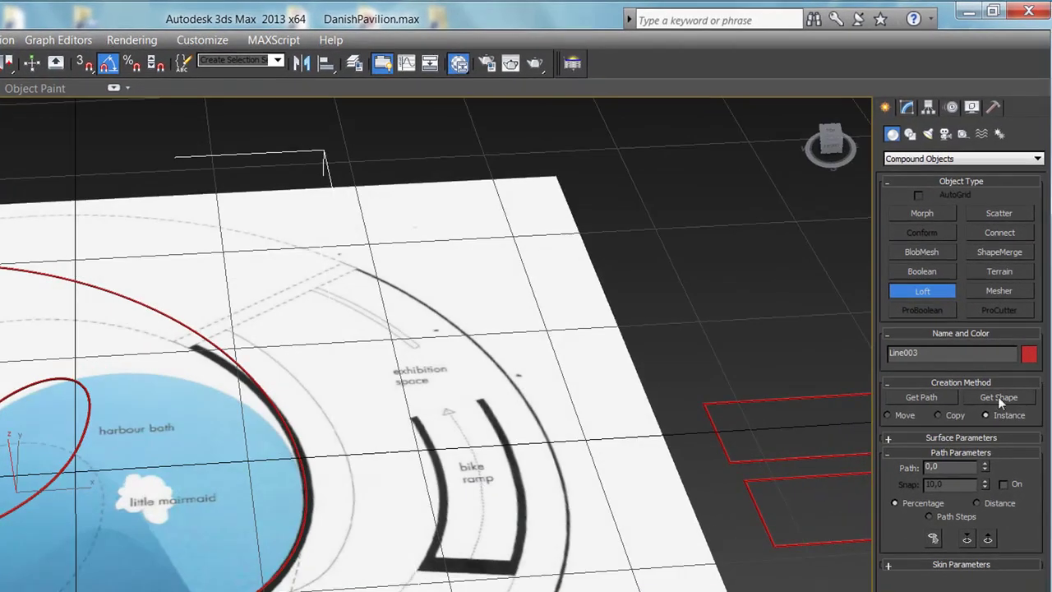
Use Get Shape to loft the rectangle profile along the spiral path, creating the red ramp Loft005.
left_click(999, 398)
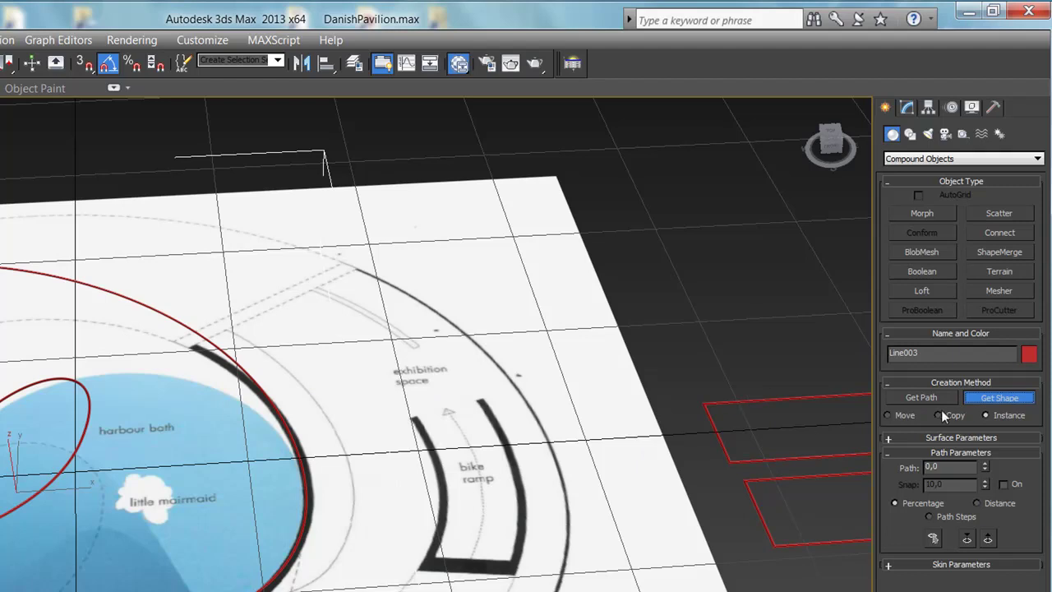
scroll(682, 480, "down", 1)
scroll(638, 450, "down", 1)
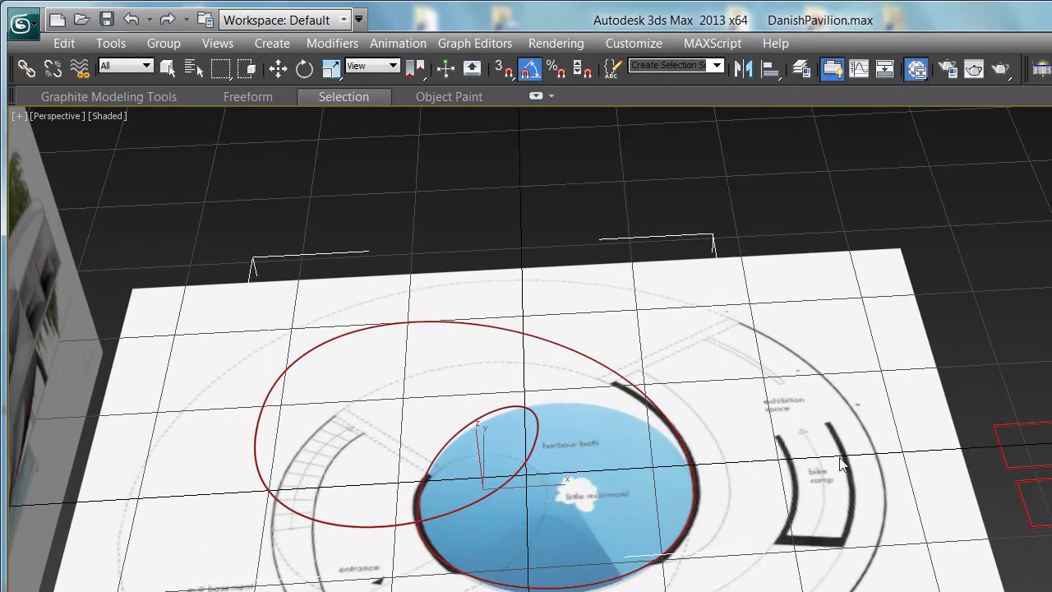
middle_click_drag(872, 522, 790, 427, "alt")
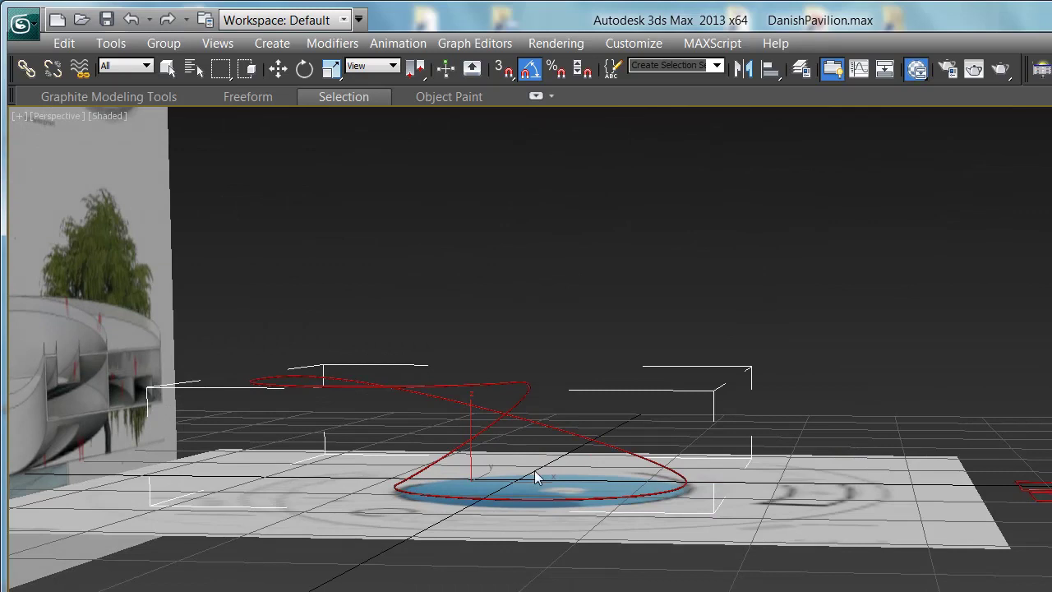
middle_click_drag(537, 477, 566, 484, "alt")
mouse_move(759, 485)
middle_mouse_down("alt")
mouse_move(811, 522)
mouse_move(791, 517)
mouse_move(878, 511)
mouse_move(882, 490)
mouse_move(913, 509)
mouse_move(604, 493)
mouse_move(576, 423)
mouse_move(744, 406)
mouse_move(937, 360)
middle_mouse_up("alt")
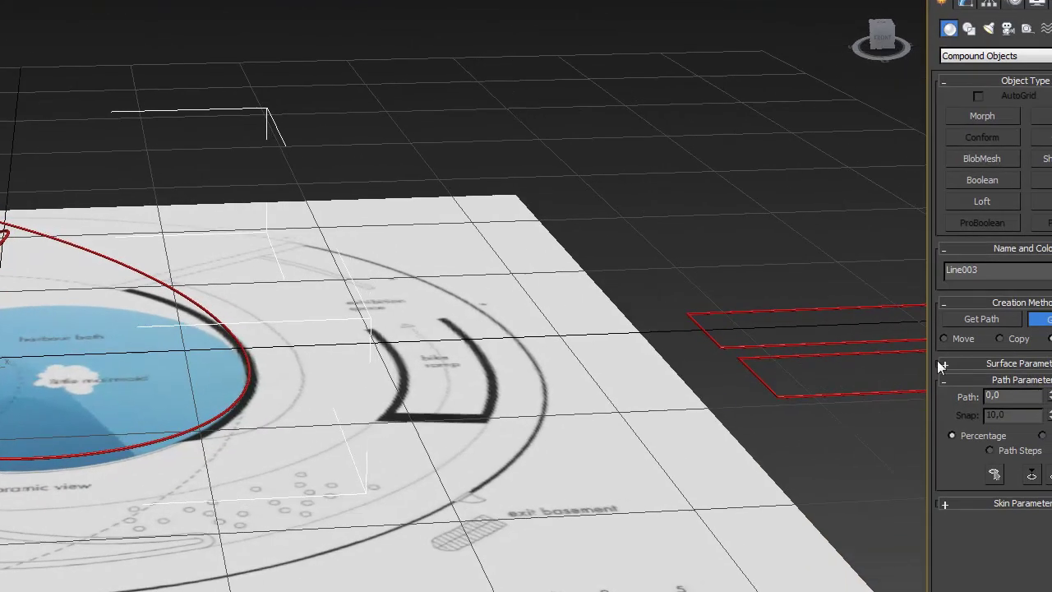
left_click(861, 392)
mouse_move(225, 400)
middle_mouse_down()
mouse_move(444, 434)
mouse_move(406, 548)
mouse_move(456, 456)
mouse_move(661, 421)
mouse_move(542, 461)
mouse_move(594, 441)
mouse_move(637, 473)
middle_mouse_up()
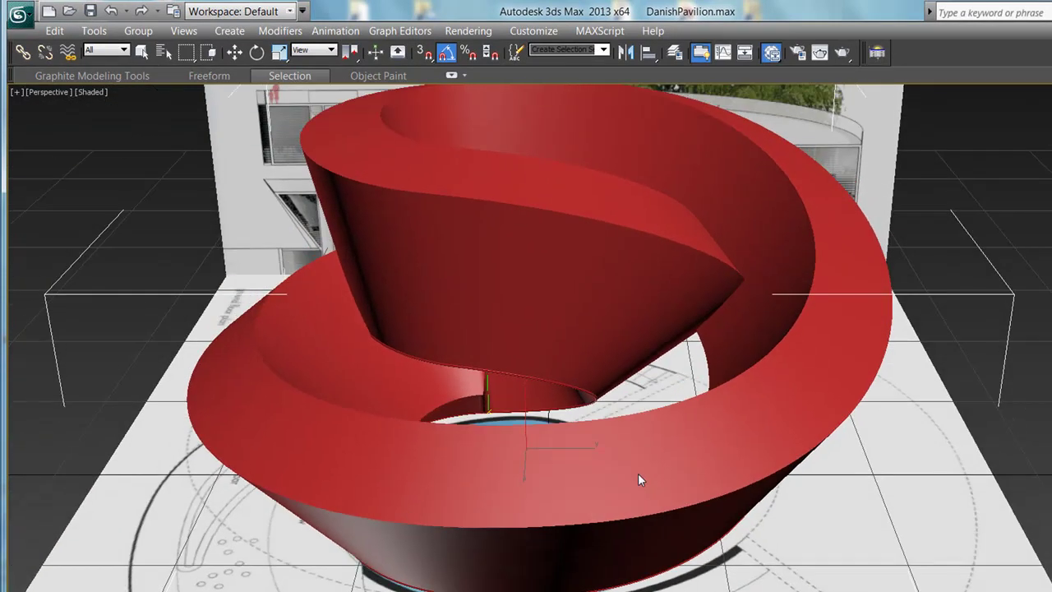
scroll(638, 475, "down", 3)
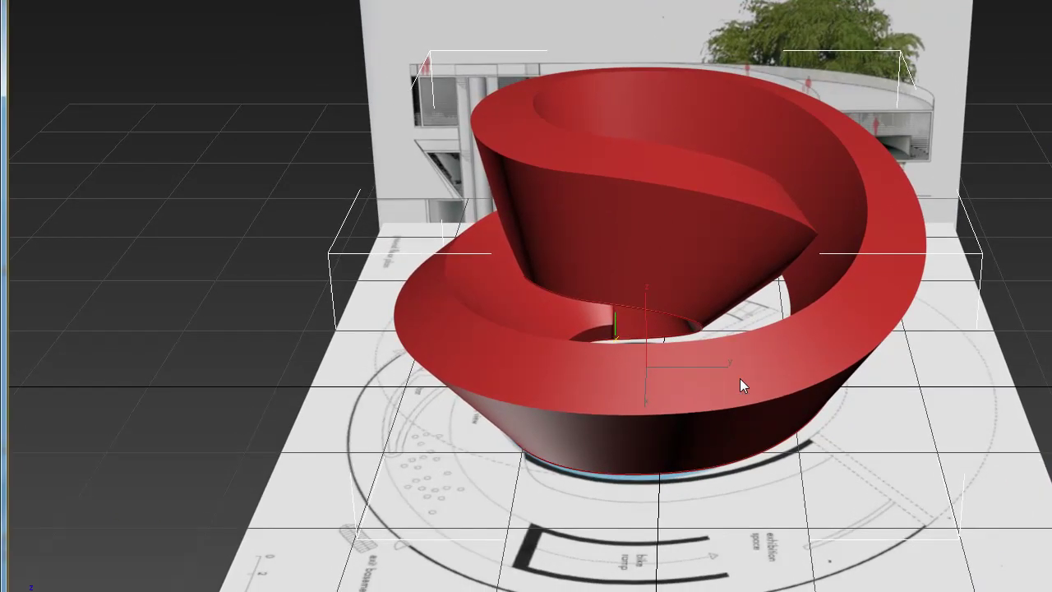
Uncheck Banking in Loft005's Skin Parameters so the profile stays flat along the path.
mouse_move(742, 466)
middle_mouse_down("alt")
mouse_move(687, 419)
mouse_move(350, 416)
mouse_move(380, 411)
middle_mouse_up("alt")
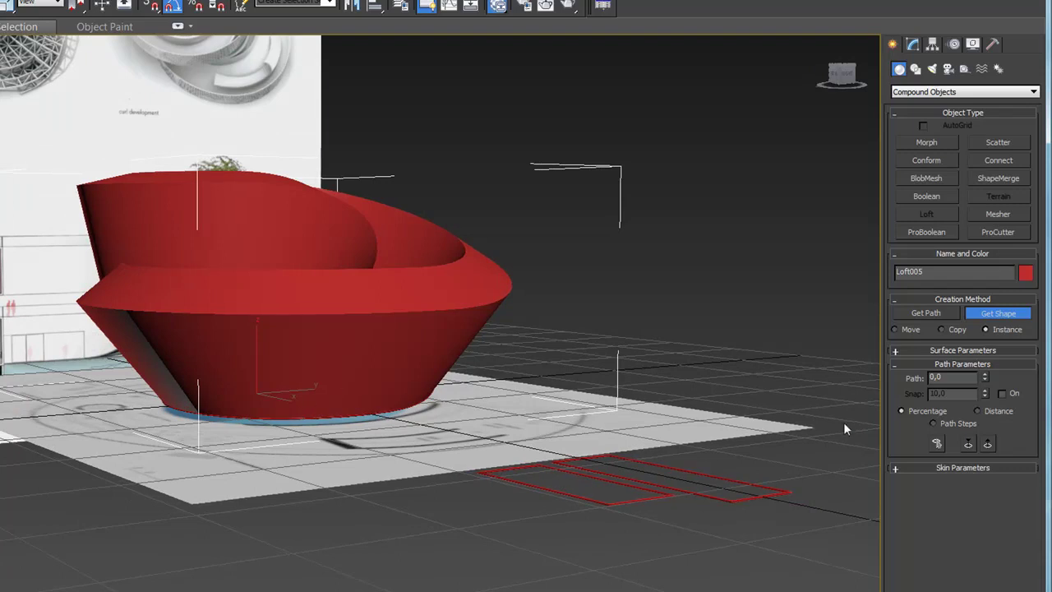
left_click(949, 467)
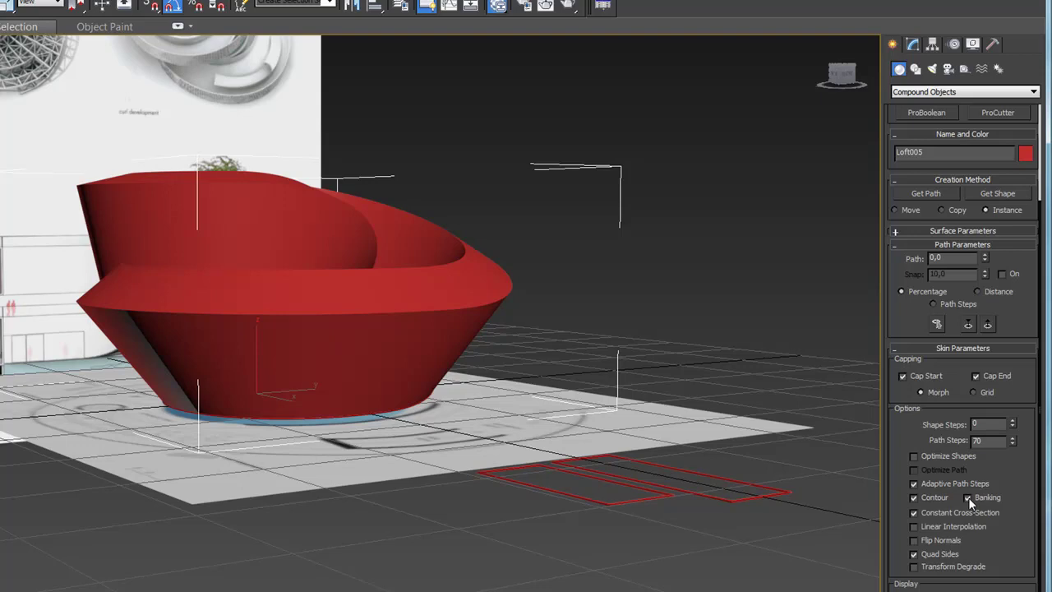
left_click(968, 497)
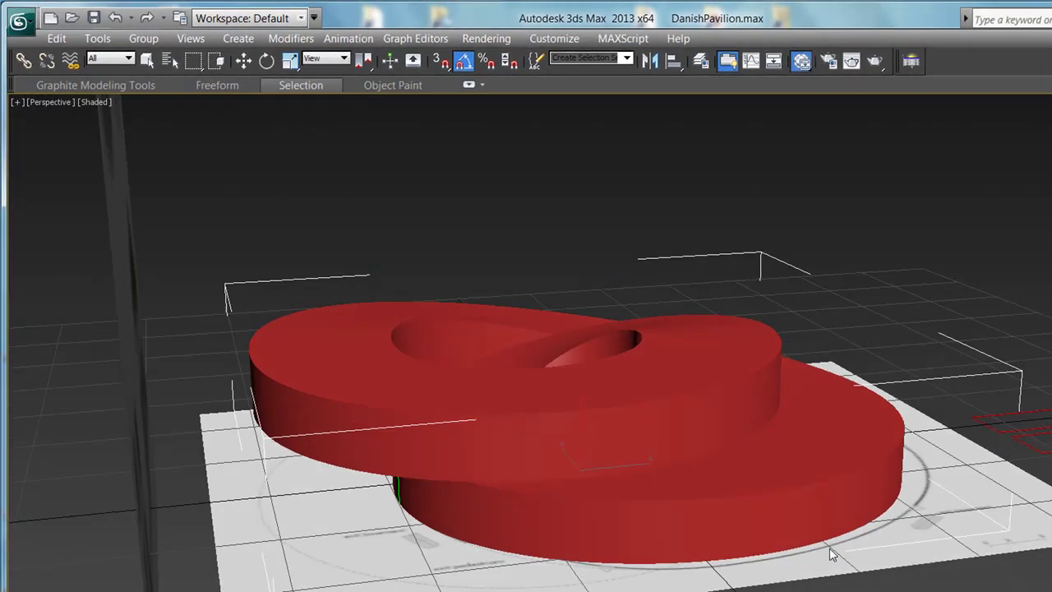
Display Loft005 with edged faces, then as wireframe, and zoom out to inspect its mesh density.
mouse_move(810, 557)
middle_mouse_down("alt")
mouse_move(733, 552)
mouse_move(853, 557)
mouse_move(715, 547)
middle_mouse_up("alt")
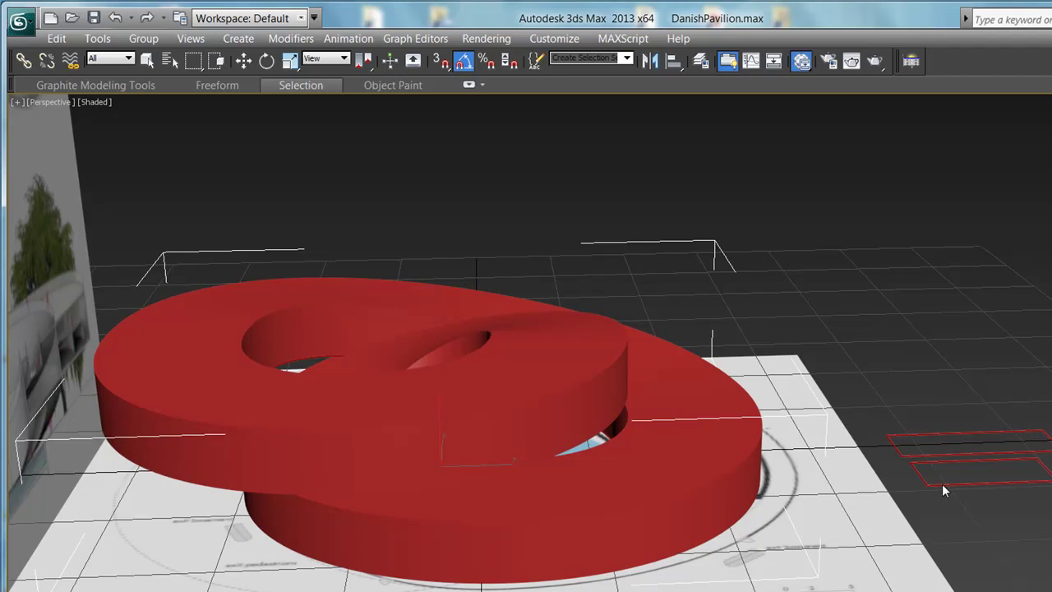
mouse_move(913, 513)
middle_mouse_down("alt")
mouse_move(707, 546)
mouse_move(772, 575)
mouse_move(925, 524)
mouse_move(840, 507)
mouse_move(854, 500)
mouse_move(809, 513)
mouse_move(950, 442)
mouse_move(971, 464)
middle_mouse_up("alt")
scroll(809, 514, "up", 3)
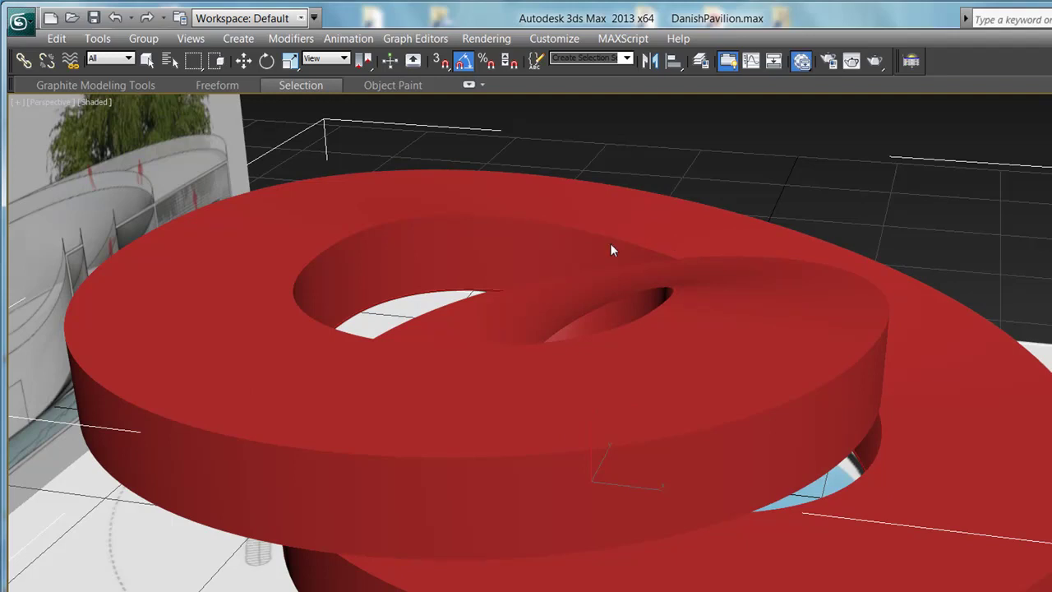
key("F4")
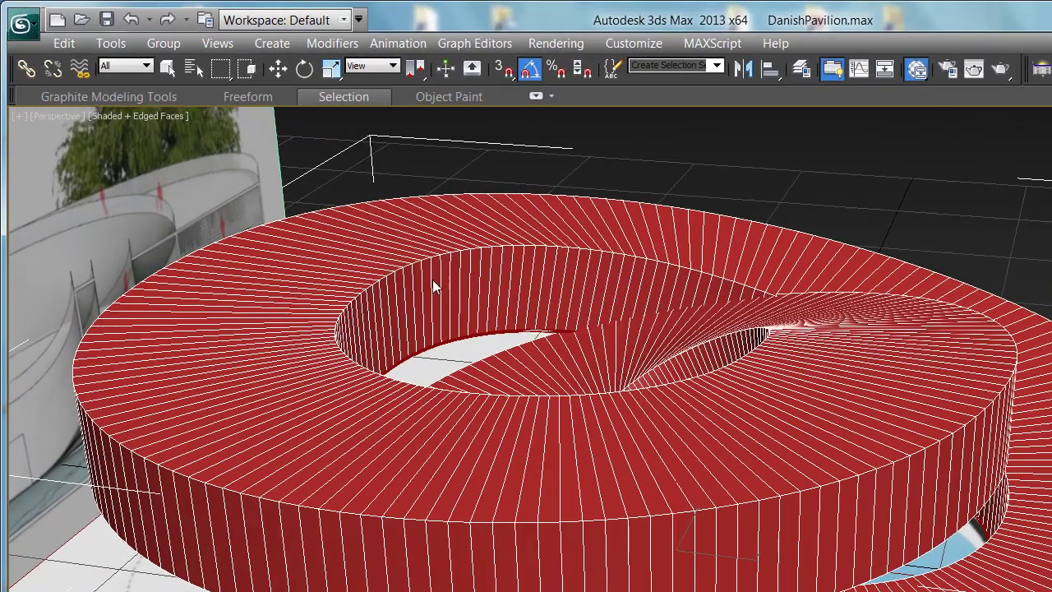
mouse_move(432, 279)
middle_mouse_down()
mouse_move(561, 444)
mouse_move(605, 425)
mouse_move(759, 404)
middle_mouse_up()
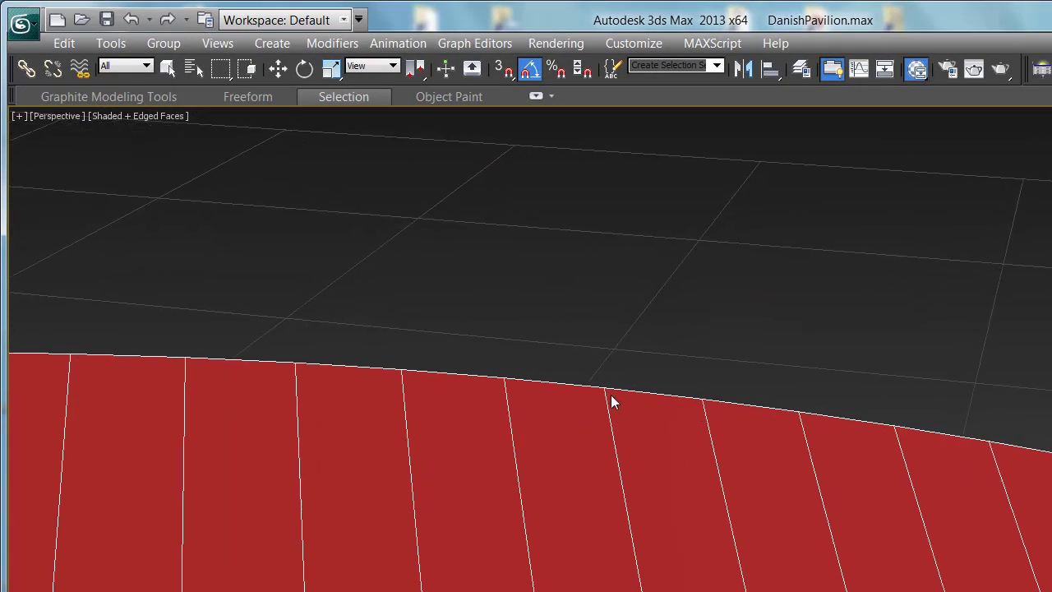
key("F3")
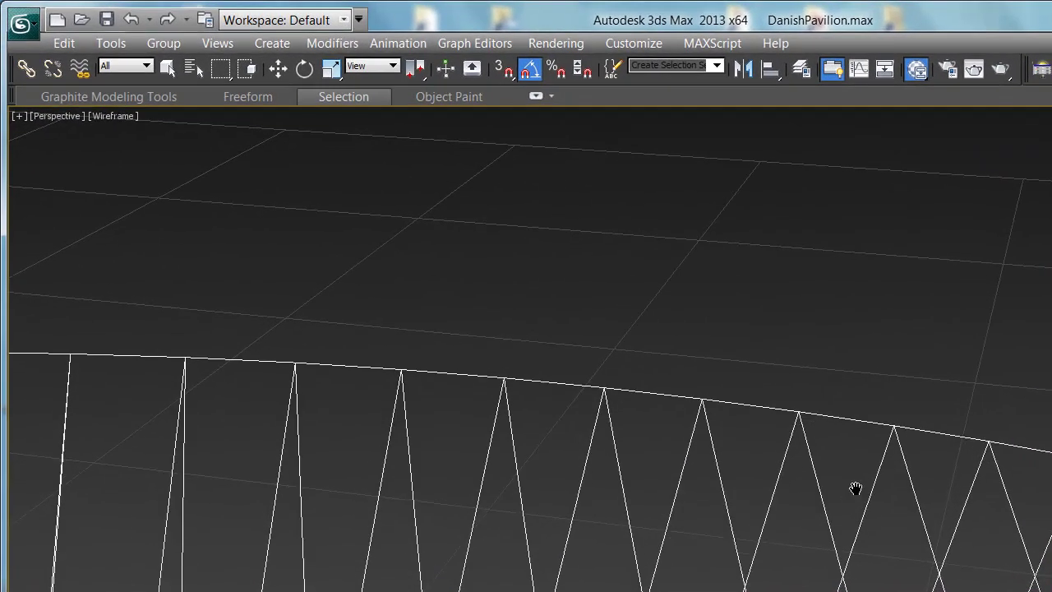
scroll(887, 446, "down", 5)
scroll(887, 446, "down", 3)
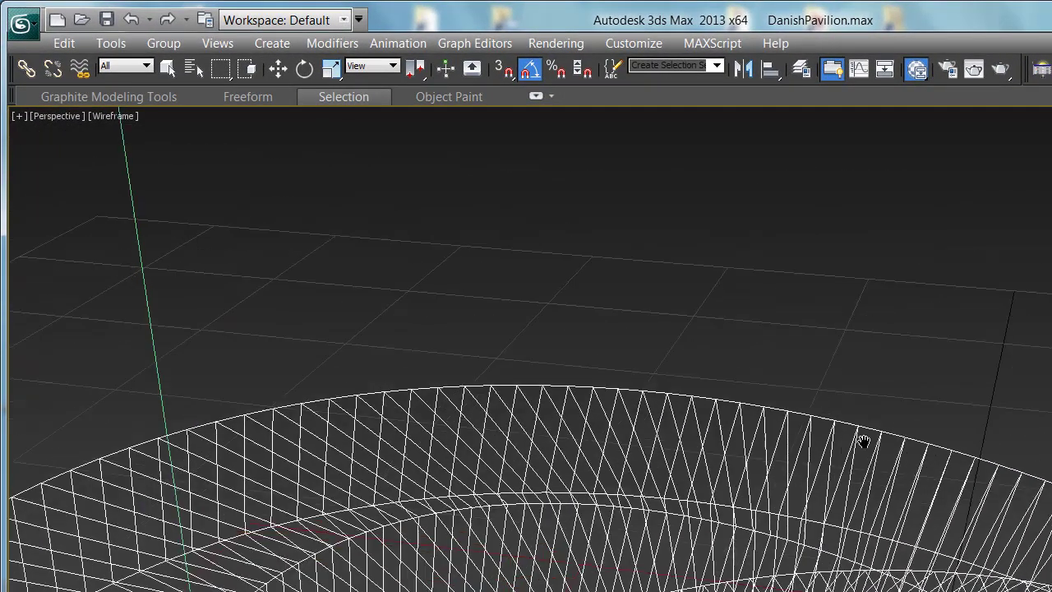
scroll(886, 380, "down", 2)
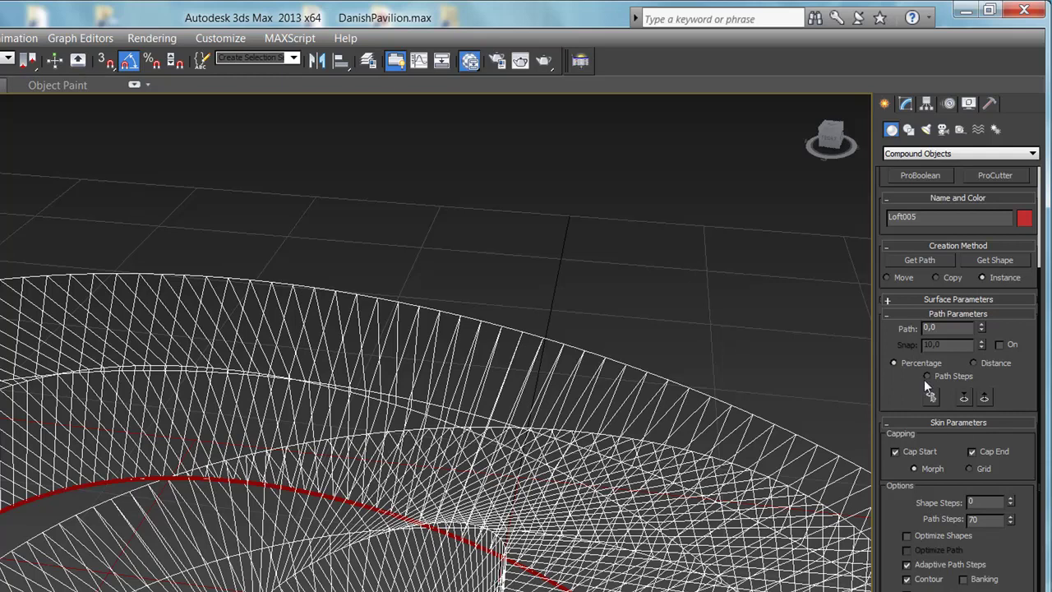
Set Loft005's Path Steps to 5 and orbit over the coarser mesh.
double_click(971, 518)
type("5")
key("Return")
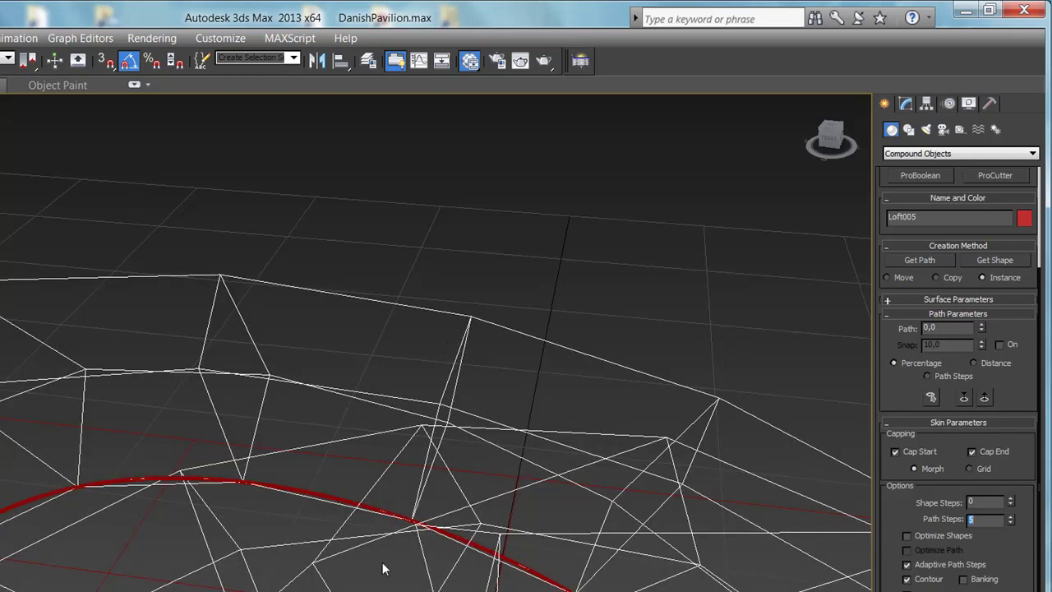
scroll(393, 427, "down", 3)
scroll(393, 427, "down", 2)
middle_click_drag(442, 486, 460, 520, "alt")
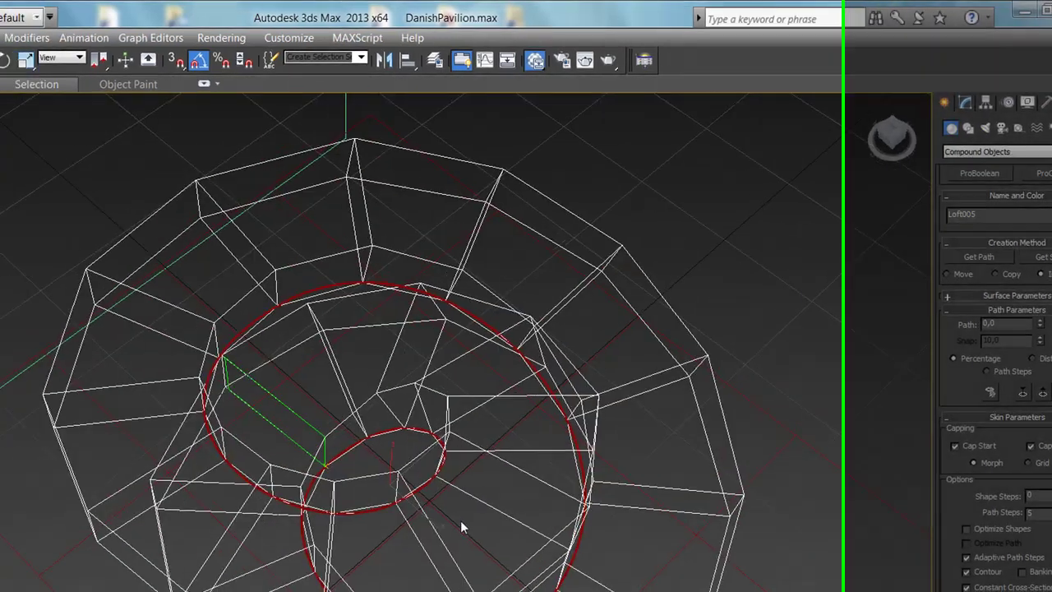
mouse_move(691, 503)
middle_mouse_down("alt")
mouse_move(709, 531)
mouse_move(780, 404)
mouse_move(747, 308)
middle_mouse_up("alt")
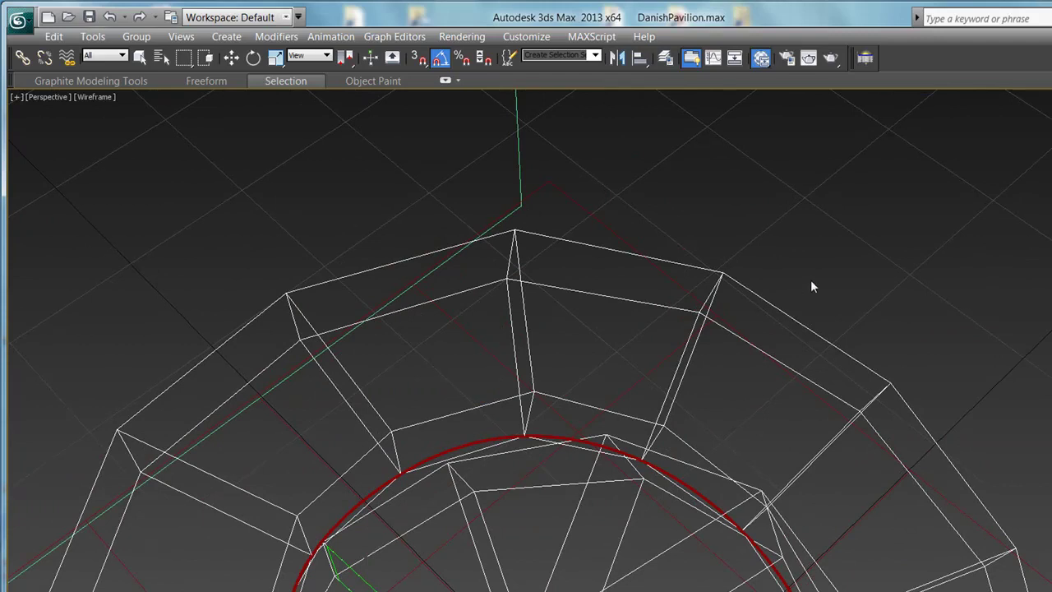
Return the viewport to shaded display with mesh edges hidden.
middle_click_drag(644, 214, 643, 270, "alt")
scroll(575, 263, "up", 3)
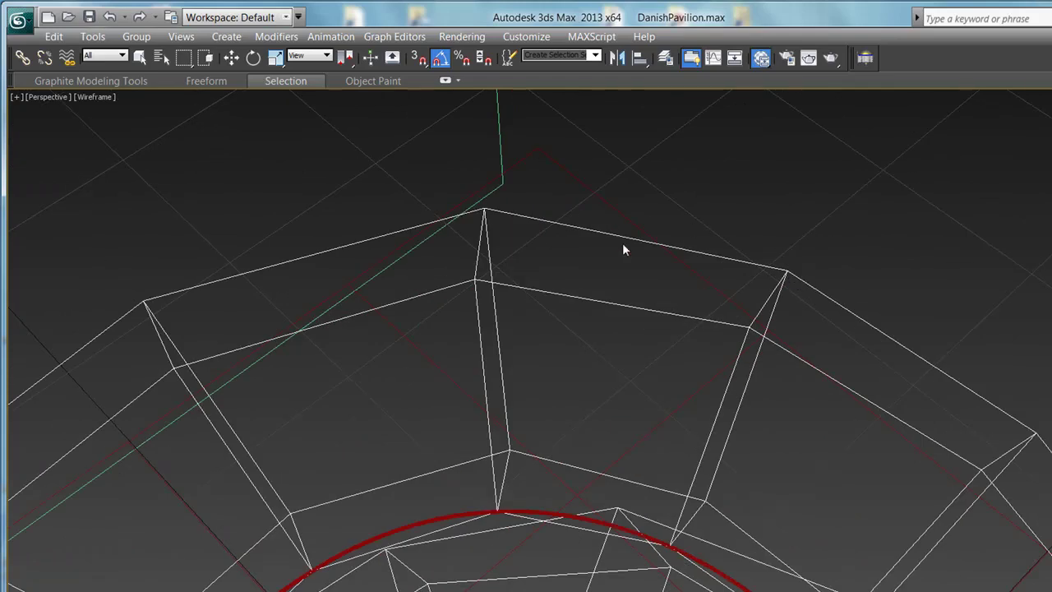
mouse_move(448, 261)
middle_mouse_down()
mouse_move(586, 256)
mouse_move(667, 389)
middle_mouse_up()
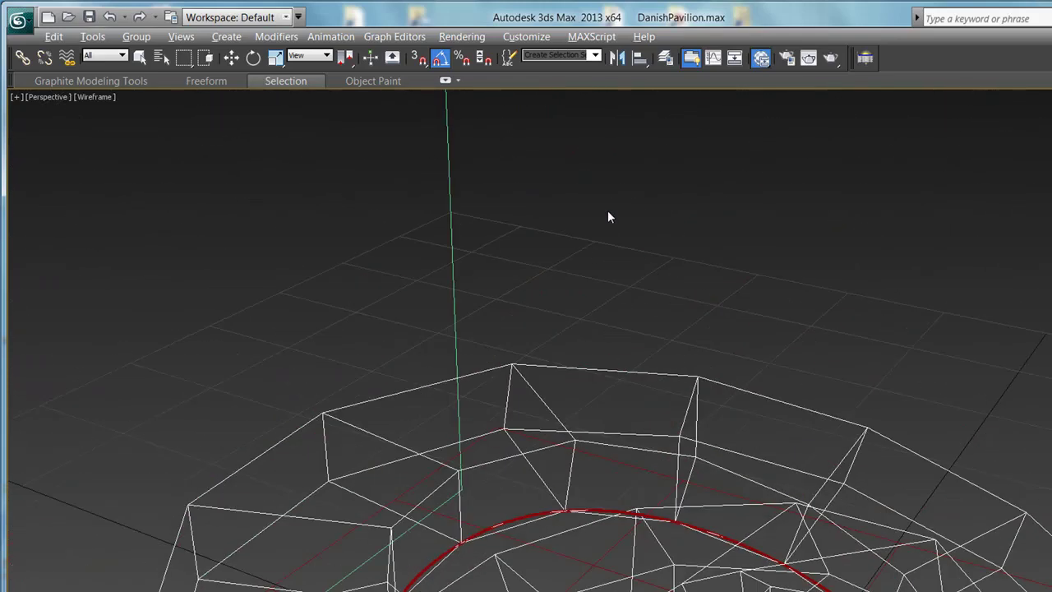
key("F3")
mouse_move(673, 344)
middle_mouse_down("alt")
mouse_move(695, 420)
mouse_move(706, 392)
mouse_move(668, 433)
mouse_move(678, 389)
mouse_move(687, 392)
middle_mouse_up("alt")
key("F4")
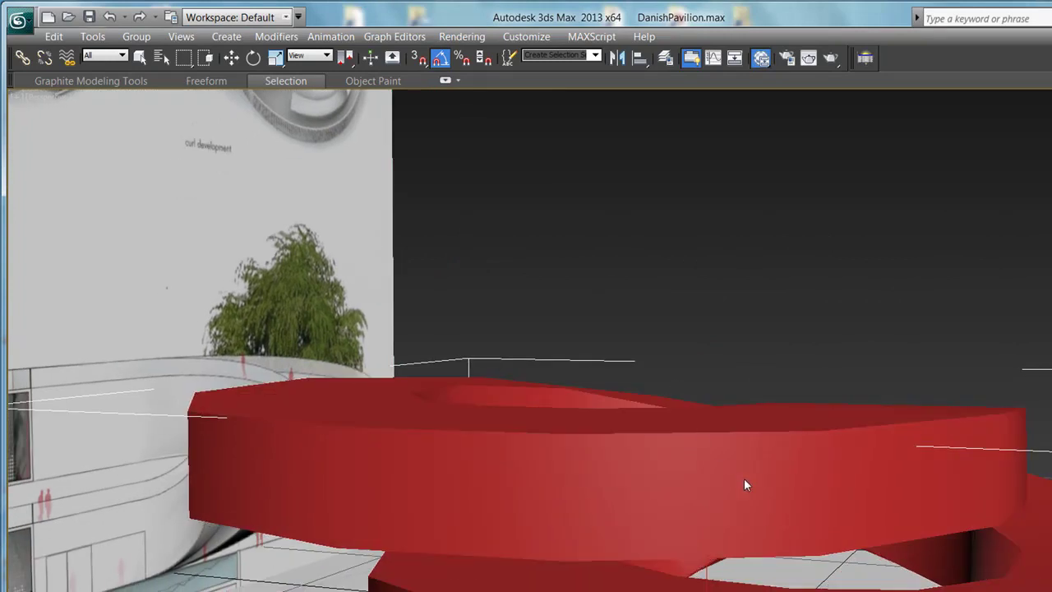
Turn edged faces back on and view the loft as a shaded red solid.
key("F4")
key("F4")
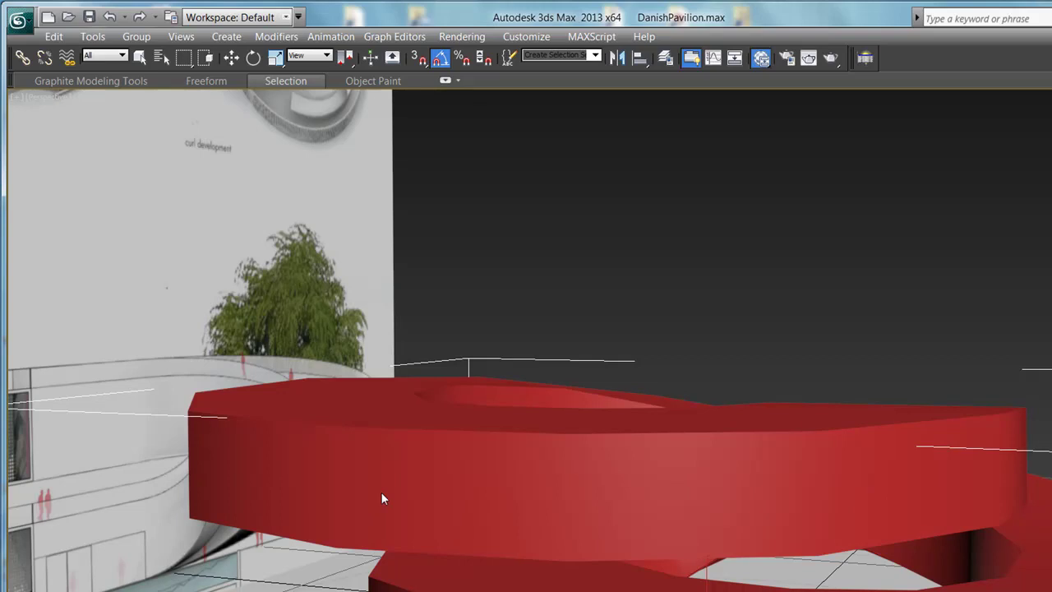
middle_click_drag(374, 478, 367, 519, "alt")
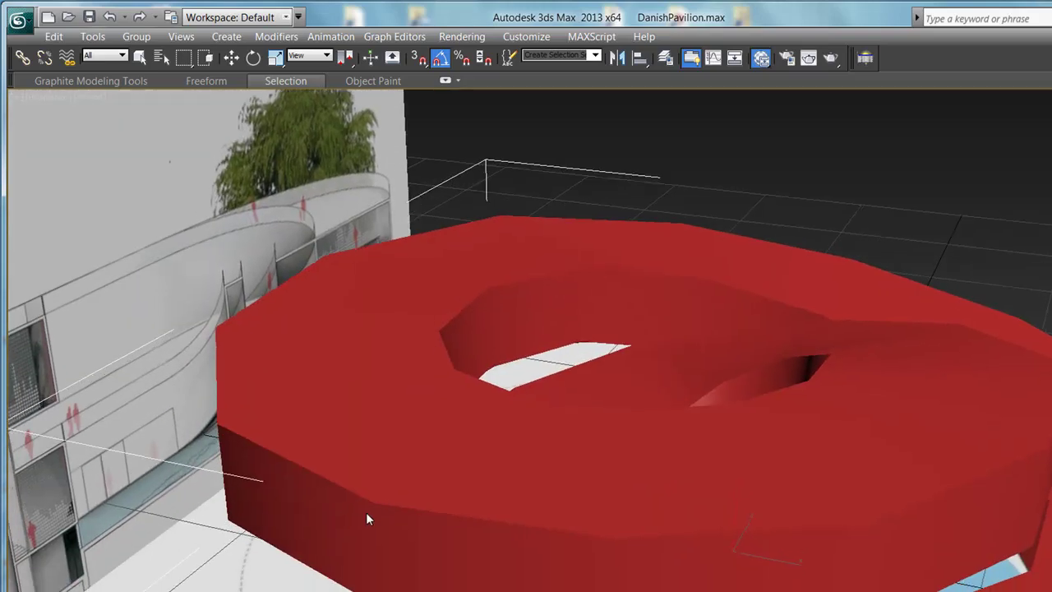
middle_click_drag(552, 530, 660, 500, "alt")
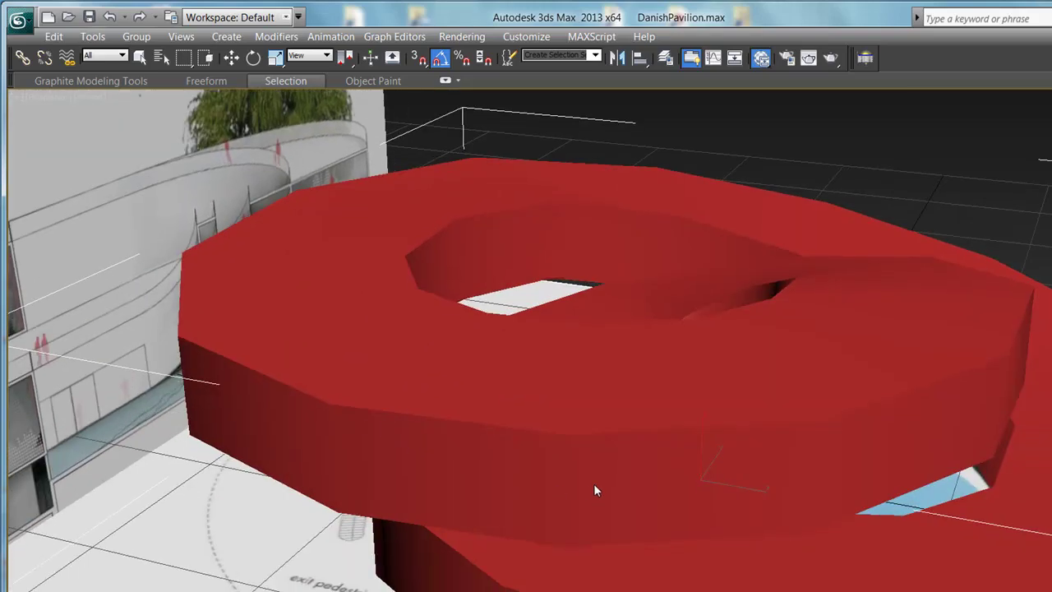
middle_click_drag(595, 490, 569, 495)
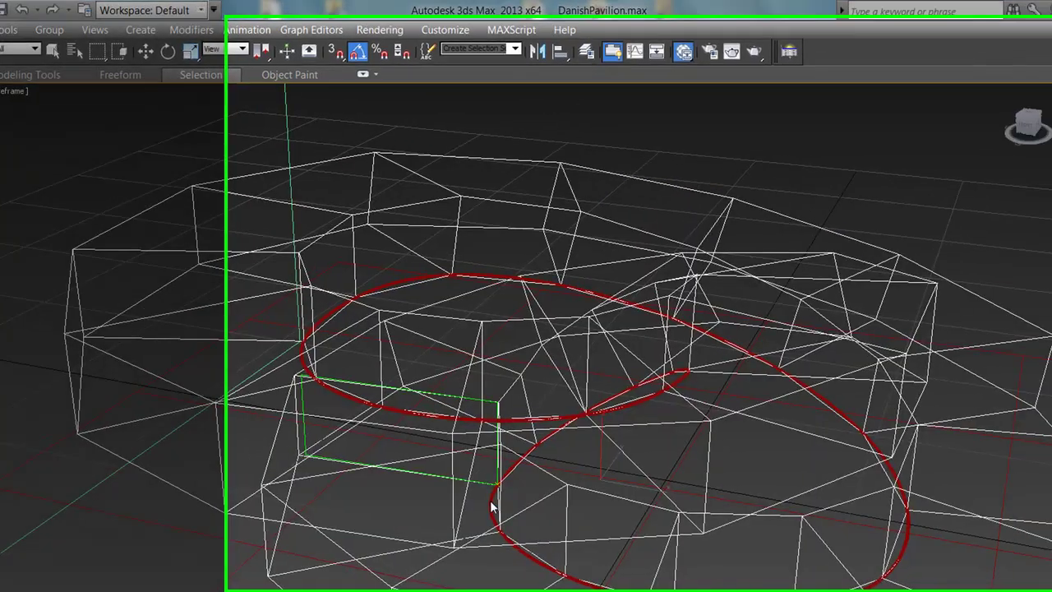
key("F3")
key("F3")
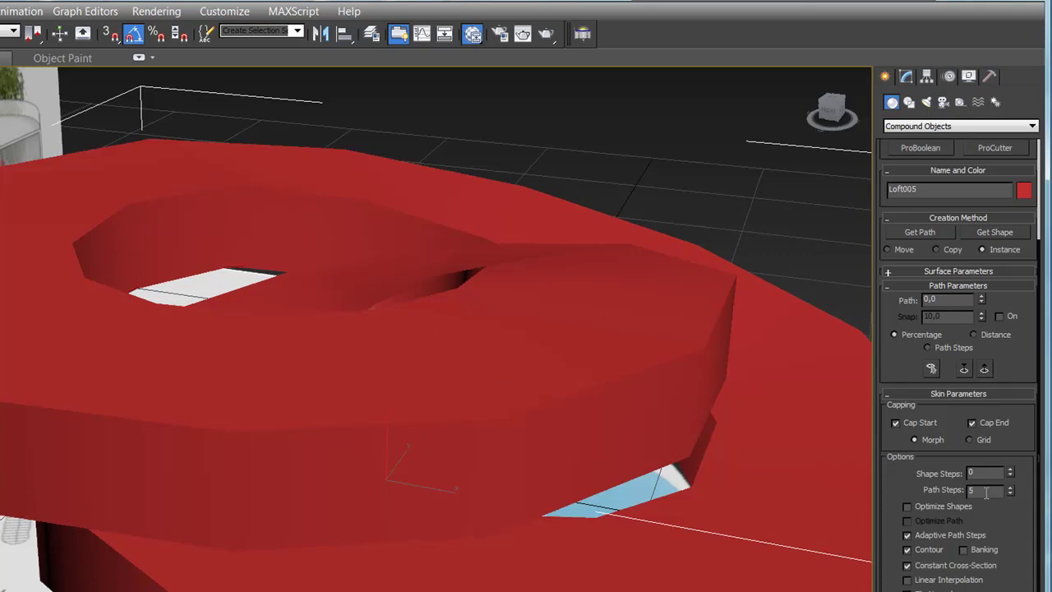
Set Path Steps to 12, then lower it a few steps with the spinner.
left_click_drag(986, 494, 966, 494)
type("12")
key("Return")
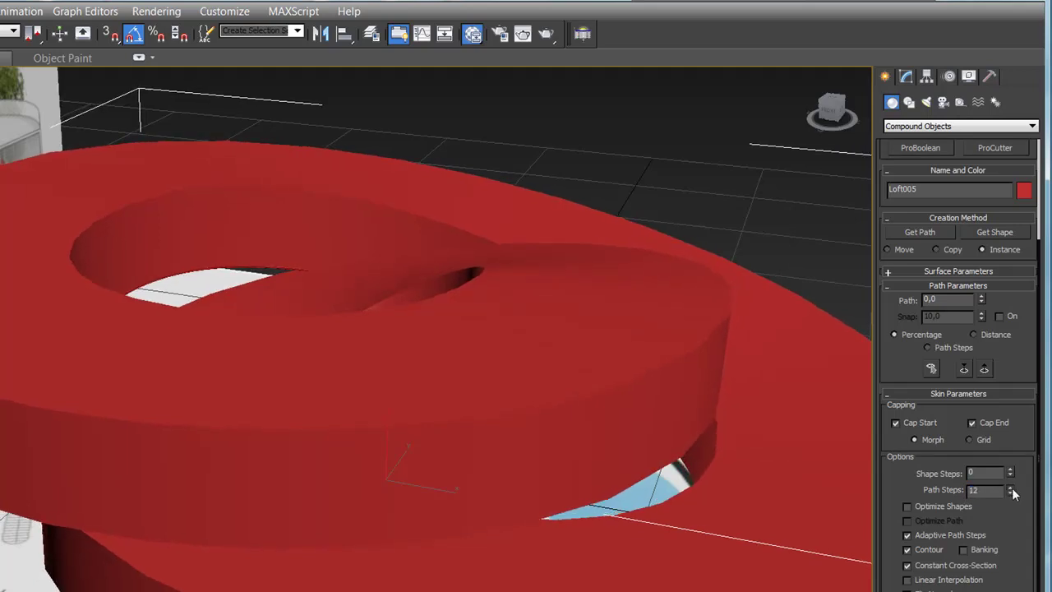
left_click(1011, 491)
left_click(1011, 491)
left_click(1012, 491)
left_click(1012, 491)
left_click(1012, 491)
left_click(1012, 491)
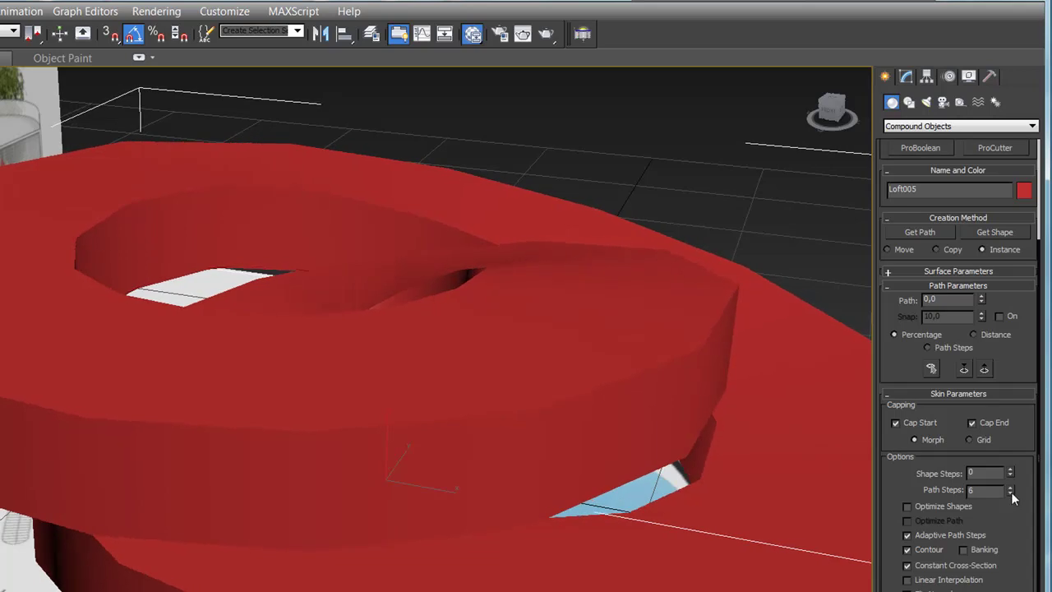
Raise Path Steps repeatedly with the spinner and switch the view to wireframe.
left_click(1011, 486)
left_click(1010, 486)
left_click(1011, 485)
left_click(1010, 486)
left_click(1011, 486)
left_click(1011, 486)
left_click(1010, 485)
left_click(1010, 486)
left_click(1011, 486)
left_click(1011, 485)
left_click(1011, 486)
left_click(1010, 485)
left_click(1010, 485)
left_click(1010, 486)
key("F3")
left_click(1011, 486)
left_click(1010, 486)
left_click(1010, 486)
left_click(1011, 487)
left_click(1011, 487)
left_click(1011, 487)
left_click(1011, 487)
left_click(1011, 487)
left_click(1011, 487)
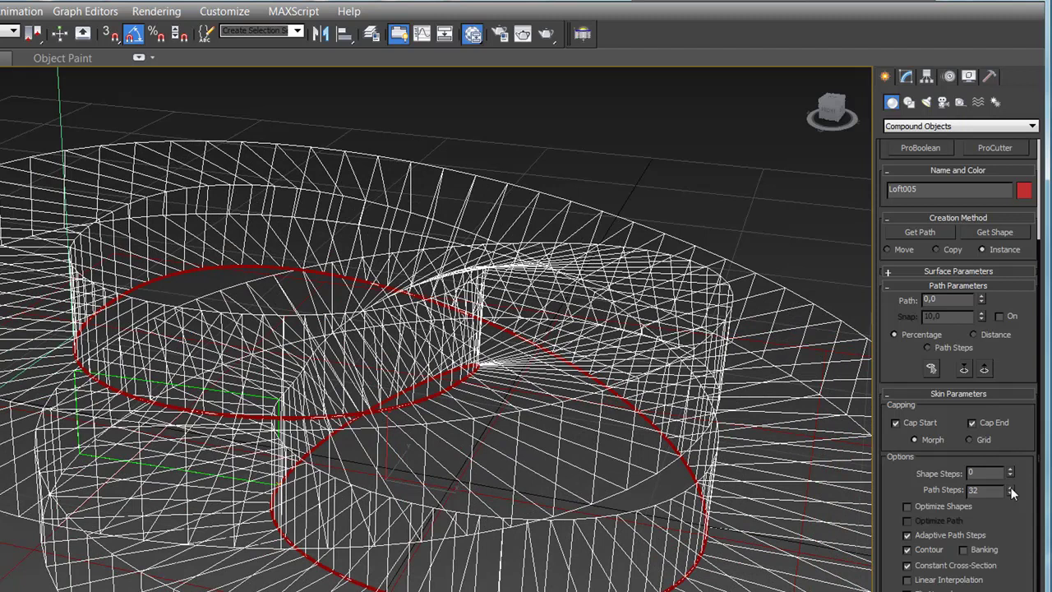
Bring Path Steps to 40, then drag the spinner up to 91.
left_click(1010, 487)
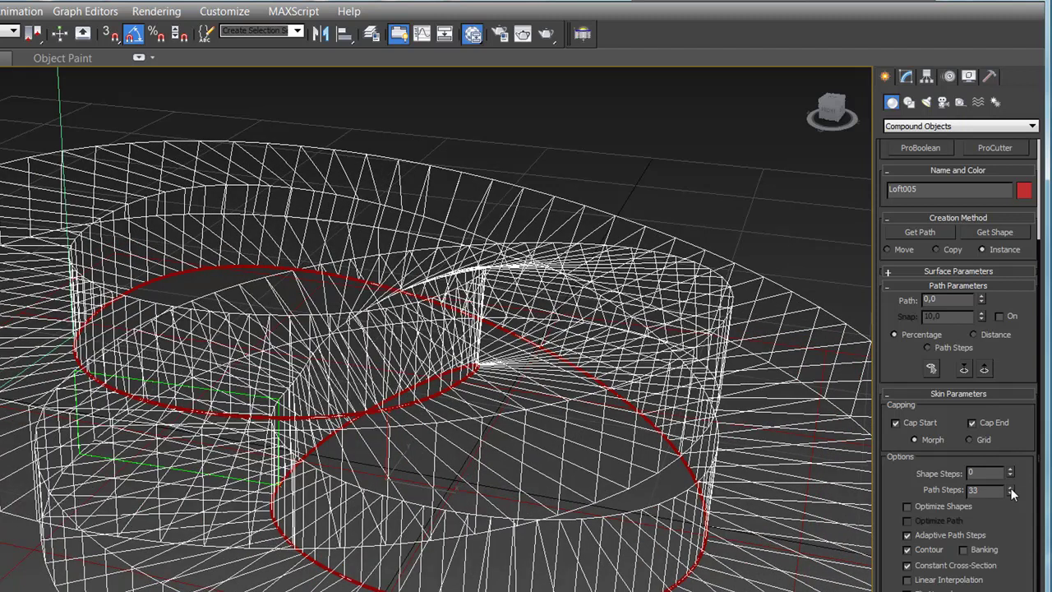
left_click(1010, 487)
left_click(1010, 487)
left_click(1011, 489)
left_click(1010, 489)
left_click(1010, 489)
left_click(1012, 489)
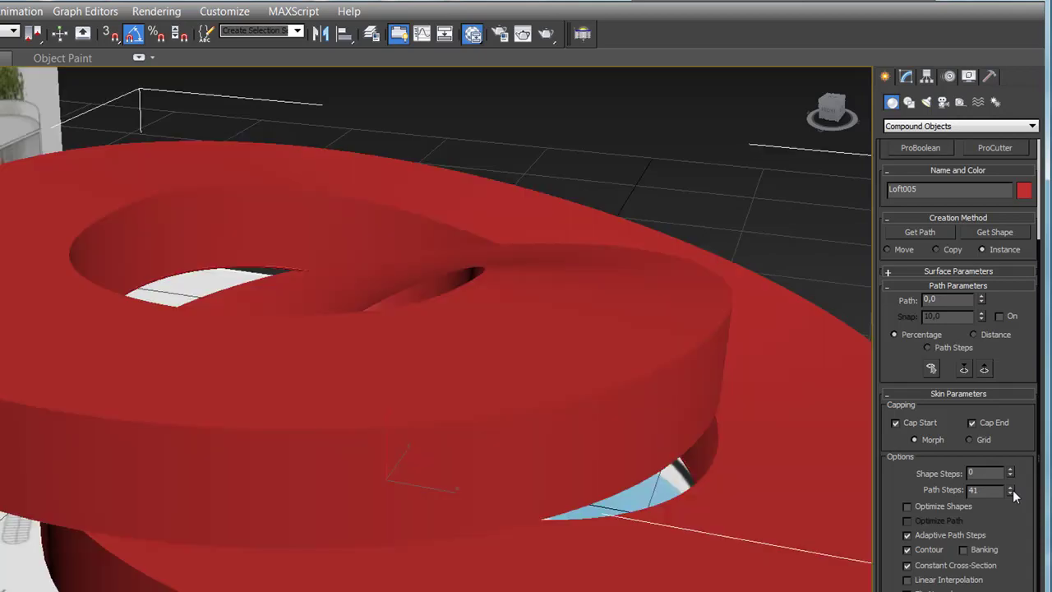
left_click(1012, 490)
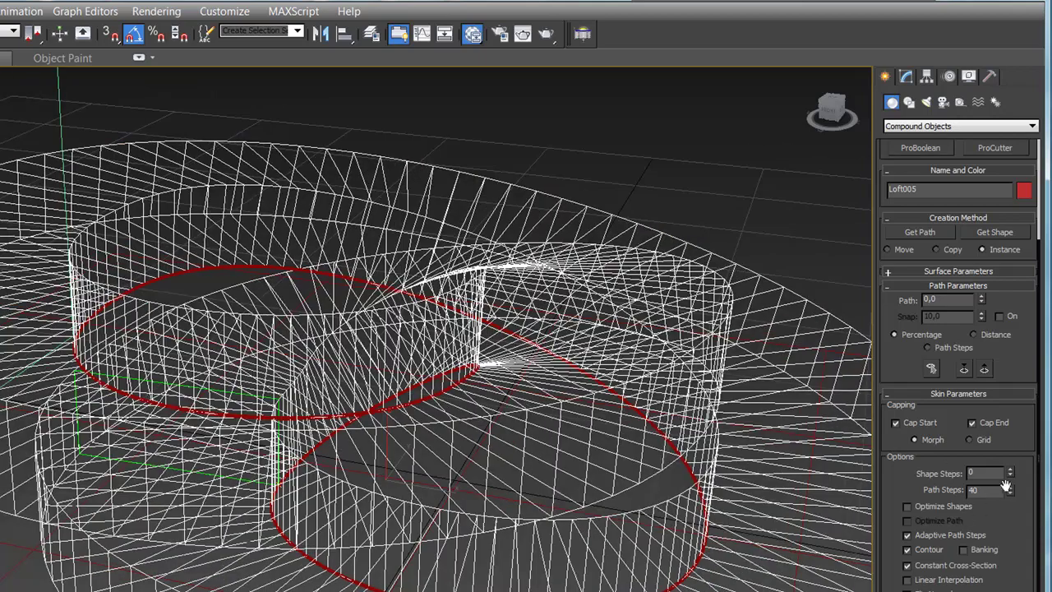
left_click_drag(1009, 487, 1009, 510)
left_click_drag(1009, 506, 1013, 506)
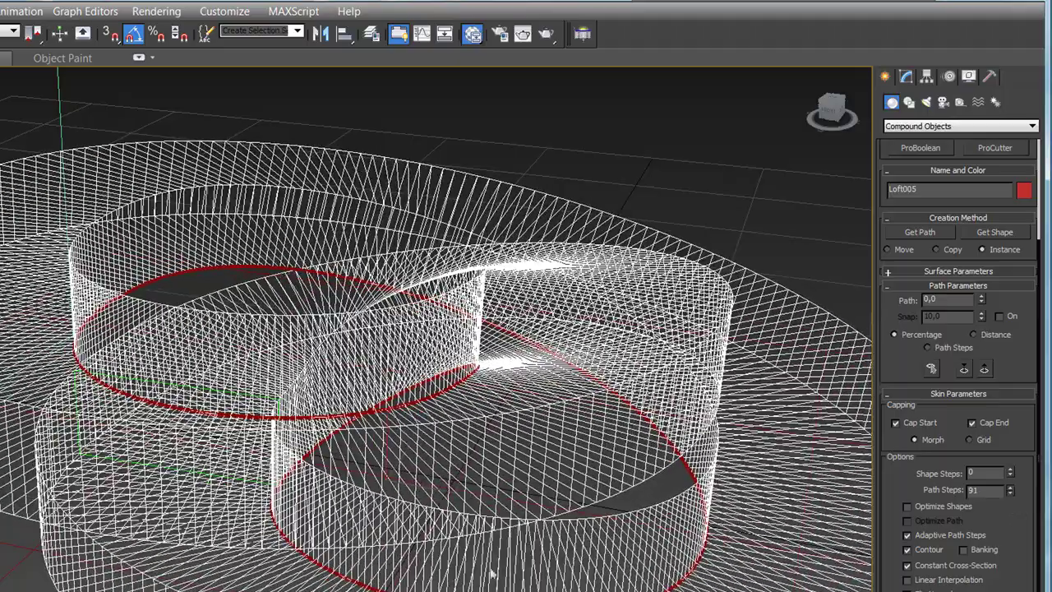
mouse_move(427, 558)
middle_mouse_down("alt")
mouse_move(622, 500)
mouse_move(235, 372)
mouse_move(283, 409)
middle_mouse_up("alt")
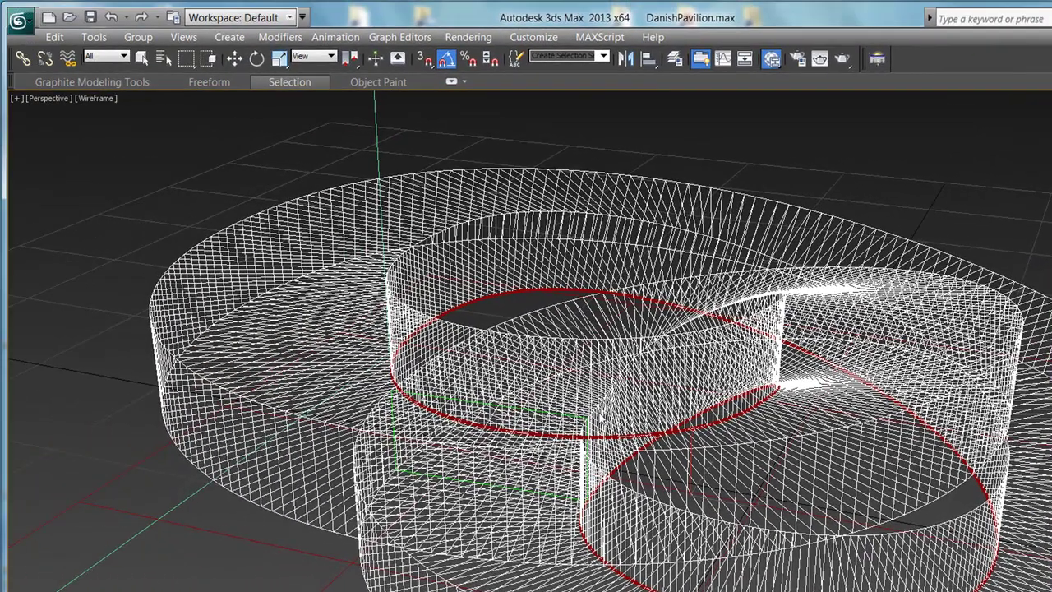
Turn on viewport statistics and set them to Total + Selection in Viewport Configuration.
key("7")
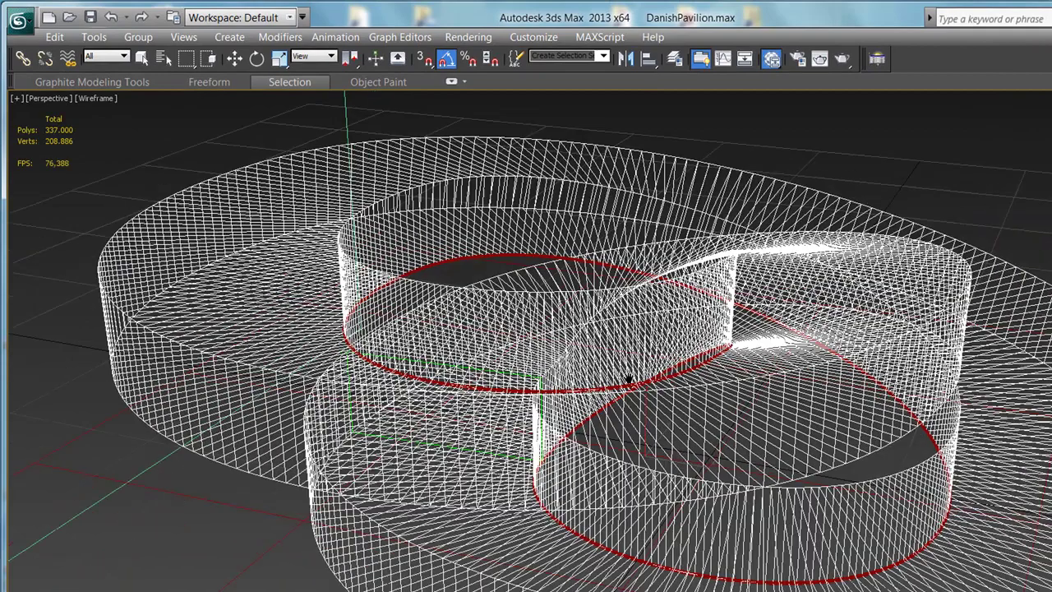
middle_click_drag(666, 424, 641, 431, "alt")
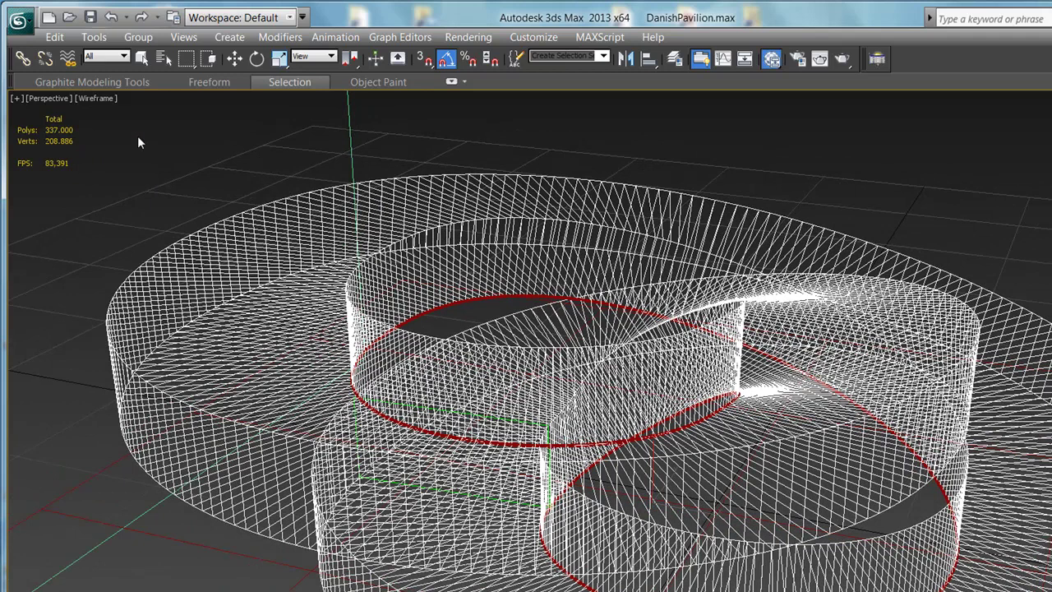
left_click(530, 37)
left_click(530, 37)
left_click(184, 37)
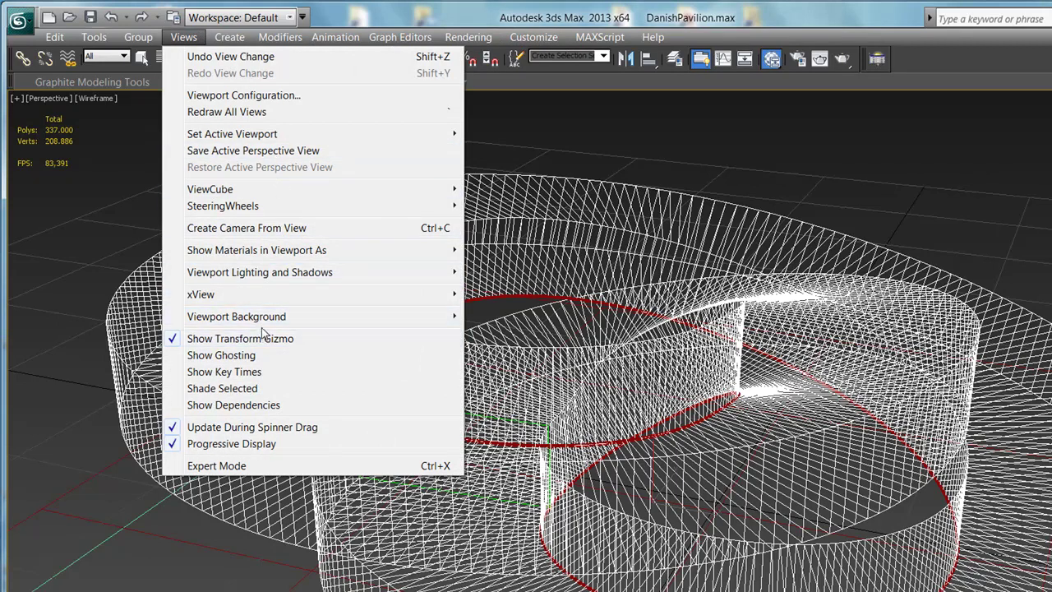
left_click(263, 97)
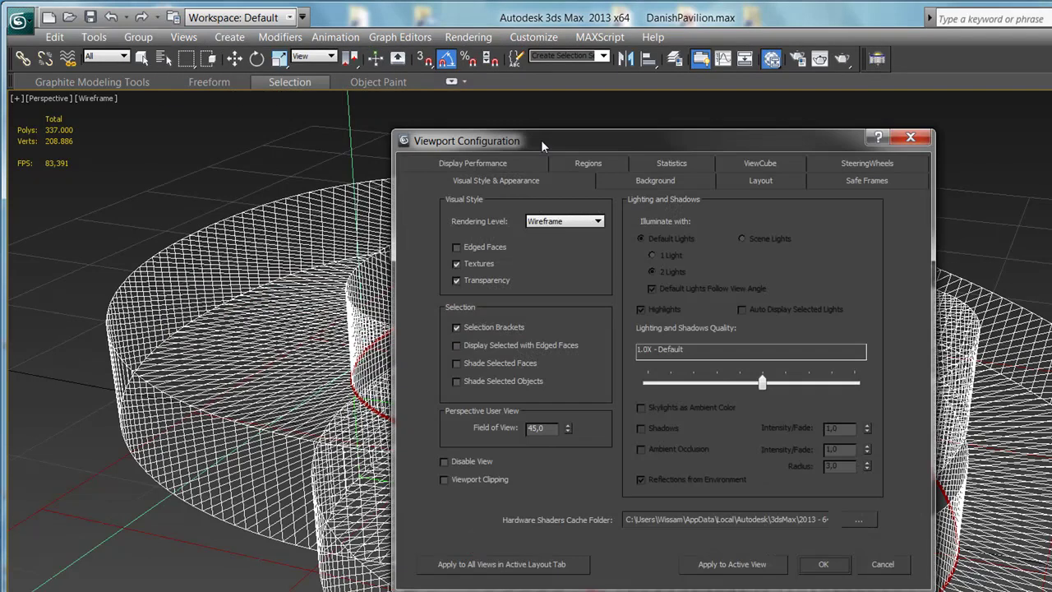
left_click(695, 160)
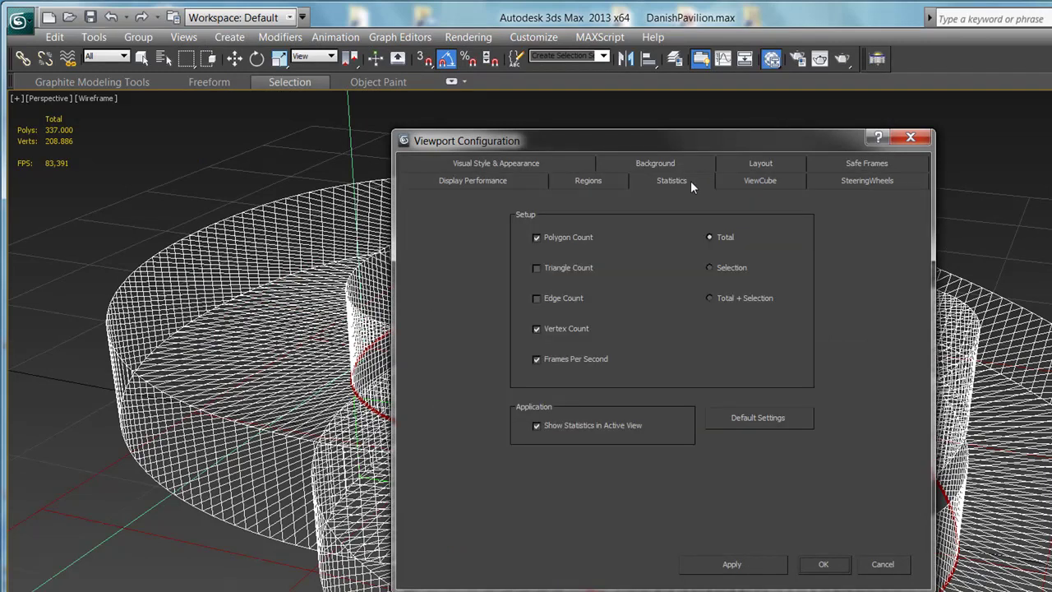
left_click(735, 298)
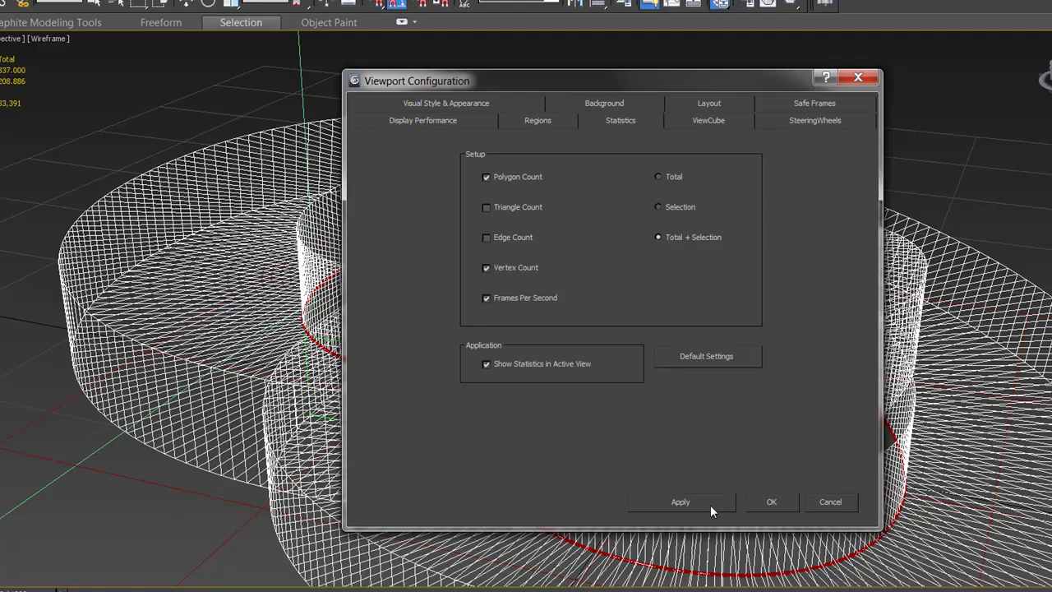
left_click(768, 502)
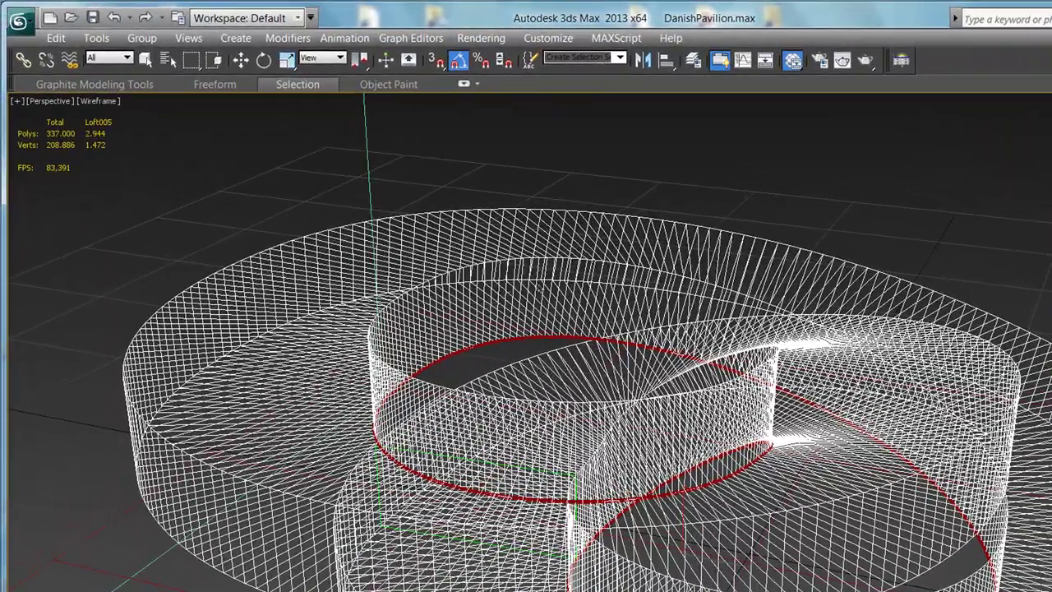
Activate Rotate and orbit around the 2,944-poly ramp to review its statistics.
key("e")
middle_click_drag(505, 343, 516, 346, "alt")
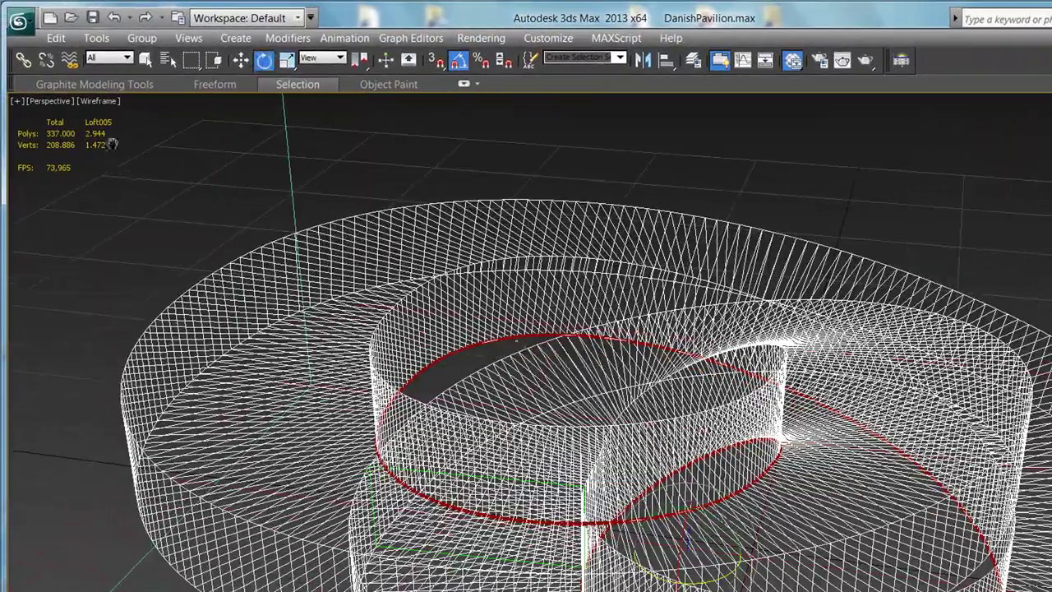
middle_click_drag(115, 152, 130, 147, "alt")
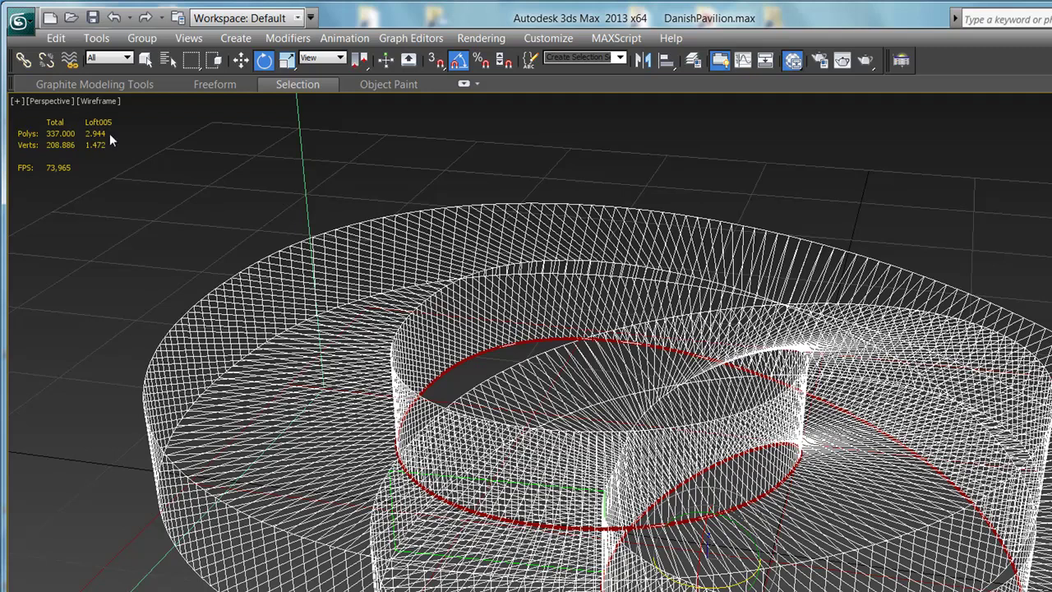
middle_click_drag(294, 314, 444, 398, "alt")
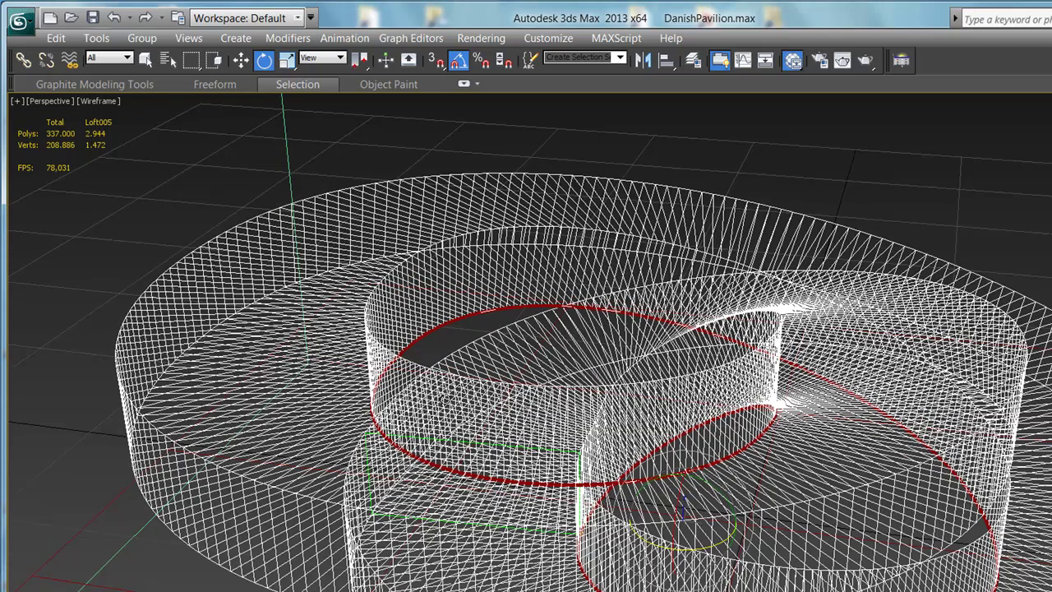
middle_click_drag(531, 447, 563, 452, "alt")
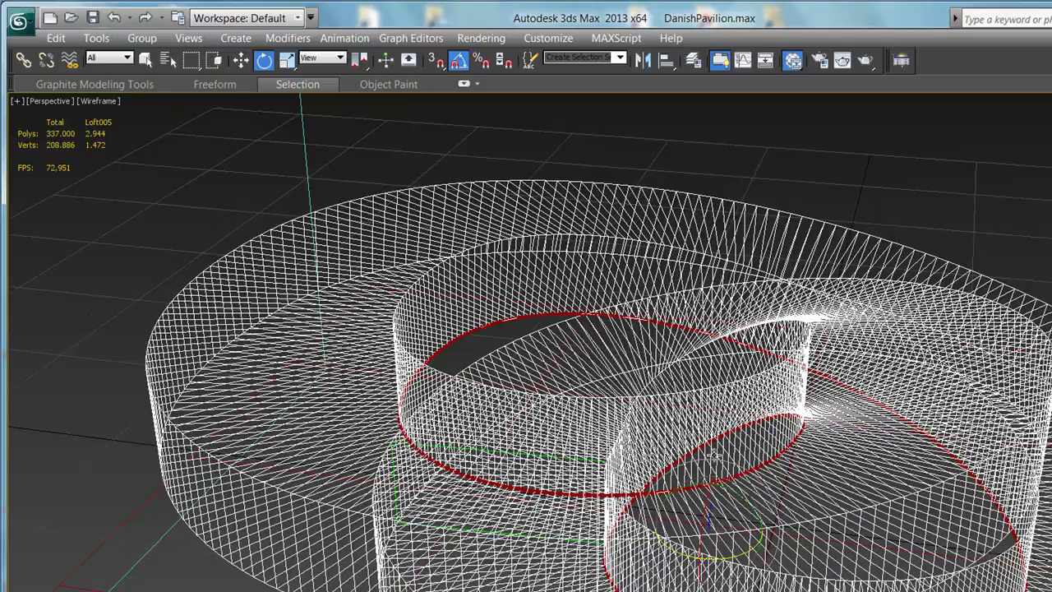
middle_click_drag(715, 455, 787, 381, "alt")
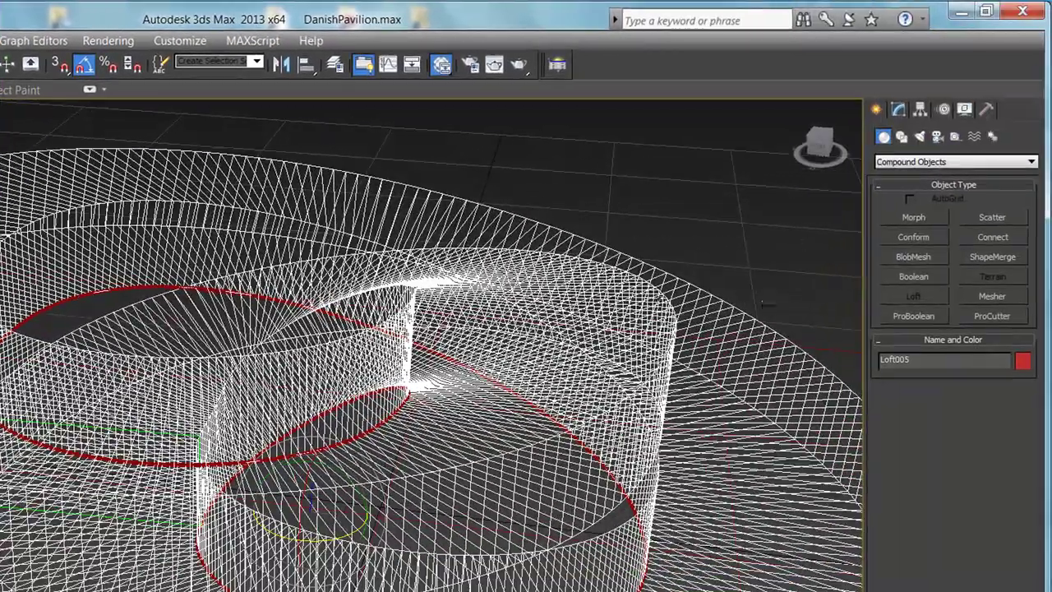
Raise Loft005's Shape Steps with the spinner in the Modify panel.
left_click(897, 115)
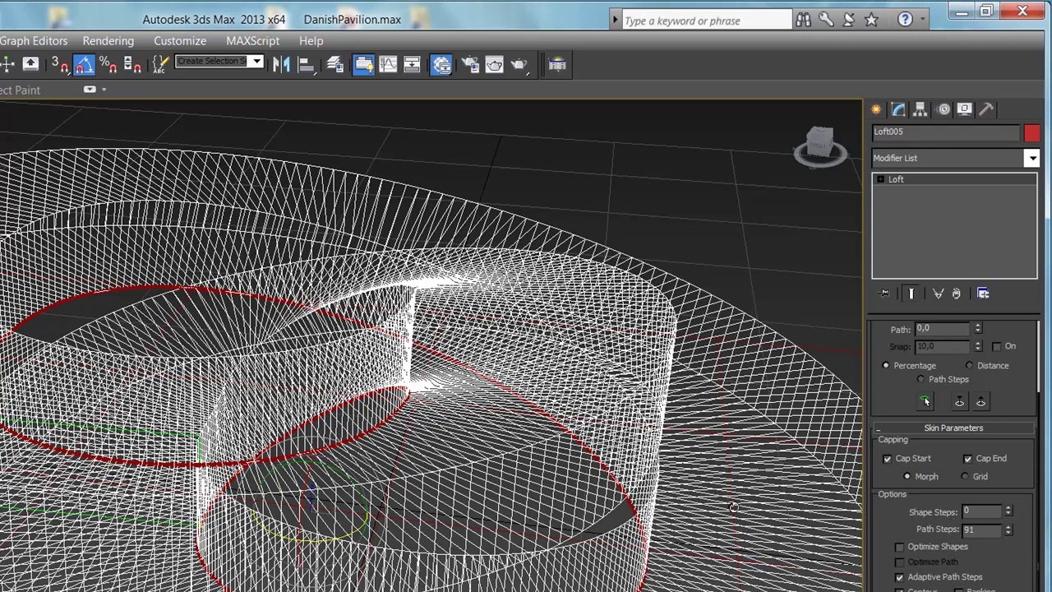
left_click(1007, 507)
left_click(1007, 507)
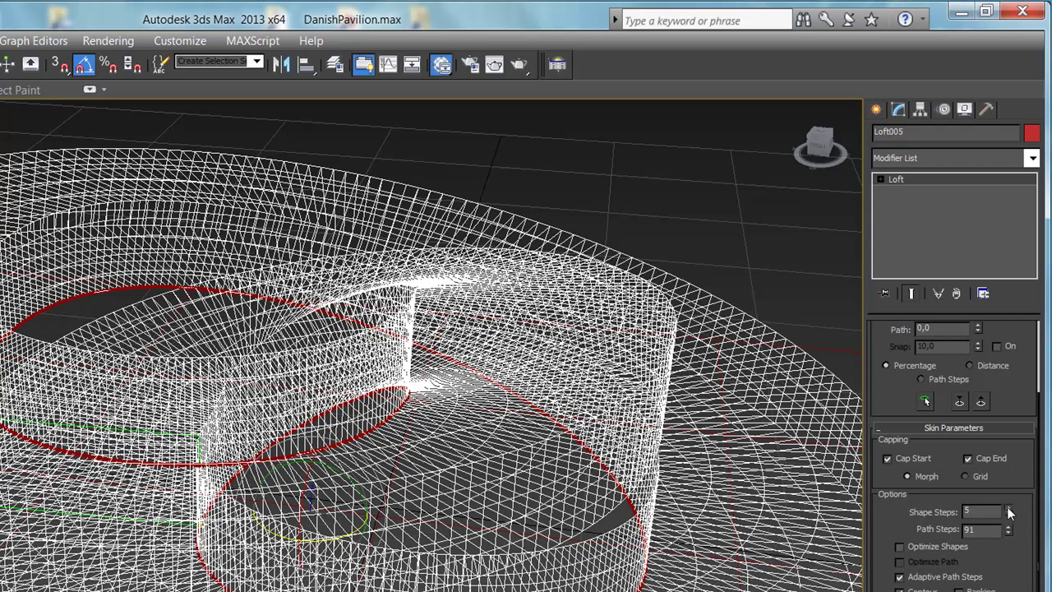
left_click(1007, 507)
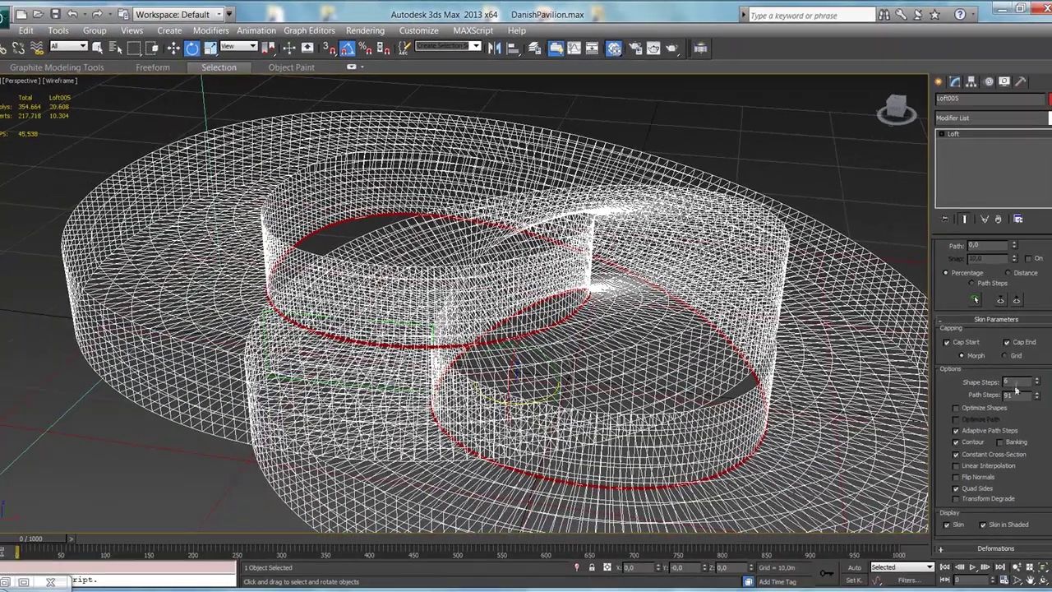
left_click_drag(1015, 383, 996, 382)
Lower Shape Steps to 1, keeping Path Steps at 91.
middle_click_drag(93, 132, 105, 150)
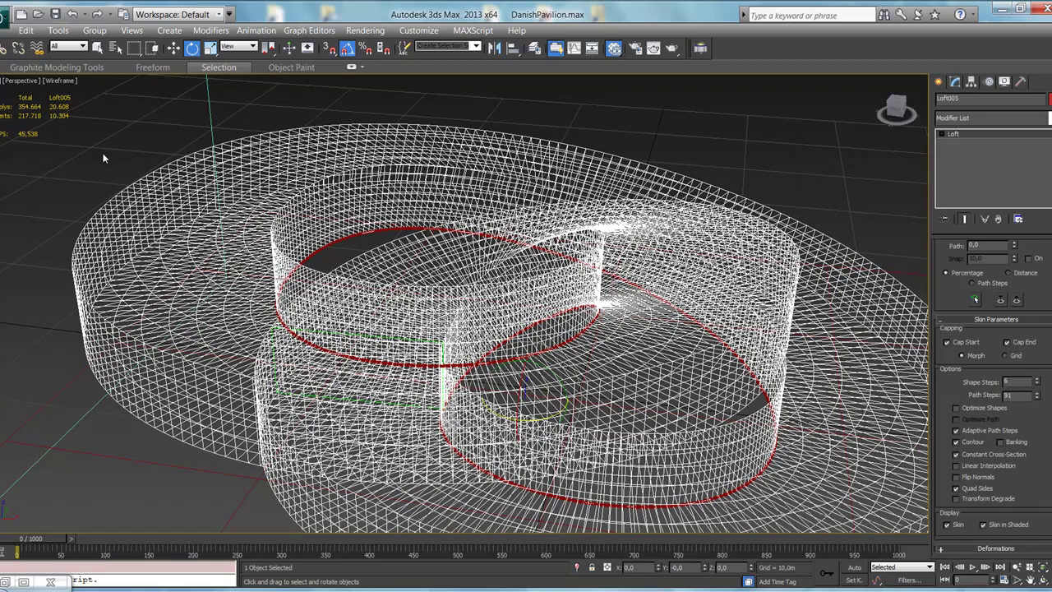
middle_click_drag(802, 344, 753, 309)
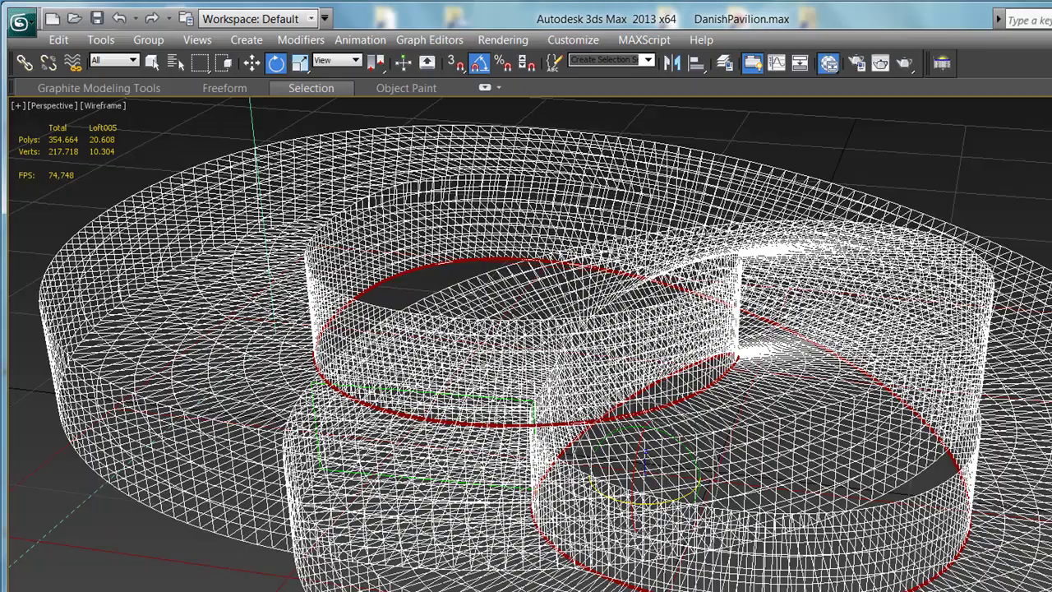
mouse_move(681, 332)
middle_mouse_down("alt")
mouse_move(765, 345)
mouse_move(788, 368)
middle_mouse_up("alt")
middle_click_drag(610, 286, 637, 322, "alt")
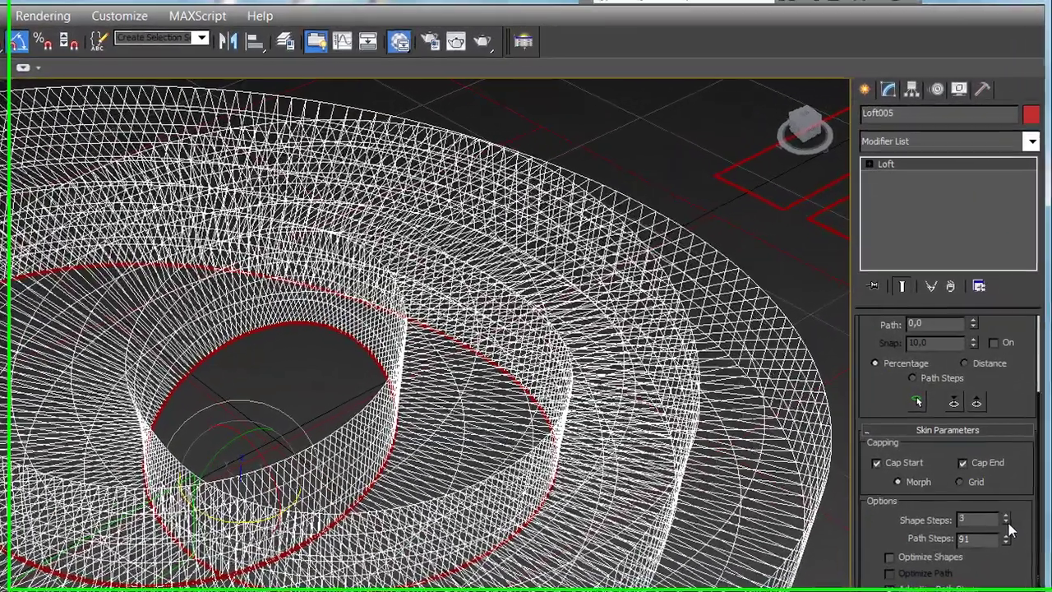
left_click(1006, 523)
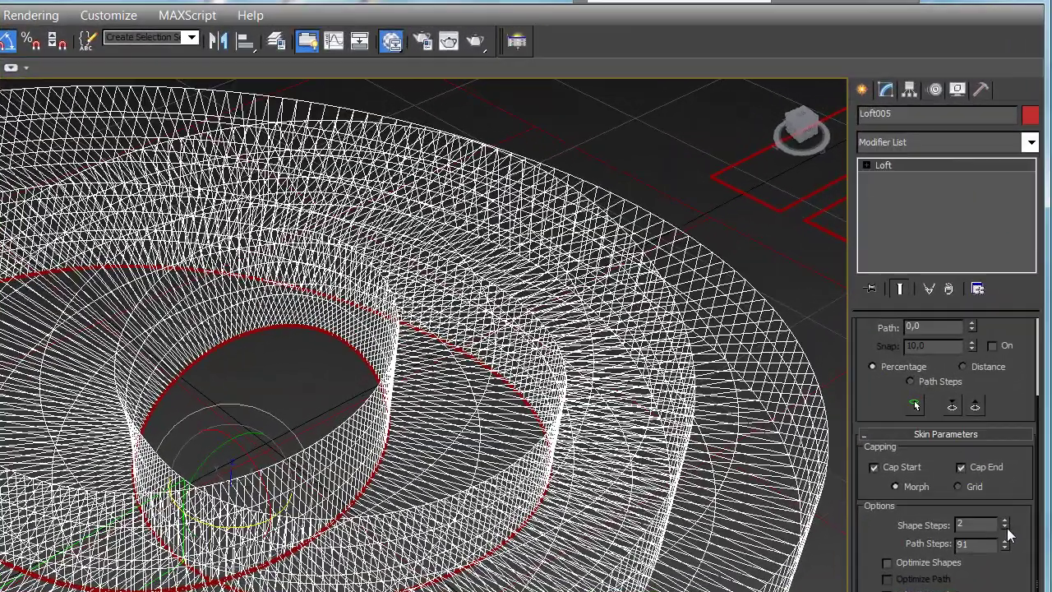
left_click(1004, 527)
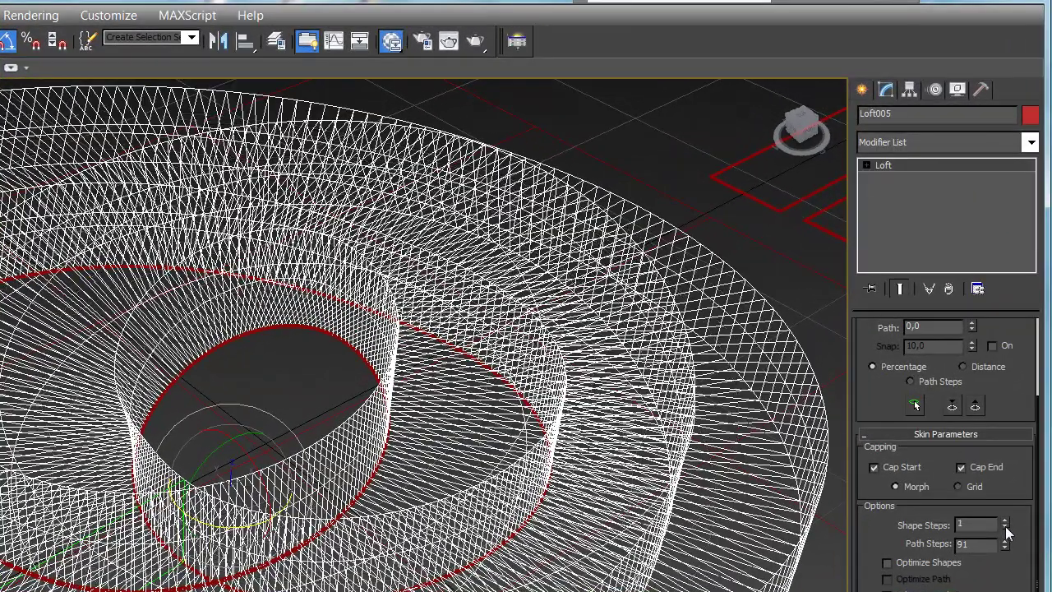
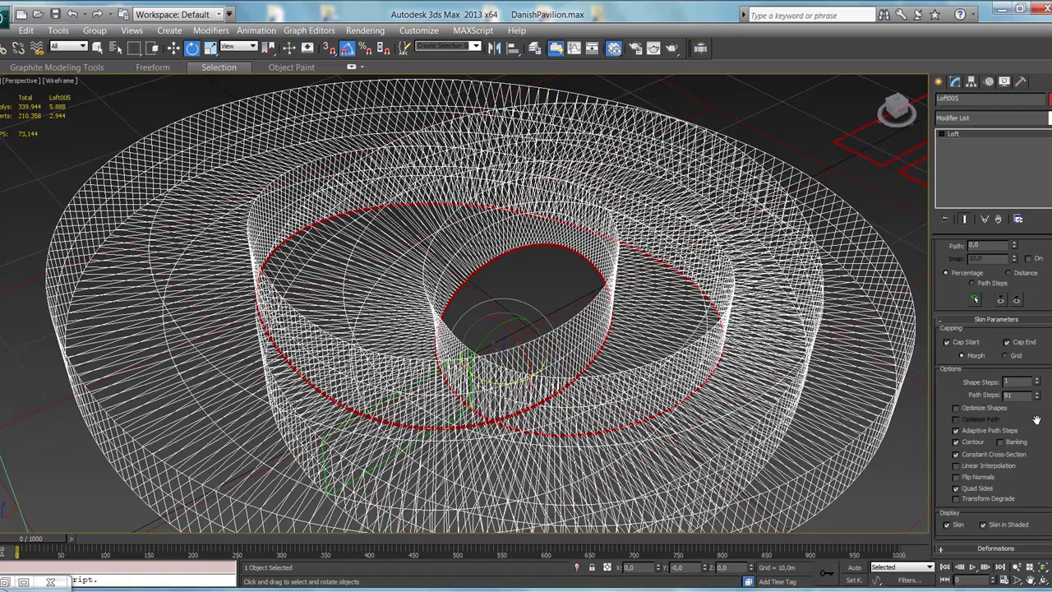
Set Loft005 to 0 shape steps and 70 path steps, checking the shaded result from several angles.
left_click(1037, 386)
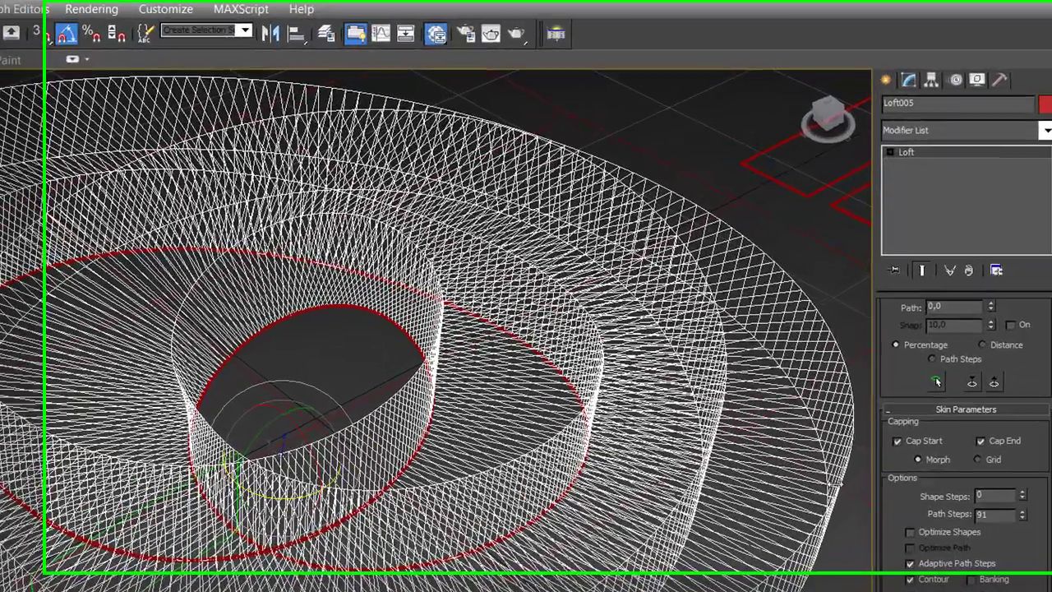
key("F3")
mouse_move(434, 512)
left_mouse_down()
mouse_move(190, 460)
mouse_move(242, 451)
mouse_move(296, 461)
left_mouse_up()
double_click(985, 532)
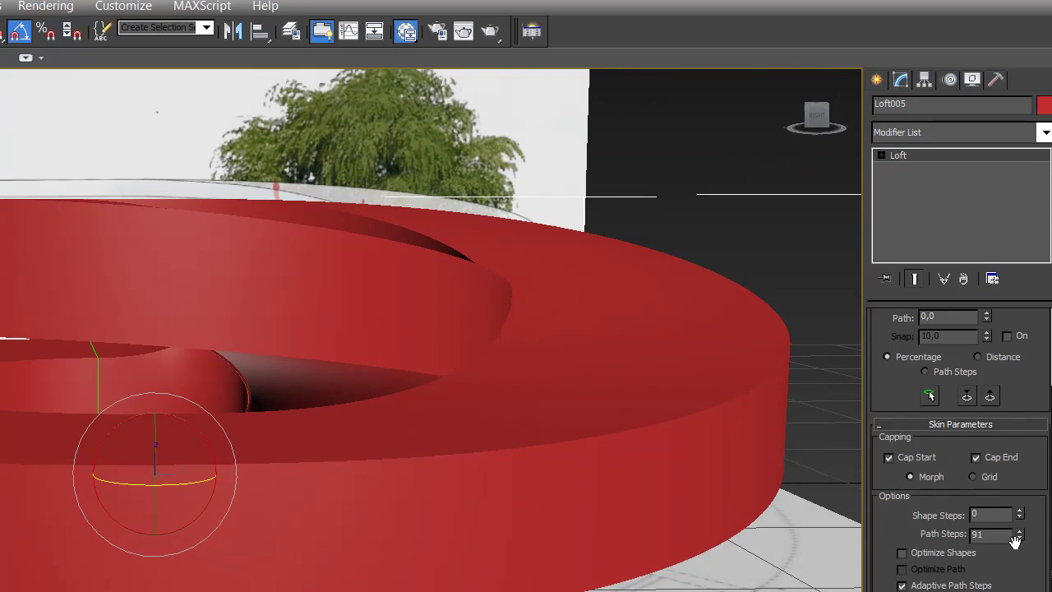
type("70")
key("Return")
mouse_move(424, 387)
middle_mouse_down("alt")
mouse_move(439, 404)
mouse_move(404, 422)
mouse_move(435, 444)
mouse_move(422, 441)
middle_mouse_up("alt")
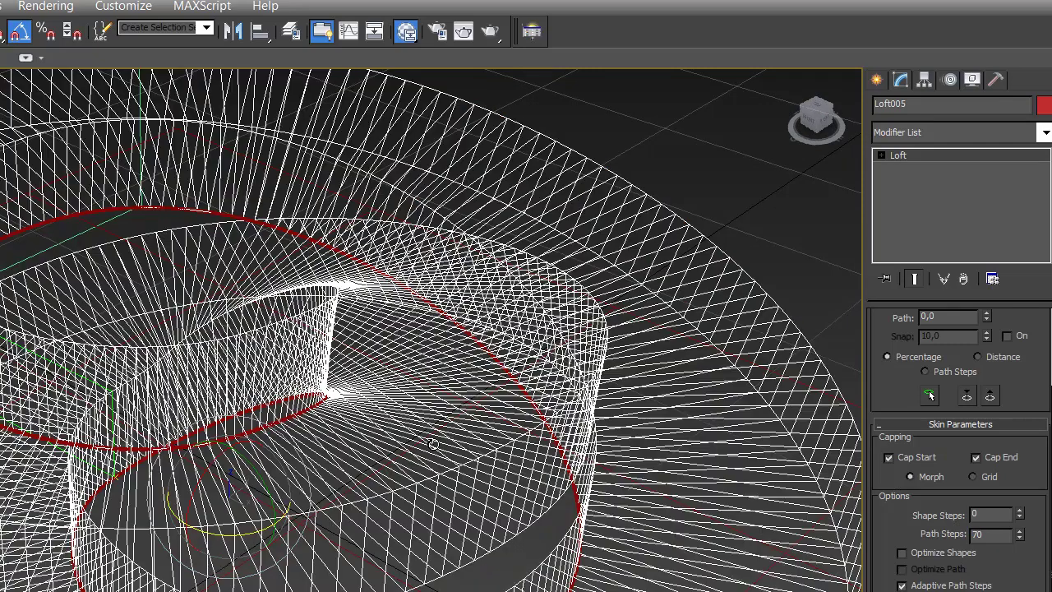
middle_click_drag(351, 448, 460, 436, "alt")
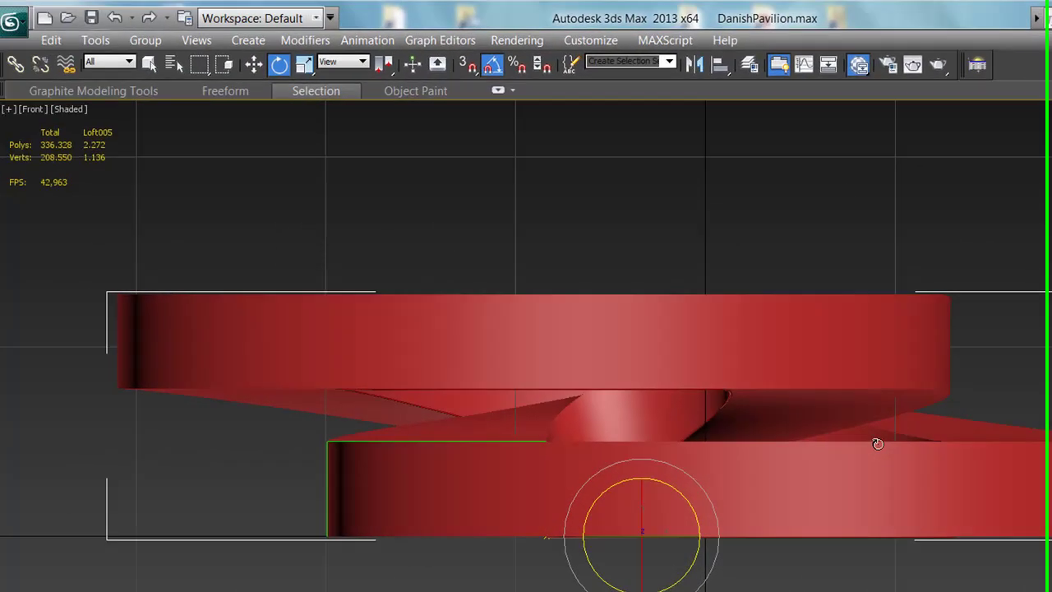
Inspect the red ramp band in Left and Right views, then return to a wireframe Perspective view.
key("l")
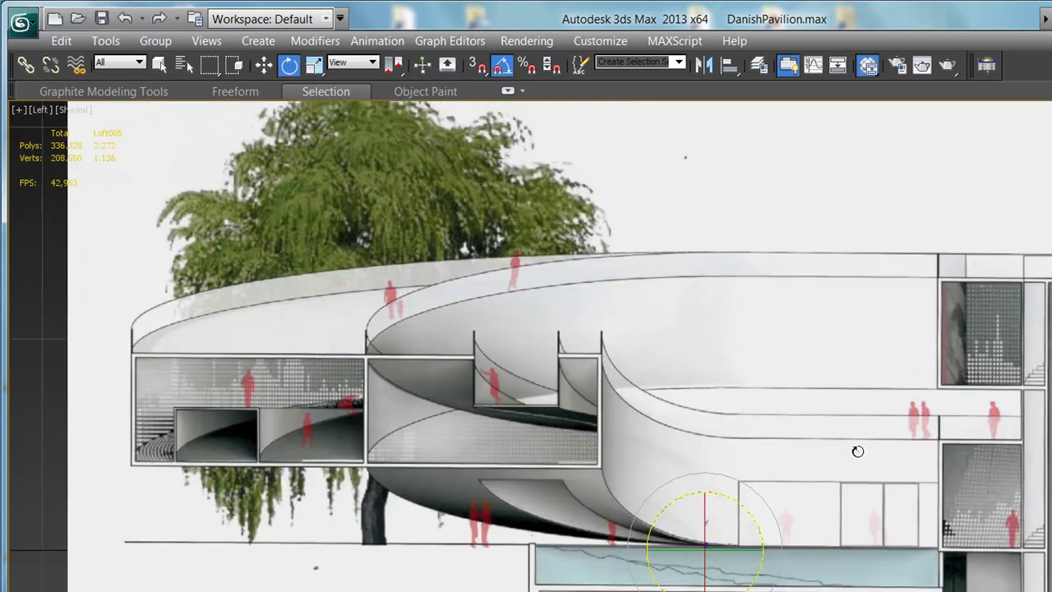
key("v")
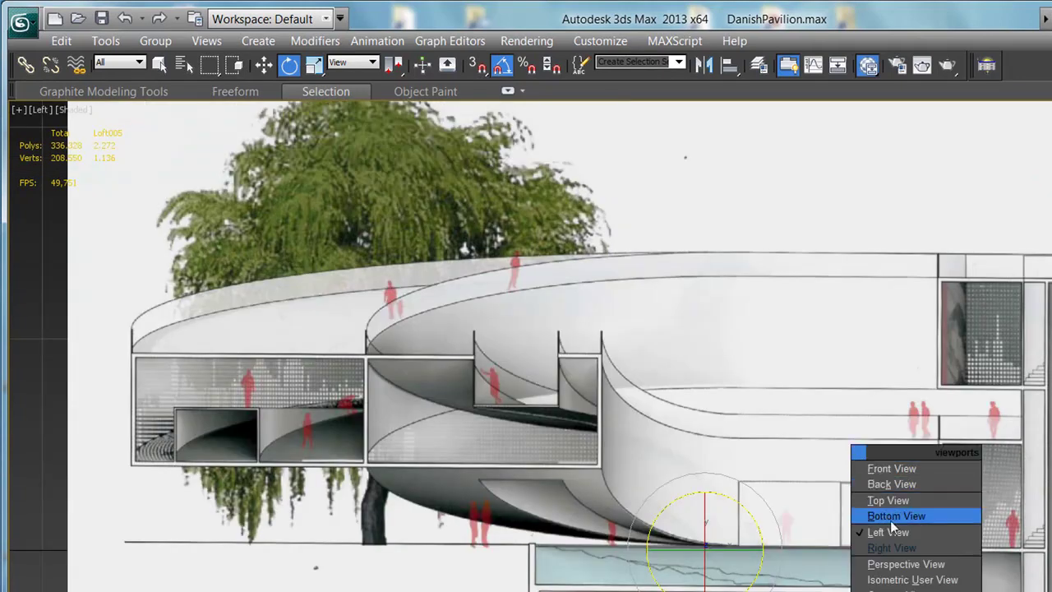
left_click(899, 549)
middle_click_drag(851, 465, 857, 466)
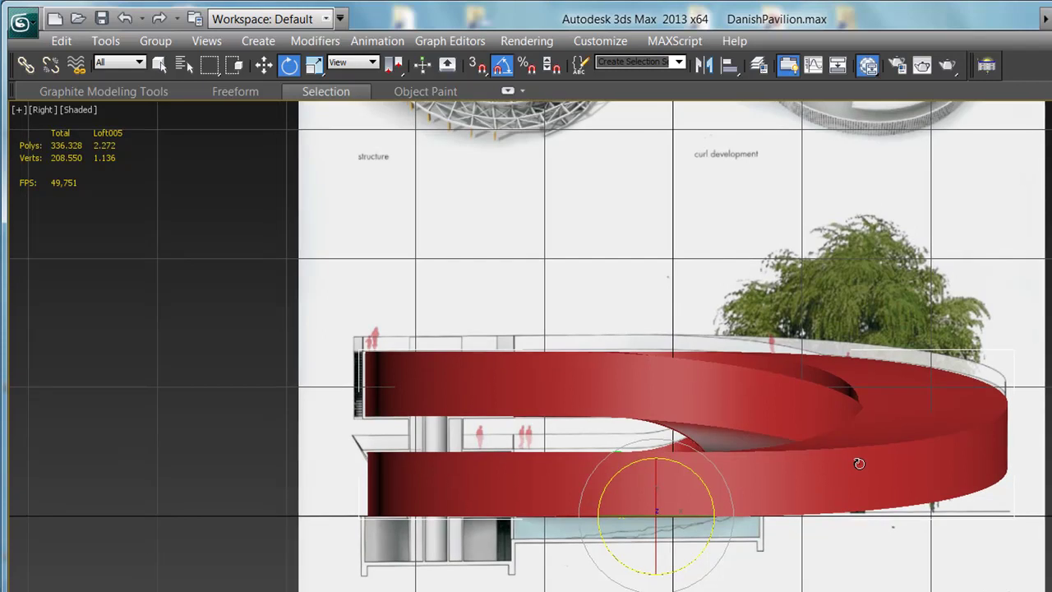
scroll(859, 460, "up", 1)
scroll(895, 428, "up", 2)
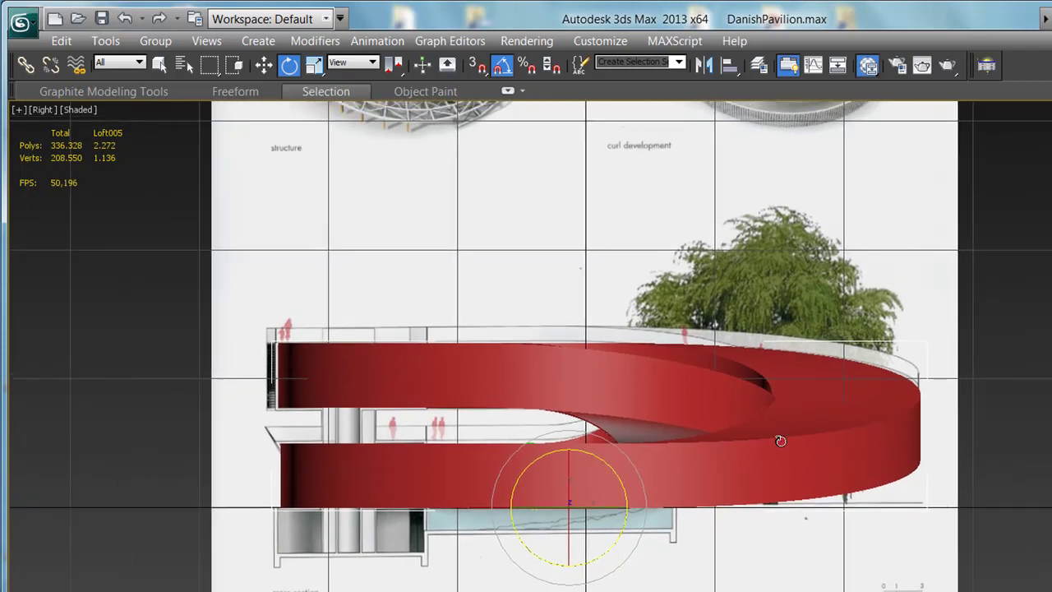
scroll(938, 398, "up", 1)
mouse_move(651, 370)
middle_mouse_down()
mouse_move(687, 383)
mouse_move(693, 405)
mouse_move(751, 453)
mouse_move(766, 346)
mouse_move(764, 369)
mouse_move(994, 439)
mouse_move(798, 375)
mouse_move(801, 345)
mouse_move(810, 359)
middle_mouse_up()
key("p")
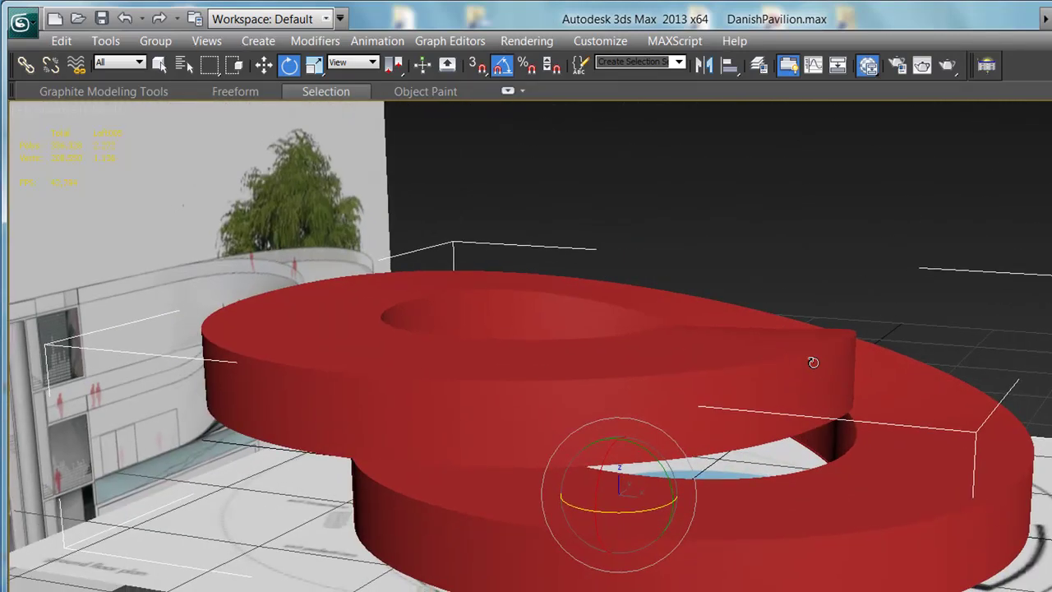
key("F3")
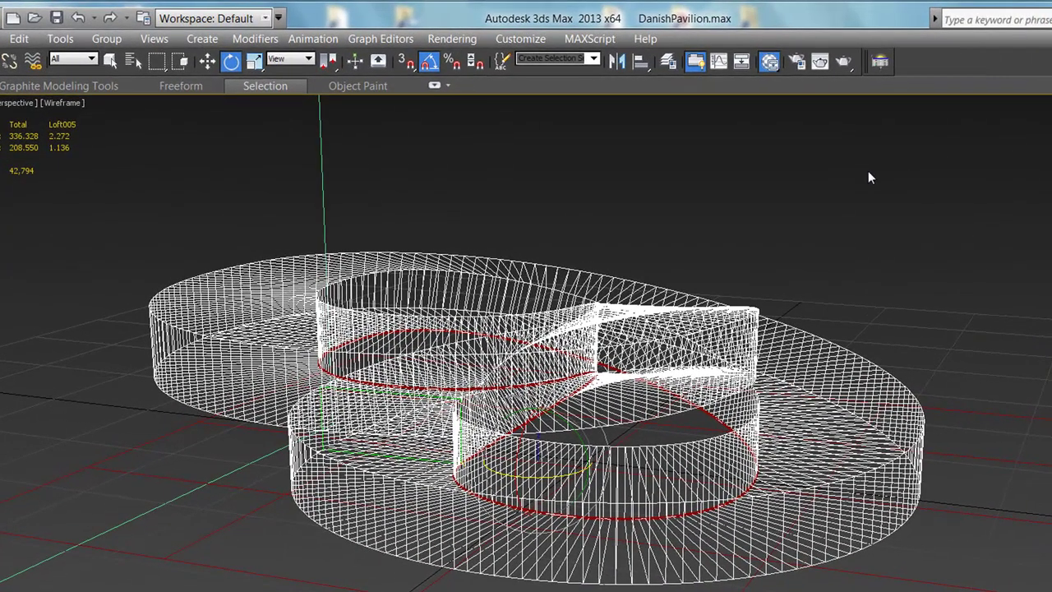
Switch to the Top view and select Rectangle005 beside the loft ring.
key("t")
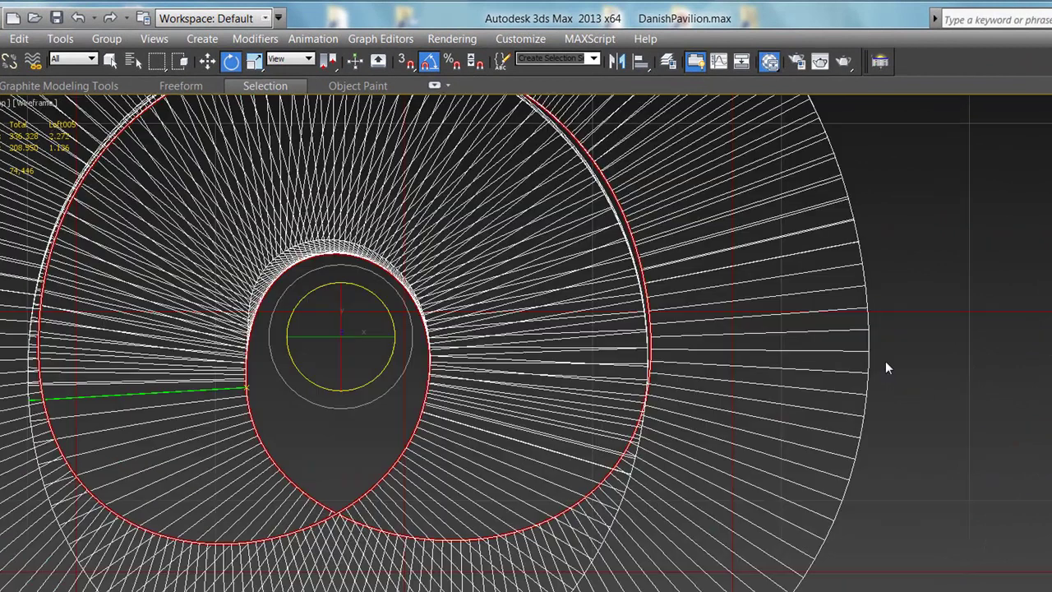
key("F3")
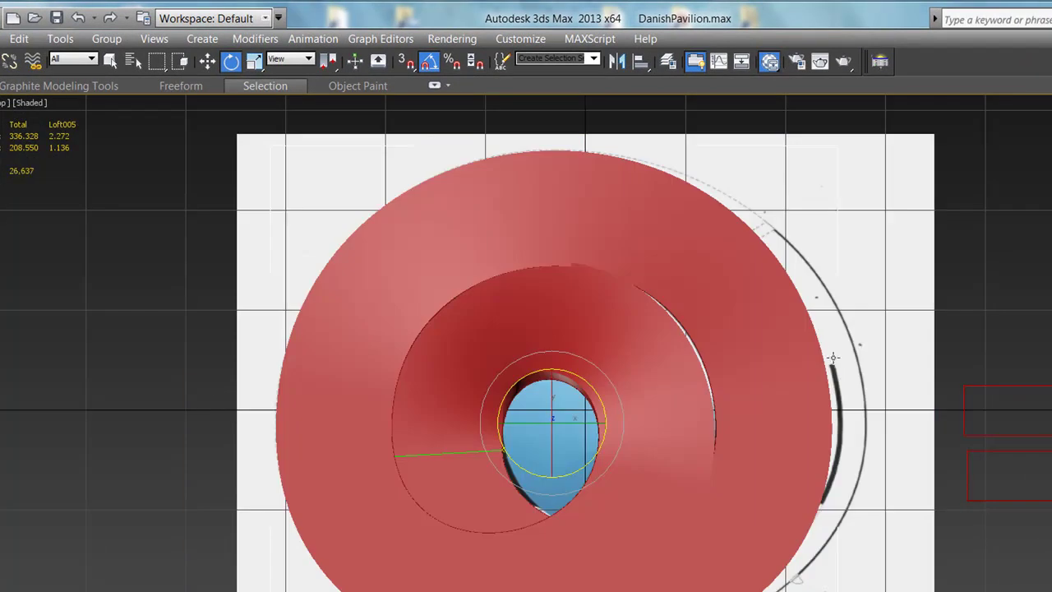
middle_click_drag(845, 382, 853, 385)
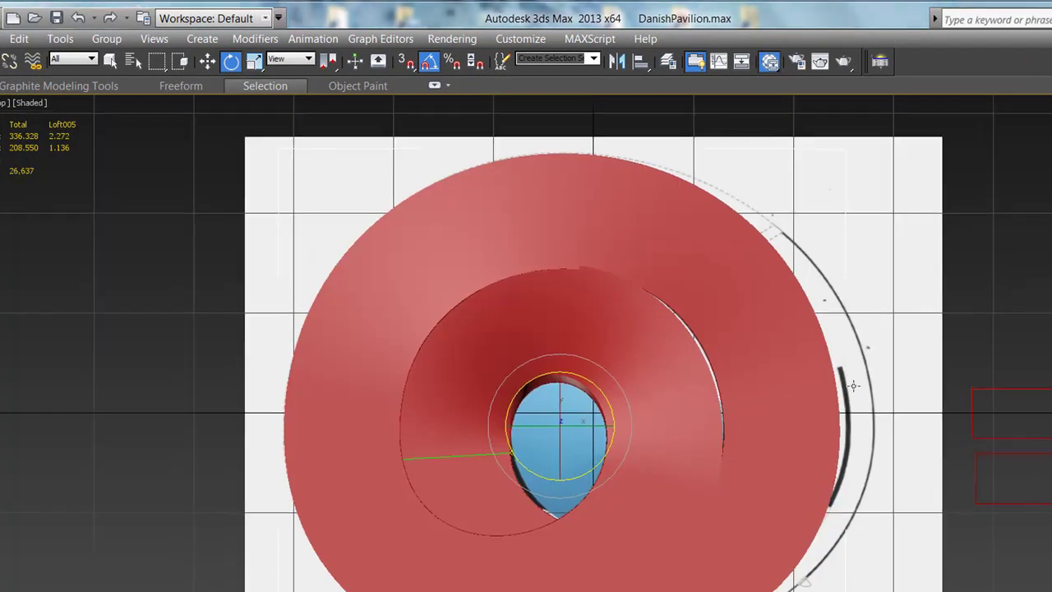
key("F3")
key("F3")
left_click(1003, 388)
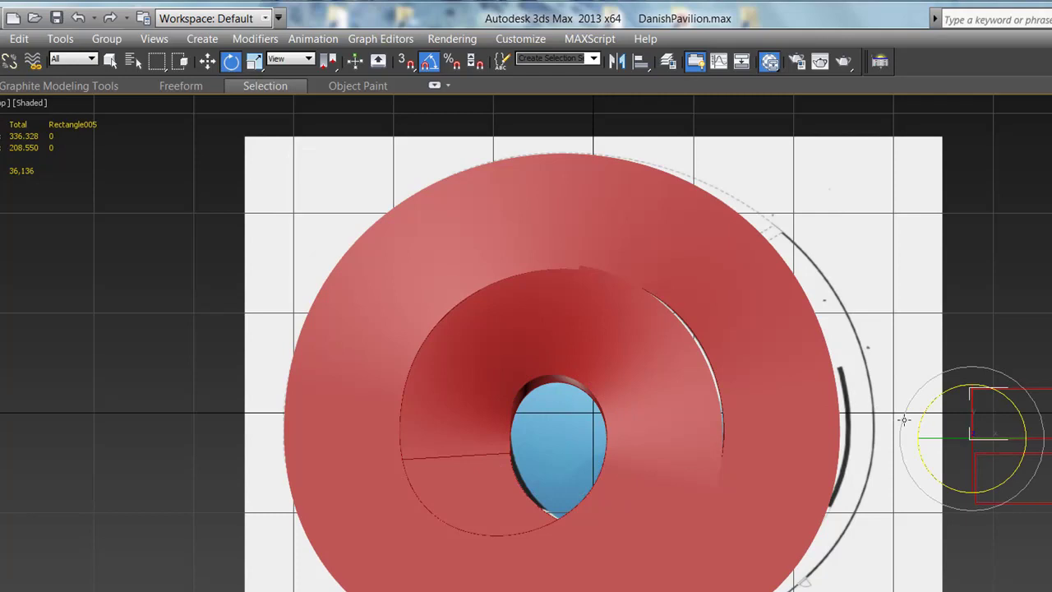
middle_click_drag(903, 419, 847, 415)
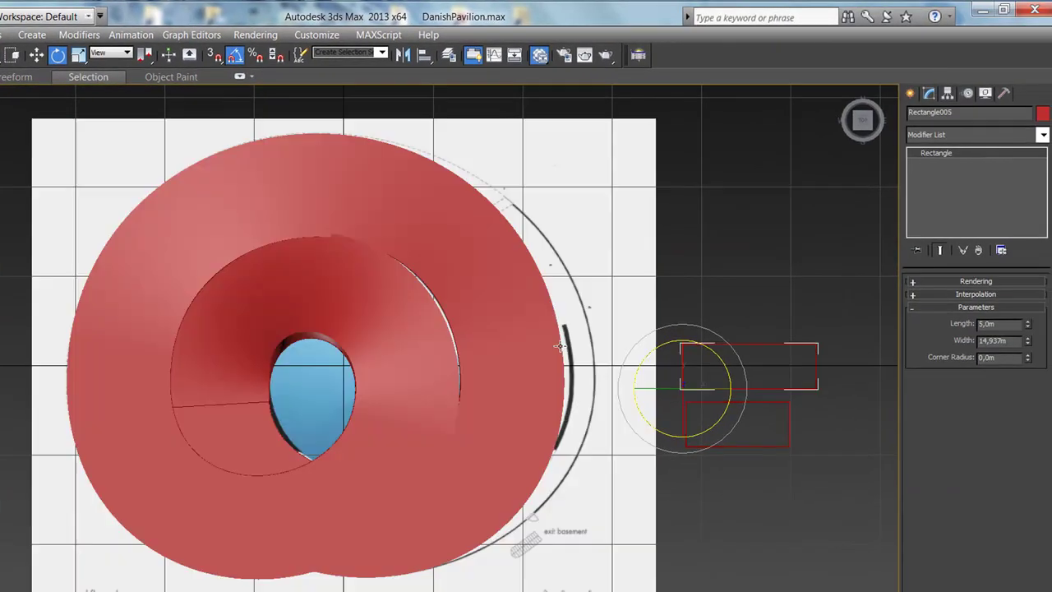
Reselect Loft005 and frame the ring in a wireframe top view.
left_click(554, 346)
key("F3")
middle_click_drag(713, 350, 722, 346)
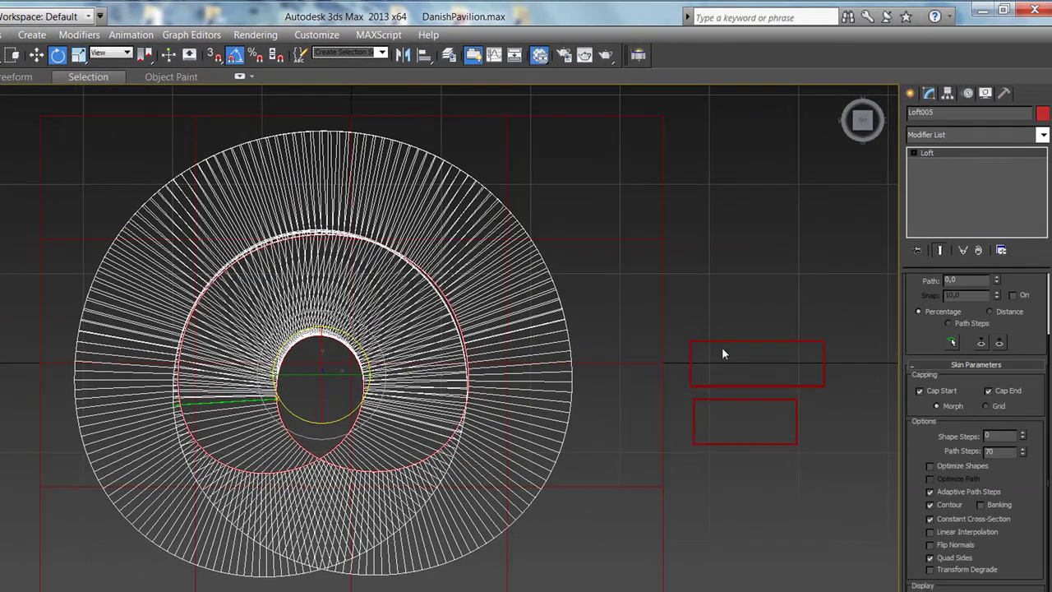
left_click_drag(908, 336, 916, 459)
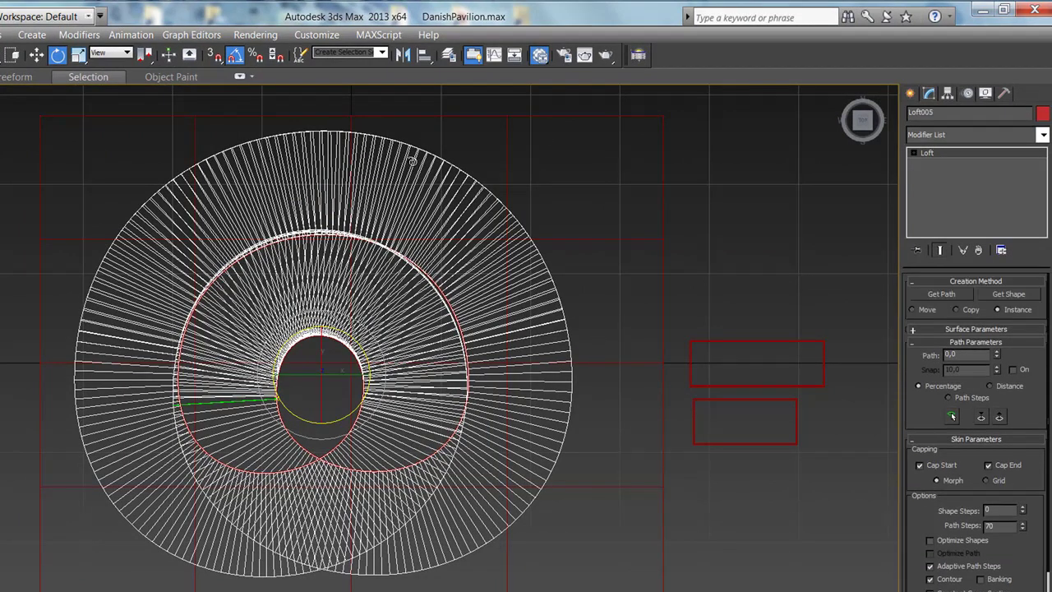
middle_click_drag(568, 339, 564, 306)
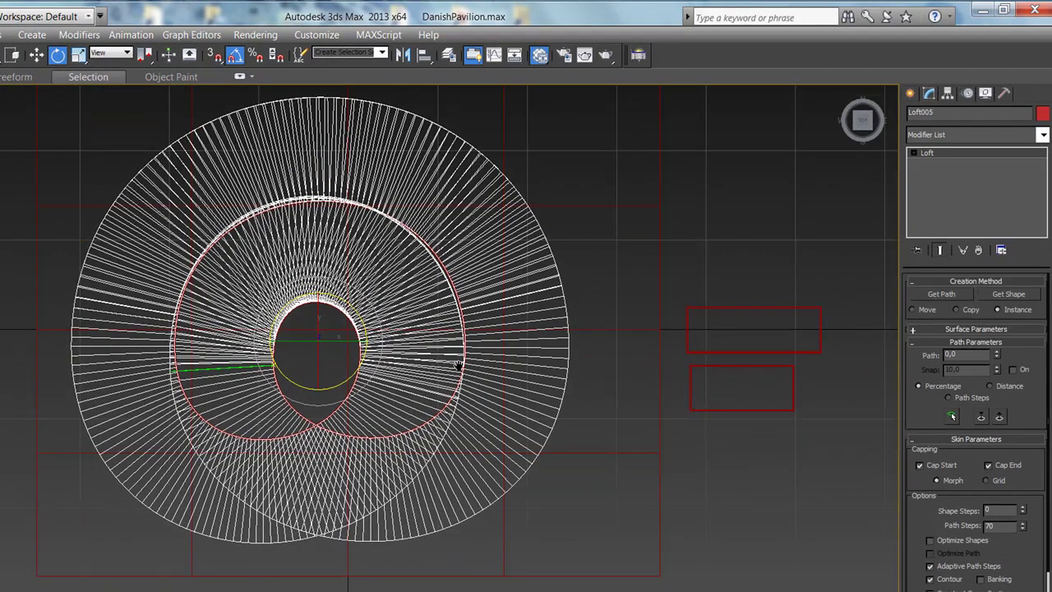
middle_click_drag(454, 365, 480, 382)
scroll(301, 379, "up", 2)
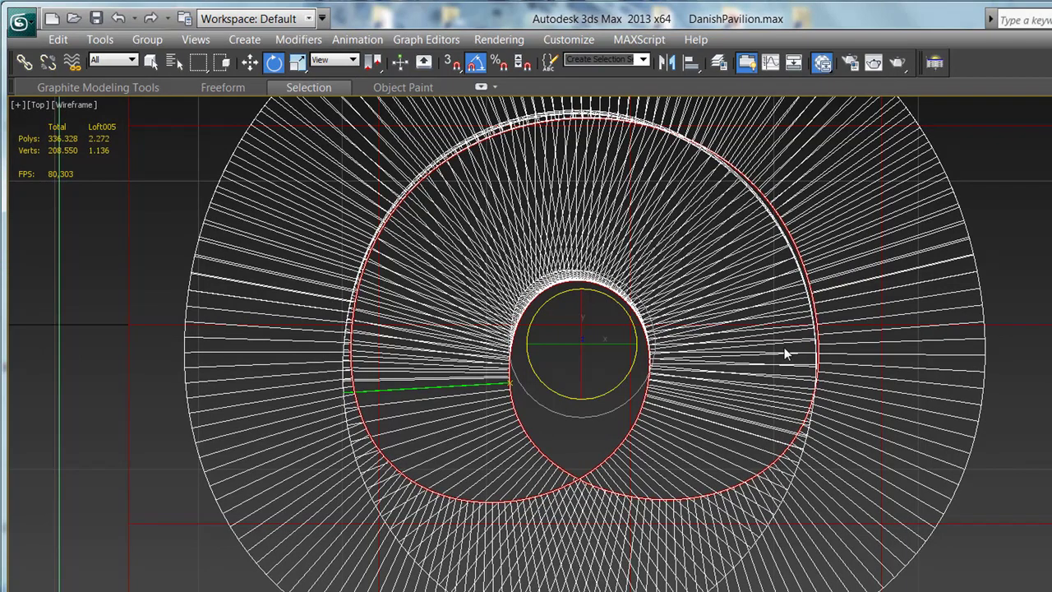
middle_click_drag(886, 321, 669, 351)
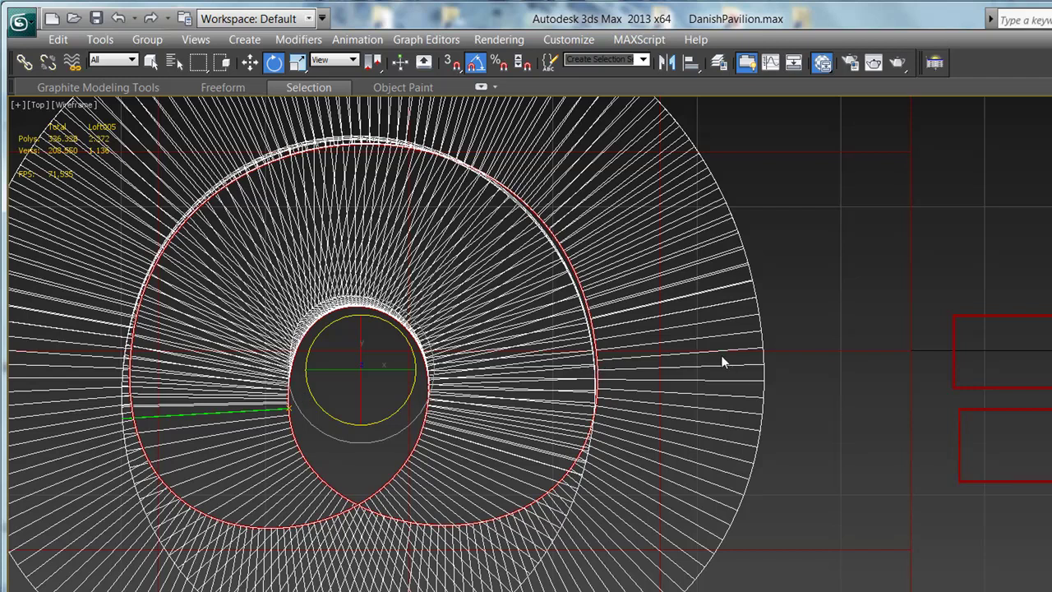
scroll(721, 355, "up", 1)
scroll(605, 370, "up", 2)
scroll(610, 398, "up", 1)
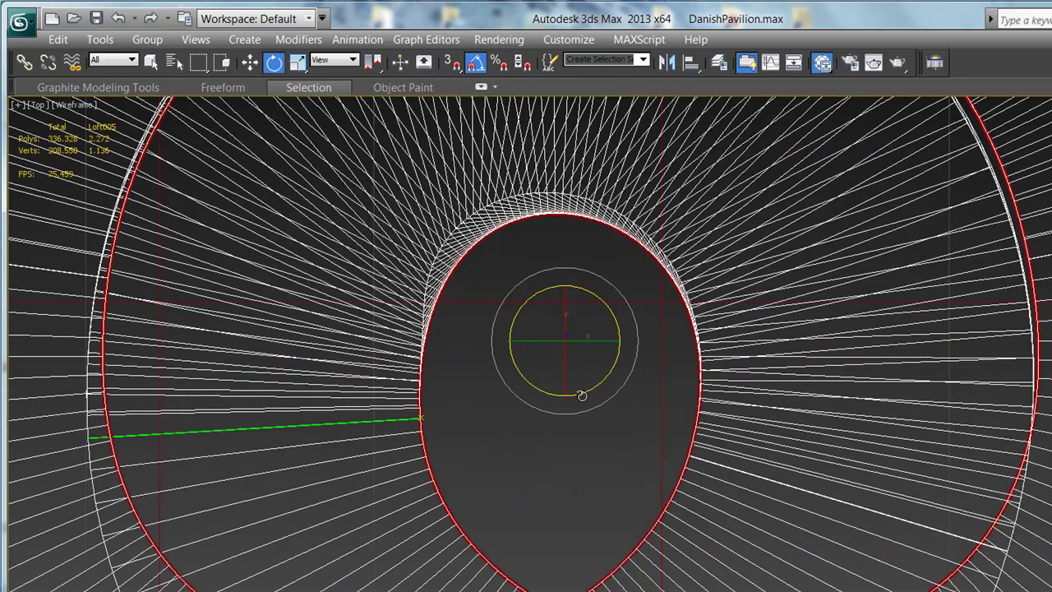
middle_click_drag(582, 395, 735, 375)
scroll(734, 375, "up", 2)
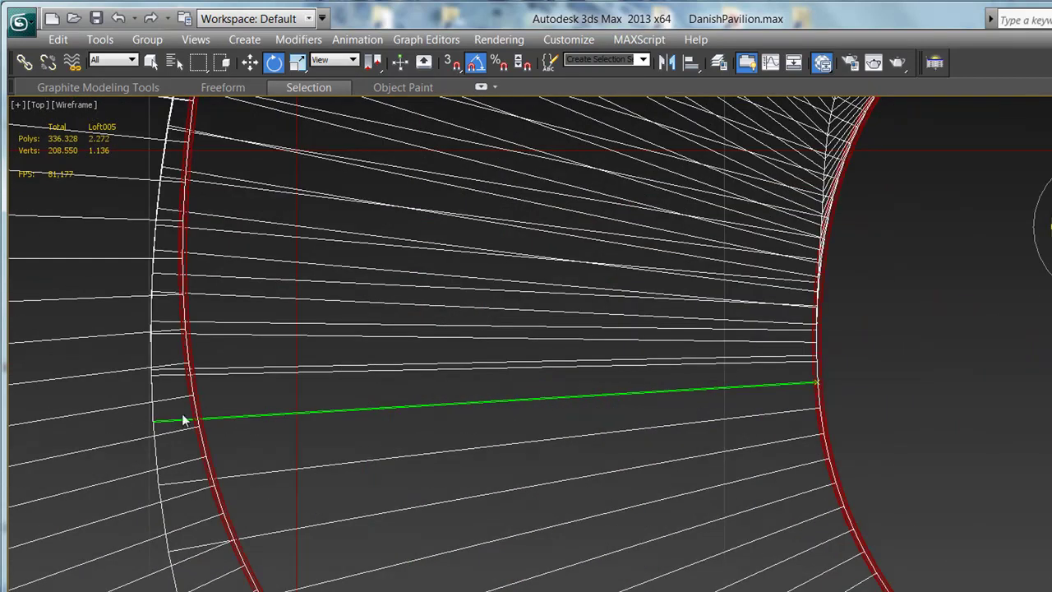
middle_click_drag(801, 382, 787, 383)
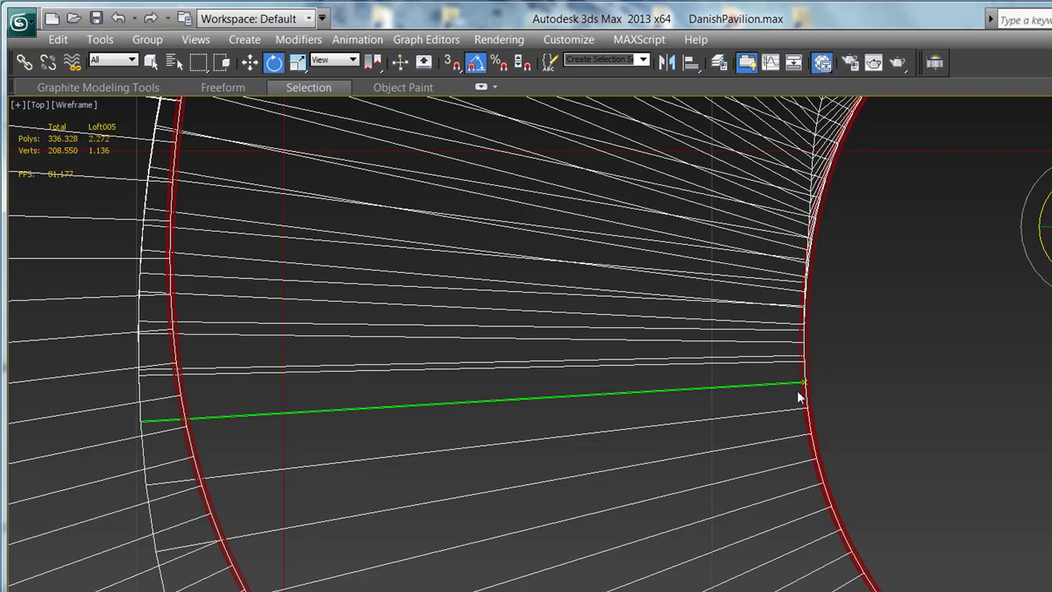
scroll(807, 411, "down", 3)
scroll(735, 442, "down", 2)
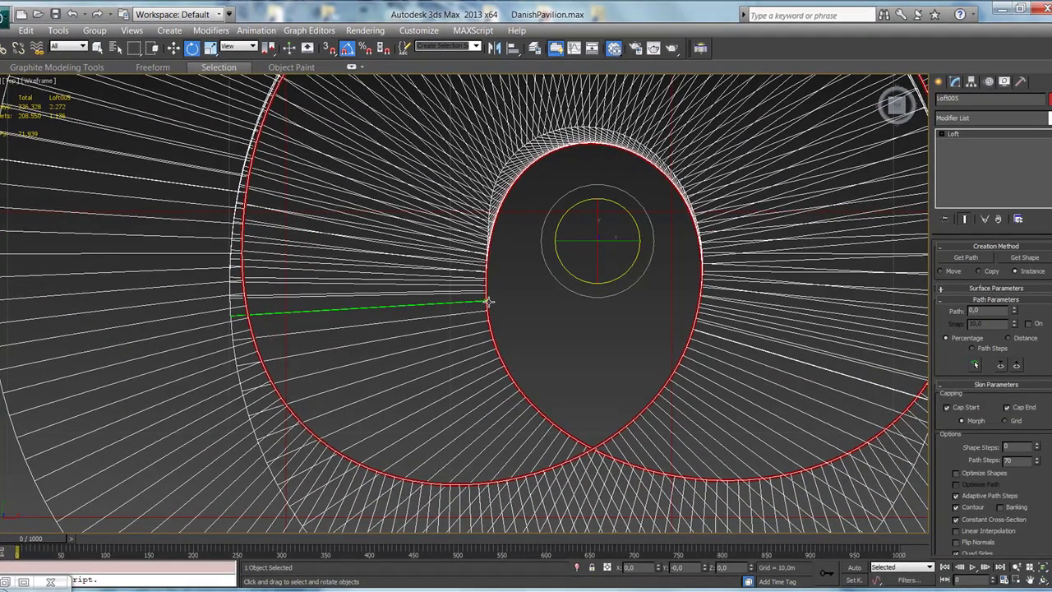
scroll(498, 301, "down", 3)
scroll(499, 301, "up", 3)
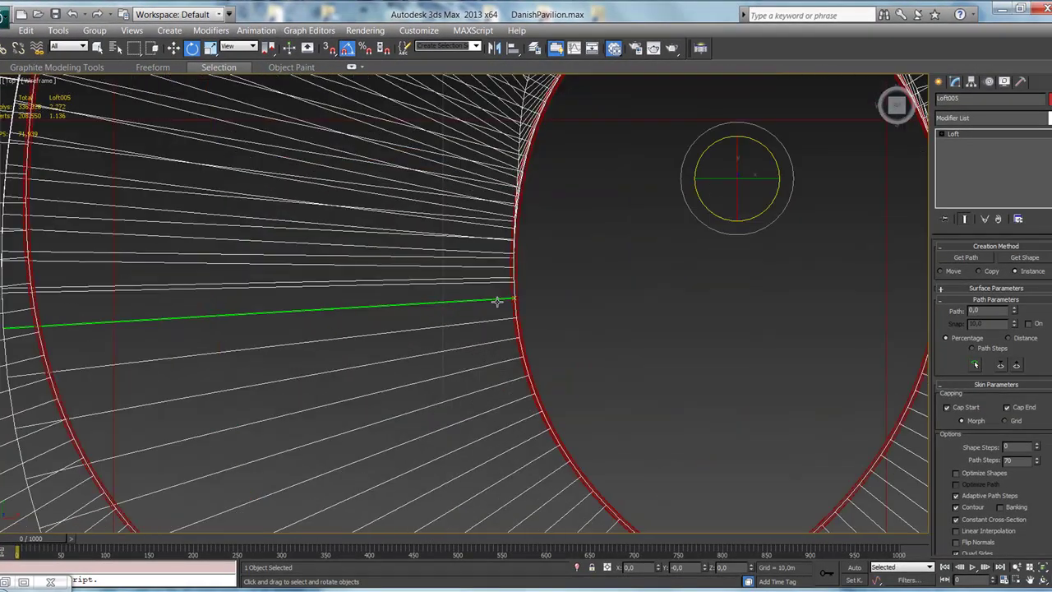
scroll(500, 305, "up", 1)
scroll(501, 308, "up", 1)
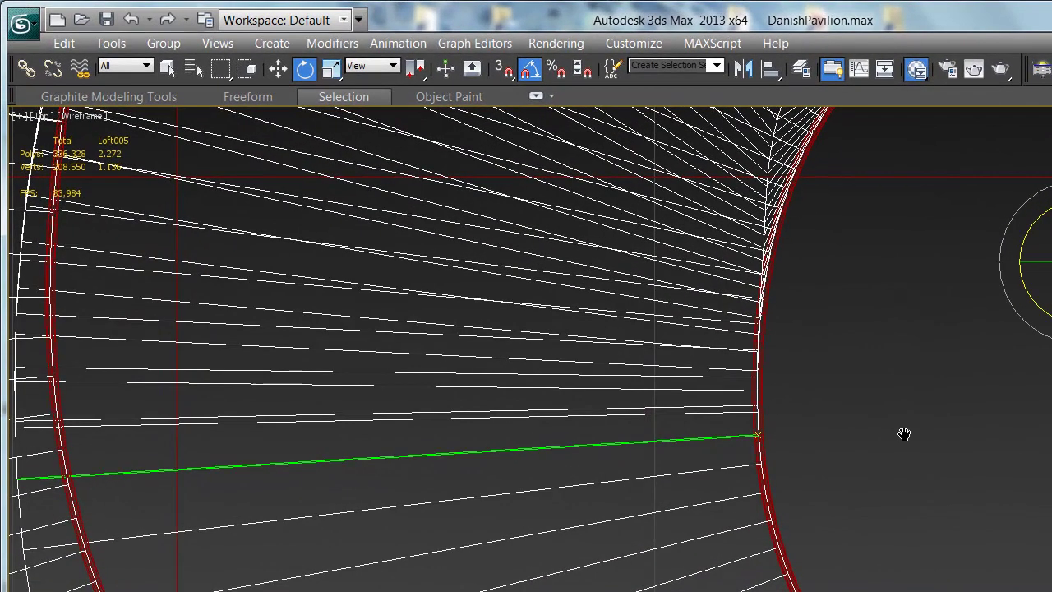
scroll(832, 506, "down", 3)
middle_click_drag(832, 507, 782, 502)
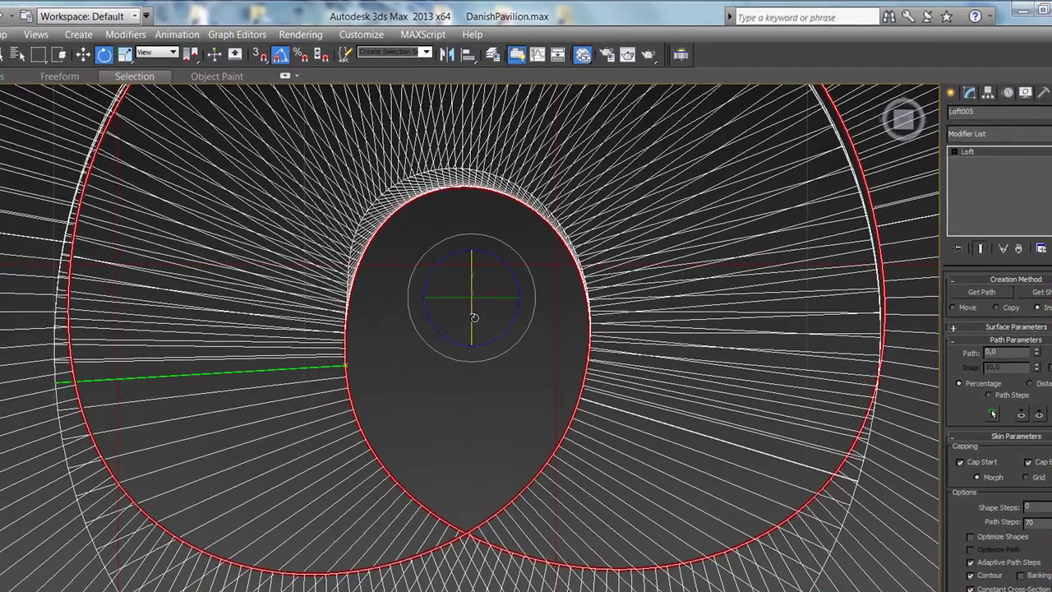
middle_click_drag(553, 353, 558, 444)
scroll(600, 440, "down", 1)
scroll(707, 437, "down", 1)
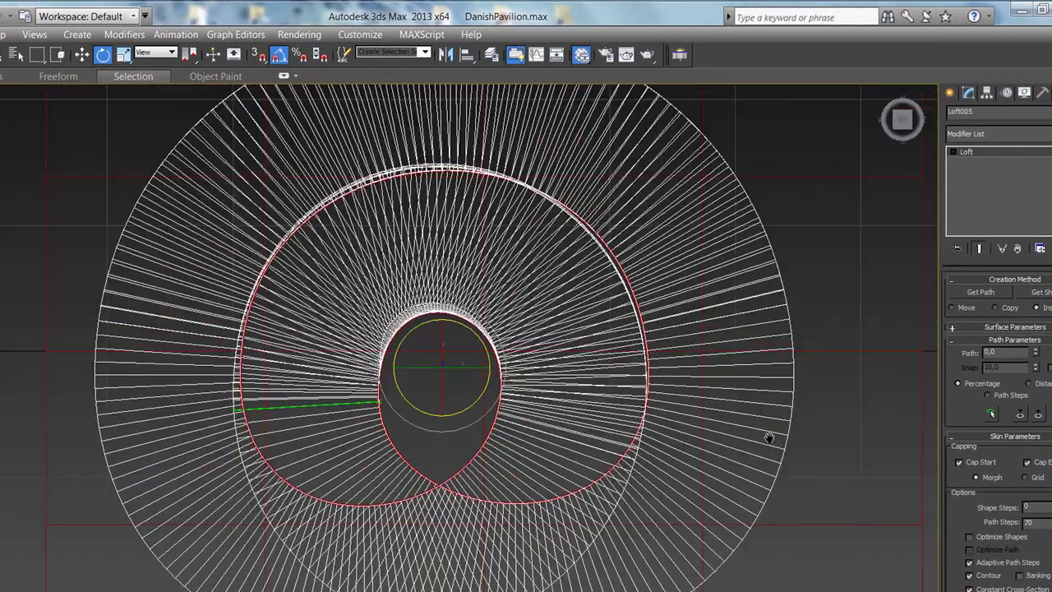
scroll(665, 403, "down", 1)
scroll(624, 329, "down", 1)
scroll(460, 345, "up", 1)
scroll(460, 361, "up", 2)
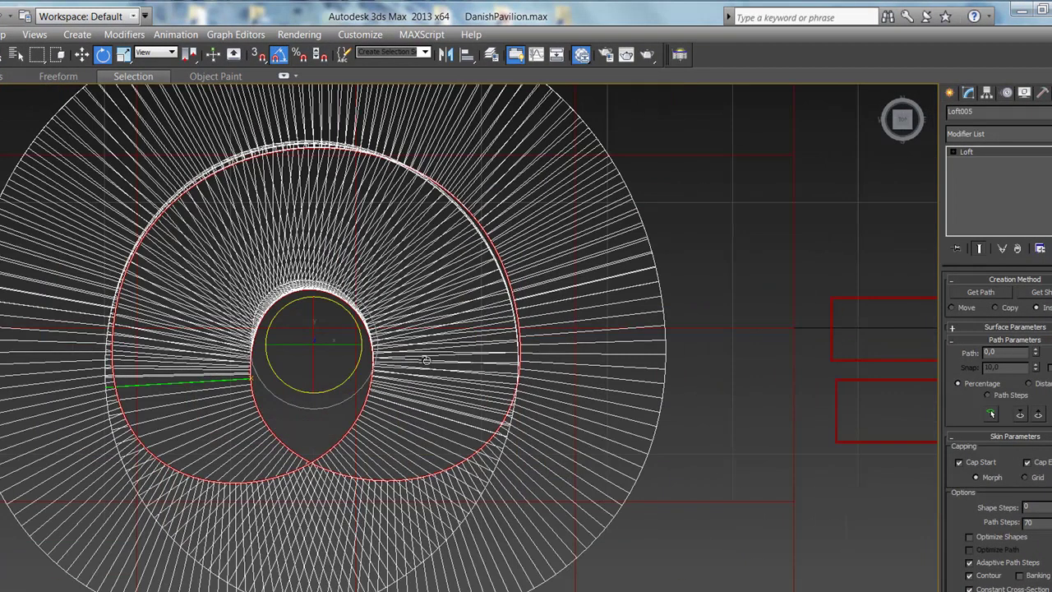
scroll(460, 370, "up", 2)
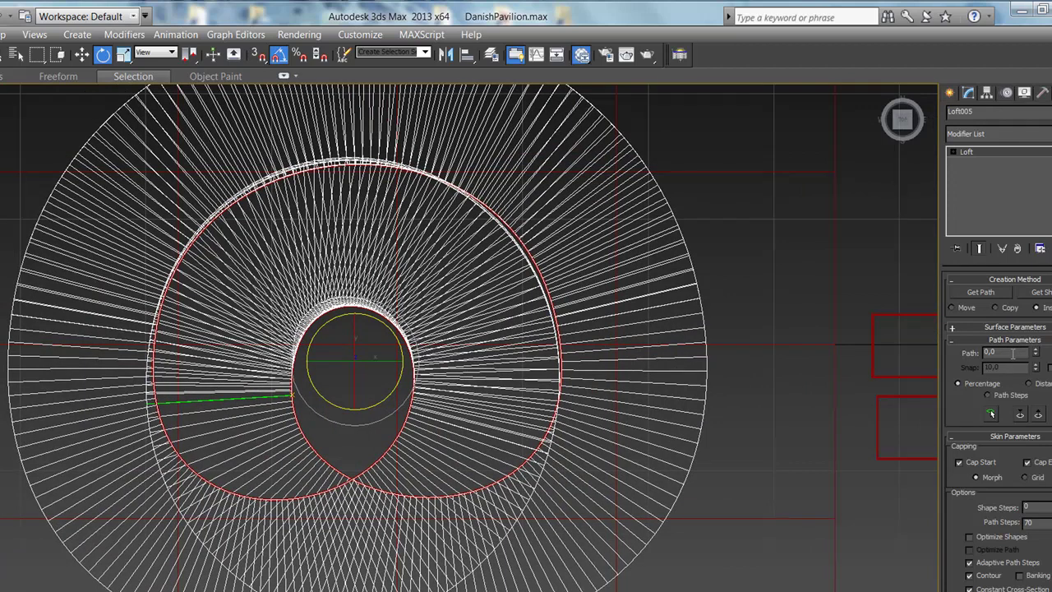
middle_click_drag(637, 368, 654, 370)
scroll(534, 395, "up", 3)
scroll(548, 377, "up", 1)
middle_click_drag(548, 377, 548, 370)
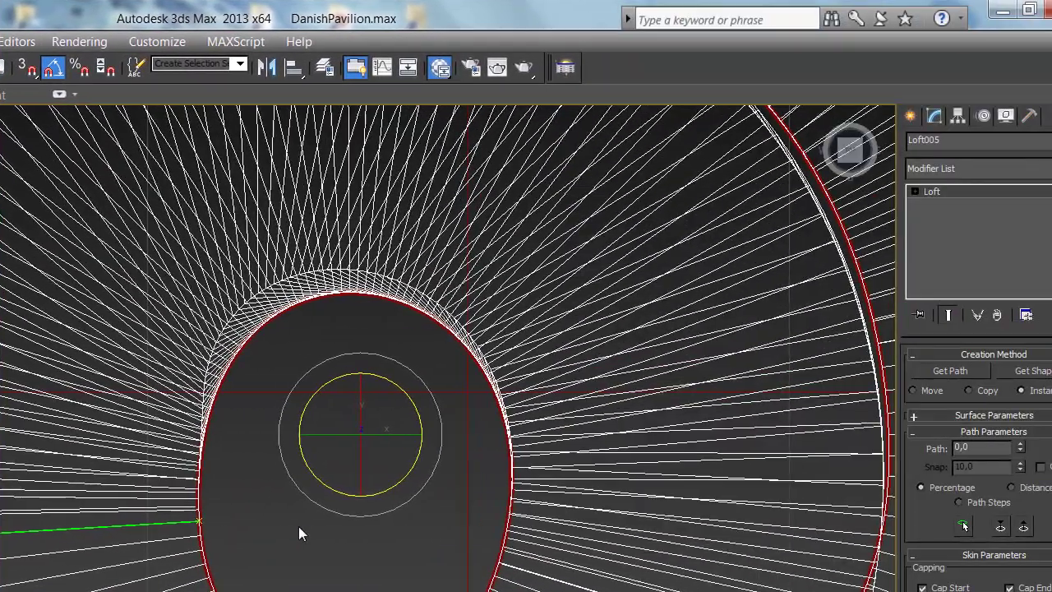
middle_click_drag(298, 526, 273, 523)
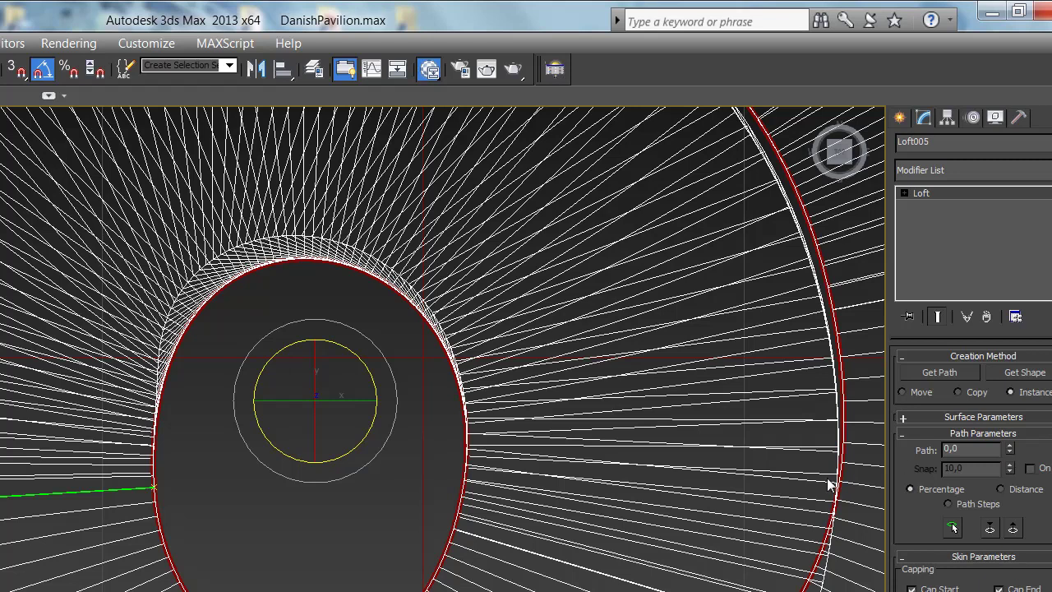
scroll(172, 477, "down", 5)
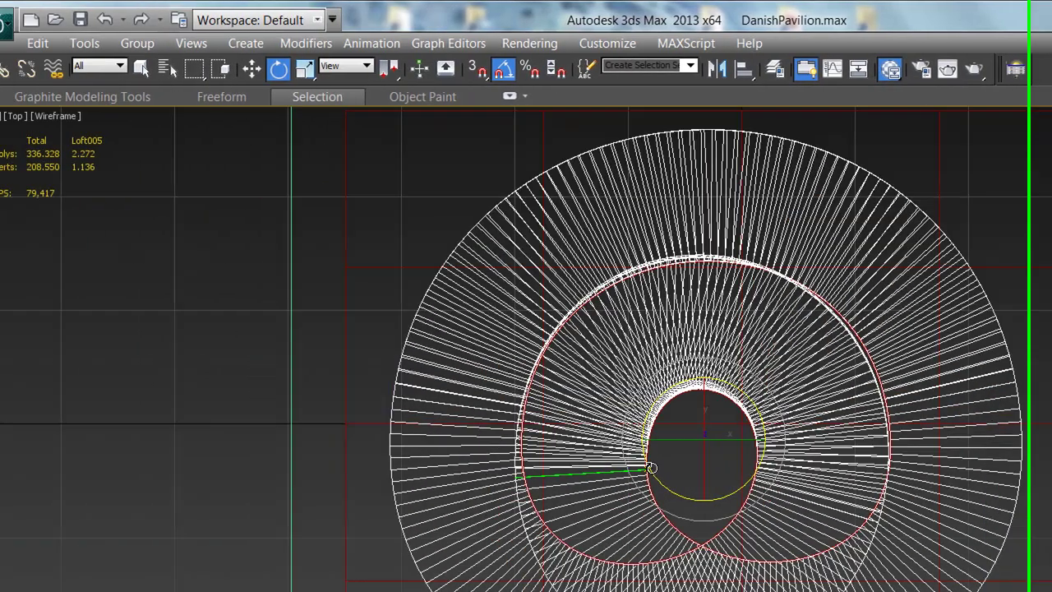
left_click(729, 482)
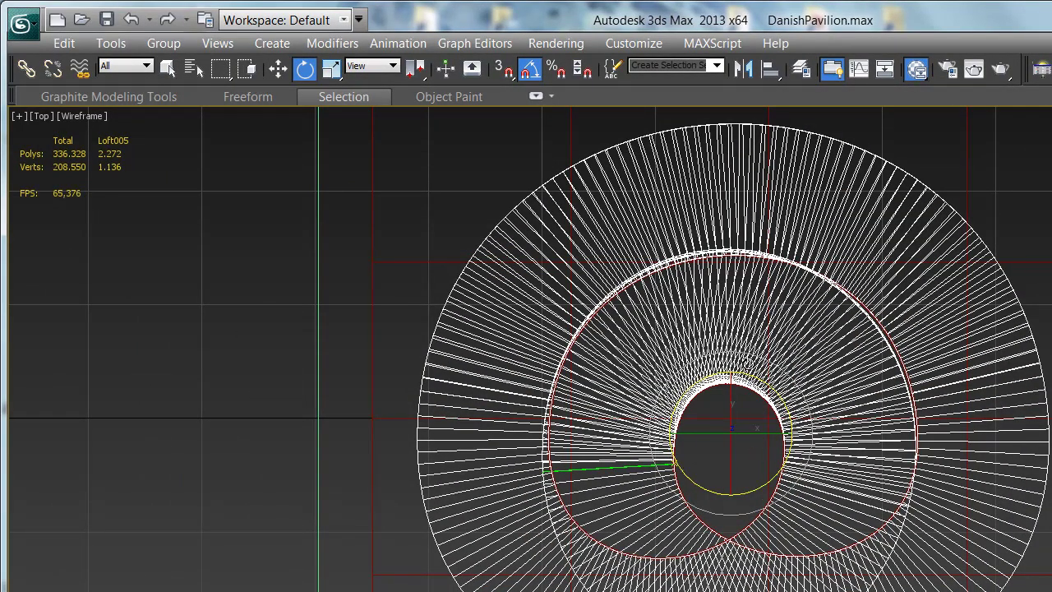
middle_click_drag(719, 220, 727, 329)
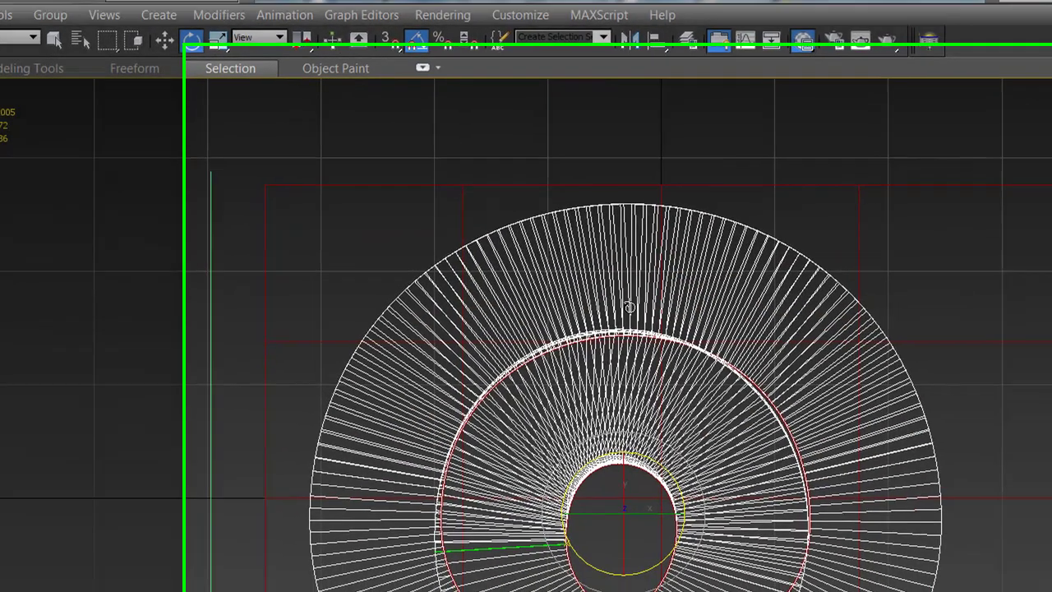
middle_click_drag(564, 235, 554, 252)
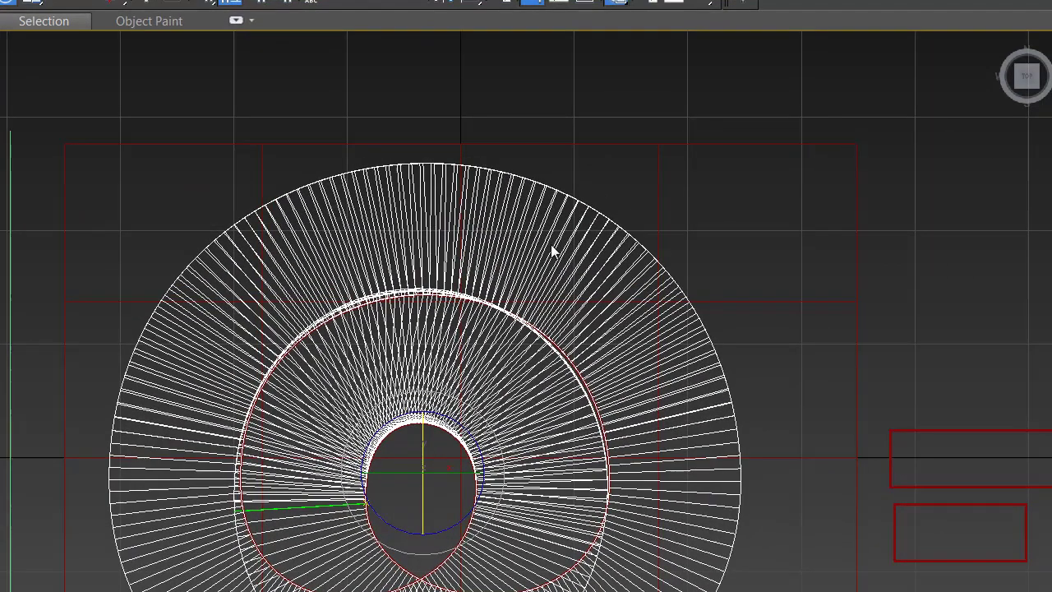
key("F3")
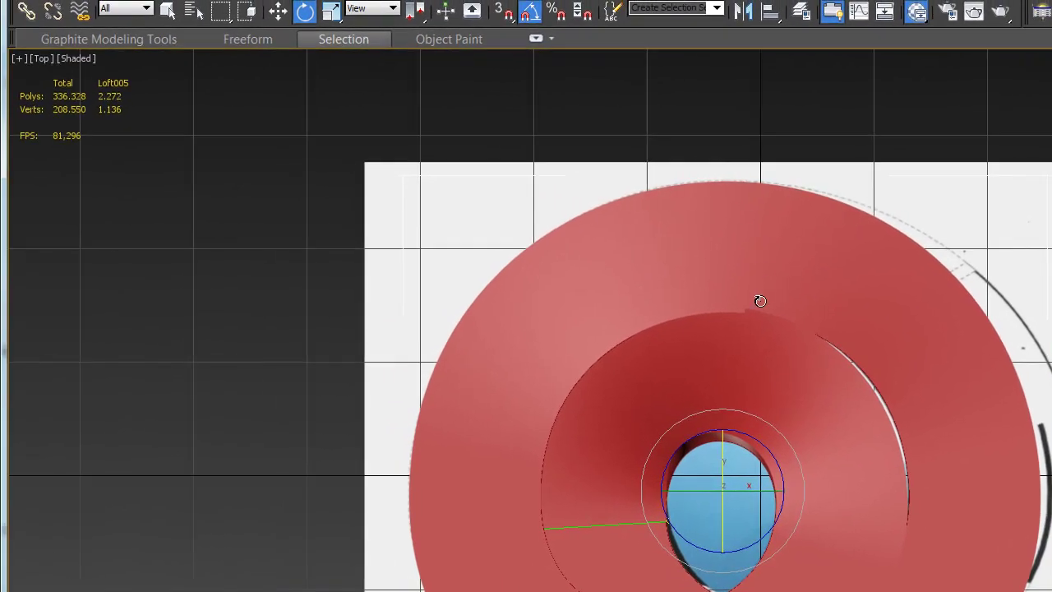
key("F3")
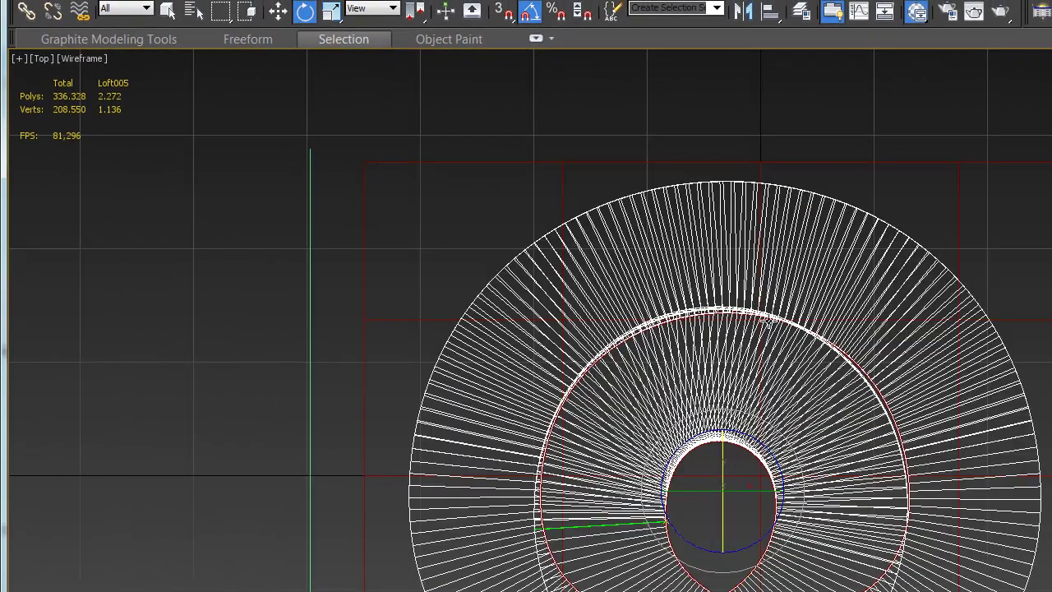
scroll(737, 530, "up", 2)
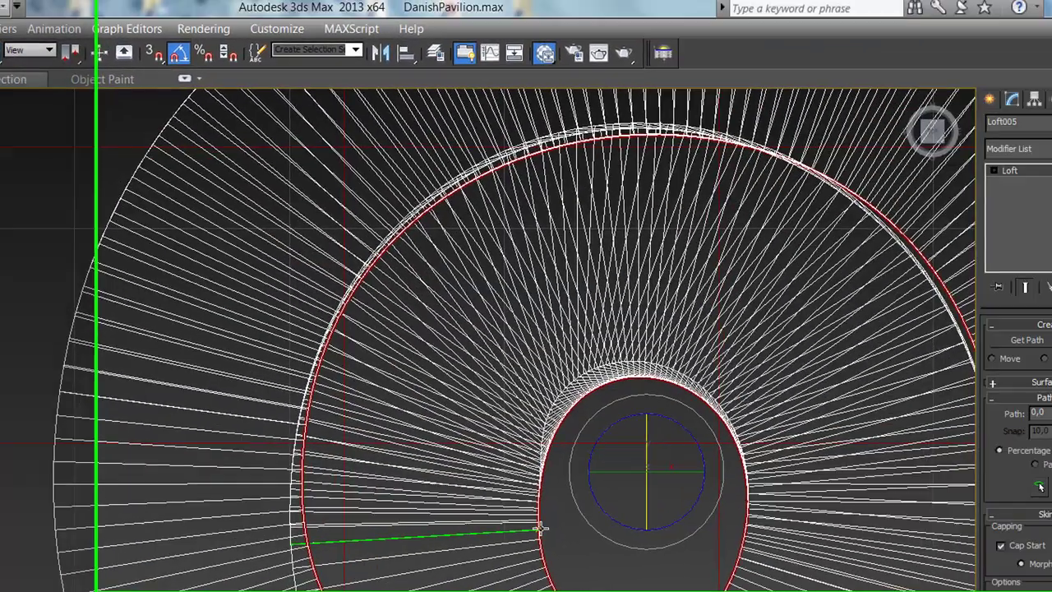
left_click_drag(926, 419, 907, 417)
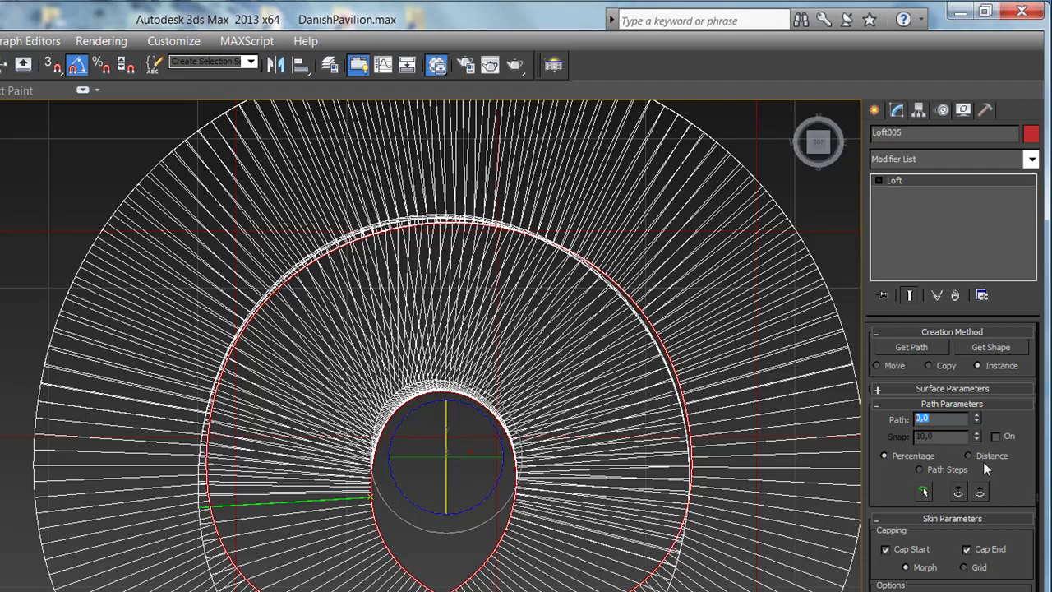
Move the loft's Path position to 59,05 and zoom in on the red arc.
left_click(975, 417)
left_click_drag(976, 422, 973, 378)
mouse_move(951, 403)
left_mouse_down()
mouse_move(1009, 379)
mouse_move(1047, 383)
left_mouse_up()
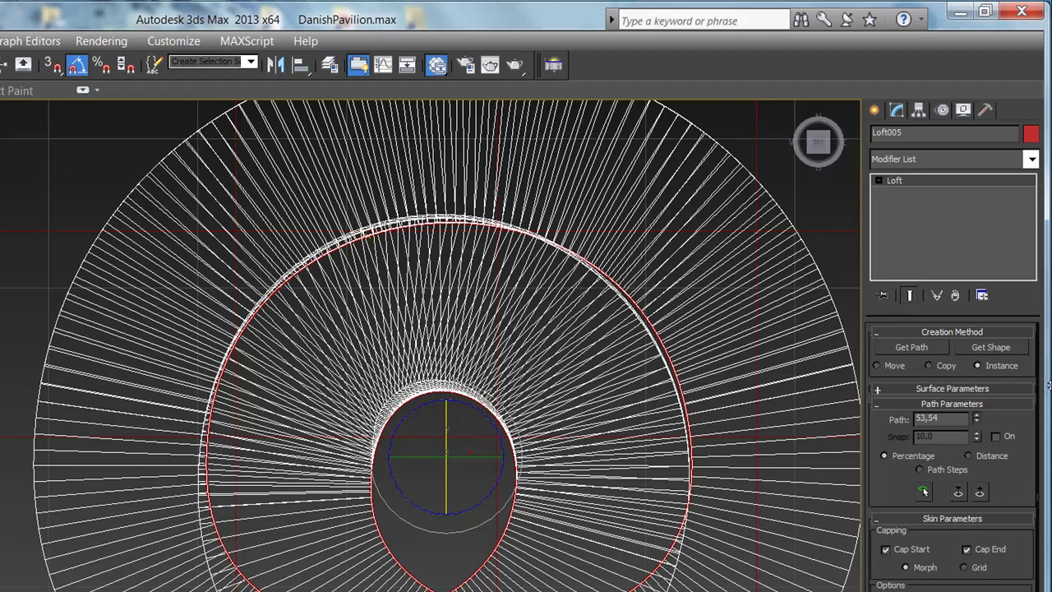
left_click_drag(1022, 424, 1023, 410)
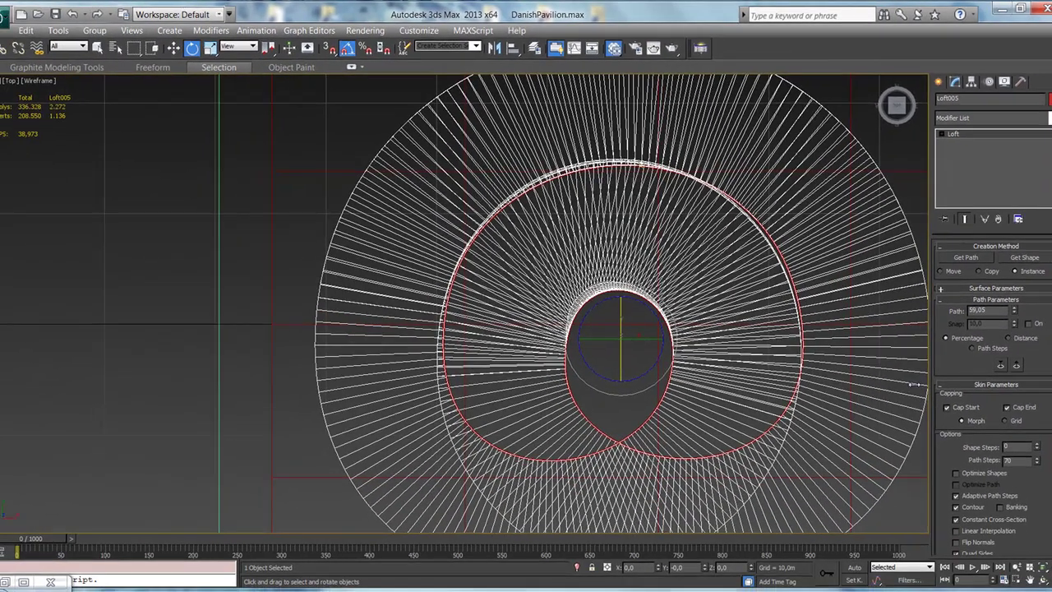
scroll(643, 510, "up", 3)
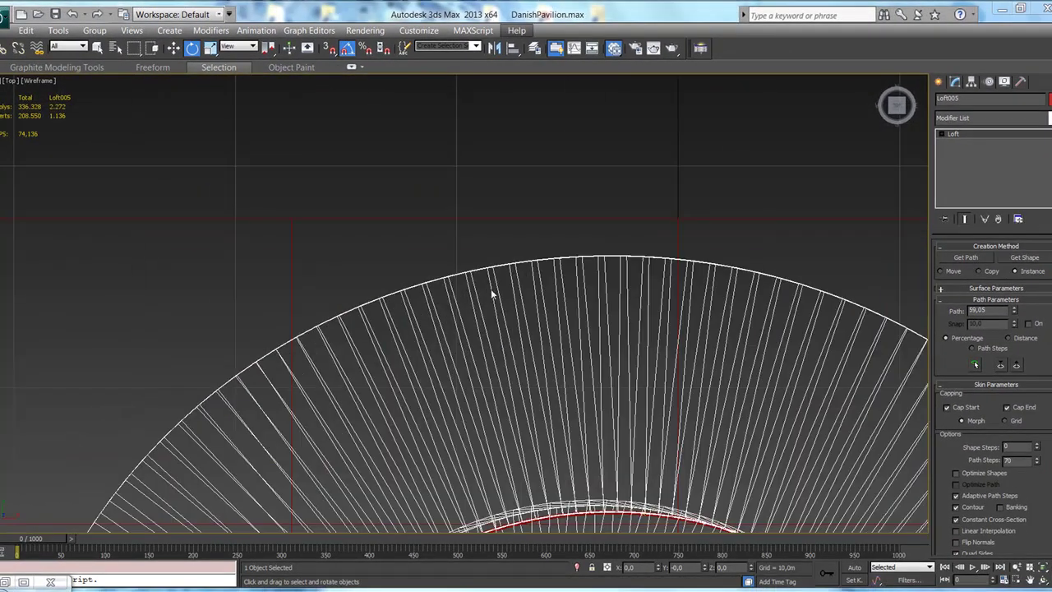
middle_click_drag(651, 318, 626, 187)
scroll(621, 184, "up", 4)
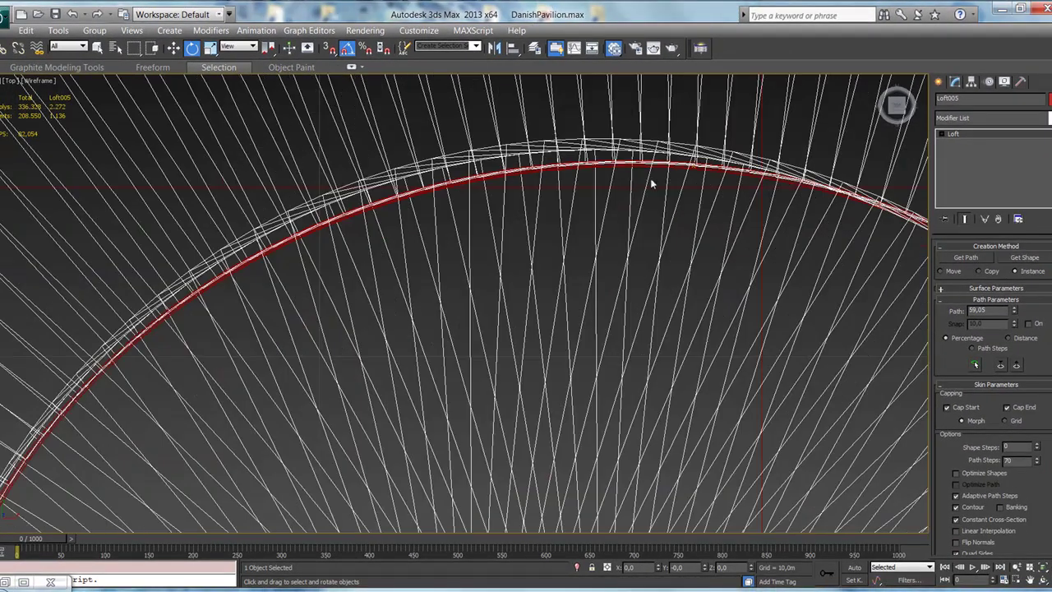
scroll(696, 168, "down", 5)
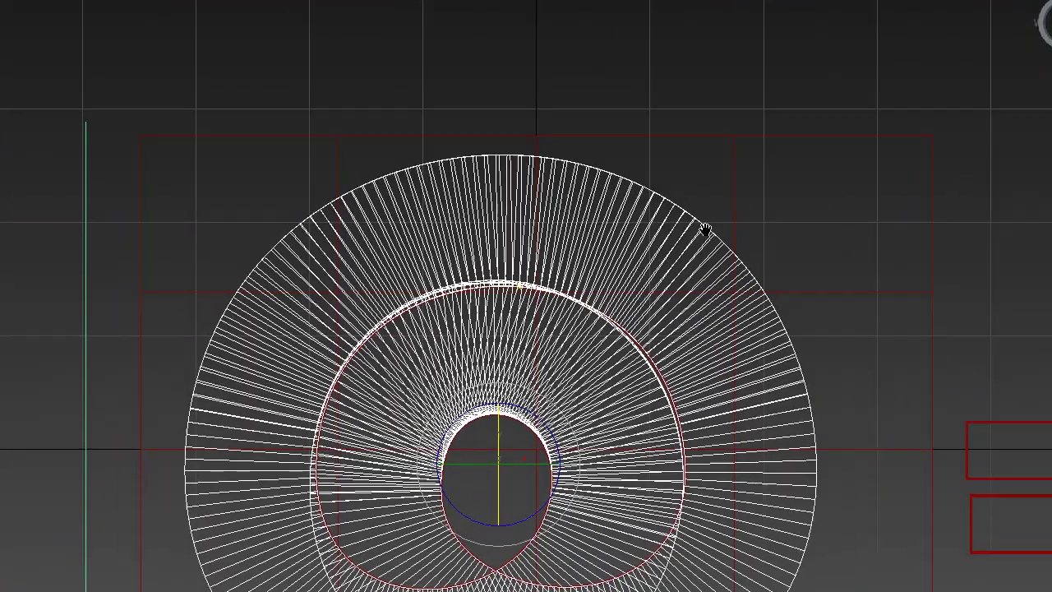
key("F3")
key("F3")
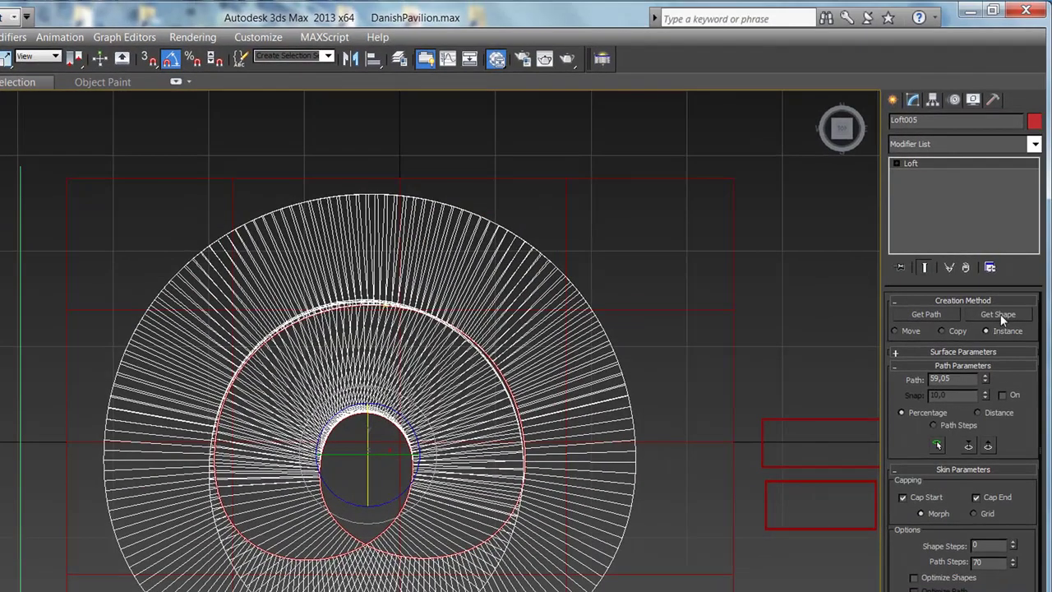
Use Get Shape to add the rectangle profile at that path position.
left_click(1000, 314)
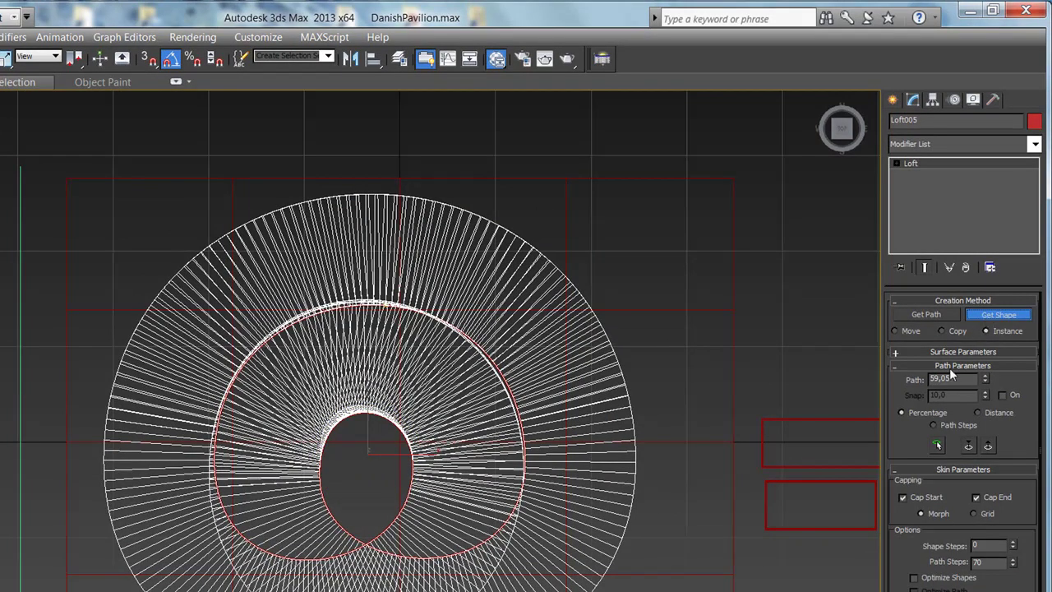
left_click(830, 482)
scroll(481, 275, "up", 3)
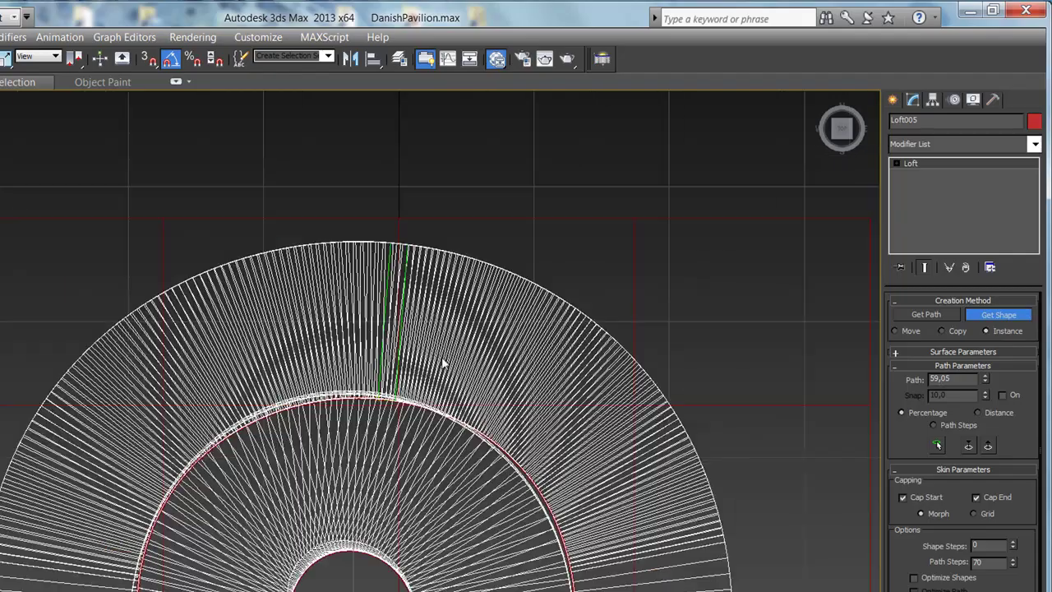
scroll(444, 271, "up", 2)
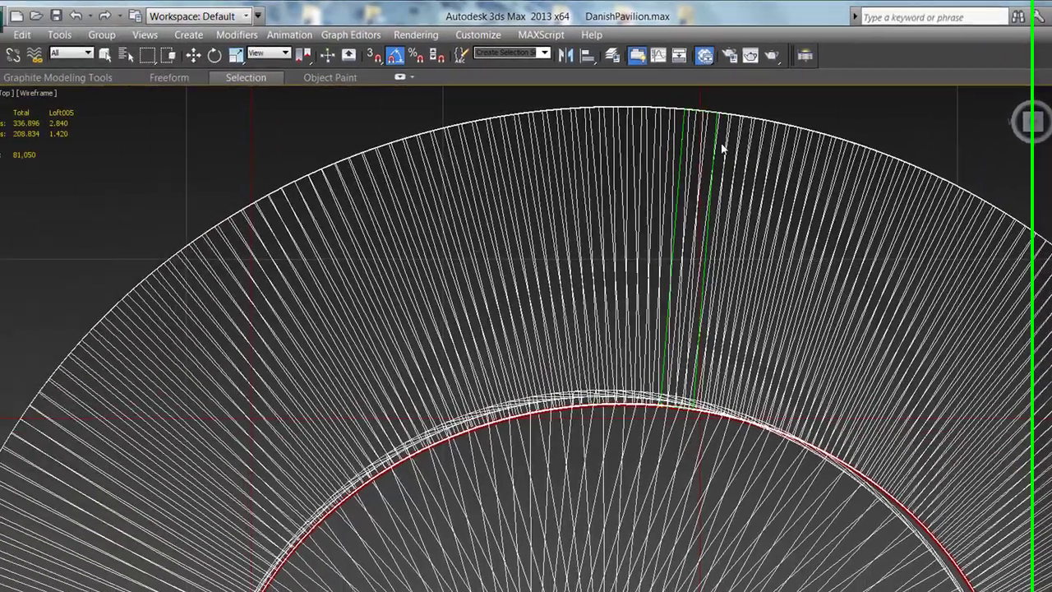
scroll(708, 324, "down", 2)
scroll(704, 334, "down", 3)
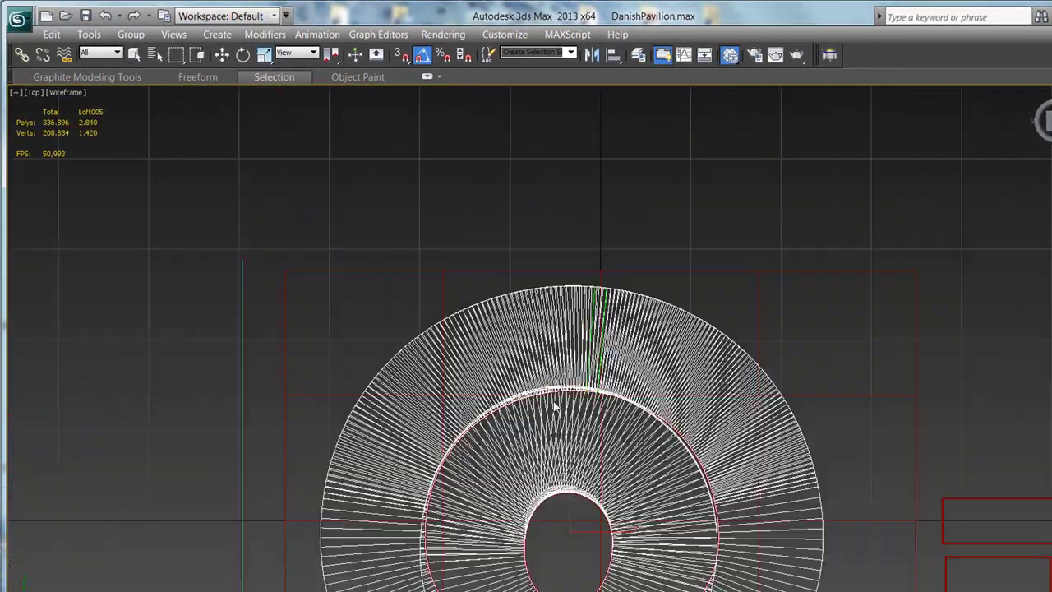
scroll(493, 353, "down", 2)
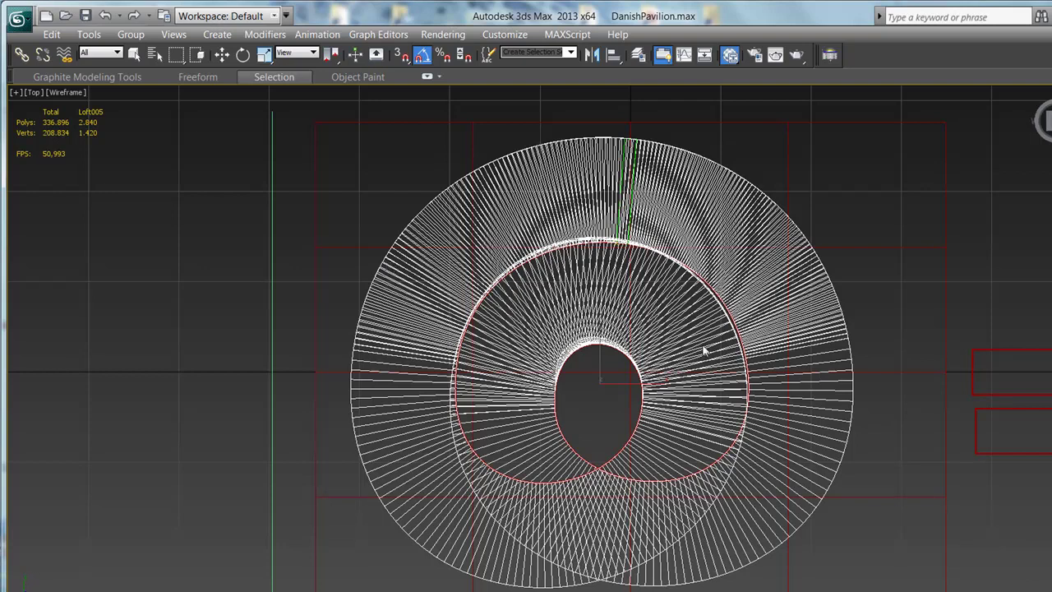
middle_click_drag(704, 351, 678, 328)
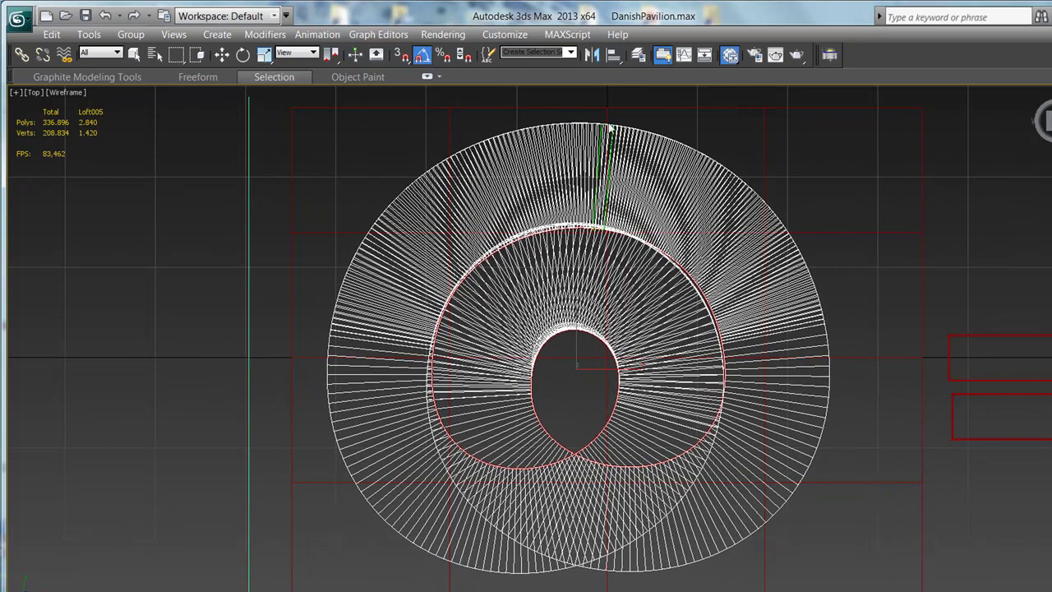
Set the Path position to 75,287 and pick the rectangle shape there, ending in wireframe.
key("F3")
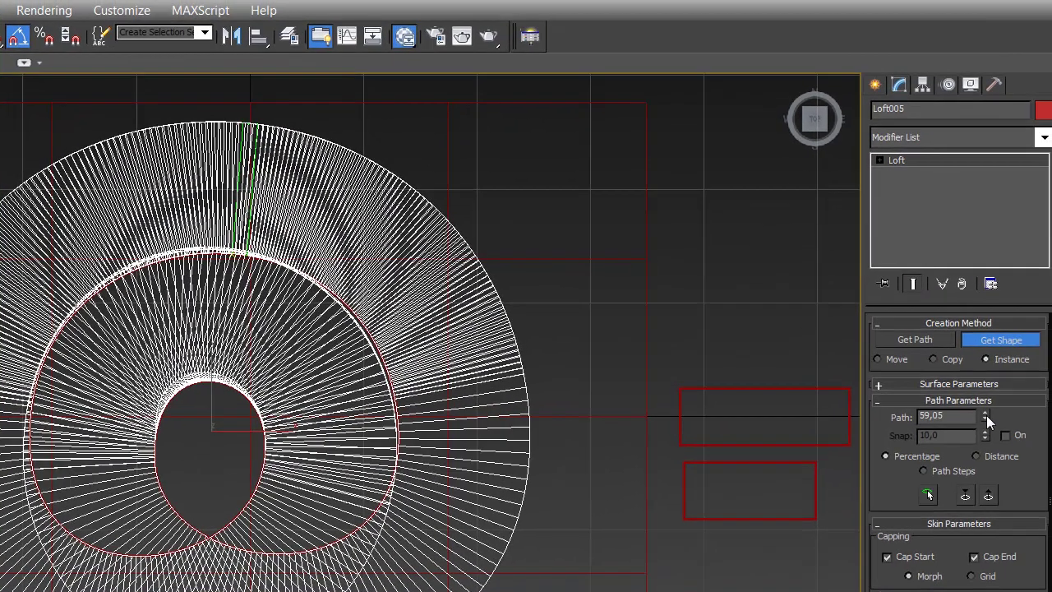
left_click_drag(984, 415, 984, 380)
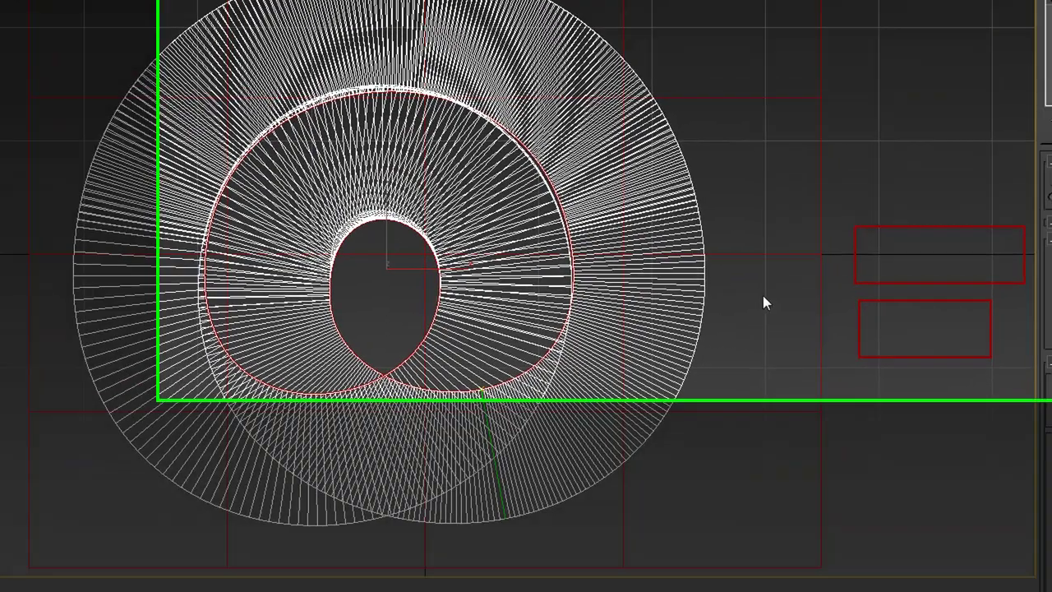
key("F3")
key("F3")
left_click_drag(996, 447, 1000, 451)
key("ctrl+z")
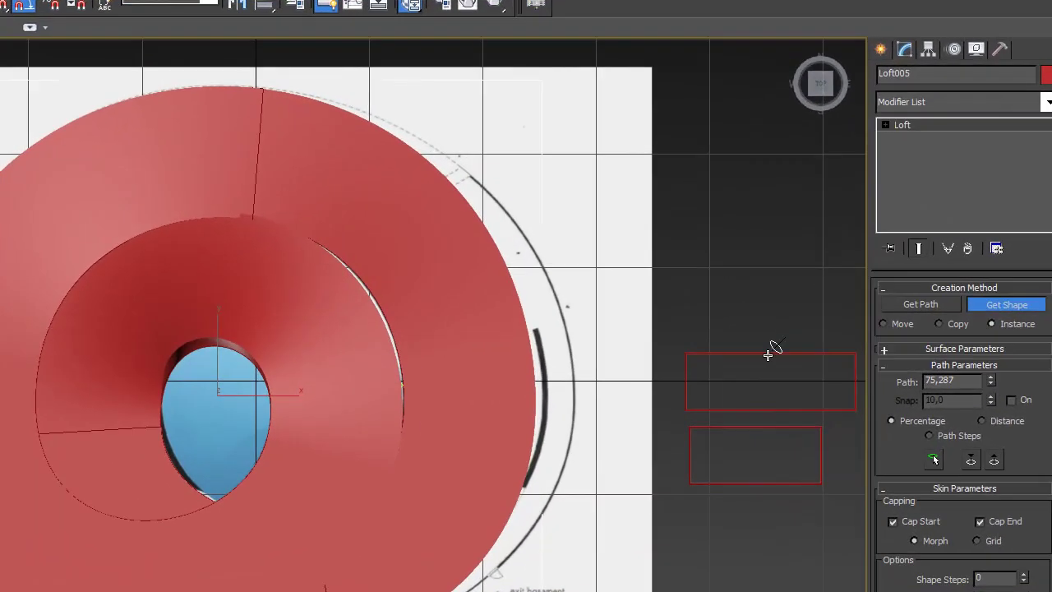
left_click(768, 354)
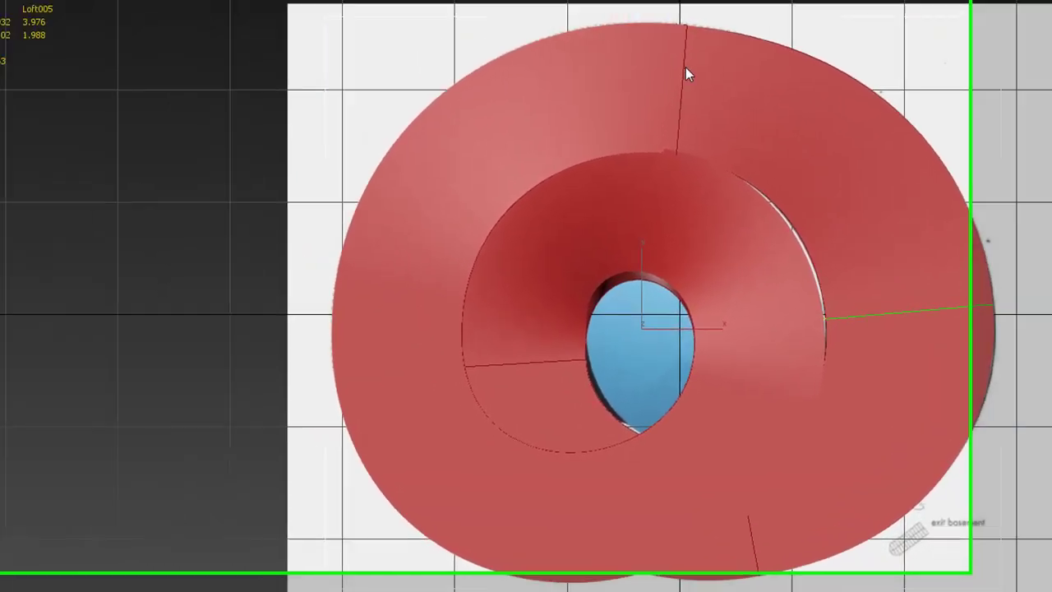
key("F3")
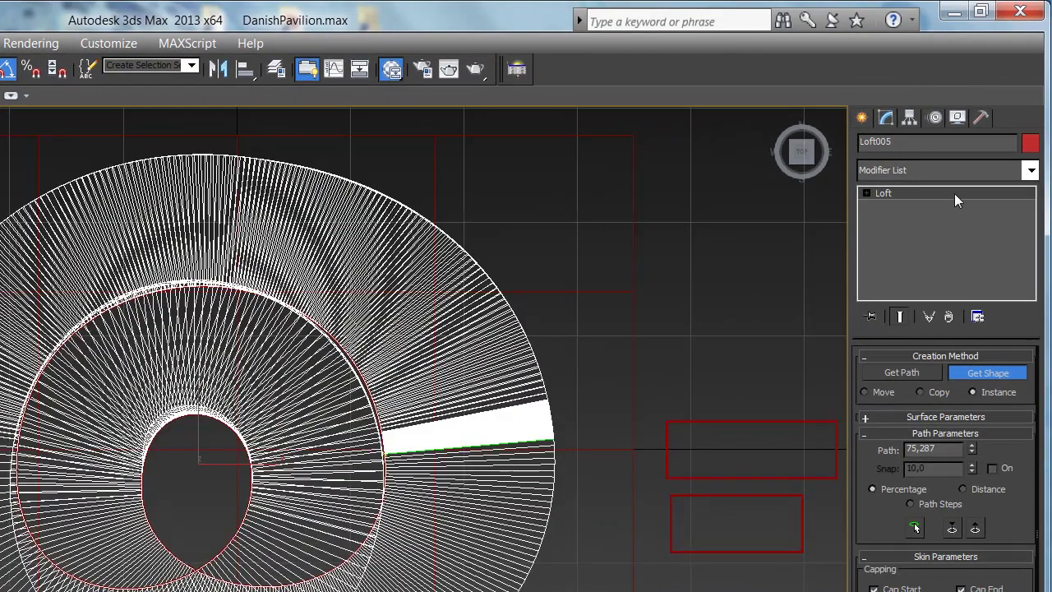
key("F3")
left_click(939, 192)
right_click(381, 439)
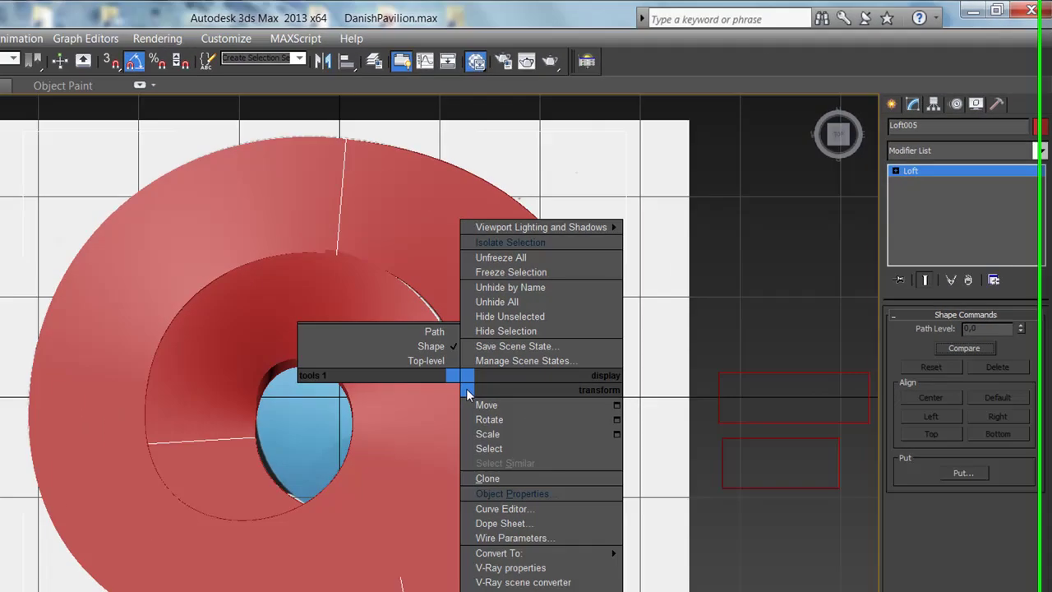
left_click(511, 493)
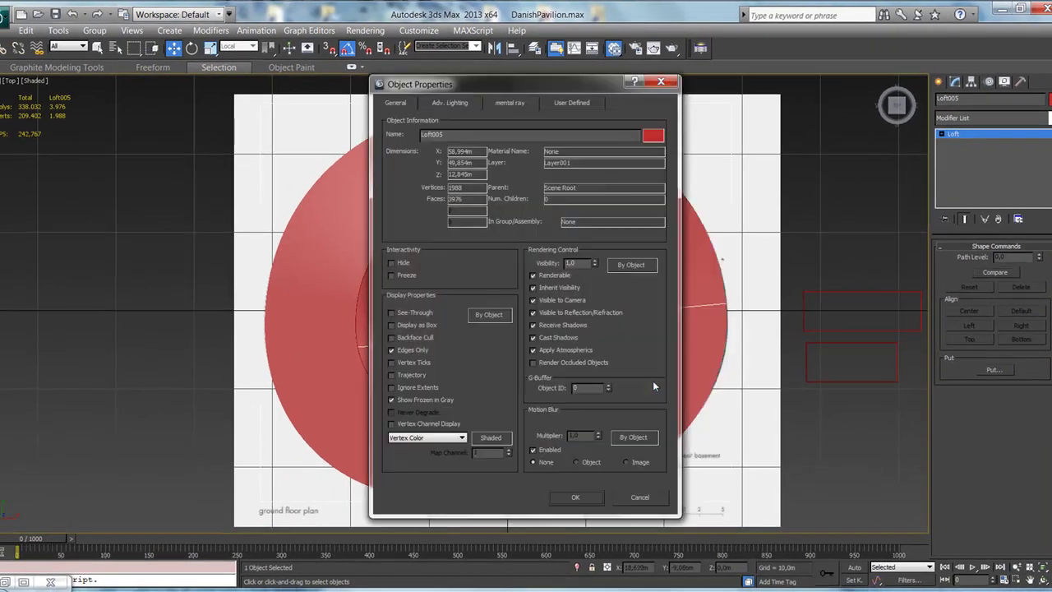
left_click(411, 312)
left_click(582, 495)
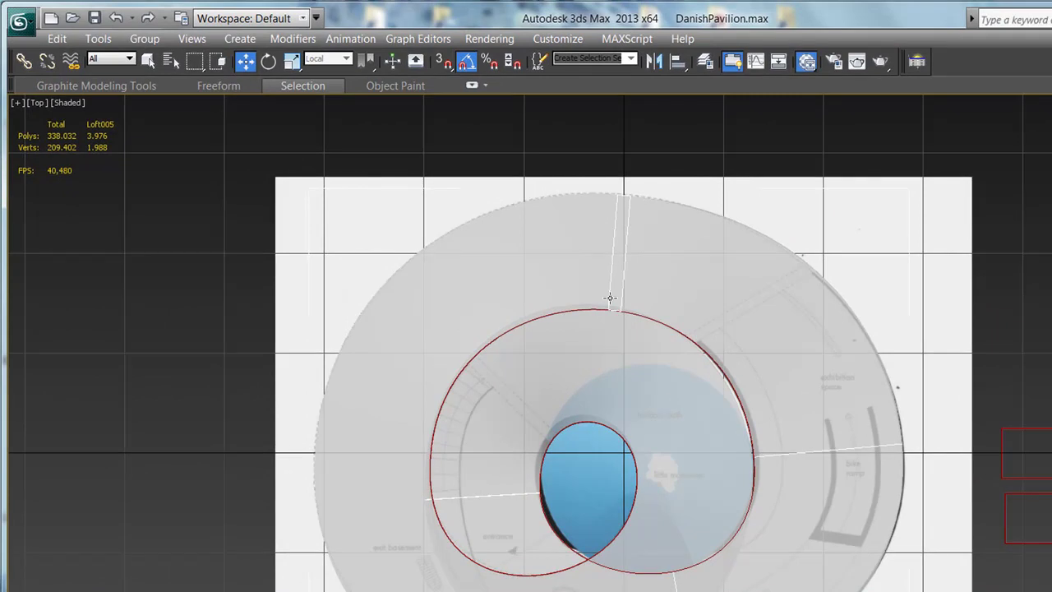
Switch from Top to Perspective and orbit to an angled view showing both rectangle profiles.
mouse_move(611, 298)
middle_mouse_down()
mouse_move(860, 384)
mouse_move(849, 428)
middle_mouse_up()
key("p")
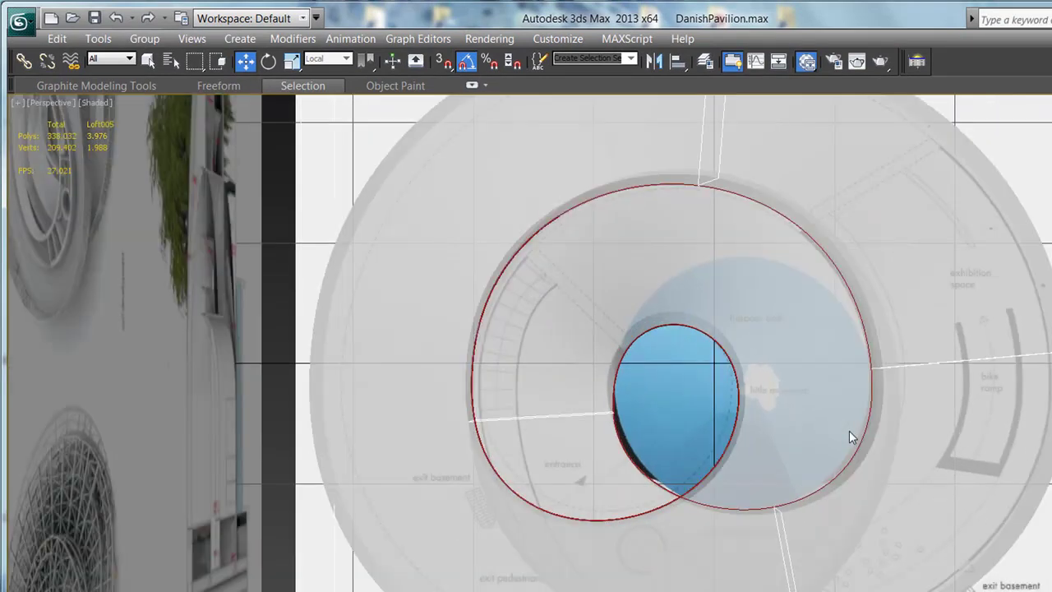
mouse_move(850, 563)
middle_mouse_down("alt")
mouse_move(796, 468)
mouse_move(829, 474)
mouse_move(799, 483)
middle_mouse_up("alt")
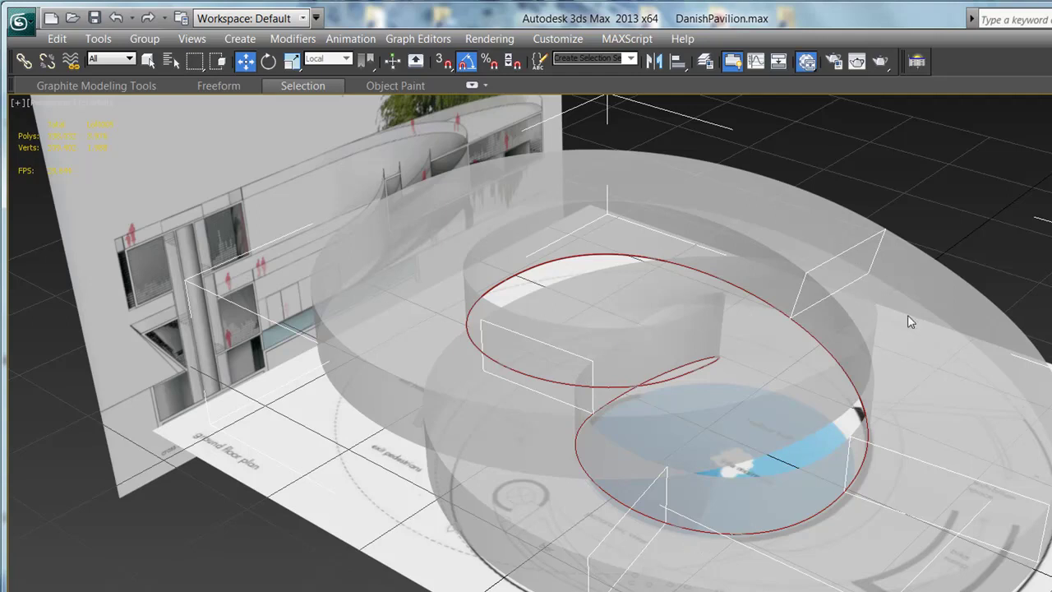
mouse_move(952, 493)
middle_mouse_down("alt")
mouse_move(1009, 480)
mouse_move(967, 478)
mouse_move(957, 515)
mouse_move(887, 482)
mouse_move(907, 528)
middle_mouse_up("alt")
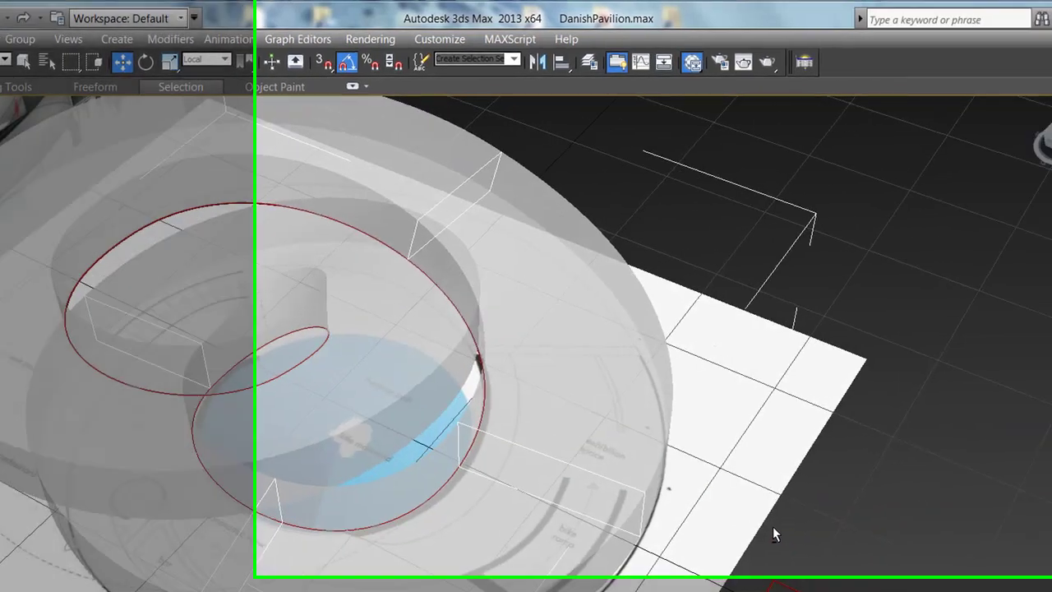
mouse_move(453, 535)
middle_mouse_down("alt")
mouse_move(446, 503)
mouse_move(508, 489)
middle_mouse_up("alt")
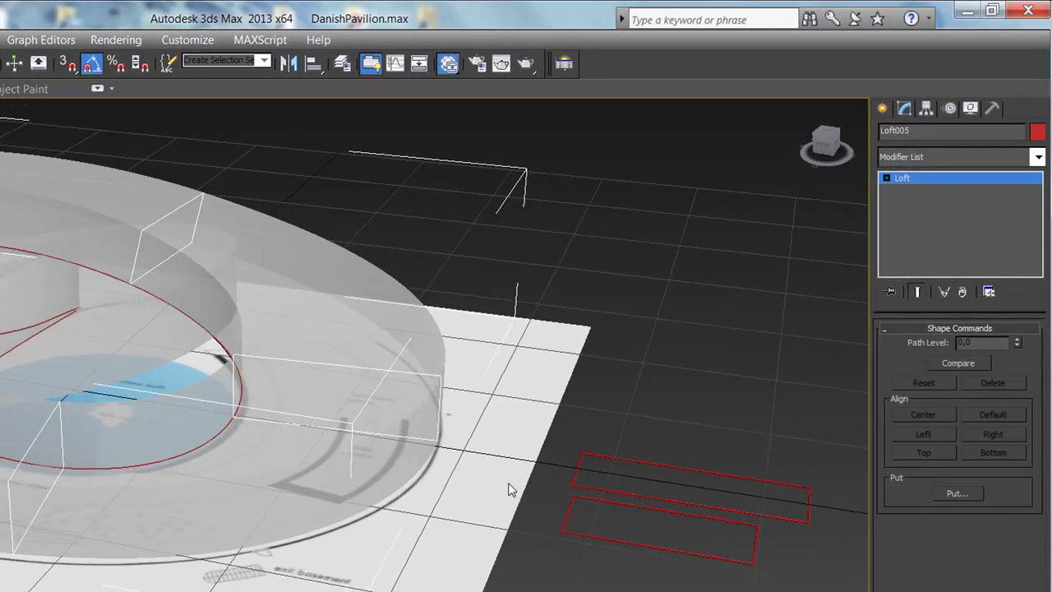
Select Rectangle005 and try a 5,35 m length.
left_click(928, 178)
left_click(707, 470)
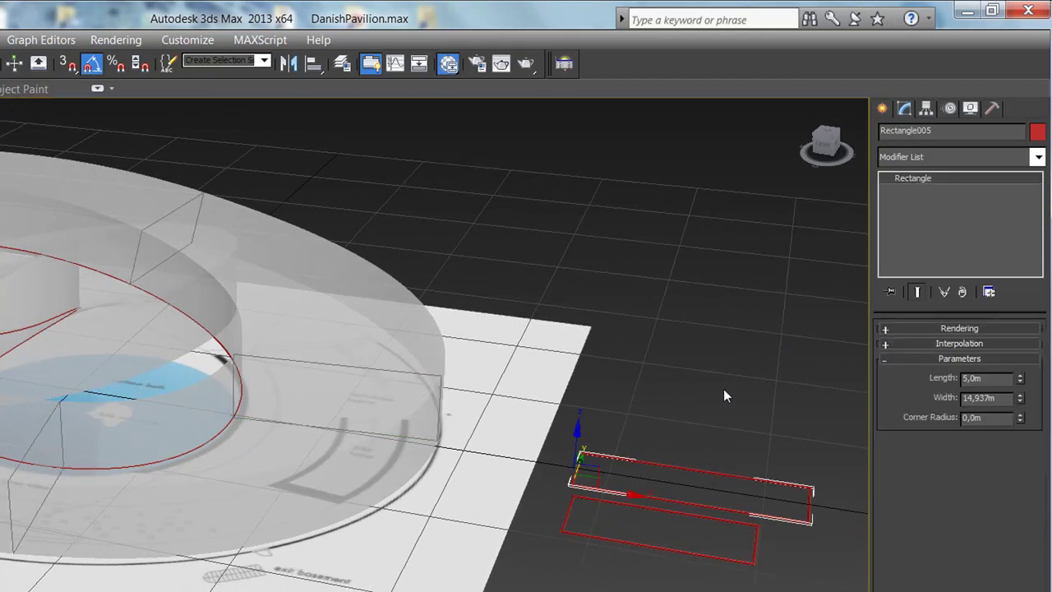
middle_click_drag(722, 389, 705, 388)
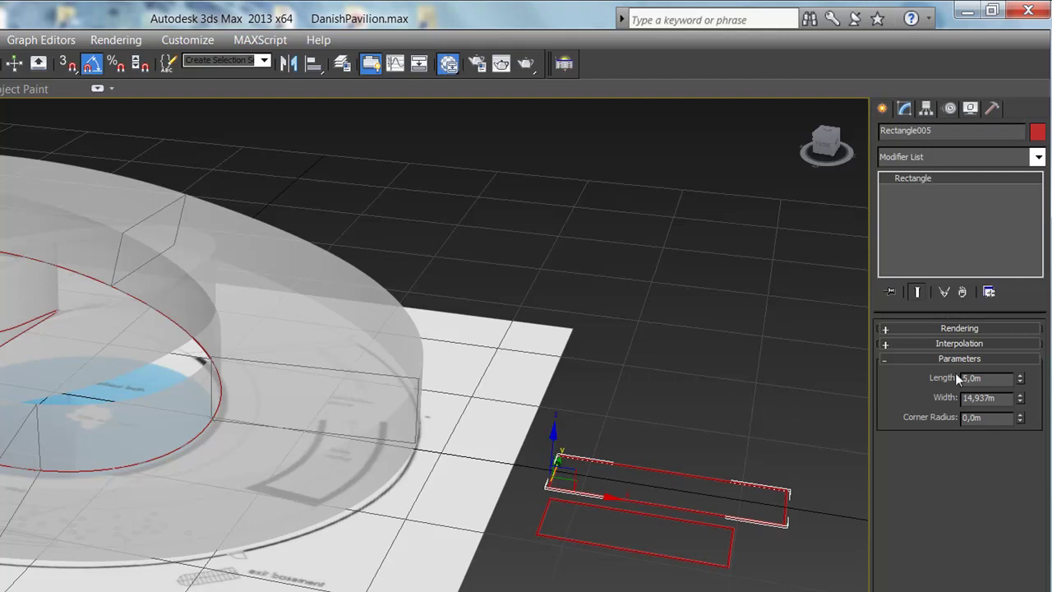
left_click(1019, 378)
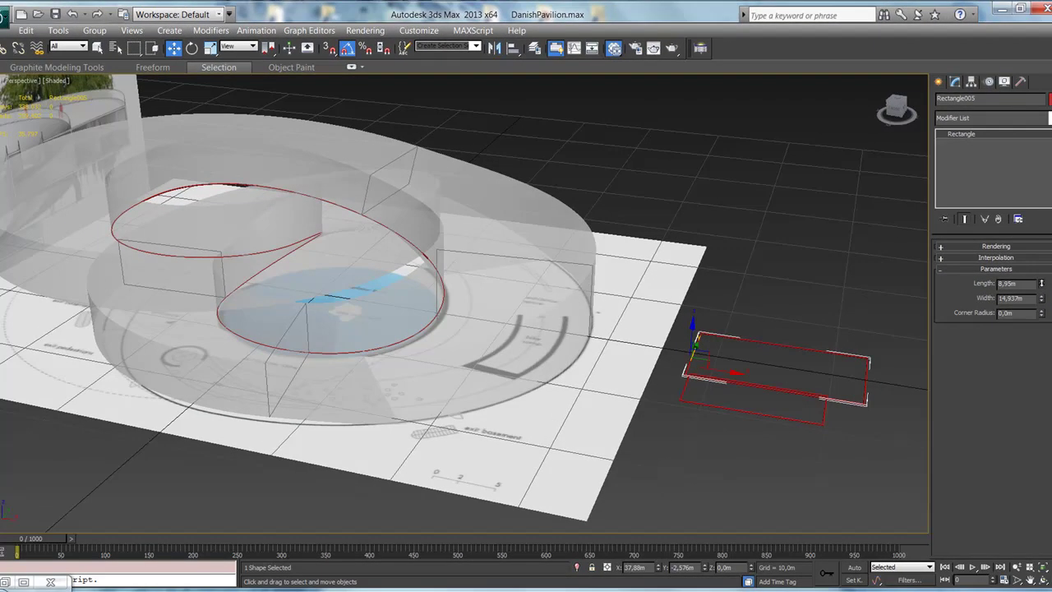
type("5,35")
key("Return")
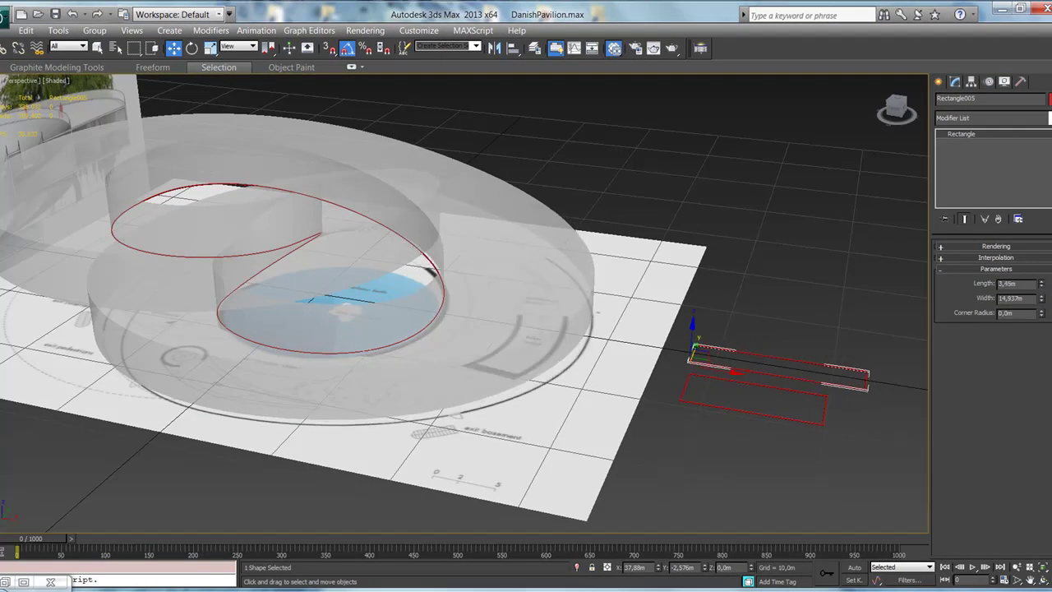
Restore the rectangle to 5,0 m by 14,937 m and zoom in on the ramp walls.
left_click_drag(1040, 284, 1035, 309)
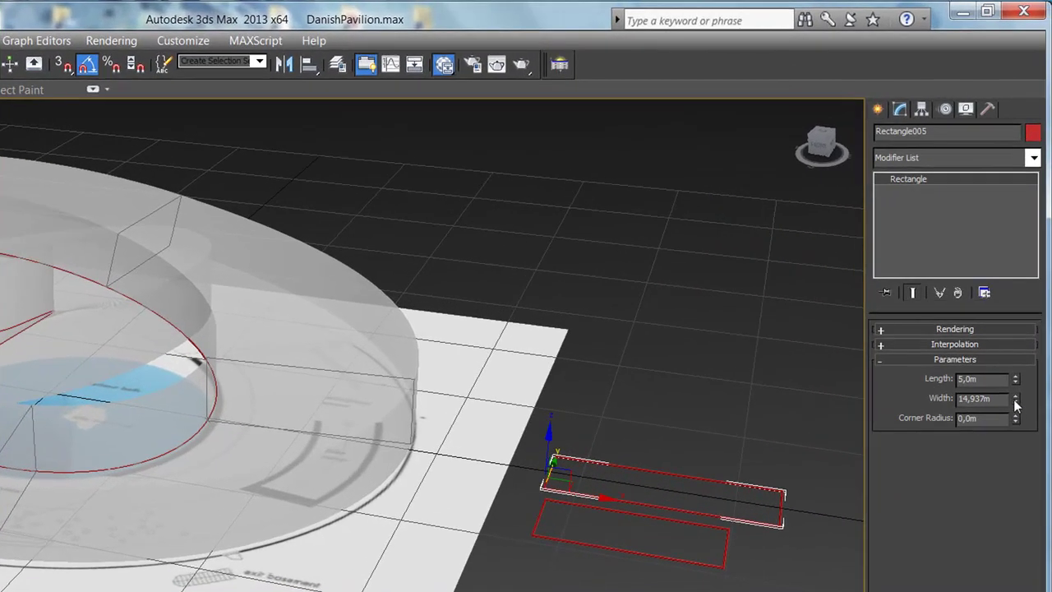
left_click_drag(1008, 413, 1023, 419)
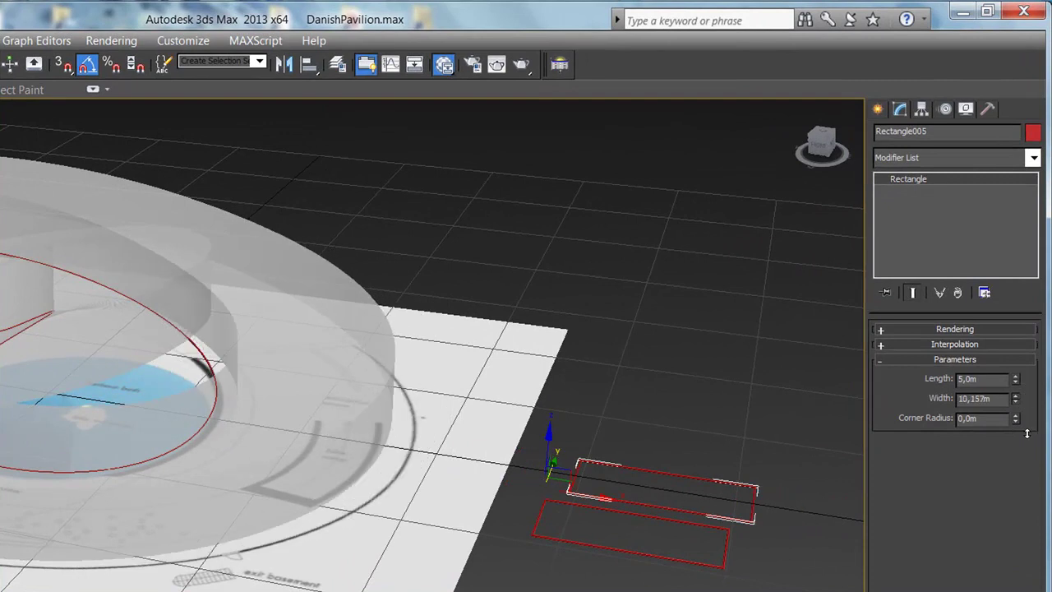
right_click(1023, 417)
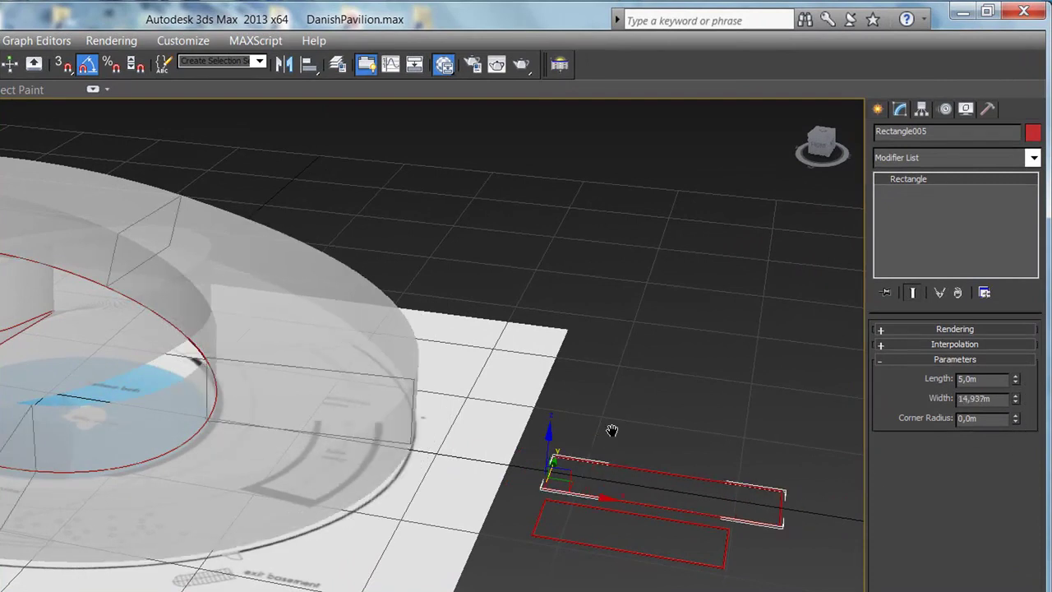
scroll(611, 430, "up", 1)
middle_click_drag(598, 441, 333, 305, "alt")
scroll(334, 305, "up", 2)
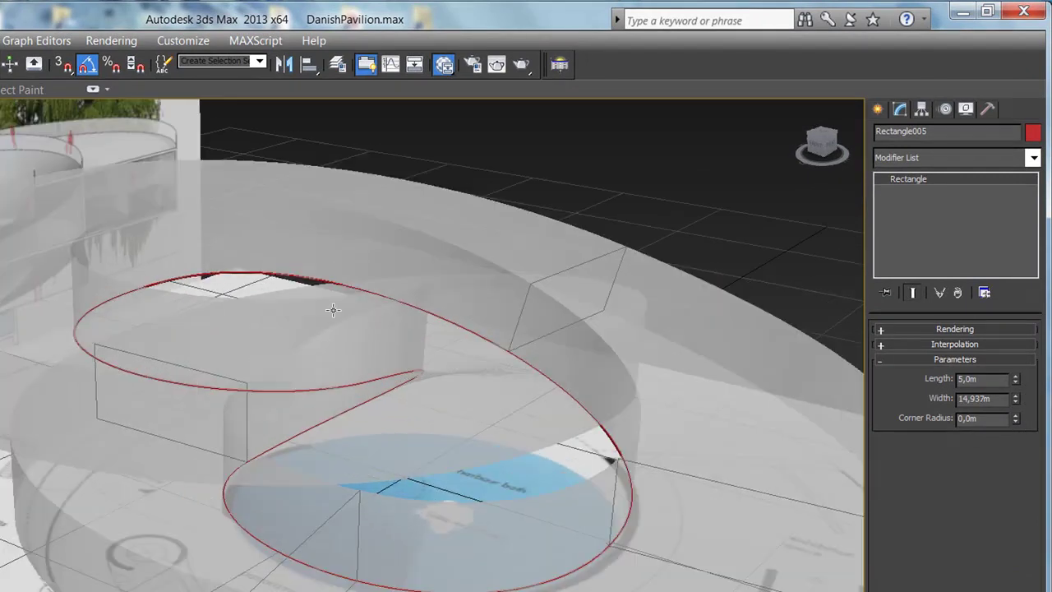
Select the Line003 spiral path, enter Vertex level and pick one vertex.
left_click(207, 275)
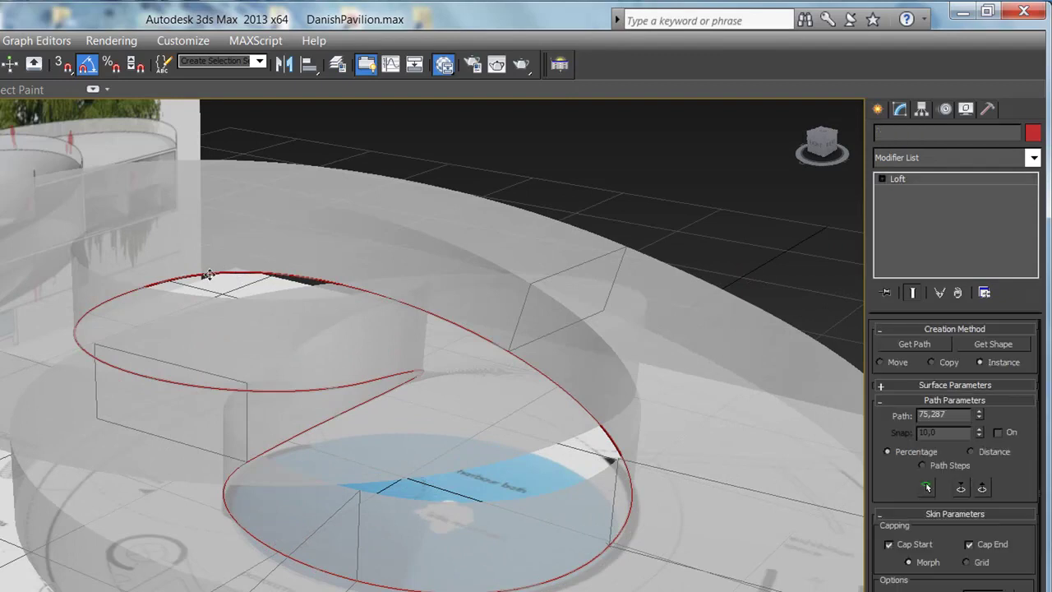
key("ctrl+z")
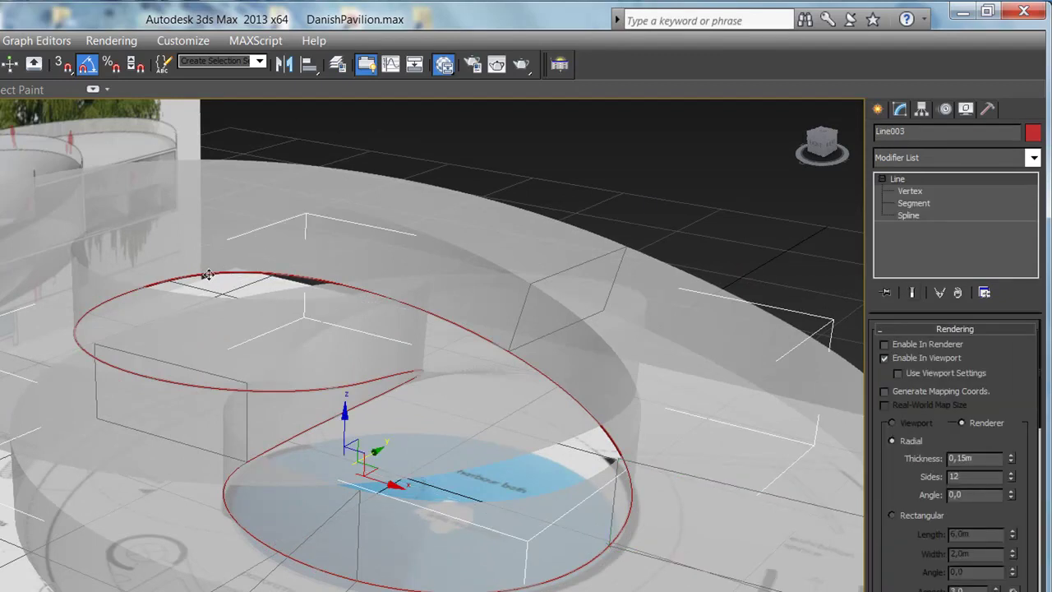
left_click(910, 190)
mouse_move(529, 374)
middle_mouse_down("alt")
mouse_move(570, 400)
mouse_move(648, 376)
mouse_move(513, 378)
middle_mouse_up("alt")
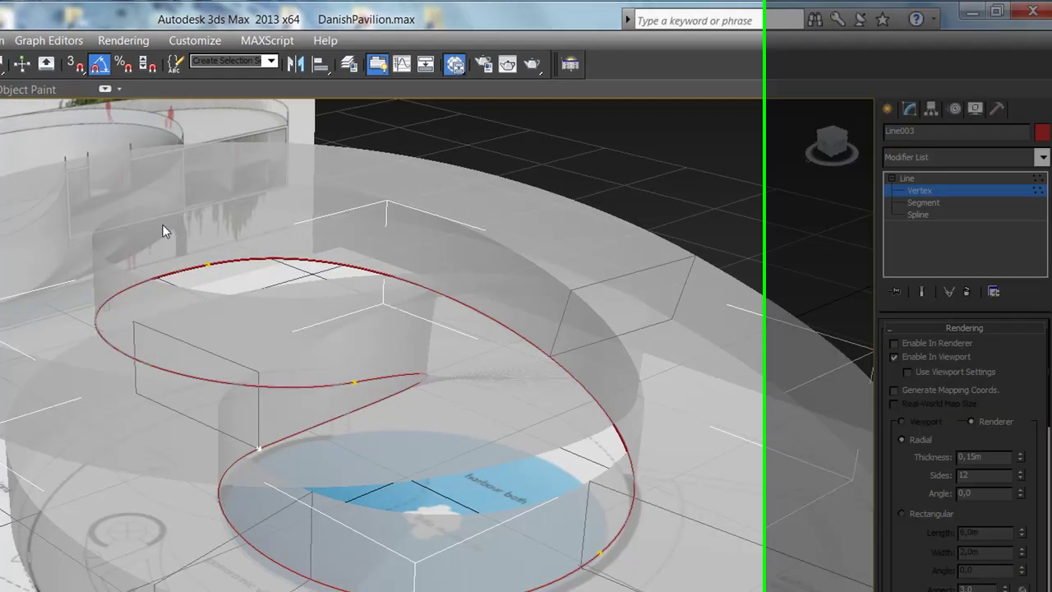
left_click(545, 245)
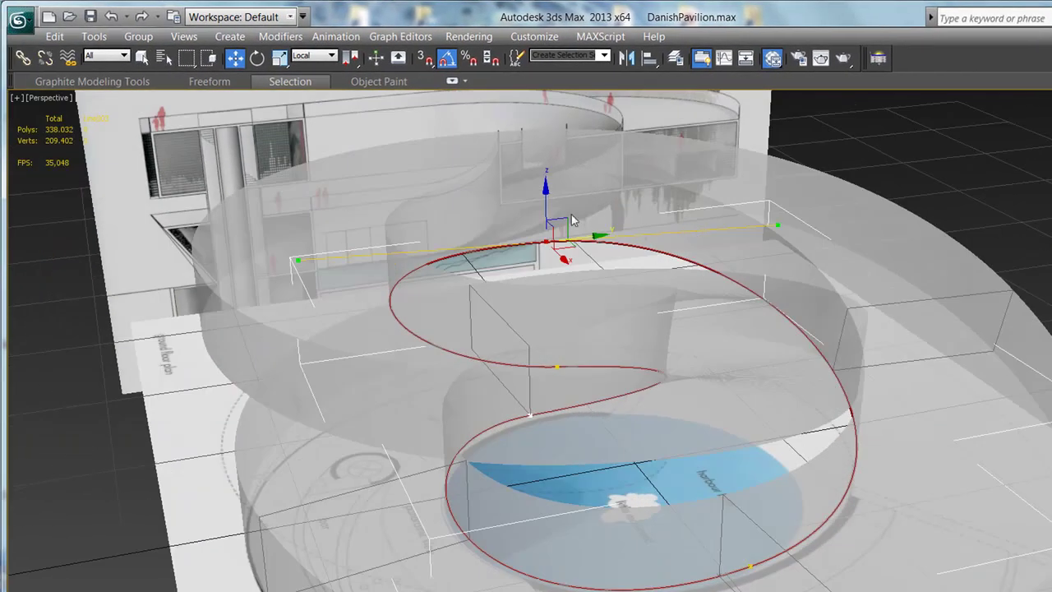
Shift the vertex and drag its Bezier handle, then review the path in wireframe.
mouse_move(560, 225)
left_mouse_down()
mouse_move(686, 226)
mouse_move(622, 223)
left_mouse_up()
mouse_move(778, 224)
left_mouse_down()
mouse_move(787, 230)
mouse_move(798, 347)
mouse_move(803, 234)
left_mouse_up()
middle_click_drag(803, 233, 678, 293, "alt")
mouse_move(545, 203)
middle_mouse_down("alt")
mouse_move(647, 287)
mouse_move(649, 315)
mouse_move(636, 311)
middle_mouse_up("alt")
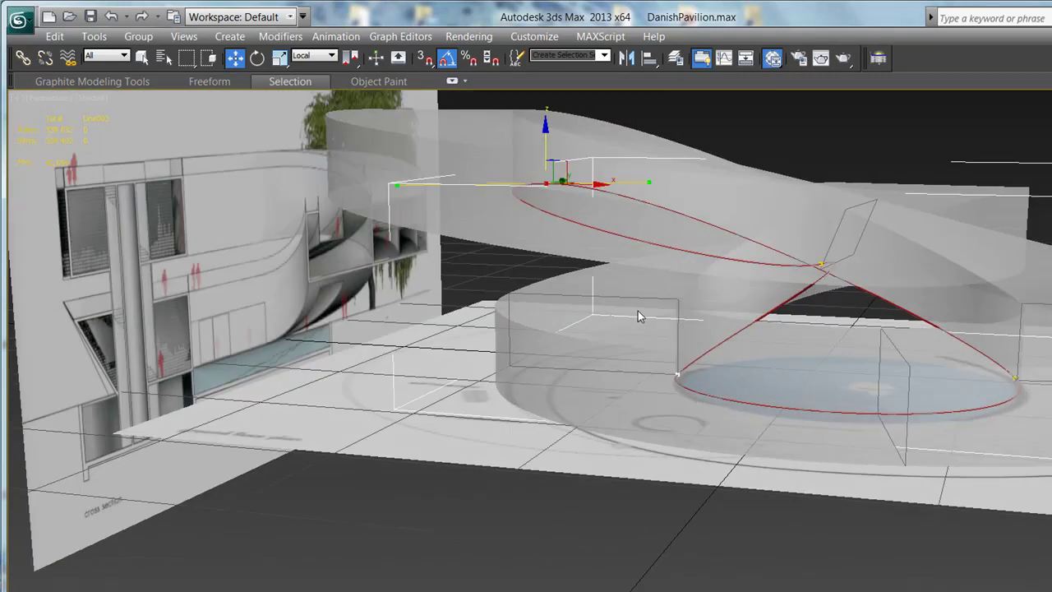
mouse_move(711, 408)
middle_mouse_down("alt")
mouse_move(794, 402)
mouse_move(786, 414)
mouse_move(822, 418)
mouse_move(746, 432)
mouse_move(755, 413)
mouse_move(789, 401)
mouse_move(730, 434)
mouse_move(769, 444)
mouse_move(686, 512)
mouse_move(704, 493)
mouse_move(732, 494)
mouse_move(746, 461)
mouse_move(748, 509)
middle_mouse_up("alt")
key("F3")
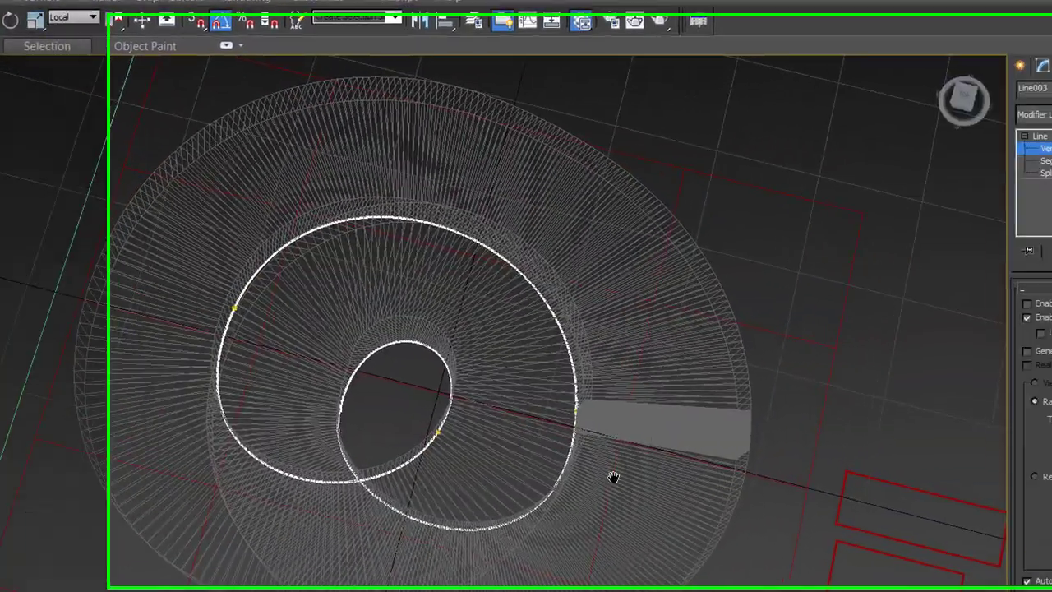
Scroll the command panel and exit Line003's Vertex sub-object level.
scroll(435, 475, "up", 2)
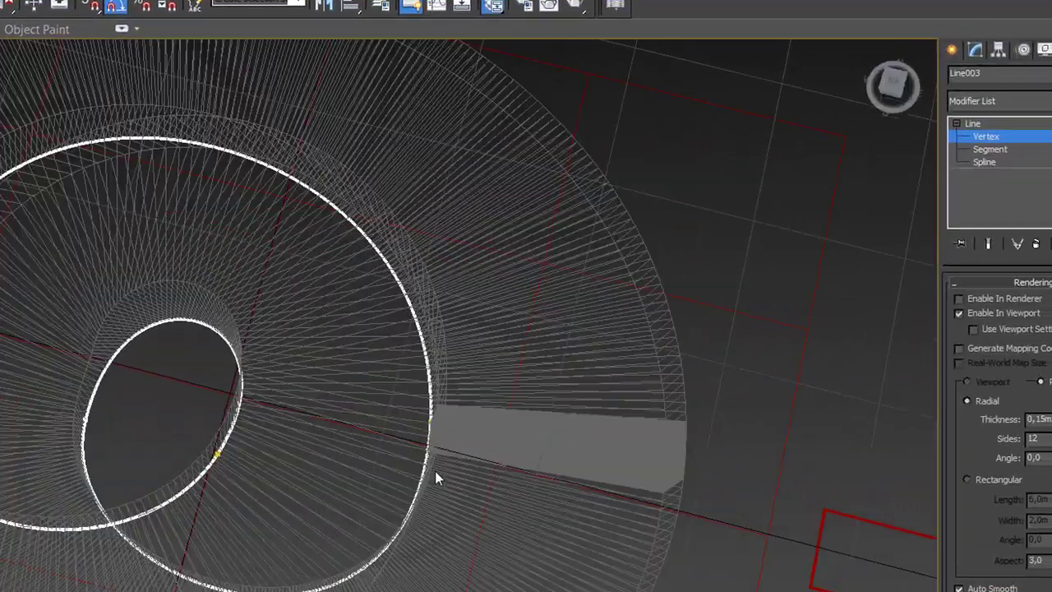
scroll(474, 462, "up", 2)
scroll(573, 510, "up", 2)
scroll(855, 527, "up", 2)
left_click_drag(966, 521, 962, 195)
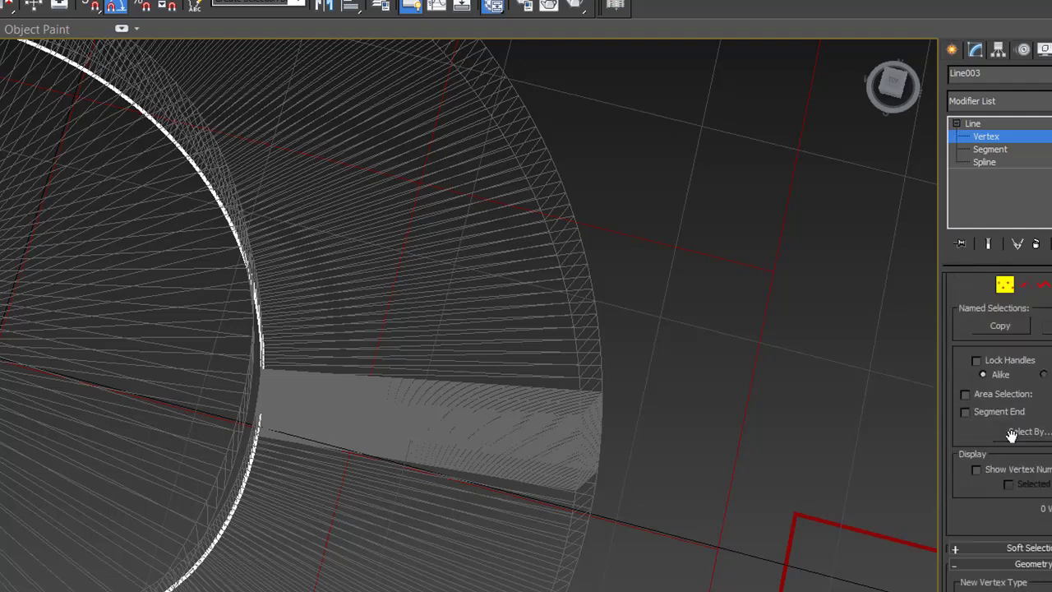
scroll(1011, 435, "down", 3)
scroll(1010, 436, "up", 3)
left_click(1002, 140)
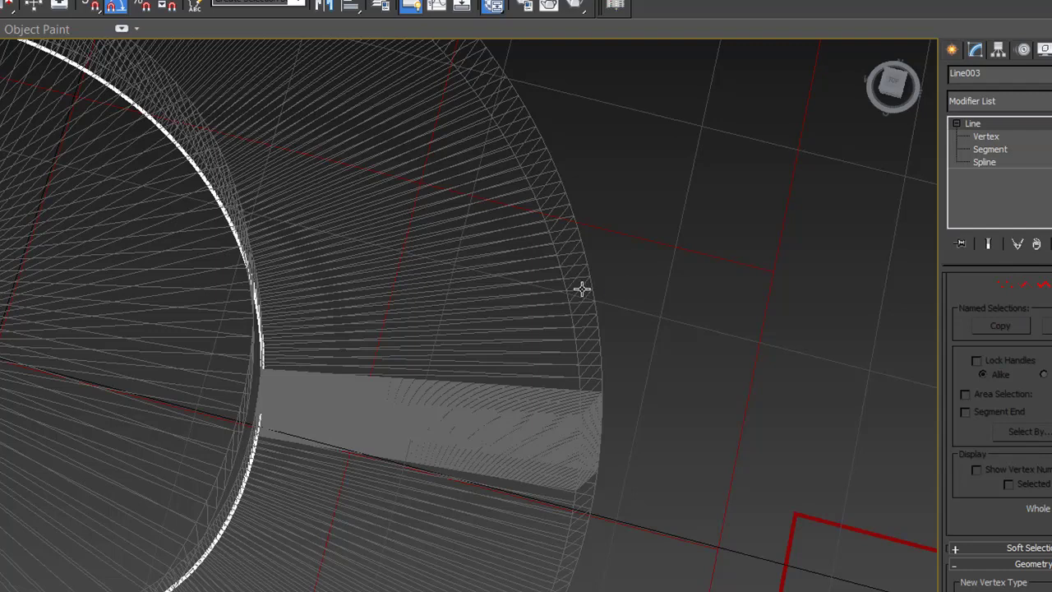
Select Loft005 and uncheck Adaptive Path Steps in Skin Parameters.
left_click(581, 288)
middle_click_drag(581, 509, 580, 439)
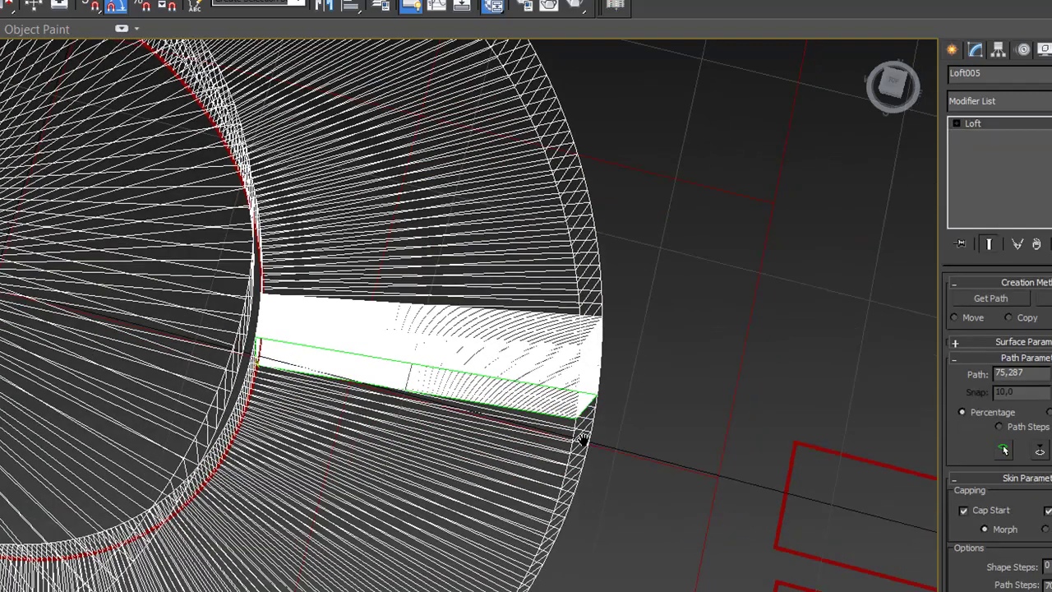
left_click_drag(958, 439, 937, 337)
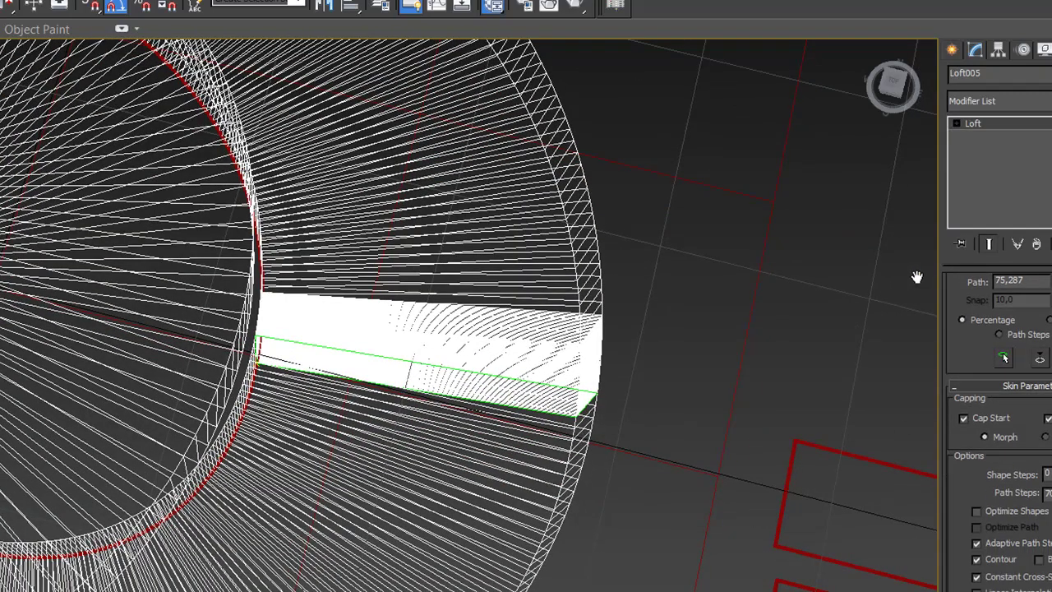
left_click(976, 543)
middle_click_drag(664, 387, 695, 493)
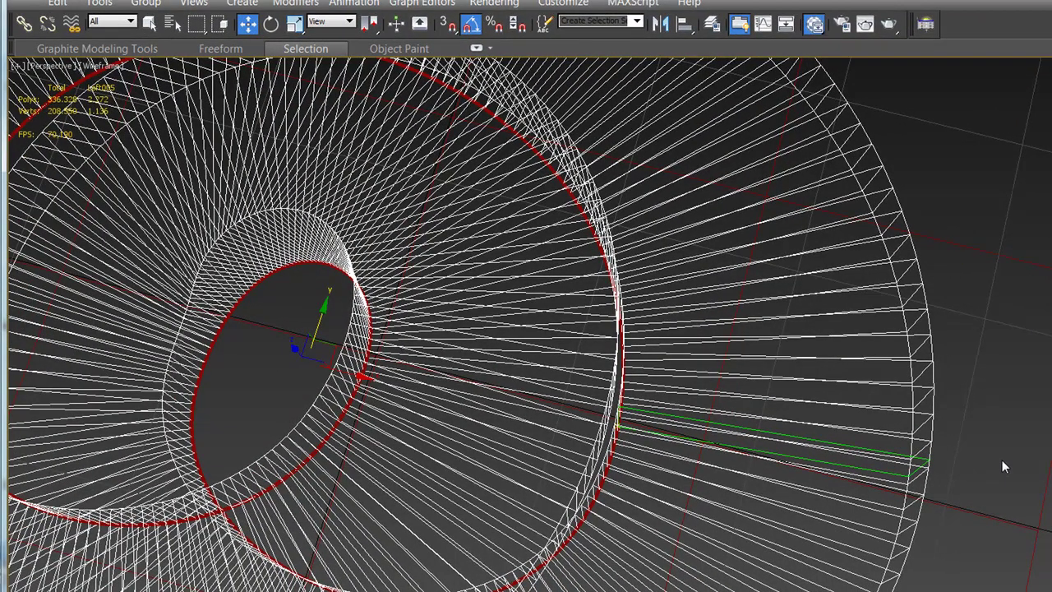
Zoom, pan and orbit to view the sparser loft rings from above.
scroll(1001, 460, "up", 2)
scroll(998, 456, "up", 2)
scroll(995, 448, "up", 2)
scroll(992, 445, "up", 1)
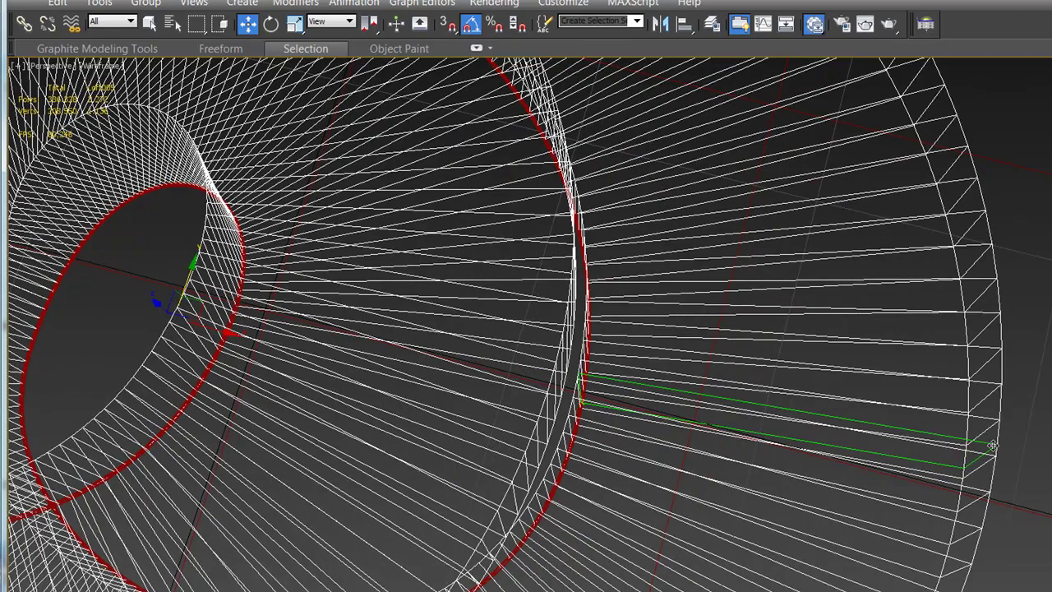
mouse_move(587, 511)
middle_mouse_down()
mouse_move(626, 542)
mouse_move(655, 509)
mouse_move(606, 454)
middle_mouse_up()
scroll(626, 542, "down", 3)
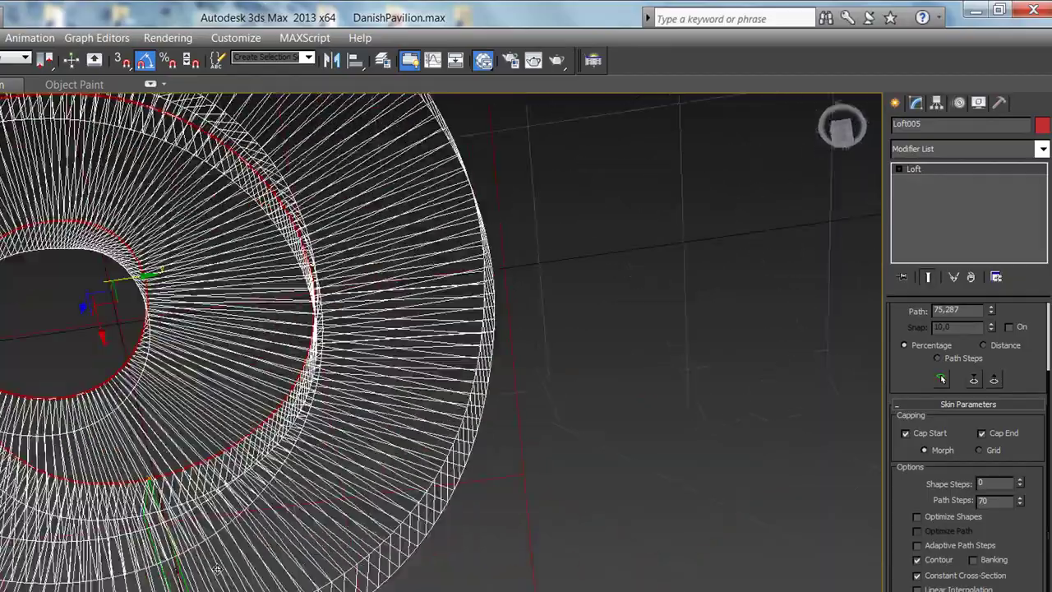
mouse_move(216, 567)
middle_mouse_down("alt")
mouse_move(126, 394)
mouse_move(246, 378)
mouse_move(172, 359)
mouse_move(252, 372)
middle_mouse_up("alt")
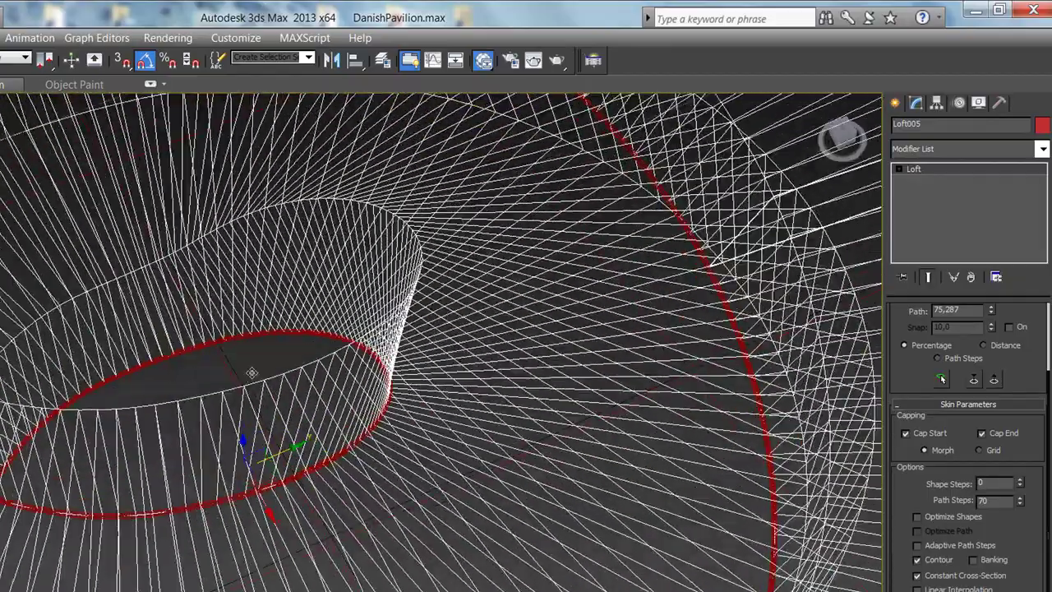
Select the Line003 path spline and enter its Vertex sub-object level.
left_click(187, 350)
middle_click_drag(558, 277, 584, 289)
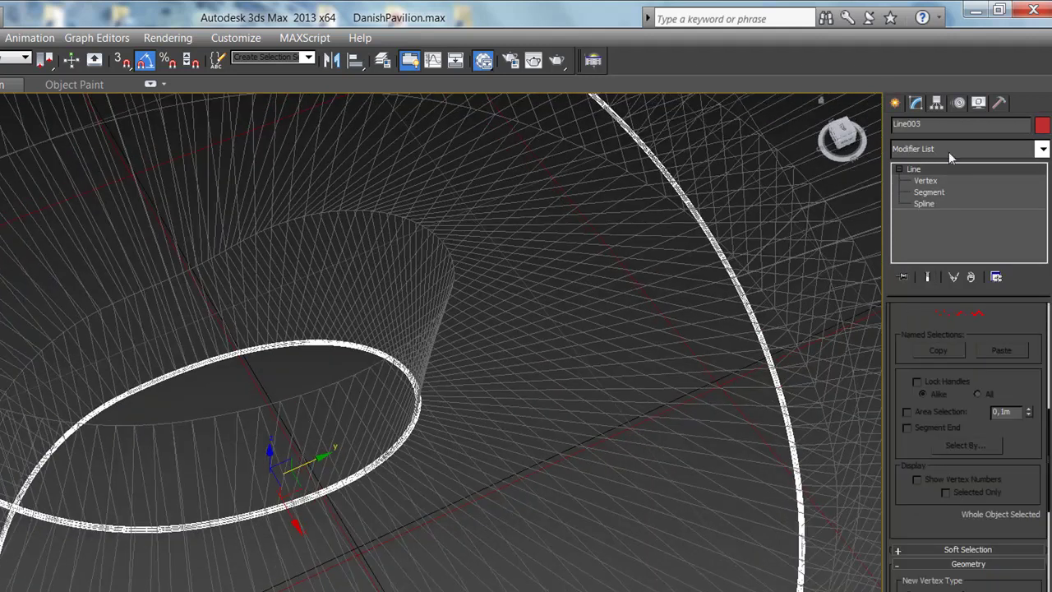
left_click(925, 180)
mouse_move(540, 362)
middle_mouse_down("alt")
mouse_move(317, 411)
mouse_move(712, 305)
middle_mouse_up("alt")
Orbit around the Line003 ramp path and drag a vertex's tangent handle to reshape the loft.
middle_click_drag(294, 324, 326, 382, "alt")
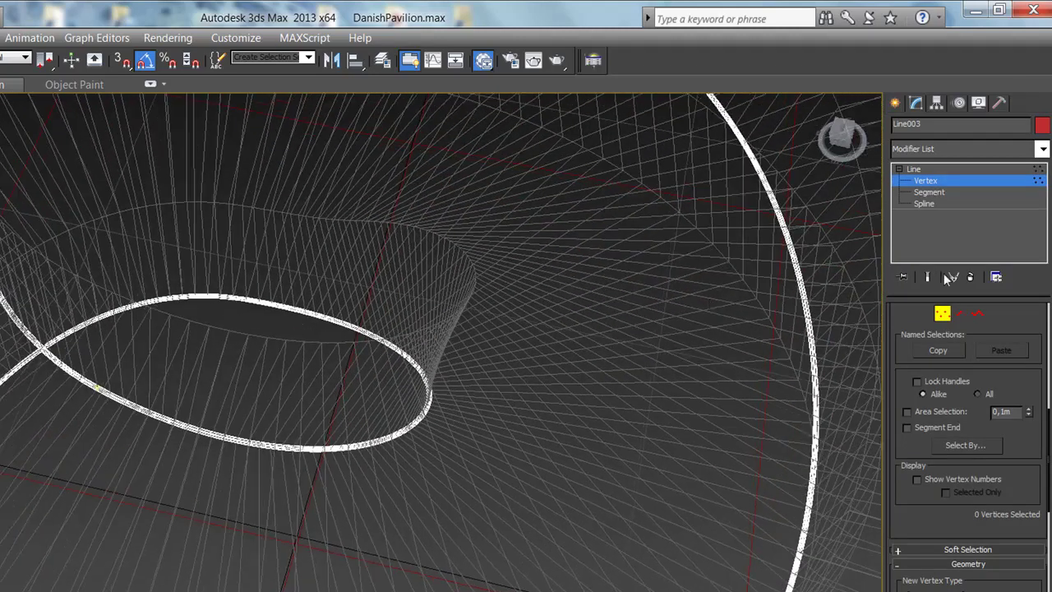
left_click_drag(386, 399, 287, 267)
mouse_move(550, 302)
middle_mouse_down("alt")
mouse_move(703, 283)
mouse_move(709, 267)
middle_mouse_up("alt")
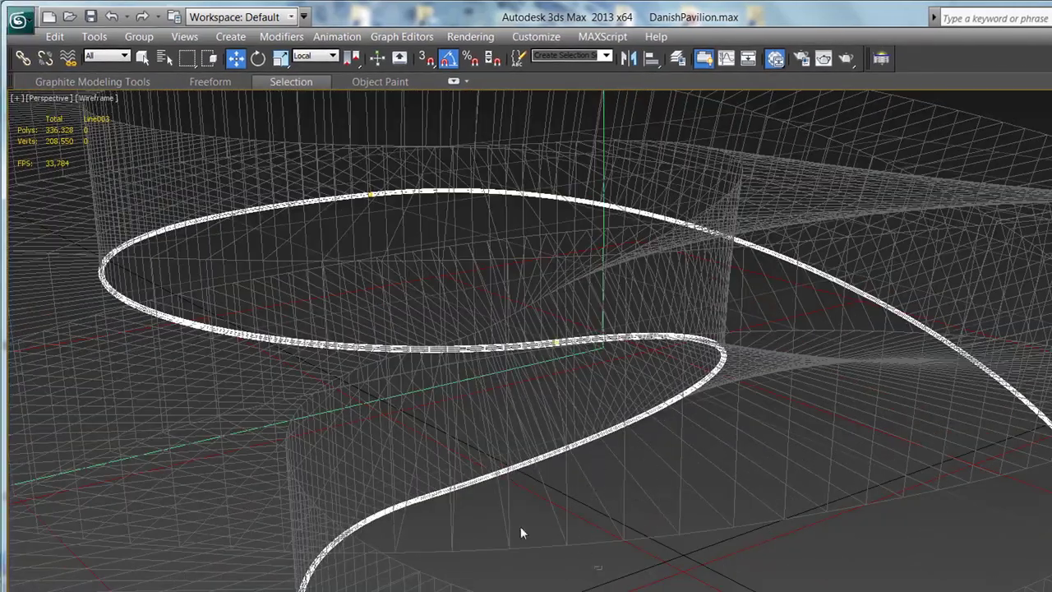
left_click(423, 491)
mouse_move(423, 491)
middle_mouse_down("alt")
mouse_move(547, 381)
mouse_move(571, 393)
mouse_move(597, 445)
mouse_move(514, 433)
mouse_move(772, 397)
middle_mouse_up("alt")
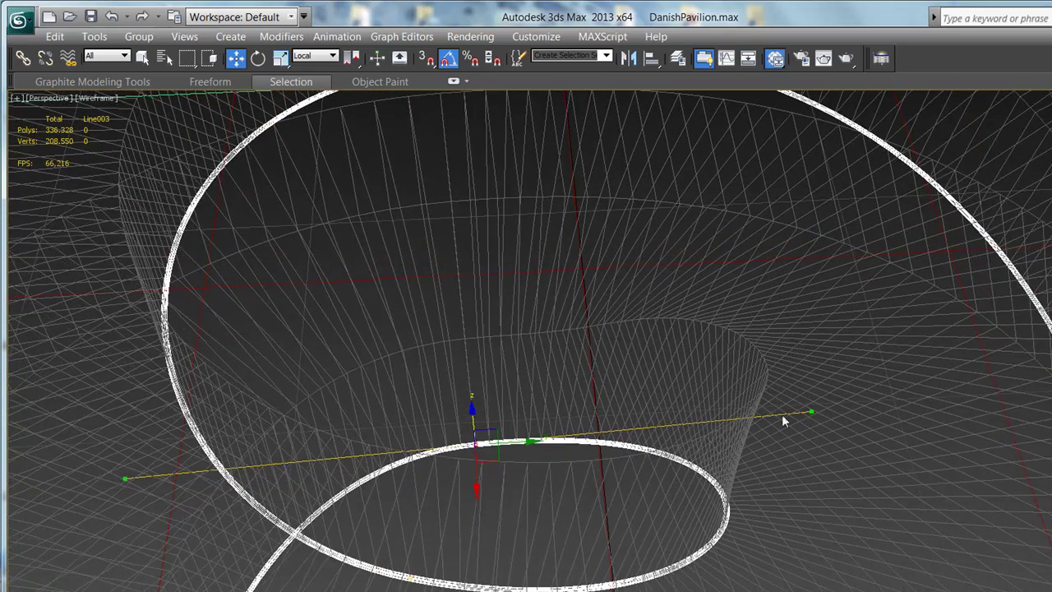
mouse_move(814, 412)
left_mouse_down()
mouse_move(816, 424)
mouse_move(814, 377)
left_mouse_up()
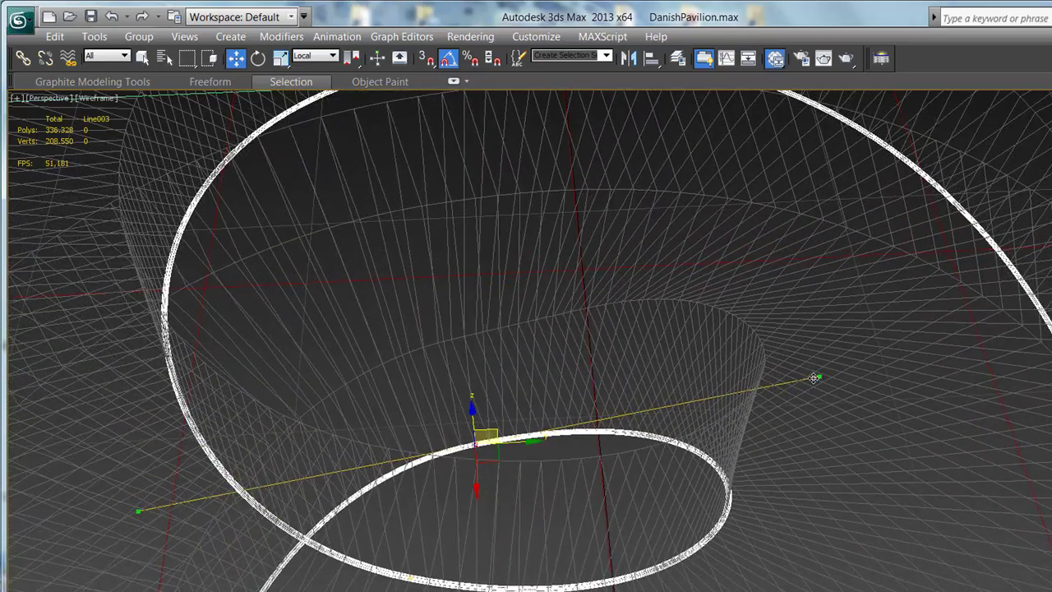
mouse_move(814, 367)
middle_mouse_down("alt")
mouse_move(751, 446)
mouse_move(775, 423)
mouse_move(877, 400)
mouse_move(817, 414)
middle_mouse_up("alt")
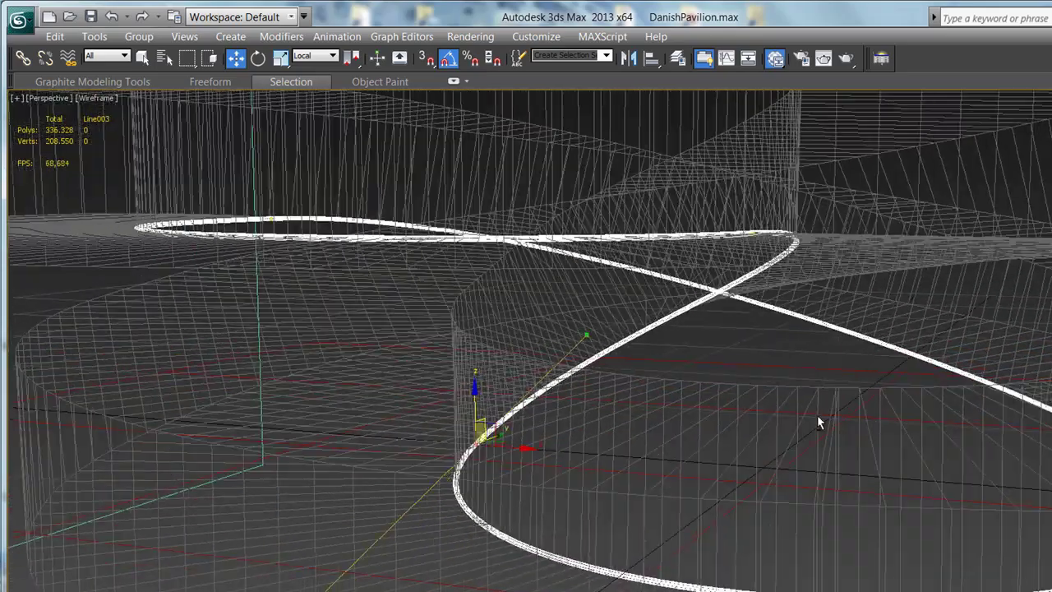
View the path loops from the top and select another vertex on Line003.
key("shift+z")
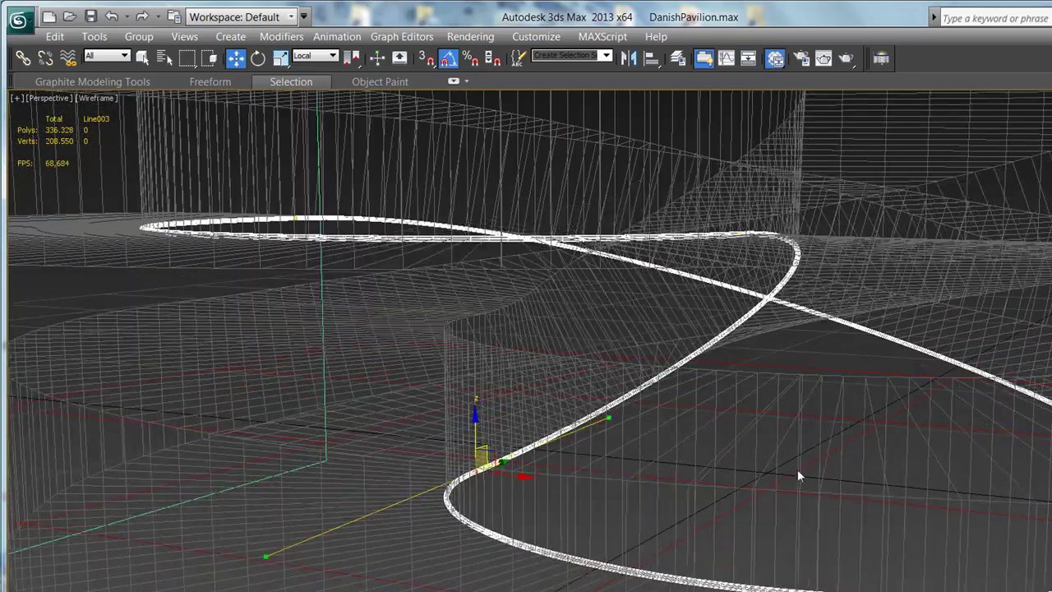
mouse_move(825, 341)
middle_mouse_down("alt")
mouse_move(770, 450)
mouse_move(827, 471)
mouse_move(674, 509)
mouse_move(694, 514)
mouse_move(703, 276)
middle_mouse_up("alt")
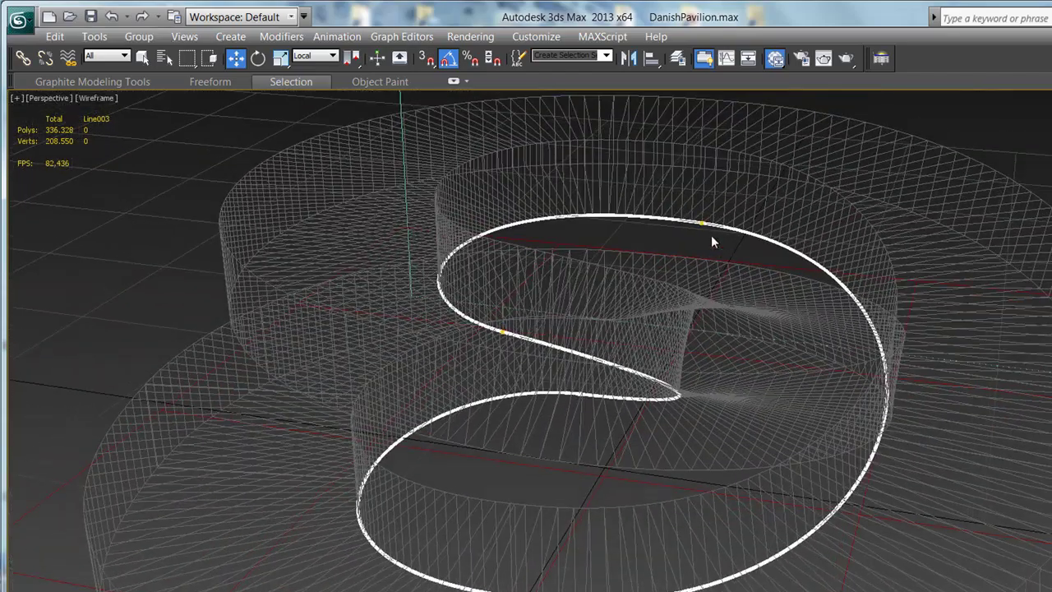
left_click(708, 234)
mouse_move(766, 272)
middle_mouse_down()
mouse_move(763, 306)
mouse_move(812, 362)
mouse_move(742, 311)
middle_mouse_up()
Switch to the Front view, then the Right view, and frame the path's top edge.
key("f")
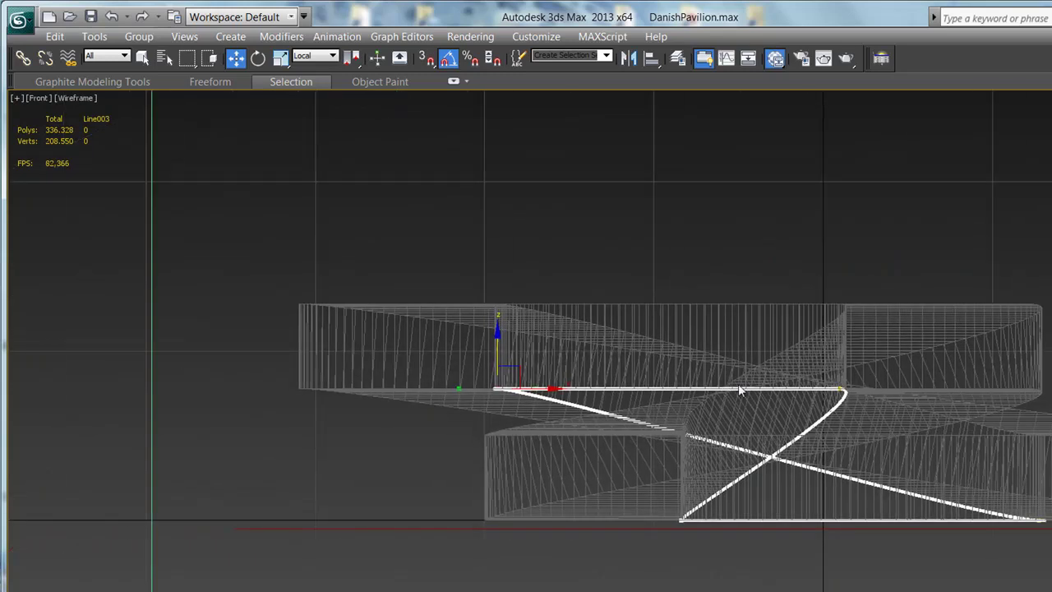
scroll(742, 305, "up", 5)
scroll(763, 228, "down", 3)
middle_click_drag(805, 230, 746, 269)
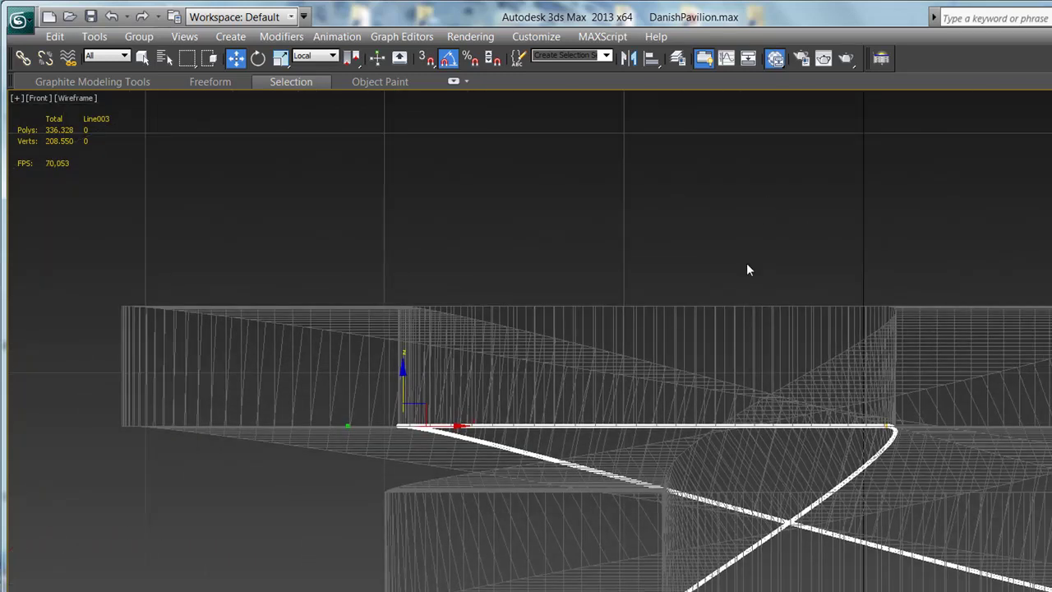
key("v")
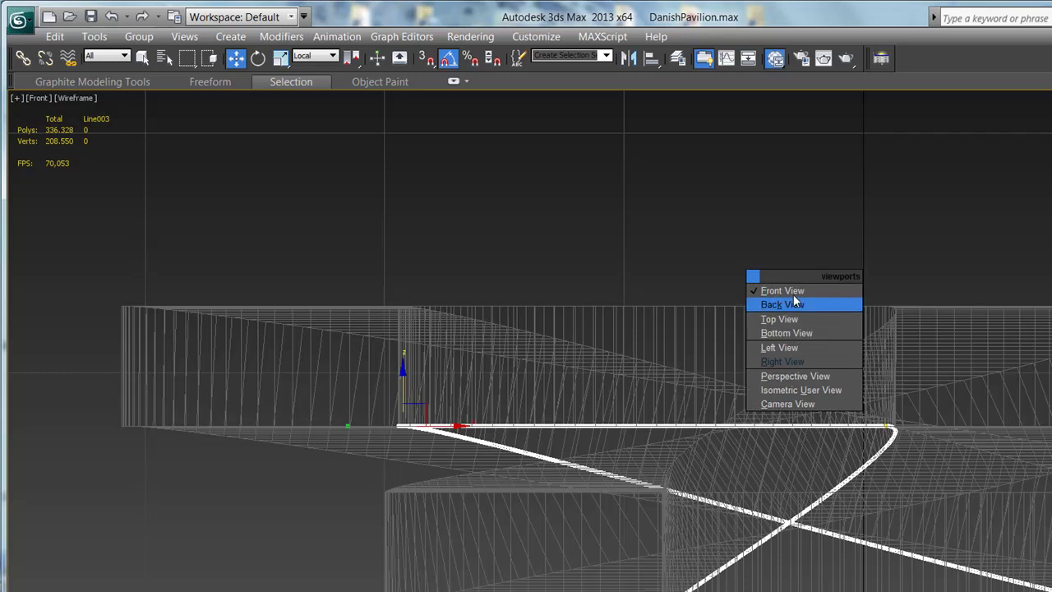
left_click(802, 362)
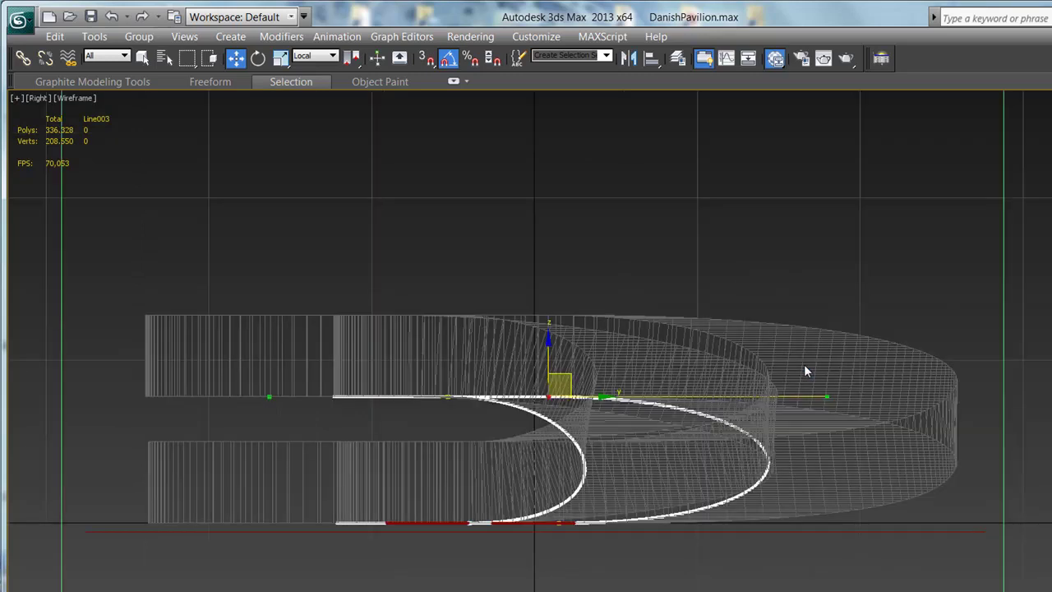
middle_click_drag(803, 364, 866, 383)
scroll(704, 422, "up", 2)
middle_click_drag(432, 389, 635, 364)
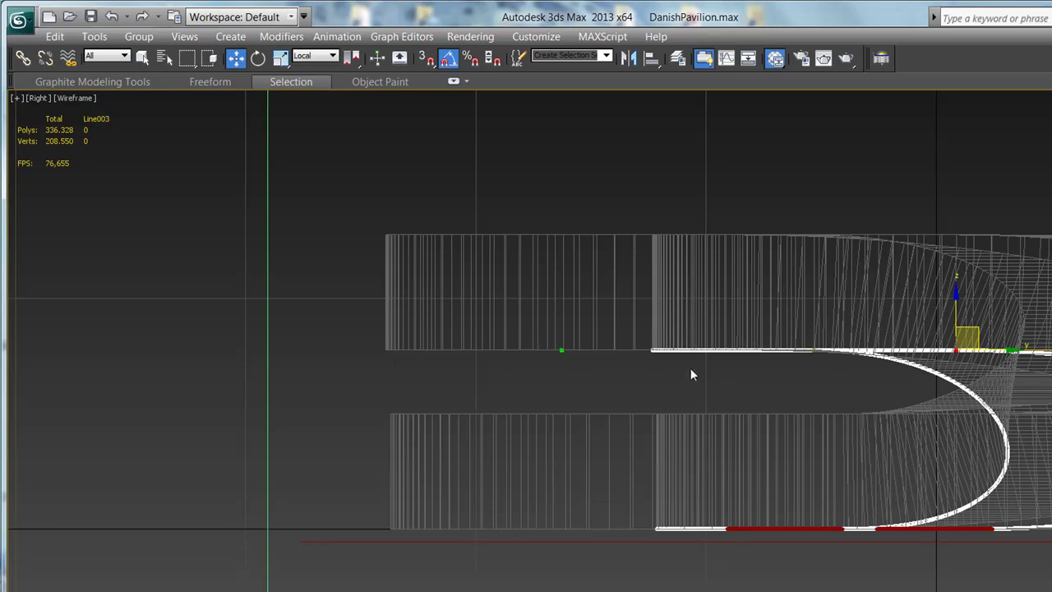
Drag the path's Bezier tangent handle back level with the ramp's top edge.
left_click_drag(562, 351, 564, 367)
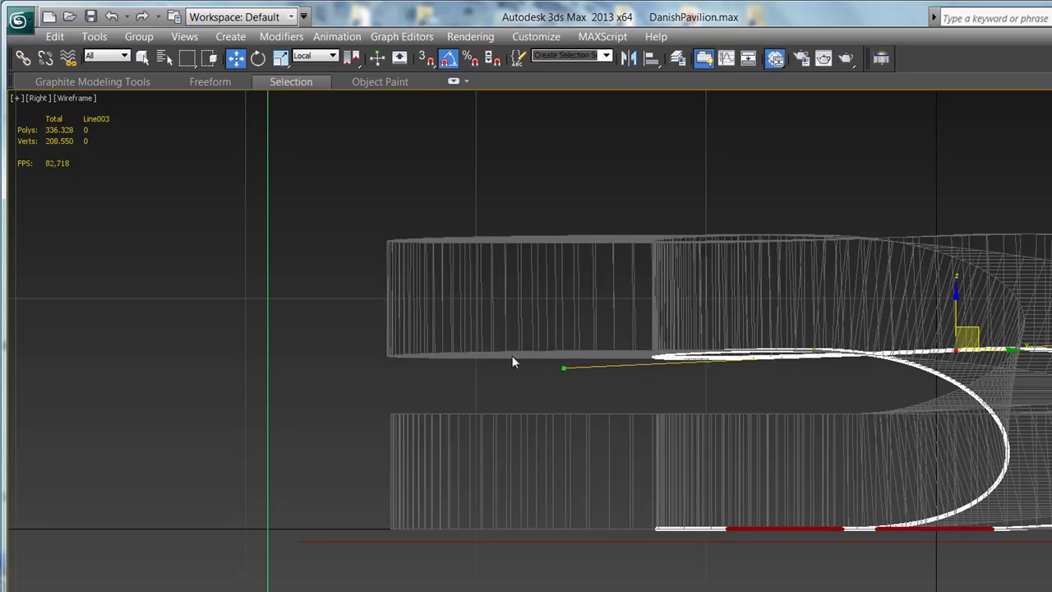
middle_click_drag(711, 343, 687, 335)
key("ctrl+z")
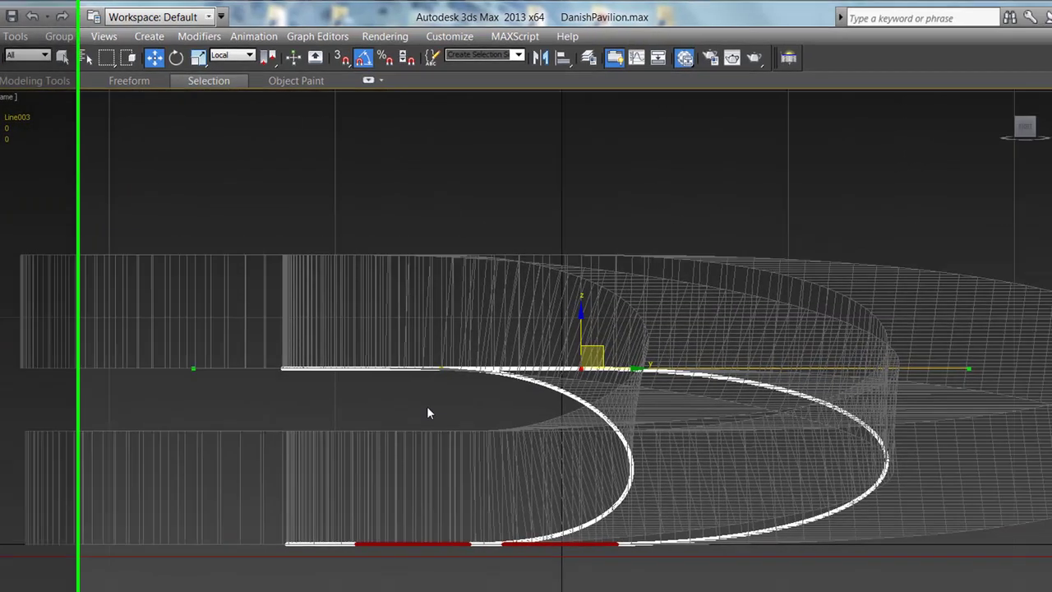
scroll(426, 406, "down", 3)
mouse_move(618, 334)
middle_mouse_down()
mouse_move(649, 321)
mouse_move(642, 332)
middle_mouse_up()
Exit Vertex mode on the path and select the Loft005 ramp mesh.
left_click(994, 157)
left_click(740, 254)
left_click(642, 333)
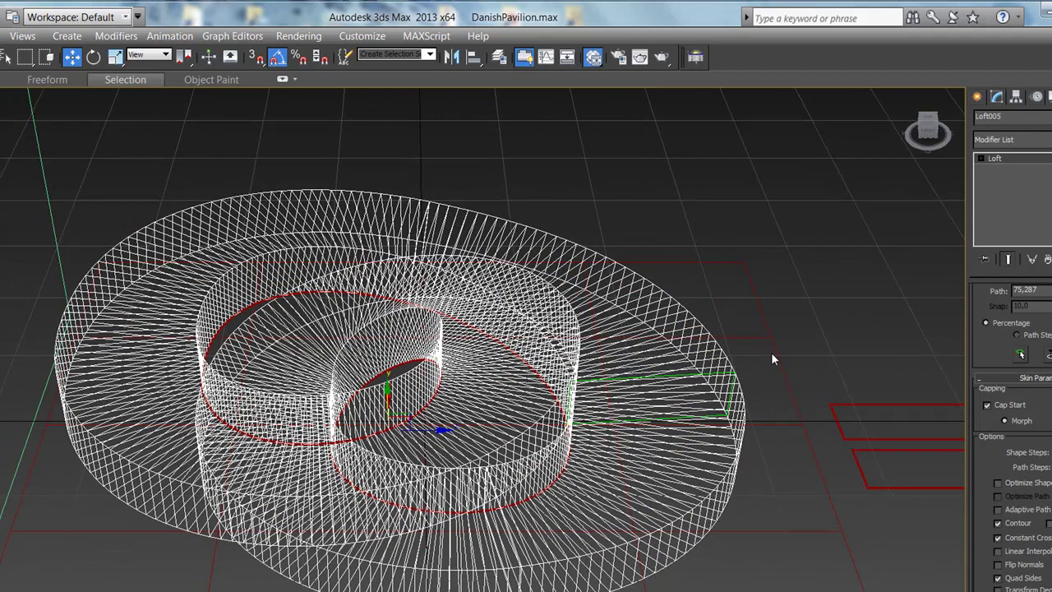
Orbit and zoom to a lower, side-on view of the Loft005 ramp.
left_click(770, 353)
middle_click_drag(807, 366, 711, 378)
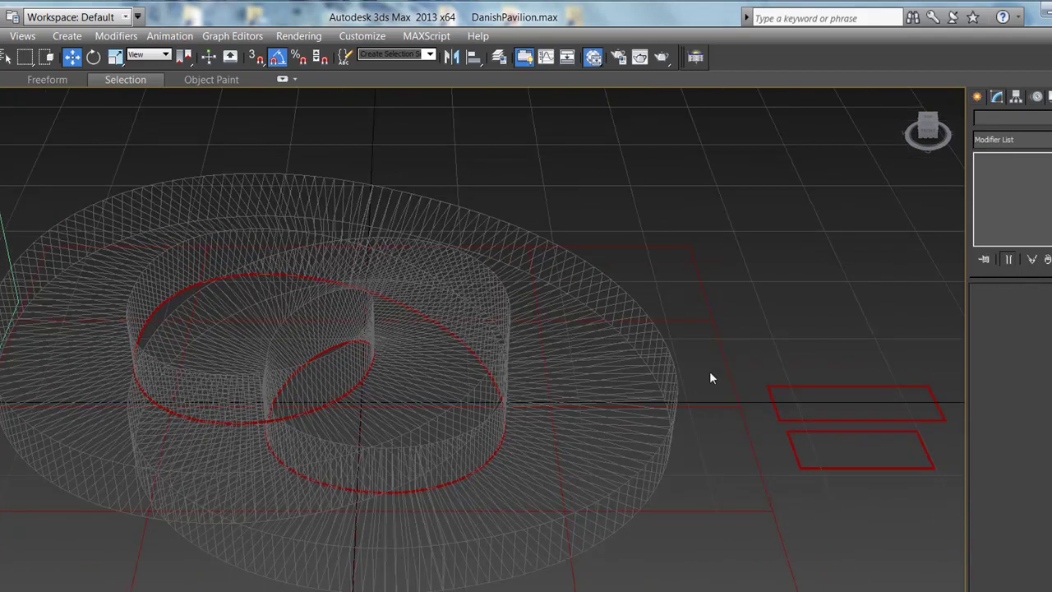
scroll(667, 409, "up", 2)
scroll(671, 391, "up", 2)
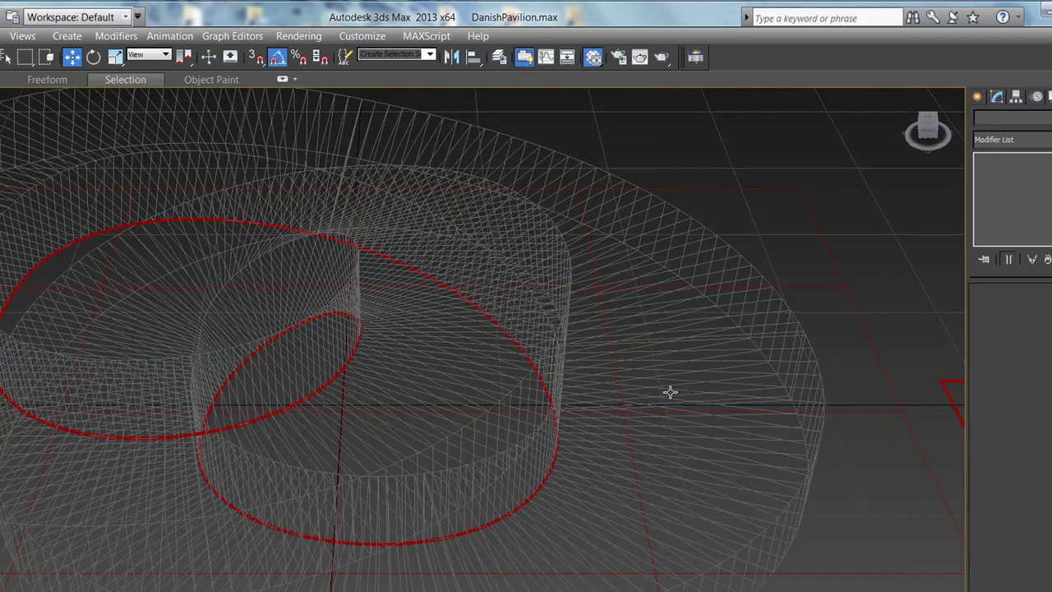
left_click(670, 392)
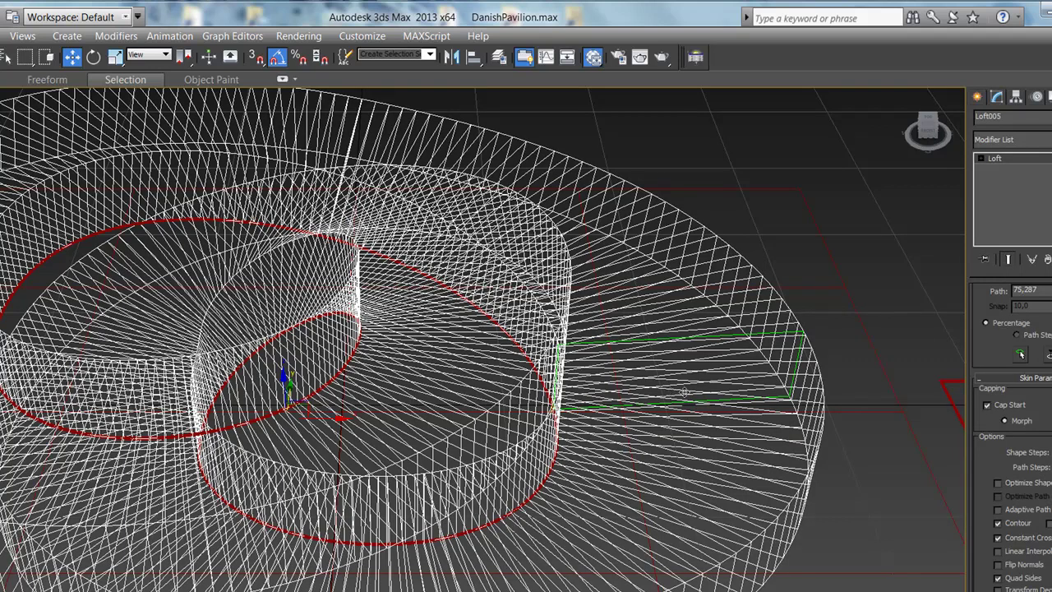
mouse_move(840, 368)
middle_mouse_down("alt")
mouse_move(816, 347)
mouse_move(821, 337)
mouse_move(820, 353)
middle_mouse_up("alt")
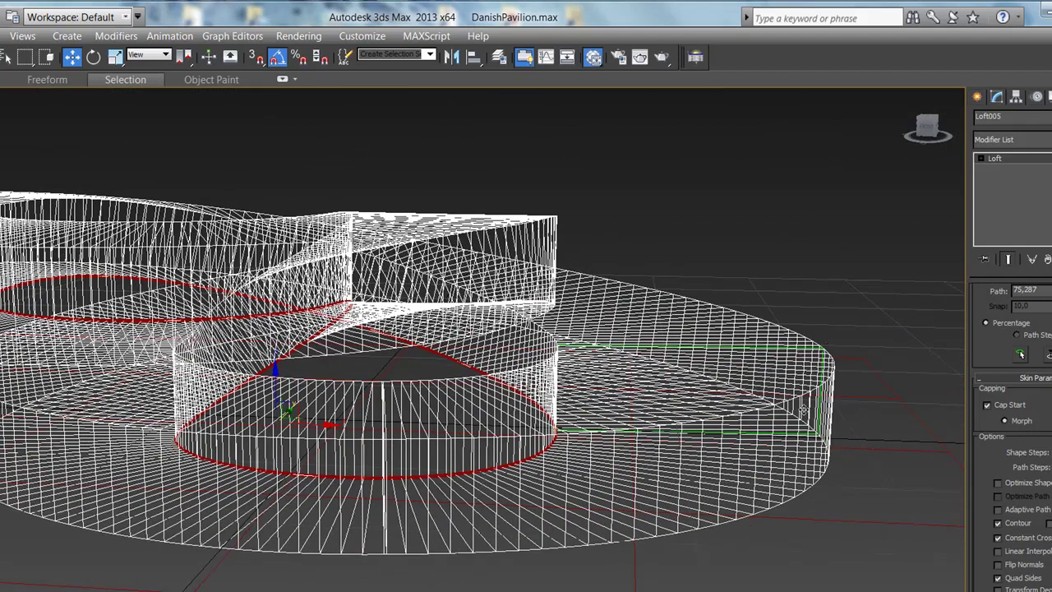
left_click(824, 244)
Show the viewport shaded and see-through, then orbit and zoom around the ramp.
mouse_move(822, 246)
middle_mouse_down("alt")
mouse_move(737, 324)
mouse_move(743, 383)
middle_mouse_up("alt")
key("F3")
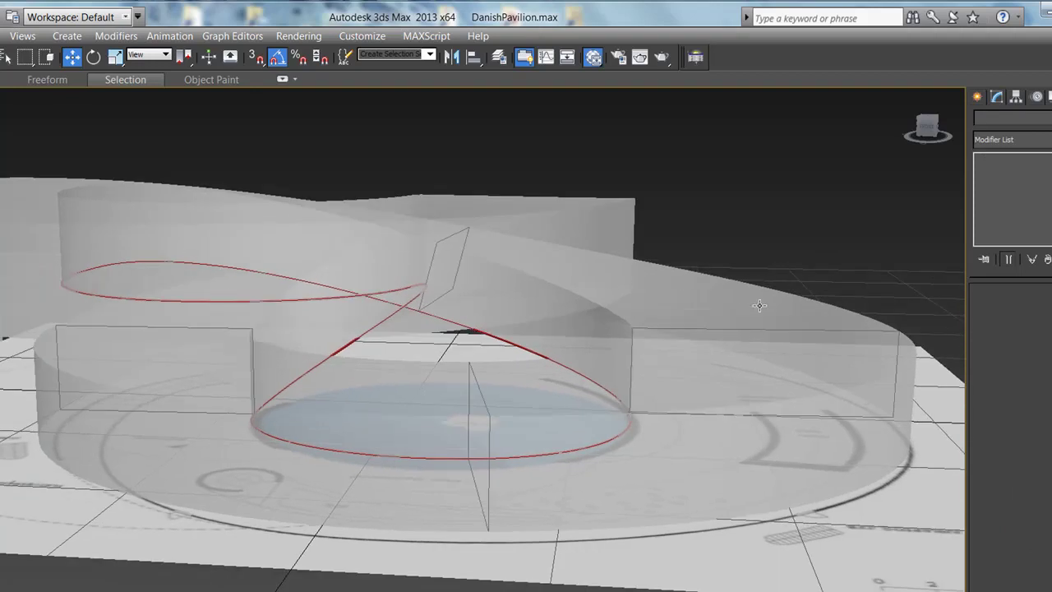
left_click(759, 304)
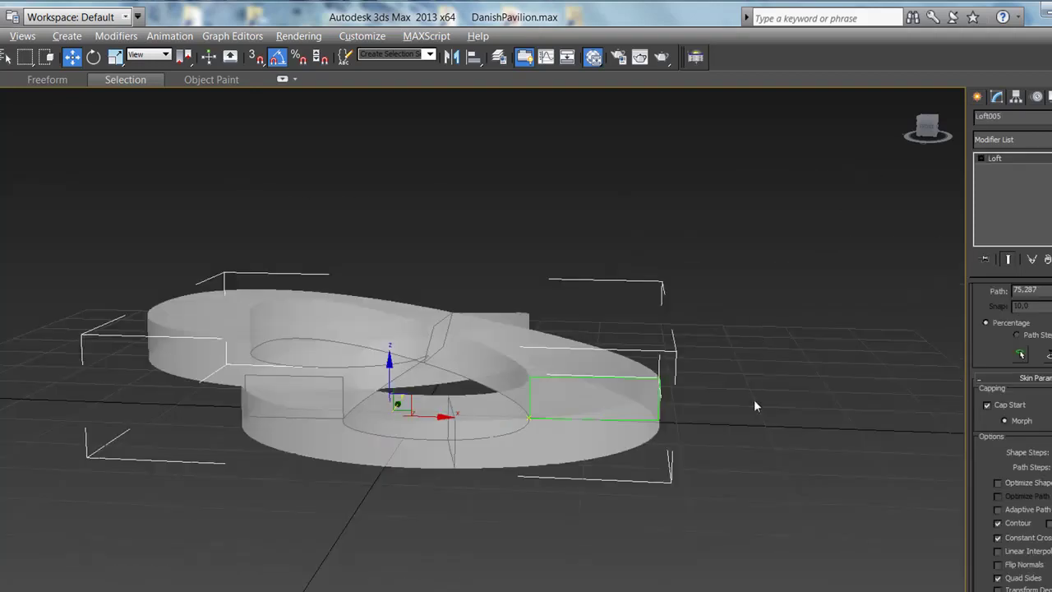
mouse_move(754, 405)
middle_mouse_down("alt")
mouse_move(683, 538)
mouse_move(688, 413)
middle_mouse_up("alt")
left_click(678, 406)
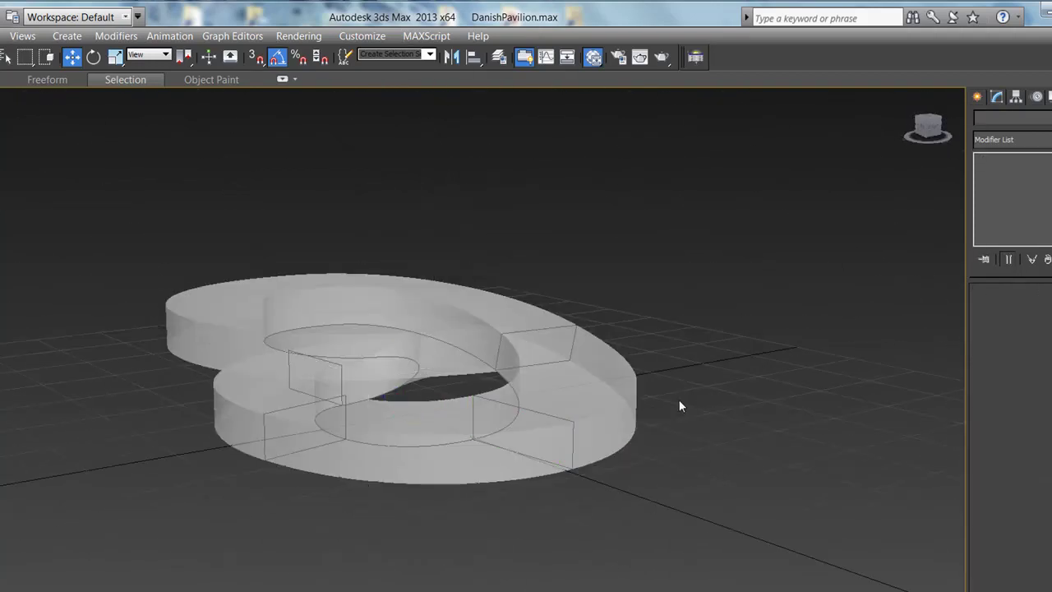
scroll(679, 402, "up", 2)
scroll(685, 369, "up", 1)
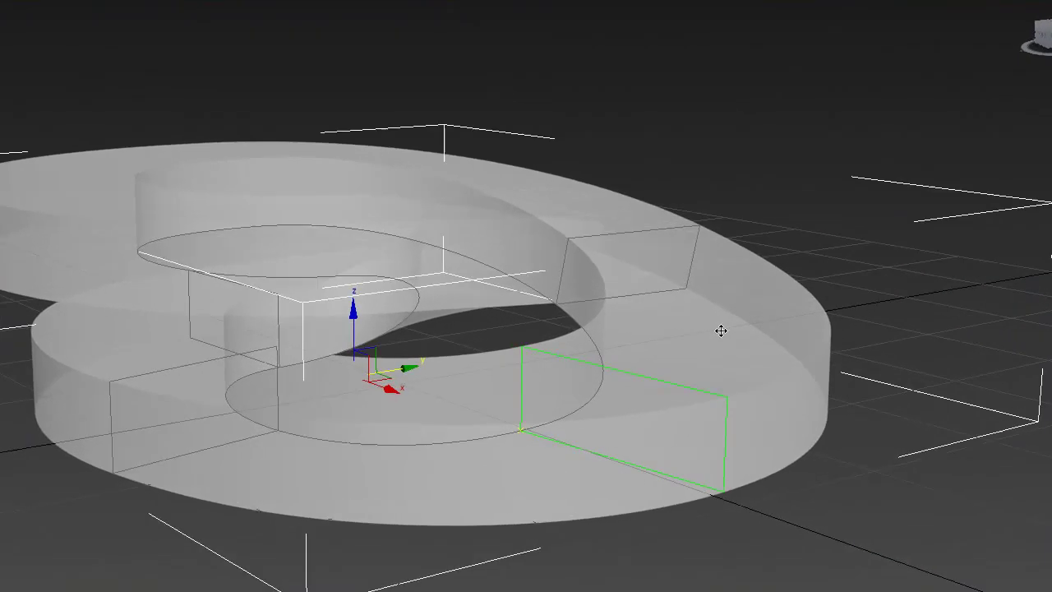
Convert Loft005 to an Editable Poly from its right-click quad menu.
right_click(673, 311)
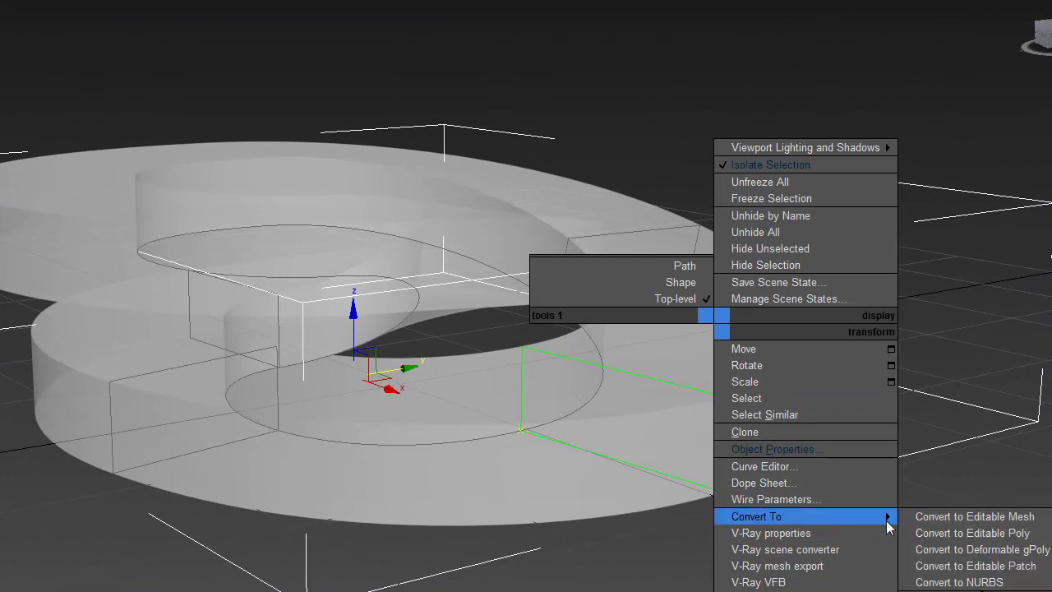
mouse_move(694, 438)
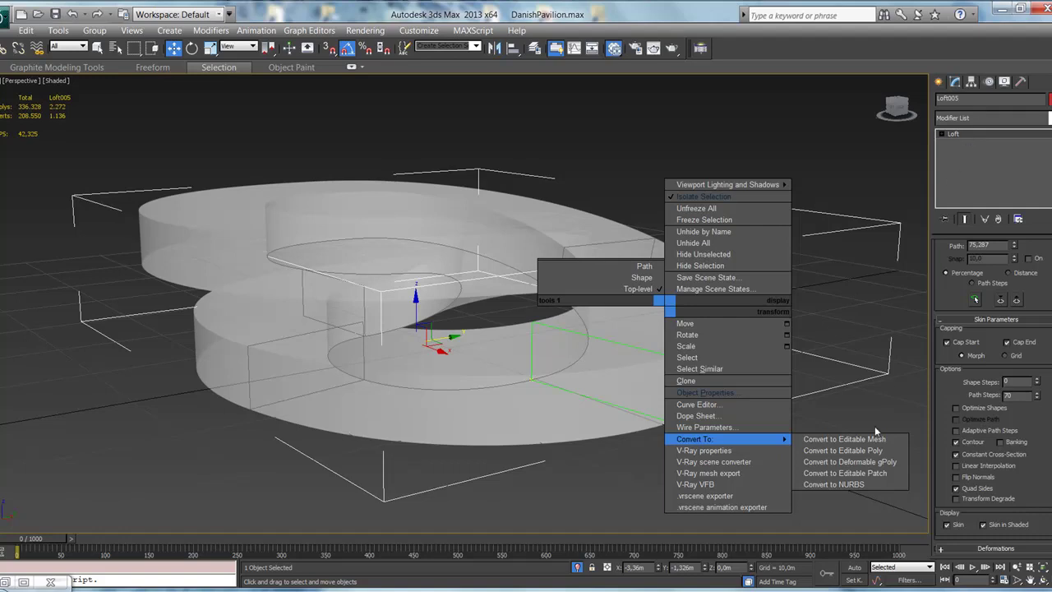
left_click(870, 454)
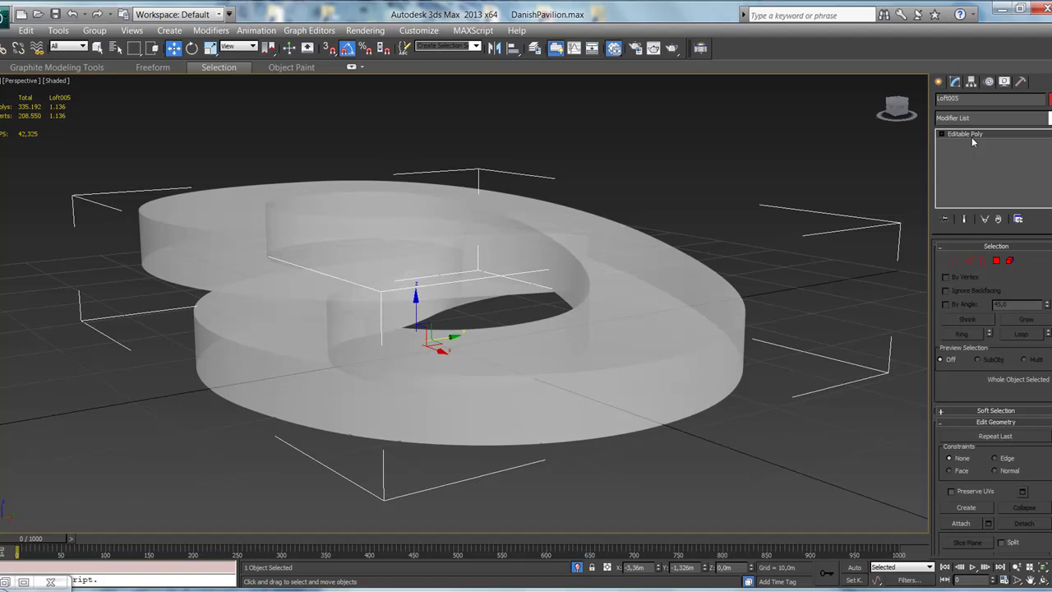
Undo the Editable Poly conversion and add an Edit Poly modifier to Loft005 instead.
key("ctrl+z")
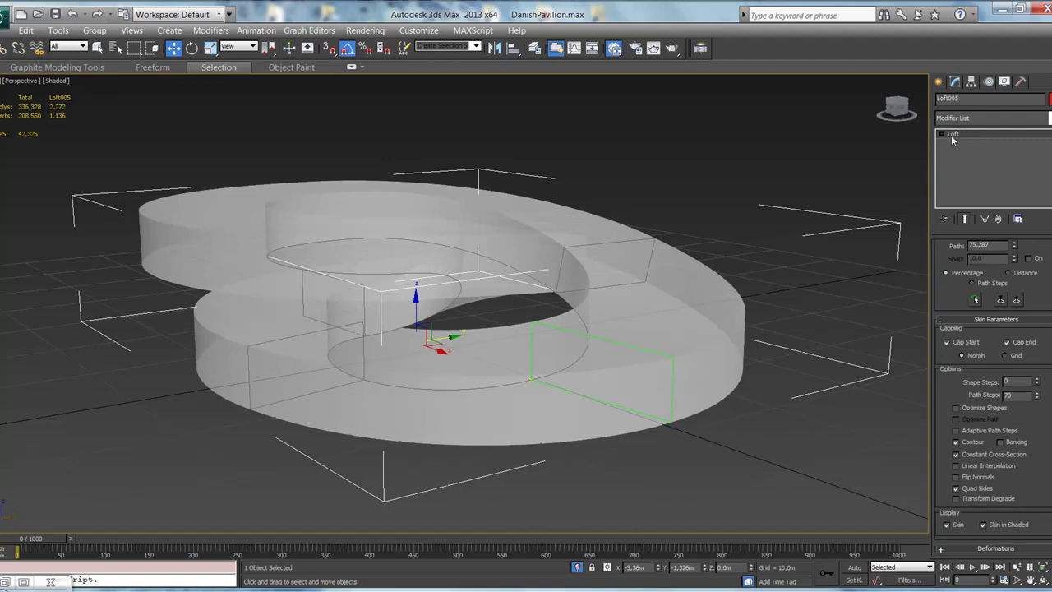
left_click(1023, 122)
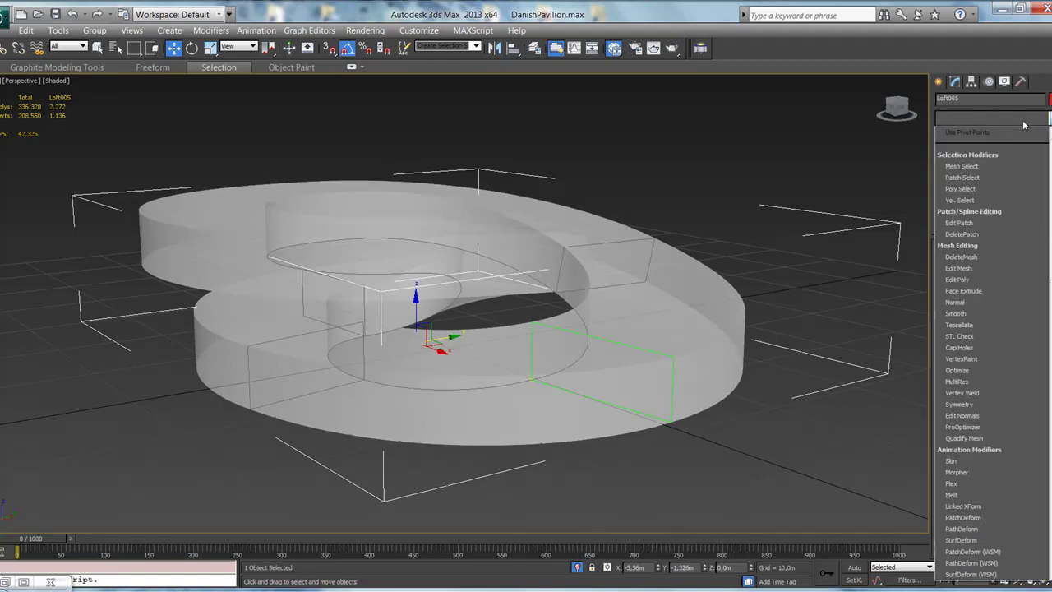
type("edit poly")
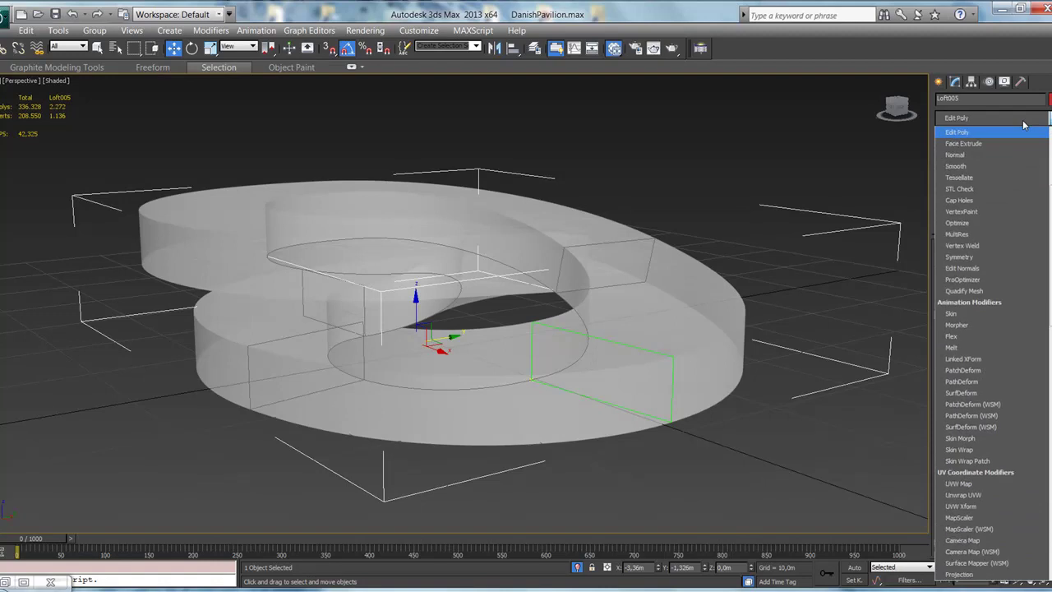
key("Return")
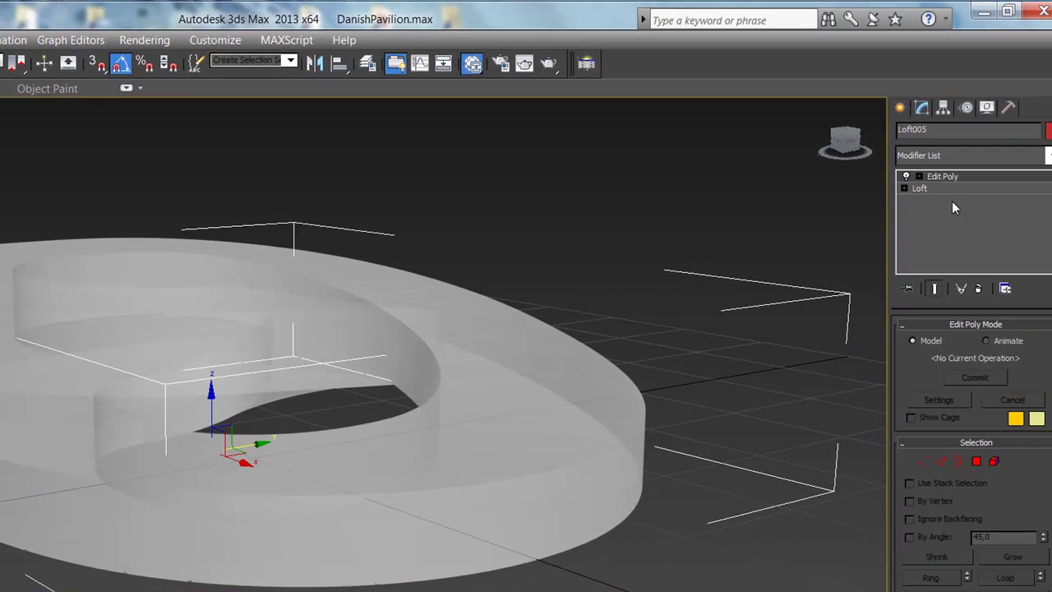
Step through Edit Poly's Vertex, Edge and Border levels, test-selecting an edge ring on the outer wall.
middle_click_drag(429, 448, 501, 458, "alt")
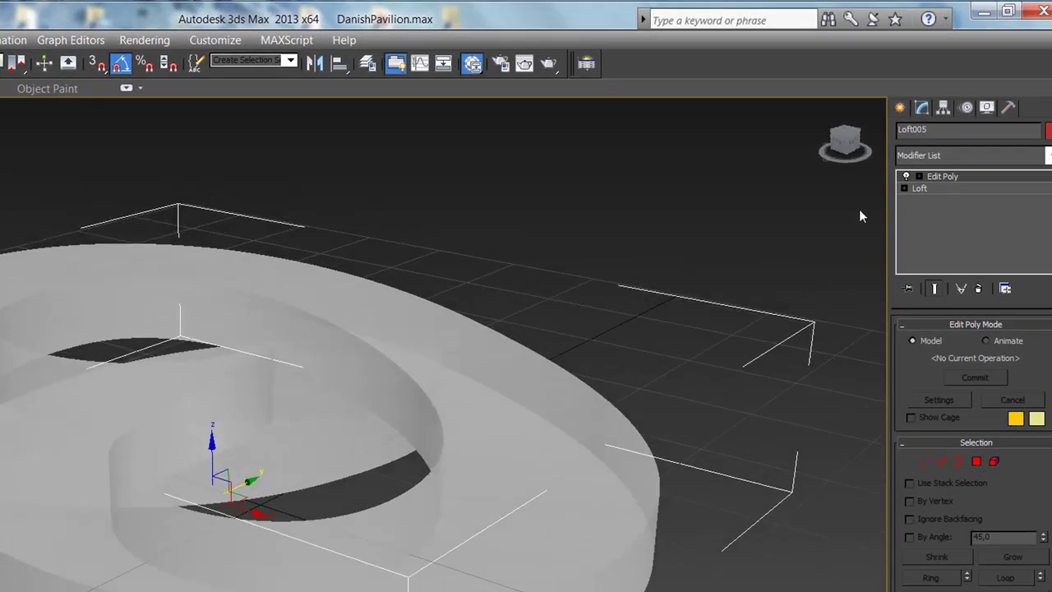
left_click(919, 176)
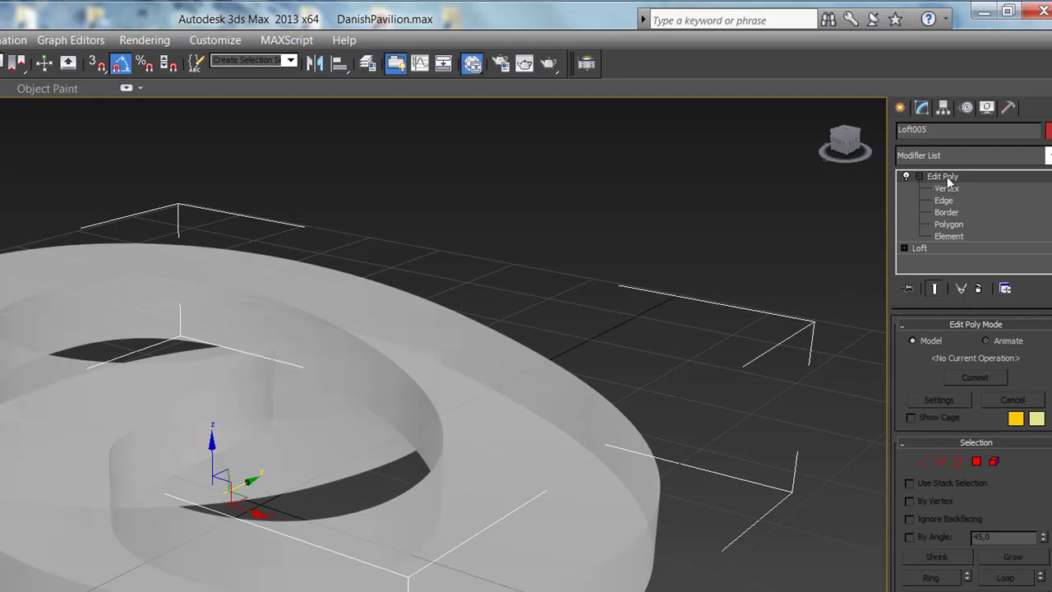
left_click(947, 188)
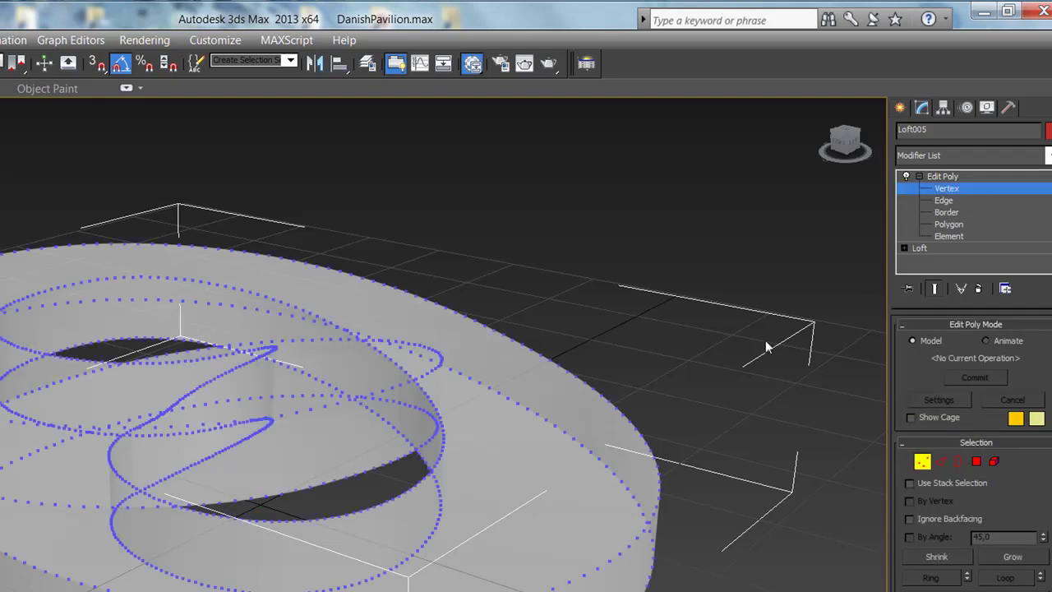
mouse_move(743, 375)
middle_mouse_down("alt")
mouse_move(754, 483)
mouse_move(737, 370)
mouse_move(713, 381)
middle_mouse_up("alt")
left_click(943, 201)
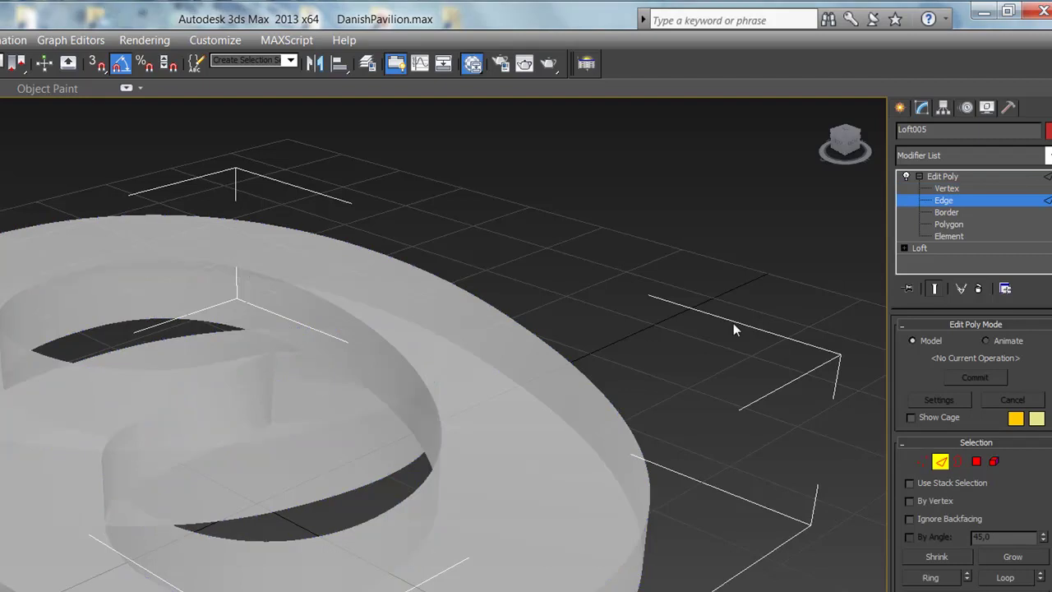
left_click_drag(668, 328, 567, 396)
mouse_move(680, 447)
middle_mouse_down("alt")
mouse_move(615, 453)
mouse_move(688, 445)
mouse_move(653, 444)
middle_mouse_up("alt")
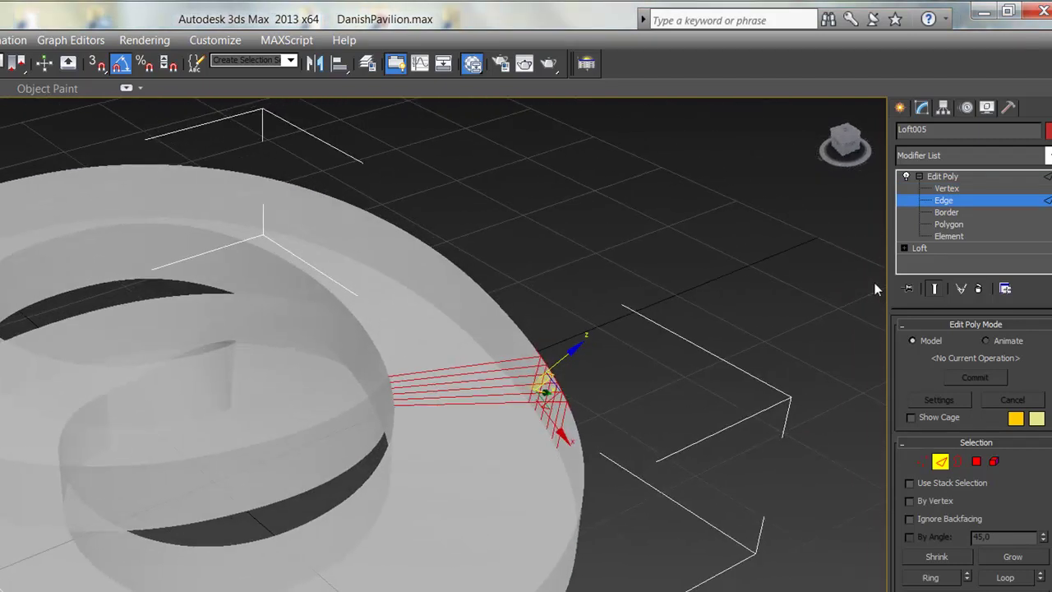
left_click(945, 212)
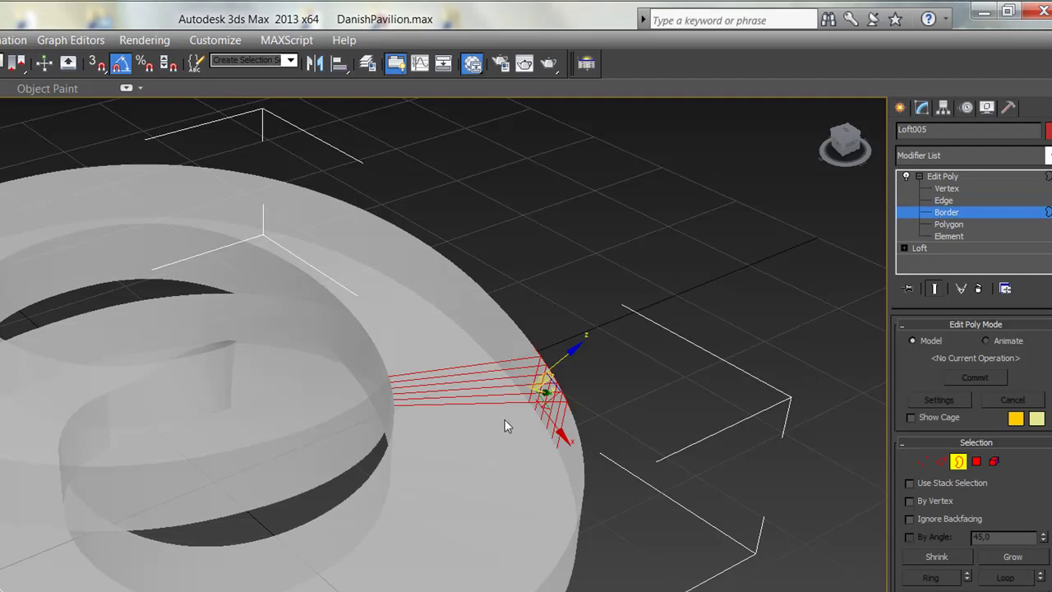
At Polygon level, test-select several thin polygon strips on the ring with edged faces shown.
left_click(951, 224)
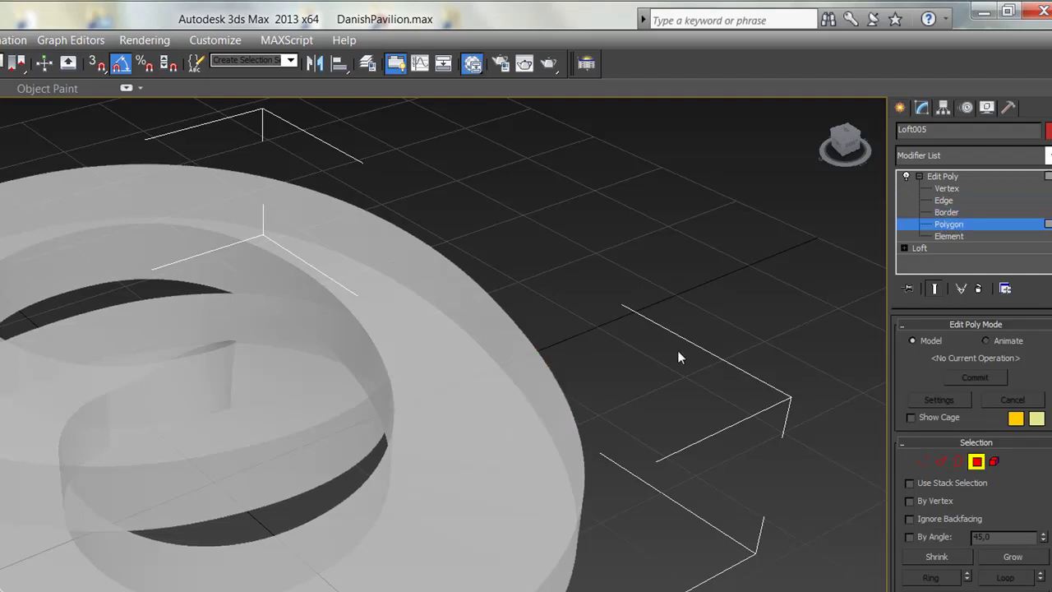
left_click(399, 415)
left_click(458, 335)
left_click(472, 380)
left_click(466, 465)
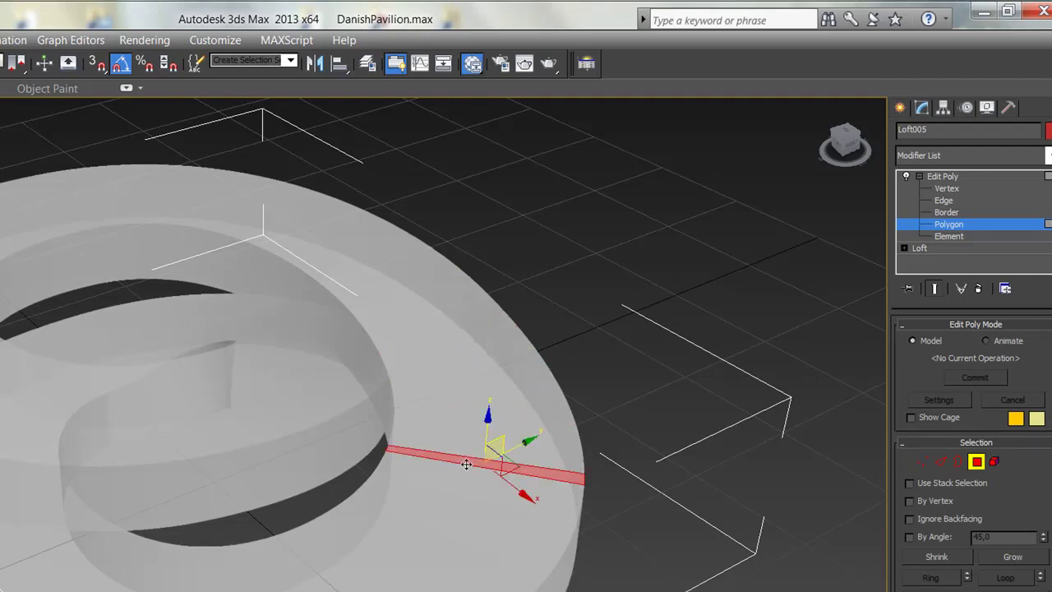
key("F4")
left_click(466, 475)
left_click(436, 530)
key("q")
Select the whole ring as one Element, view it from above, then switch to Vertex level.
left_click(949, 236)
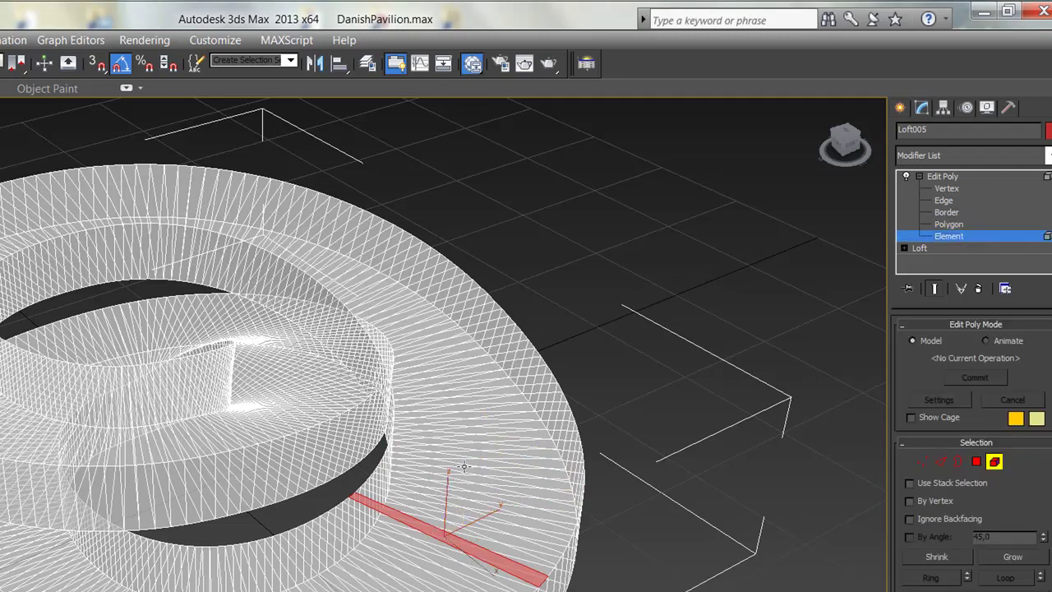
left_click(464, 466)
mouse_move(521, 493)
middle_mouse_down("alt")
mouse_move(483, 555)
mouse_move(504, 493)
mouse_move(784, 348)
middle_mouse_up("alt")
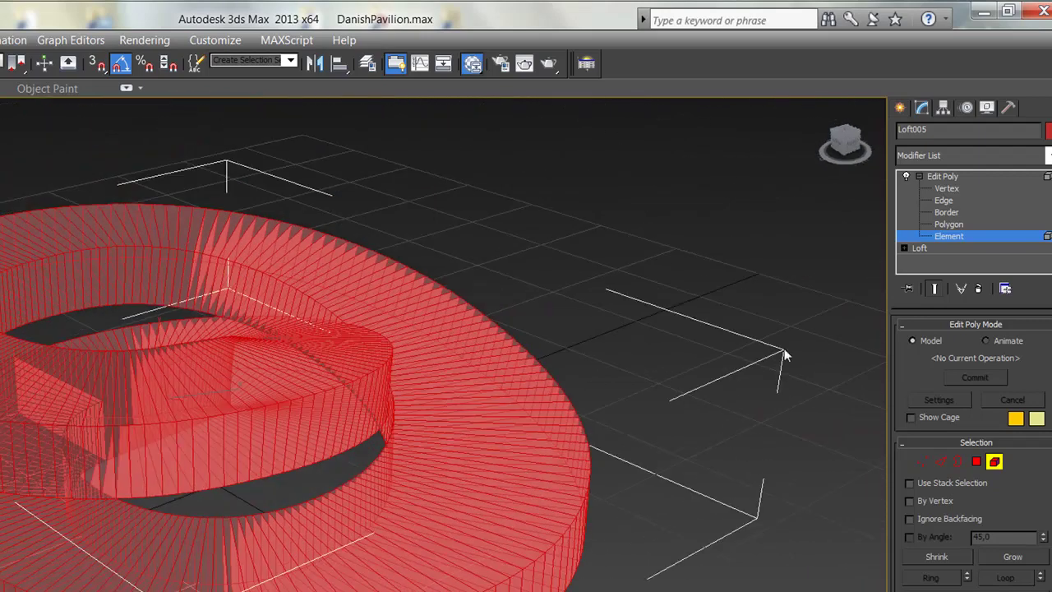
left_click(951, 189)
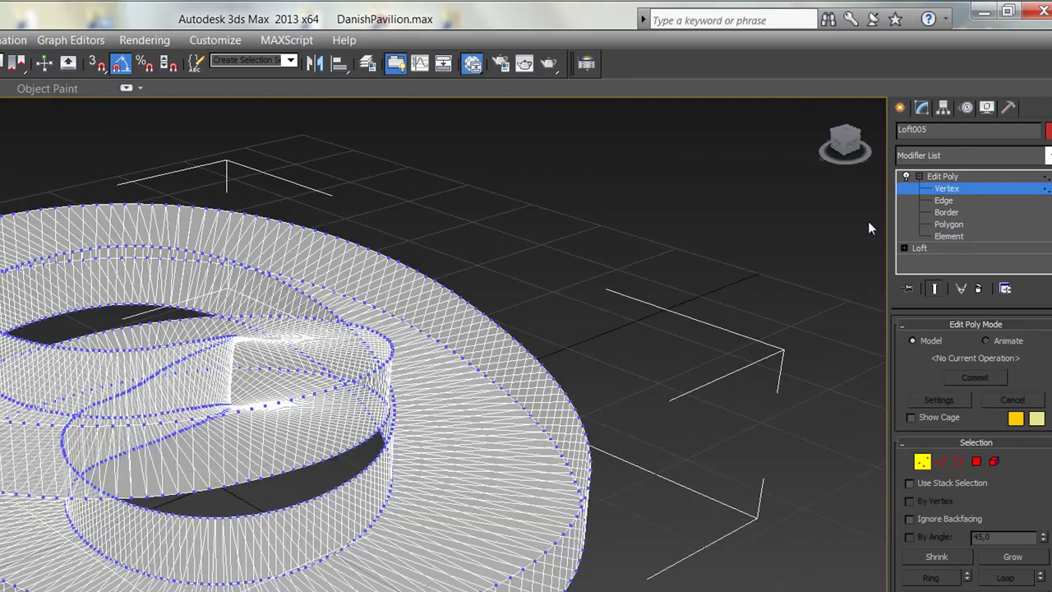
Window-select vertices on the ring's outer edge and pull them outward into a spike.
scroll(479, 350, "up", 2)
scroll(488, 348, "up", 2)
left_click_drag(489, 348, 552, 281)
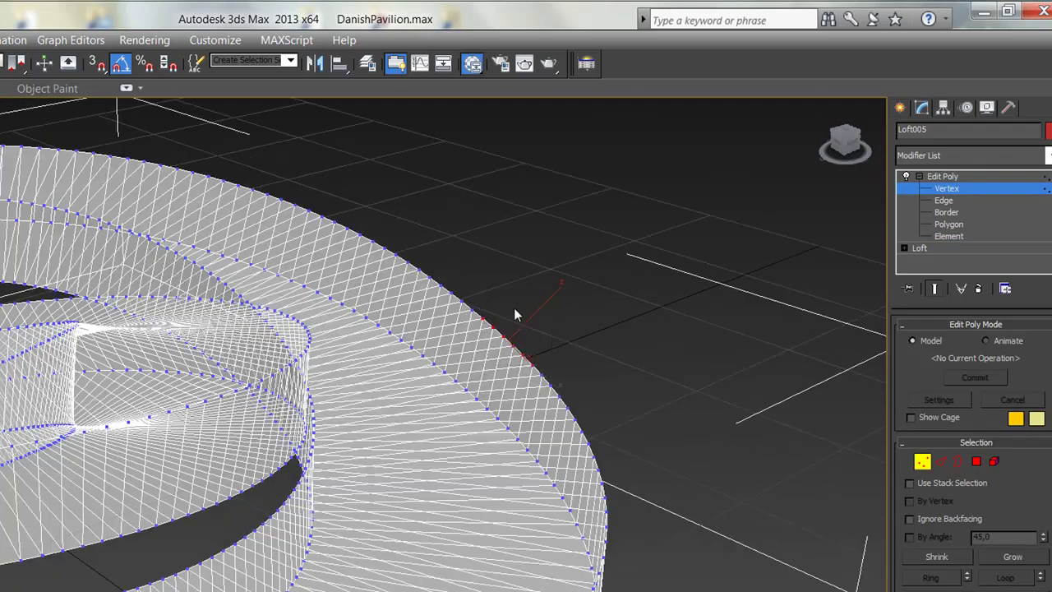
left_click_drag(493, 303, 600, 247)
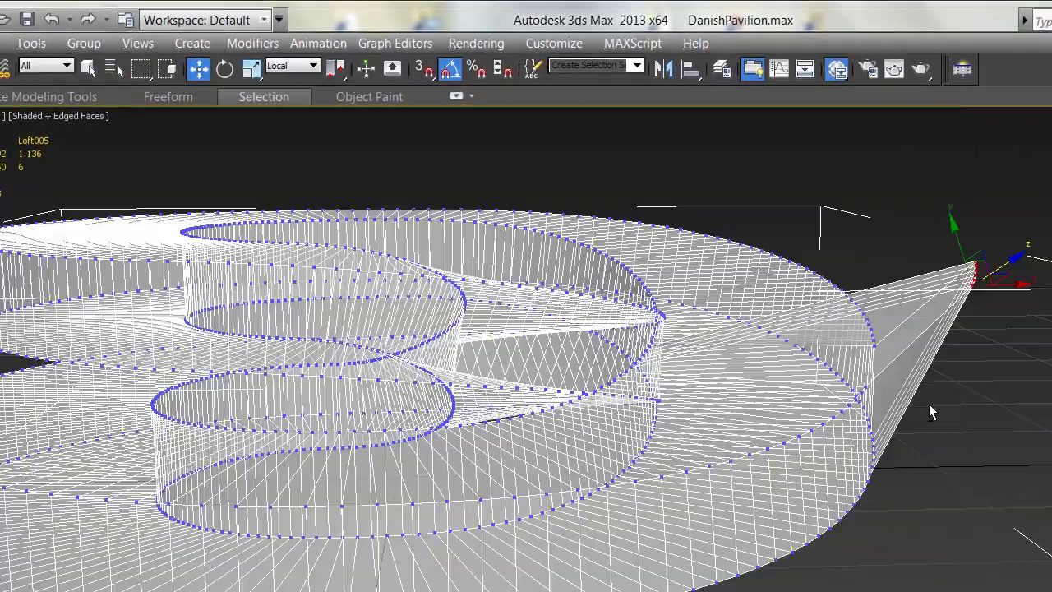
Pull a second set of rim vertices out into a fin, then orbit and zoom out over the loft.
mouse_move(862, 364)
middle_mouse_down("alt")
mouse_move(928, 454)
mouse_move(975, 479)
middle_mouse_up("alt")
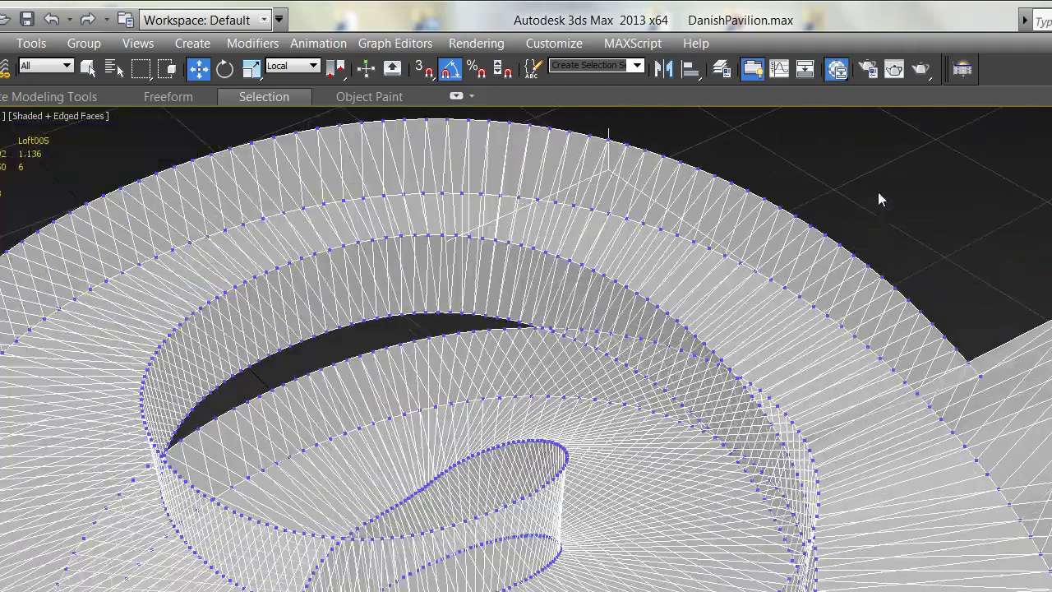
left_click_drag(878, 197, 944, 173)
mouse_move(988, 433)
middle_mouse_down("alt")
mouse_move(940, 417)
mouse_move(994, 404)
middle_mouse_up("alt")
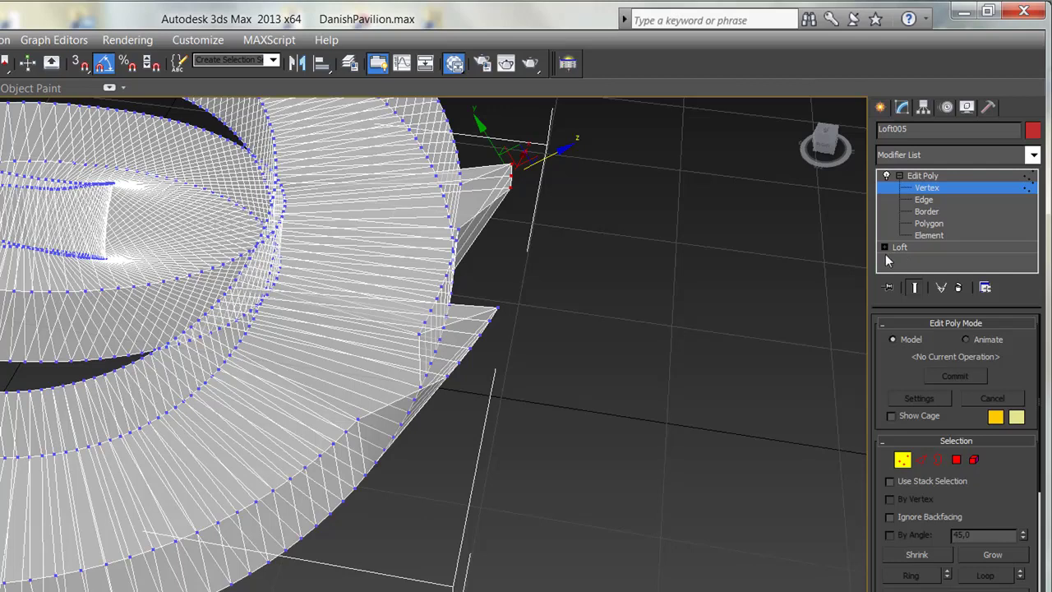
left_click(884, 247)
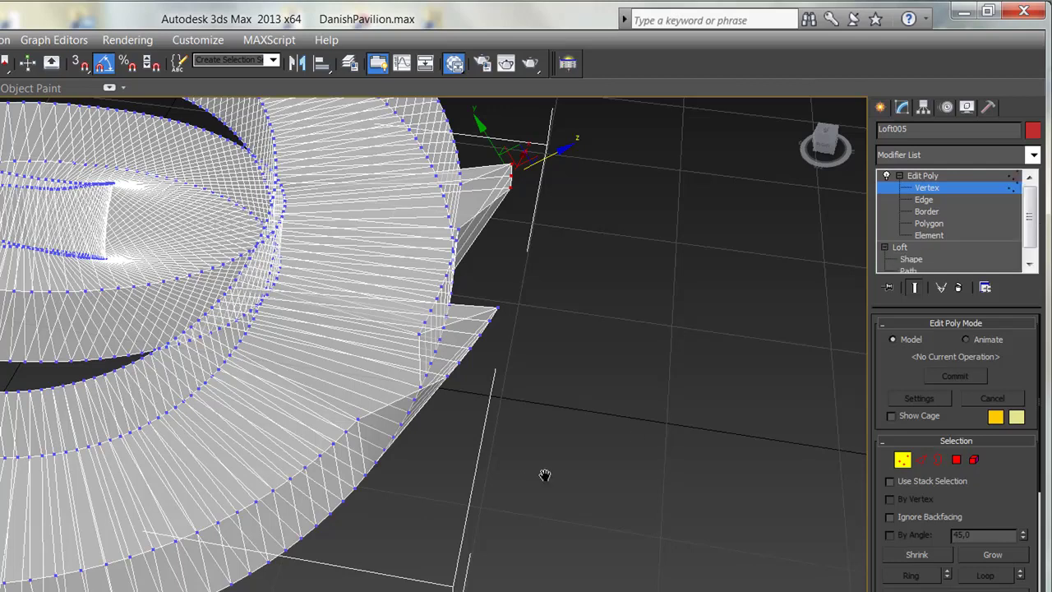
scroll(575, 452, "down", 3)
scroll(608, 427, "down", 2)
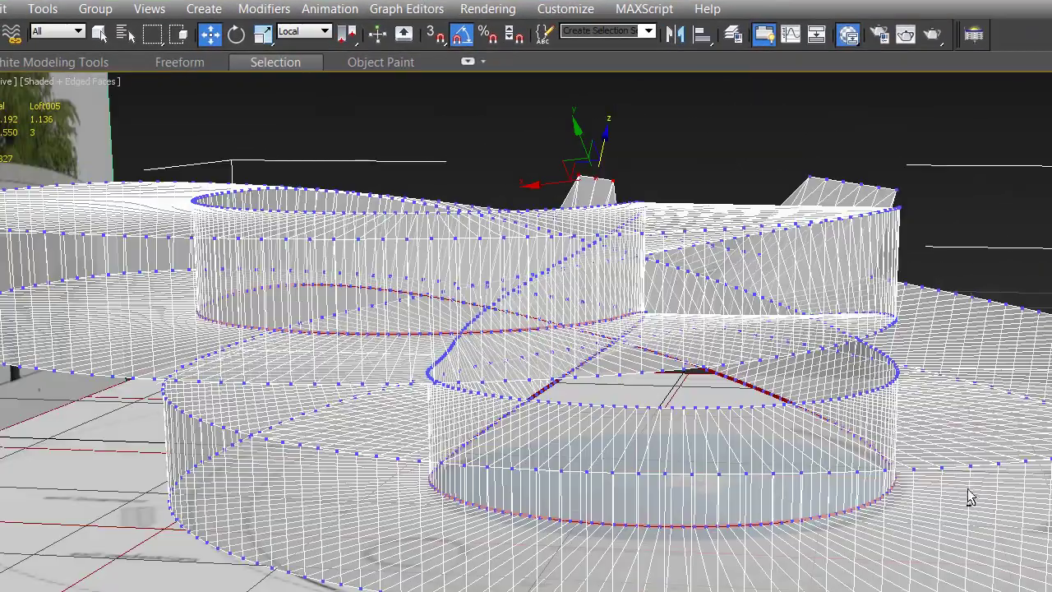
mouse_move(974, 491)
middle_mouse_down("alt")
mouse_move(992, 543)
mouse_move(1007, 527)
mouse_move(704, 491)
mouse_move(836, 478)
mouse_move(922, 488)
middle_mouse_up("alt")
middle_click_drag(991, 506, 921, 493)
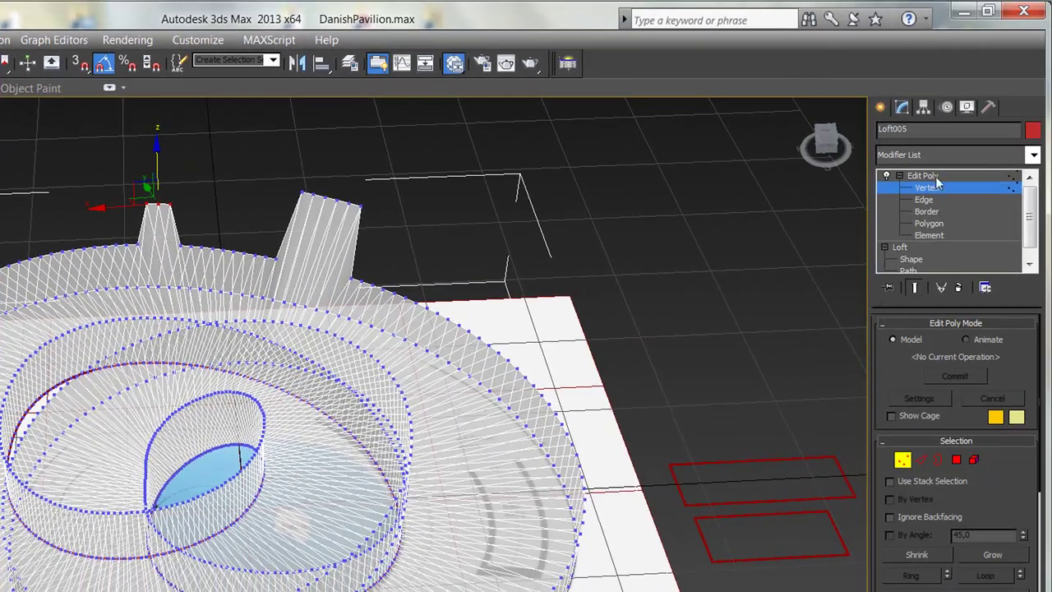
Raise Rectangle005's width, set Rectangle006's width to 11,565m, then reselect Loft005.
left_click(937, 188)
left_click(784, 278)
left_click(755, 458)
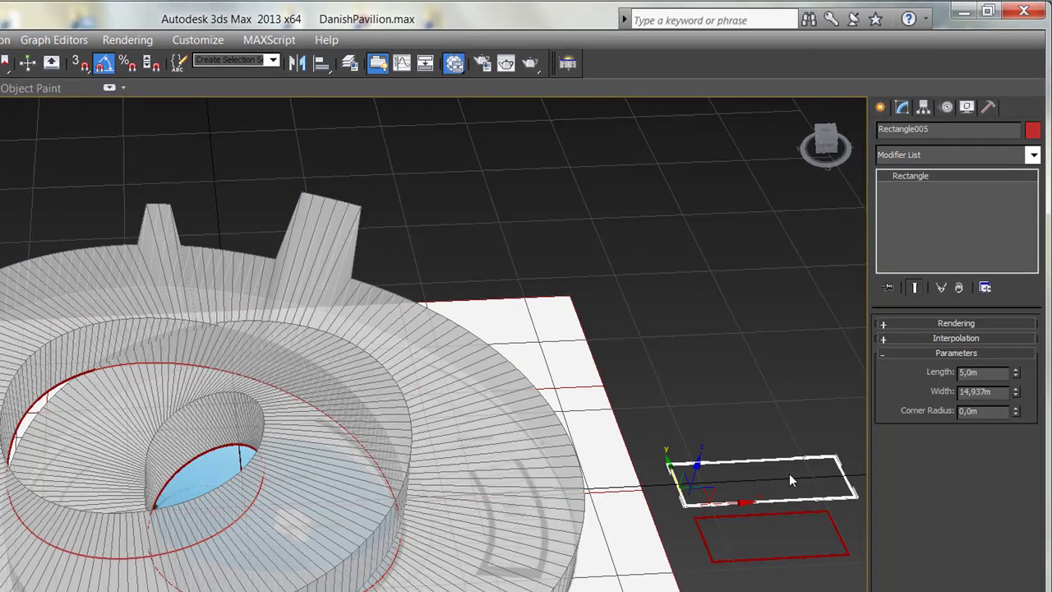
middle_click_drag(788, 473, 731, 424)
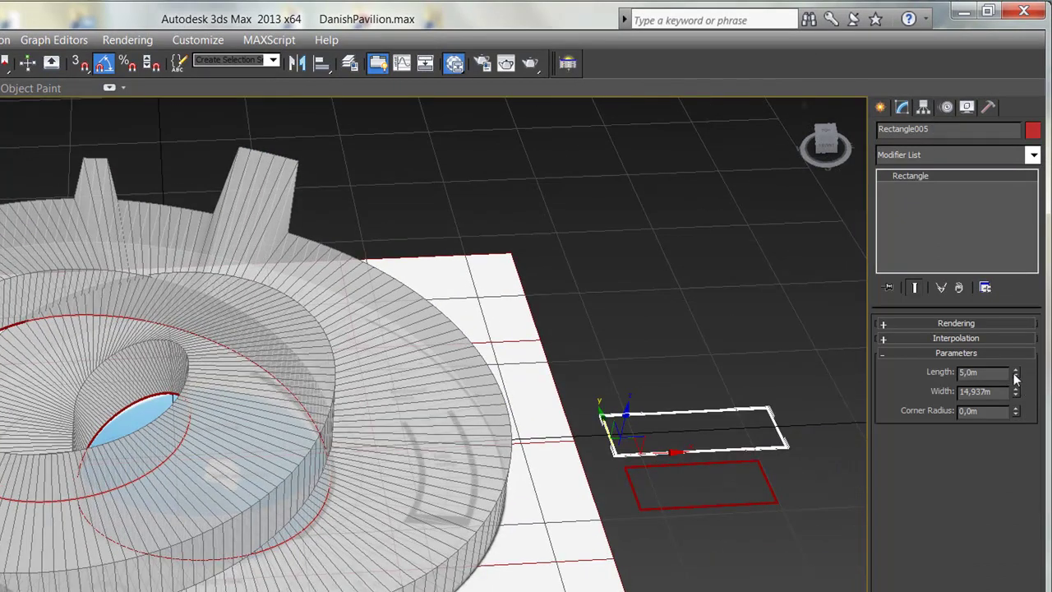
mouse_move(1016, 399)
left_mouse_down()
mouse_move(1015, 369)
mouse_move(1019, 419)
left_mouse_up()
left_click(767, 490)
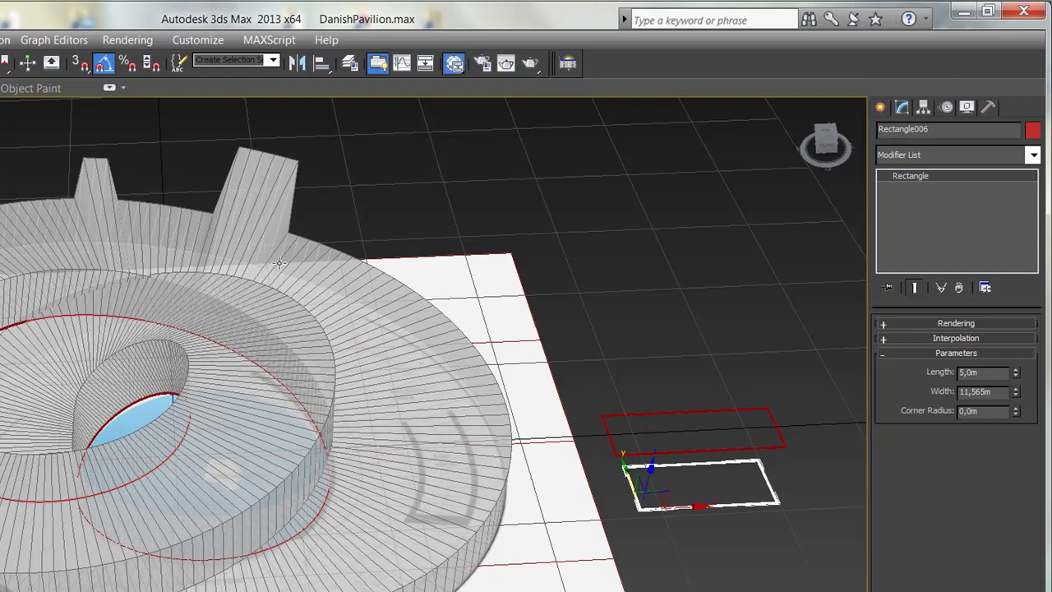
left_click(268, 231)
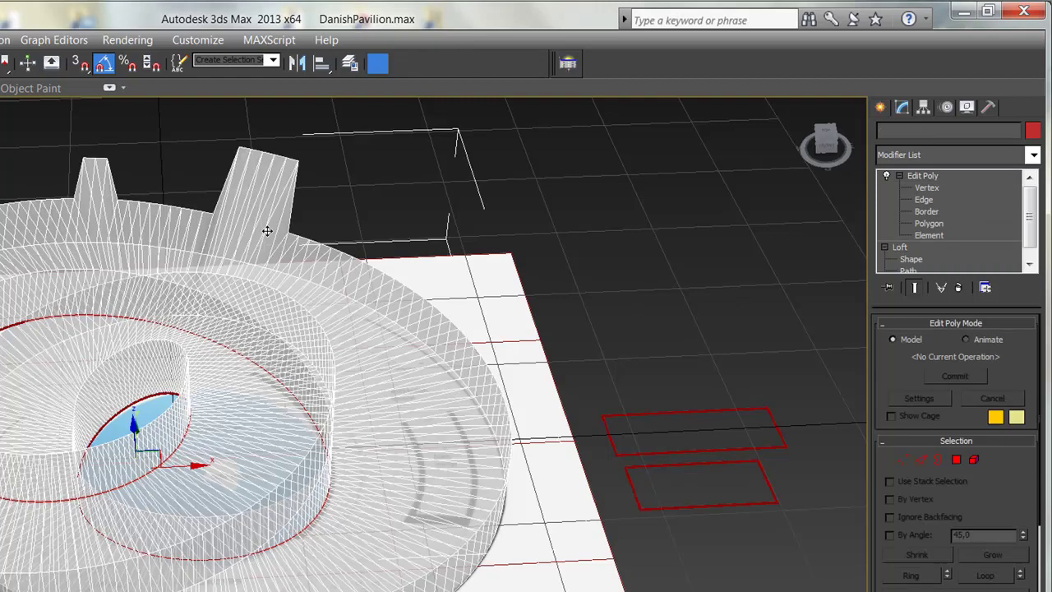
left_click(886, 175)
left_click(887, 175)
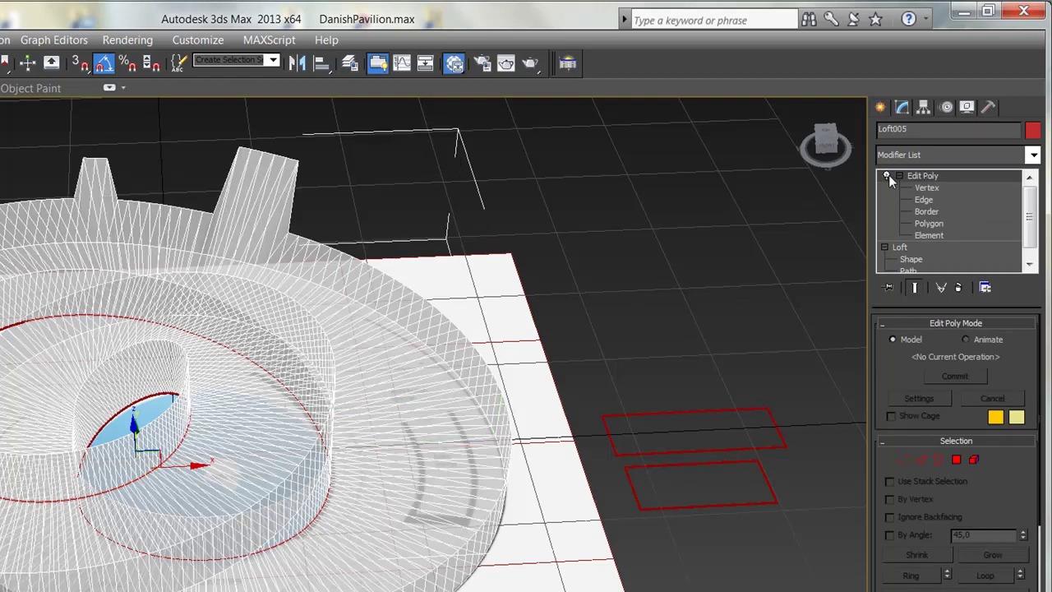
left_click(887, 175)
left_click(887, 175)
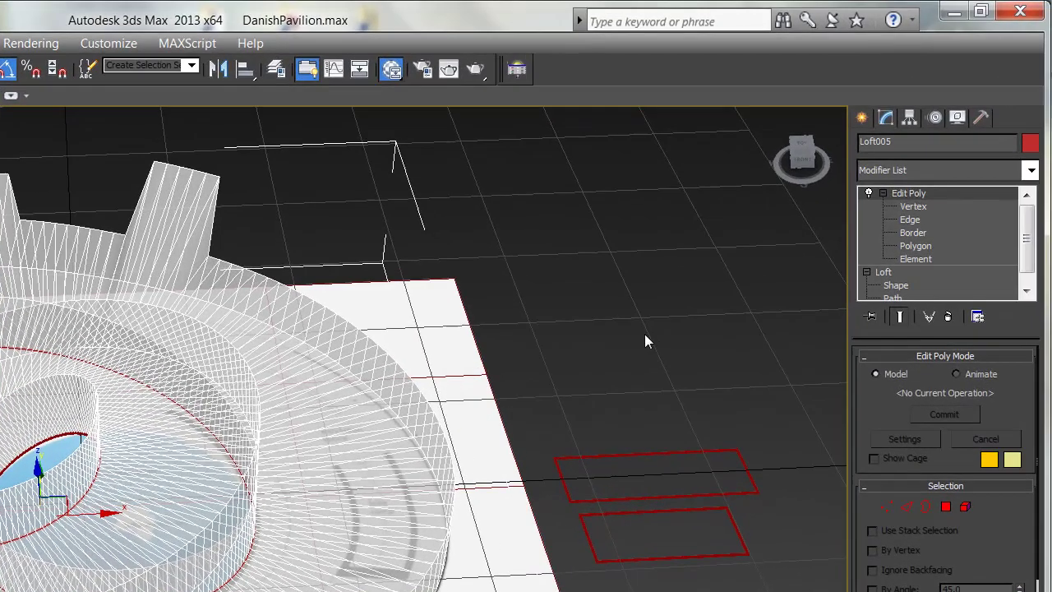
Replace the Edit Poly modifier on Loft005 with a fresh Edit Poly.
middle_click_drag(644, 334, 556, 331, "alt")
left_click(562, 334)
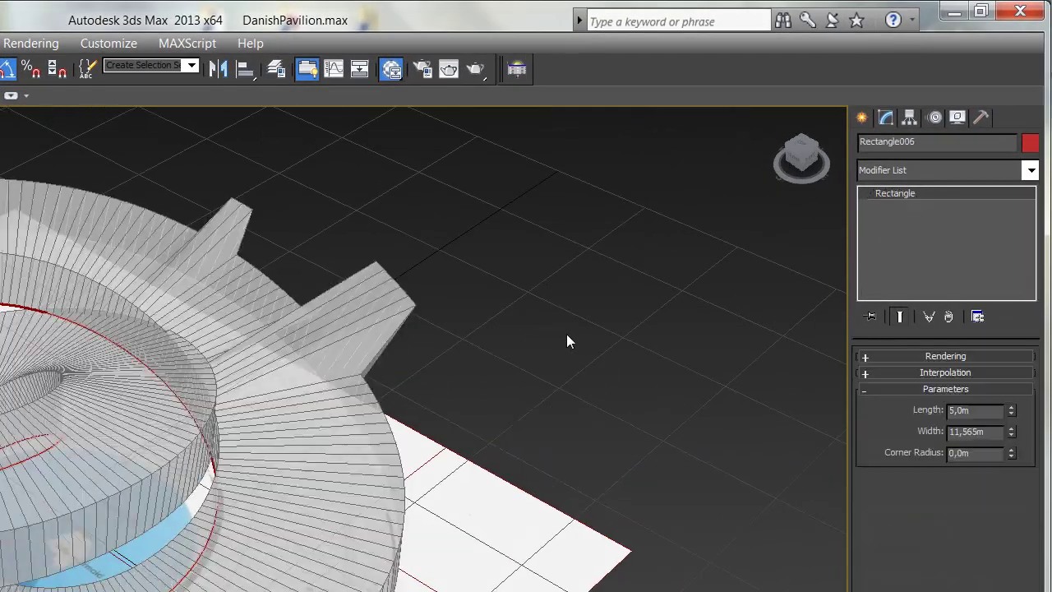
left_click(567, 296)
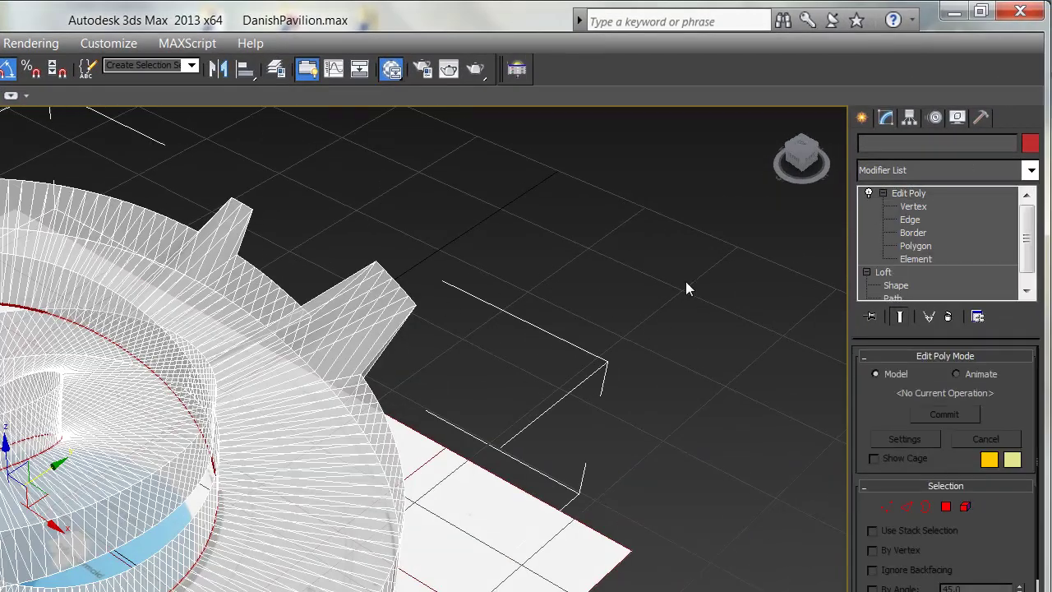
left_click(948, 317)
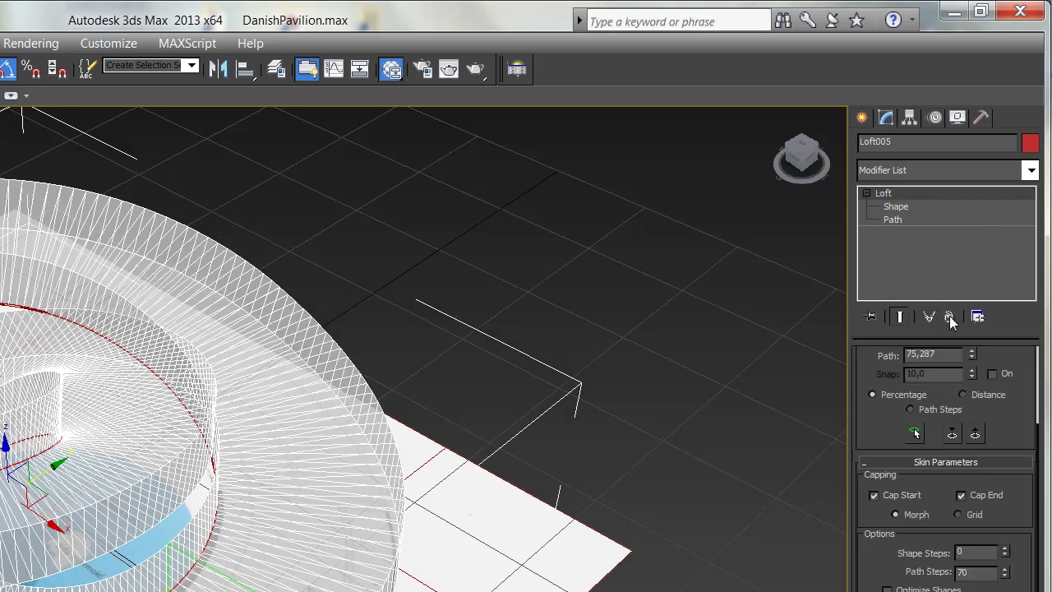
left_click(1030, 171)
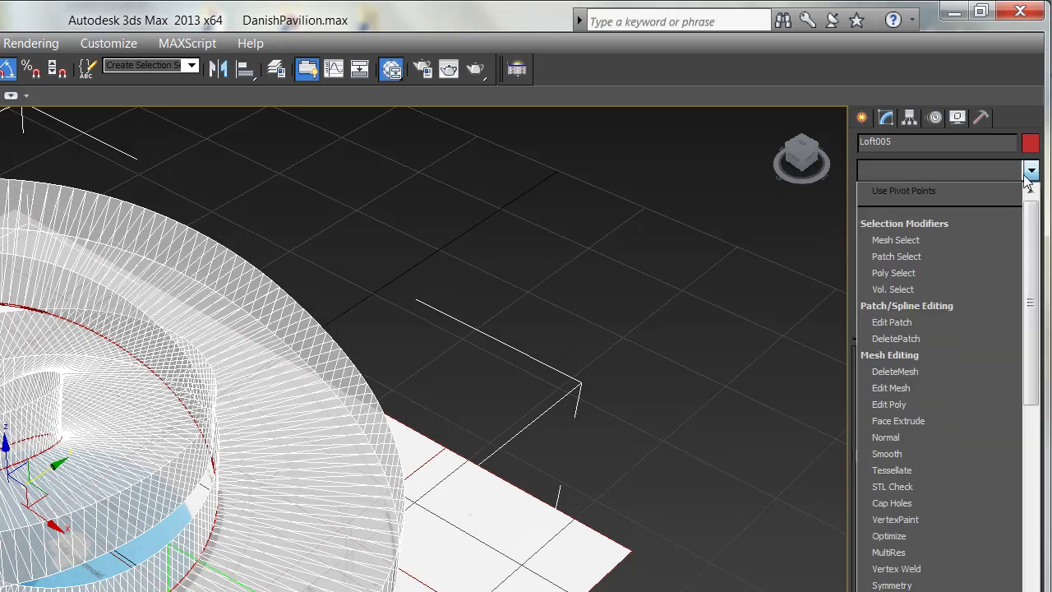
key("e")
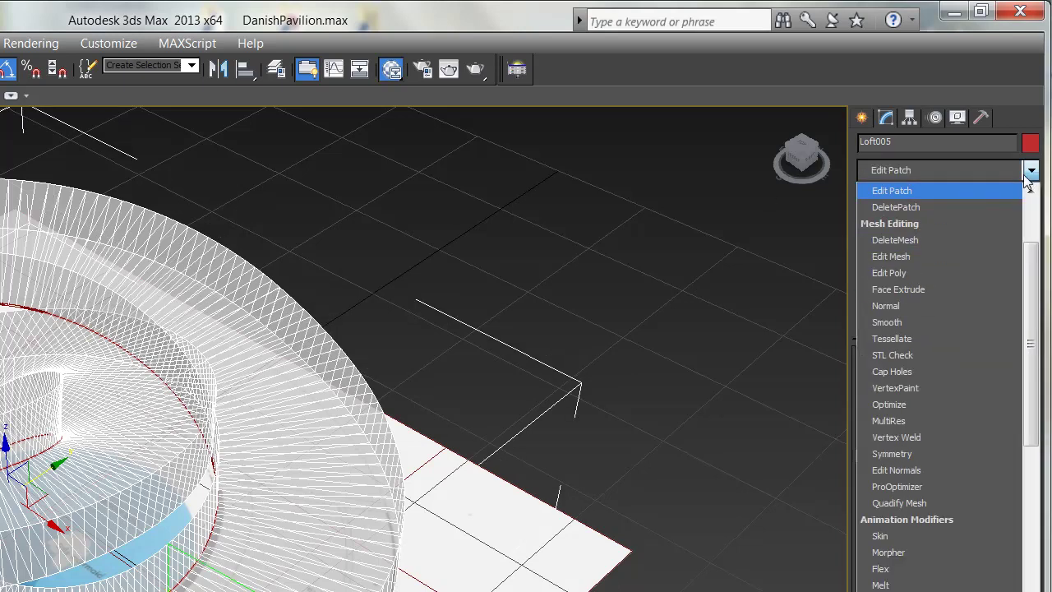
key("Down")
key("Down")
key("Down")
key("Down")
key("Down")
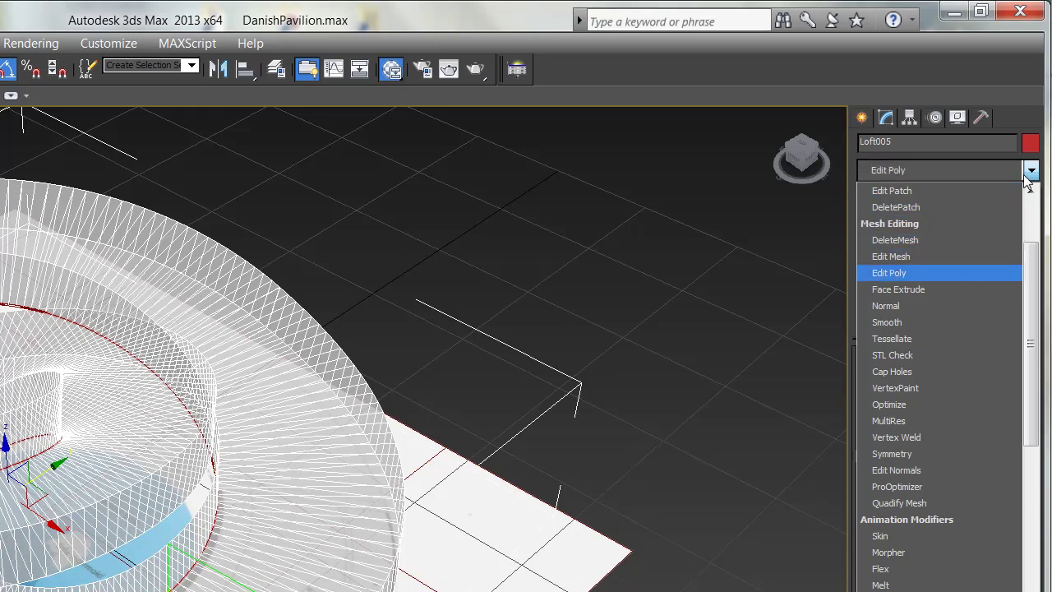
key("Return")
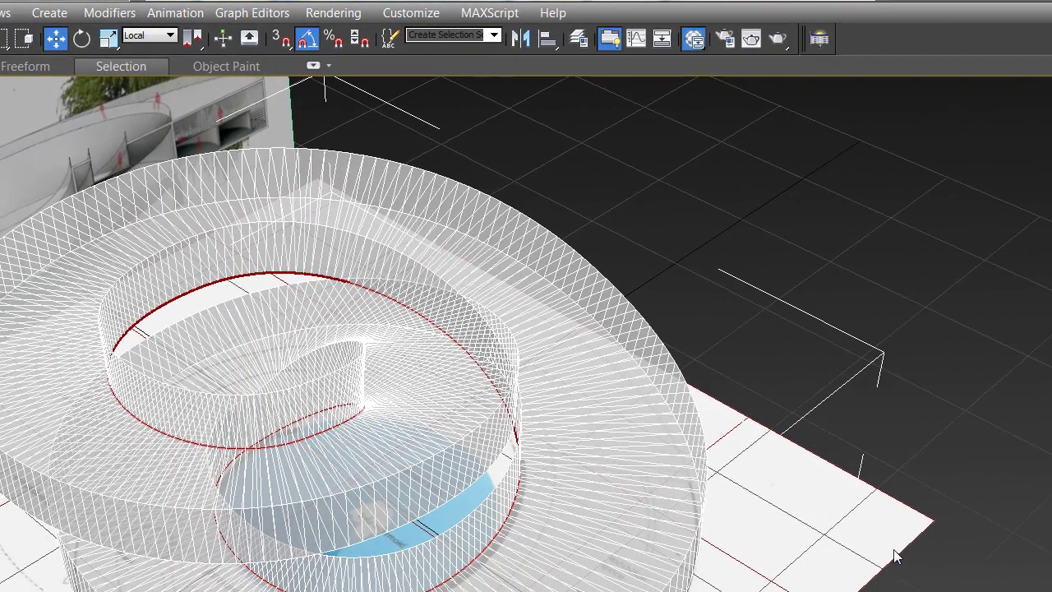
Select an edge on the pavilion's outer wall and show the loft shaded with its edges.
middle_click_drag(894, 556, 681, 491, "alt")
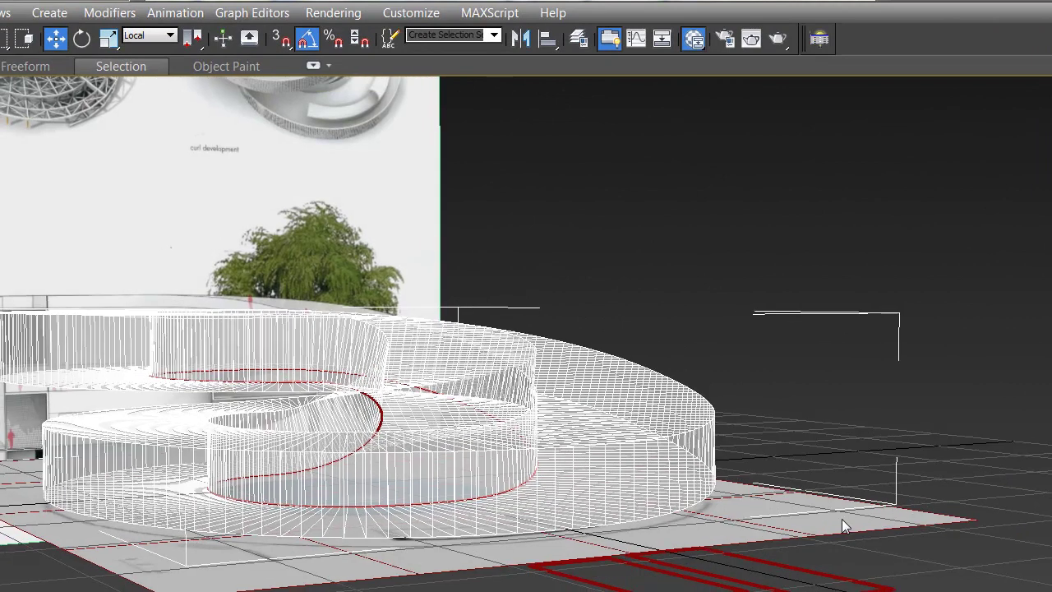
left_click(683, 489)
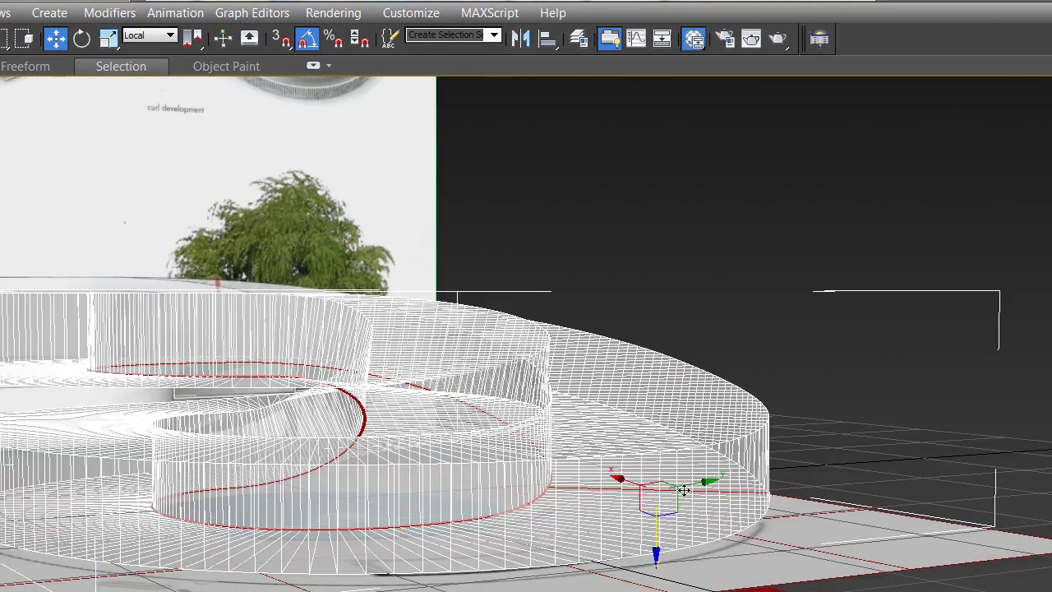
key("q")
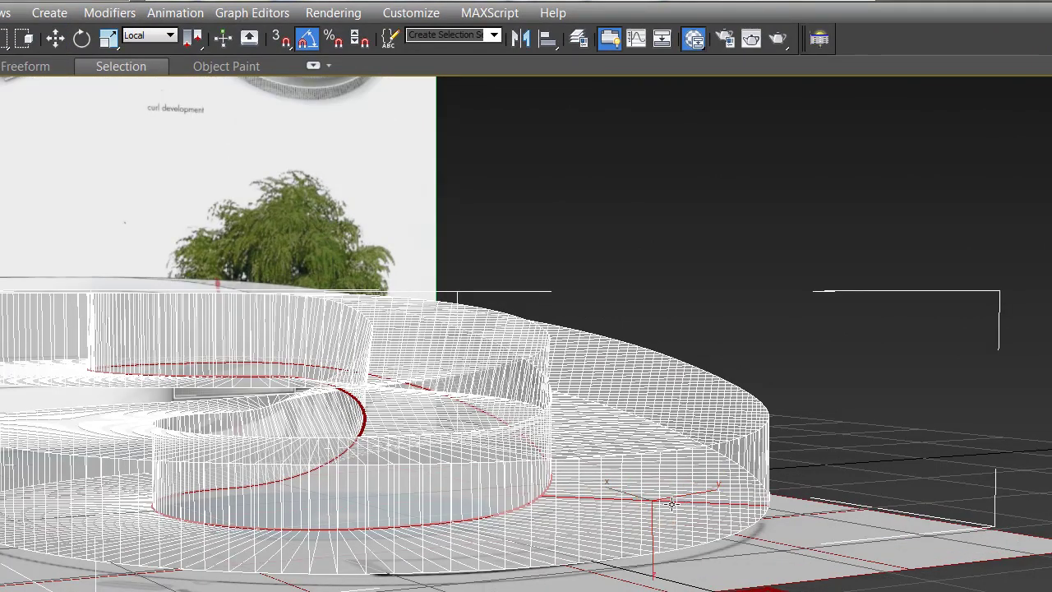
mouse_move(775, 537)
middle_mouse_down("alt")
mouse_move(737, 551)
mouse_move(751, 568)
mouse_move(838, 569)
middle_mouse_up("alt")
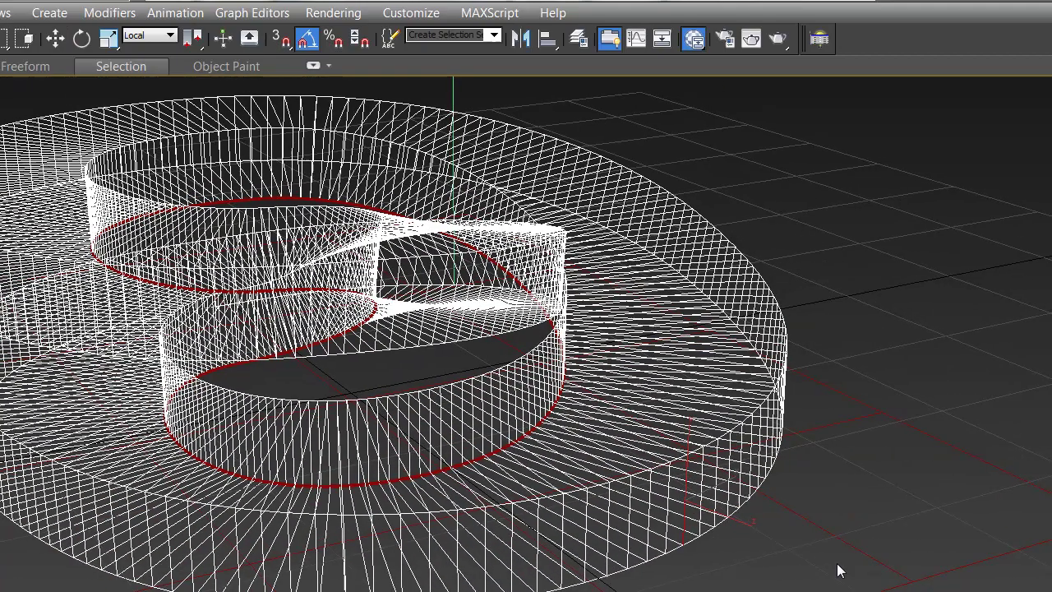
mouse_move(732, 531)
middle_mouse_down()
mouse_move(964, 485)
mouse_move(1025, 419)
middle_mouse_up()
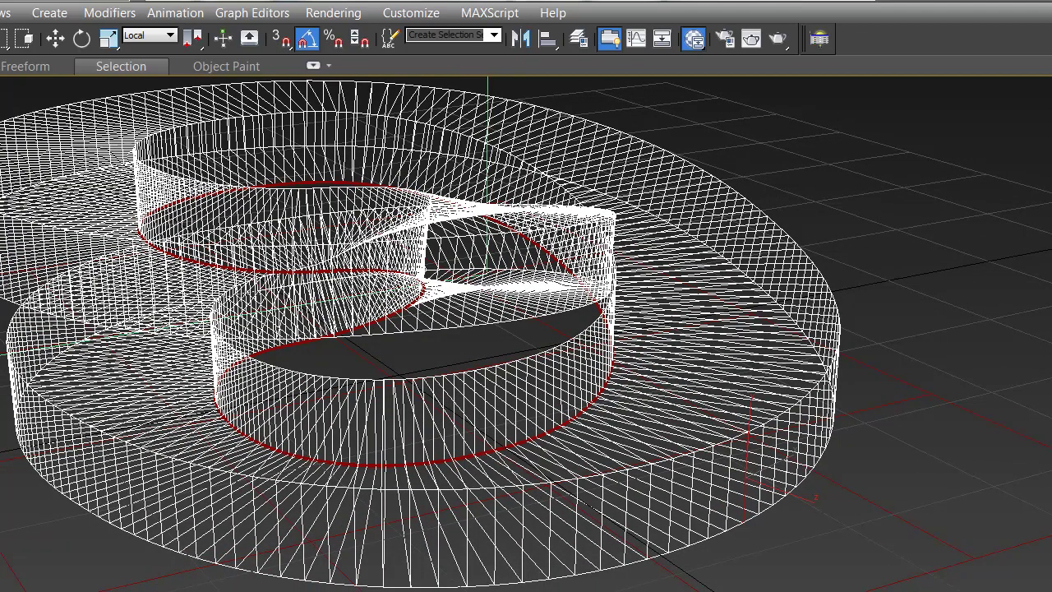
key("F3")
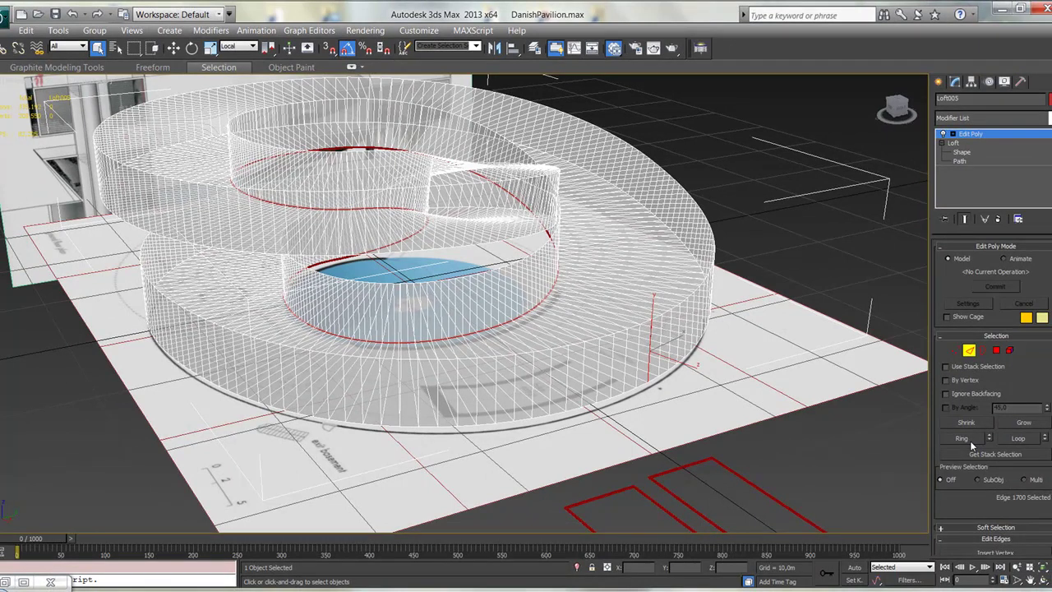
Use Ring to select all 284 vertical edges around the loft band, then orbit and zoom.
left_click(963, 438)
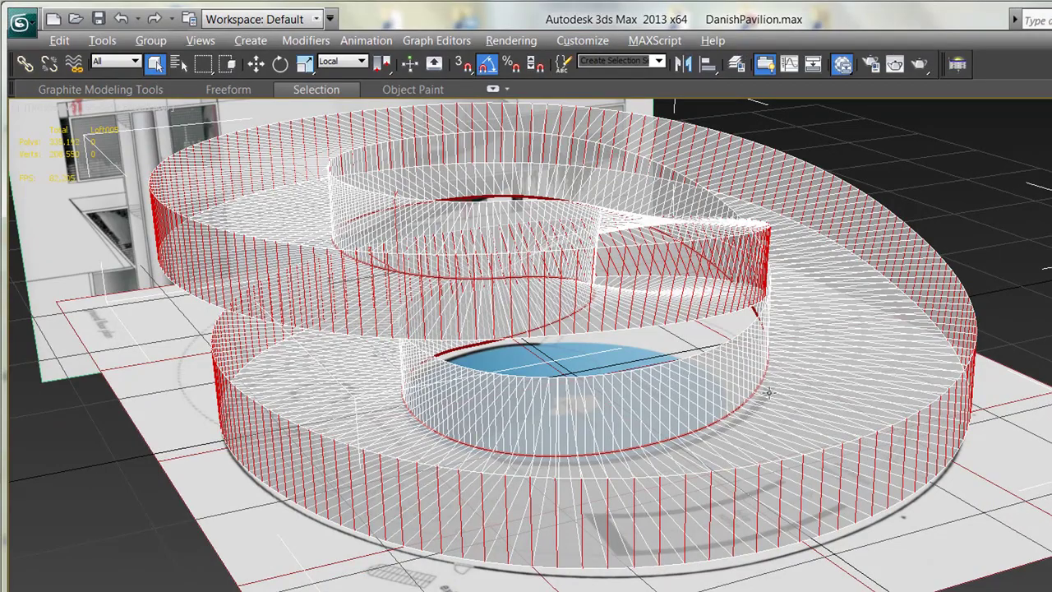
middle_click_drag(768, 392, 916, 404, "alt")
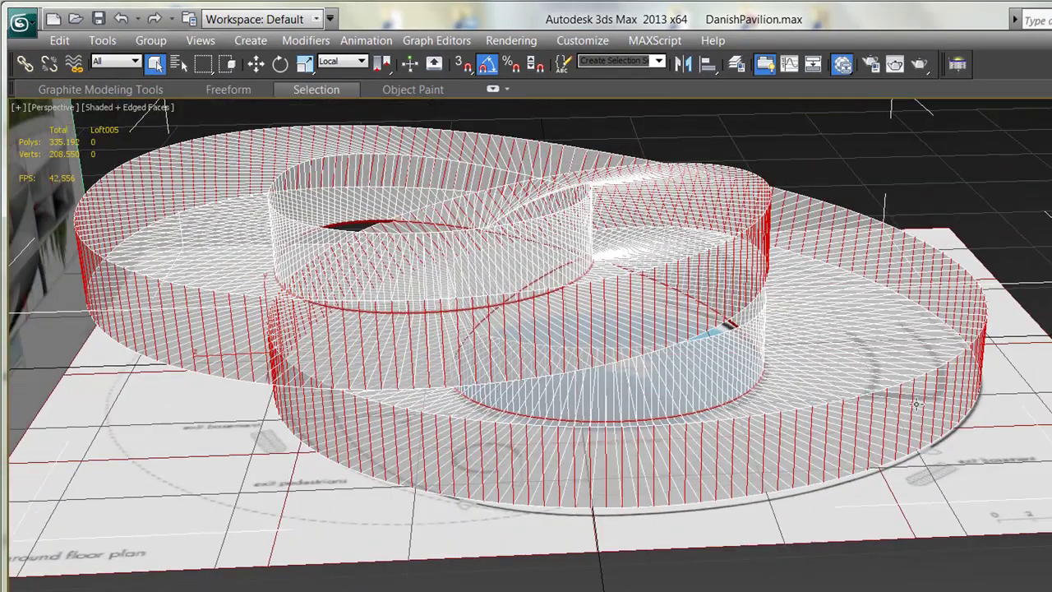
middle_click_drag(926, 458, 912, 459)
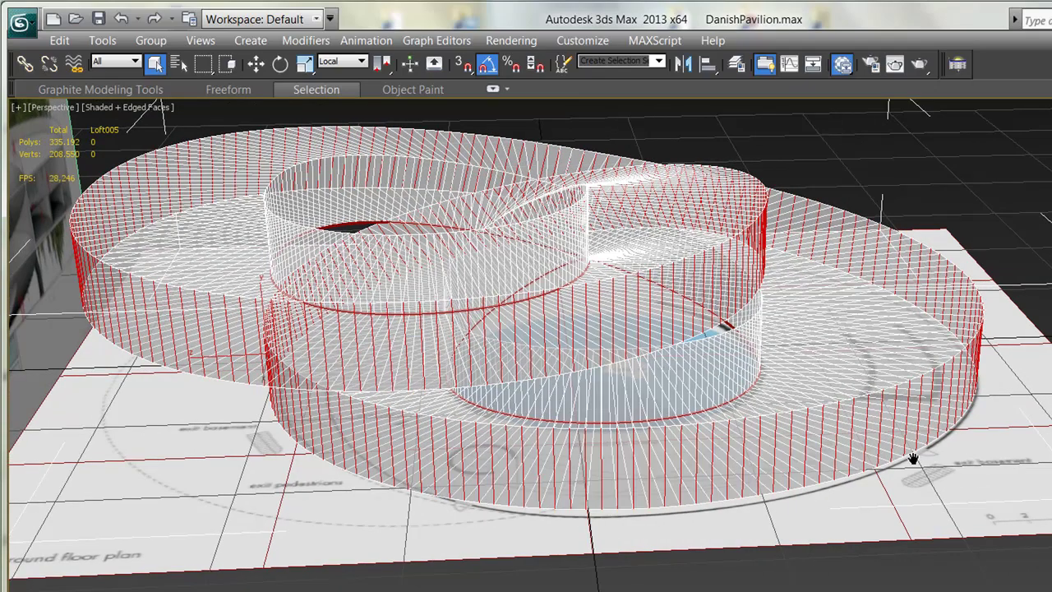
middle_click_drag(793, 454, 801, 506, "alt")
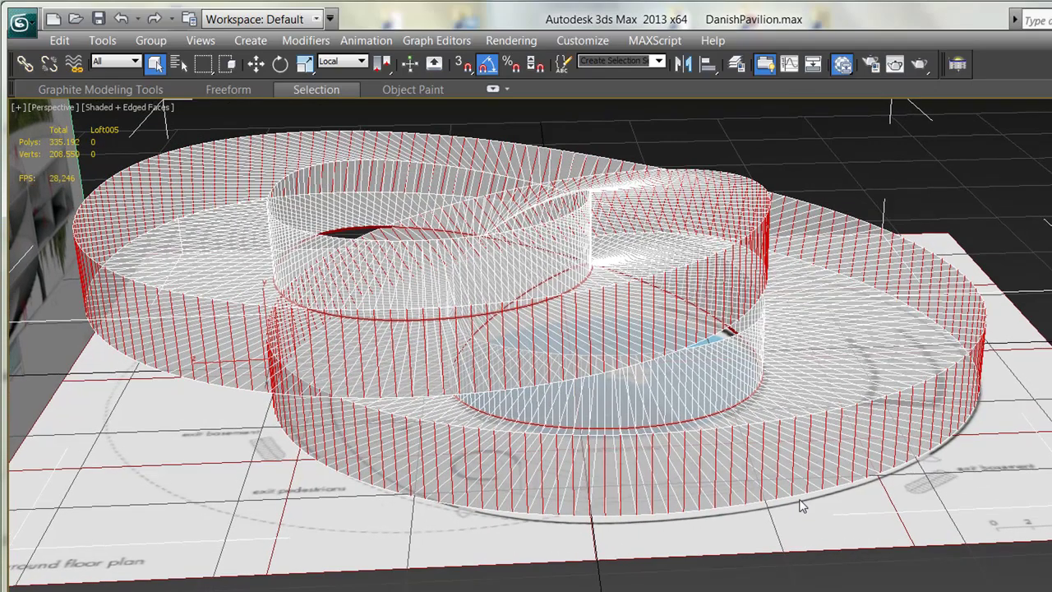
scroll(801, 506, "up", 2)
scroll(806, 501, "up", 2)
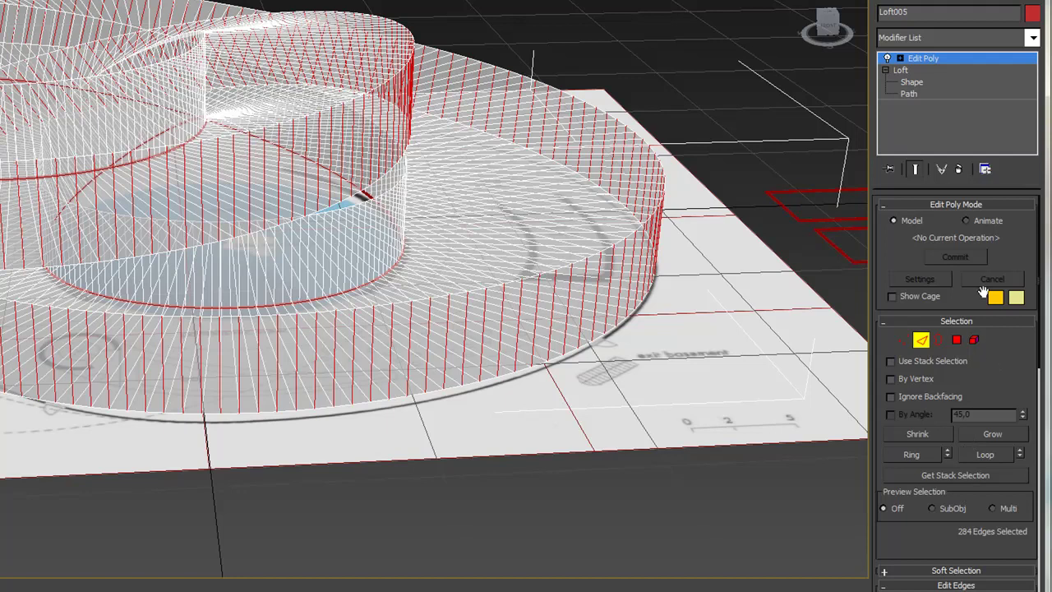
Connect the selected edges with 2 new horizontal loops at pinch 75 and slide 0.
left_click_drag(1013, 412, 1008, 250)
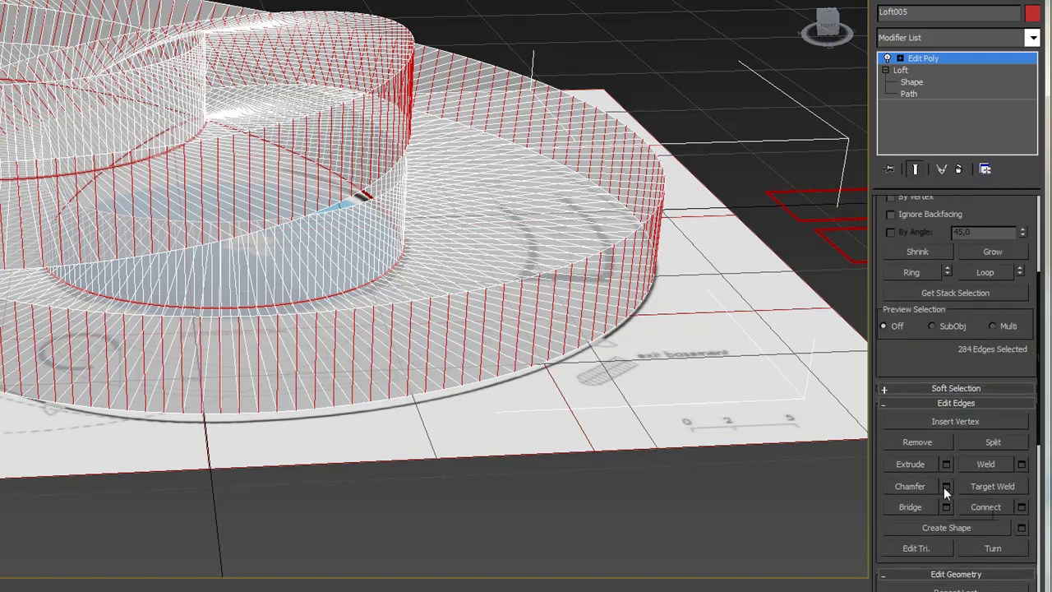
left_click(1020, 507)
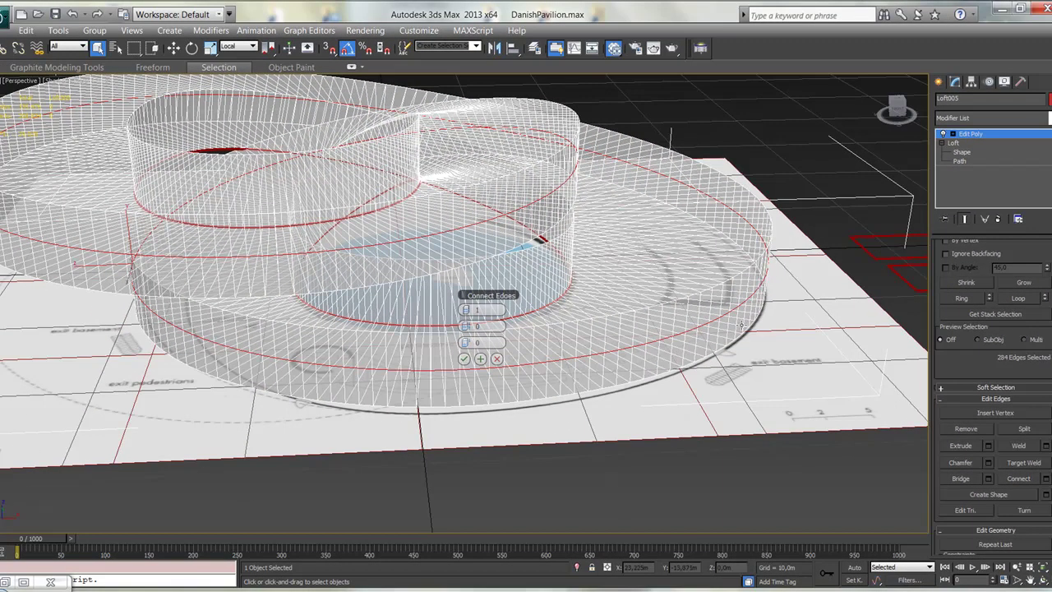
left_click_drag(471, 312, 473, 304)
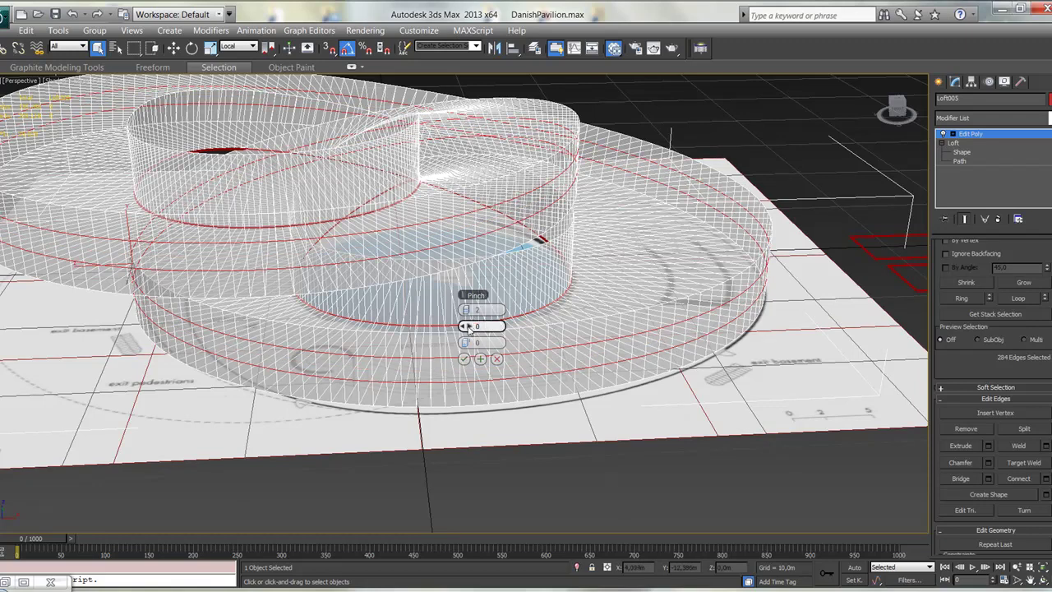
mouse_move(467, 327)
left_mouse_down()
mouse_move(636, 324)
mouse_move(669, 288)
mouse_move(651, 289)
left_mouse_up()
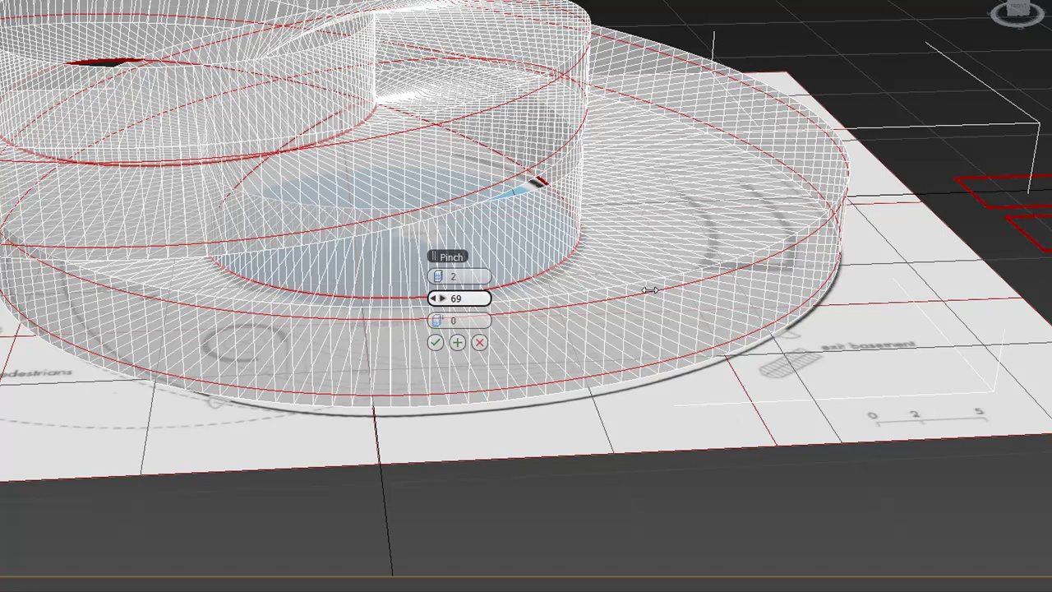
mouse_move(649, 290)
left_mouse_down()
mouse_move(683, 295)
mouse_move(668, 300)
left_mouse_up()
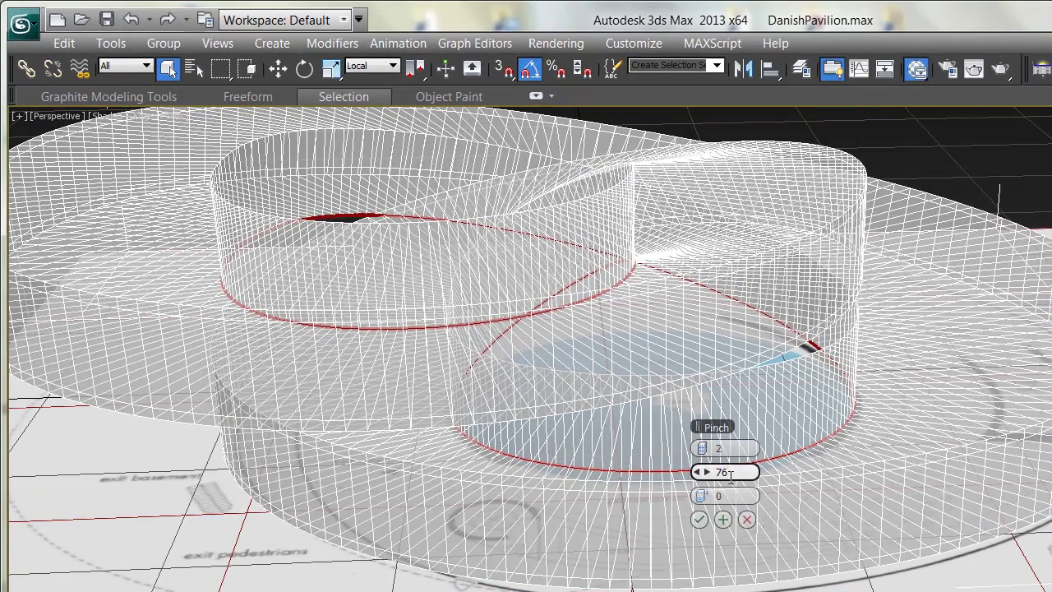
key("BackSpace")
type("5")
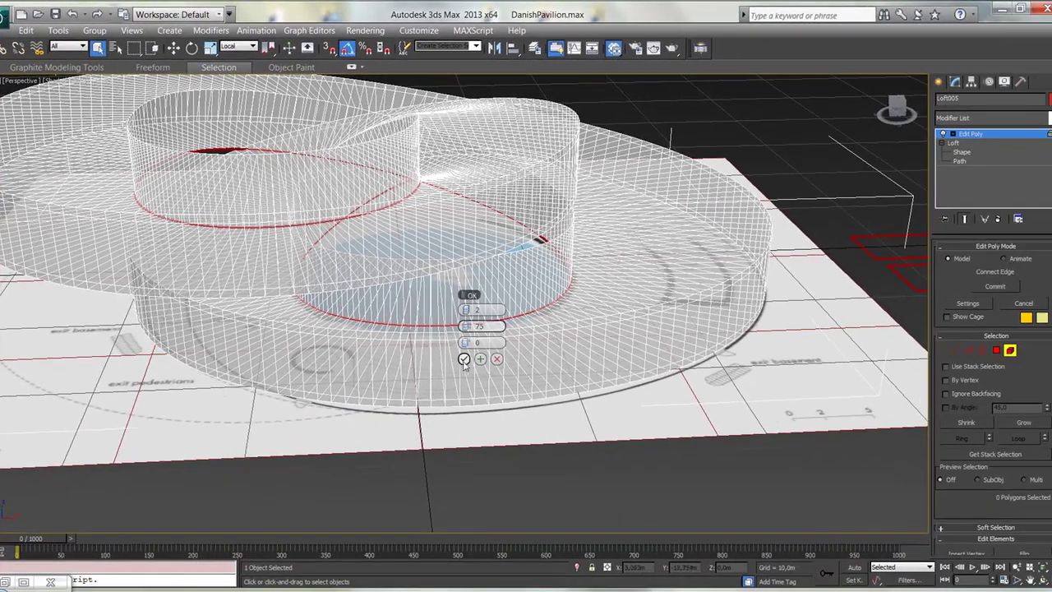
left_click(464, 358)
middle_click_drag(675, 334, 575, 340, "alt")
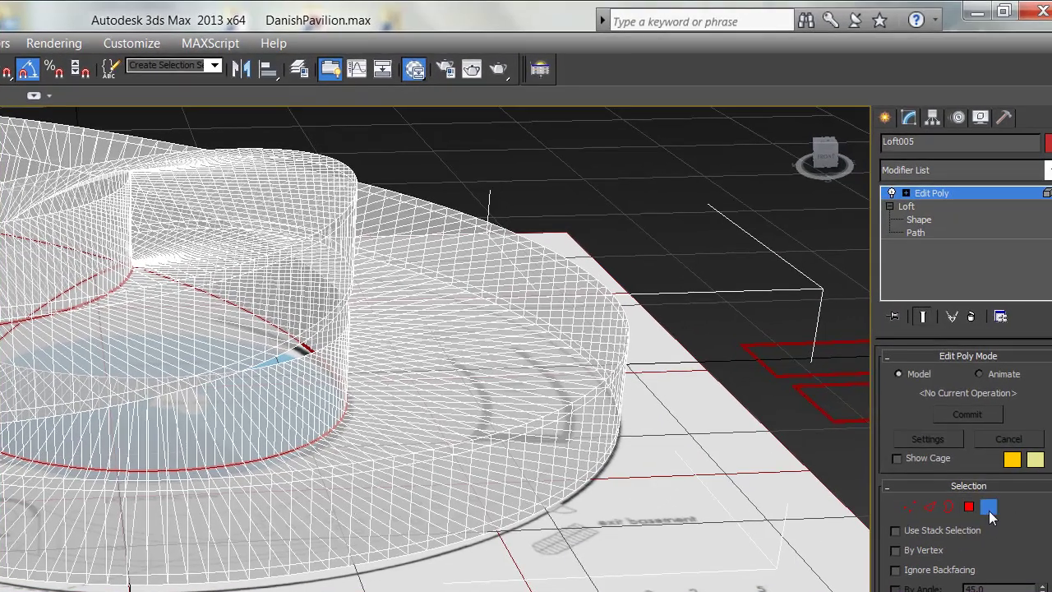
Loop-select the outer curved wall polygons and detach them as the new object Object005.
left_click(972, 484)
left_click(428, 501)
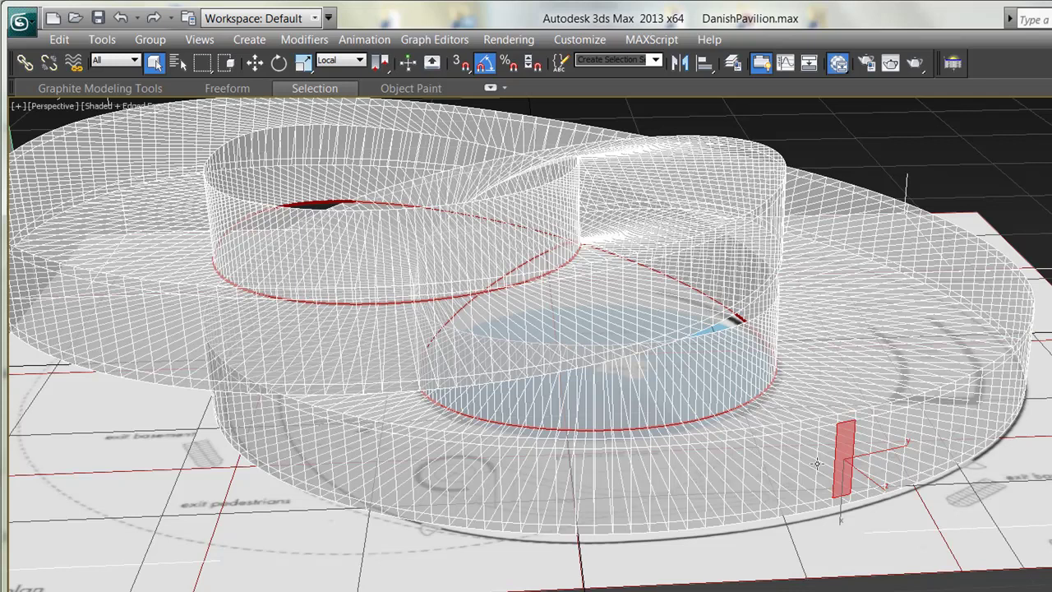
left_click(620, 486)
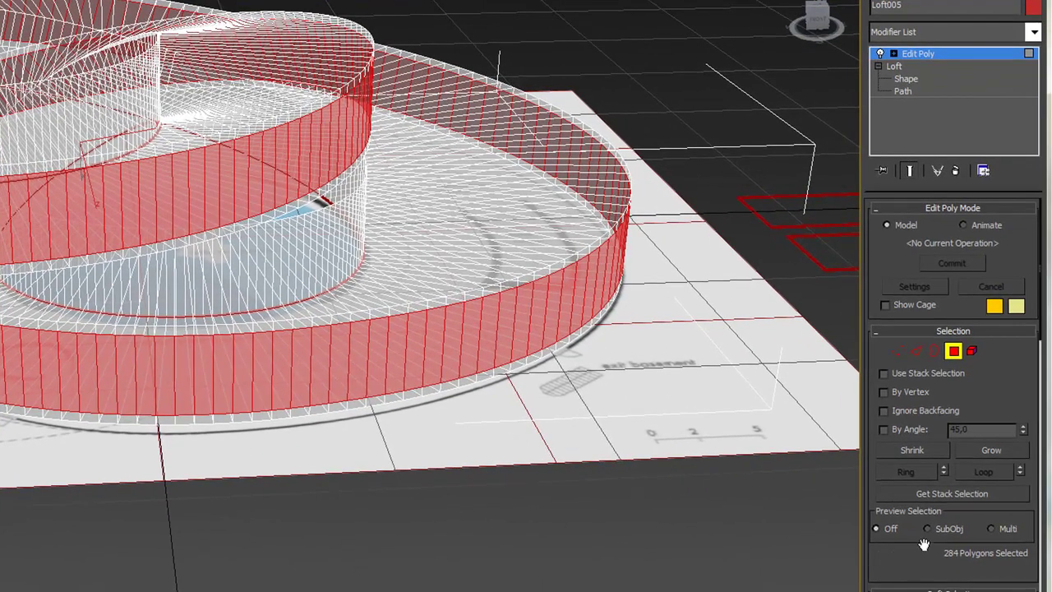
left_click_drag(923, 545, 943, 318)
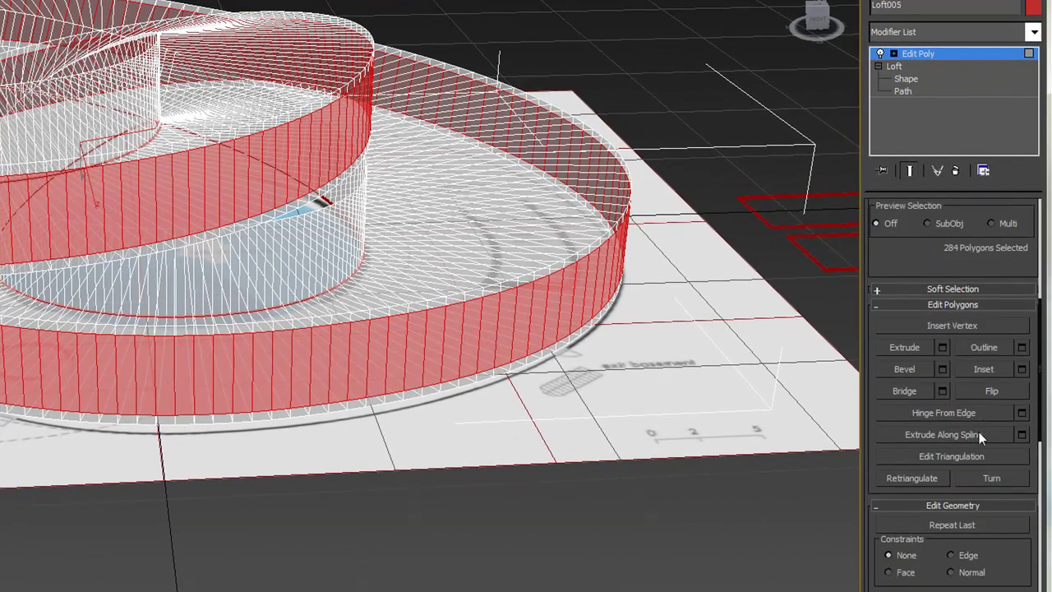
scroll(979, 439, "down", 5)
left_click(998, 485)
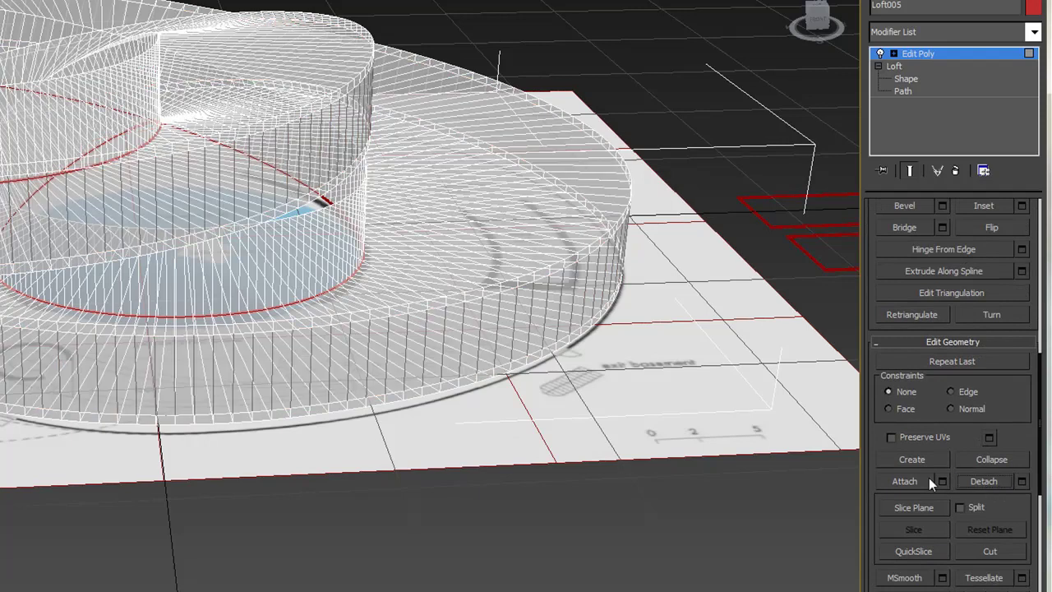
left_click(944, 51)
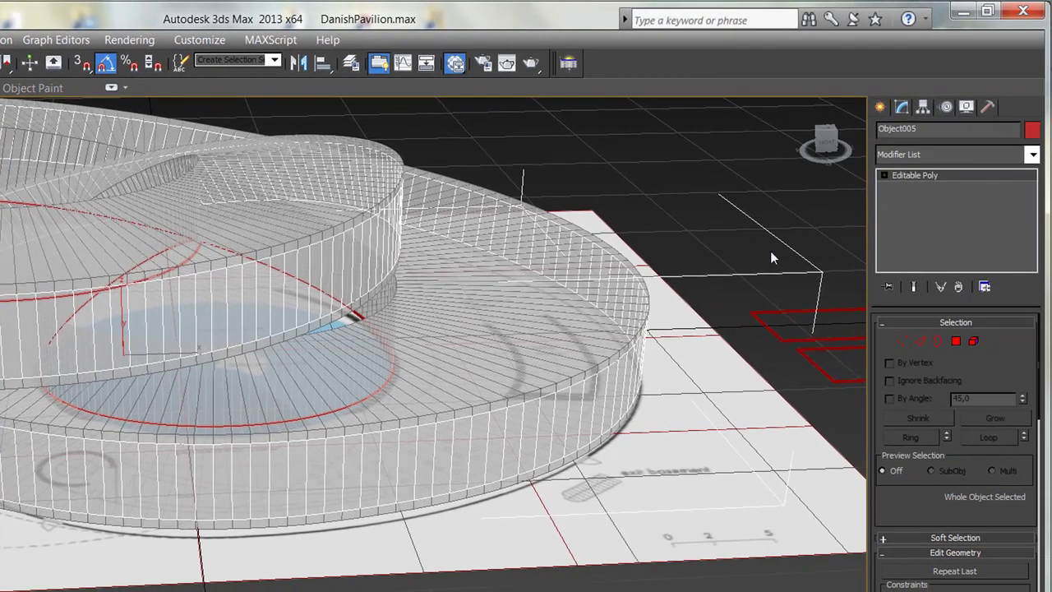
key("ctrl+z")
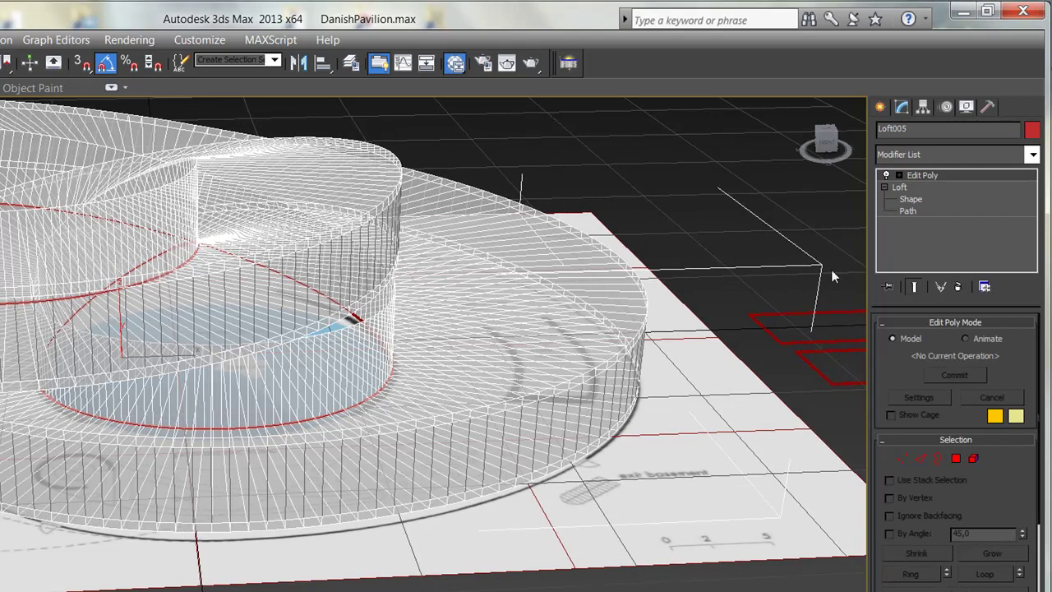
left_click(772, 345)
scroll(526, 484, "down", 2)
scroll(526, 484, "down", 2)
scroll(526, 484, "down", 2)
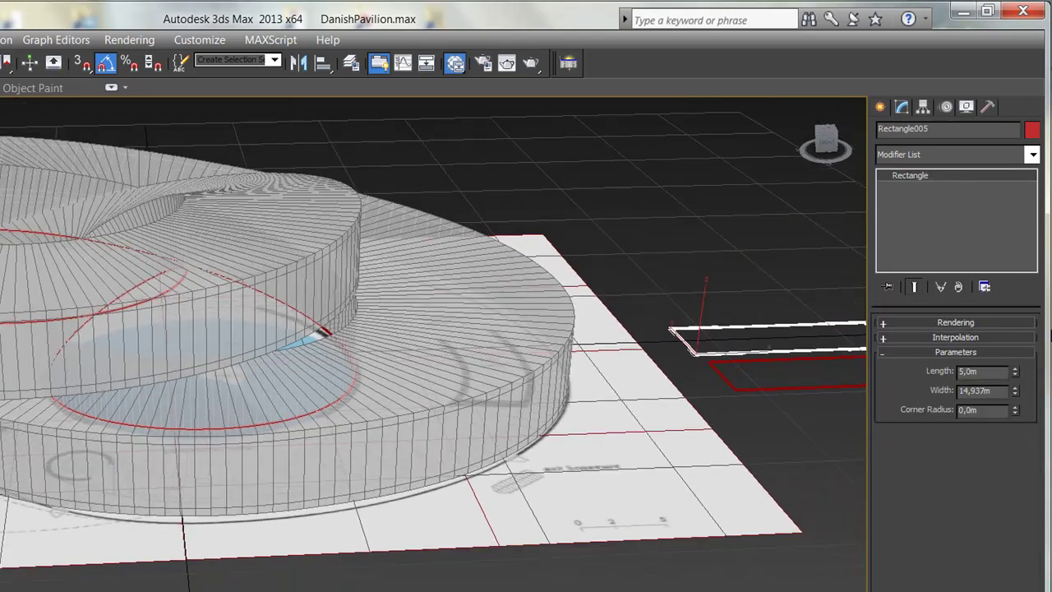
mouse_move(1016, 375)
left_mouse_down()
mouse_move(1014, 345)
mouse_move(1016, 389)
mouse_move(1015, 355)
left_mouse_up()
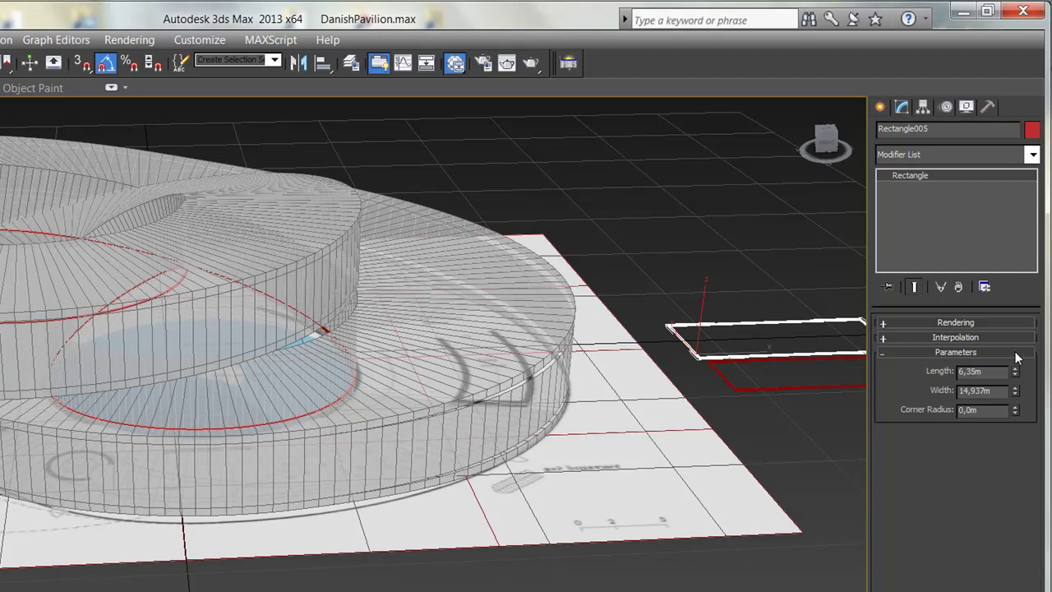
left_click_drag(1015, 351, 1014, 353)
type("5,0m")
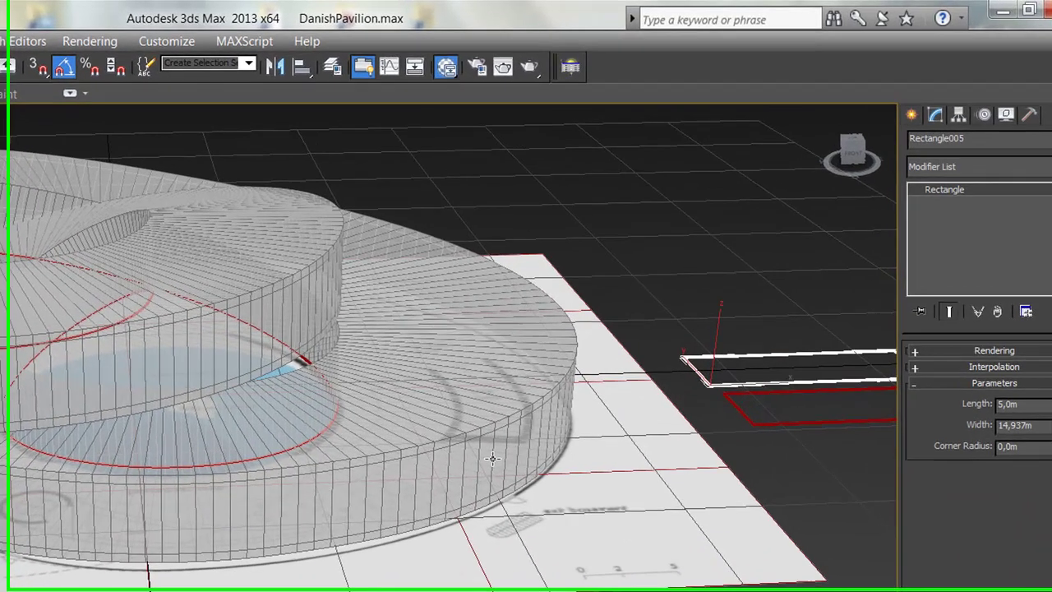
Select the detached band Object005 and go to its Edge sub-object level.
left_click(674, 340)
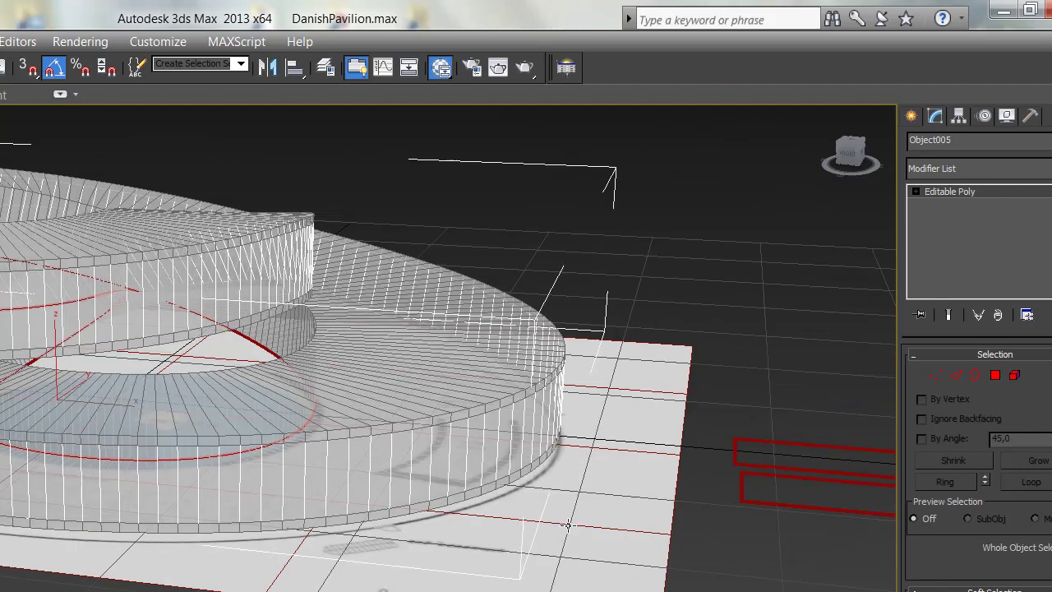
middle_click_drag(529, 491, 575, 460, "alt")
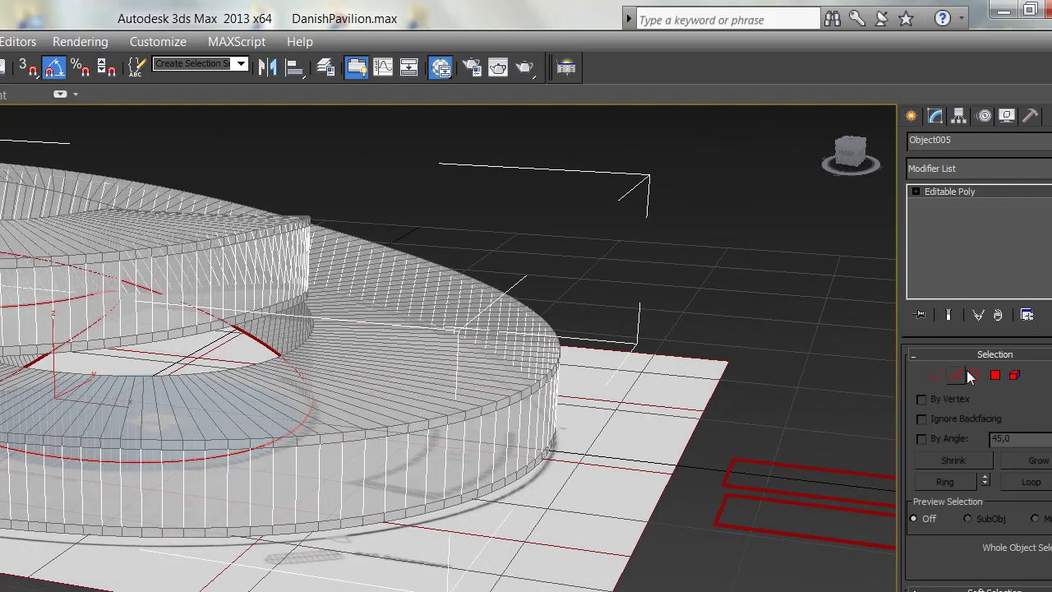
left_click(995, 376)
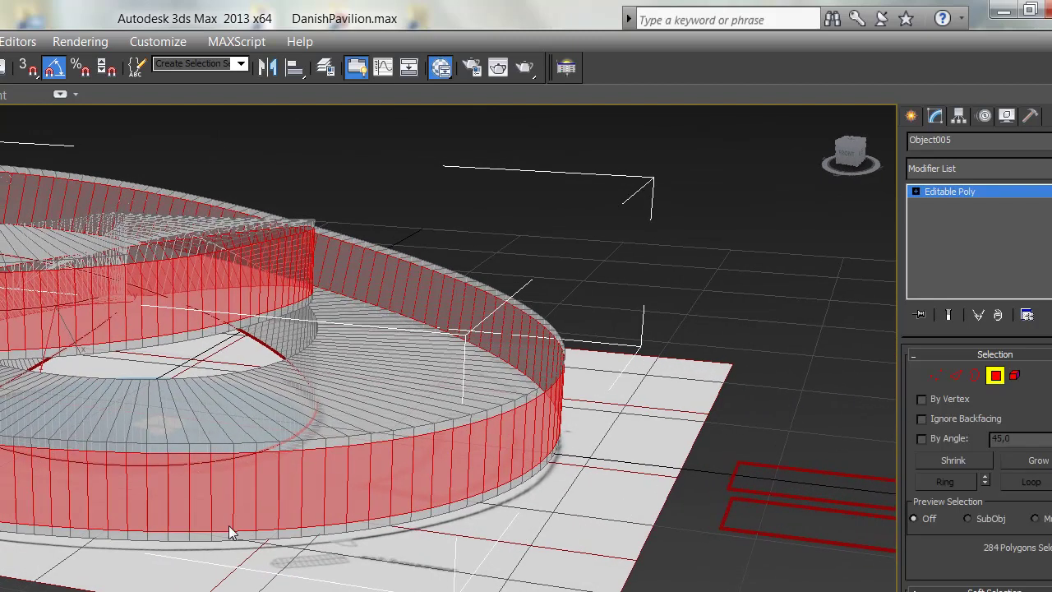
left_click(955, 376)
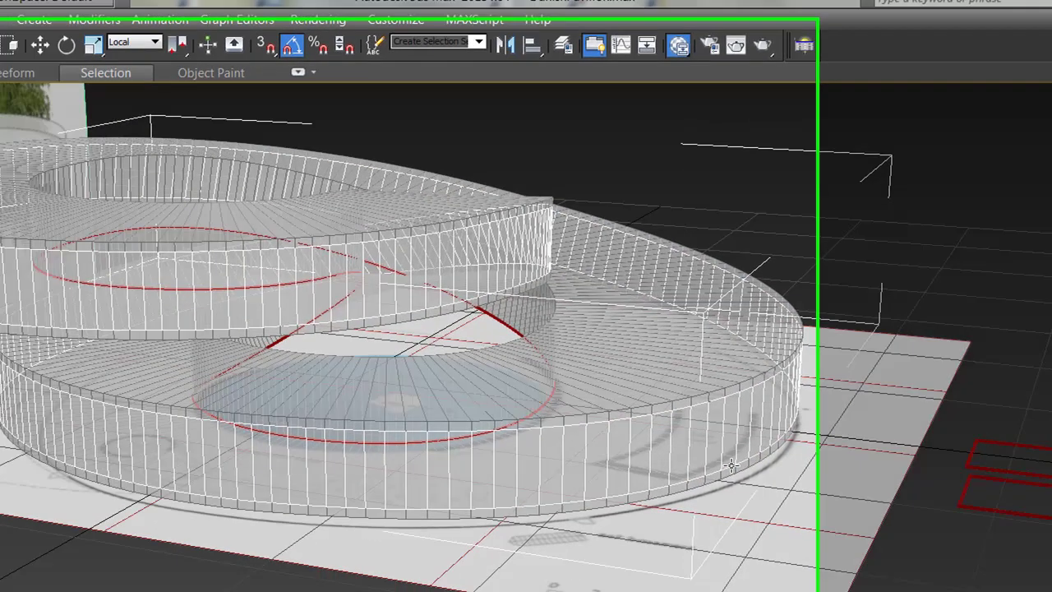
Pick one top-rim edge and one bottom-rim edge, then loop them into 568 selected edges.
scroll(711, 498, "up", 2)
scroll(682, 546, "up", 2)
scroll(718, 460, "up", 1)
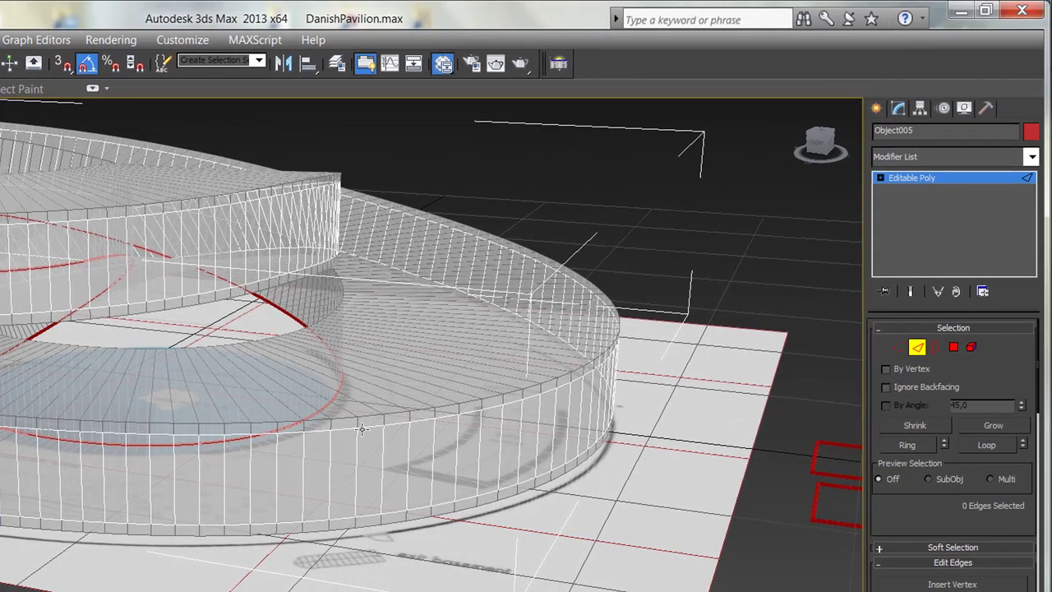
left_click(365, 431)
left_click(372, 514, "ctrl")
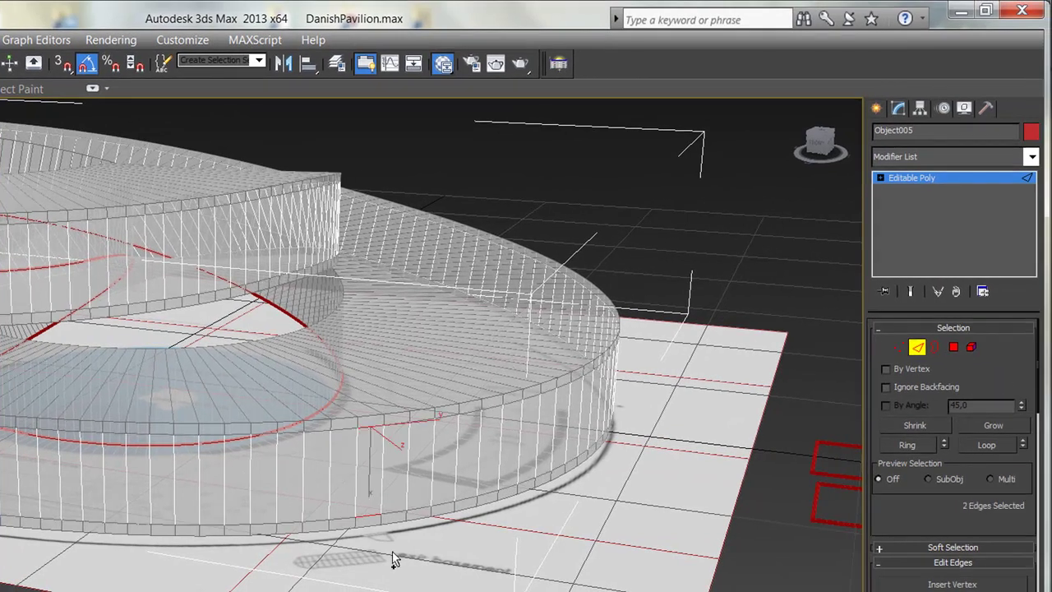
left_click(985, 445)
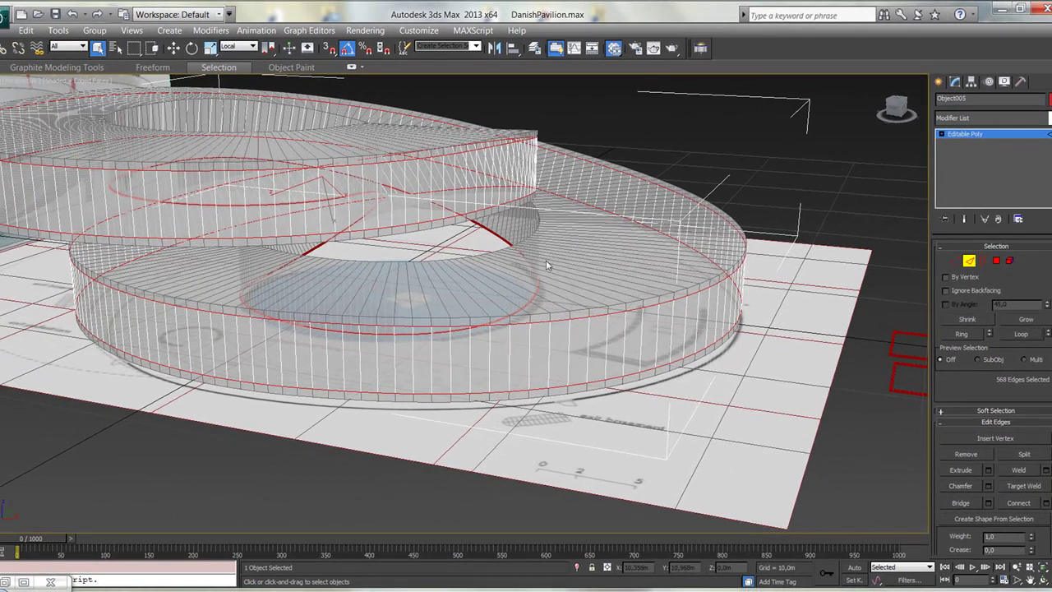
Connect the selected vertical edges with 1 segment, pinch 0 and slide 0.
right_click(757, 281)
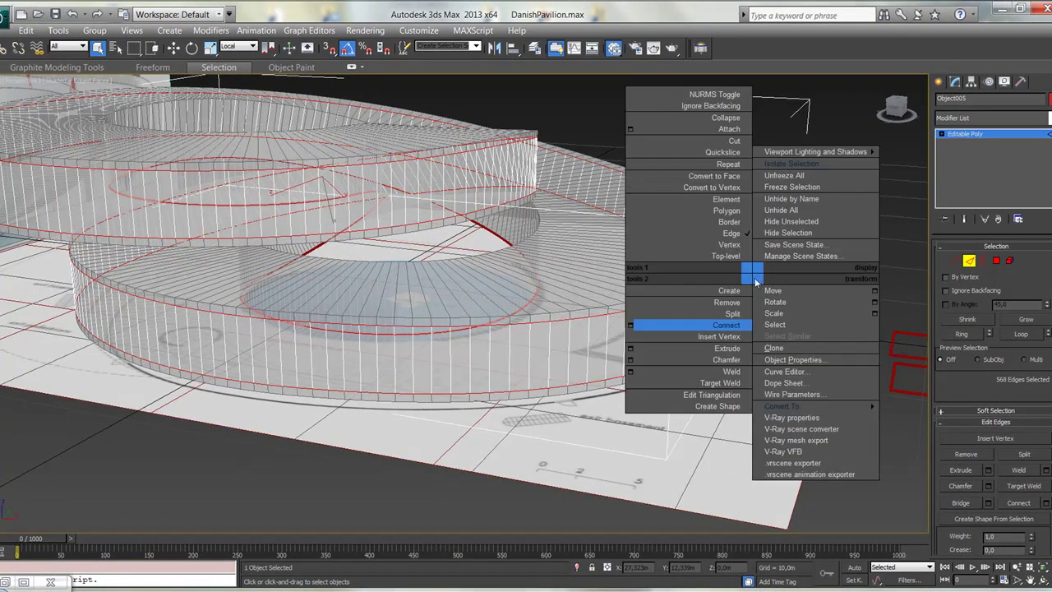
left_click(629, 326)
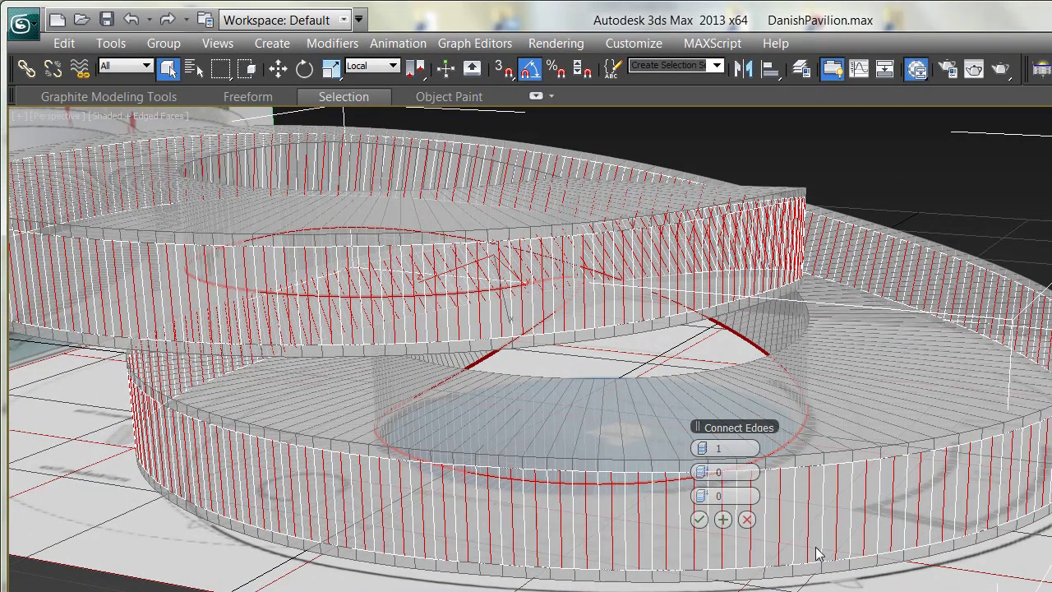
left_click(698, 520)
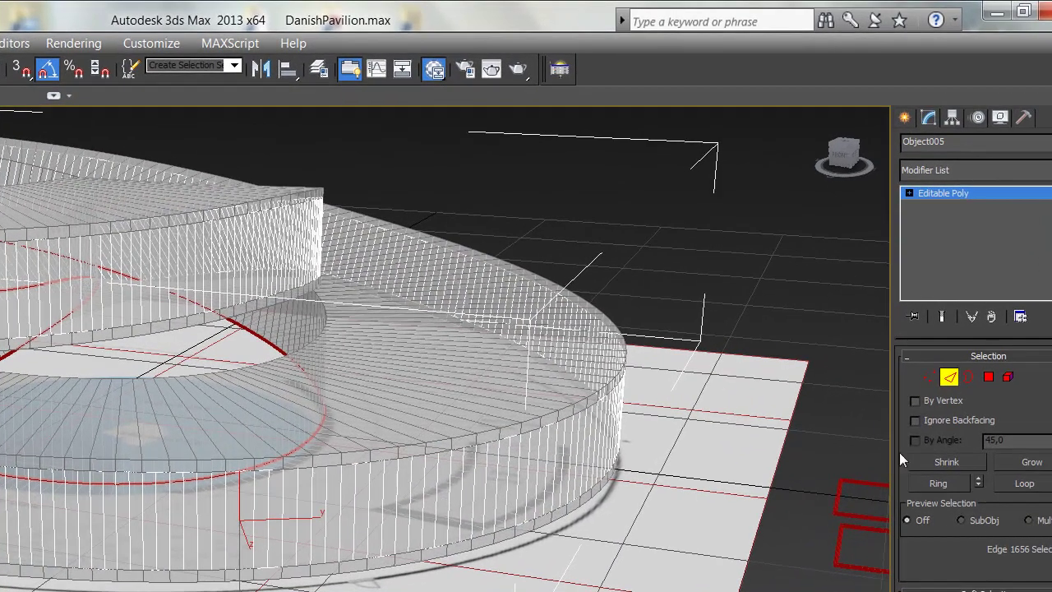
Ring-select the band's vertical edges and connect them with 6 segments.
left_click(937, 484)
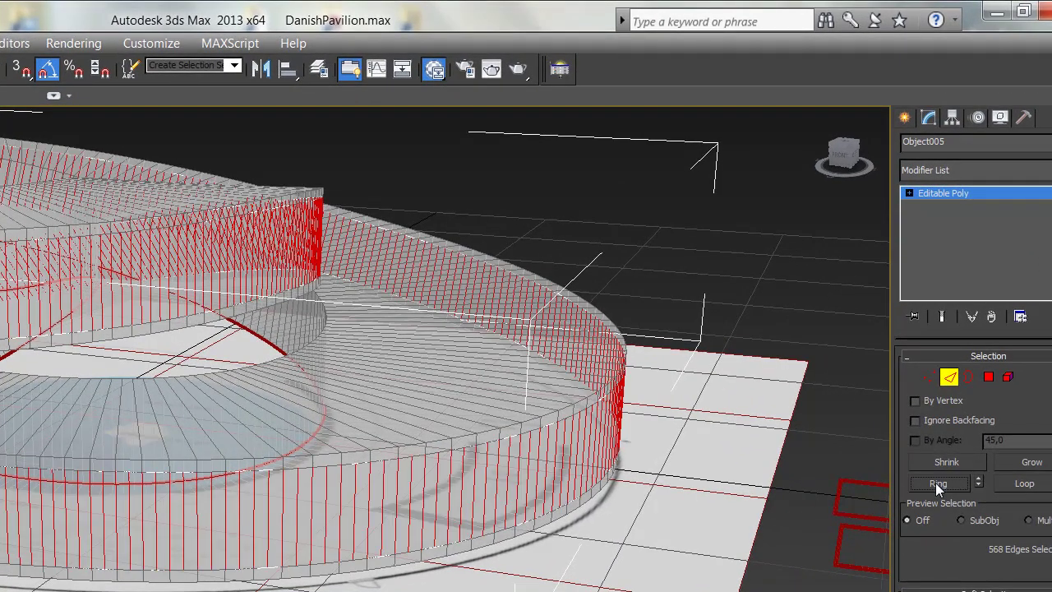
right_click(830, 435)
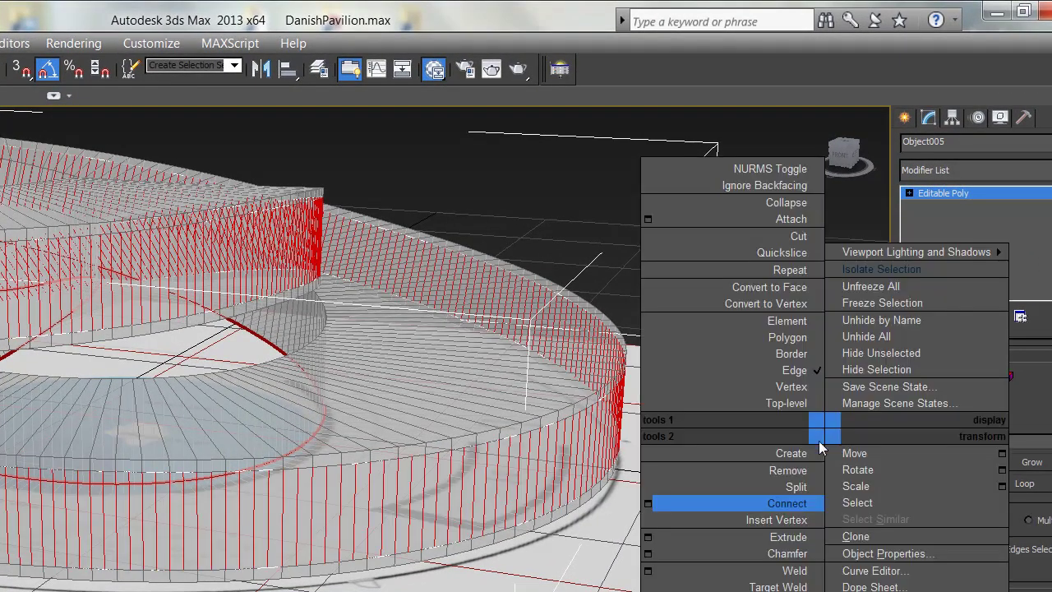
left_click(648, 504)
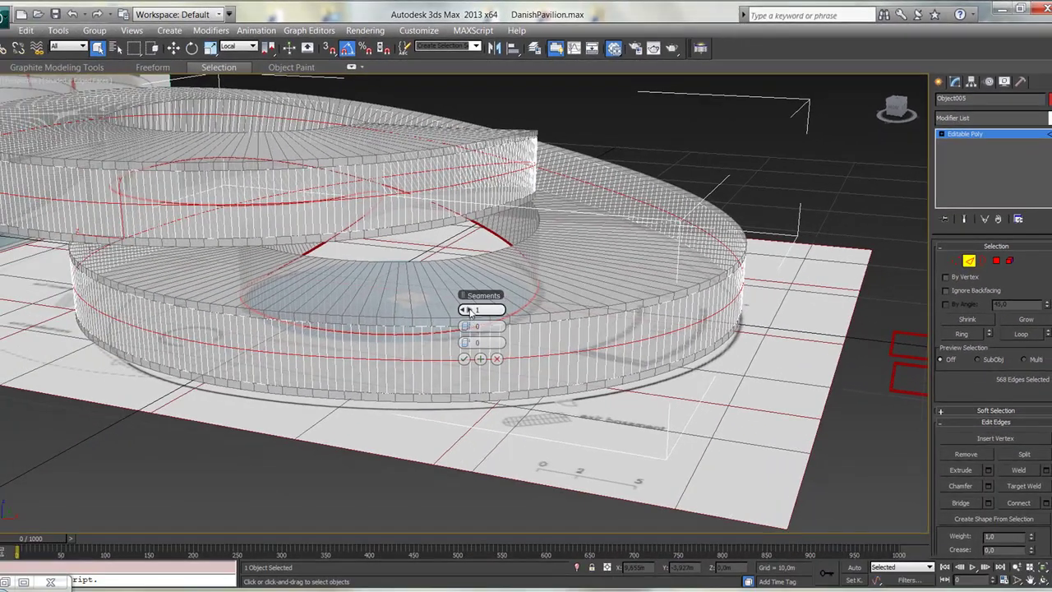
left_click_drag(469, 309, 469, 311)
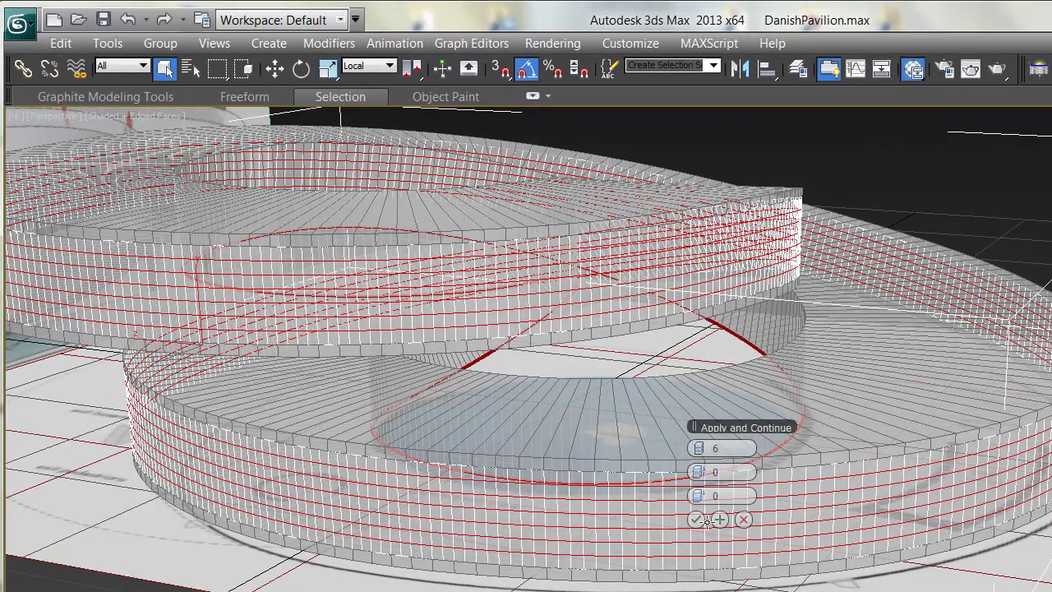
left_click(697, 519)
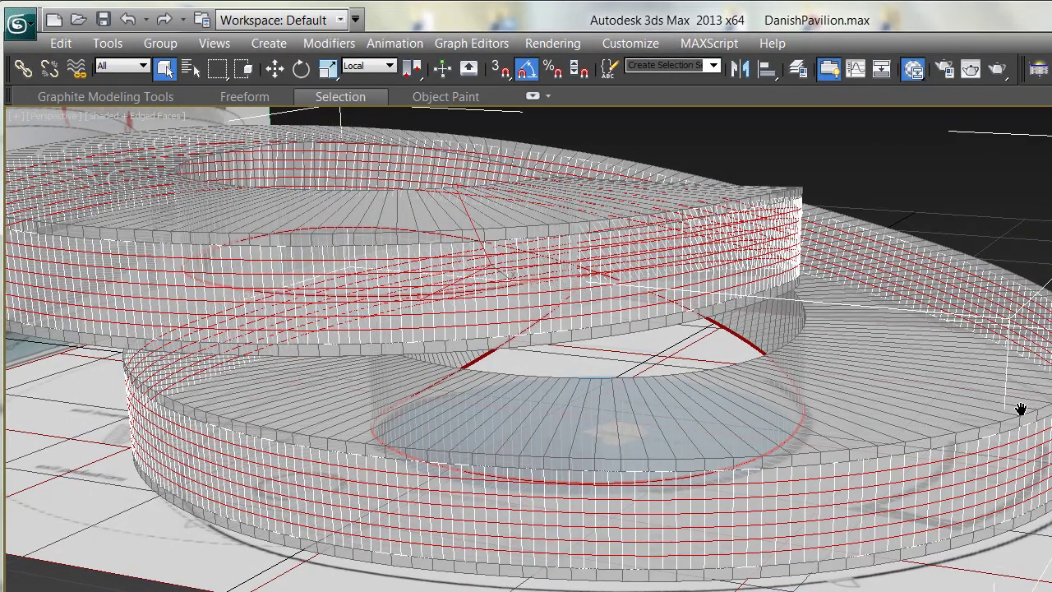
middle_click_drag(1020, 409, 1006, 427)
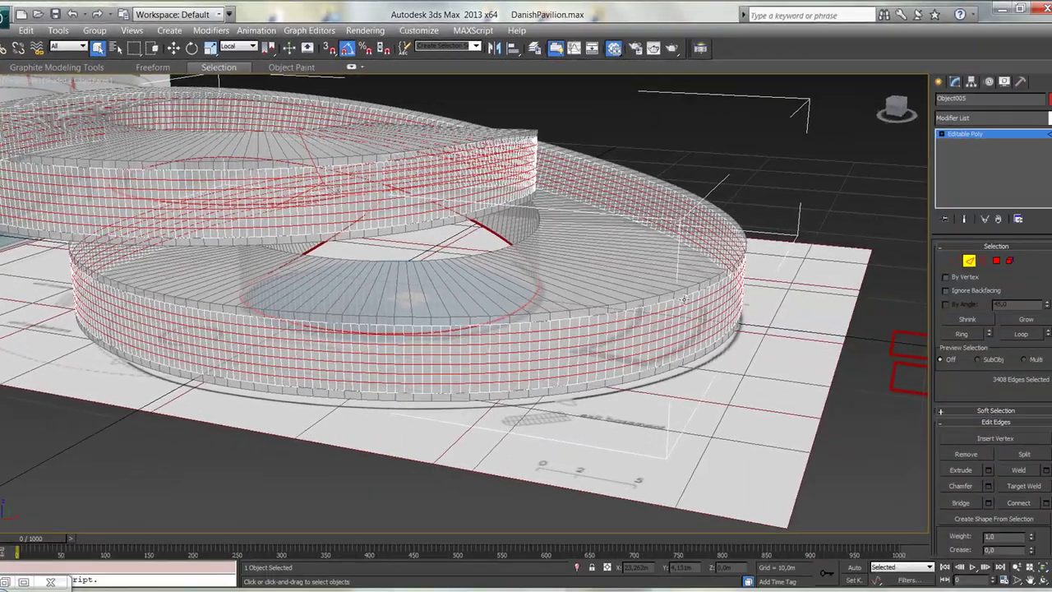
Switch to Vertex level and window-select a cluster of vertices on the front wall.
right_click(684, 299)
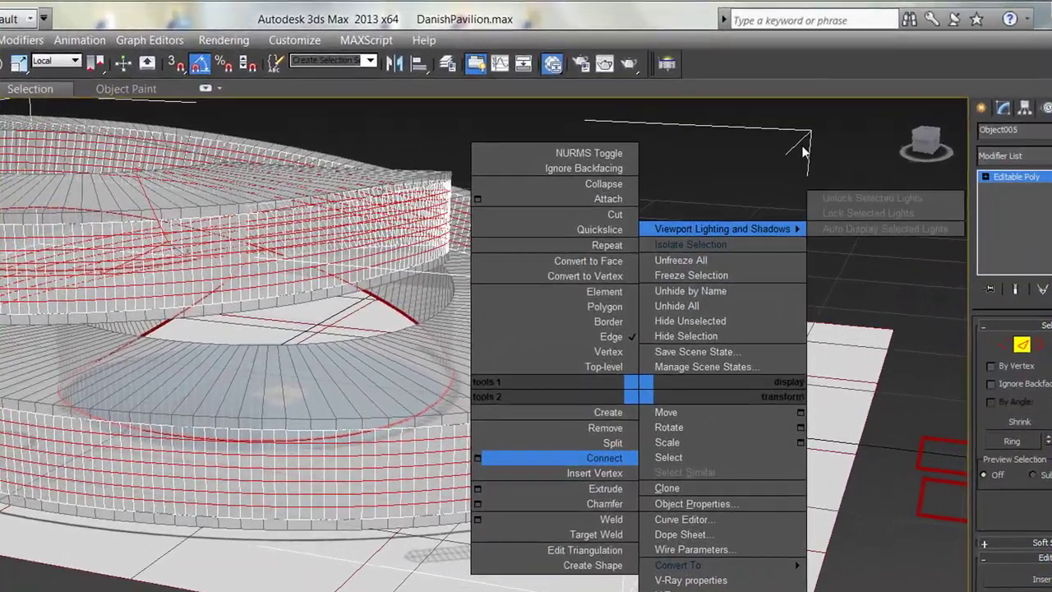
left_click(772, 130)
scroll(654, 366, "up", 1)
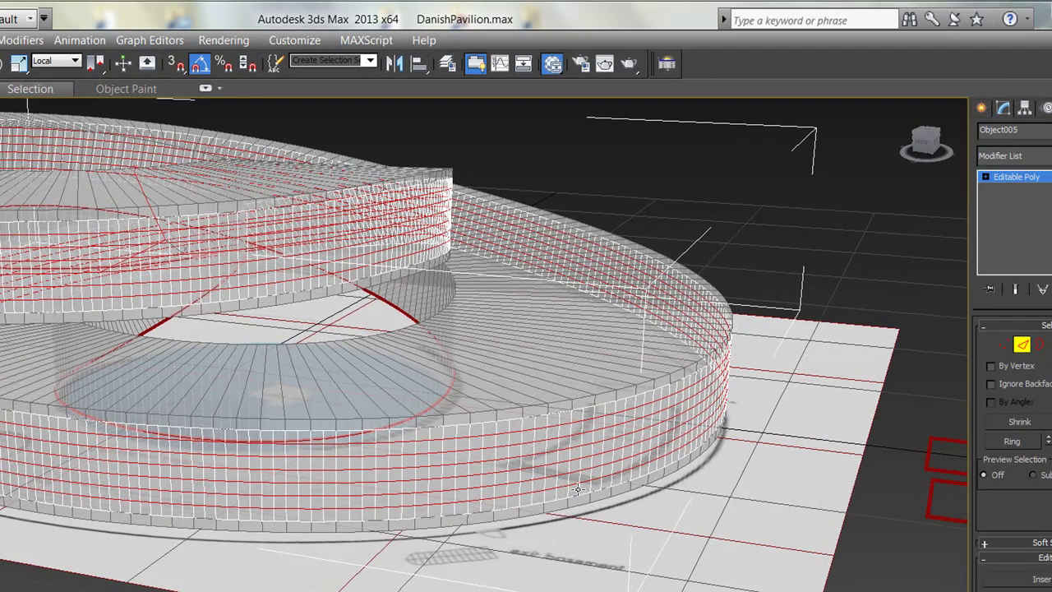
left_click(1003, 344)
left_click_drag(619, 552, 516, 421)
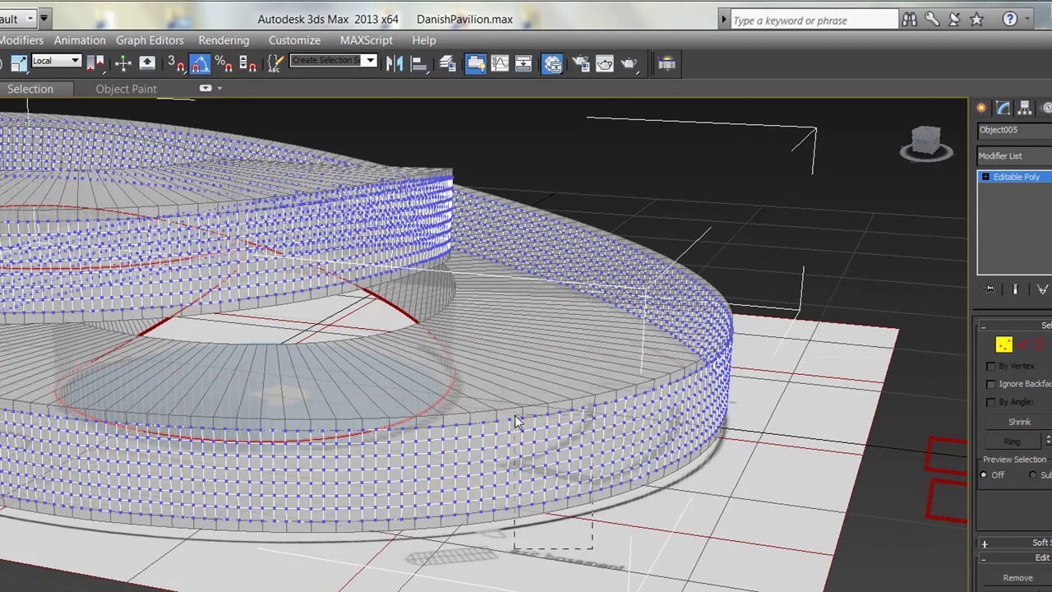
scroll(516, 421, "up", 6)
scroll(645, 493, "up", 1)
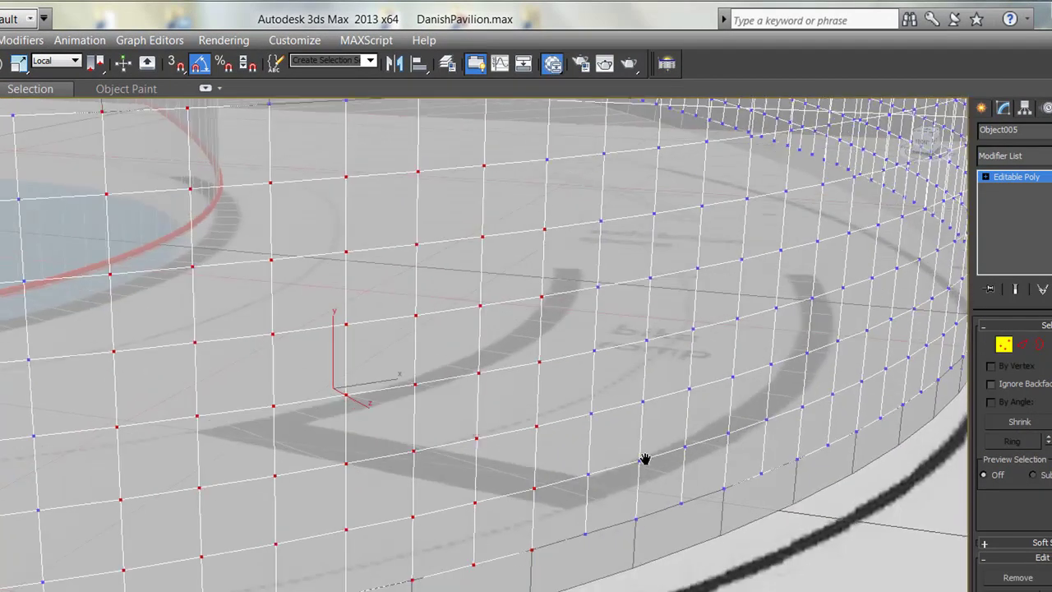
scroll(608, 476, "up", 1)
scroll(559, 517, "up", 1)
scroll(555, 542, "down", 2)
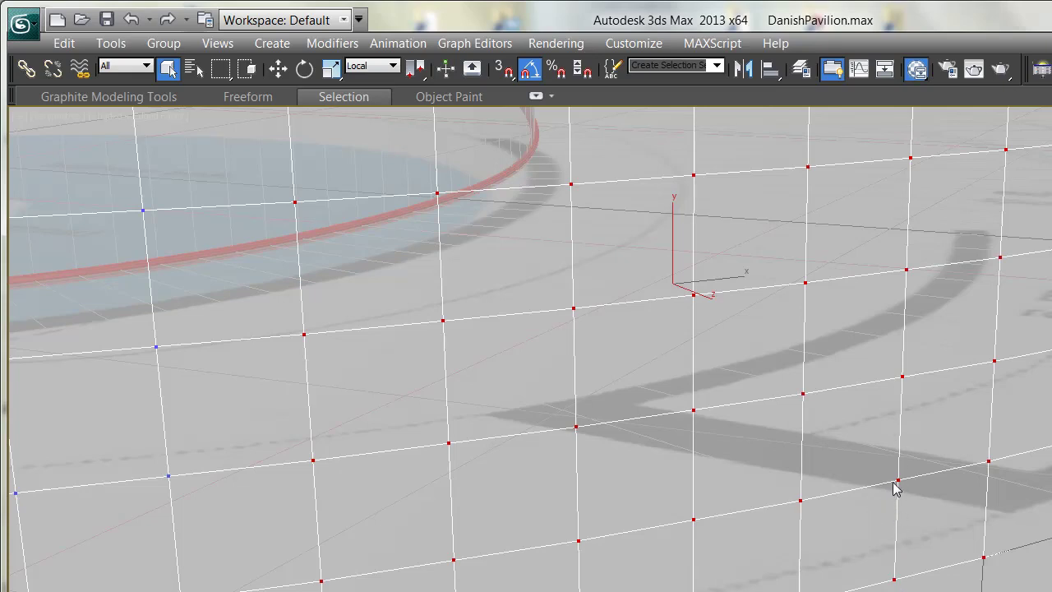
Undo the six-loop Connect, then look over the circular band.
key("BackSpace")
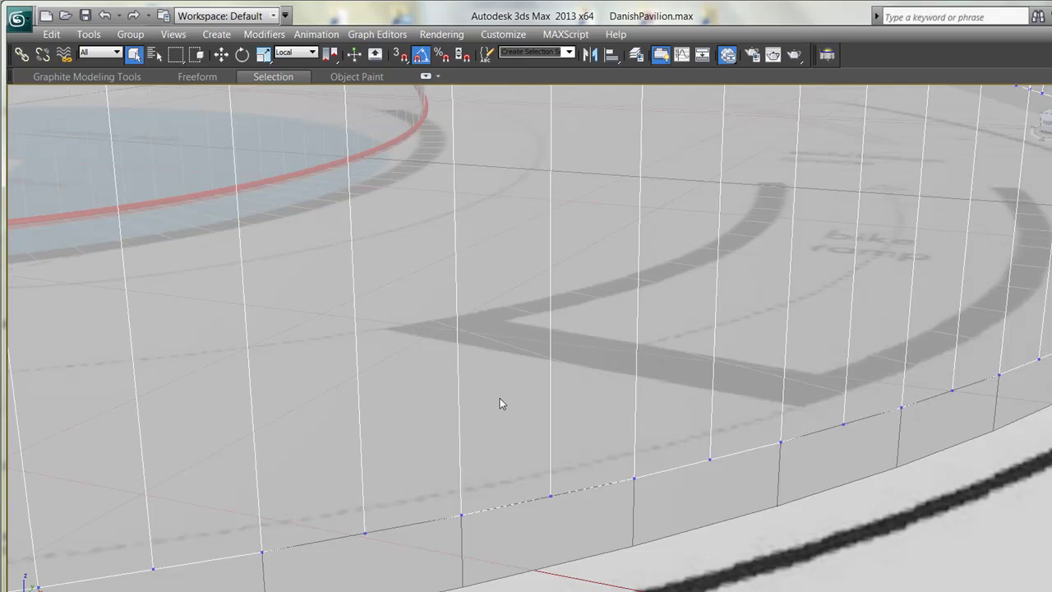
scroll(651, 394, "down", 1)
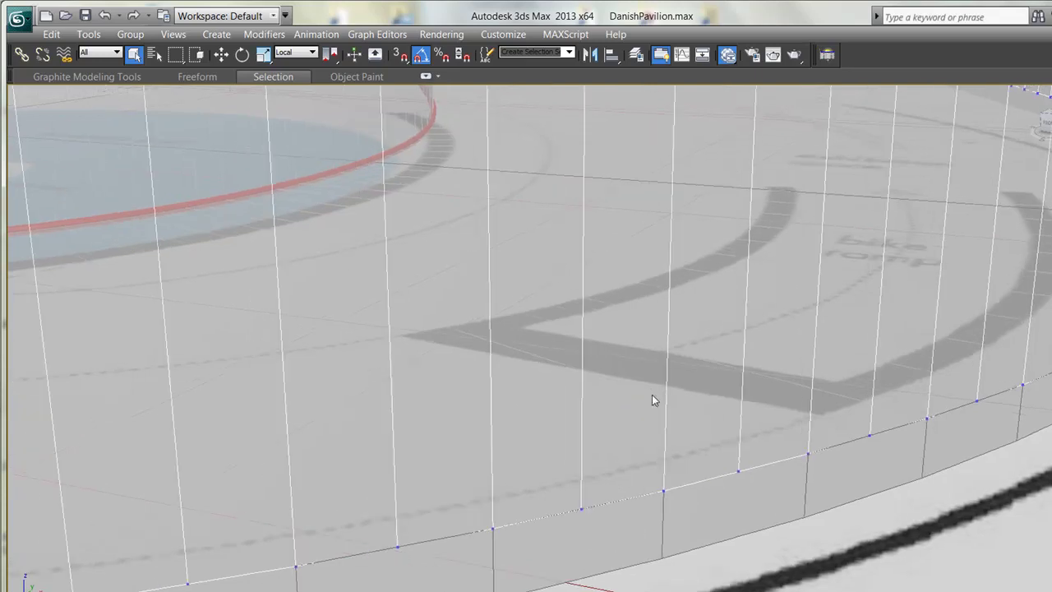
scroll(651, 396, "down", 3)
scroll(654, 386, "down", 2)
middle_click_drag(655, 350, 721, 413)
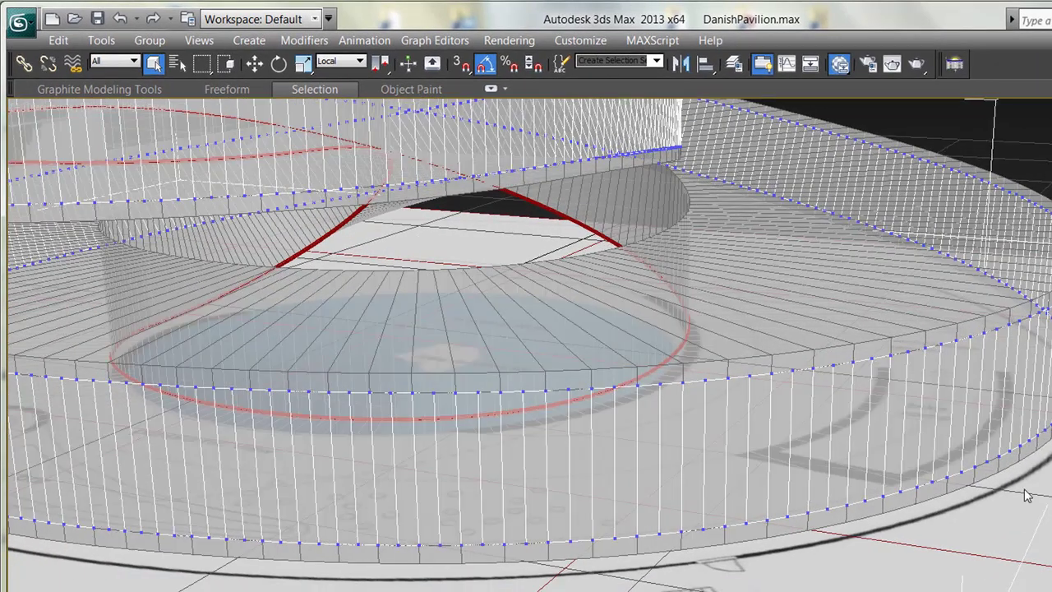
middle_click_drag(903, 494, 915, 498, "alt")
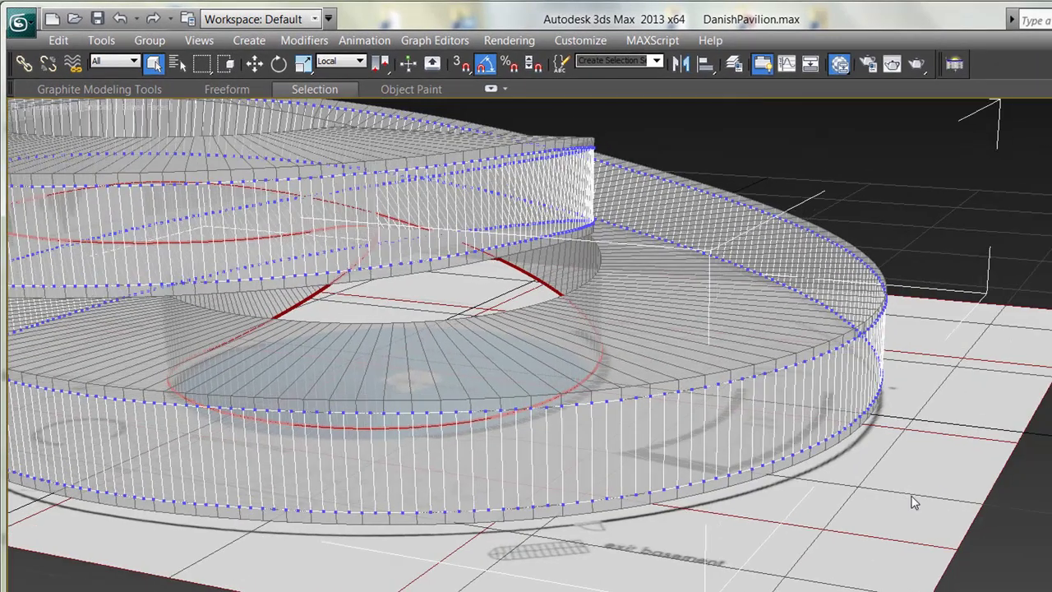
scroll(922, 504, "up", 4)
scroll(922, 504, "up", 3)
scroll(846, 511, "up", 2)
scroll(840, 483, "up", 2)
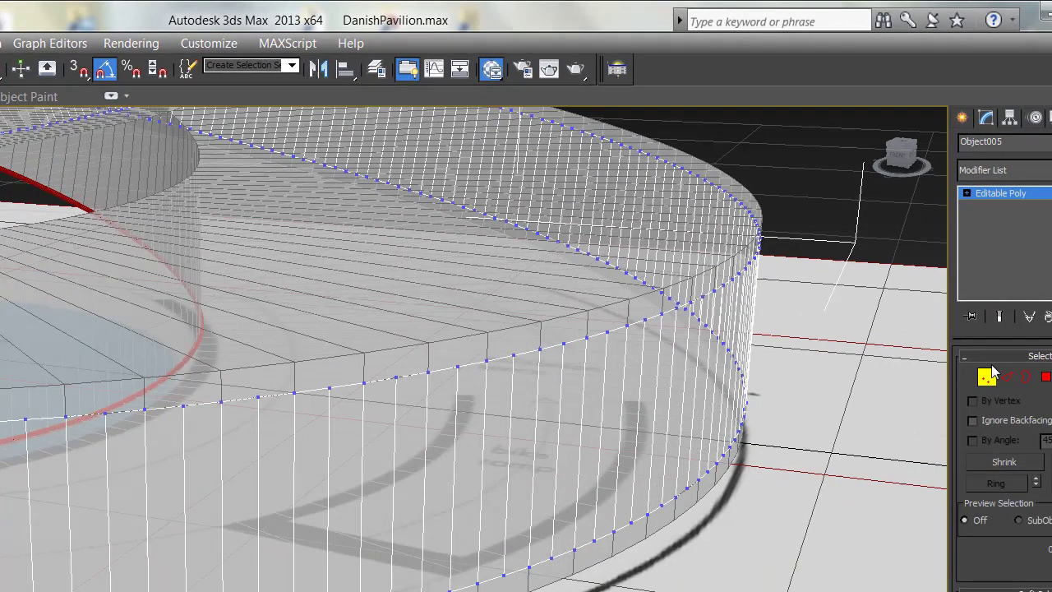
Back at Edge level, reconnect the band's edge rings with 6 horizontal loops.
left_click(1002, 377)
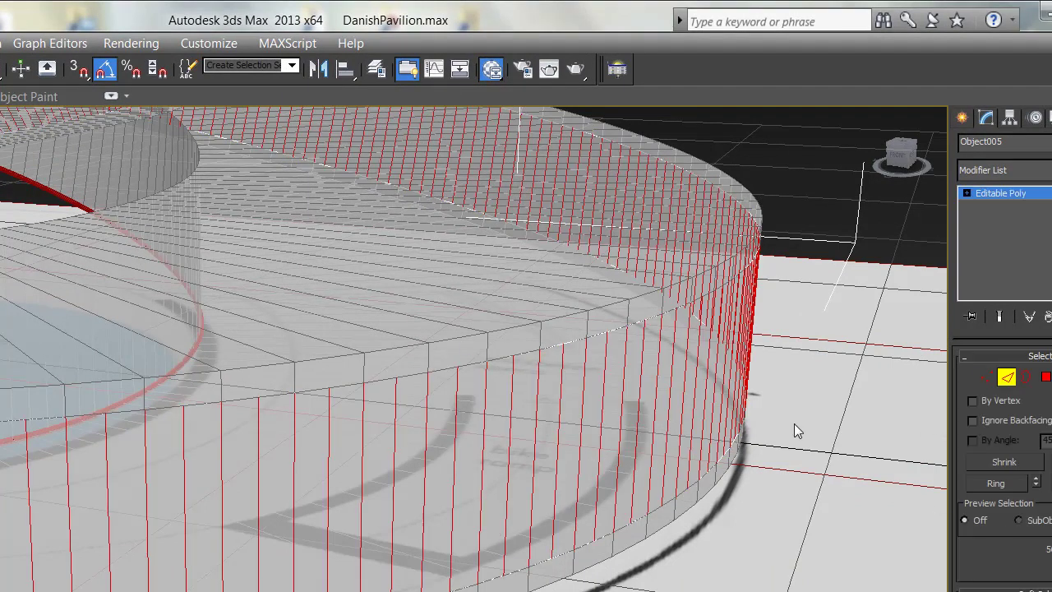
right_click(793, 425)
left_click(713, 470)
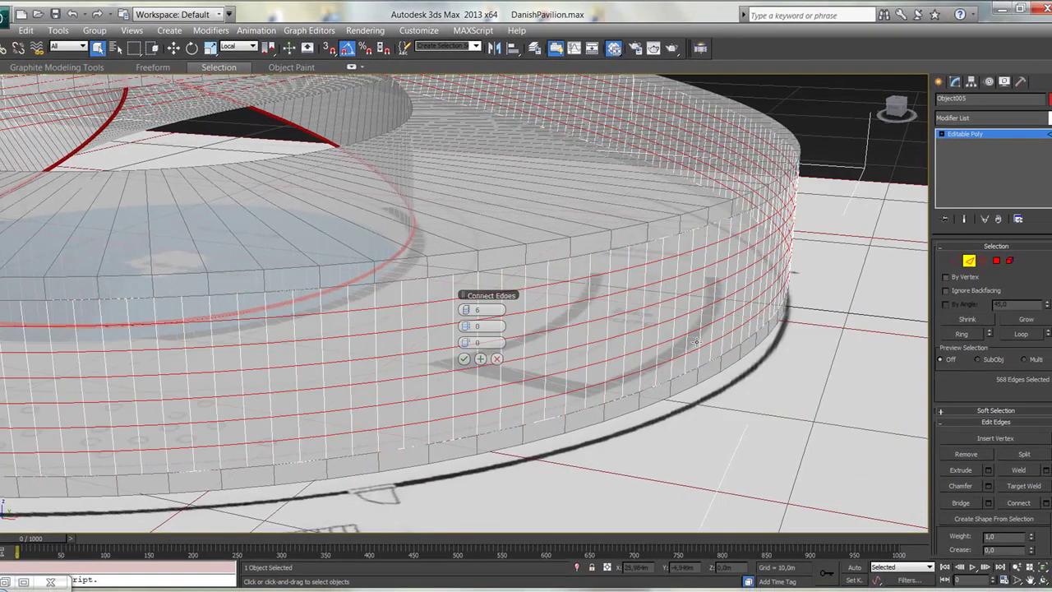
left_click(463, 359)
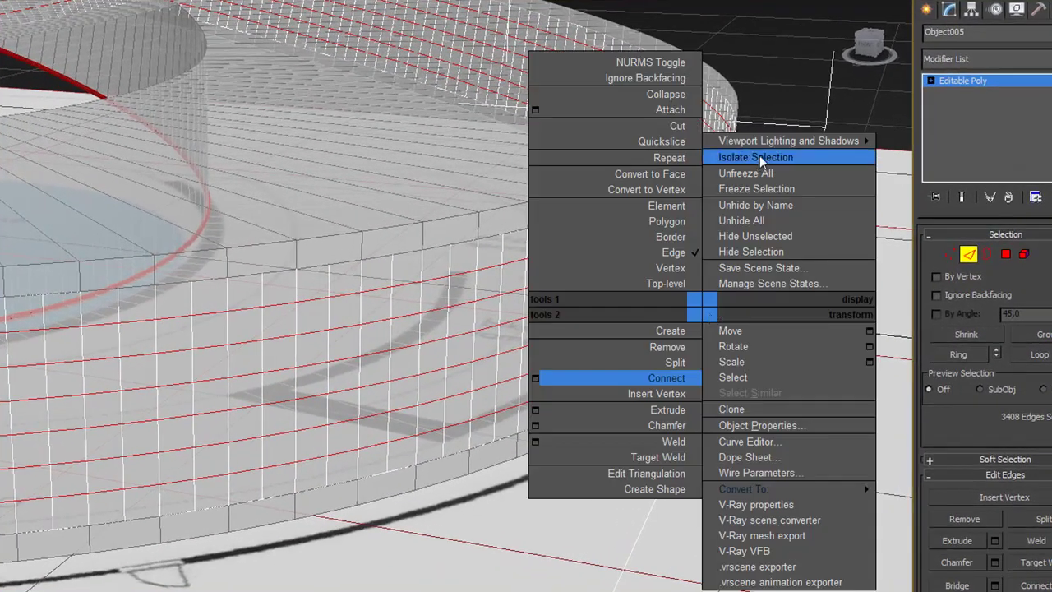
Isolate the band and move in for a closer look at the new rings.
left_click(759, 157)
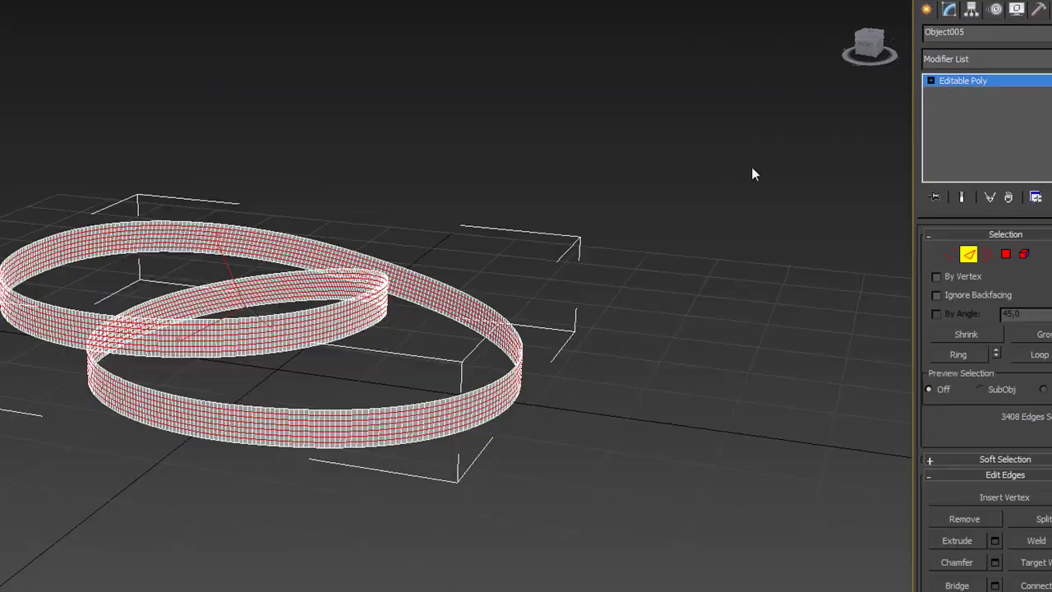
middle_click_drag(431, 439, 419, 479)
scroll(452, 522, "up", 5)
middle_click_drag(453, 523, 449, 511, "alt")
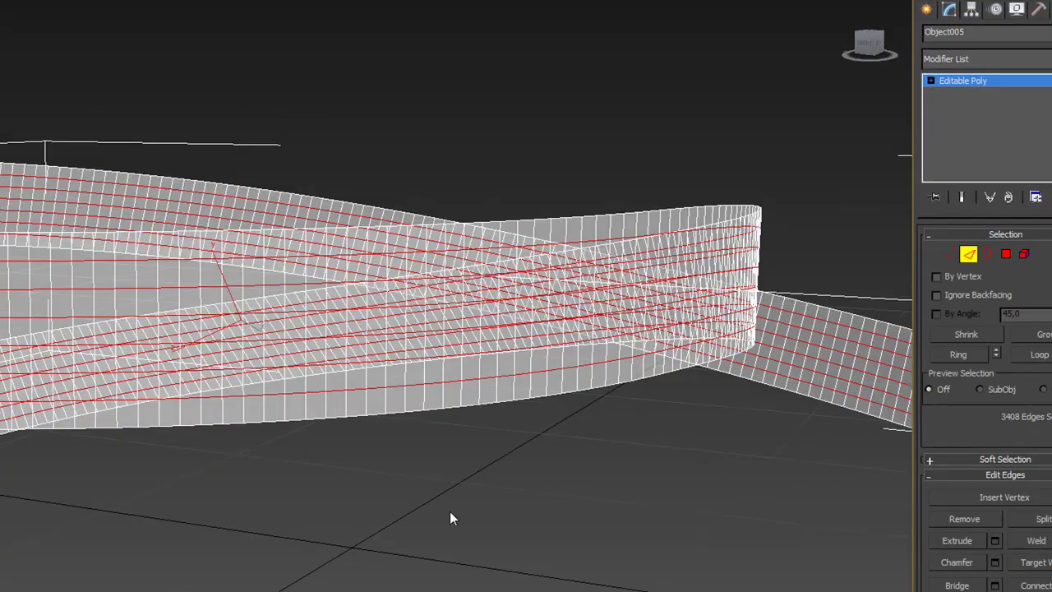
scroll(522, 398, "up", 2)
scroll(522, 399, "down", 2)
Enter Polygon level on Object005 and expand the Graphite ribbon's Selection tab tools.
left_click(1004, 254)
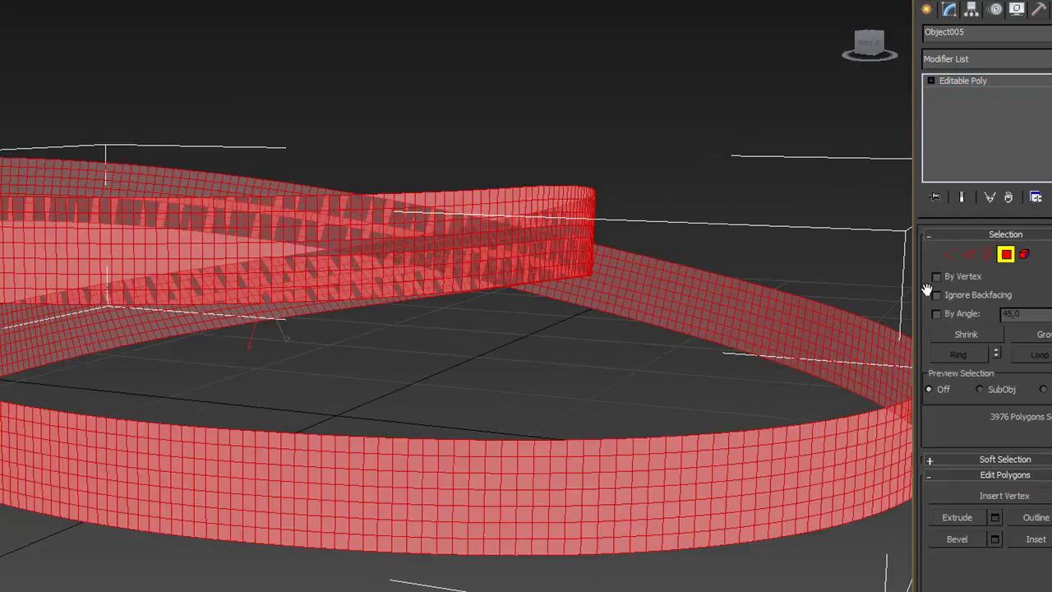
scroll(418, 430, "up", 3)
scroll(439, 464, "up", 3)
scroll(439, 460, "down", 3)
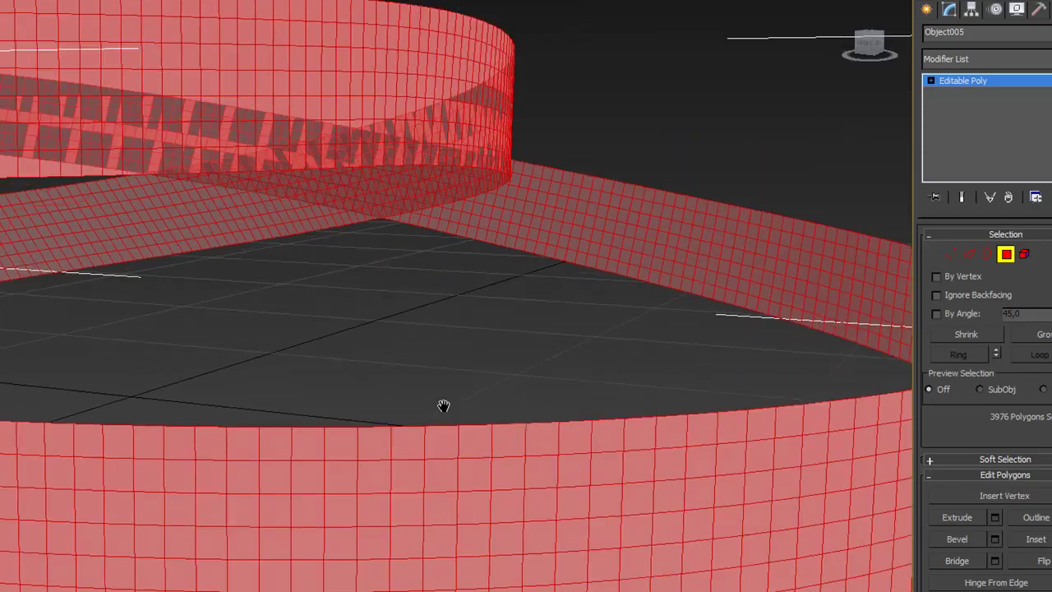
scroll(443, 406, "up", 2)
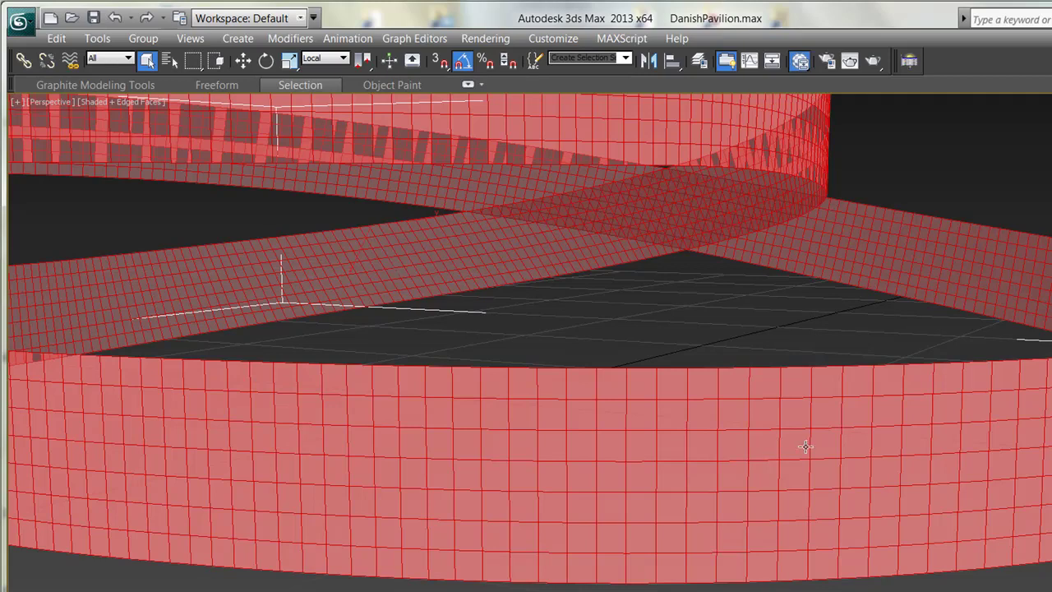
scroll(795, 291, "down", 3)
scroll(795, 291, "down", 2)
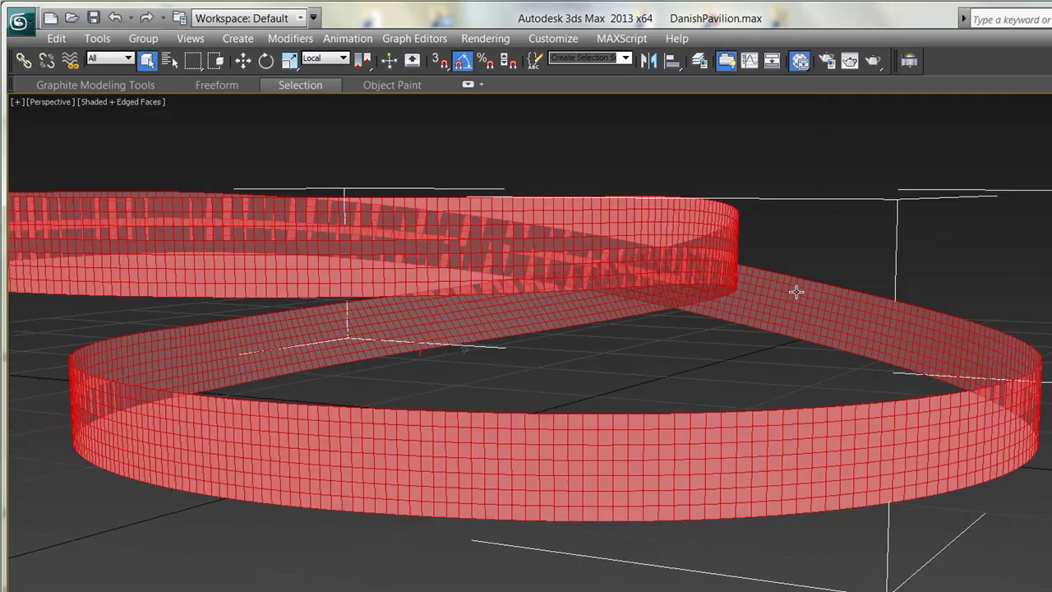
middle_click_drag(795, 291, 824, 304)
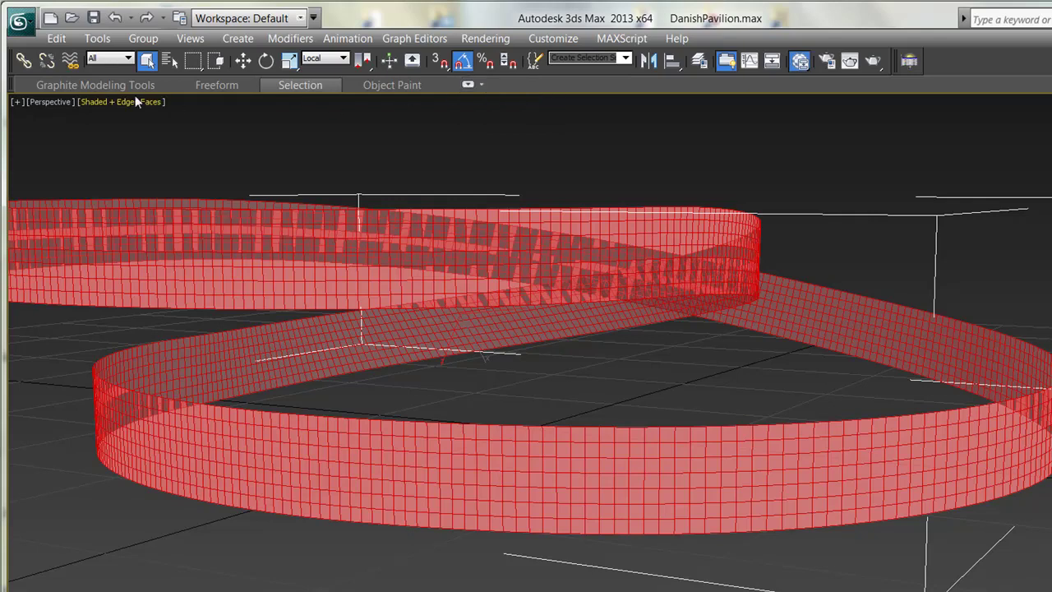
left_click(468, 85)
middle_click_drag(759, 378, 855, 399)
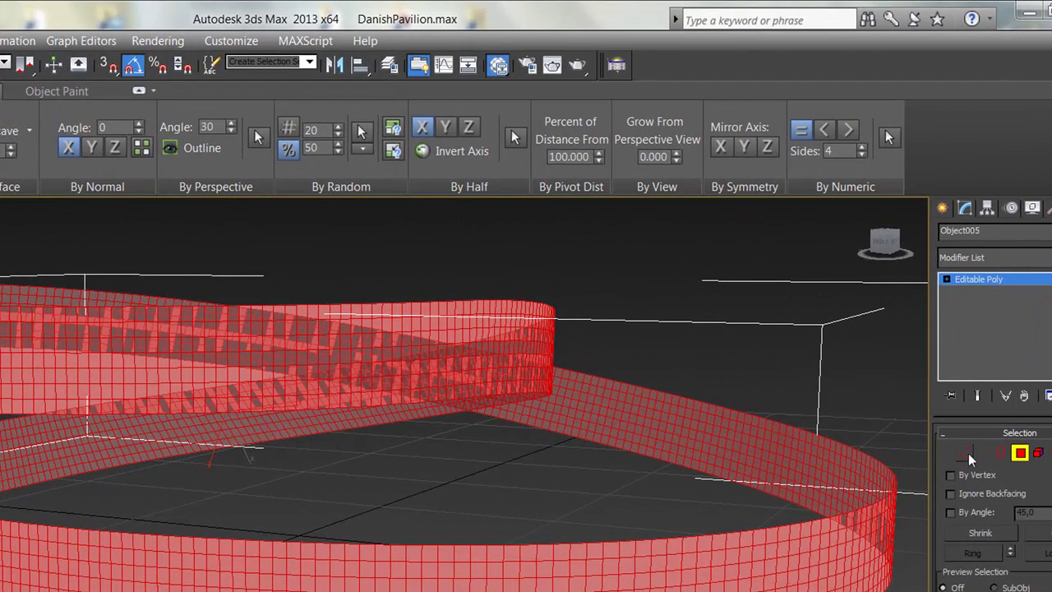
Return to Polygon level on the band and clear the current selection.
left_click(963, 452)
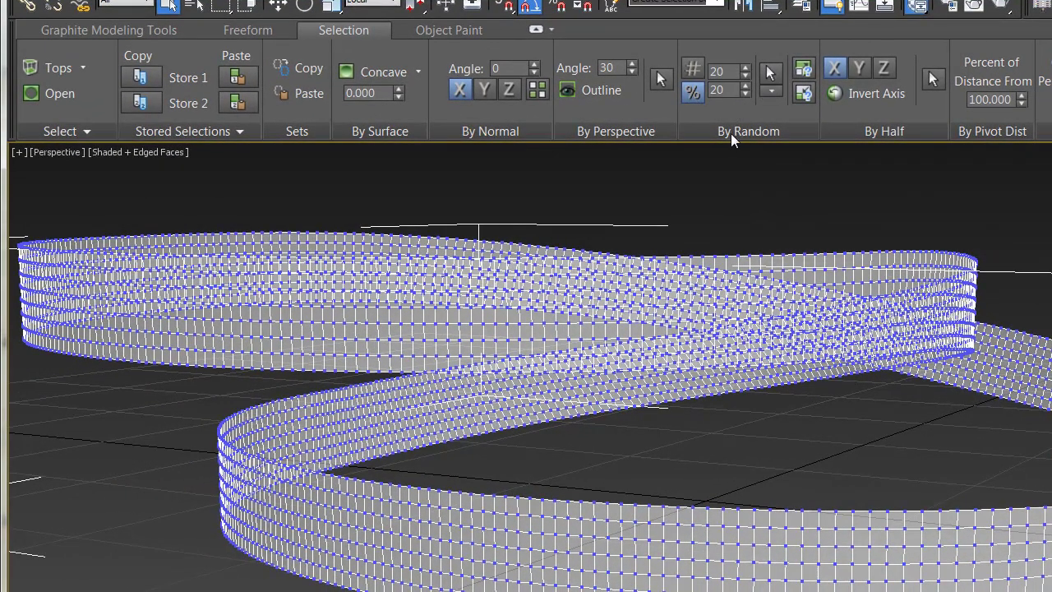
left_click(769, 74)
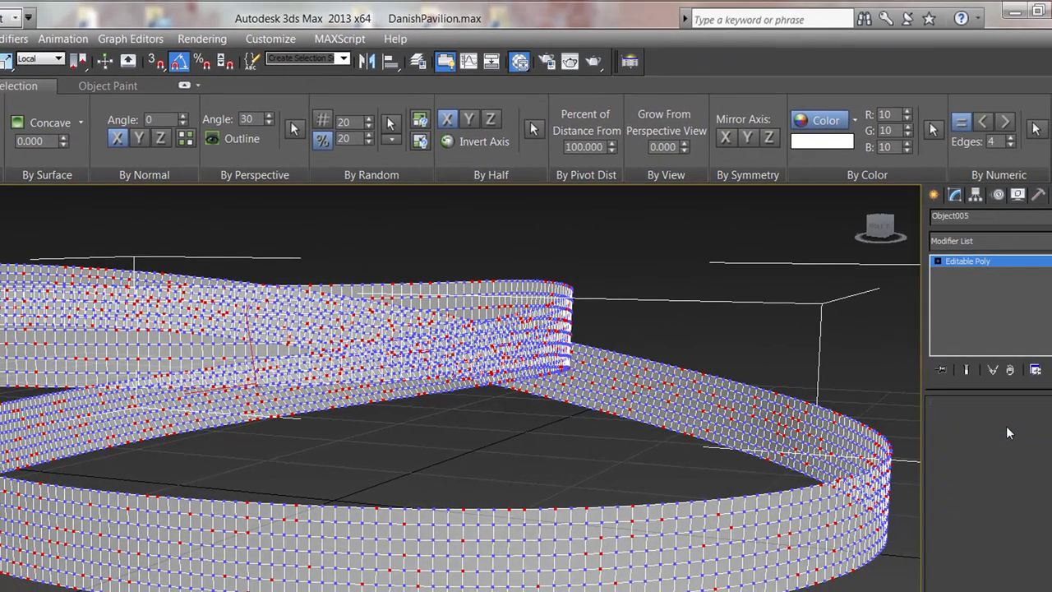
left_click(1005, 424)
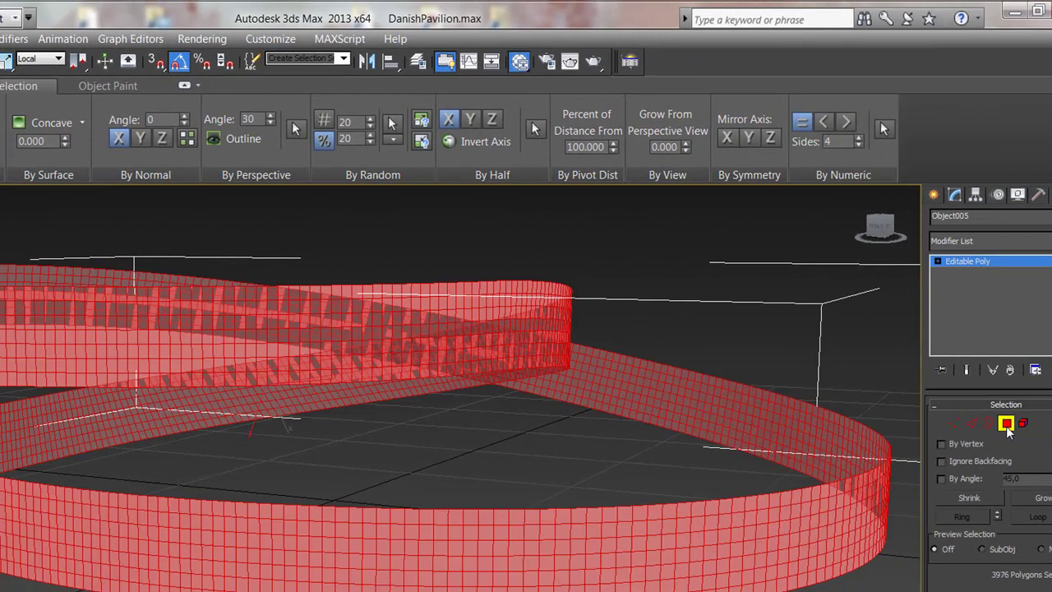
left_click(880, 367)
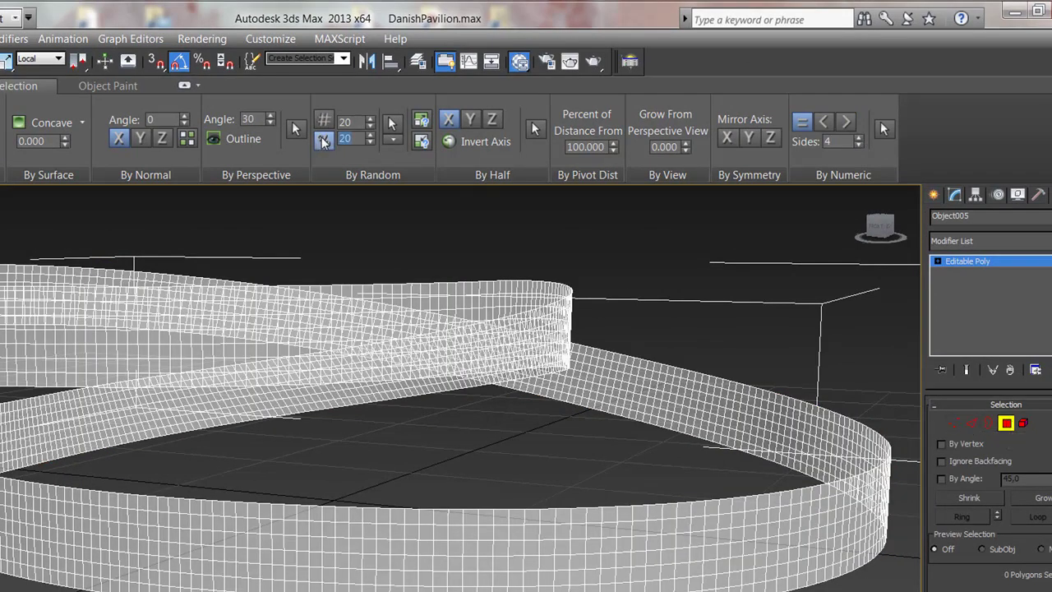
Randomly select 50 percent of the band's polygons with By Random, rerolling several times.
left_click(324, 141)
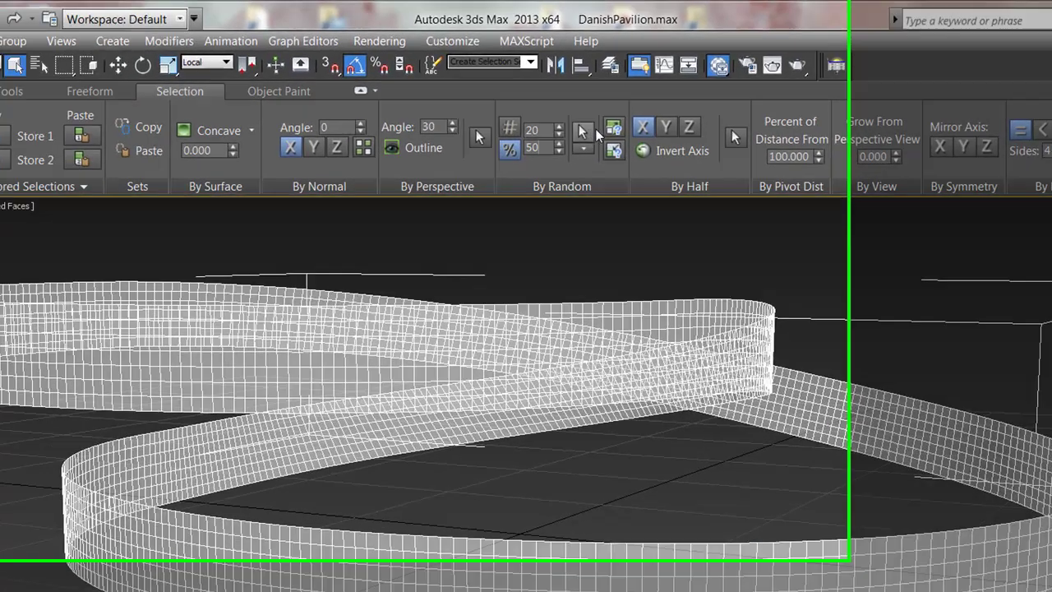
left_click(771, 141)
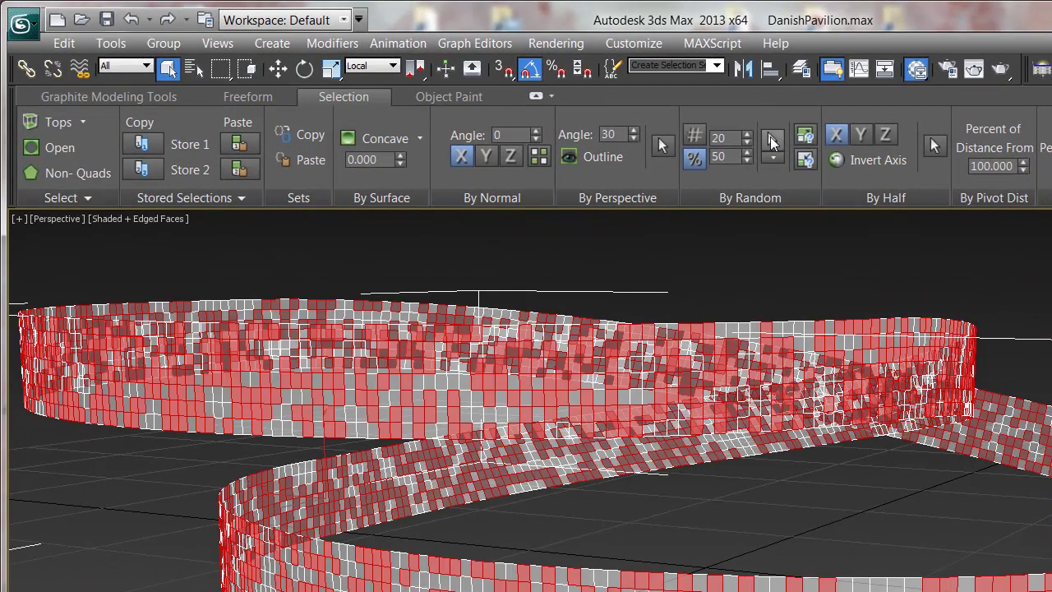
left_click(770, 141)
left_click(771, 141)
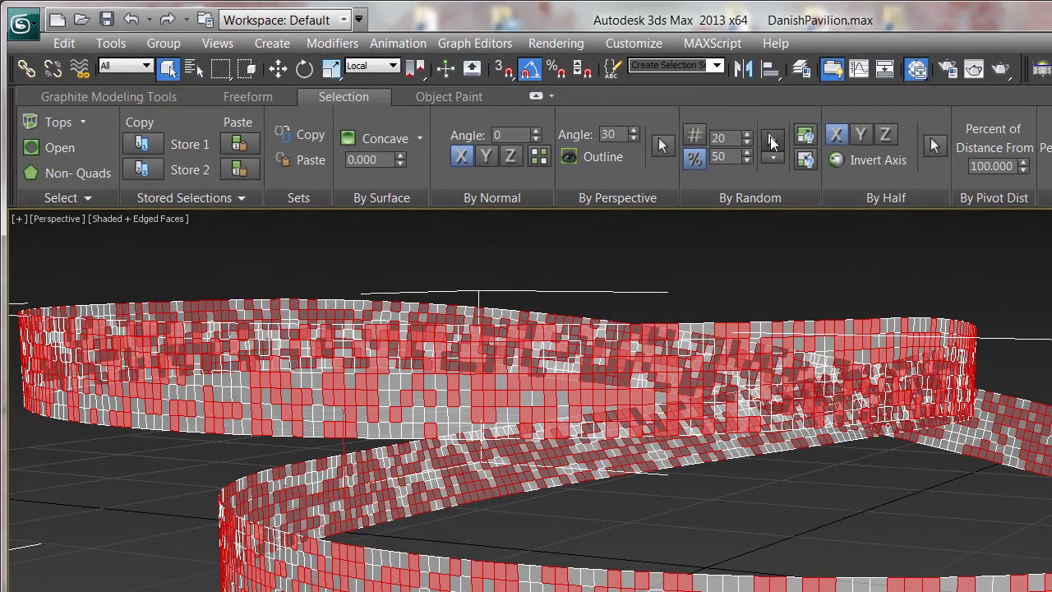
left_click(771, 142)
left_click(771, 141)
left_click(771, 141)
left_click(771, 141)
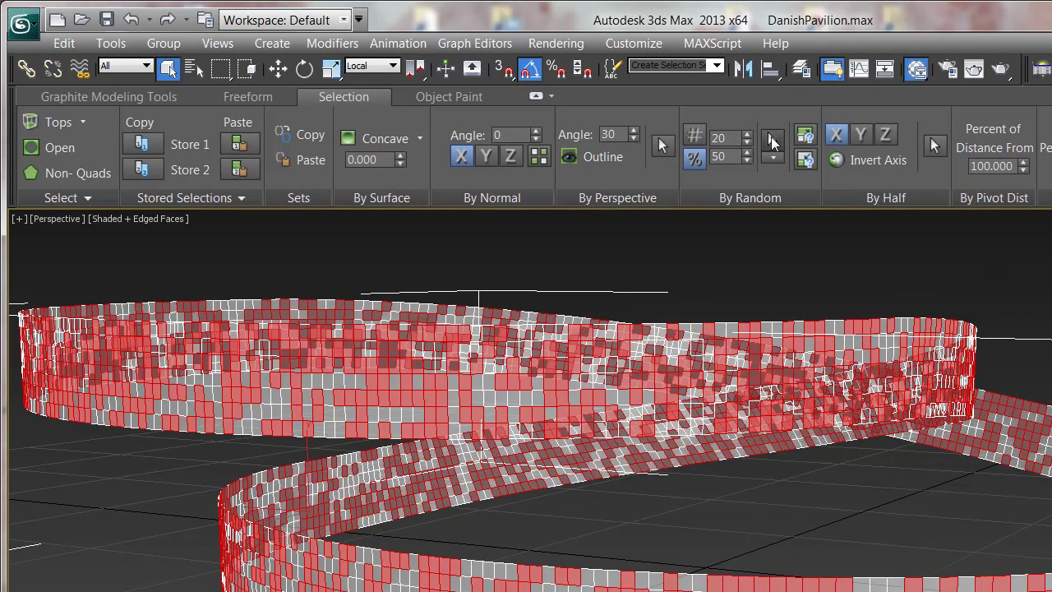
left_click(771, 140)
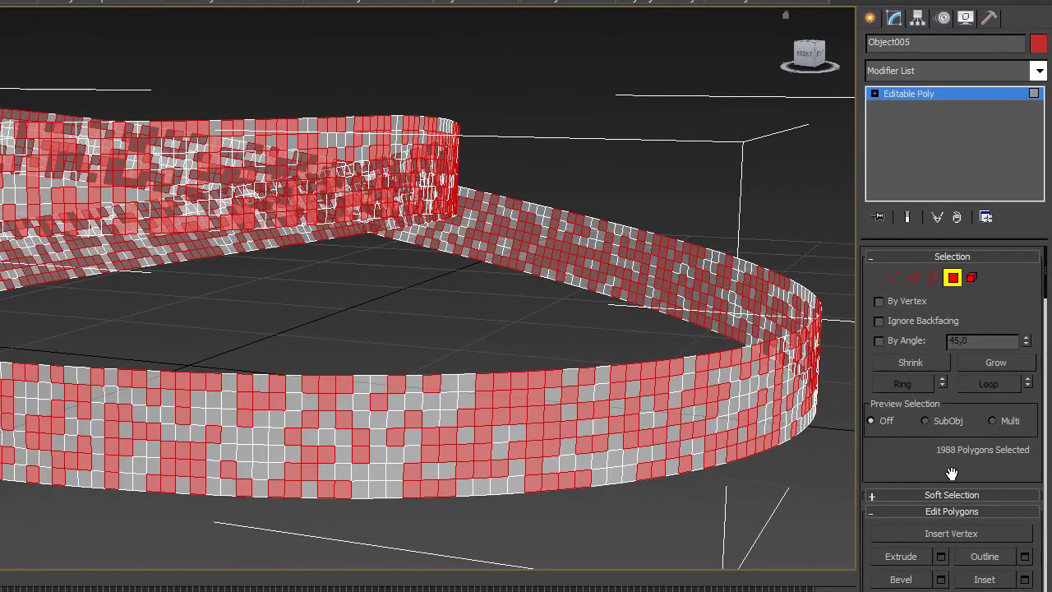
Detach the random polygon selection as the separate object Object006.
scroll(951, 473, "down", 5)
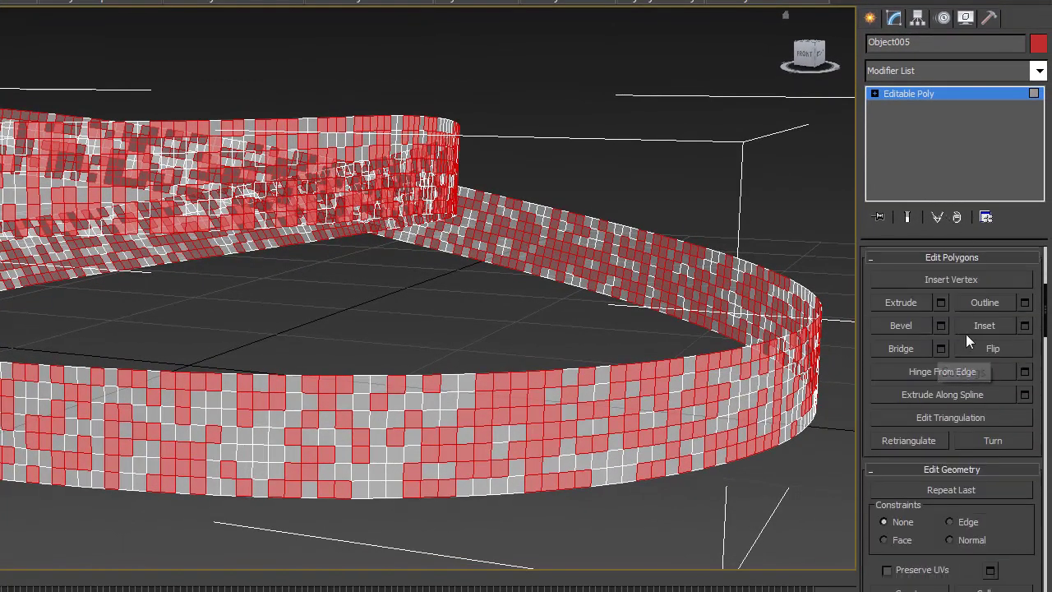
scroll(966, 335, "down", 3)
scroll(968, 335, "down", 2)
left_click(995, 386)
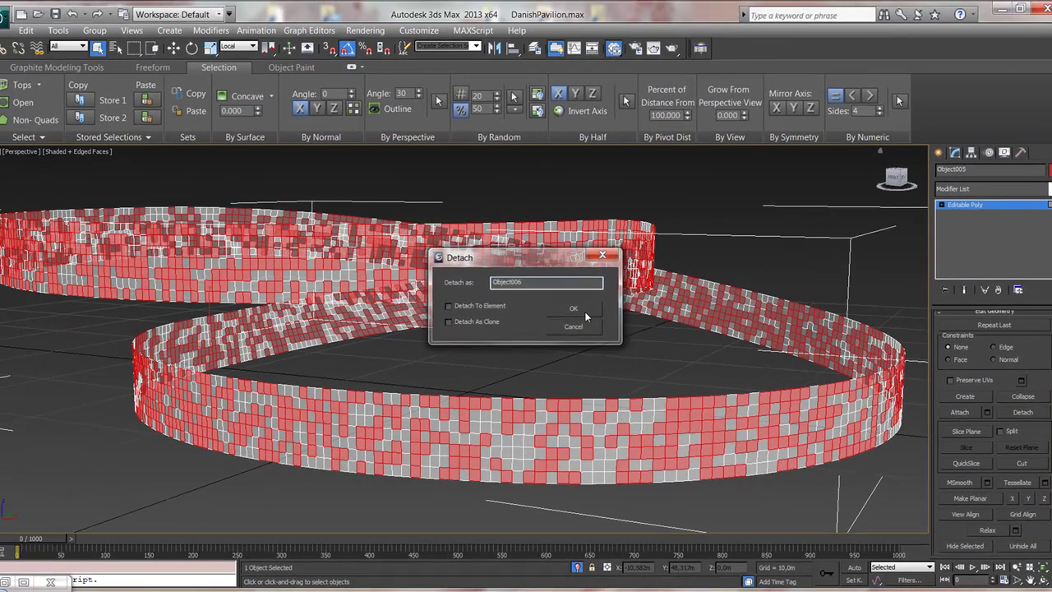
Detach the panels as Object006, then show the remaining band shaded in dark blue.
left_click(522, 293)
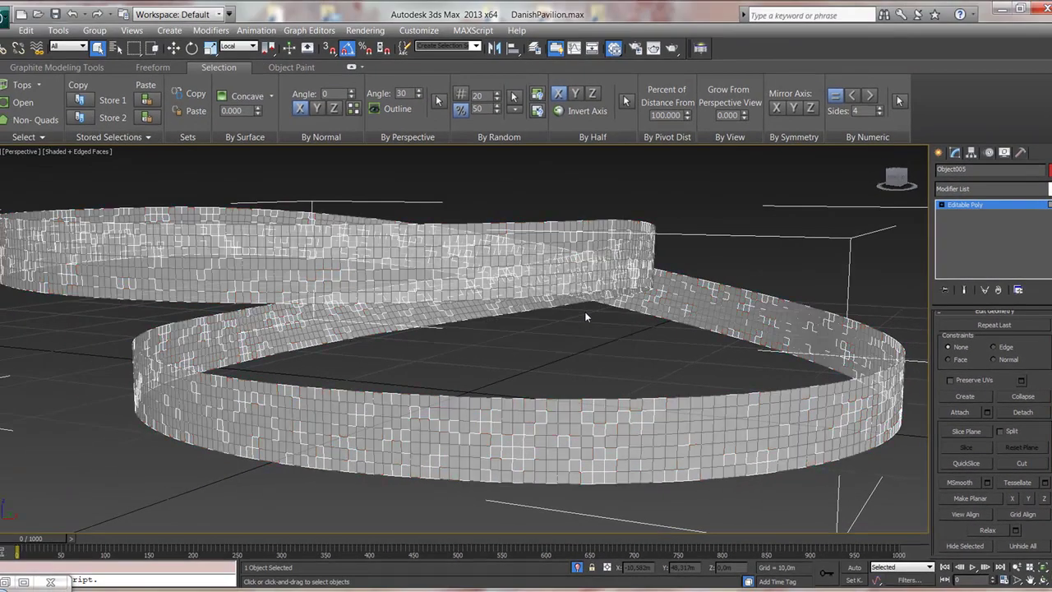
right_click(818, 250)
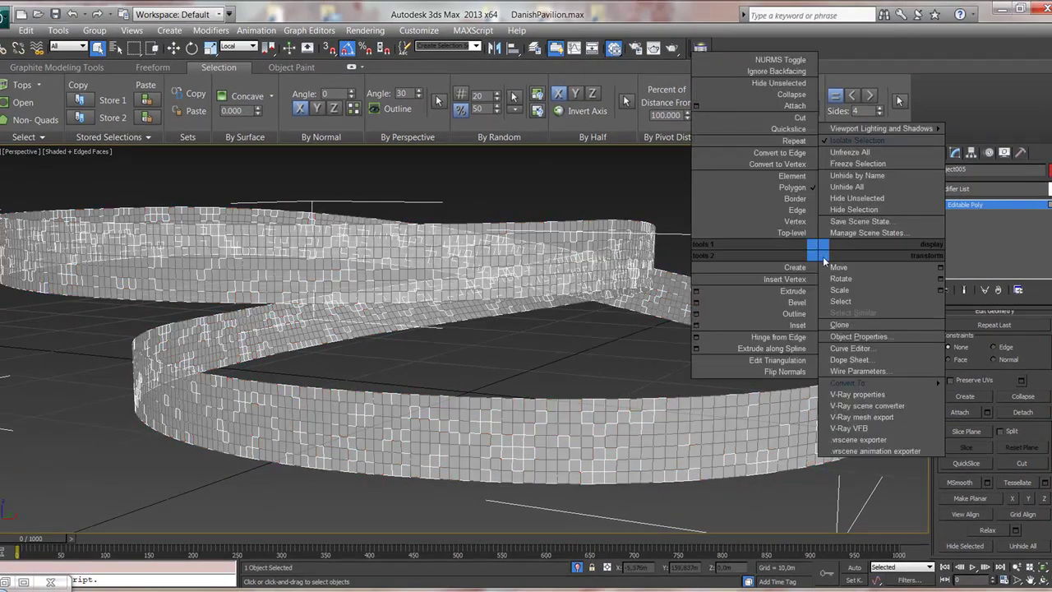
left_click(879, 340)
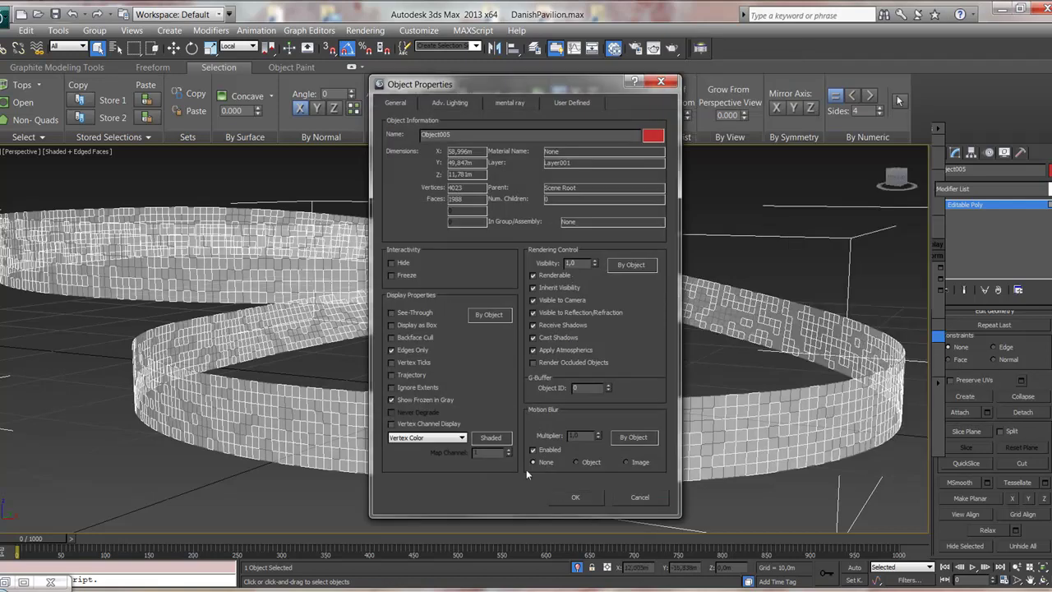
left_click(573, 497)
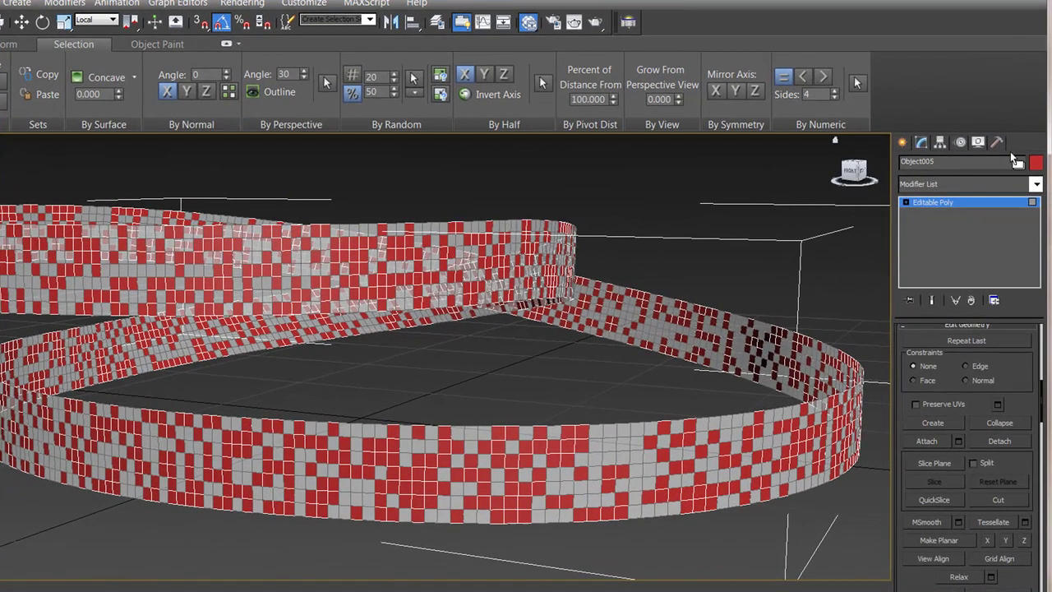
left_click(1036, 164)
left_click(600, 250)
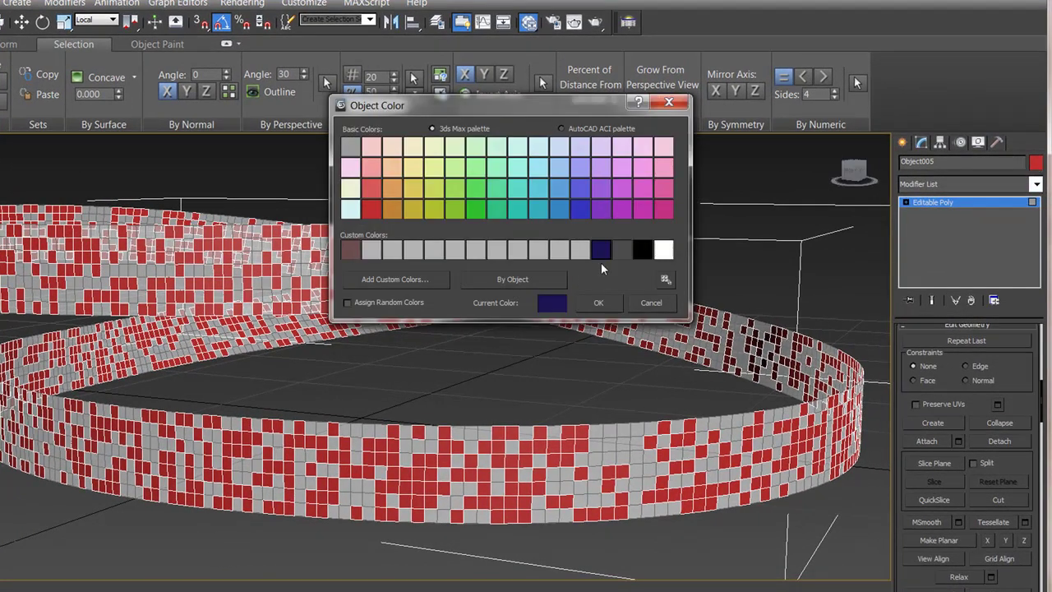
left_click(599, 303)
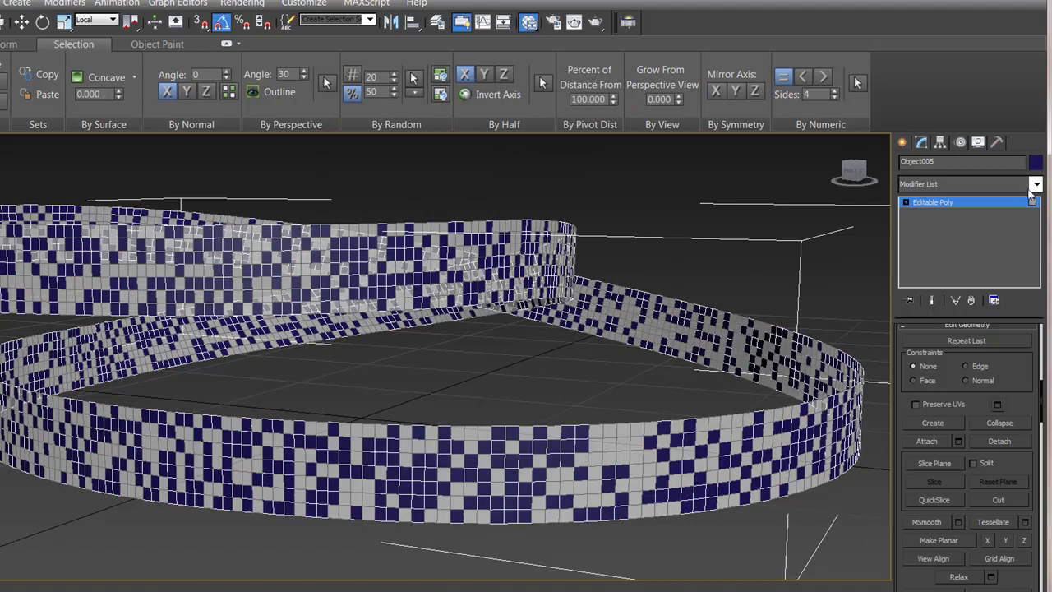
left_click(972, 202)
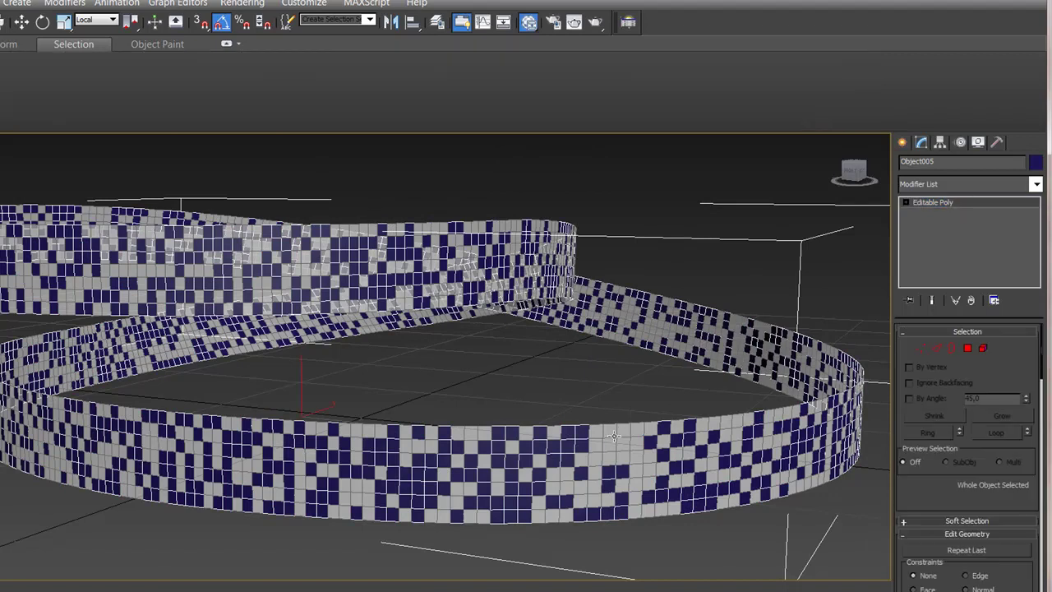
Turn off See-Through on Object006 so its panels display solid red.
left_click(614, 436)
right_click(764, 275)
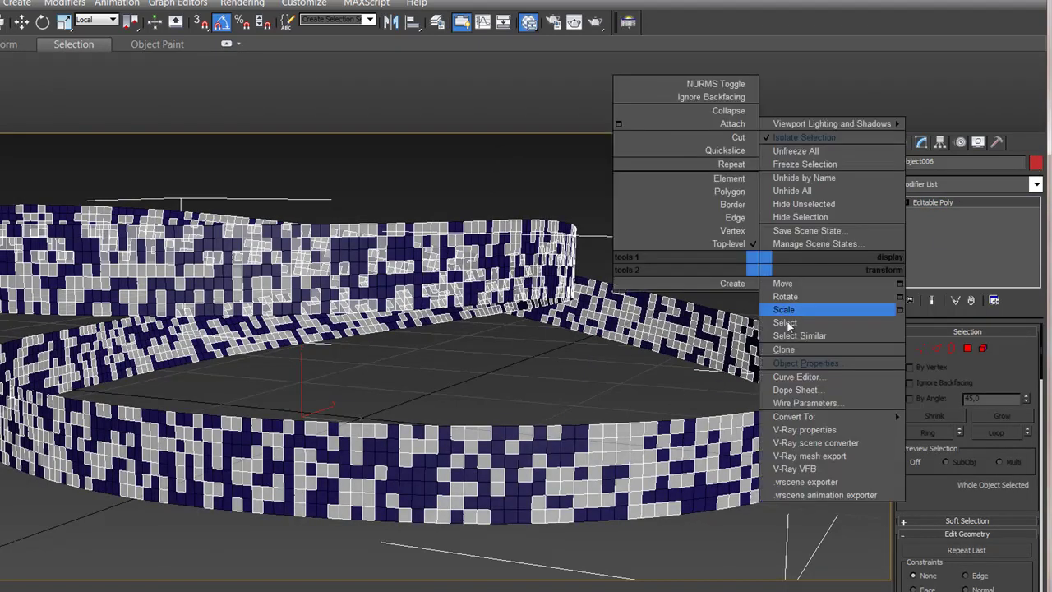
left_click(805, 374)
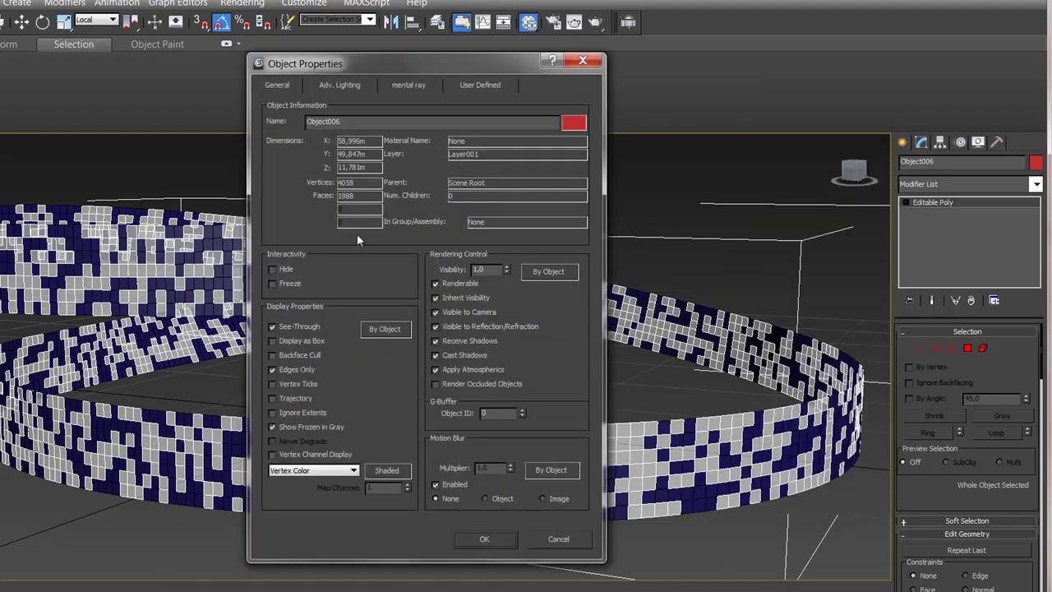
left_click(499, 540)
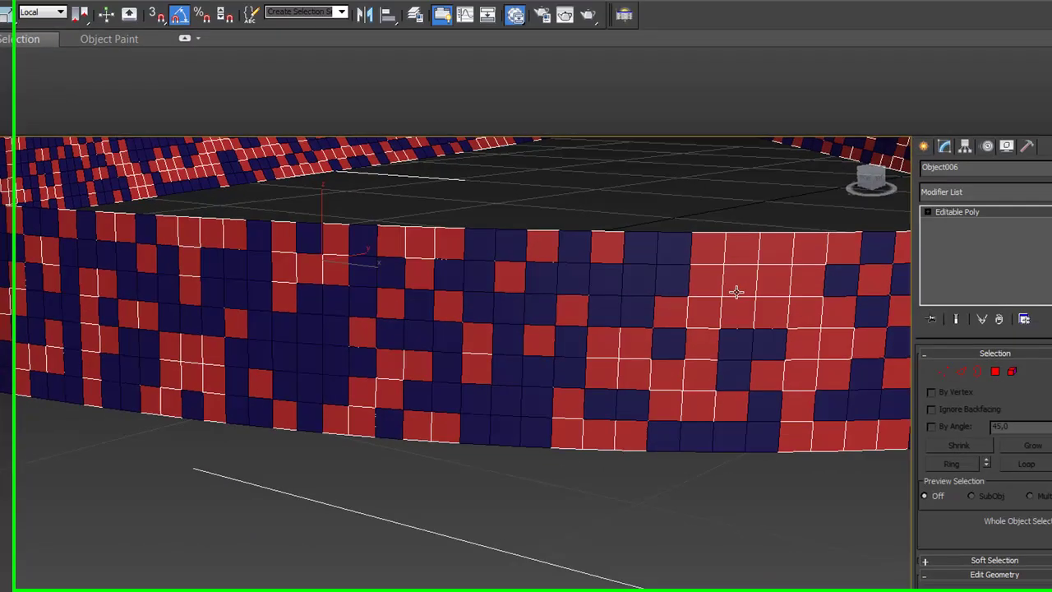
middle_click_drag(736, 292, 622, 347, "alt")
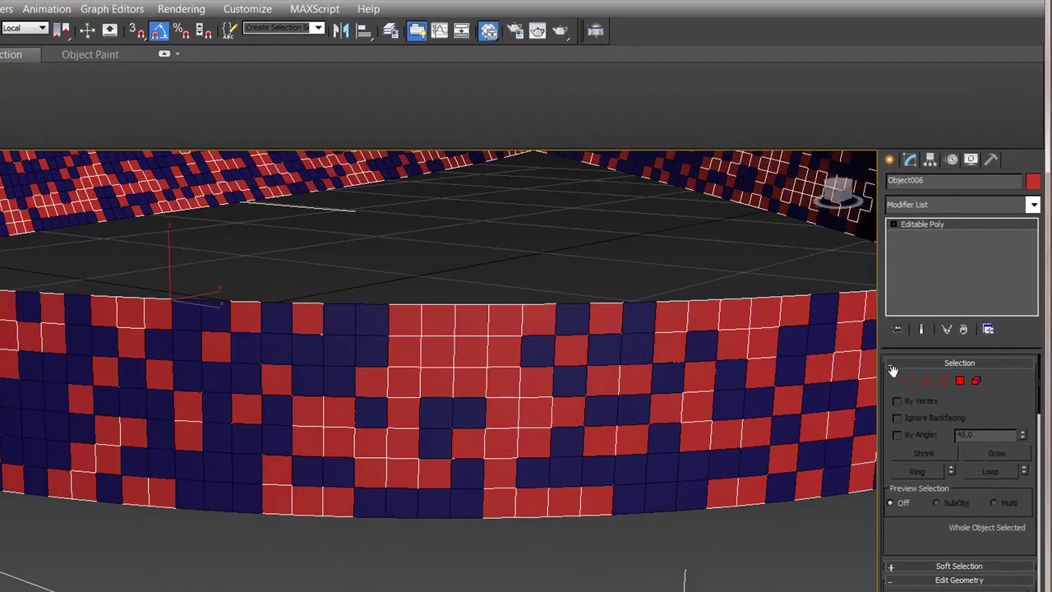
Start an Inset on Object006's selected polygons.
left_click(961, 381)
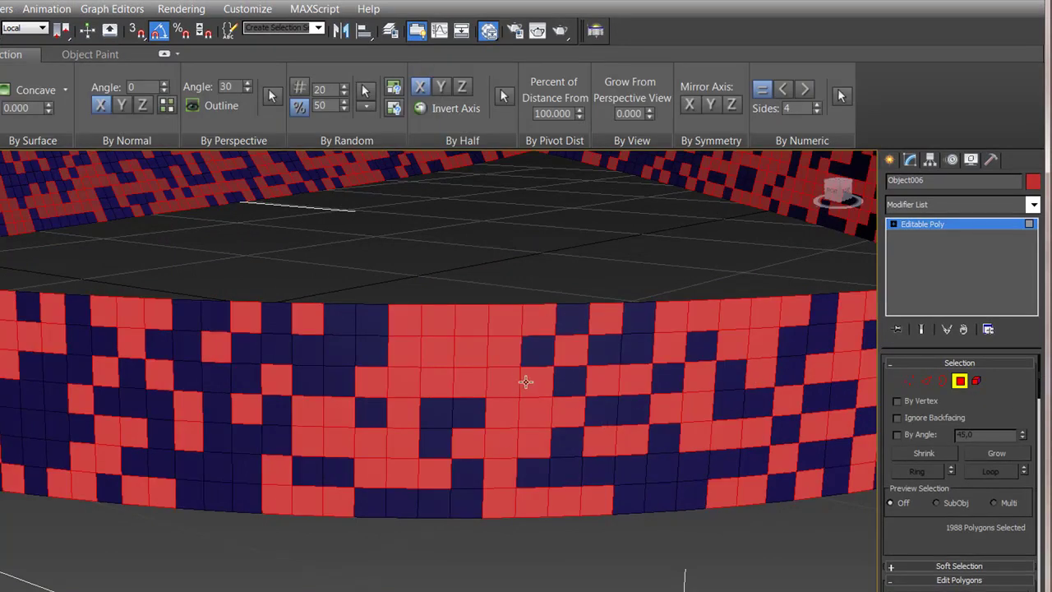
middle_click_drag(526, 383, 705, 453, "alt")
scroll(964, 553, "down", 4)
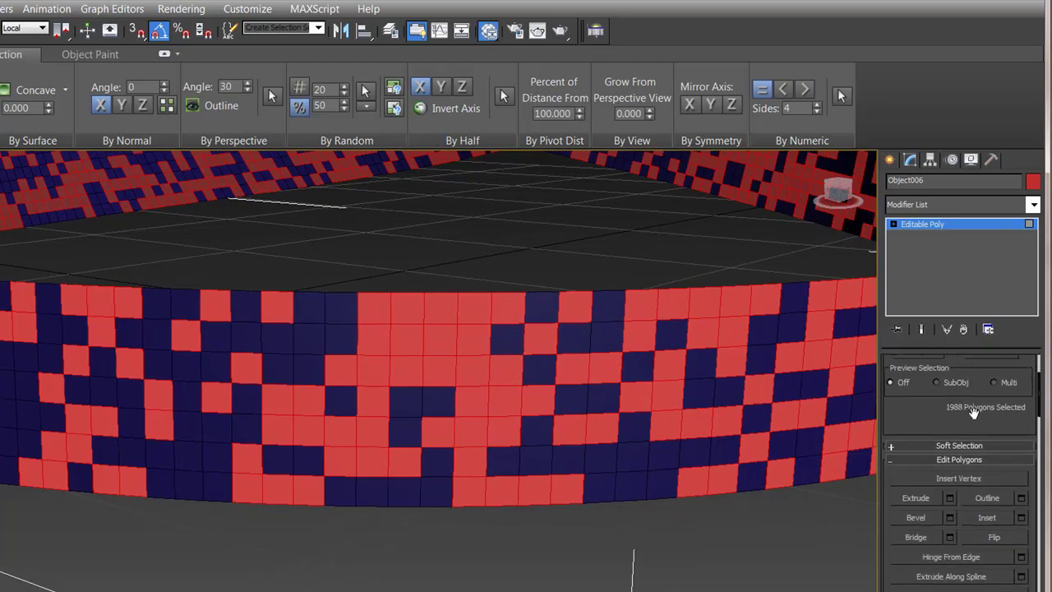
left_click(1021, 483)
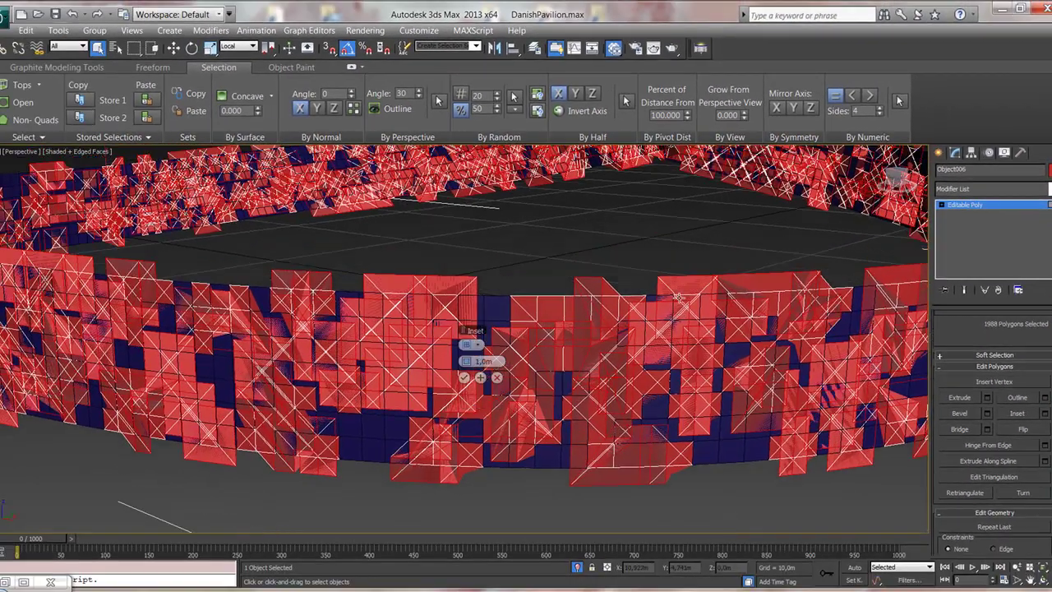
scroll(677, 297, "down", 5)
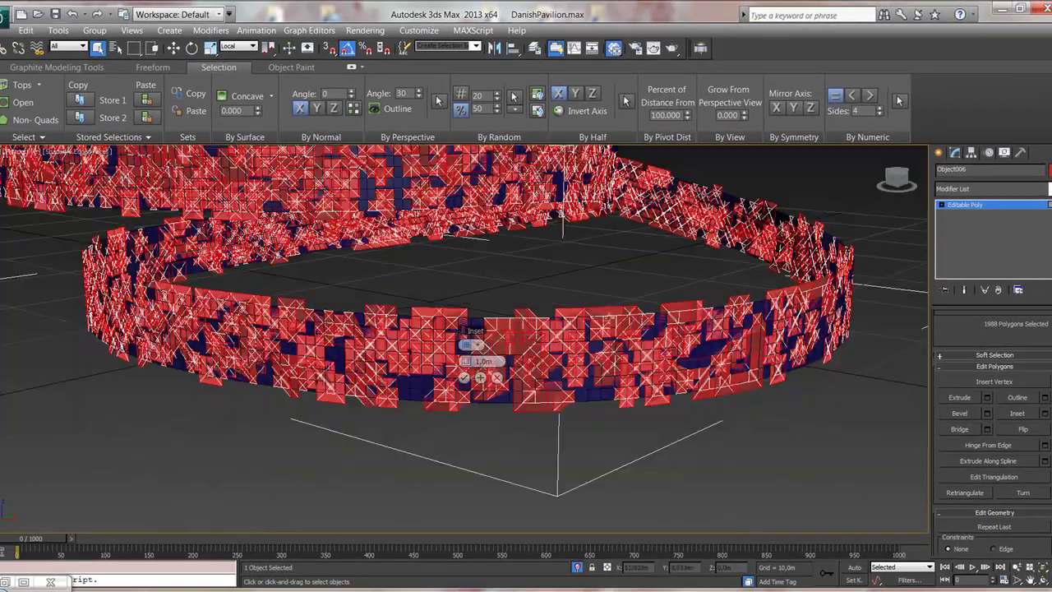
scroll(607, 311, "up", 2)
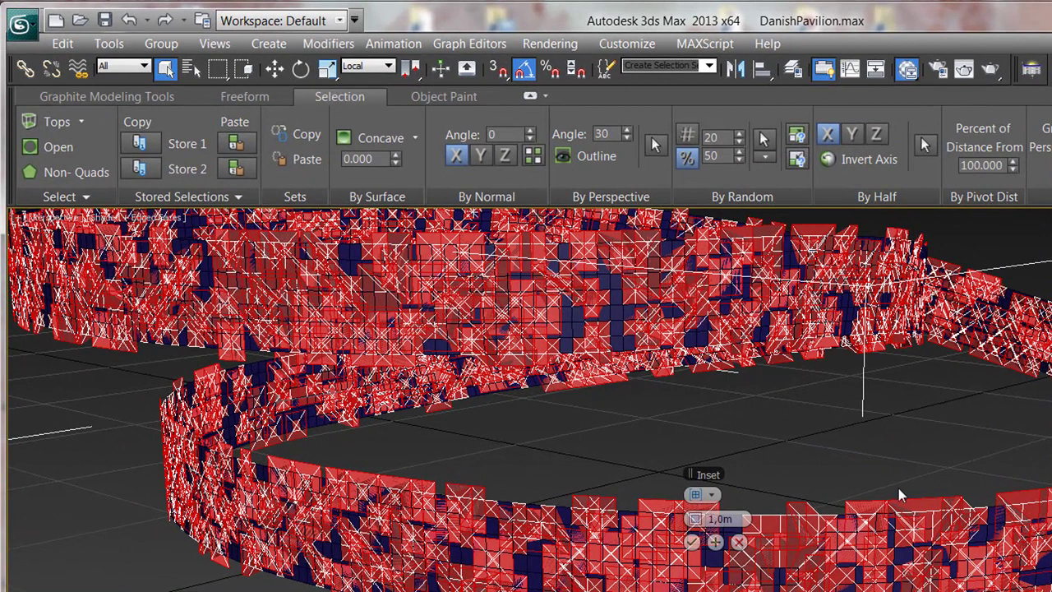
scroll(898, 488, "up", 2)
scroll(794, 534, "up", 2)
scroll(793, 534, "up", 2)
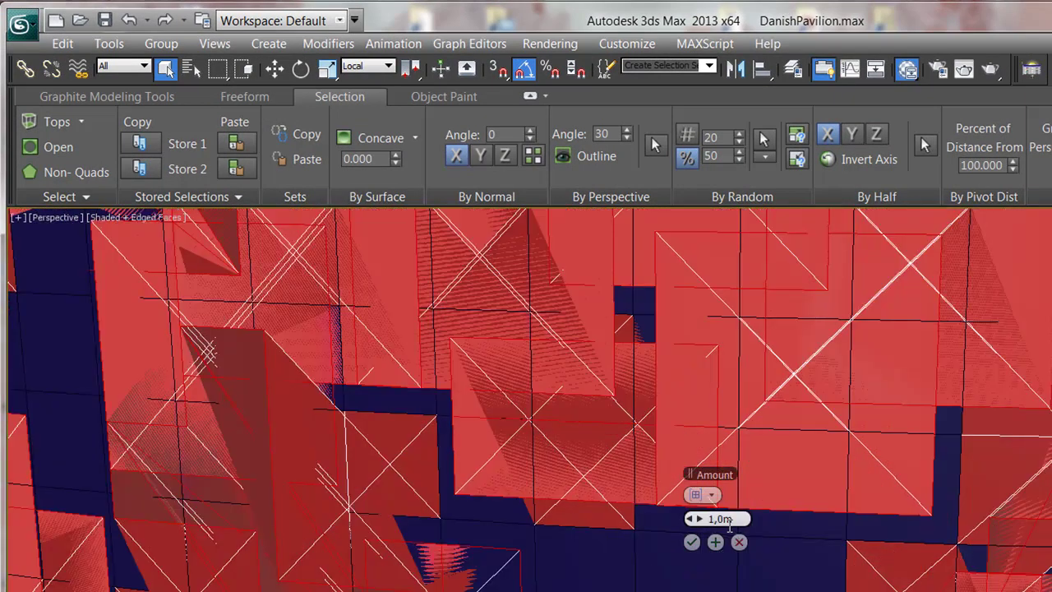
Set the inset amount to 0,1m, By Polygon, and apply it.
left_click_drag(725, 523, 704, 530)
key("BackSpace")
key("Return")
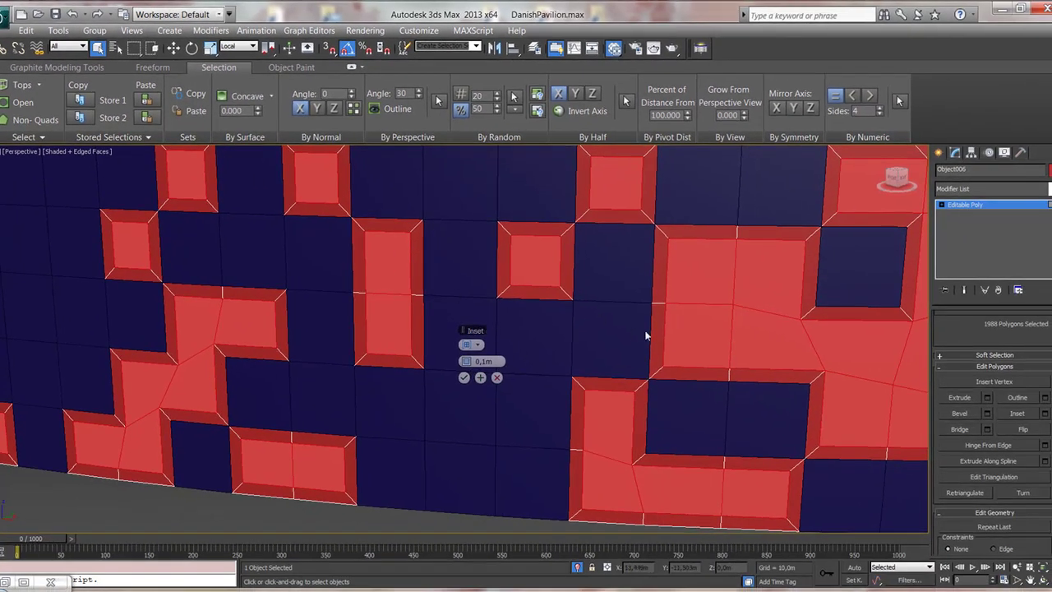
middle_click_drag(645, 335, 528, 312)
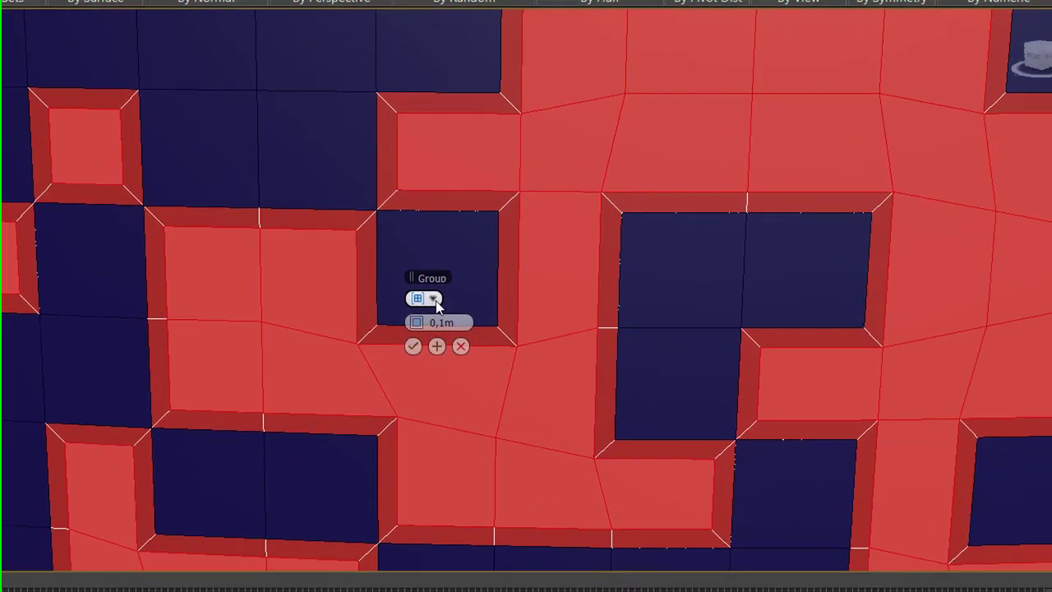
left_click(430, 298)
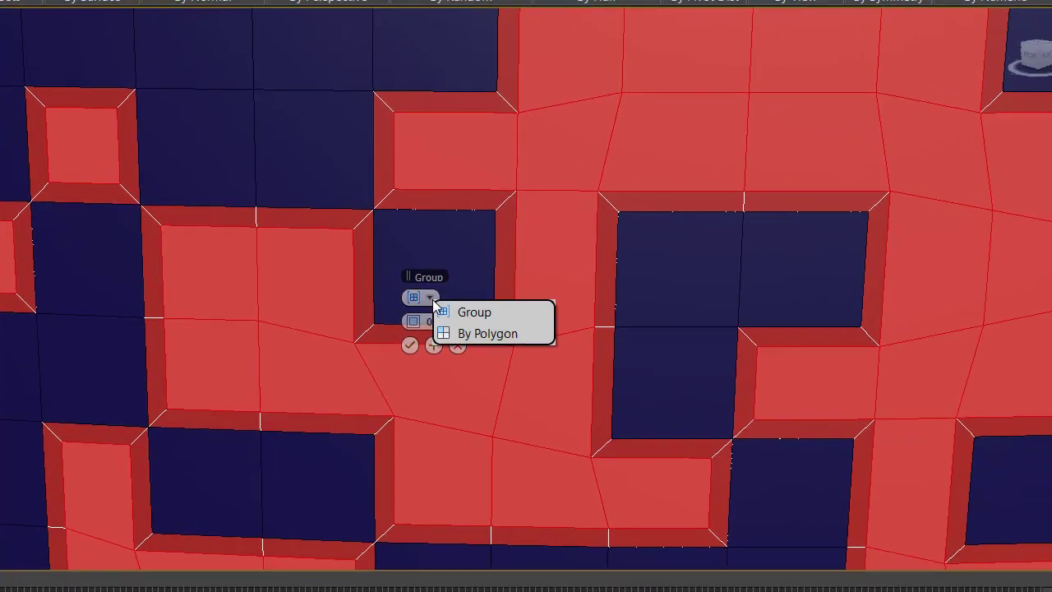
left_click(484, 333)
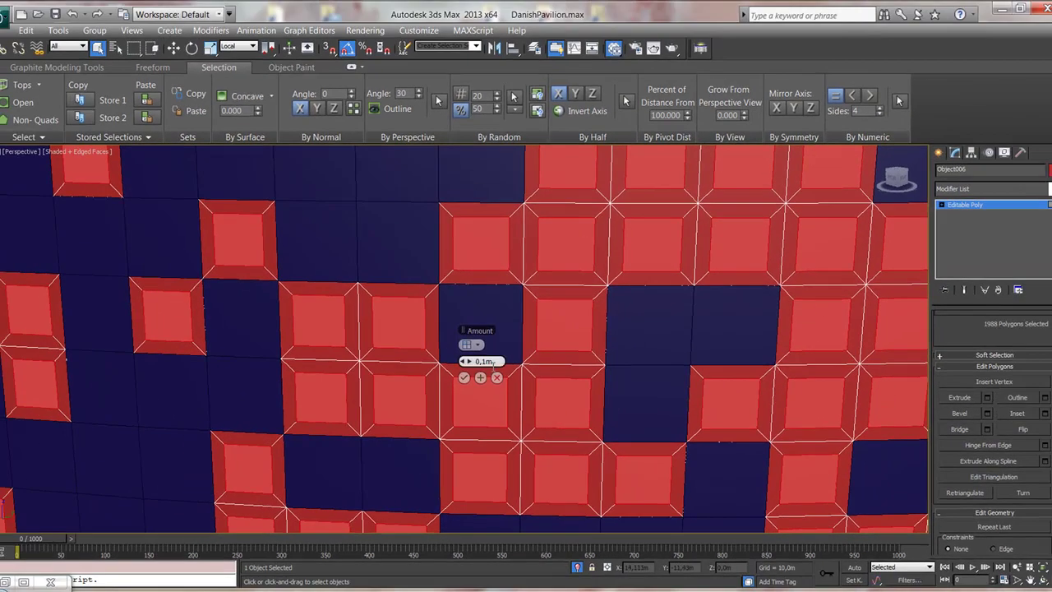
left_click(464, 378)
Delete the inset centres to leave square holes and exit Polygon level.
scroll(556, 361, "down", 3)
scroll(554, 359, "down", 2)
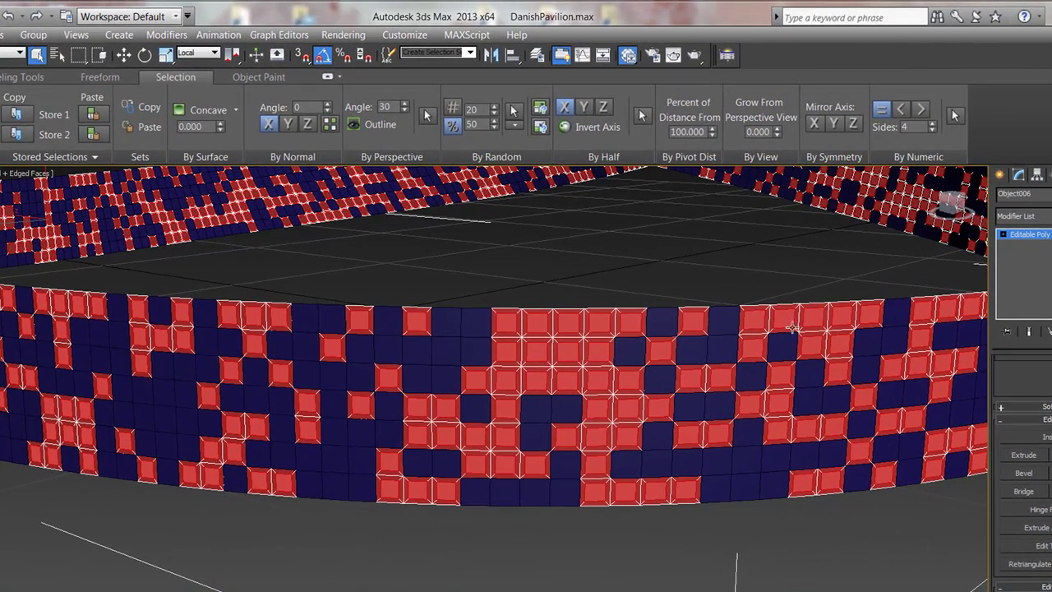
middle_click_drag(792, 327, 781, 330, "alt")
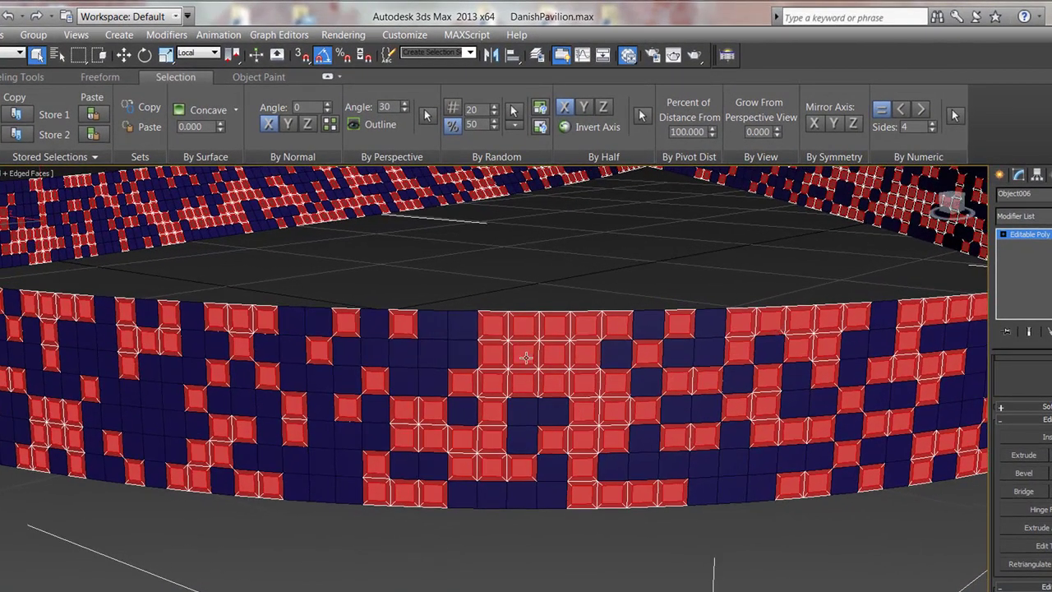
key("ctrl+d")
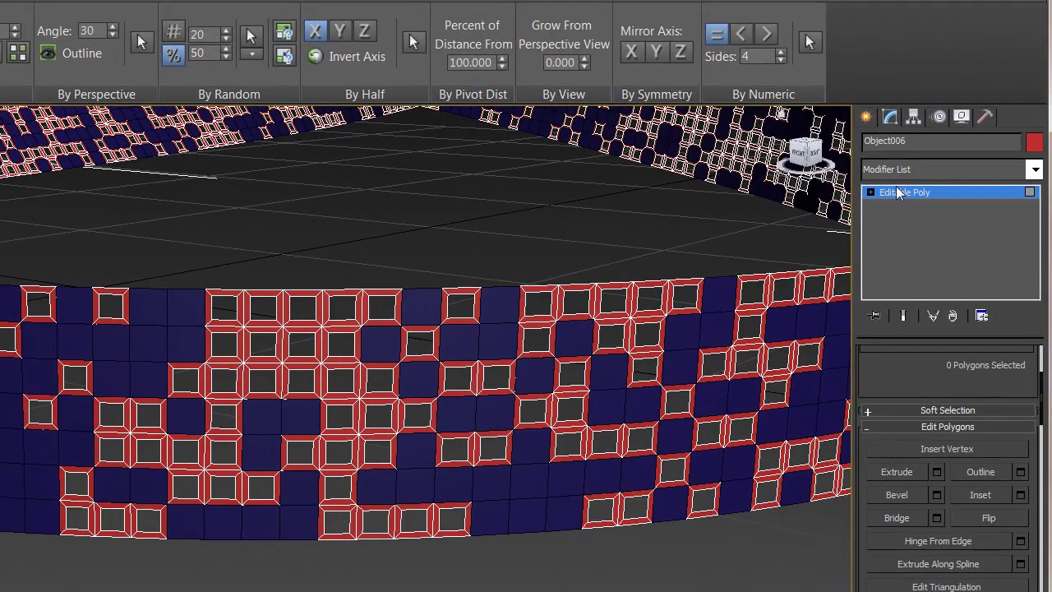
left_click(907, 192)
Select Object005 and all of its polygons.
left_click(179, 329)
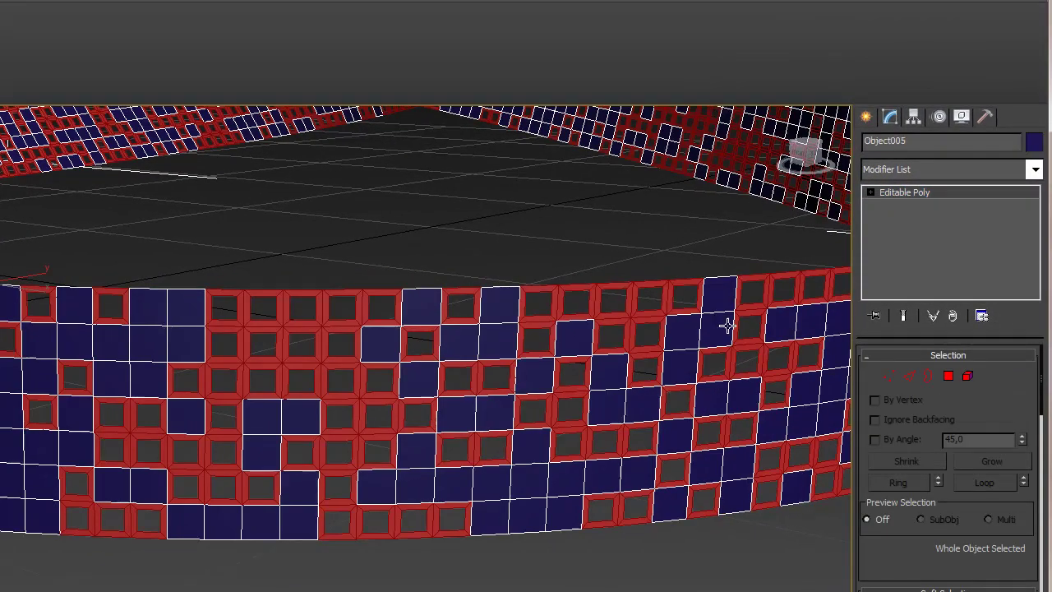
left_click(948, 376)
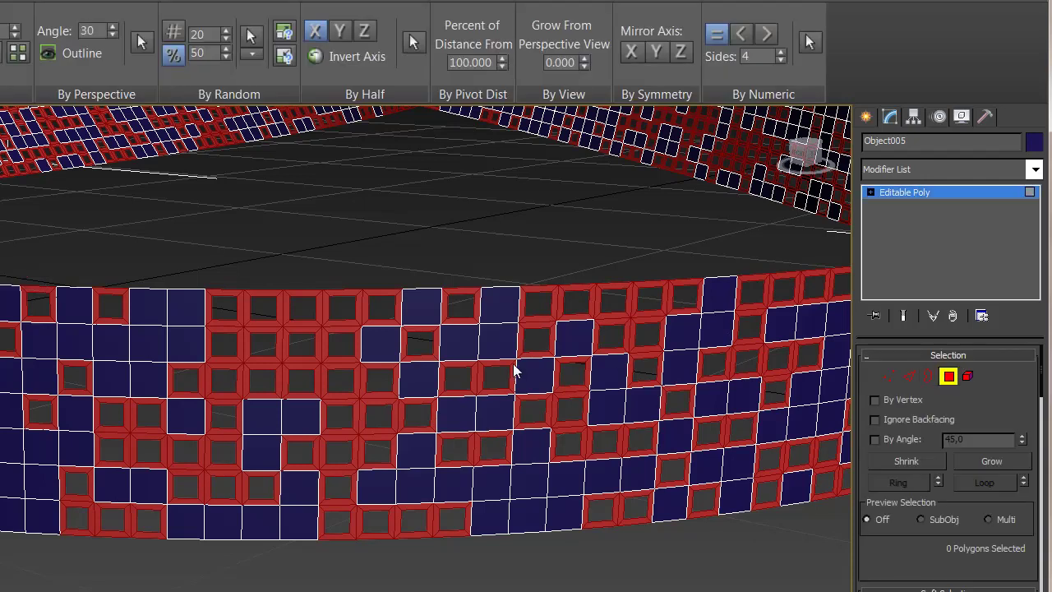
key("ctrl+a")
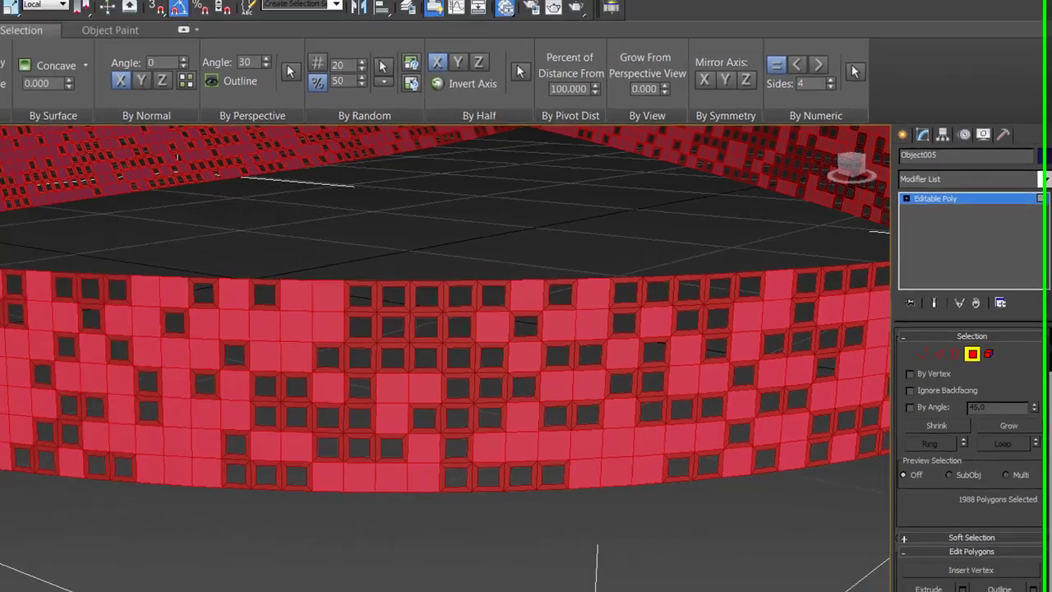
Inset the polygons by 0,05m using By Polygon grouping.
left_click(1045, 540)
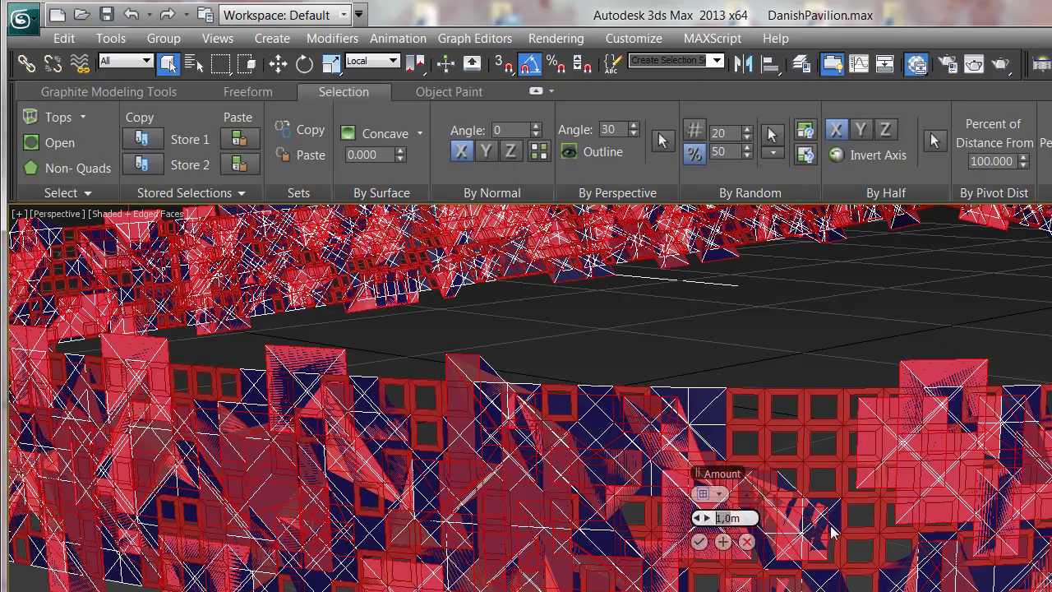
key("BackSpace")
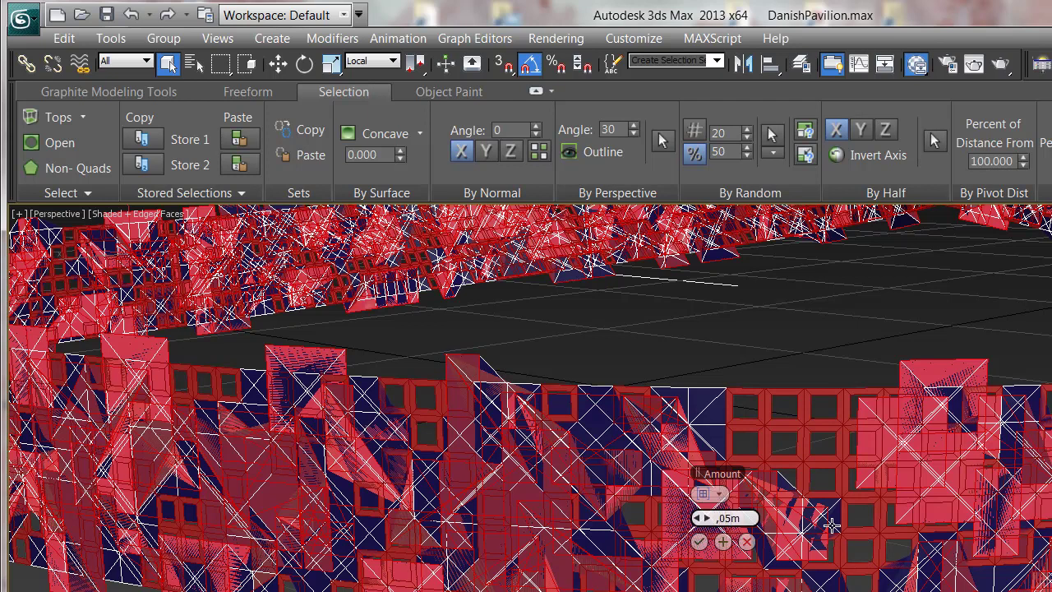
key("Return")
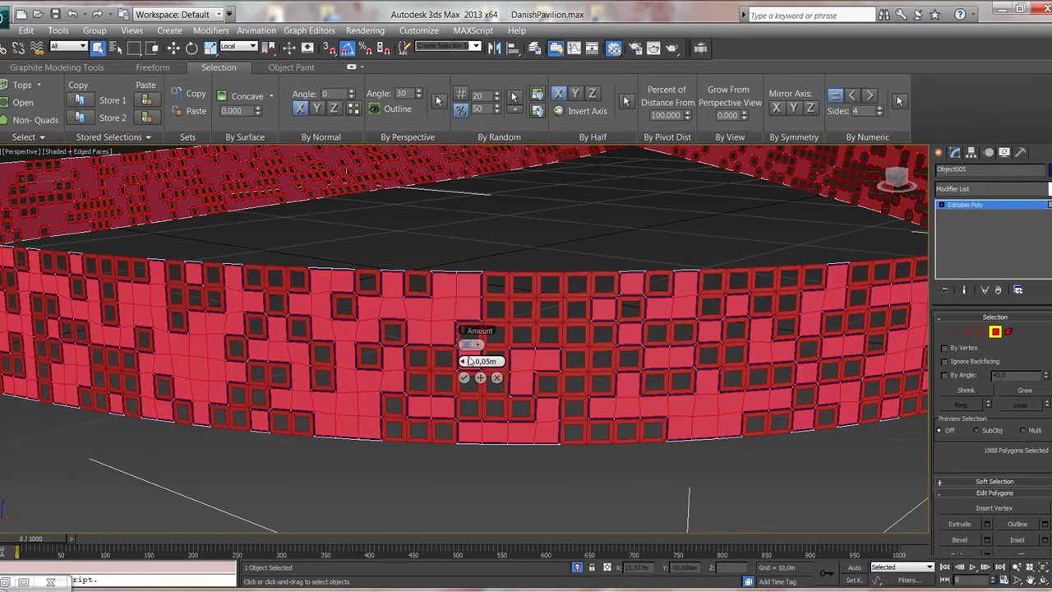
left_click(470, 345)
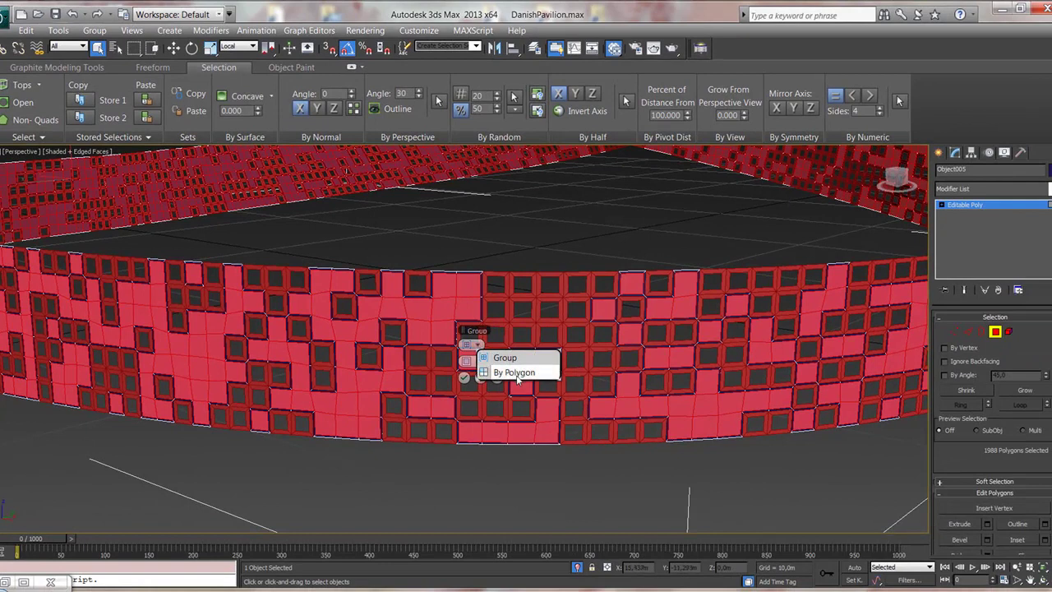
left_click(514, 373)
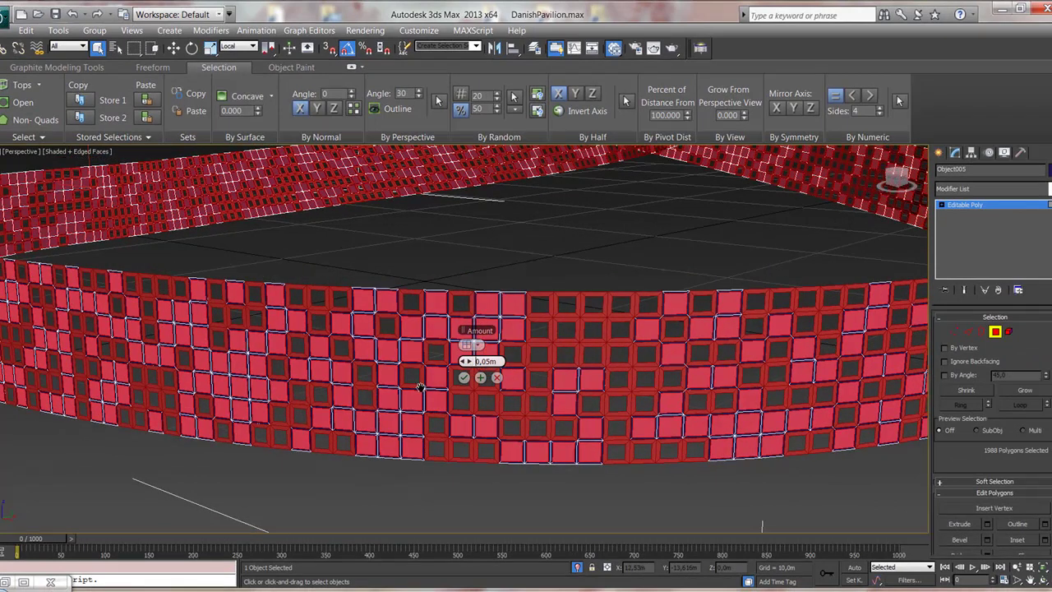
scroll(411, 380, "up", 5)
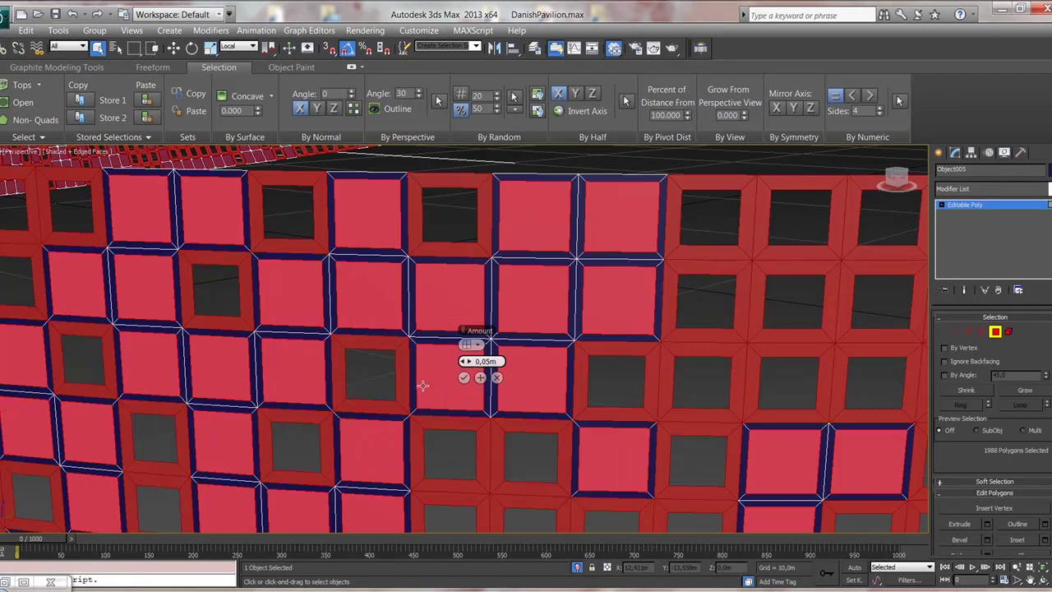
left_click(464, 378)
Delete the inset centres to open square holes and leave Polygon level.
key("Delete")
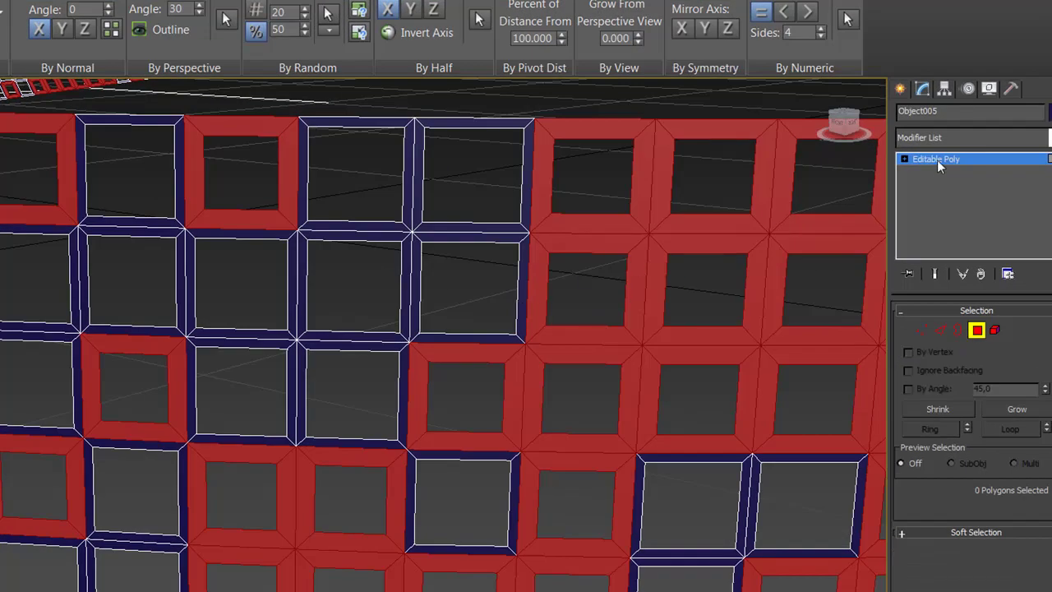
left_click(937, 160)
scroll(959, 515, "down", 5)
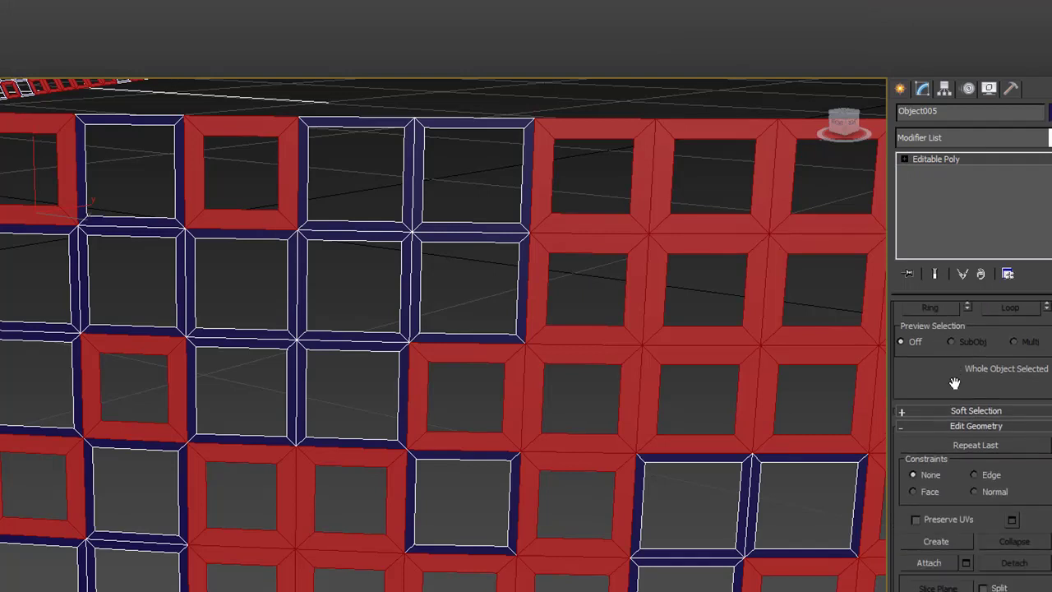
Attach the red perforated band to Object005, then turn Attach off.
left_click(638, 403)
scroll(601, 446, "down", 5)
scroll(589, 439, "up", 3)
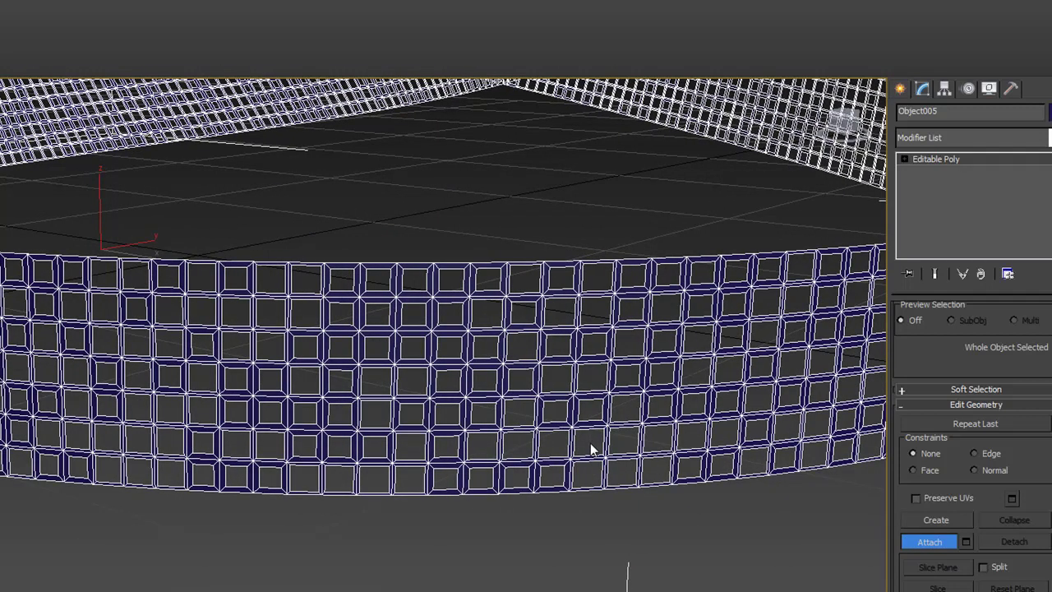
left_click(947, 542)
left_click(944, 111)
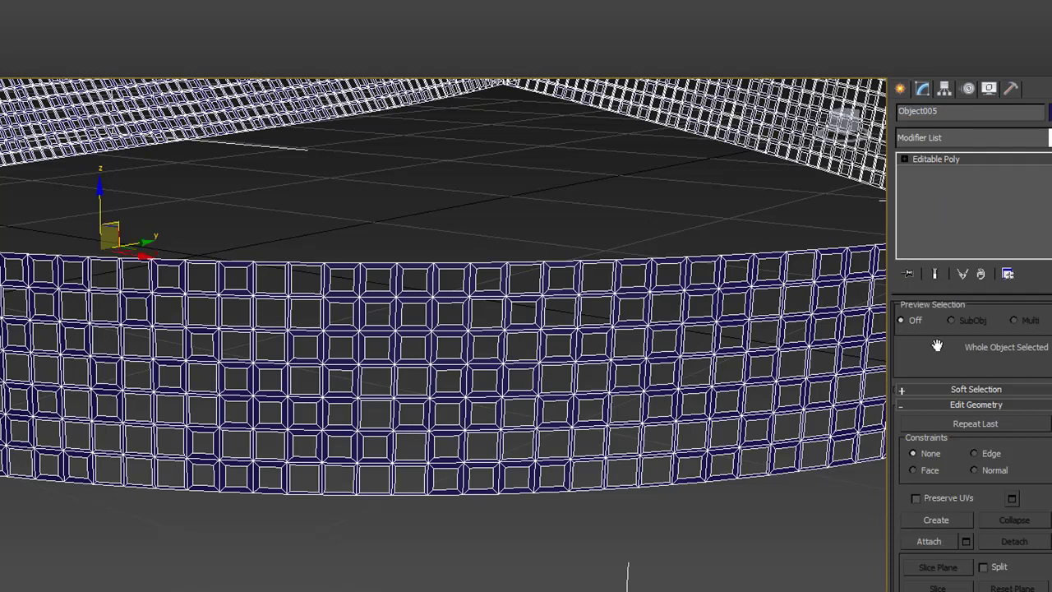
scroll(978, 308, "up", 1)
scroll(994, 320, "up", 3)
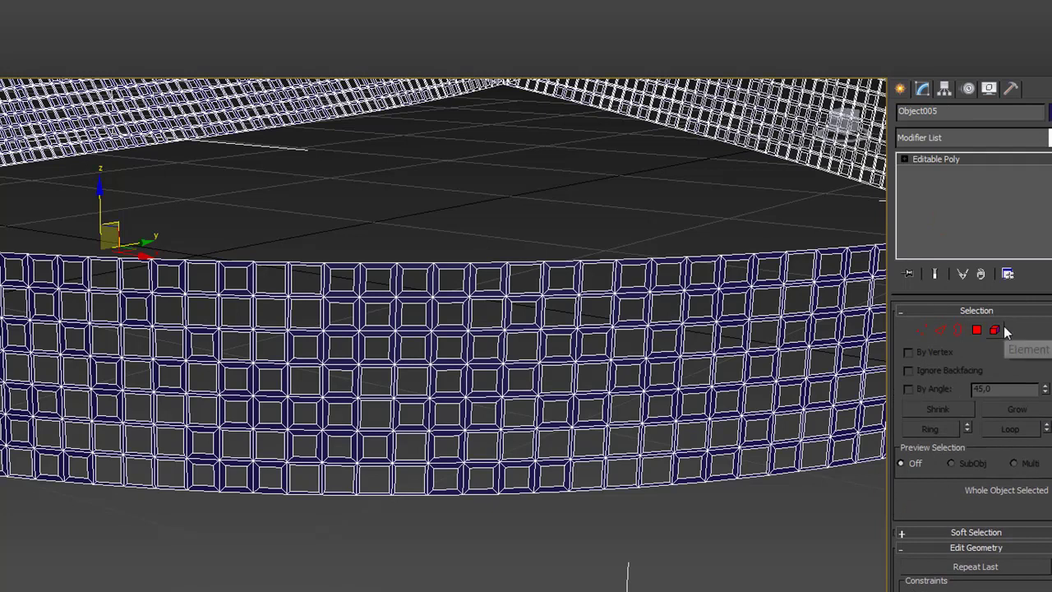
At Element level, select several panel clusters on the band, including a two-panel element.
left_click(998, 328)
left_click(700, 297)
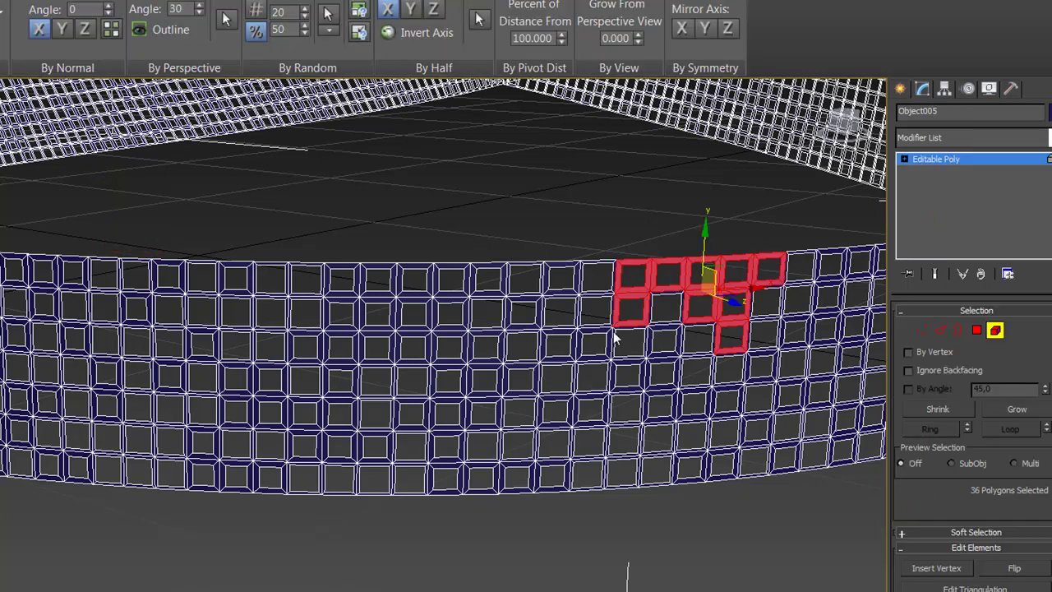
left_click(577, 335)
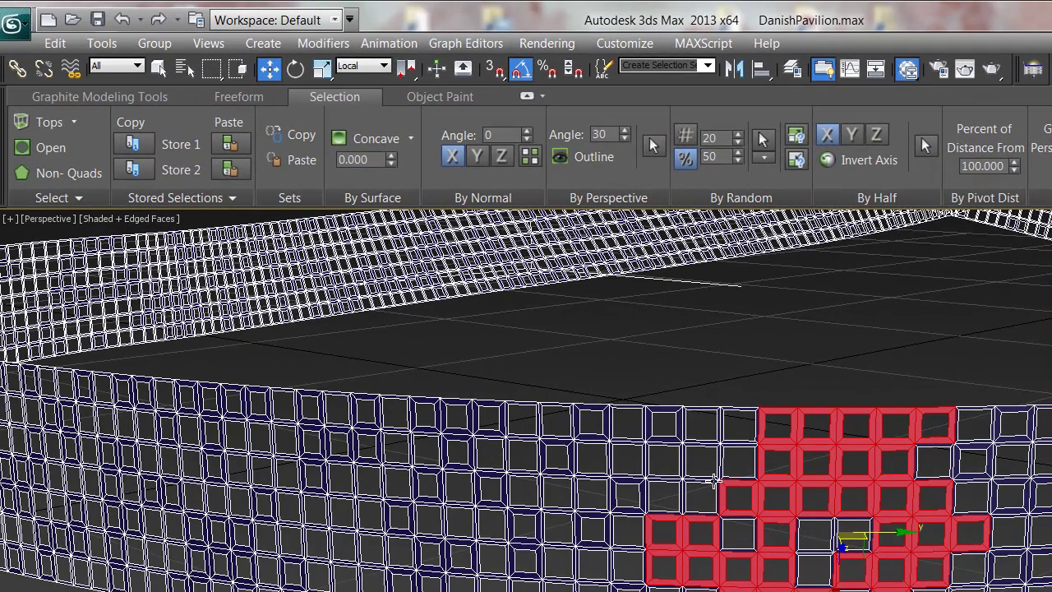
left_click(713, 479)
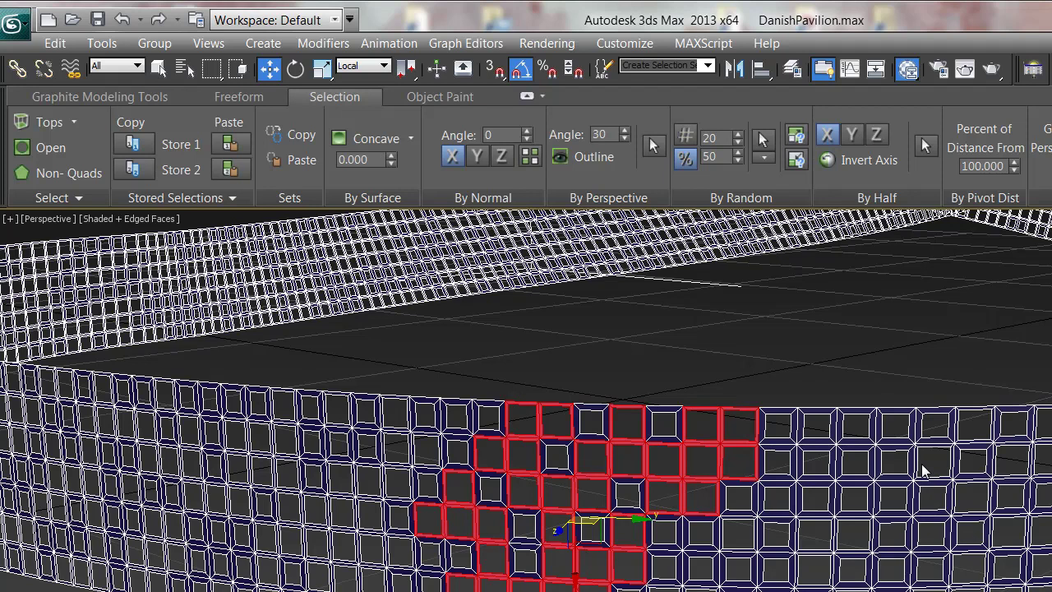
scroll(839, 411, "down", 2)
scroll(854, 436, "down", 5)
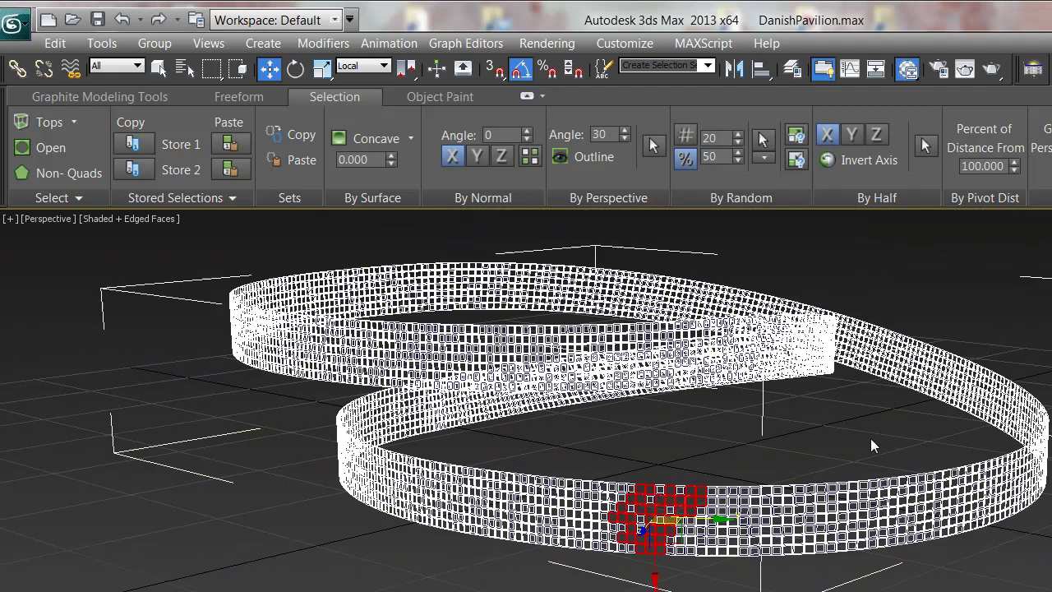
scroll(779, 517, "up", 7)
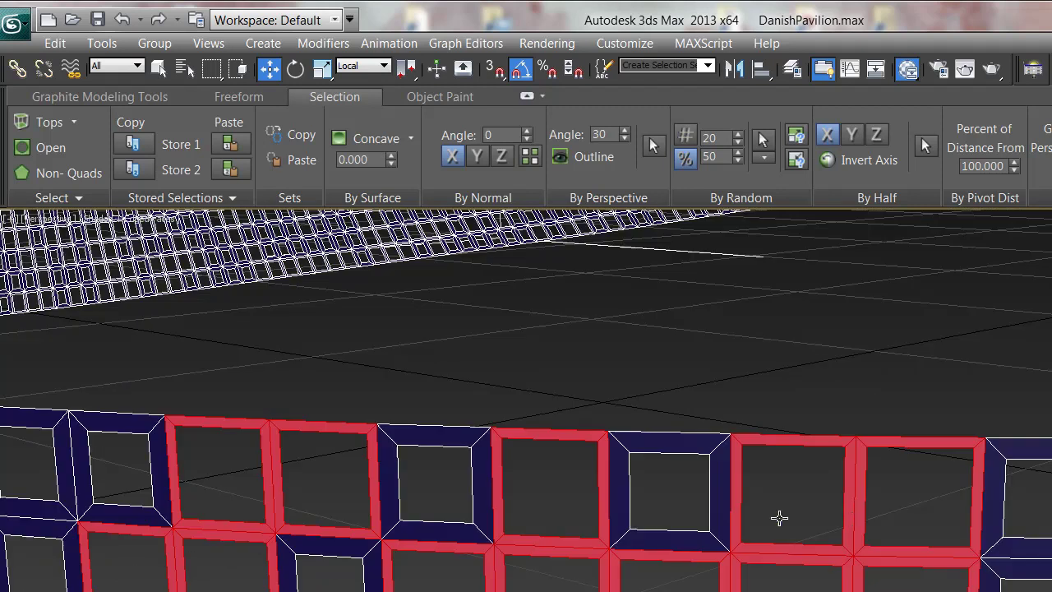
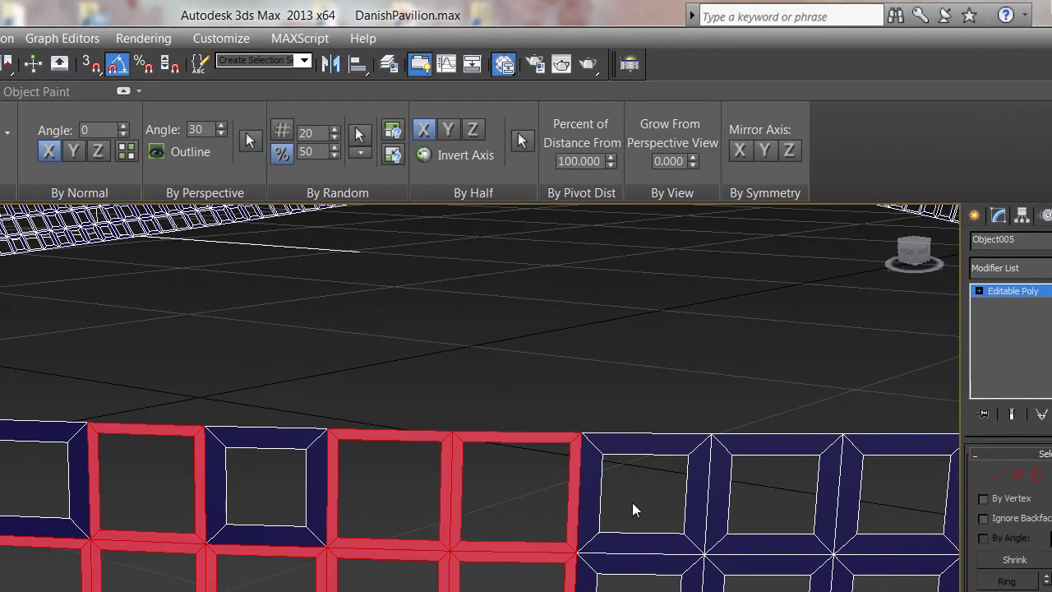
At Vertex level, window-select the entire perforated ring mesh (23985 vertices) and zoom in on the band.
middle_click_drag(662, 351, 622, 389)
middle_click_drag(516, 559, 744, 526)
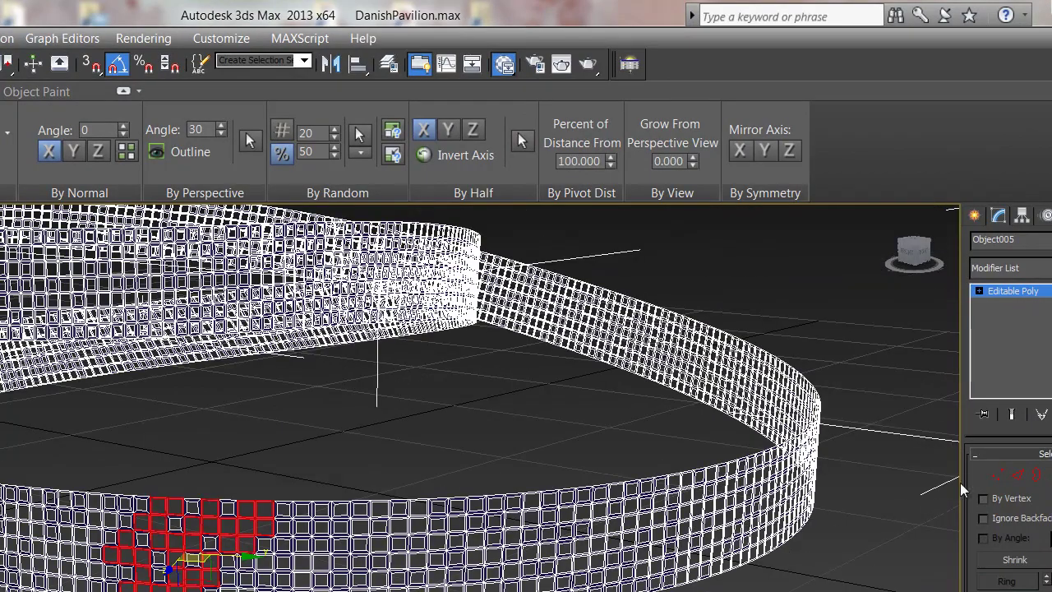
key("1")
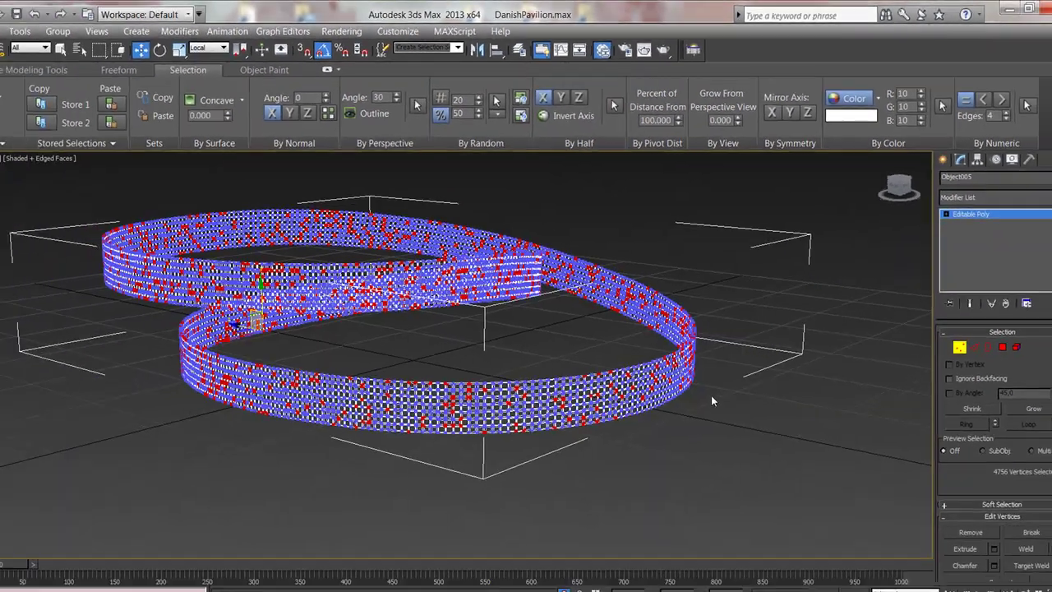
left_click_drag(765, 164, 48, 507)
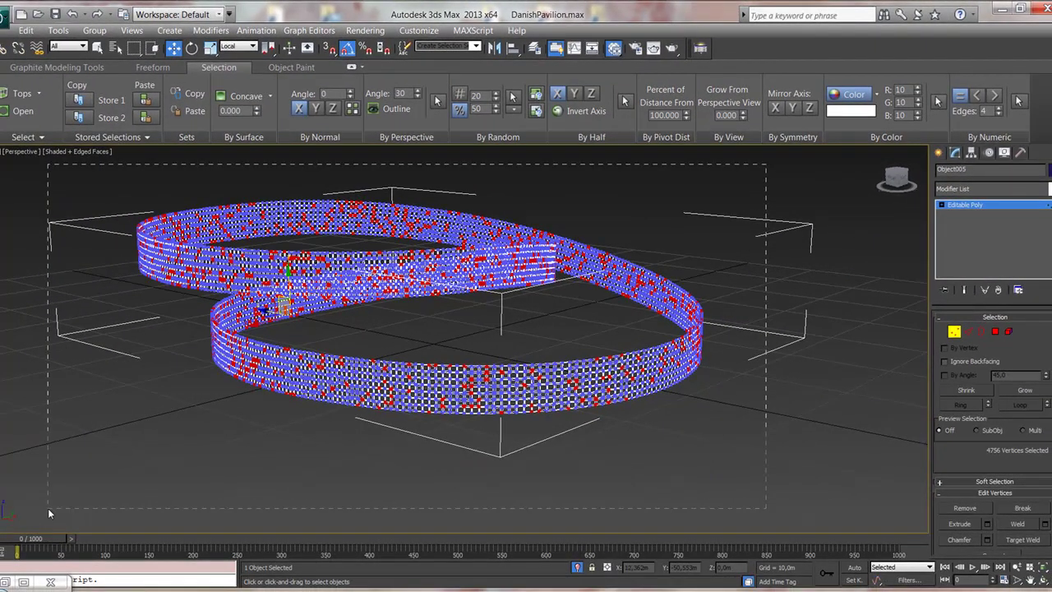
scroll(444, 460, "up", 2)
scroll(486, 429, "up", 2)
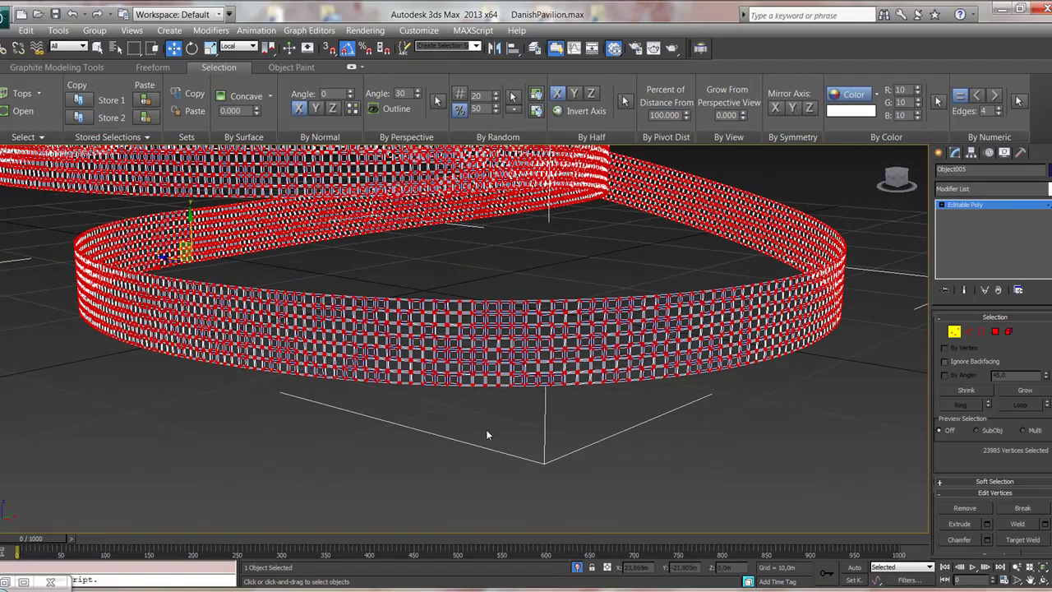
scroll(486, 429, "up", 2)
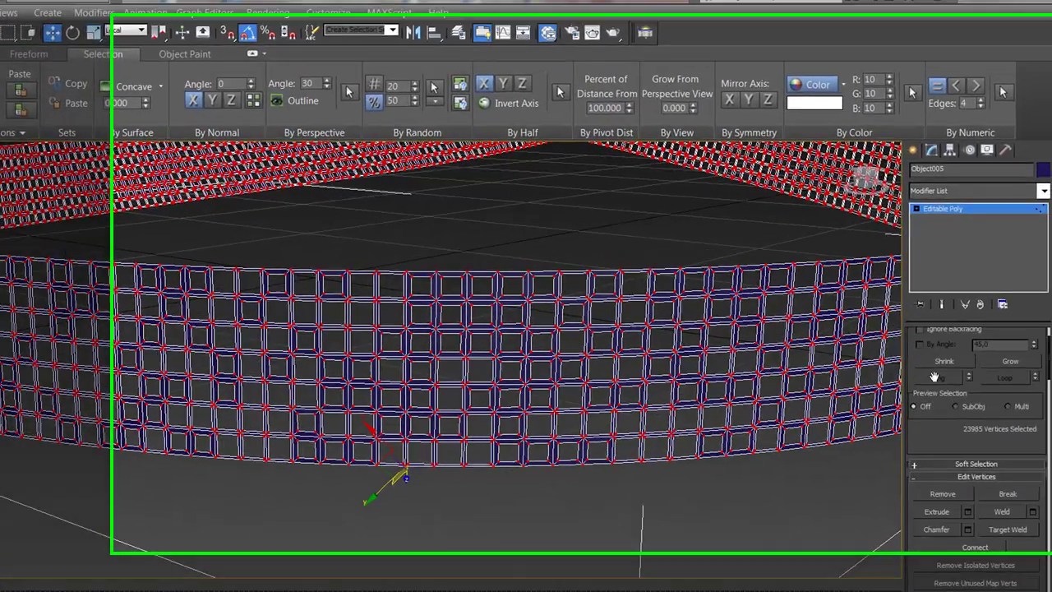
scroll(994, 394, "down", 3)
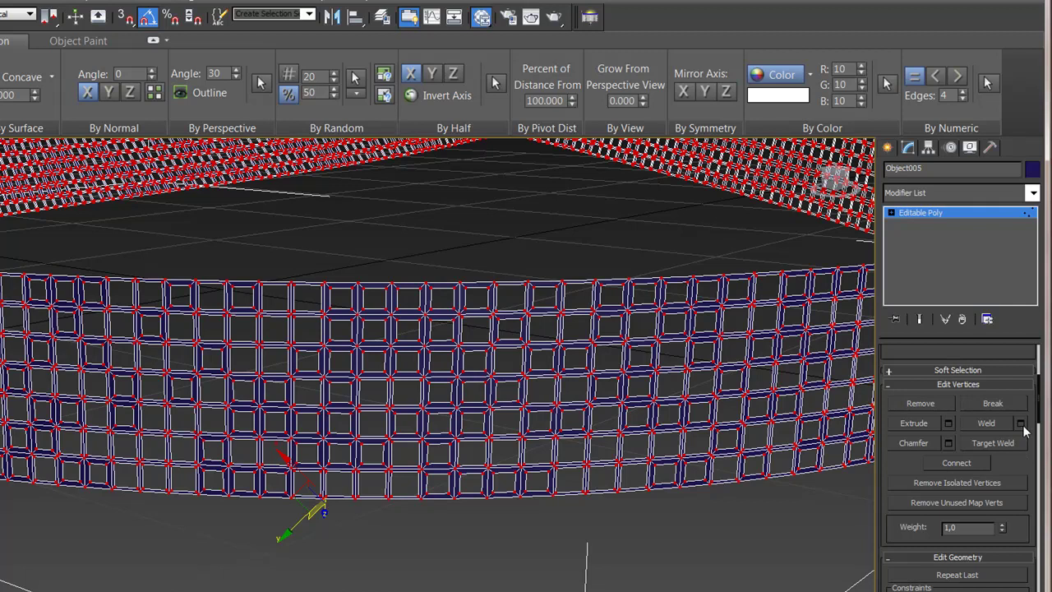
Preview a Weld of the selected vertices at 0.001m threshold, reducing 23985 vertices to 20448.
mouse_move(1017, 464)
left_mouse_down()
mouse_move(1018, 355)
mouse_move(1013, 416)
left_mouse_up()
scroll(1014, 413, "up", 2)
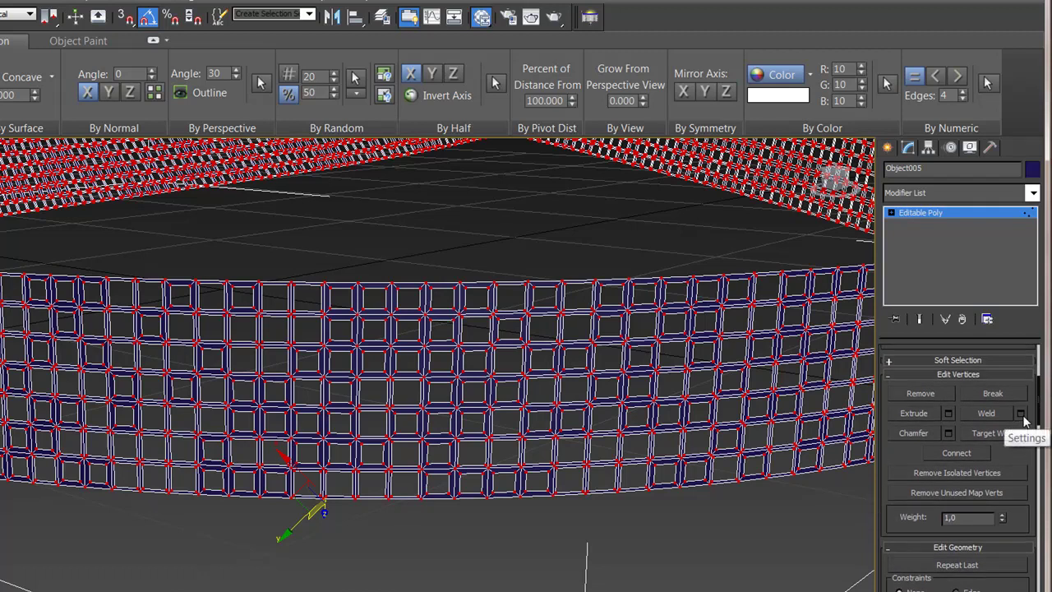
left_click(1022, 417)
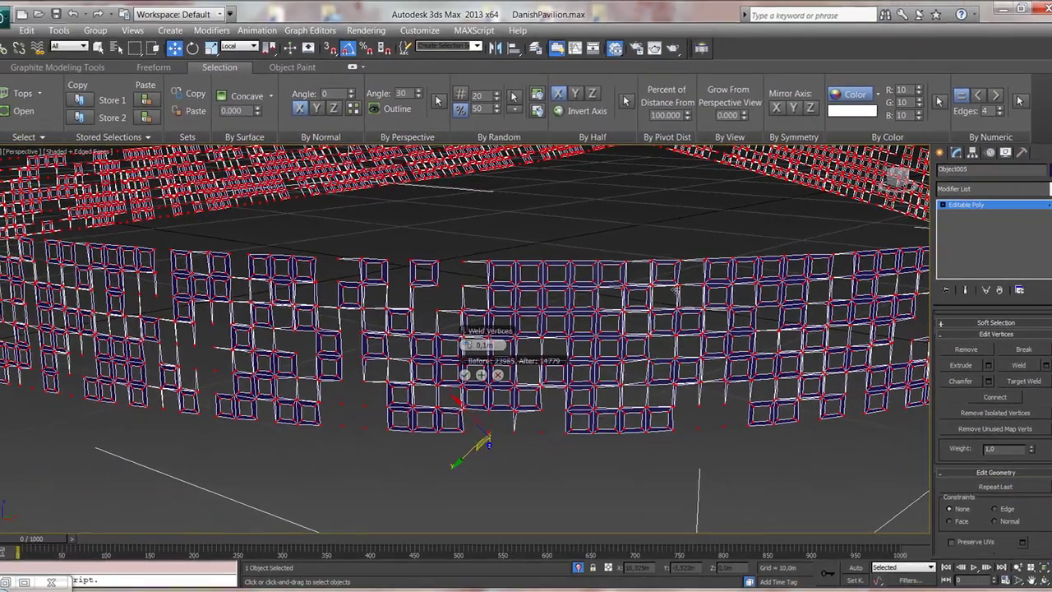
mouse_move(790, 456)
middle_mouse_down("alt")
mouse_move(720, 238)
mouse_move(635, 340)
middle_mouse_up("alt")
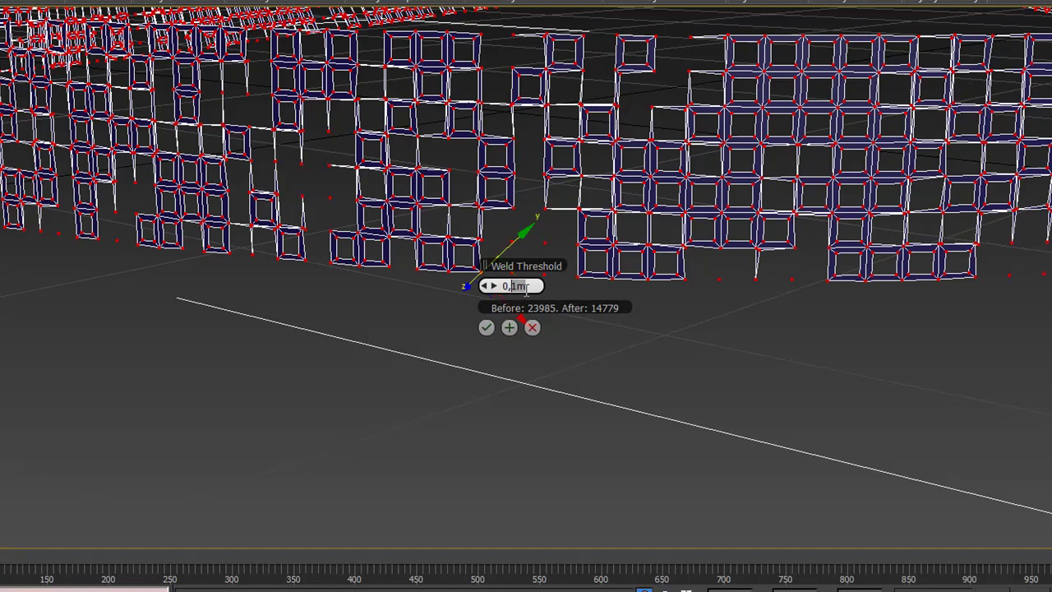
type("00")
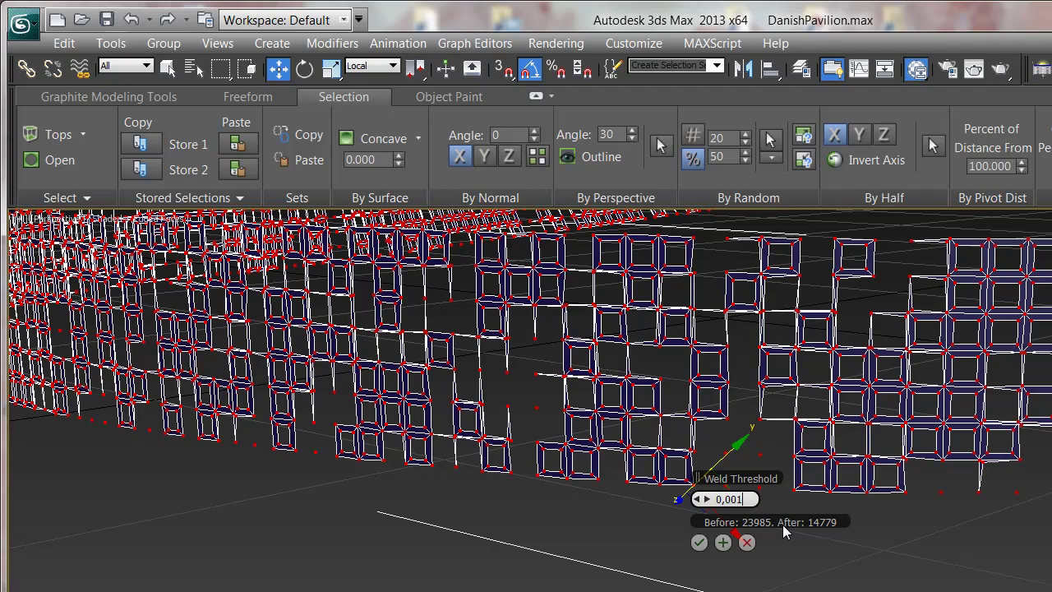
key("Return")
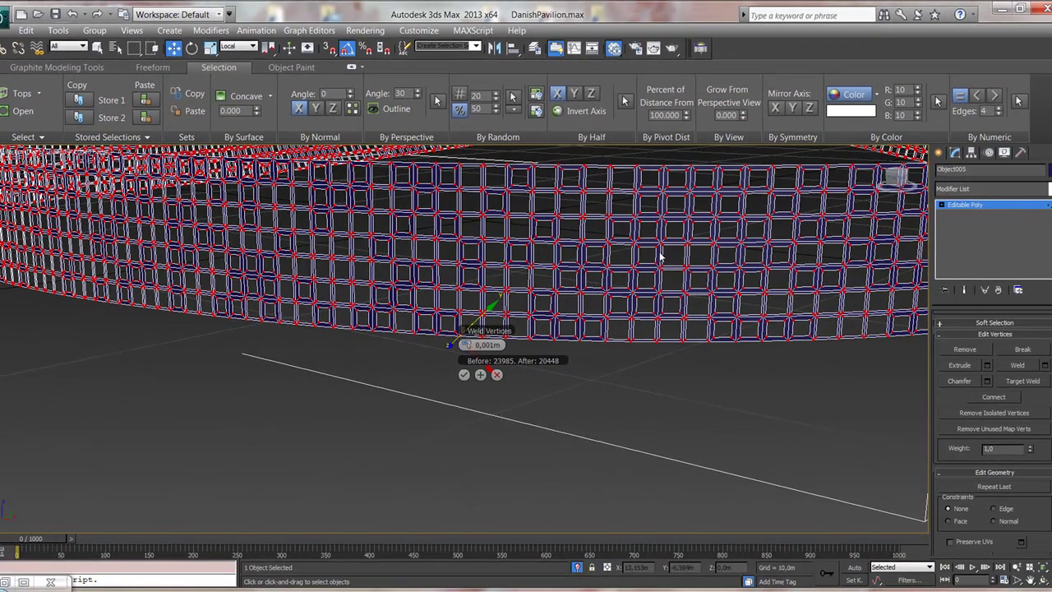
middle_click_drag(660, 257, 653, 228, "alt")
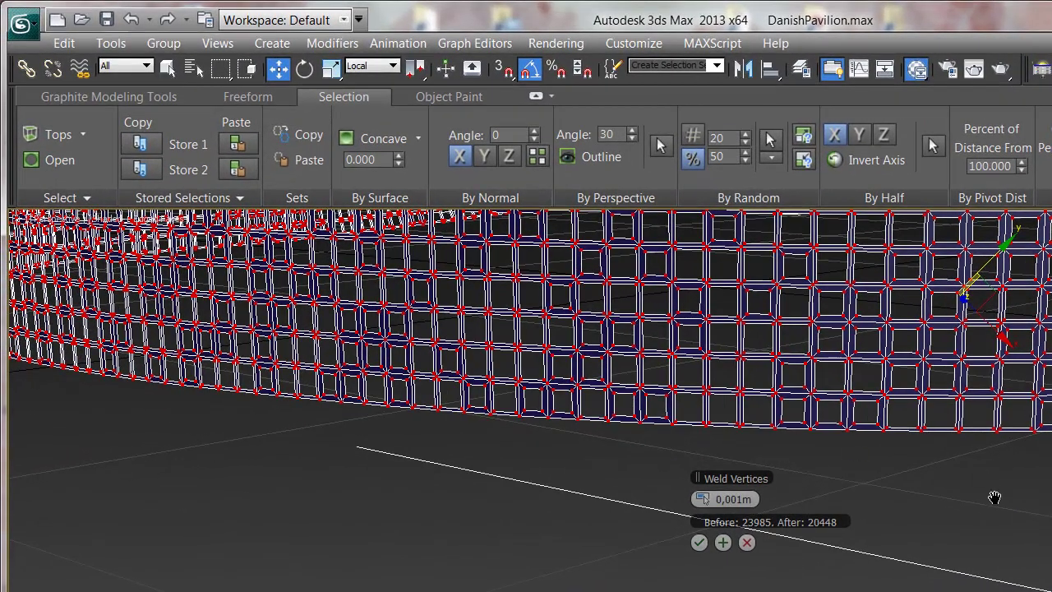
middle_click_drag(994, 497, 994, 525)
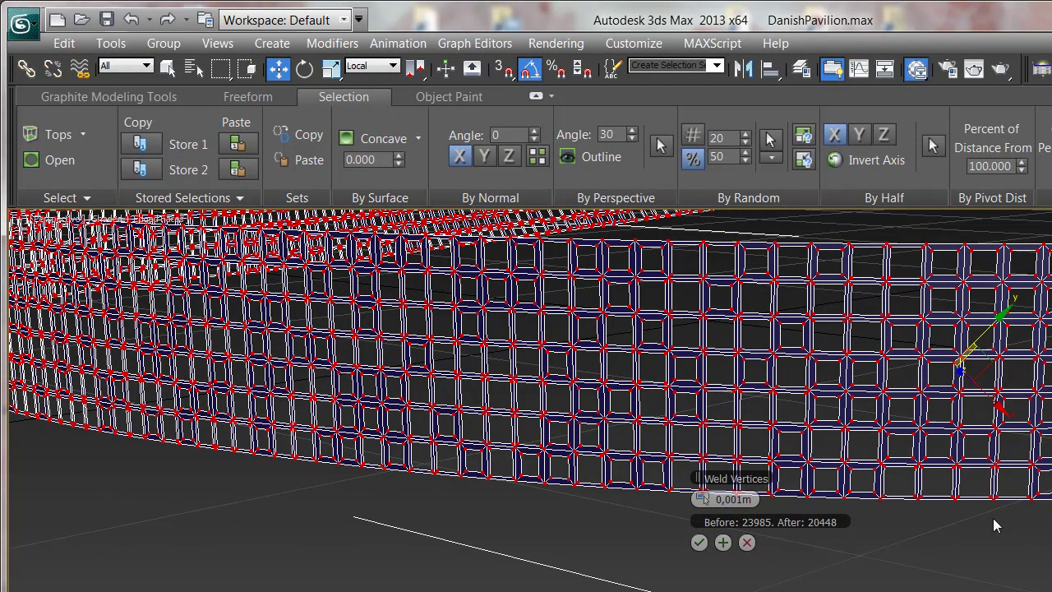
Apply the 0.001m weld, select the ring at Element level, then return to the Editable Poly top level.
left_click(698, 543)
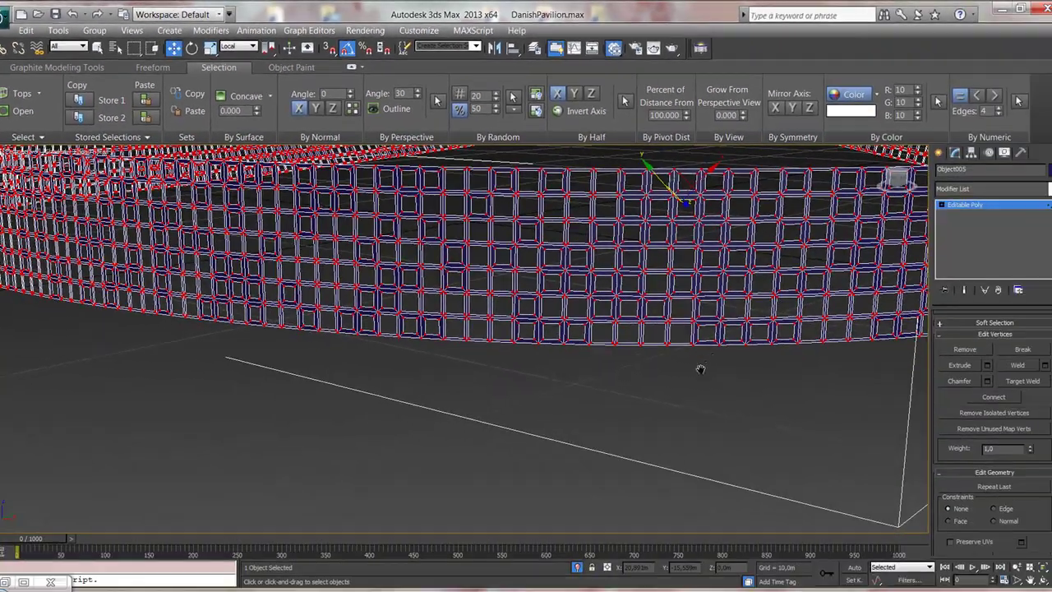
middle_click_drag(700, 368, 700, 369)
left_click(679, 362)
left_click(943, 204)
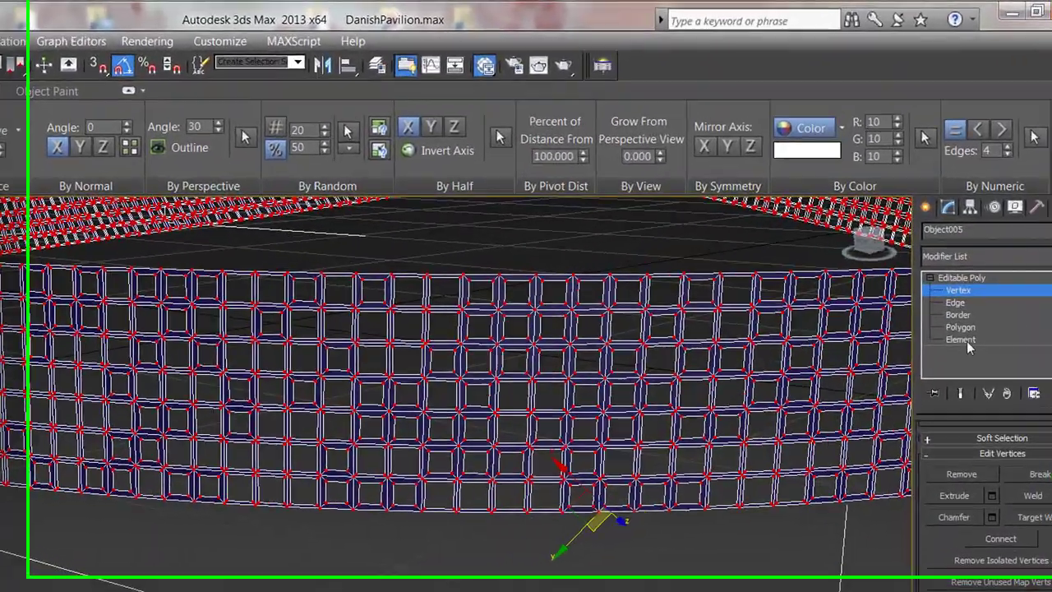
left_click(963, 268)
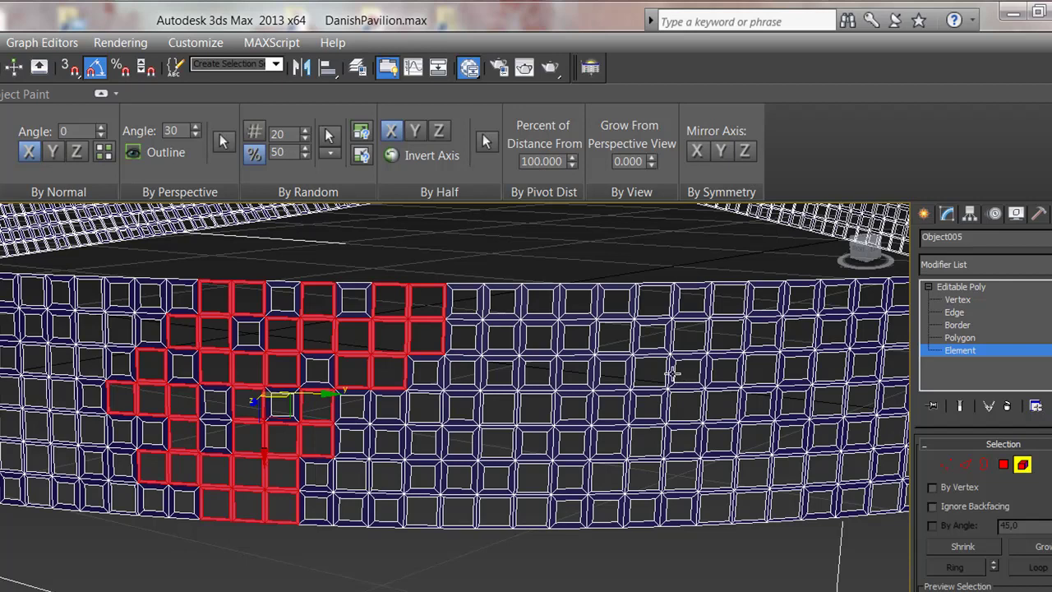
left_click(671, 370)
middle_click_drag(627, 370, 585, 472)
scroll(588, 460, "down", 5)
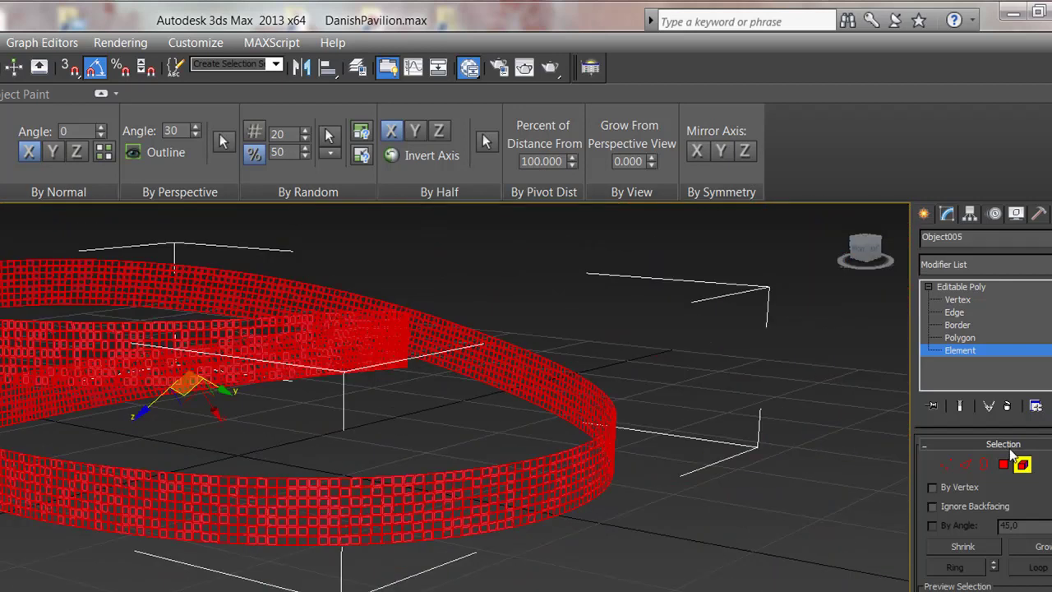
left_click(976, 285)
scroll(676, 458, "up", 3)
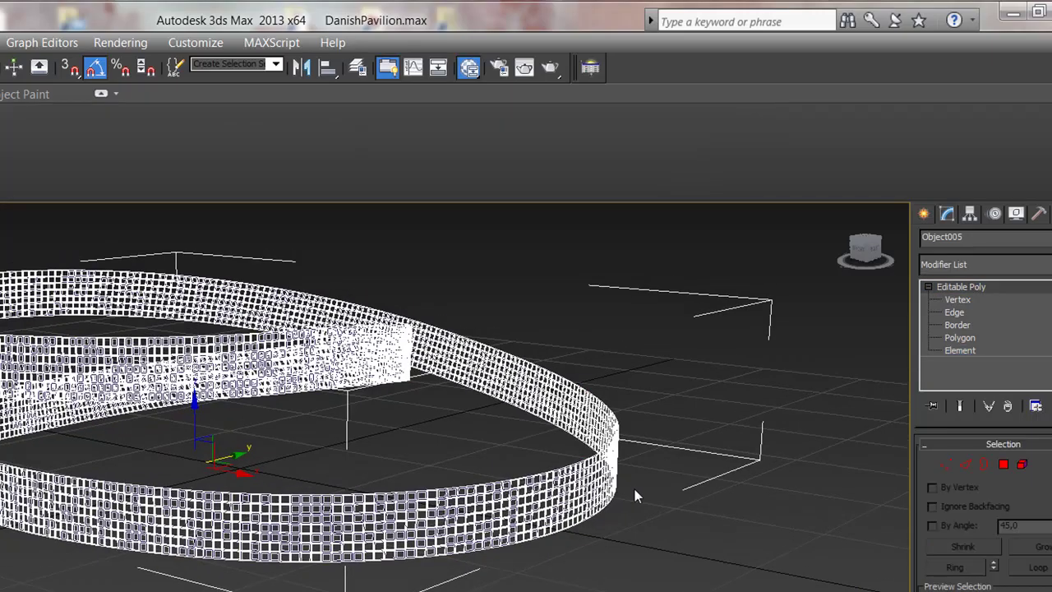
scroll(634, 491, "up", 2)
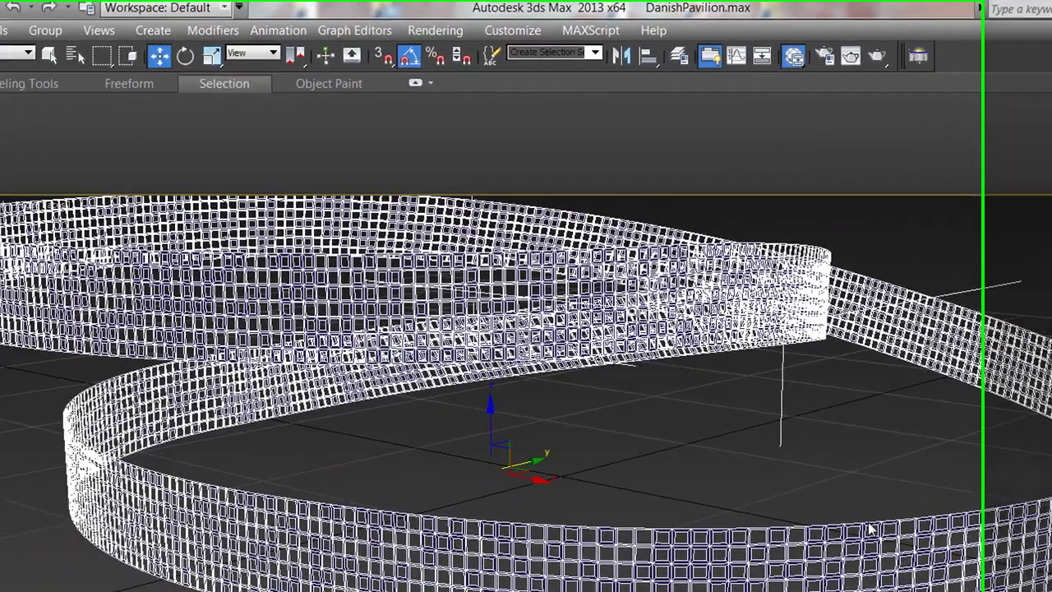
Isolate the ring mesh in the viewport.
right_click(926, 491)
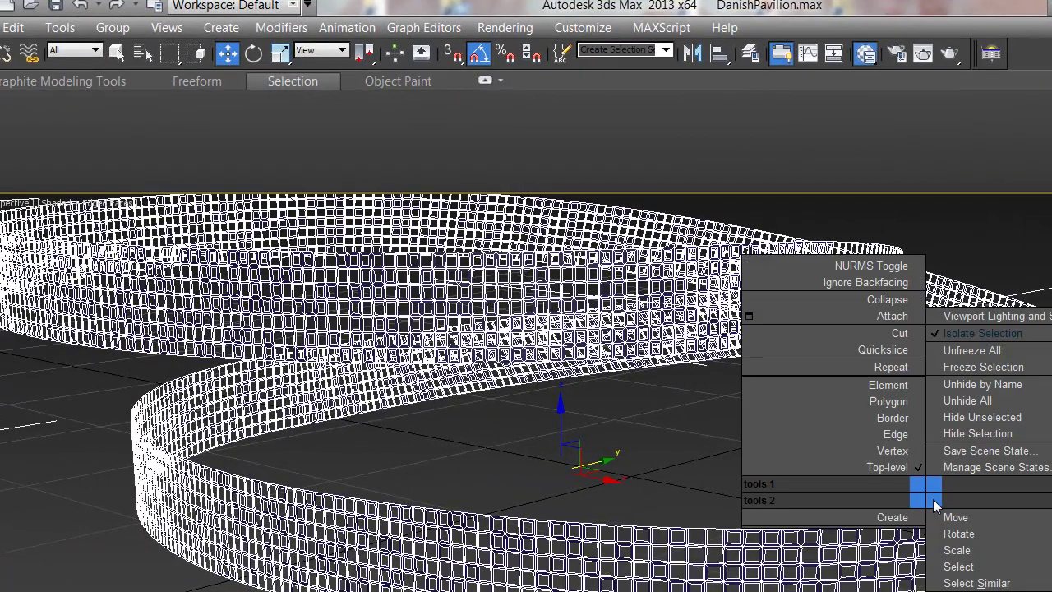
left_click(1004, 334)
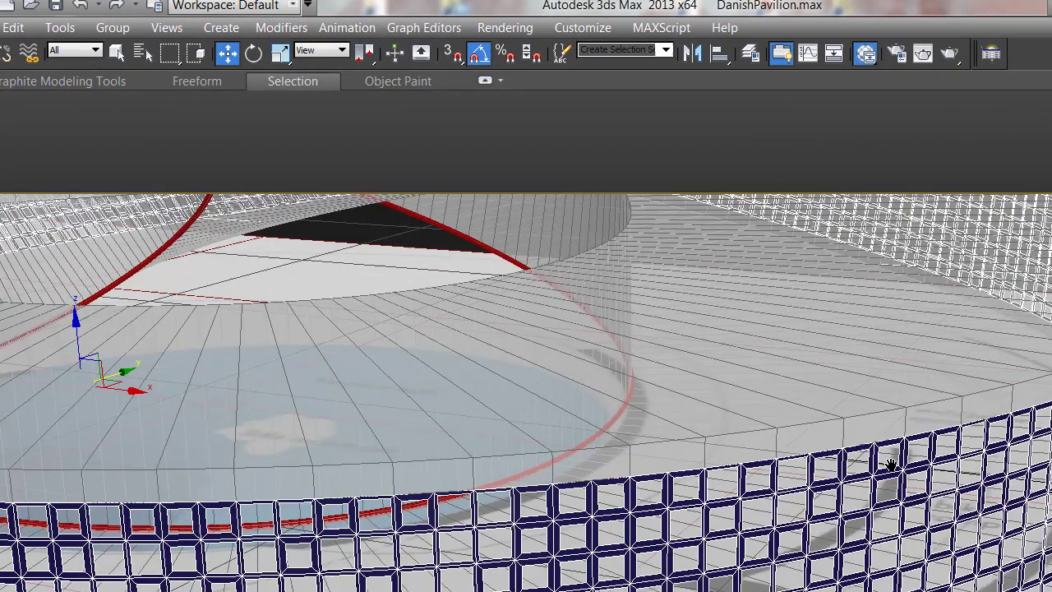
middle_click_drag(891, 465, 877, 413)
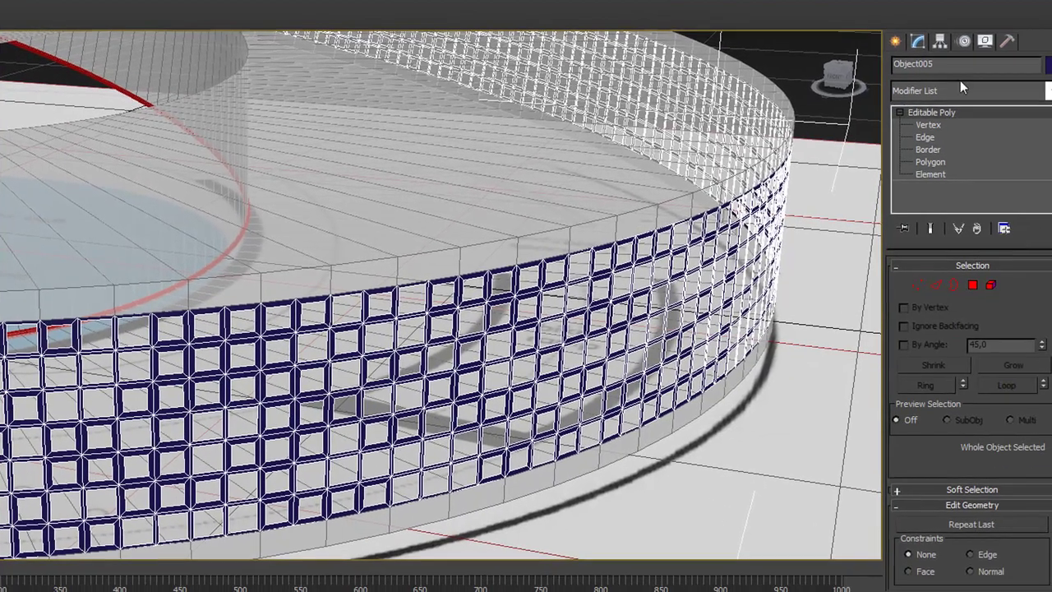
Attach the solid ring slab to the perforated ring's Editable Poly.
left_click_drag(1024, 323, 1026, 212)
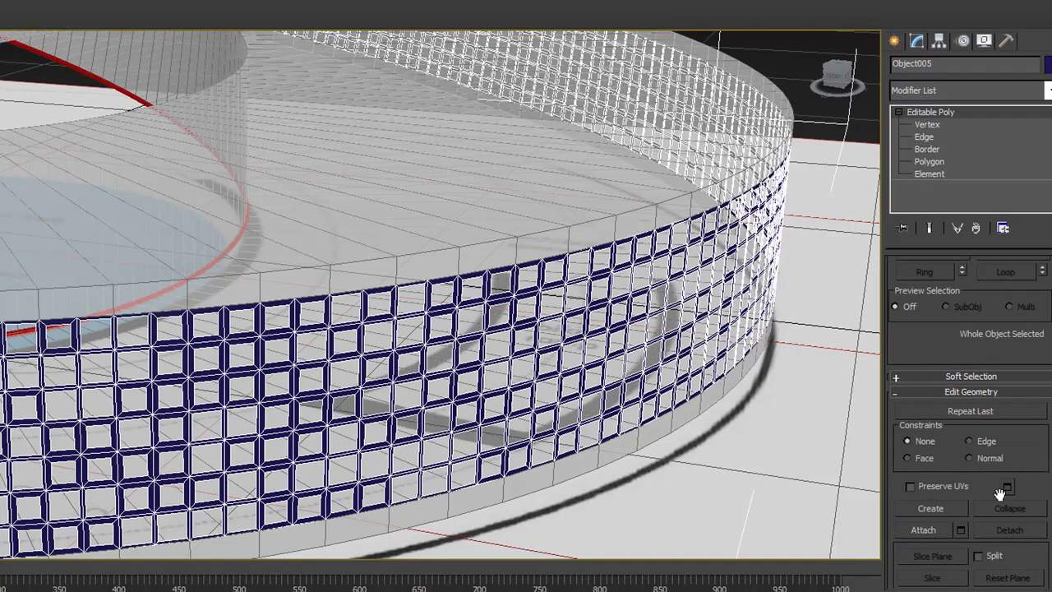
left_click(939, 526)
left_click(647, 215)
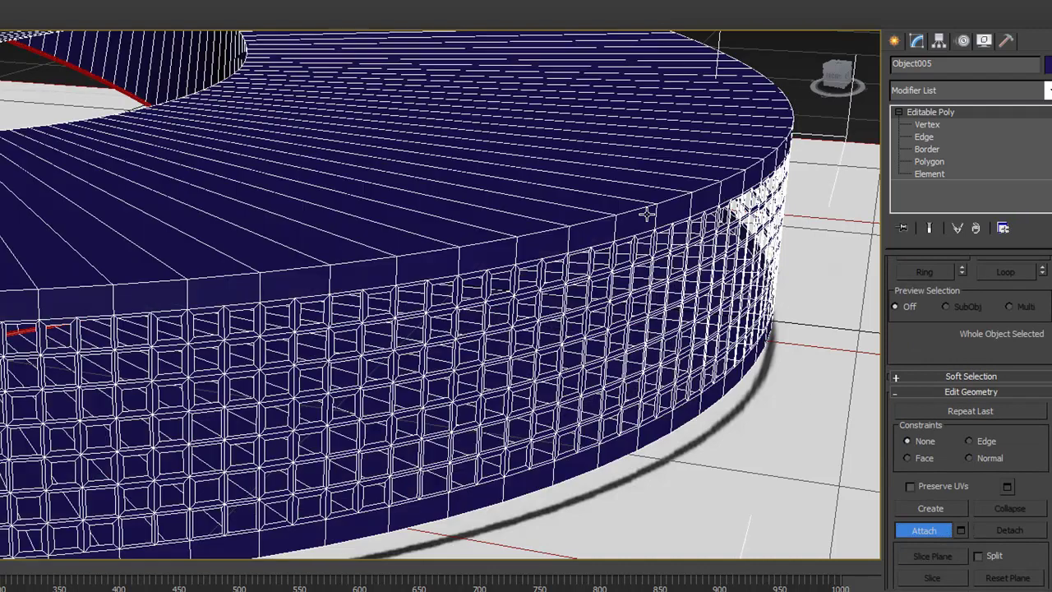
scroll(567, 325, "up", 2)
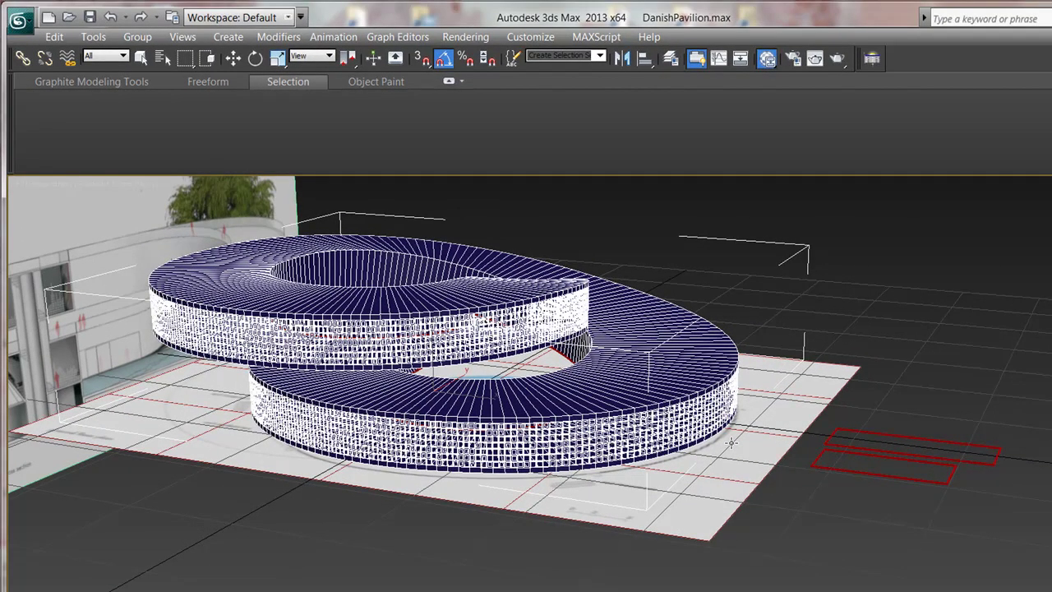
Orbit and zoom over both blue rings and the building wall, then bring up the Layer manager.
scroll(403, 500, "up", 5)
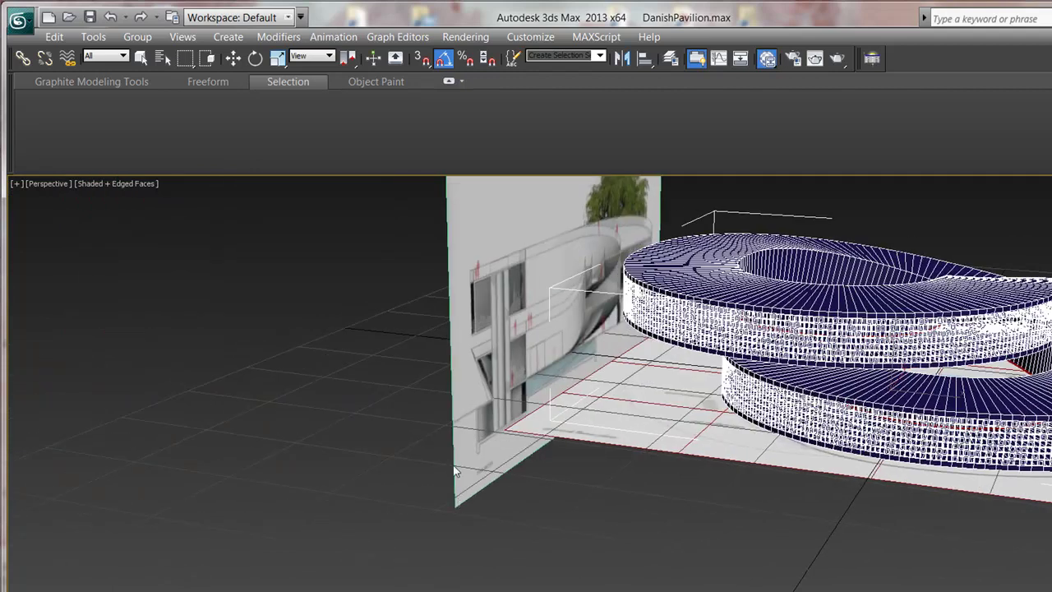
middle_click_drag(532, 287, 585, 237)
scroll(585, 237, "down", 2)
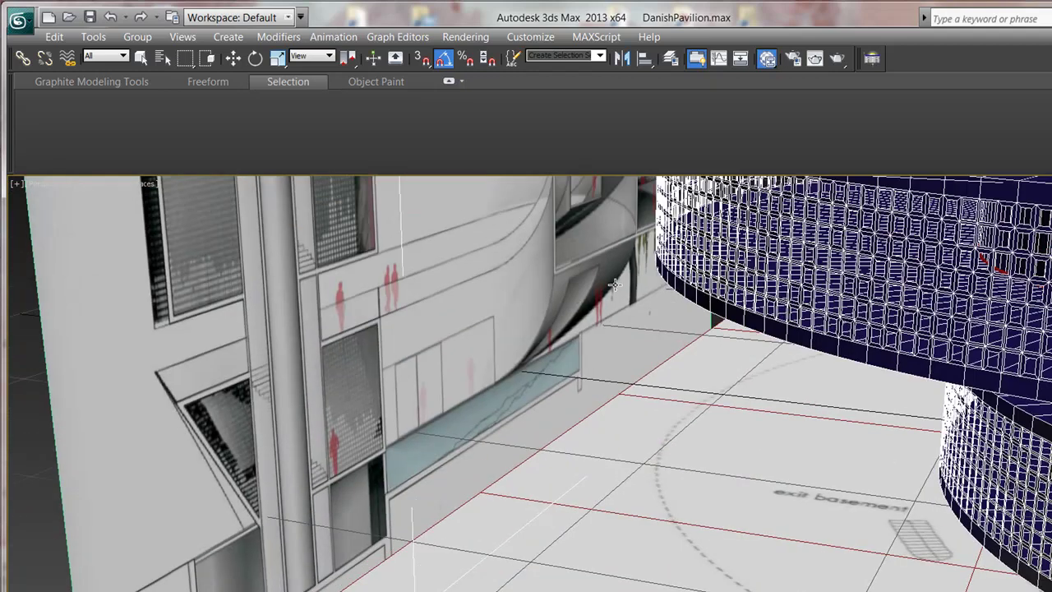
middle_click_drag(614, 285, 508, 356, "alt")
scroll(798, 441, "down", 4)
middle_click_drag(798, 441, 864, 446, "alt")
scroll(873, 446, "up", 6)
scroll(872, 446, "down", 5)
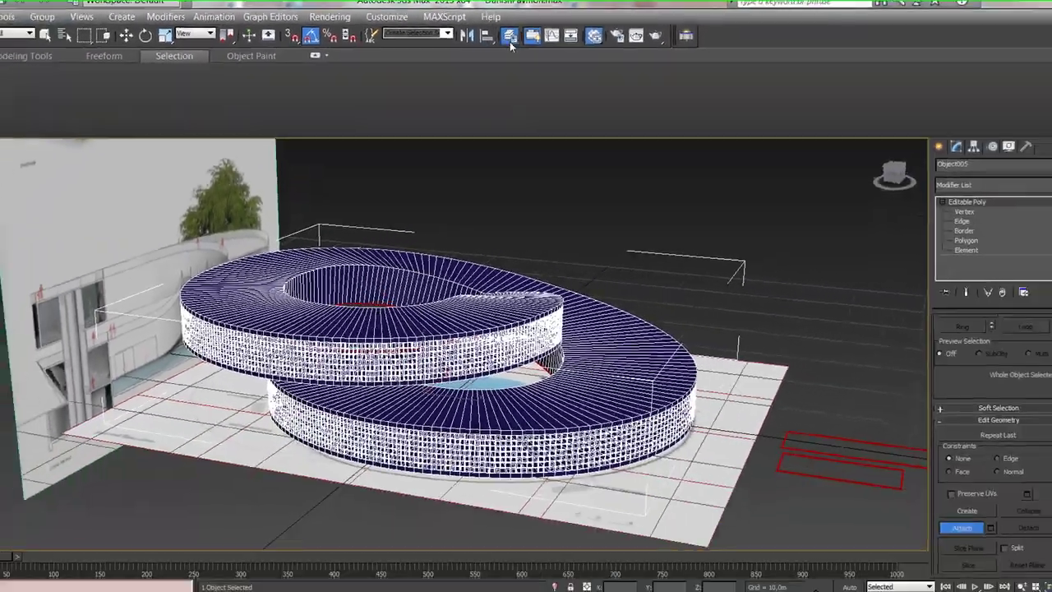
left_click(509, 41)
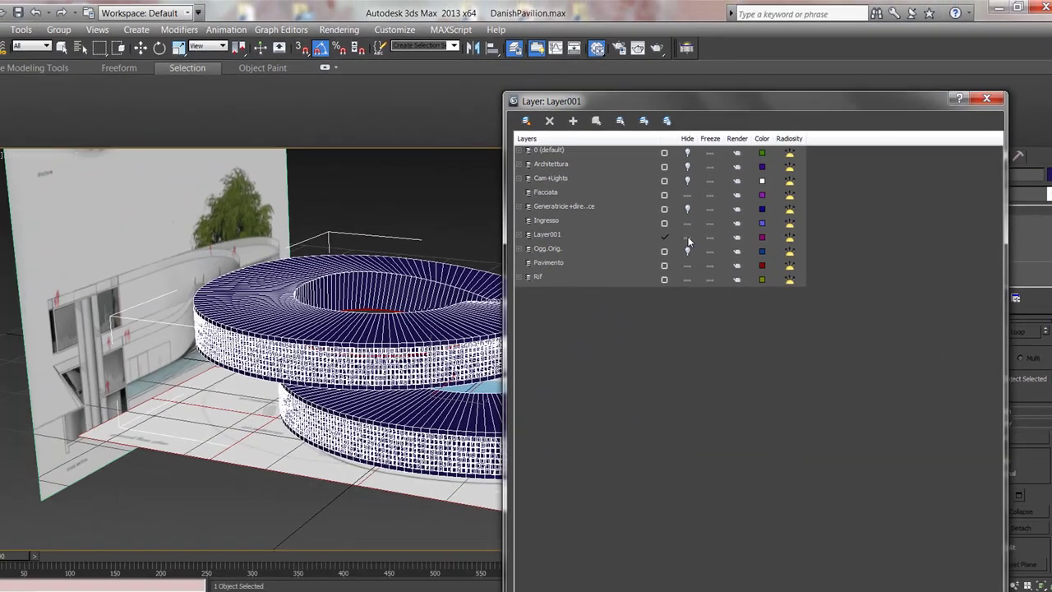
Hide Layer001, unhide the Architettura layer, and close the layer dialog.
left_click(701, 231)
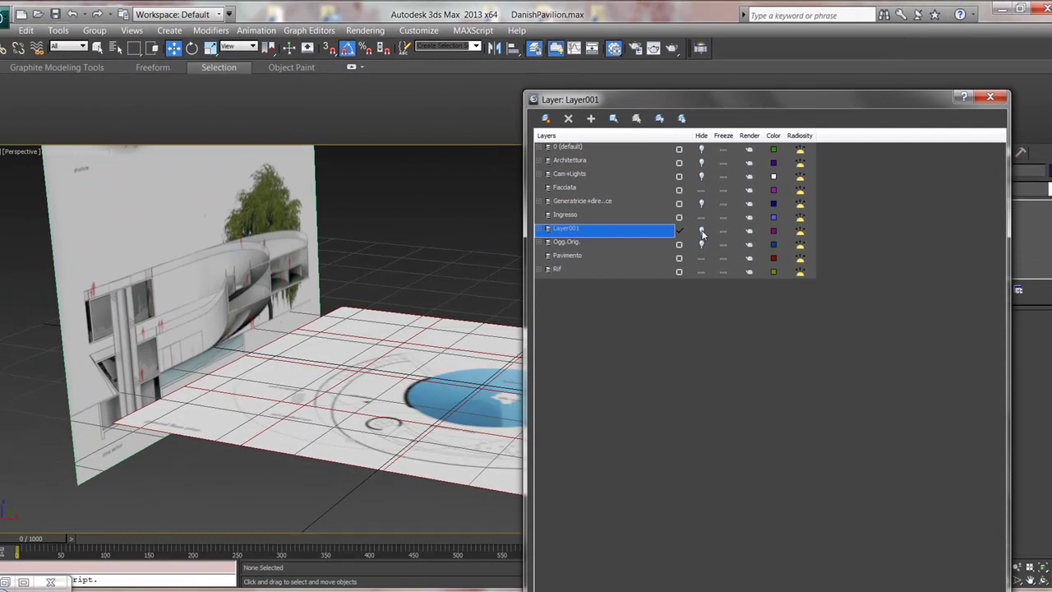
left_click(700, 162)
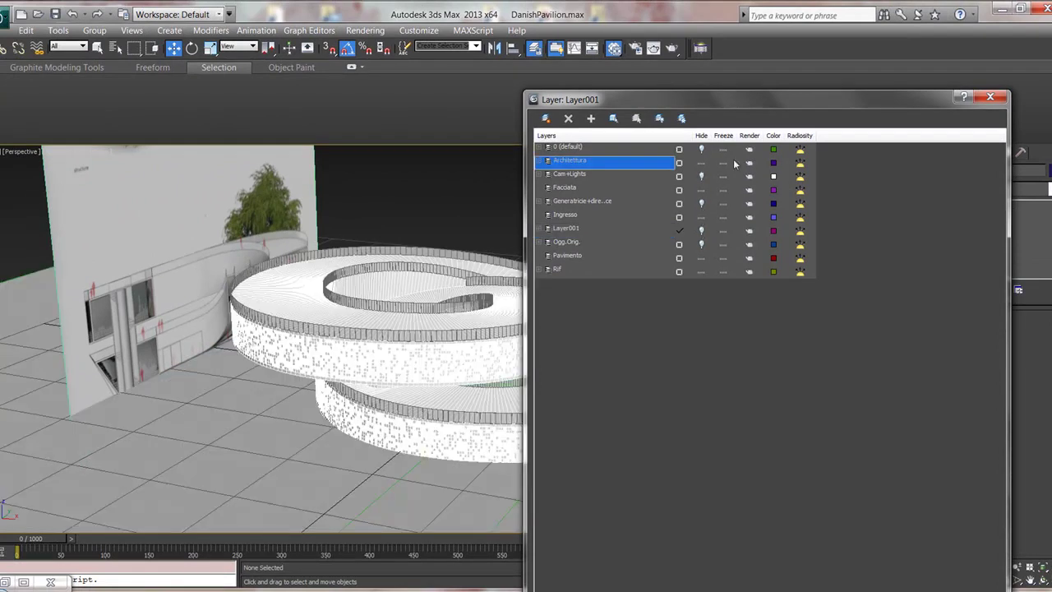
left_click(990, 100)
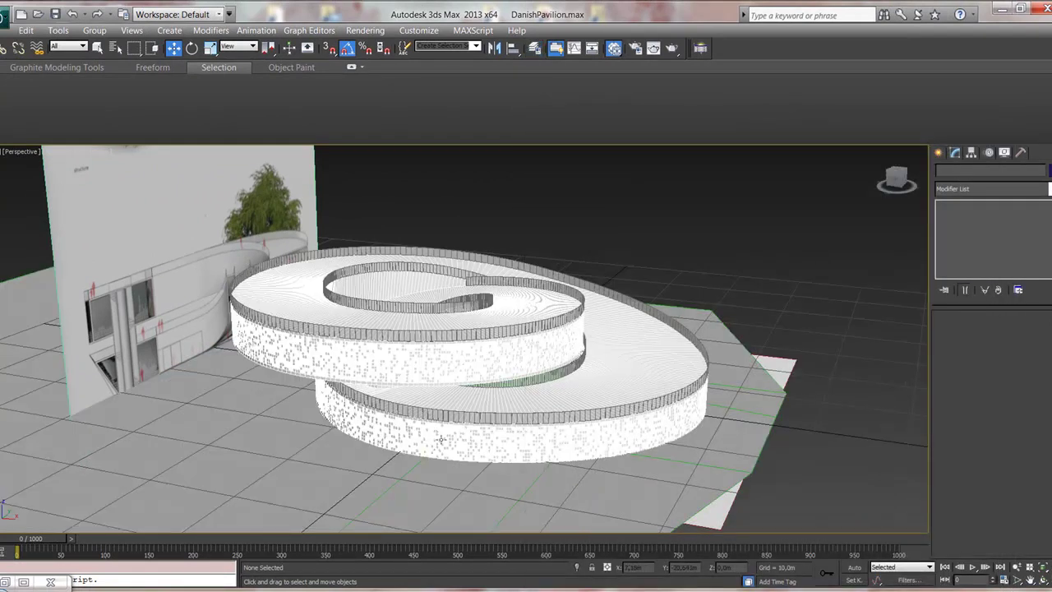
Select the spiral pavilion and orbit down close to its window wall and parapet.
left_click(417, 359)
scroll(416, 361, "up", 3)
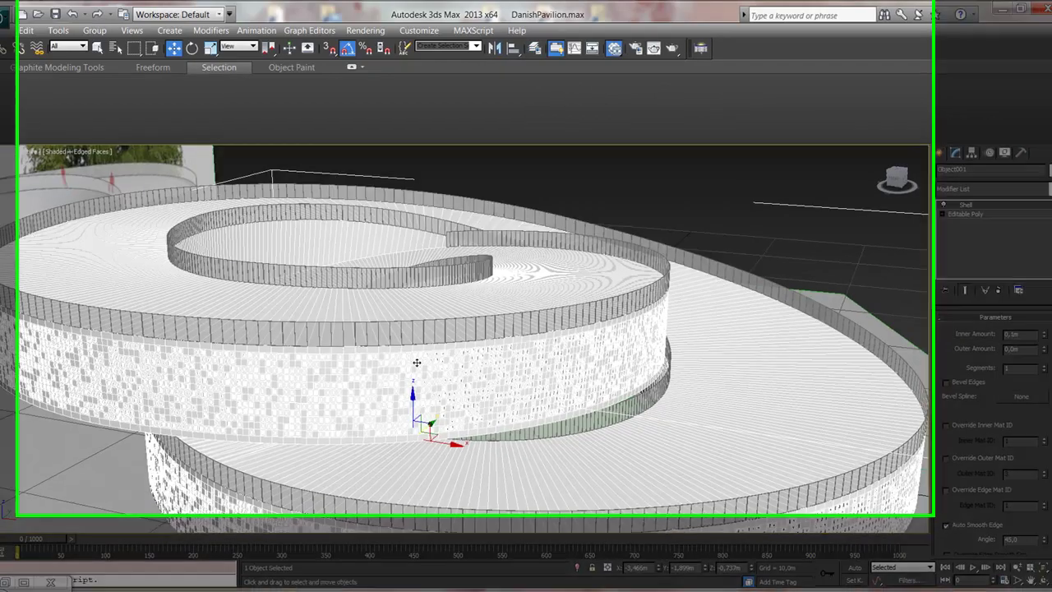
middle_click_drag(416, 361, 484, 393, "alt")
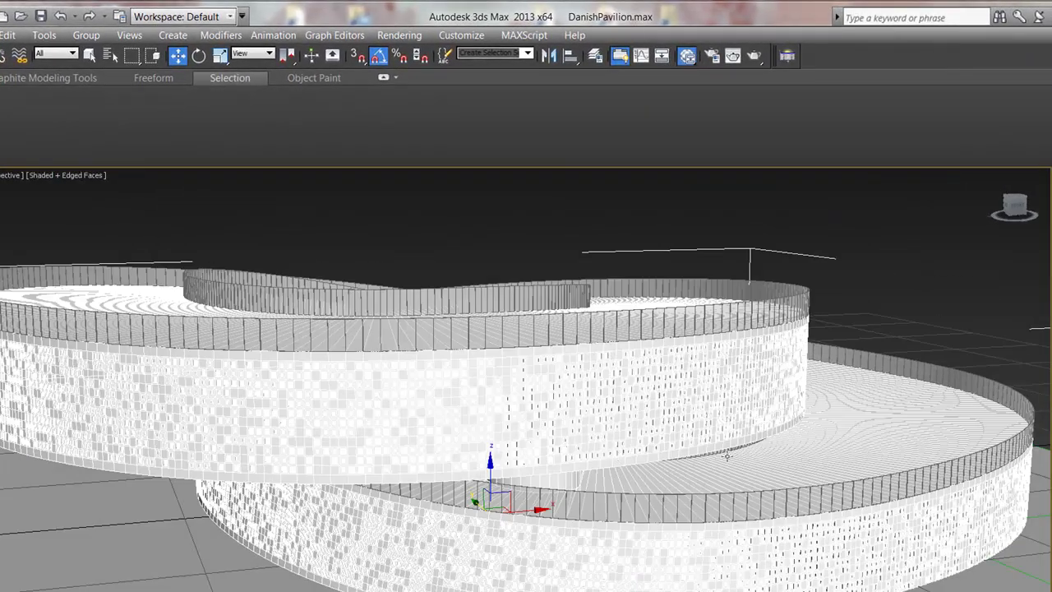
mouse_move(538, 454)
middle_mouse_down("alt")
mouse_move(666, 458)
mouse_move(821, 419)
middle_mouse_up("alt")
scroll(666, 457, "up", 3)
scroll(821, 419, "up", 3)
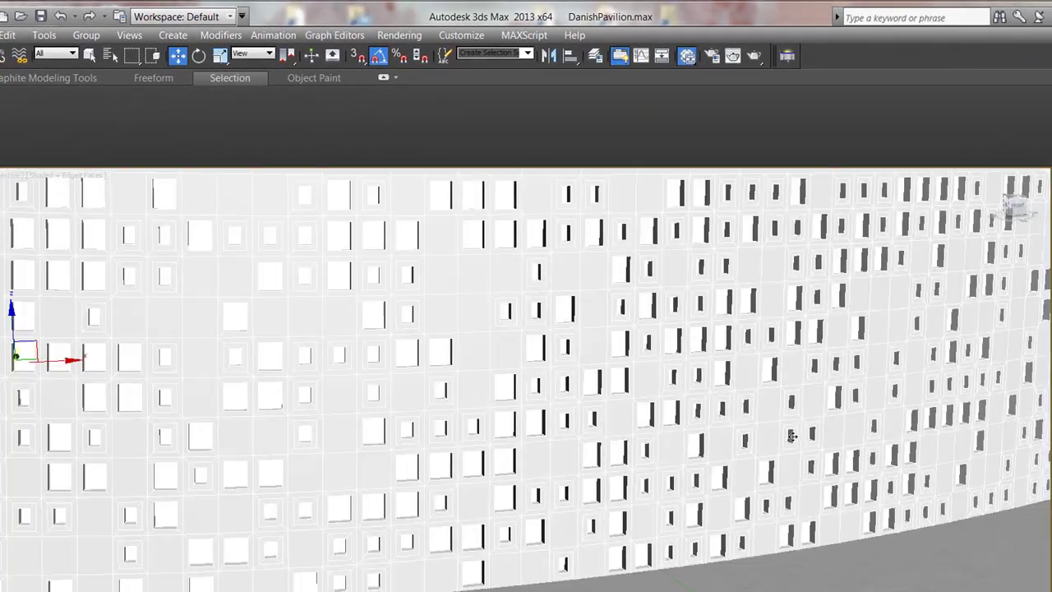
scroll(758, 373, "down", 1)
middle_click_drag(770, 375, 771, 385, "alt")
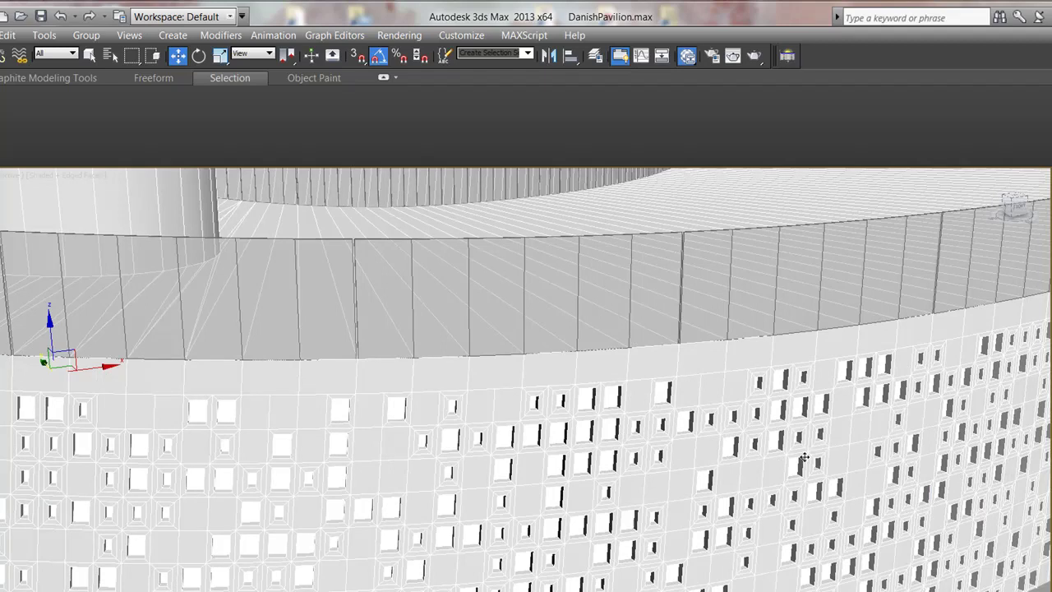
Zoom in on the perforated facade, then orbit to view the ring tops from a new angle.
scroll(758, 432, "up", 2)
scroll(744, 411, "up", 2)
scroll(748, 408, "up", 3)
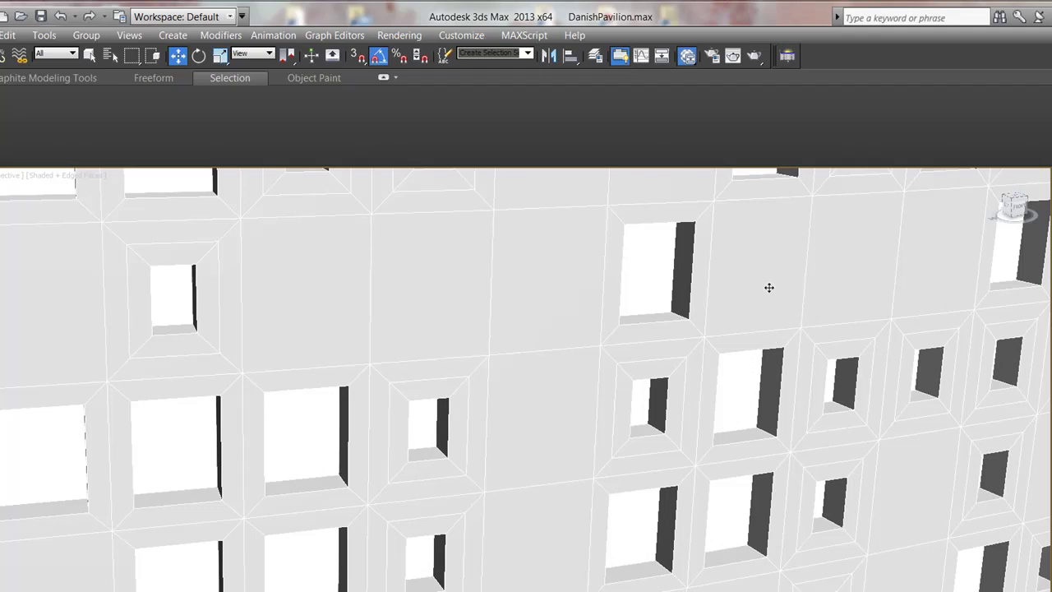
scroll(822, 388, "down", 1)
scroll(823, 396, "down", 3)
middle_click_drag(830, 397, 857, 440, "alt")
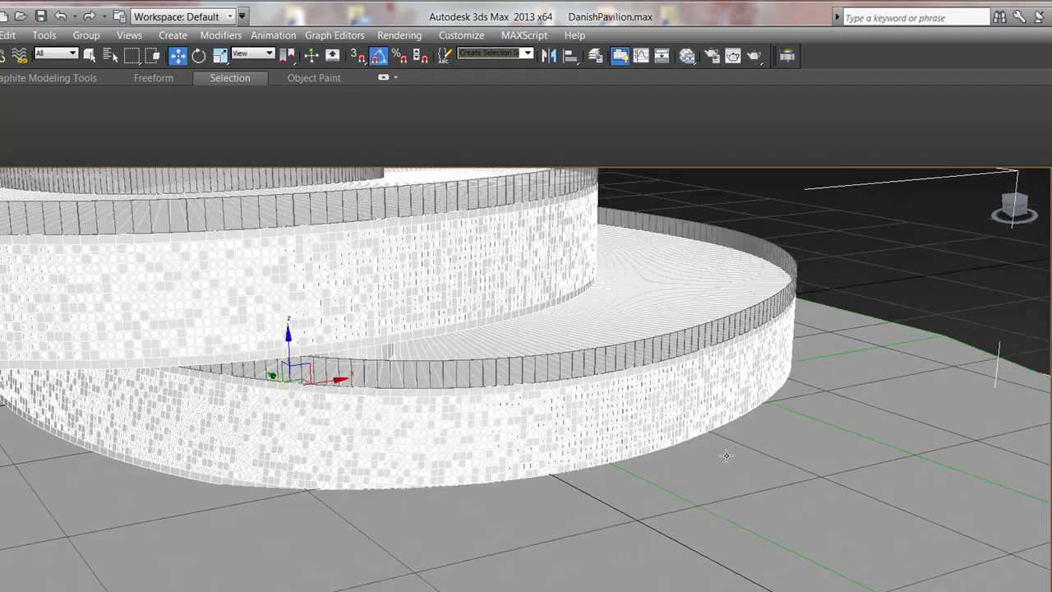
middle_click_drag(832, 332, 834, 349, "alt")
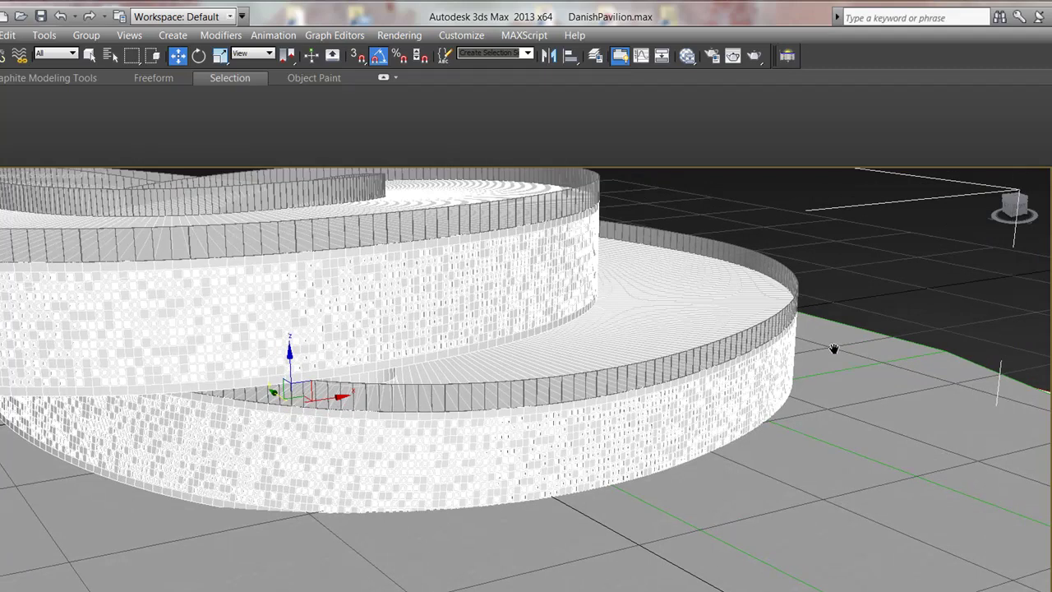
Open the Slate Material Editor and navigate the node view to the Map #11 VRayHDRI node.
left_click(686, 57)
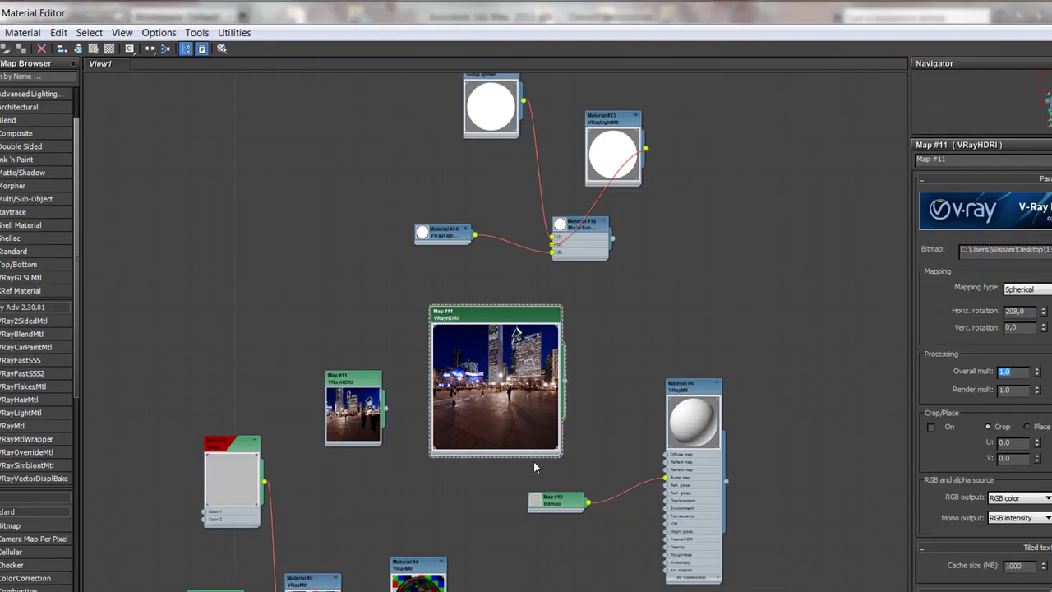
scroll(534, 466, "down", 2)
scroll(570, 452, "up", 2)
middle_click_drag(570, 453, 531, 513)
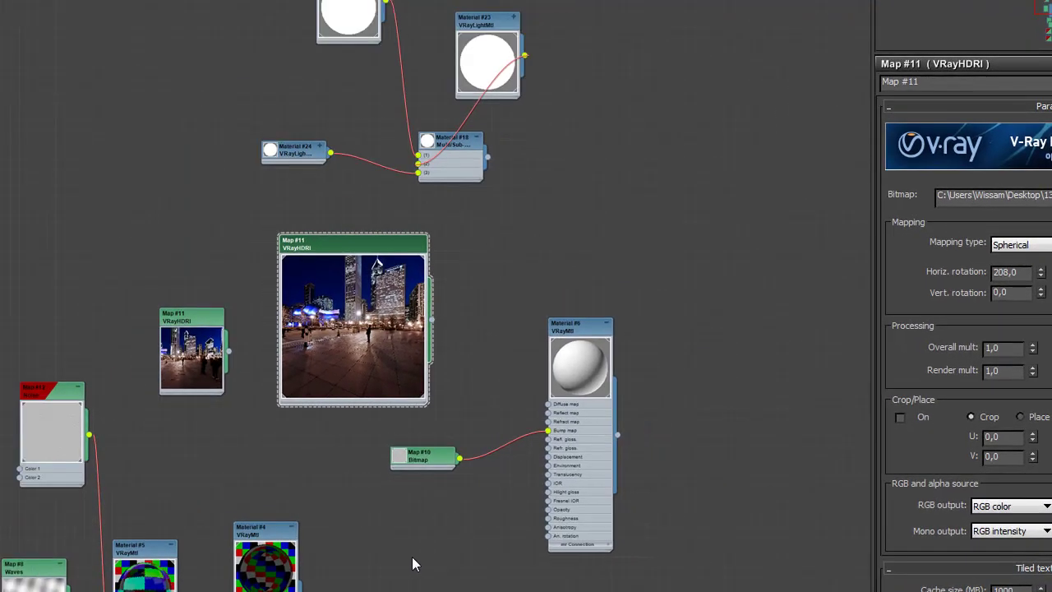
middle_click_drag(411, 556, 473, 453)
scroll(476, 460, "up", 1)
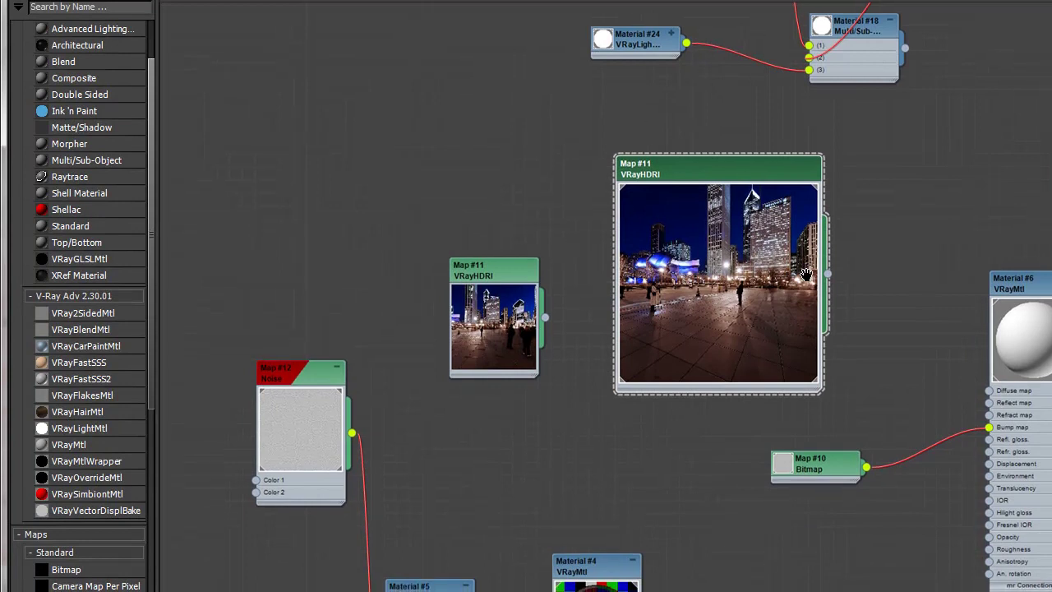
middle_click_drag(772, 536, 782, 317)
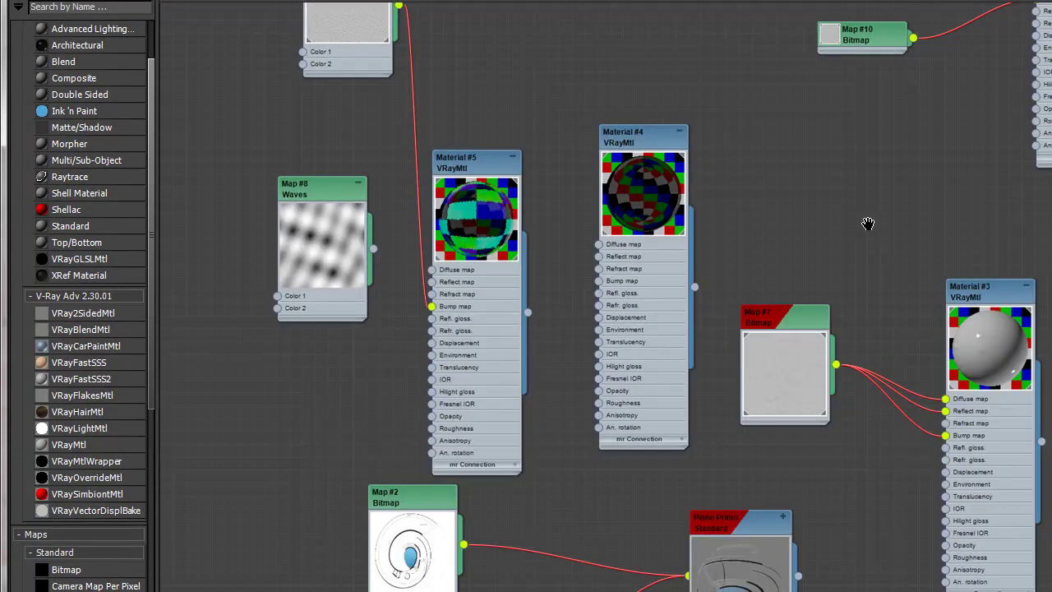
mouse_move(868, 222)
middle_mouse_down()
mouse_move(808, 233)
mouse_move(824, 398)
middle_mouse_up()
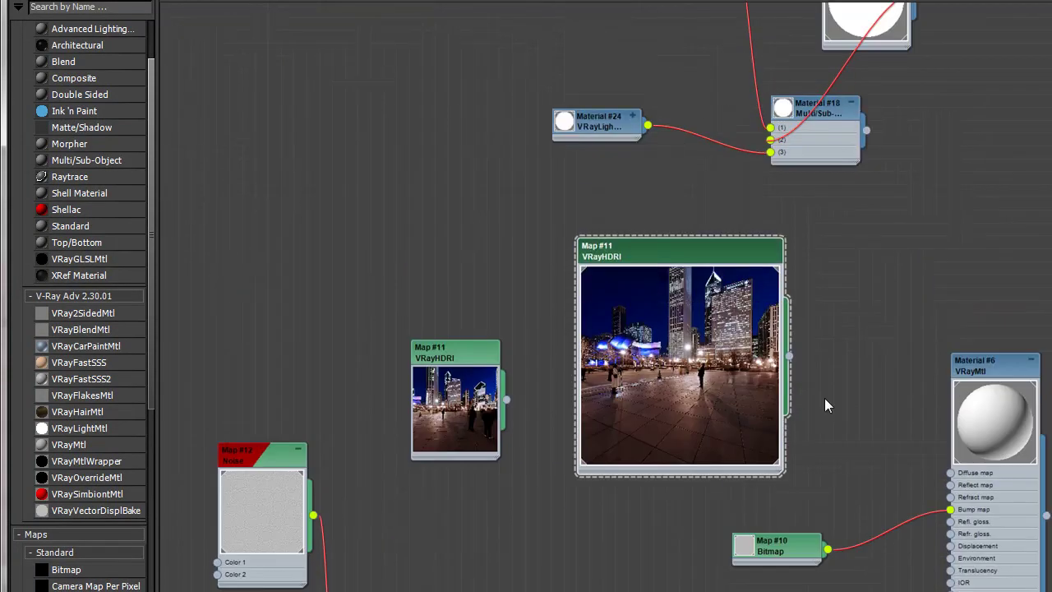
middle_click_drag(872, 302, 853, 350)
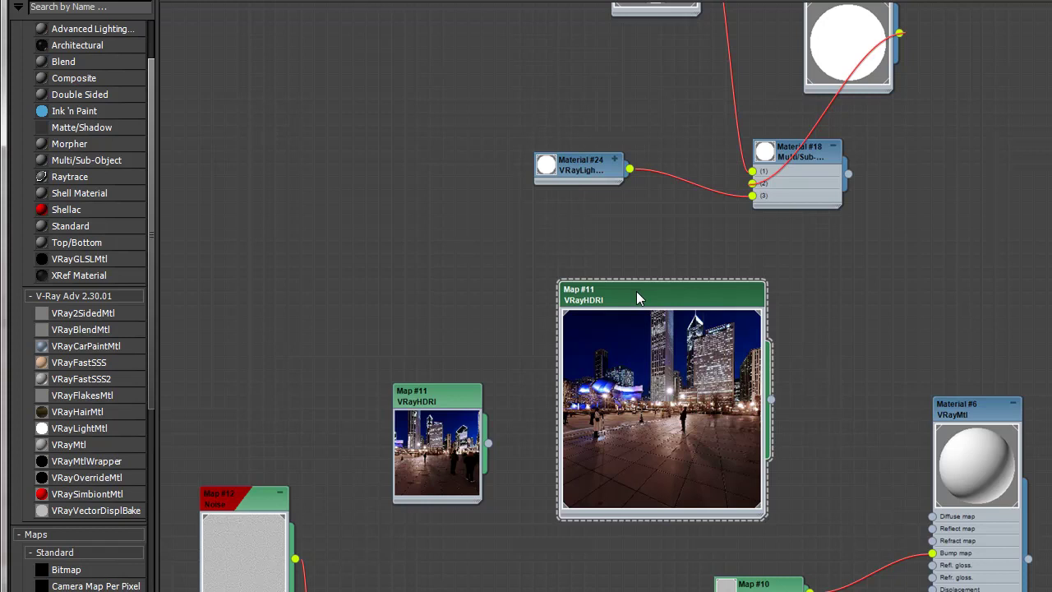
scroll(712, 354, "up", 3)
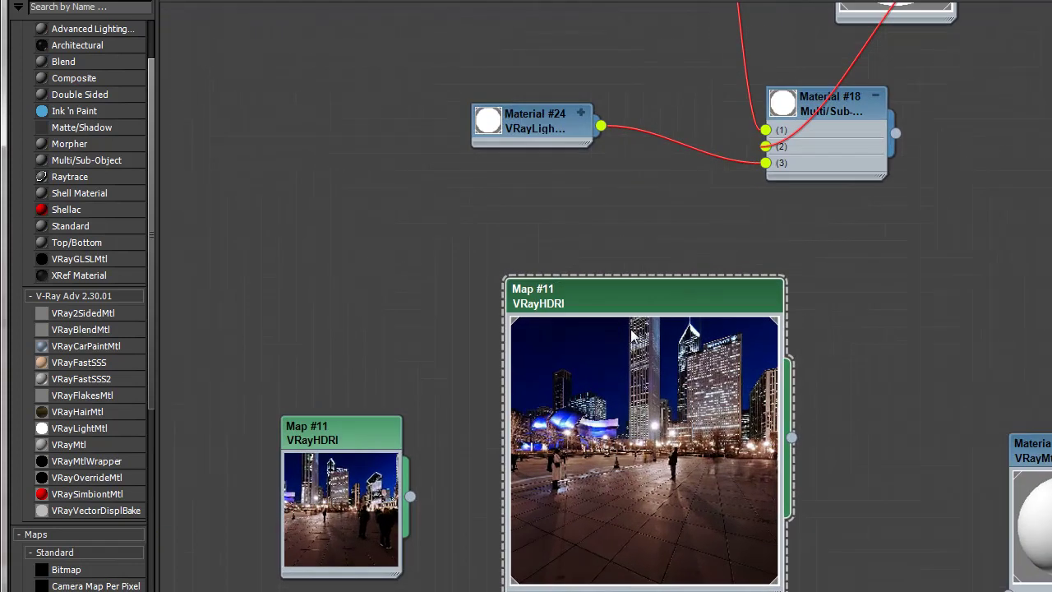
scroll(631, 332, "up", 1)
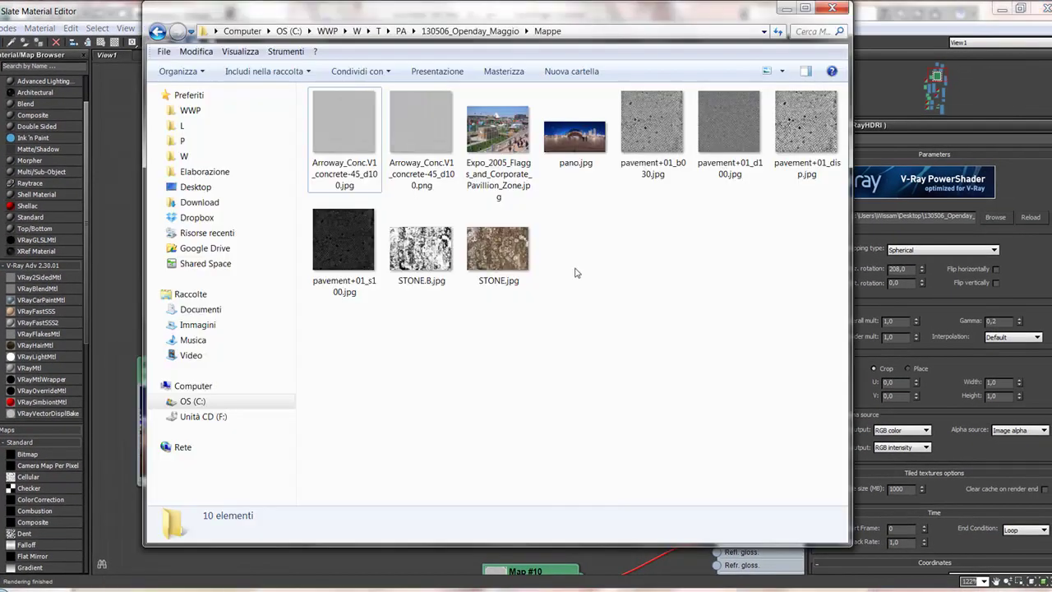
View pano.jpg, then close the photo preview and minimise the Mappe folder.
double_click(580, 137)
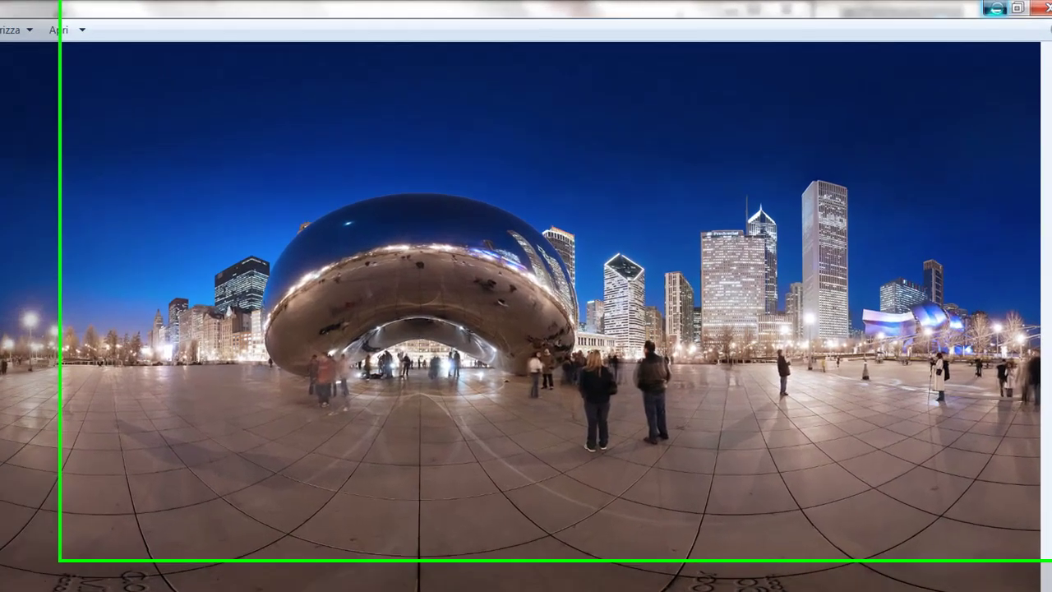
left_click(1041, 7)
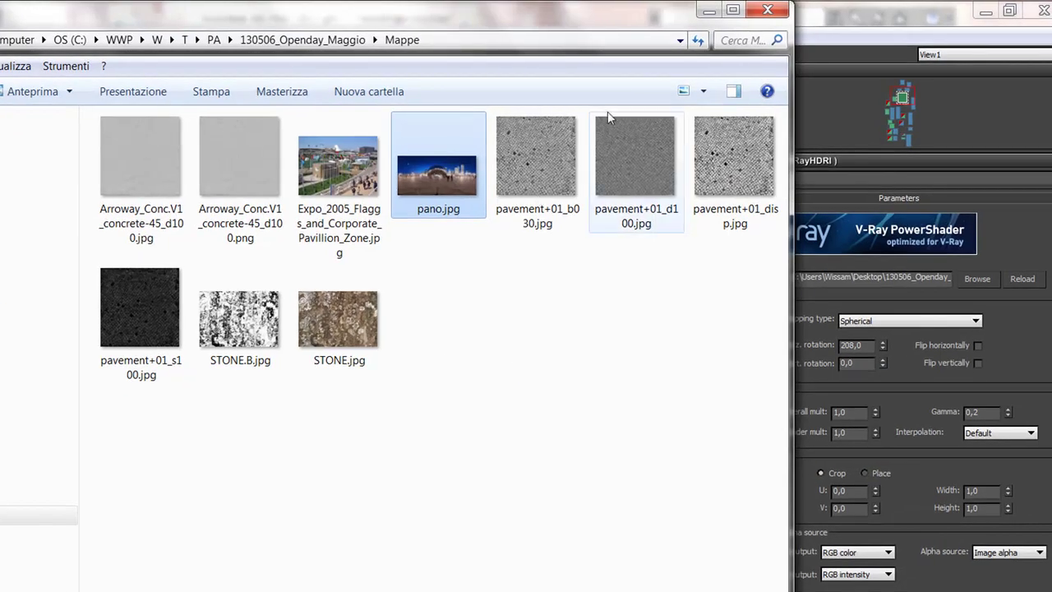
left_click(708, 10)
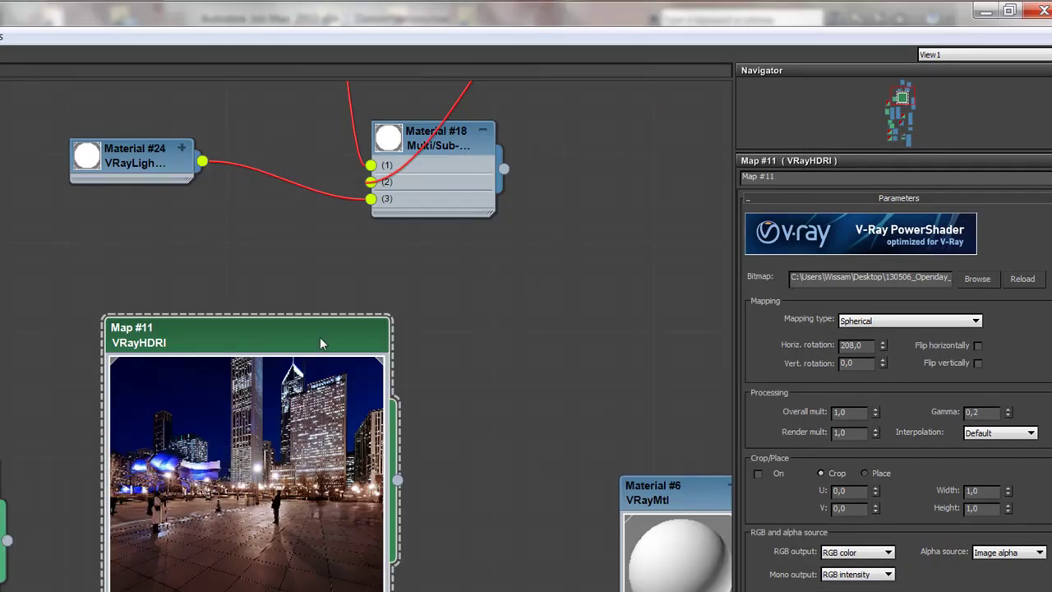
Nudge the VRayHDRI Horiz. rotation down and back up, settling at 209.
left_click(882, 347)
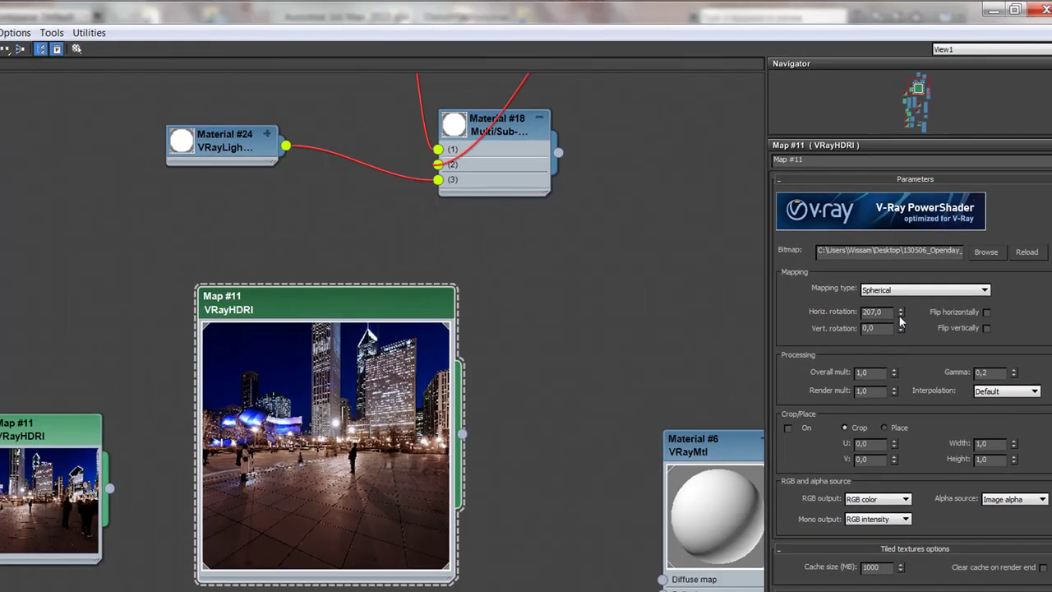
left_click(901, 315)
left_click(901, 316)
left_click(901, 316)
left_click(921, 268)
left_click(922, 268)
left_click(922, 269)
left_click(922, 266)
left_click(922, 266)
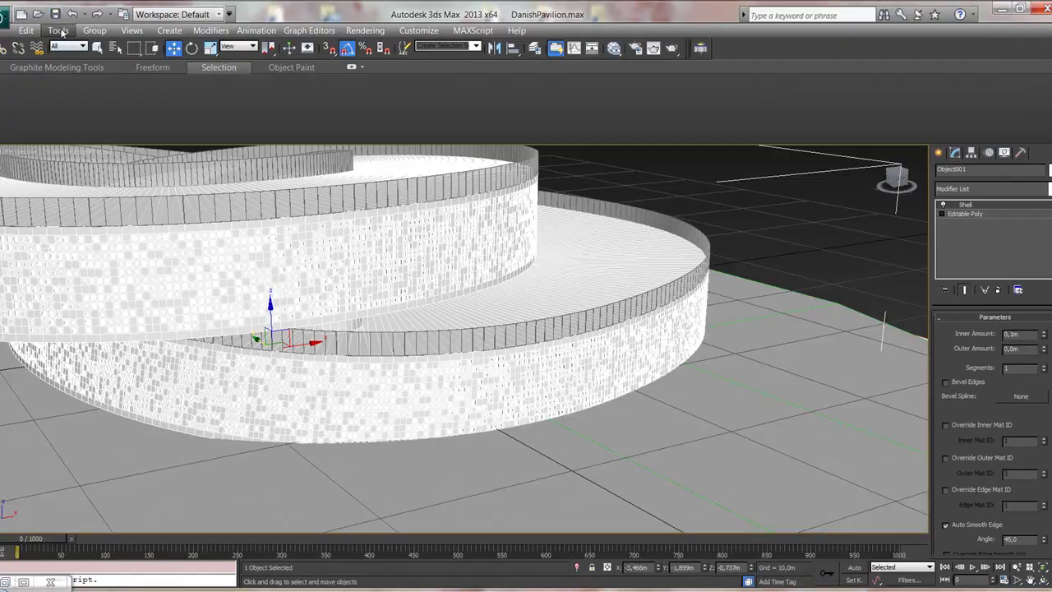
Show the night-city environment map as the viewport background, then orbit and widen the field of view.
left_click(59, 30)
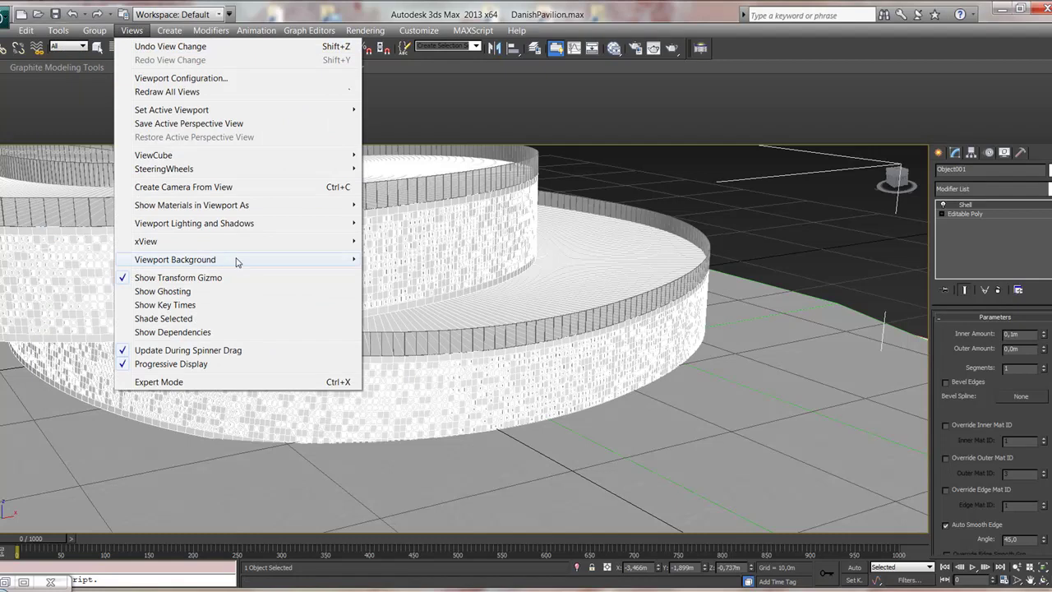
mouse_move(175, 259)
left_click(413, 293)
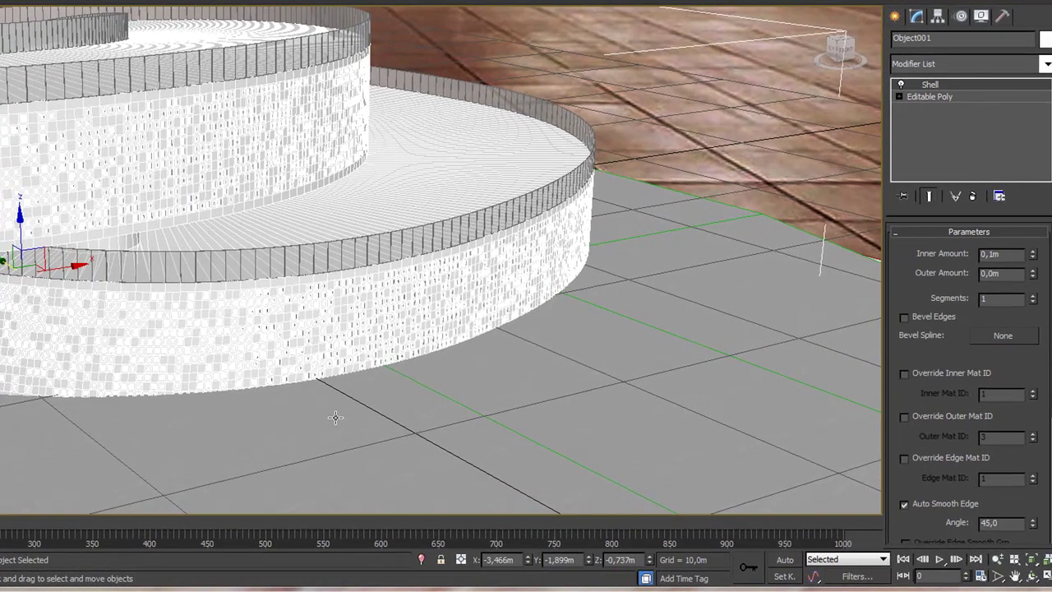
mouse_move(335, 417)
middle_mouse_down("alt")
mouse_move(347, 399)
mouse_move(386, 416)
mouse_move(413, 403)
mouse_move(83, 366)
mouse_move(429, 395)
mouse_move(443, 161)
mouse_move(91, 385)
mouse_move(410, 387)
middle_mouse_up("alt")
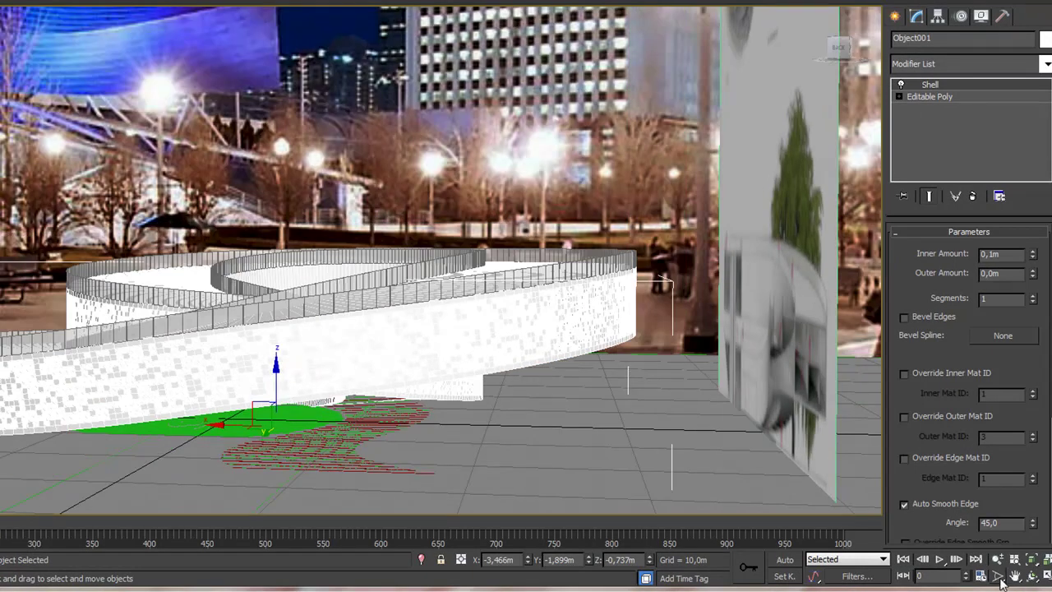
left_click(997, 575)
mouse_move(460, 443)
left_mouse_down()
mouse_move(451, 400)
mouse_move(411, 343)
mouse_move(403, 385)
left_mouse_up()
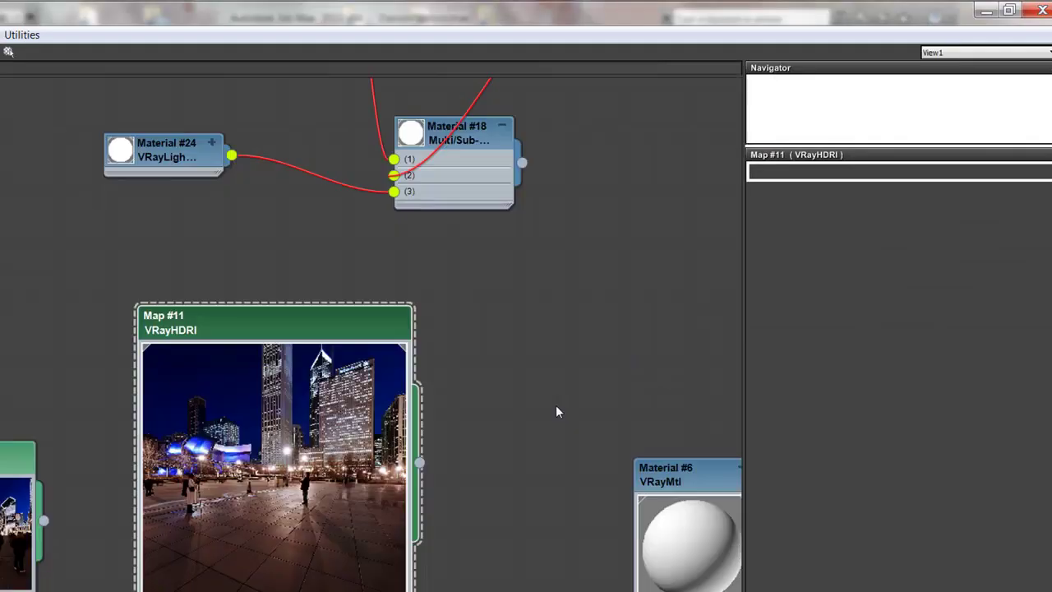
Pan the Slate Material Editor canvas to reveal more material nodes.
middle_click_drag(520, 293, 497, 483)
scroll(498, 483, "down", 2)
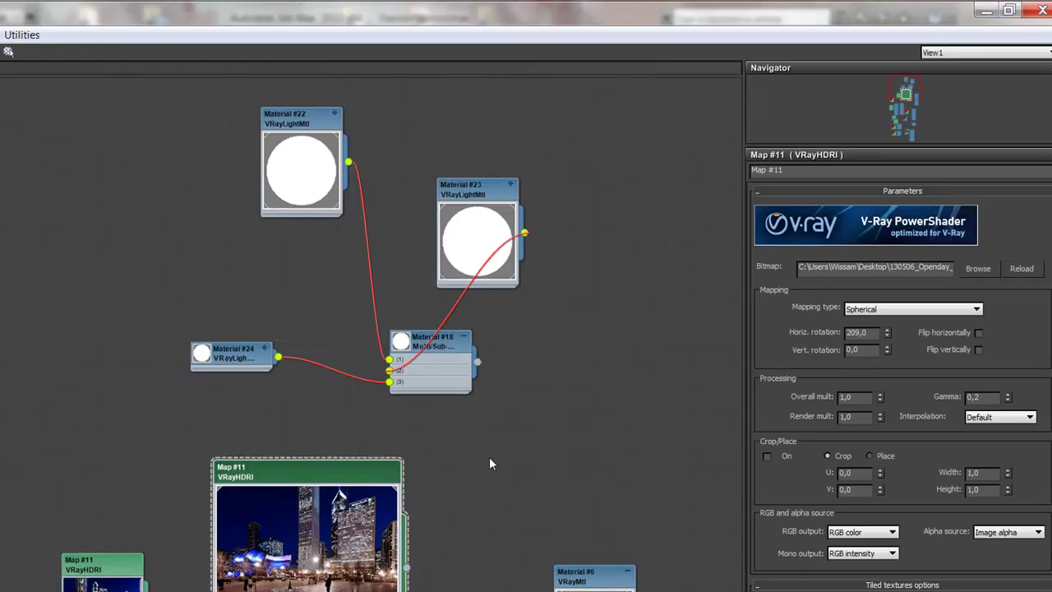
scroll(493, 463, "down", 2)
middle_click_drag(516, 422, 519, 329)
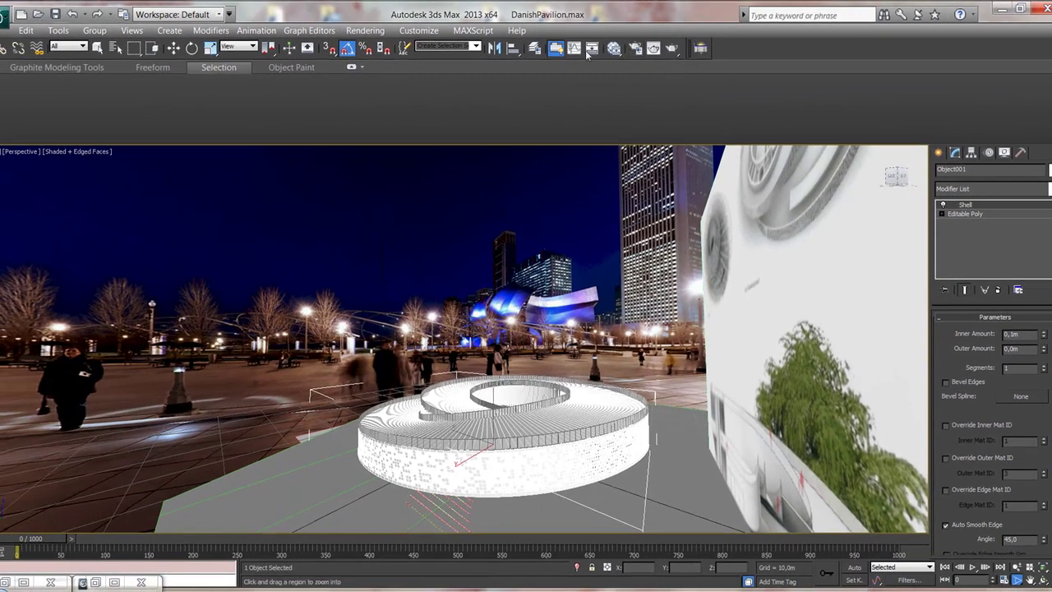
Hide the Rif reference-image layer in the Layer Manager, then orbit around the rings.
left_click(535, 48)
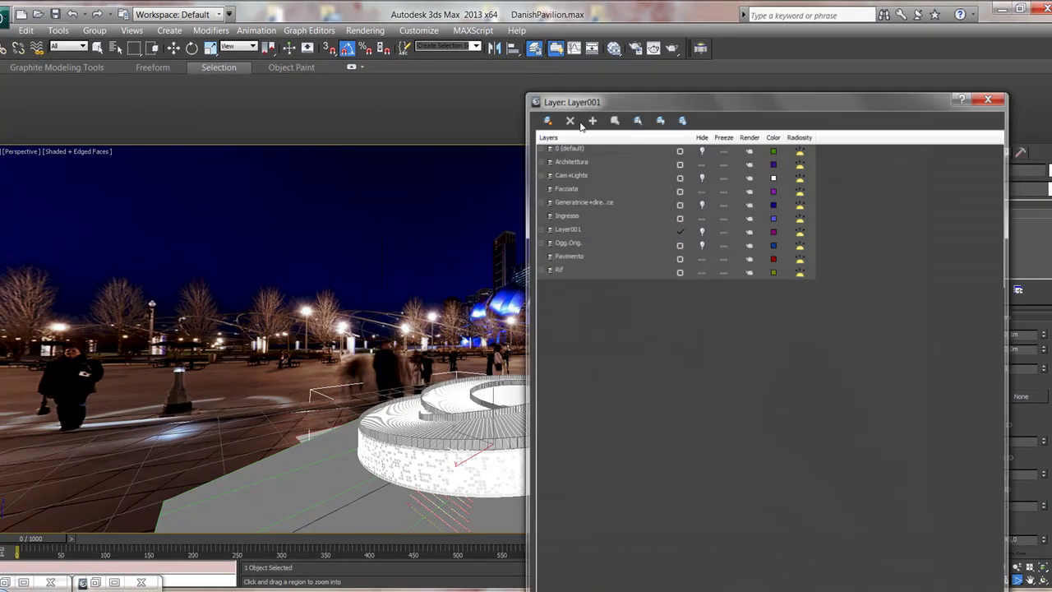
left_click(664, 274)
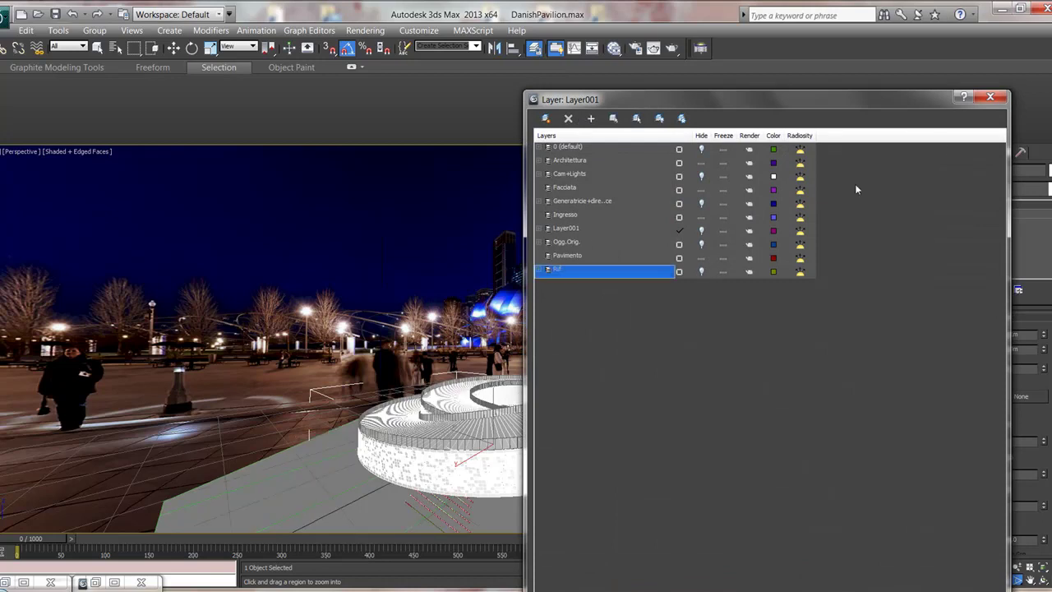
left_click(990, 97)
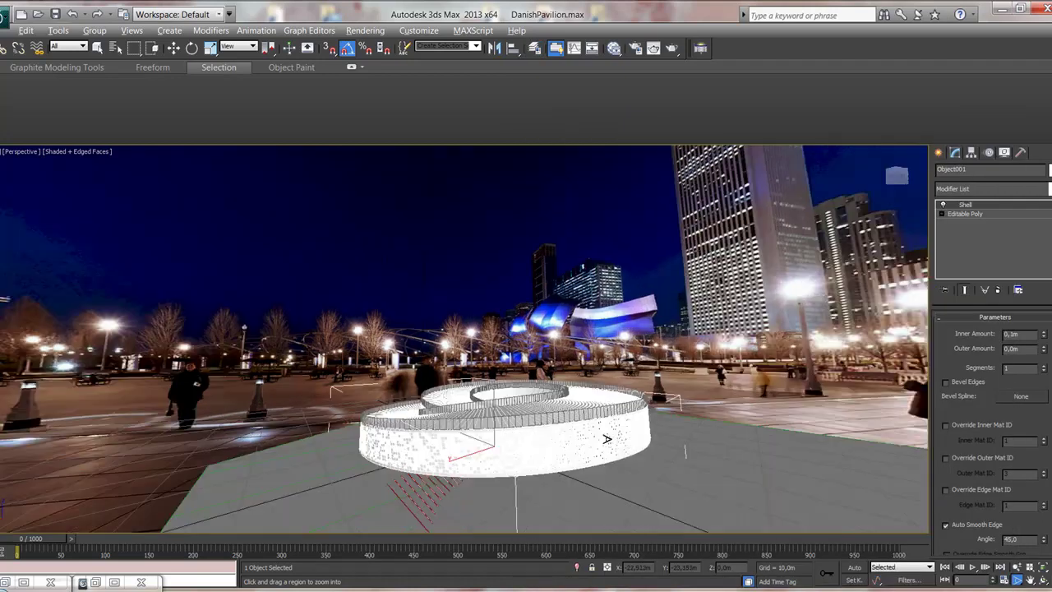
middle_click_drag(606, 439, 552, 436, "alt")
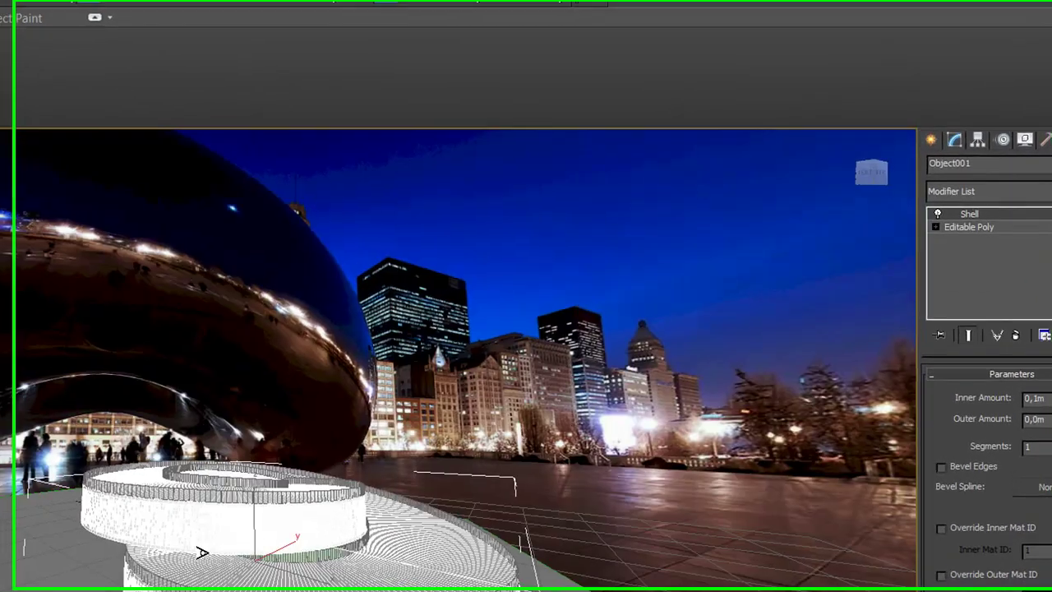
Orbit and zoom down under the rings to look up at them, with city buildings and park behind.
mouse_move(373, 551)
middle_mouse_down("alt")
mouse_move(416, 441)
mouse_move(885, 465)
middle_mouse_up("alt")
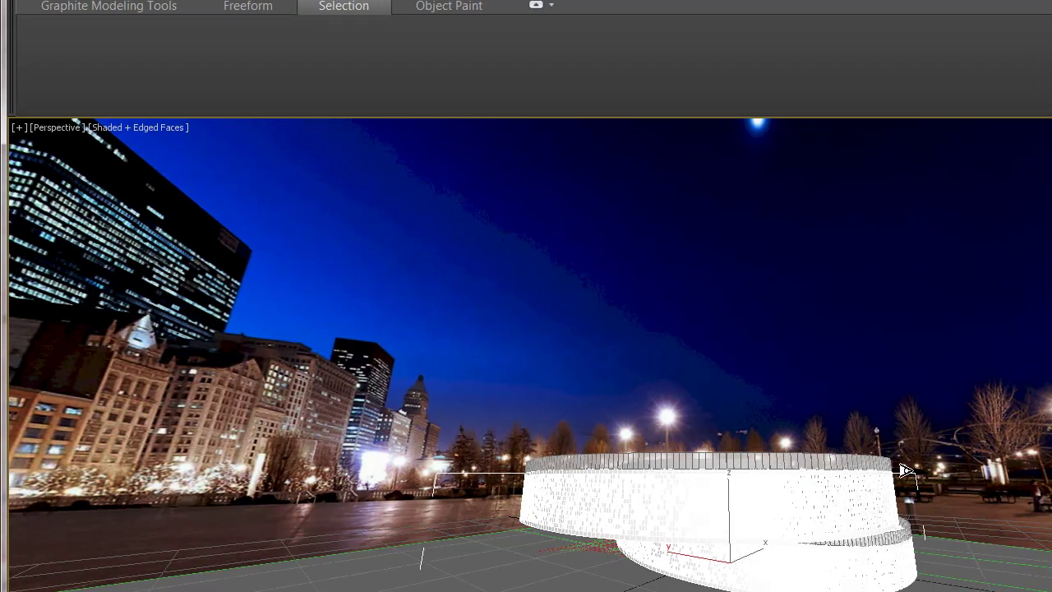
middle_click_drag(814, 563, 793, 516, "alt")
scroll(793, 516, "up", 3)
scroll(793, 516, "up", 1)
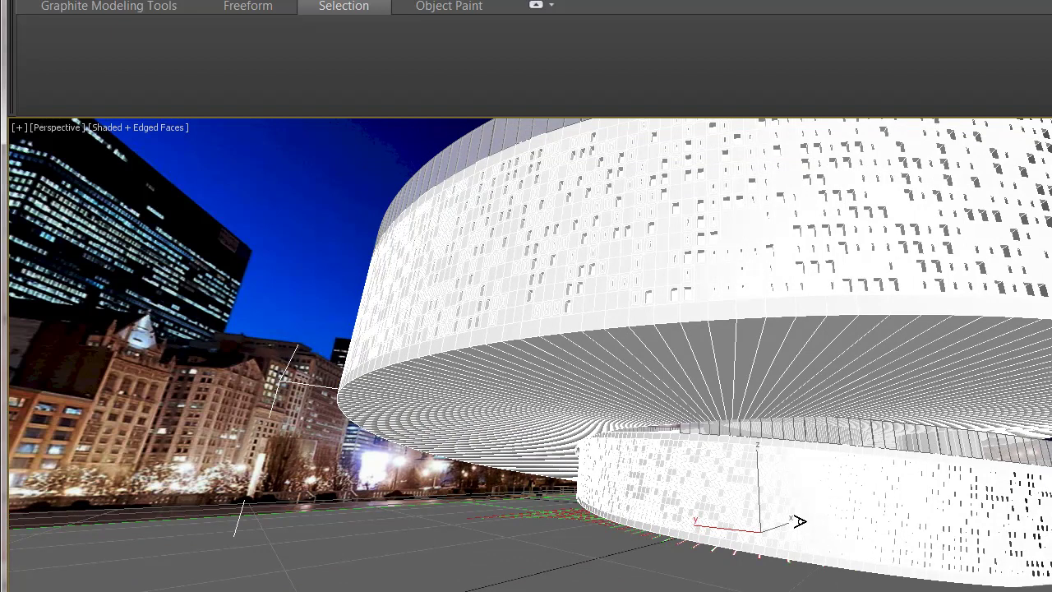
mouse_move(763, 510)
middle_mouse_down("alt")
mouse_move(923, 514)
mouse_move(887, 507)
middle_mouse_up("alt")
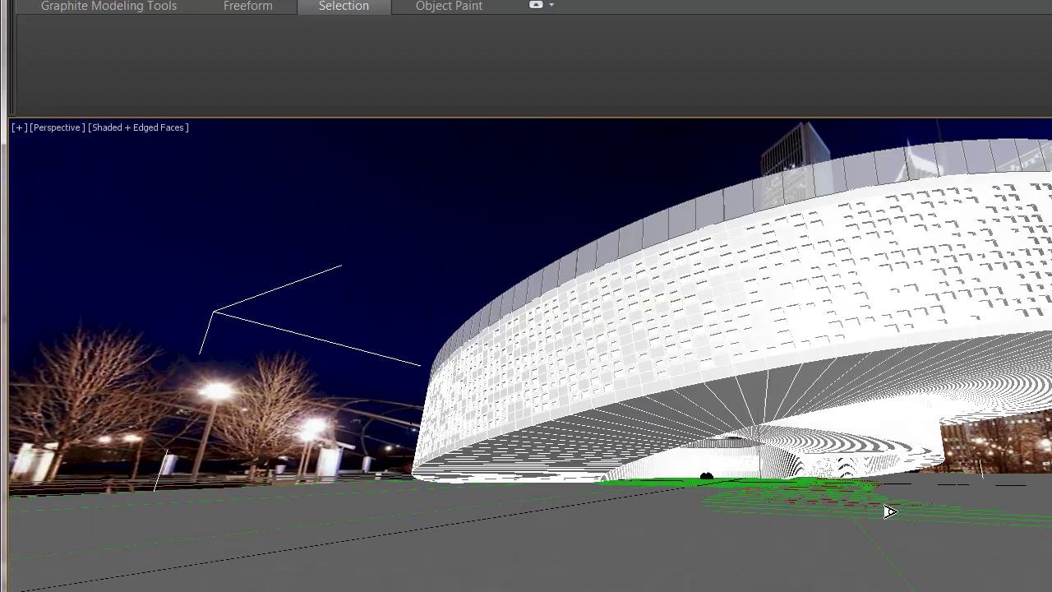
scroll(888, 506, "up", 3)
scroll(893, 512, "up", 3)
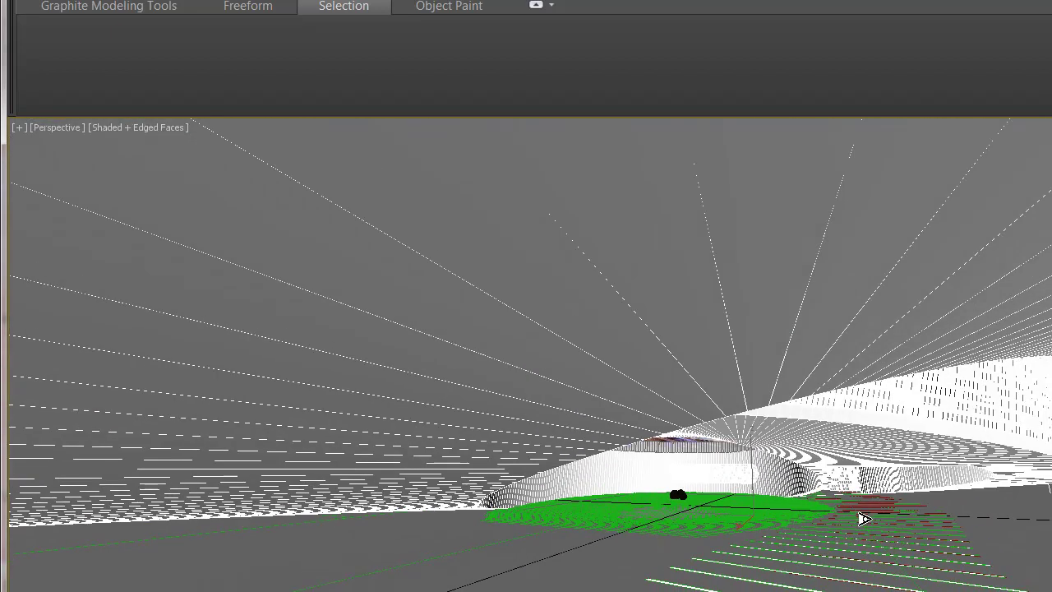
View the scene through VRayPhysicalCamera008 with plain shading and the ring object deselected.
key("c")
double_click(760, 263)
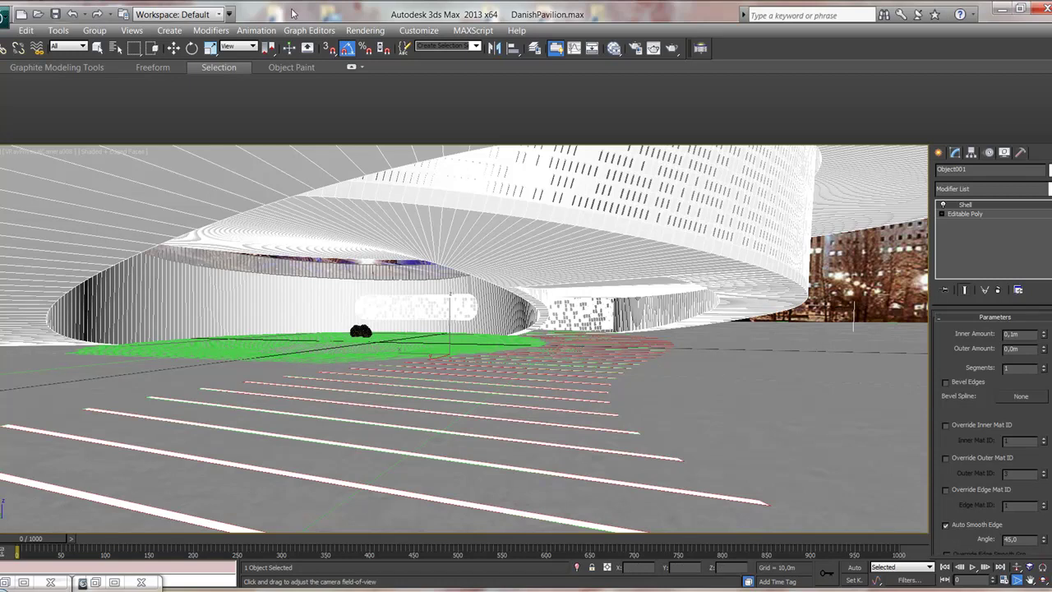
key("F4")
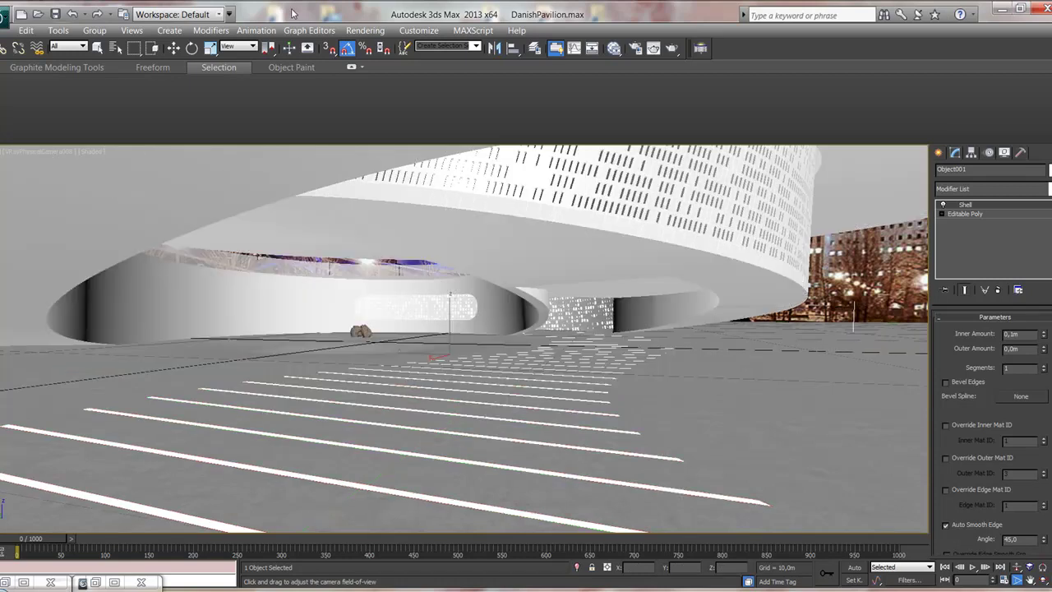
key("F4")
key("F4")
key("F4")
key("F4")
key("w")
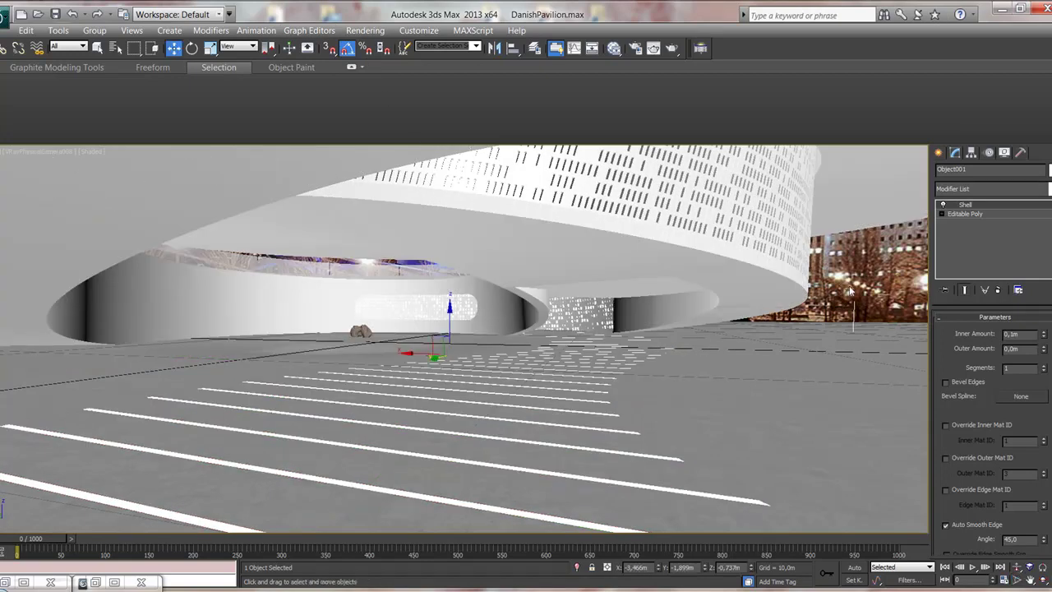
left_click(848, 273)
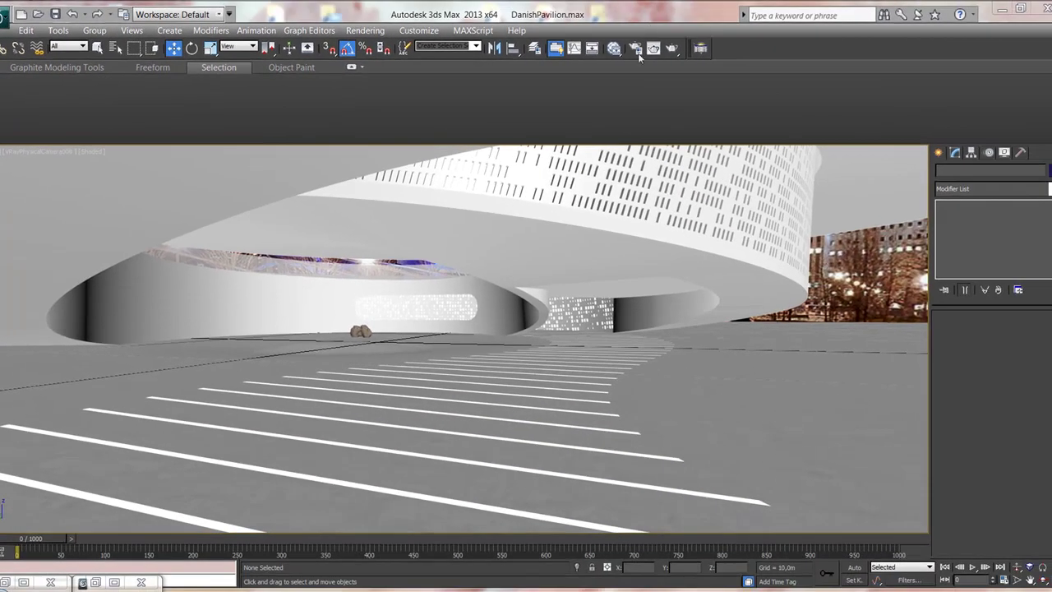
Open the Rendered Frame Window and launch a new V-Ray render from VRayPhysicalCamera008.
left_click(636, 50)
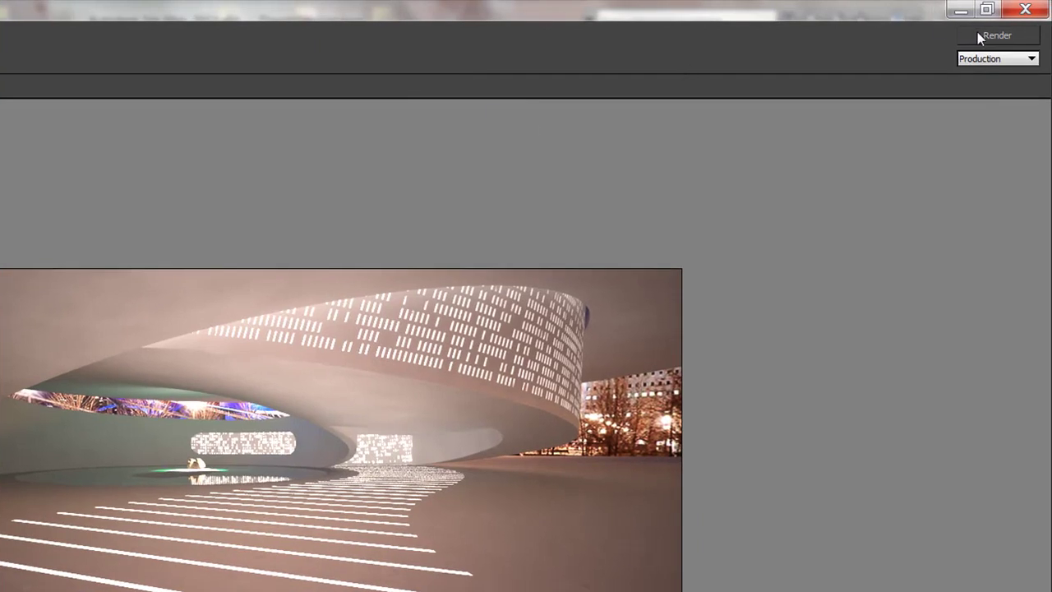
left_click(979, 33)
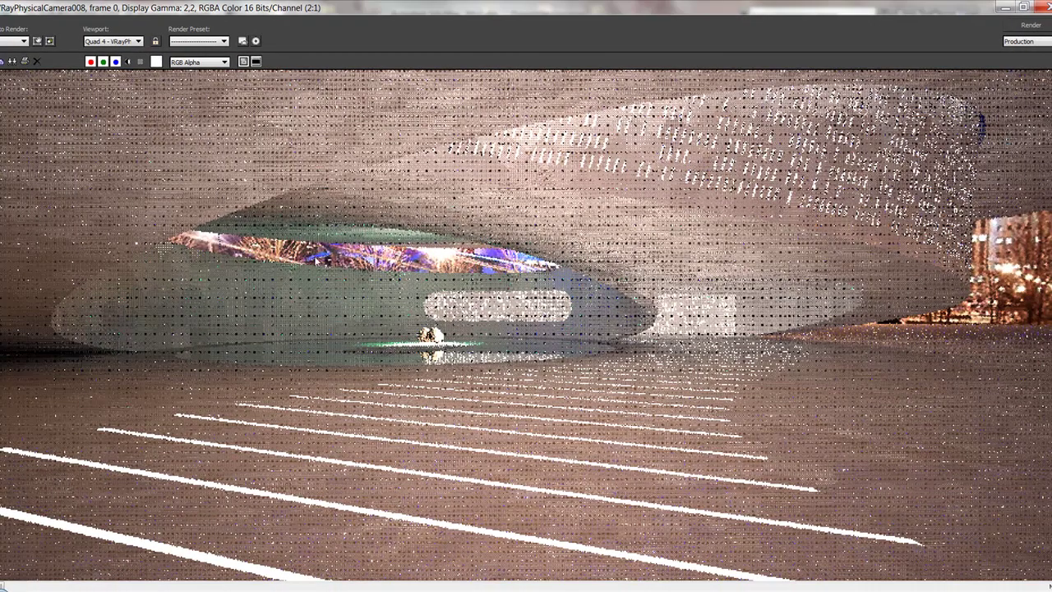
Zoom the V-Ray frame buffer to 1:1 while the pavilion render progresses.
scroll(378, 320, "down", 2)
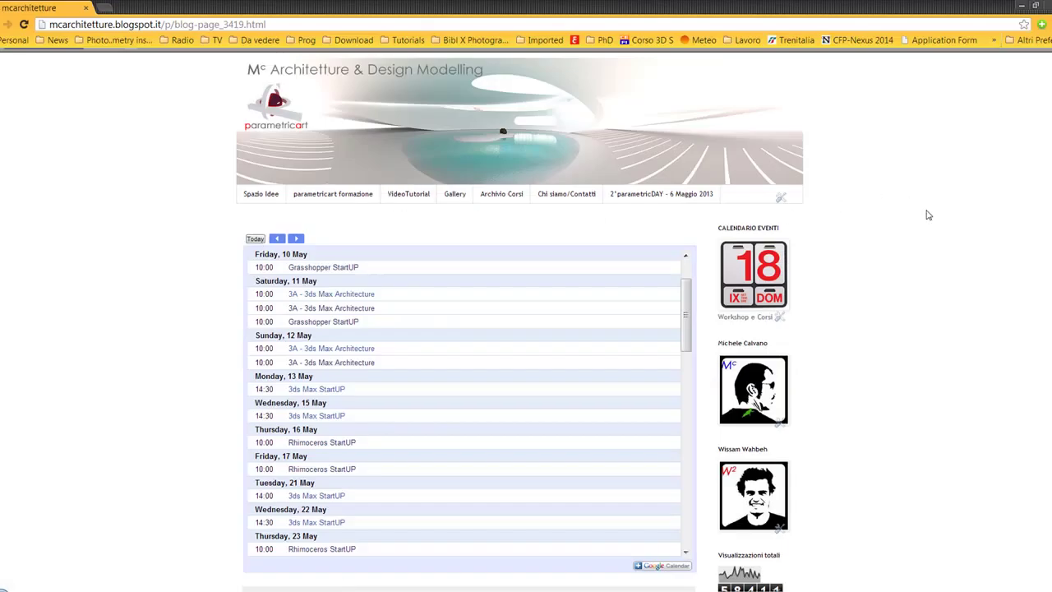
Visit the blog's Spazio Idee section and return to the course calendar page.
scroll(927, 215, "down", 1)
scroll(848, 221, "up", 1)
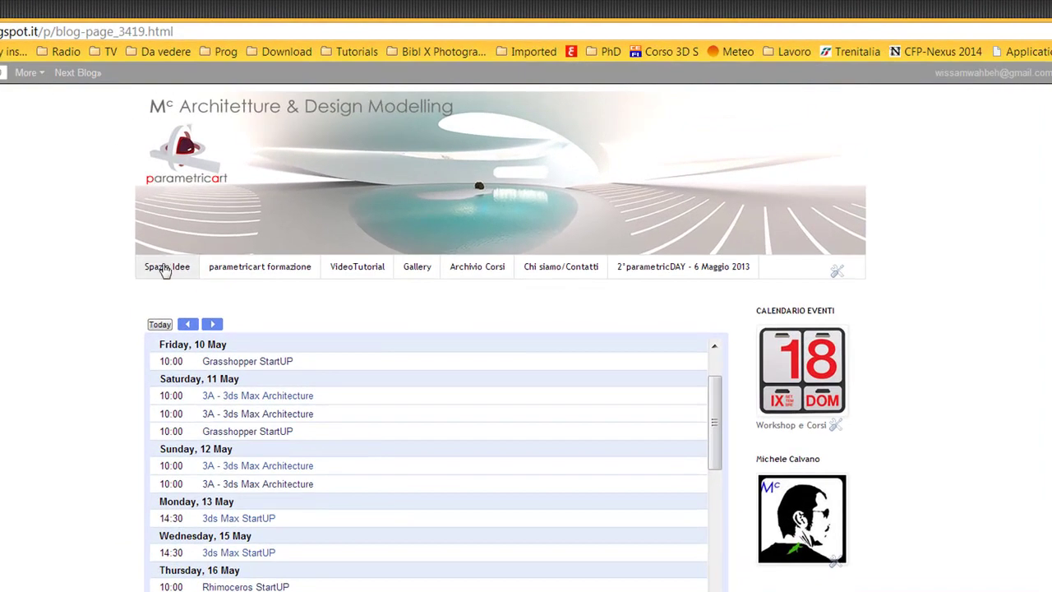
left_click(164, 268)
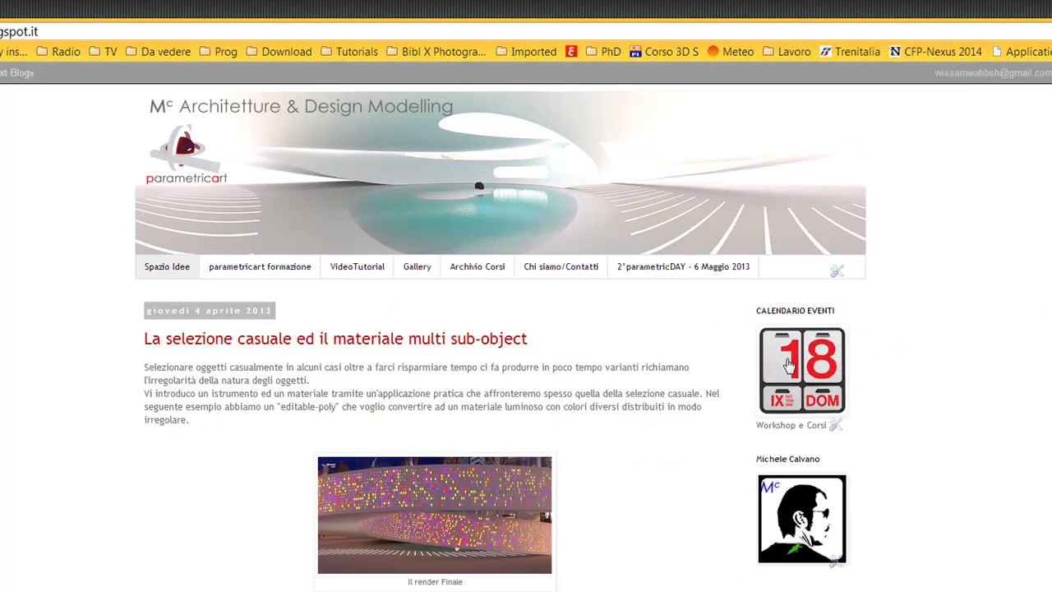
left_click(828, 333)
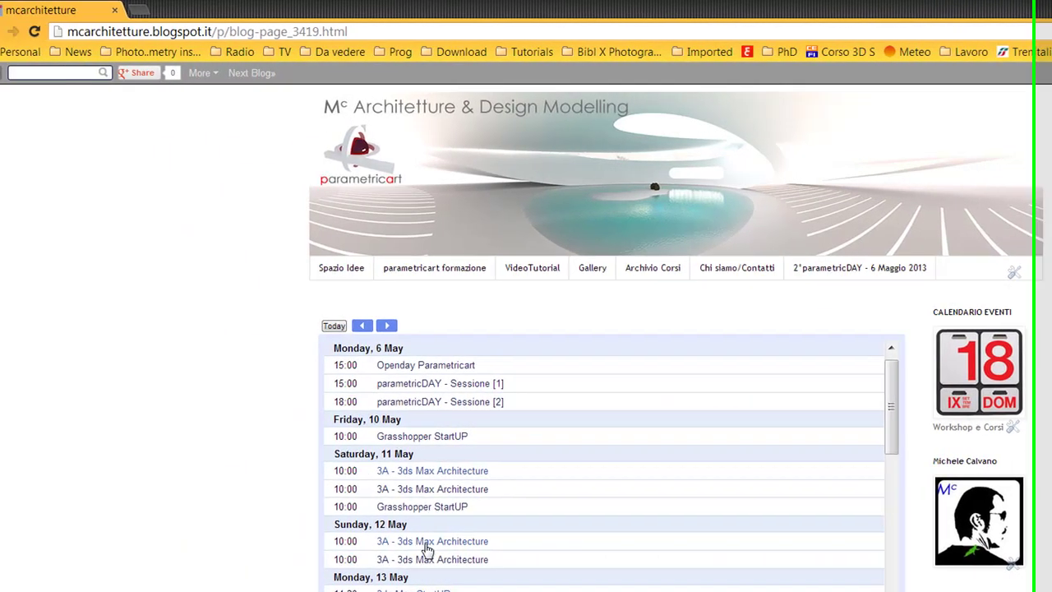
Open the parametricart courses page and scroll to the CORSI DI LIVELLO BASE ED INTERMEDIO list.
left_click(463, 275)
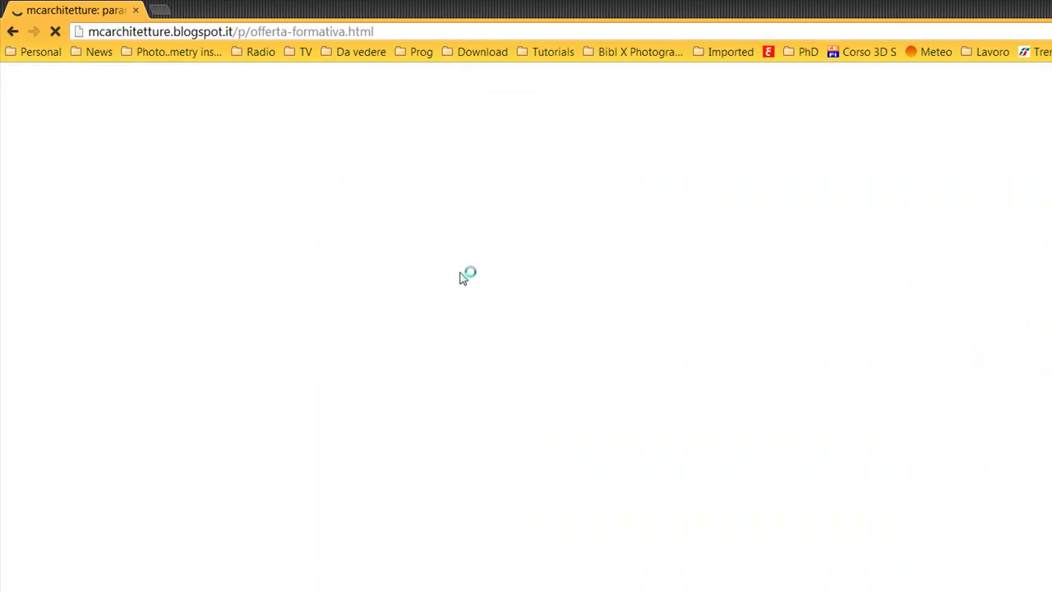
scroll(452, 296, "down", 2)
scroll(485, 349, "down", 3)
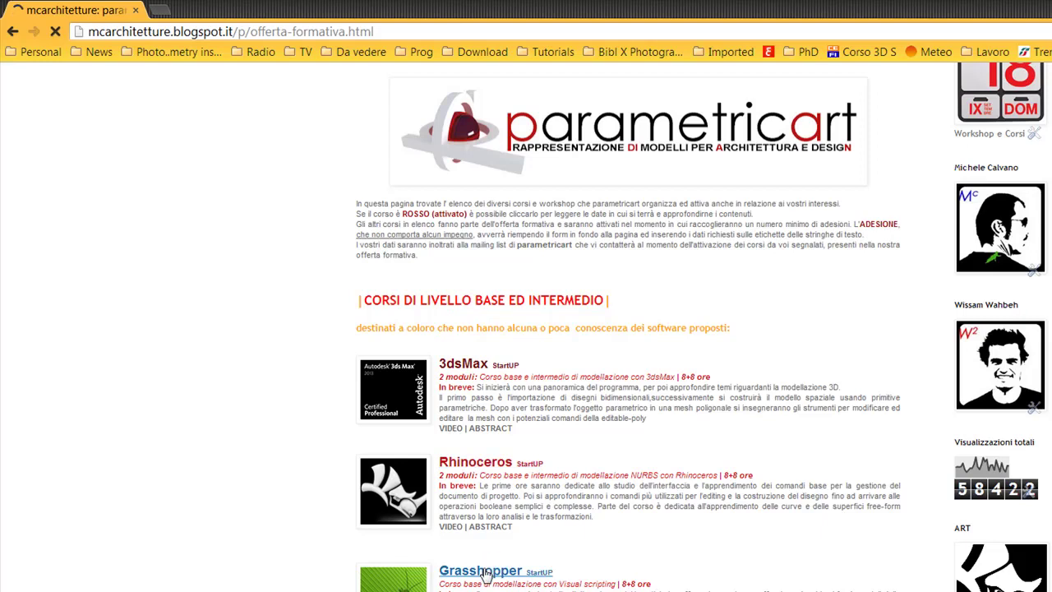
scroll(485, 572, "down", 3)
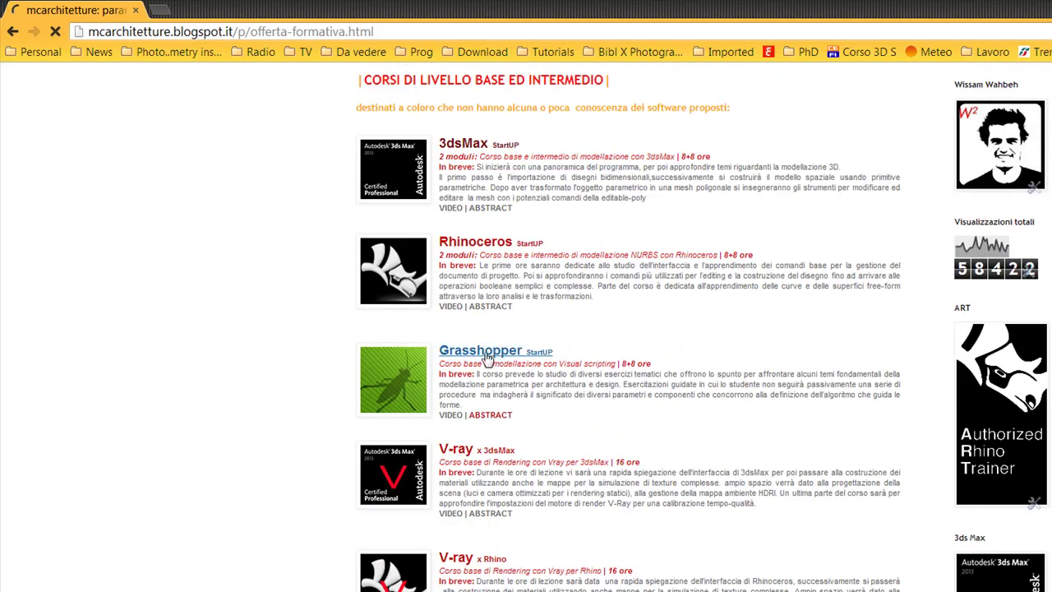
scroll(486, 355, "down", 3)
scroll(488, 352, "down", 2)
scroll(488, 352, "down", 2)
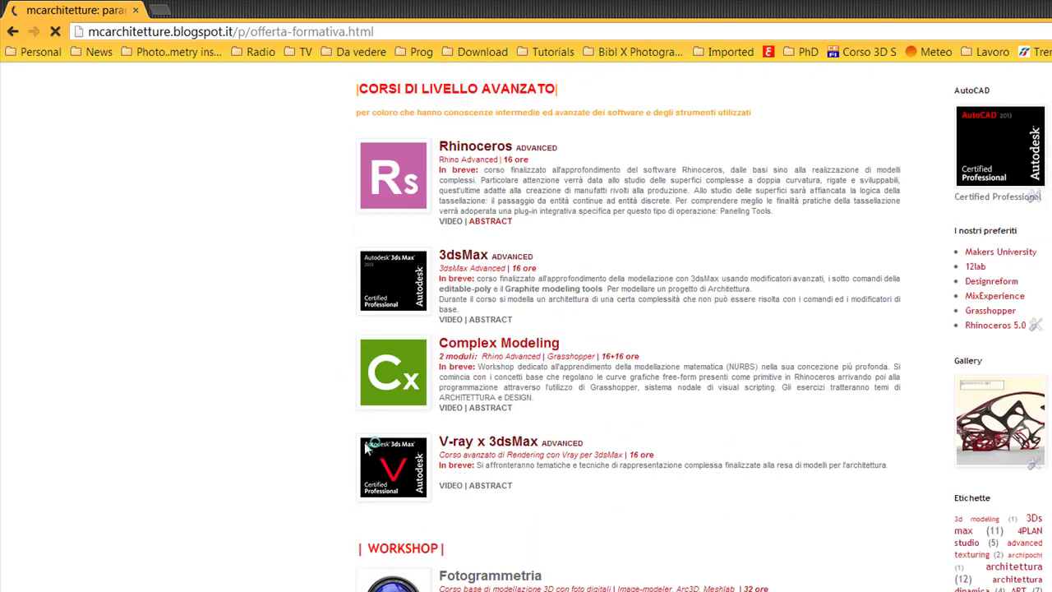
scroll(367, 446, "down", 2)
scroll(493, 444, "down", 1)
scroll(501, 440, "down", 2)
scroll(504, 441, "up", 3)
scroll(493, 427, "up", 2)
scroll(298, 293, "up", 1)
scroll(277, 146, "up", 1)
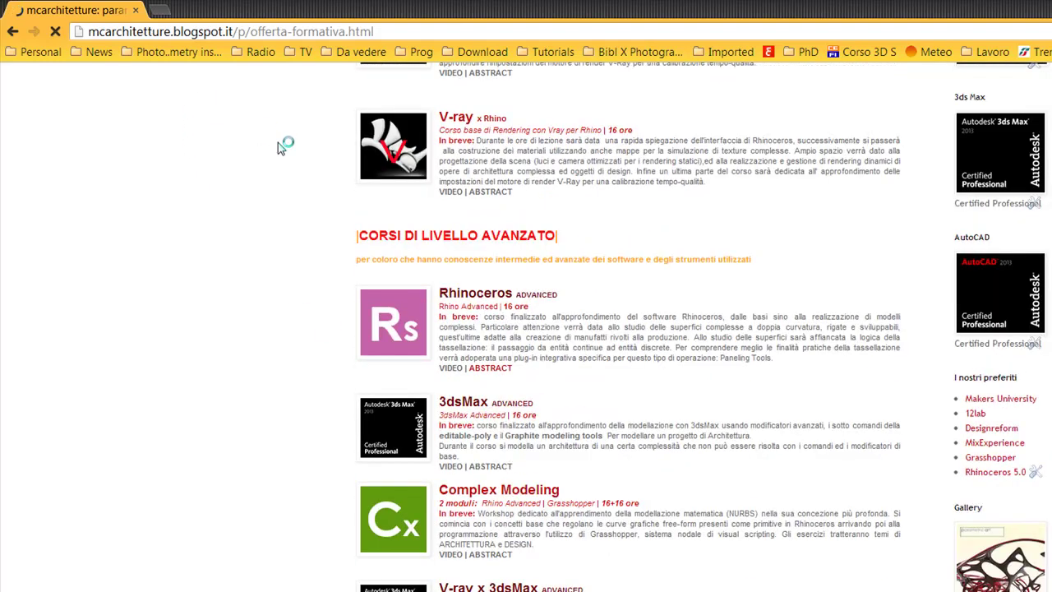
scroll(358, 189, "up", 1)
scroll(378, 223, "up", 2)
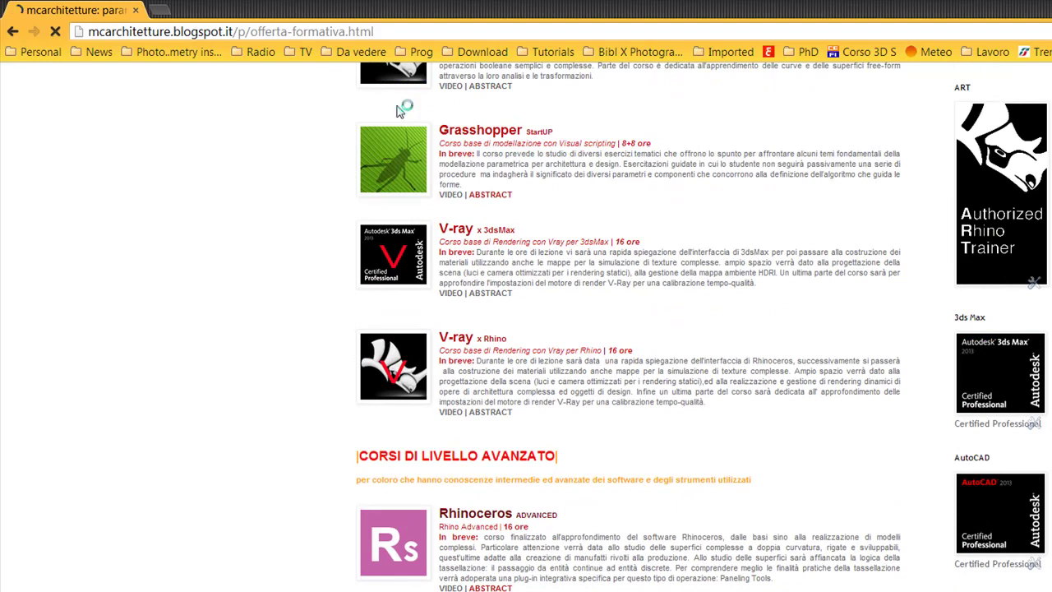
scroll(427, 197, "up", 2)
scroll(460, 283, "up", 1)
scroll(471, 278, "up", 1)
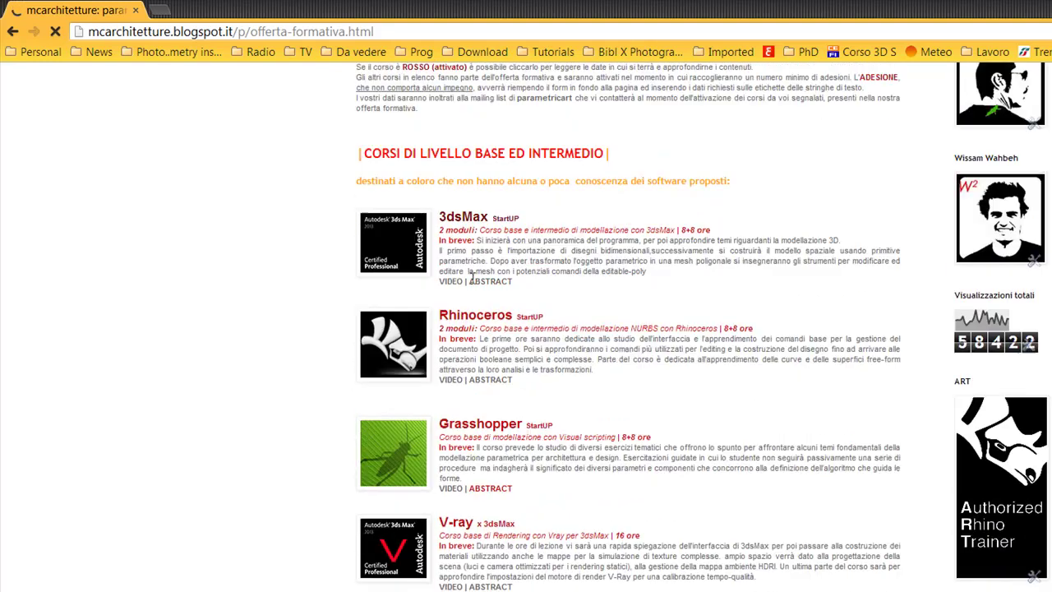
left_click(481, 219)
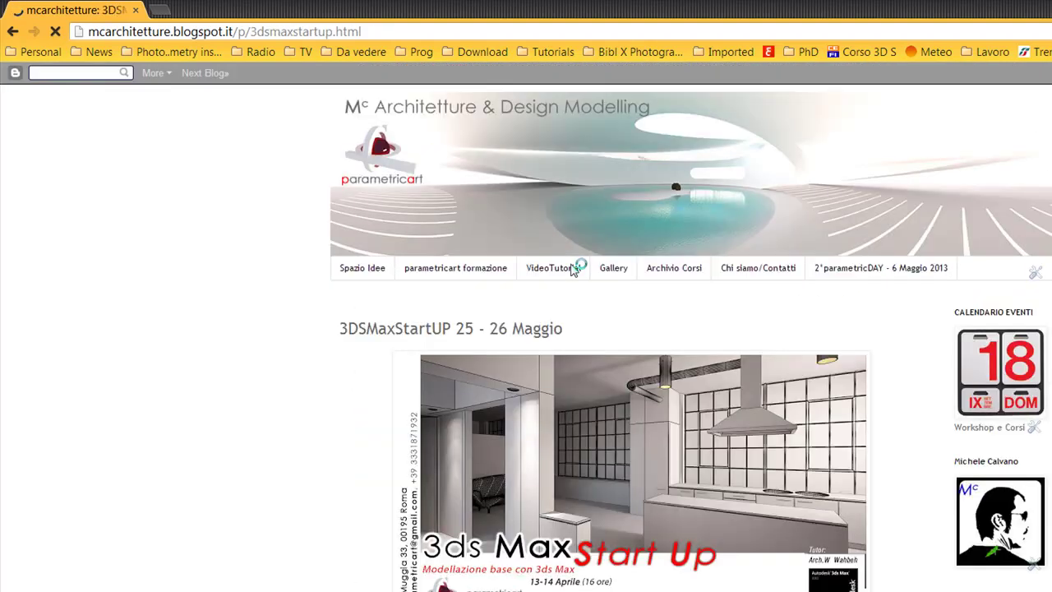
scroll(573, 271, "down", 5)
scroll(572, 267, "down", 5)
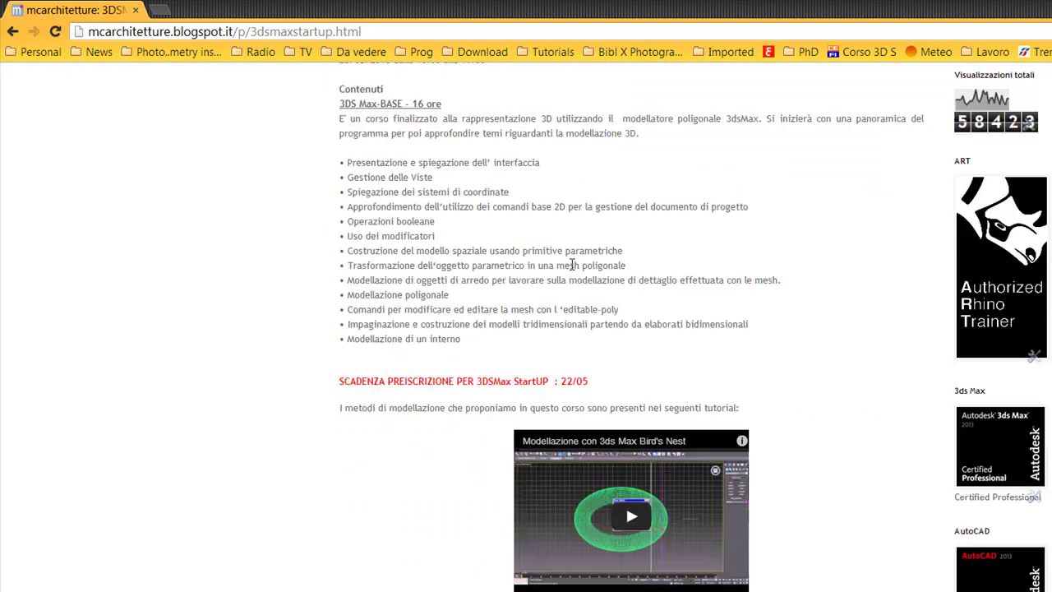
scroll(572, 264, "down", 1)
scroll(571, 268, "down", 3)
scroll(571, 269, "down", 3)
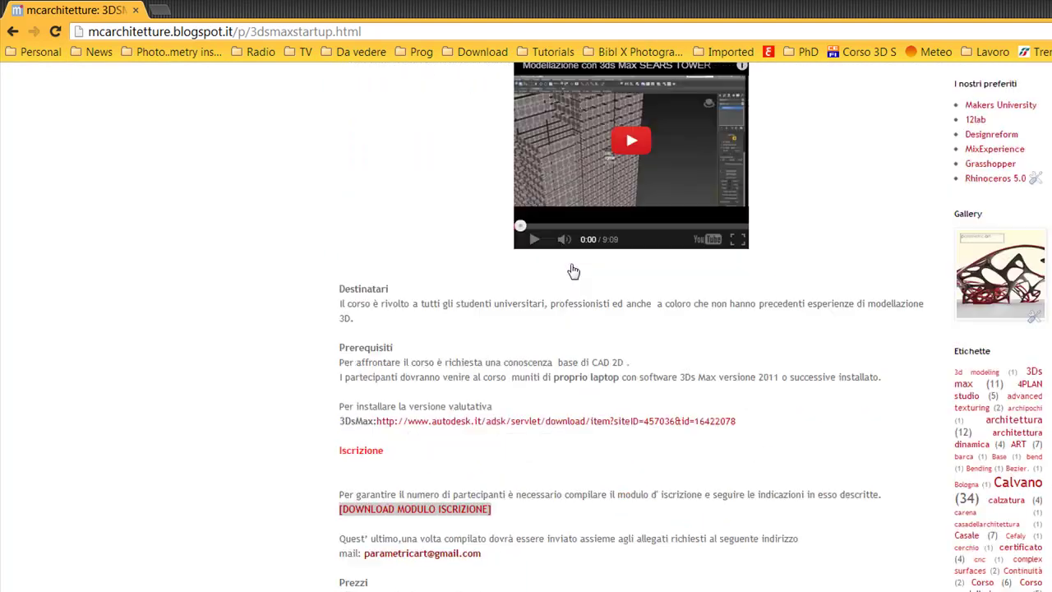
scroll(573, 271, "down", 3)
left_click(414, 294)
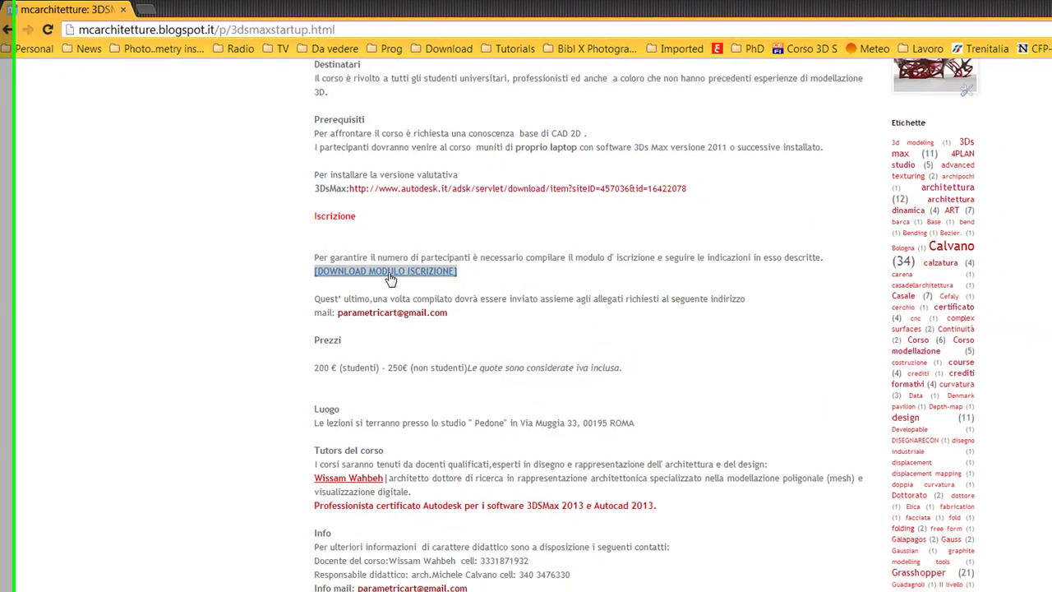
scroll(345, 236, "down", 2)
scroll(350, 231, "down", 2)
scroll(353, 225, "up", 3)
scroll(355, 218, "up", 5)
scroll(356, 215, "up", 10)
scroll(345, 246, "up", 5)
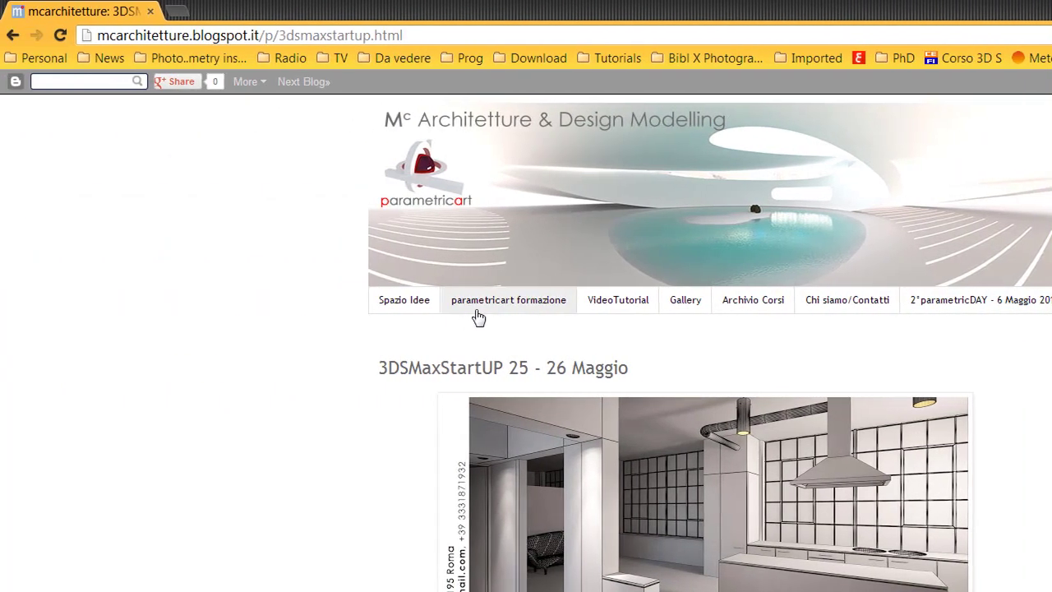
left_click(479, 310)
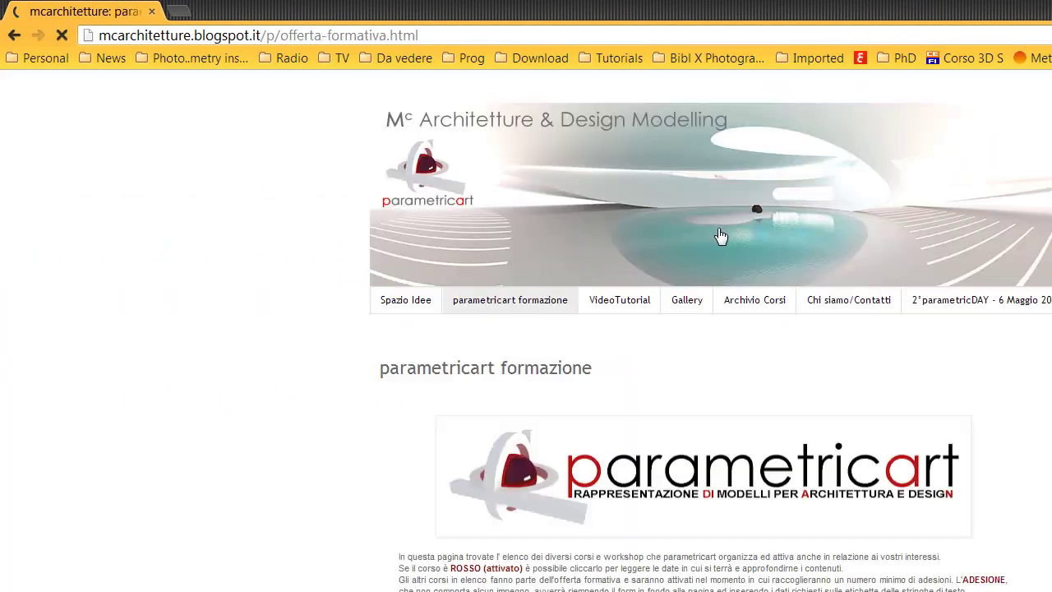